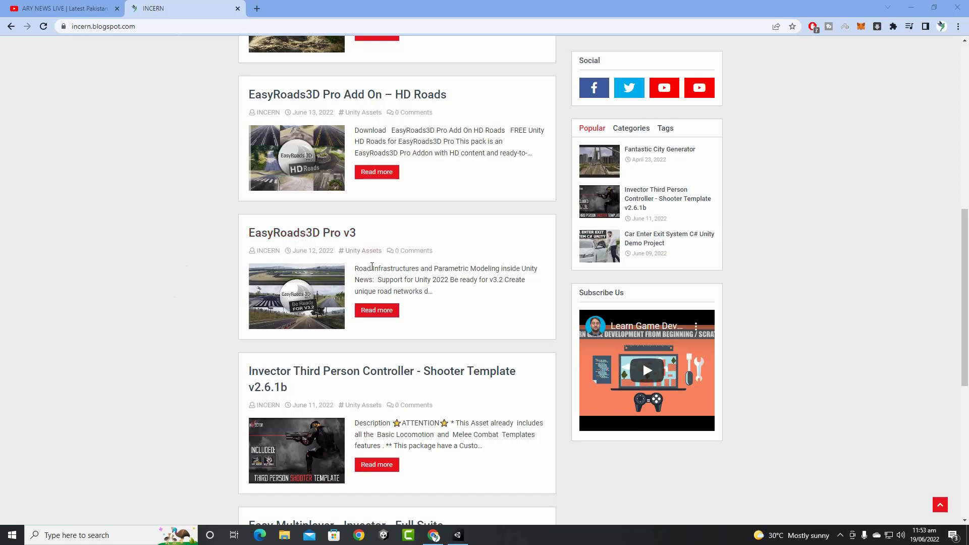
Scroll the INCERN blog back to the top so the EasyRoads3D Demo Project post shows first
{"action": "scroll", "coordinate": [195, 253], "scroll_direction": "up", "scroll_amount": 1}
{"action": "scroll", "coordinate": [197, 260], "scroll_direction": "up", "scroll_amount": 3}
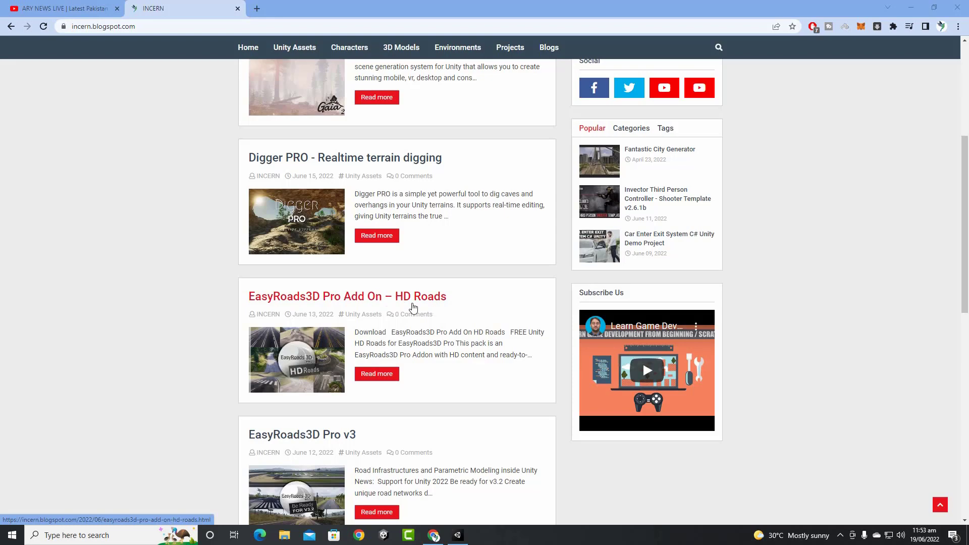
{"action": "scroll", "coordinate": [409, 307], "scroll_direction": "up", "scroll_amount": 5}
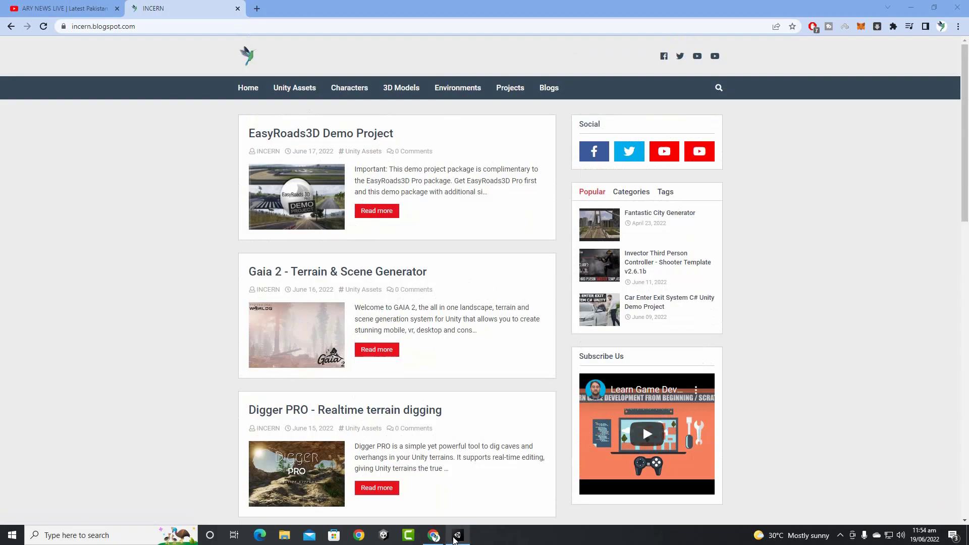
In Unity, create a scene asset named EasyRoads in Assets/Scenes and open it
{"action": "left_click", "coordinate": [483, 499]}
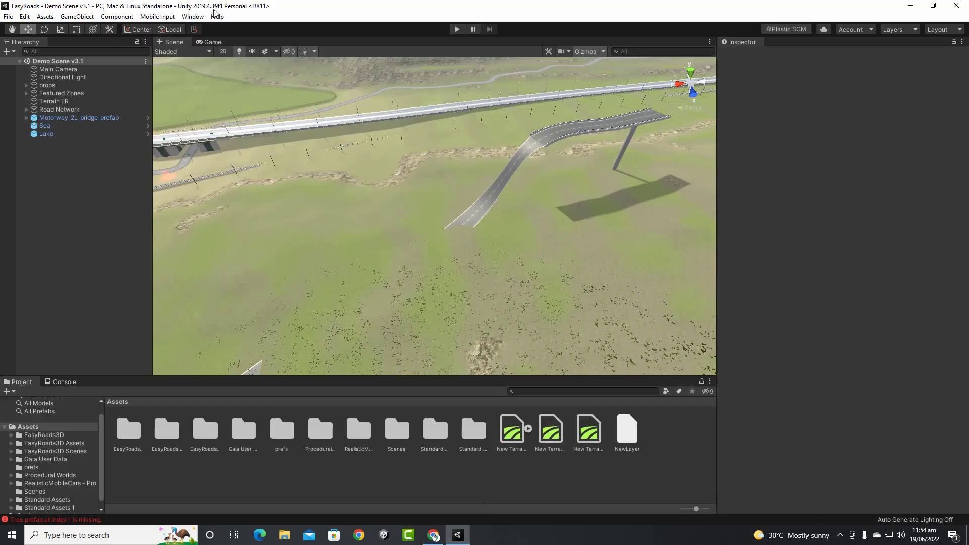
{"action": "double_click", "coordinate": [404, 438]}
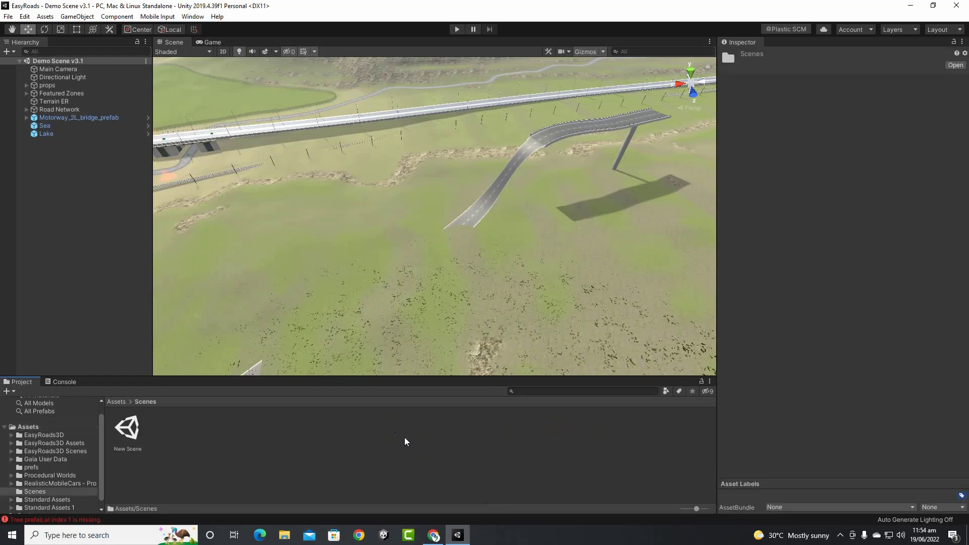
{"action": "right_click", "coordinate": [316, 465]}
{"action": "mouse_move", "coordinate": [430, 212]}
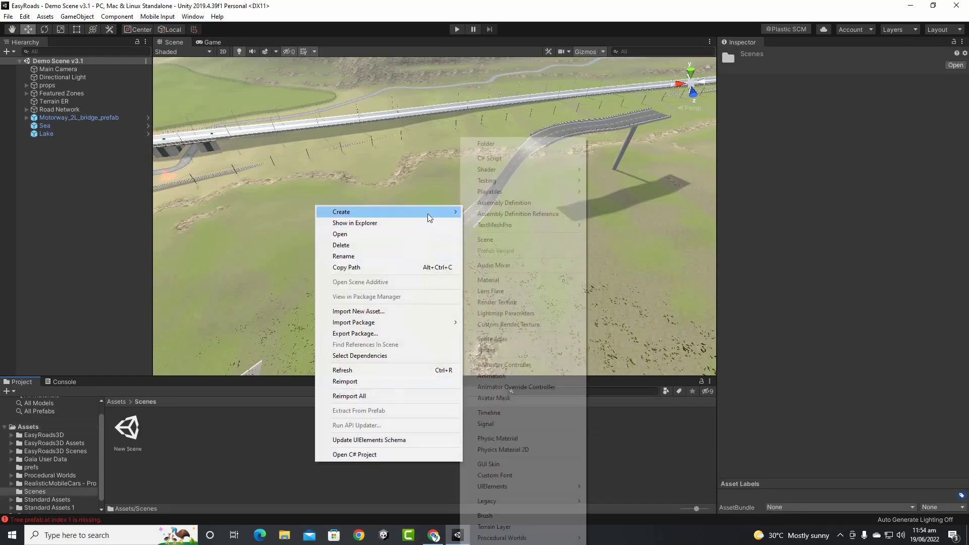
{"action": "left_click", "coordinate": [485, 239]}
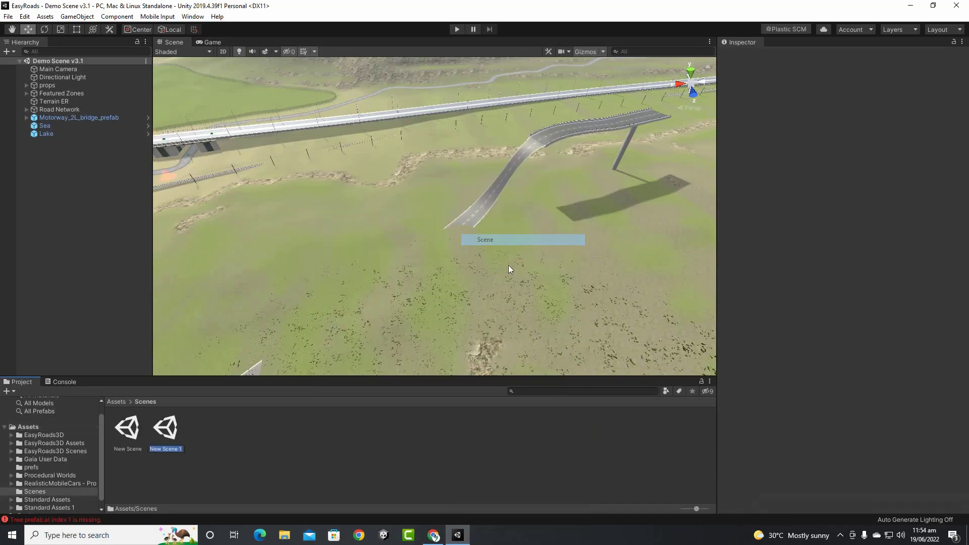
{"action": "type", "text": "Ea"}
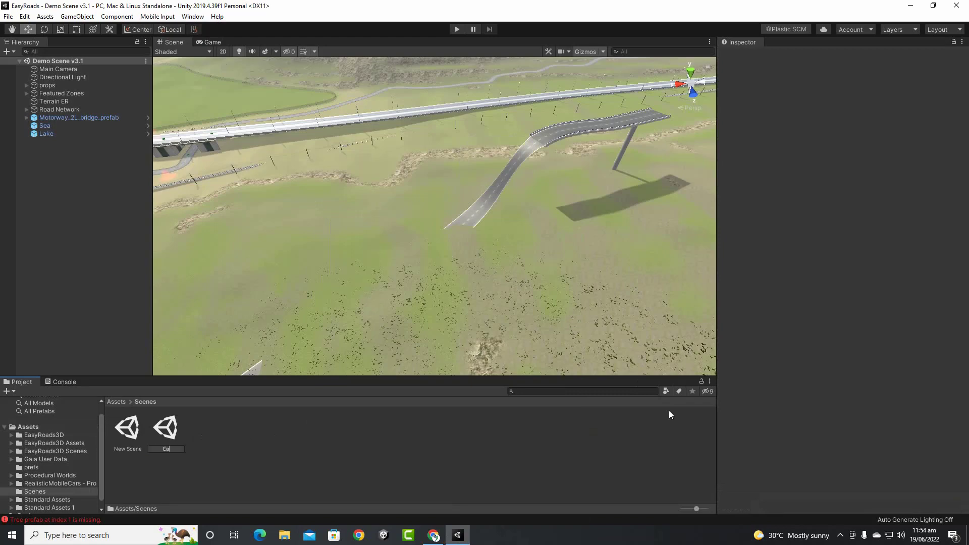
{"action": "type", "text": "syRoads"}
{"action": "key", "text": "Return"}
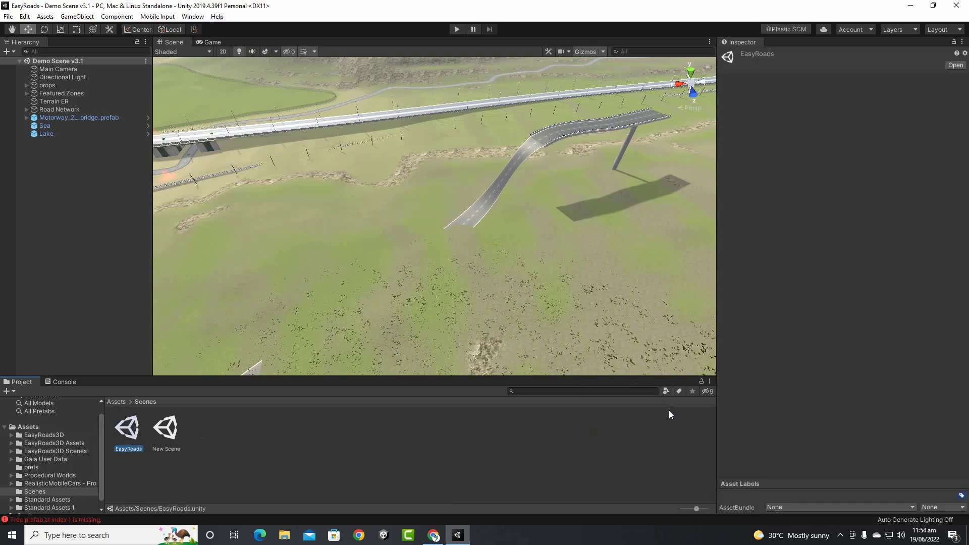
{"action": "key", "text": "Return"}
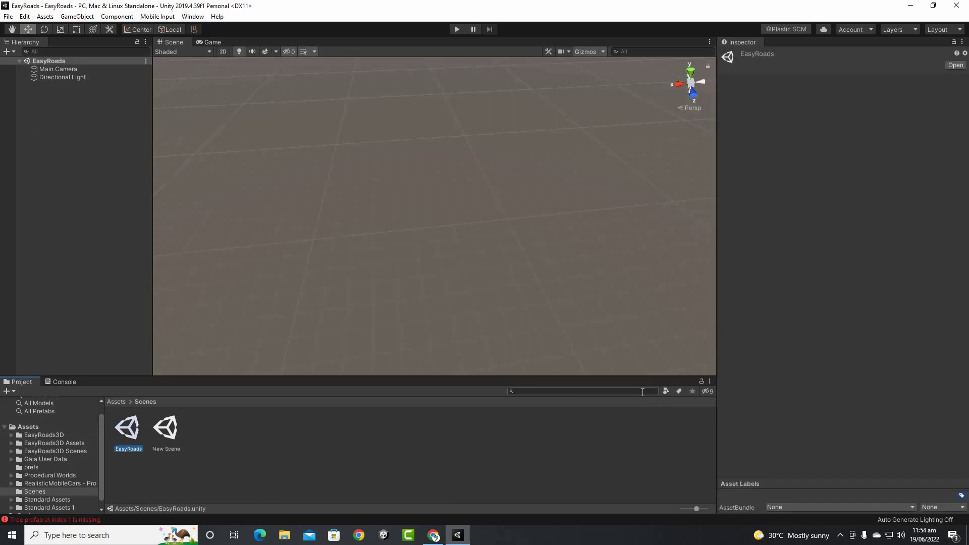
Add a Terrain object to the scene and frame it in the view
{"action": "right_click", "coordinate": [94, 120]}
{"action": "mouse_move", "coordinate": [120, 227]}
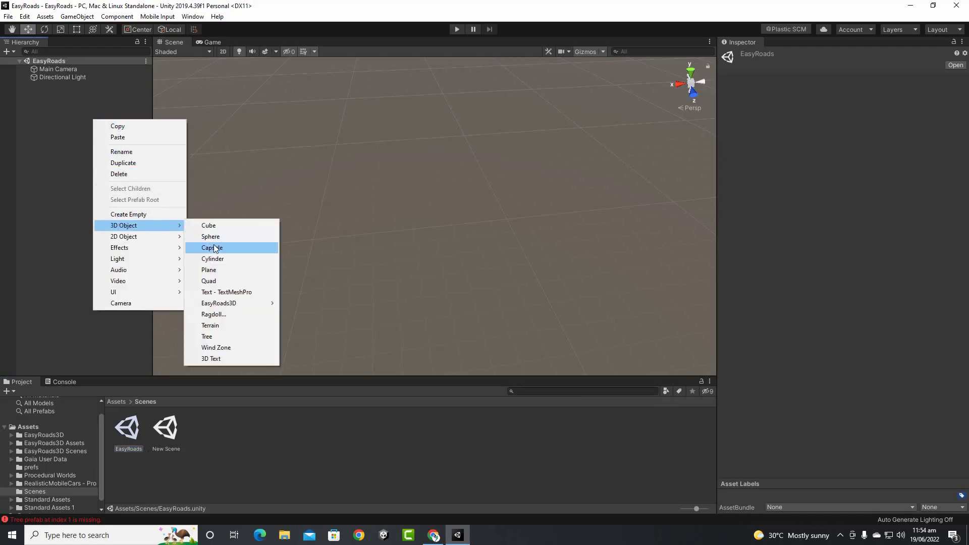
{"action": "left_click", "coordinate": [226, 326]}
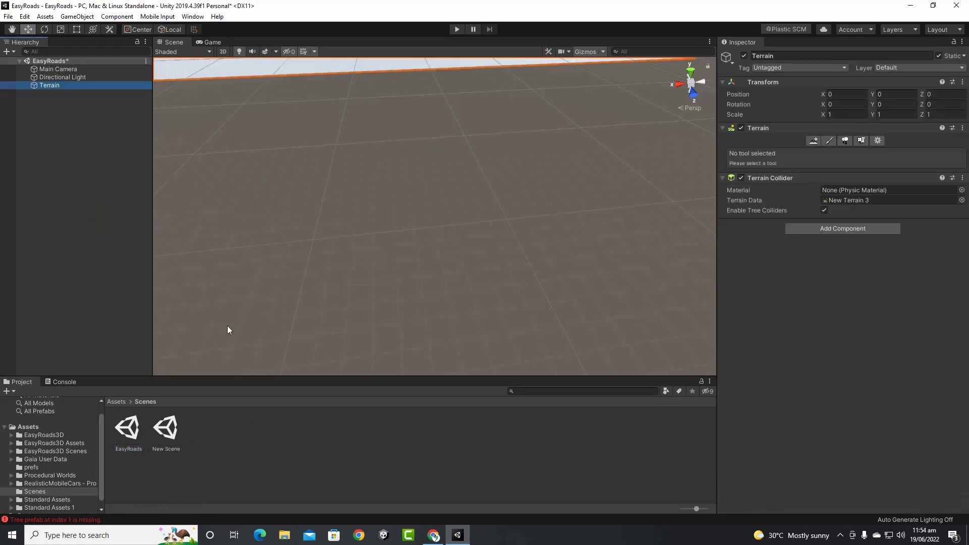
{"action": "key", "text": "f"}
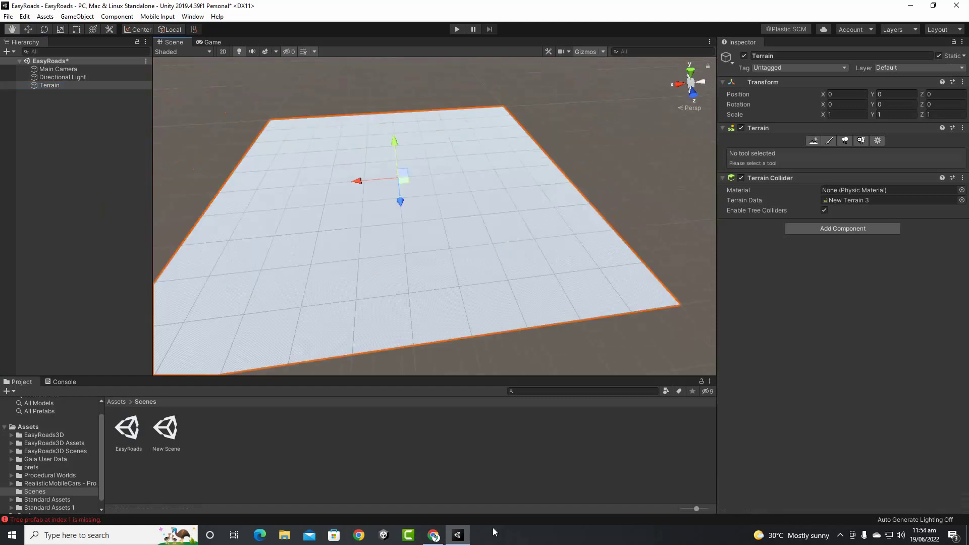
Paint the terrain with a new terrain layer made from the ER_Grass texture
{"action": "left_click", "coordinate": [830, 141]}
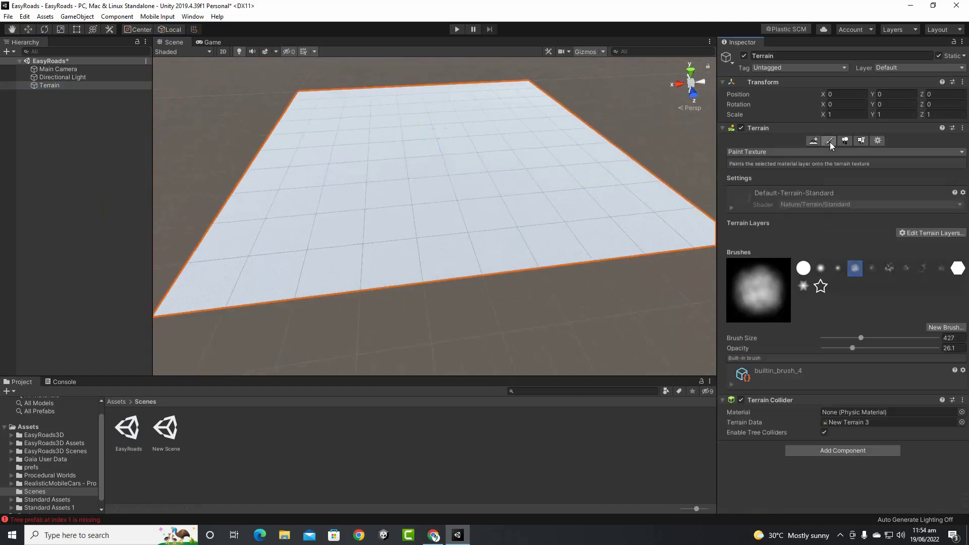
{"action": "left_click", "coordinate": [930, 231]}
{"action": "left_click", "coordinate": [918, 236]}
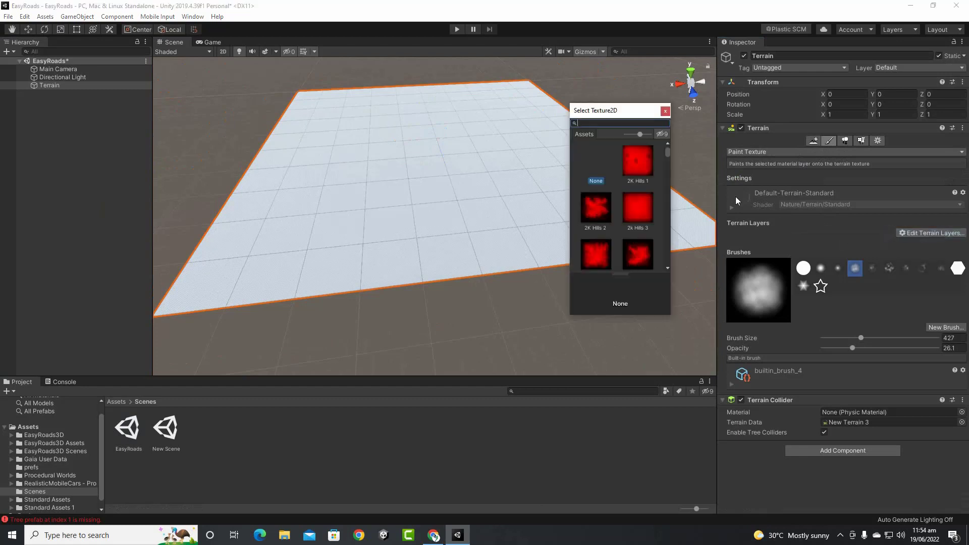
{"action": "type", "text": "grass"}
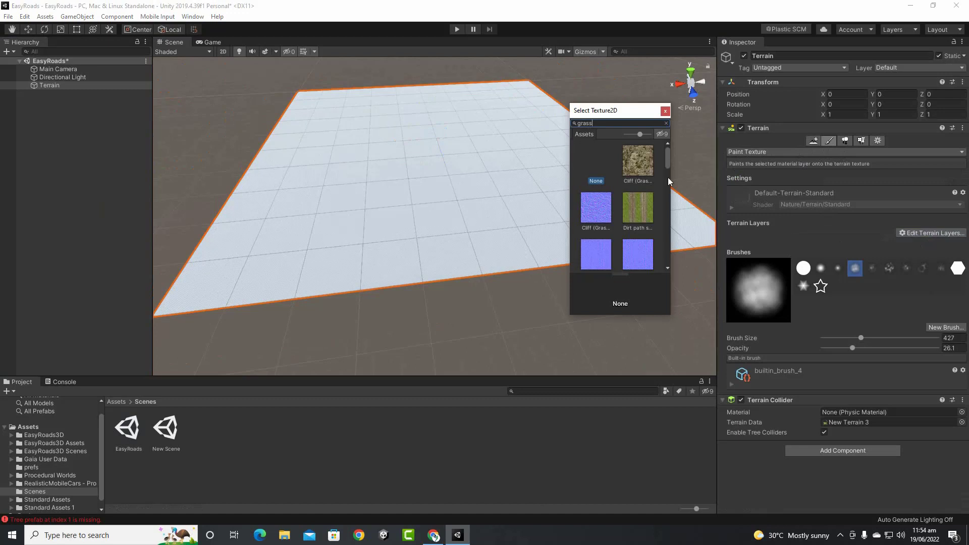
{"action": "scroll", "coordinate": [636, 200], "scroll_direction": "down", "scroll_amount": 1}
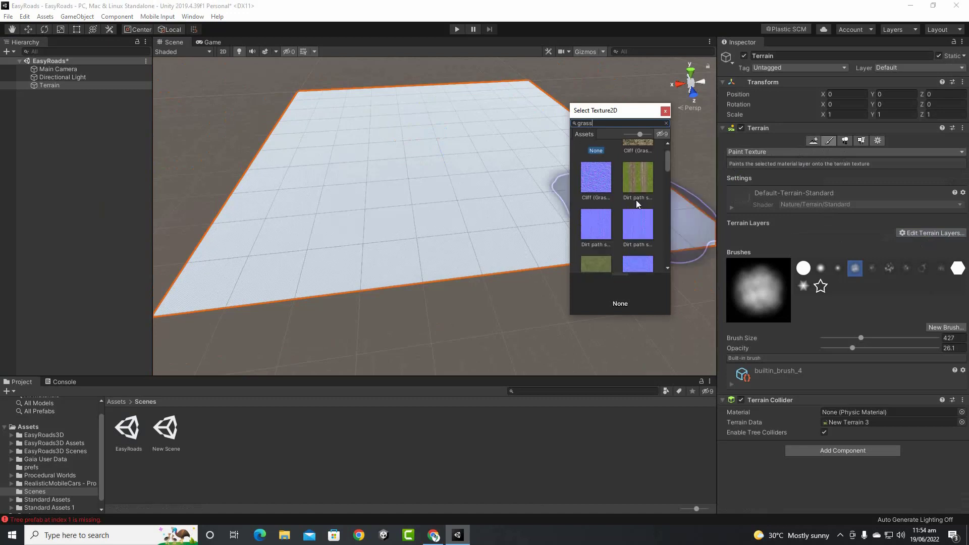
{"action": "double_click", "coordinate": [594, 263]}
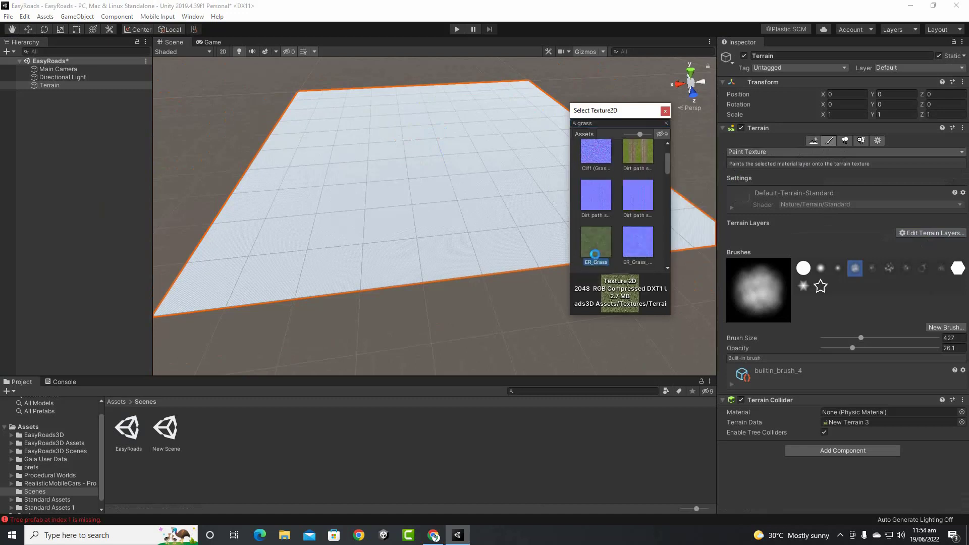
{"action": "mouse_move", "coordinate": [560, 295]}
{"action": "middle_mouse_down"}
{"action": "mouse_move", "coordinate": [543, 271]}
{"action": "mouse_move", "coordinate": [589, 244]}
{"action": "mouse_move", "coordinate": [561, 283]}
{"action": "mouse_move", "coordinate": [636, 234]}
{"action": "mouse_move", "coordinate": [668, 253]}
{"action": "middle_mouse_up"}
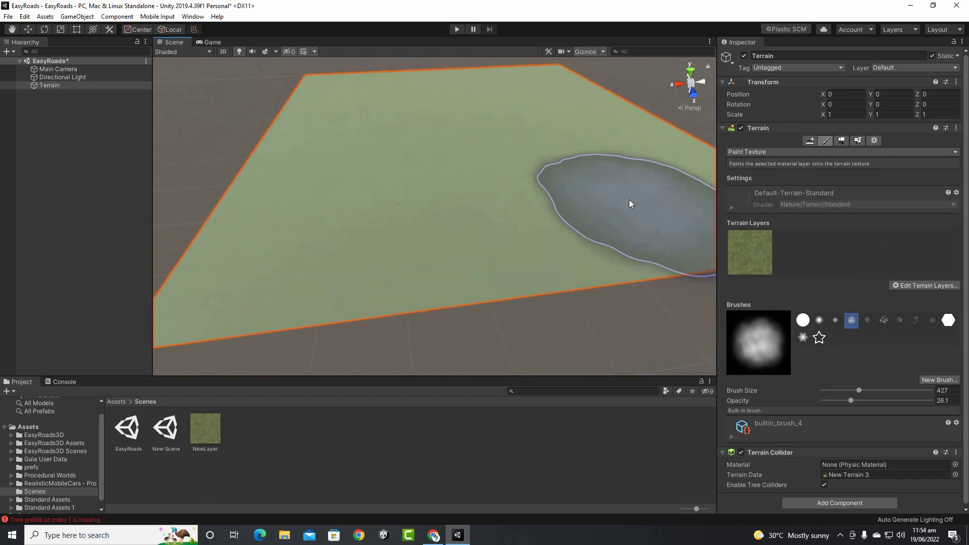
{"action": "left_click", "coordinate": [92, 127]}
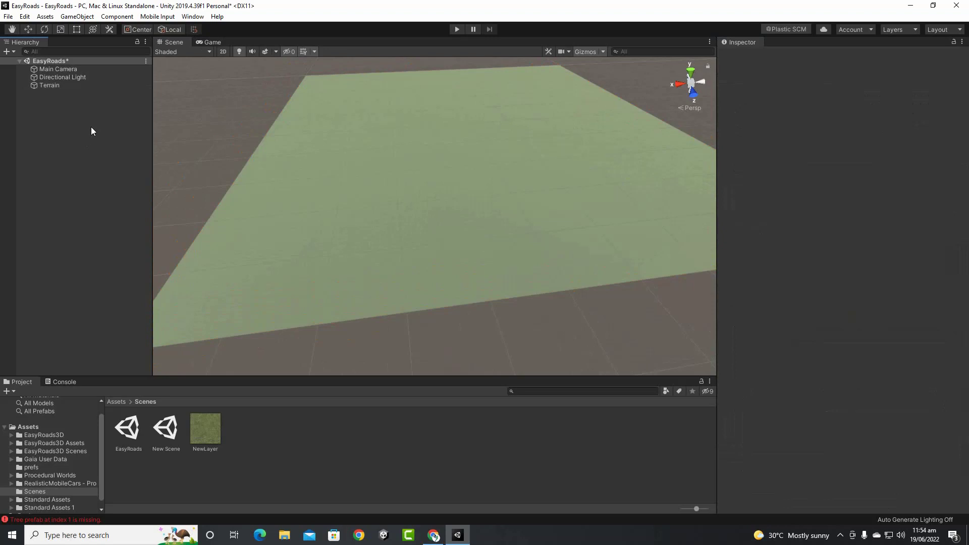
Create an EasyRoads3D New Road Network, accepting the terrain backup, side-object and road-type preset imports
{"action": "left_click", "coordinate": [116, 403]}
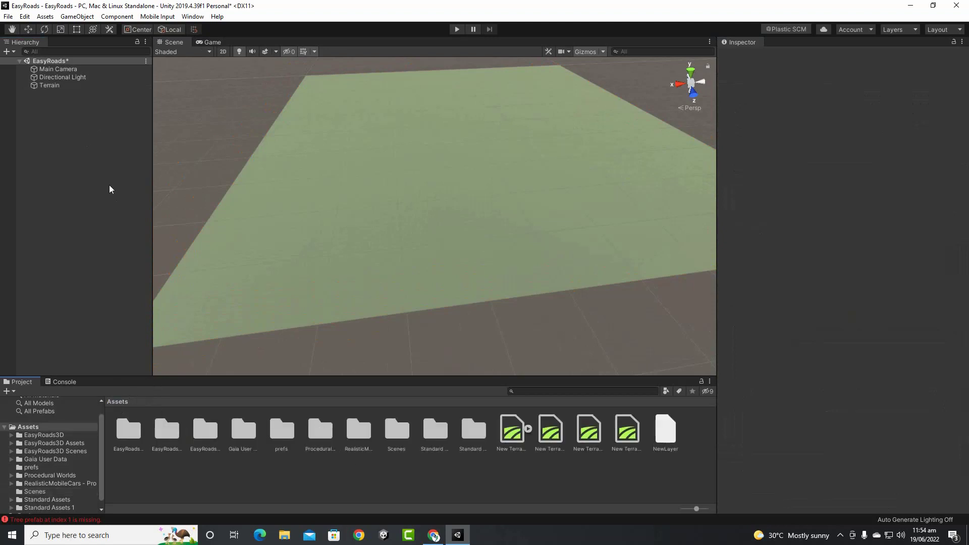
{"action": "right_click", "coordinate": [65, 105]}
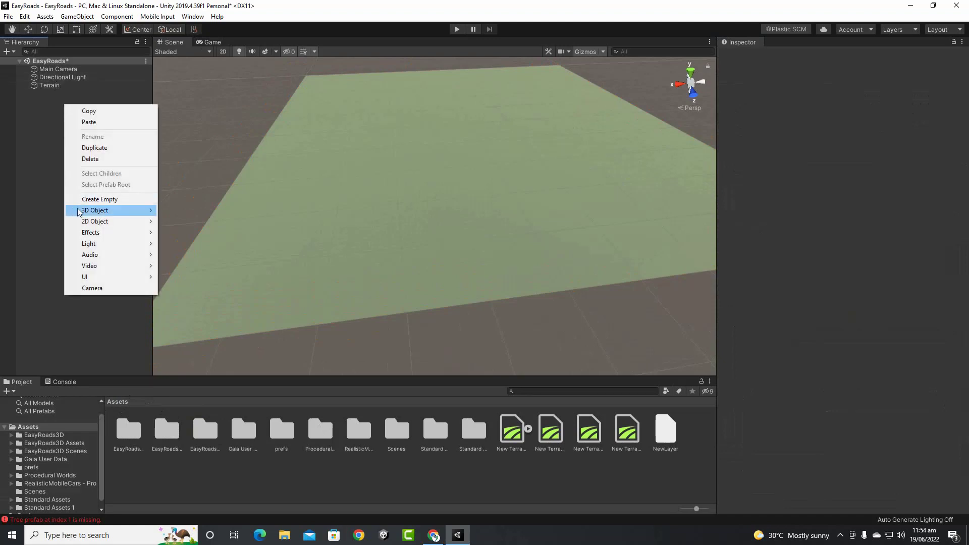
{"action": "mouse_move", "coordinate": [79, 213]}
{"action": "mouse_move", "coordinate": [230, 288]}
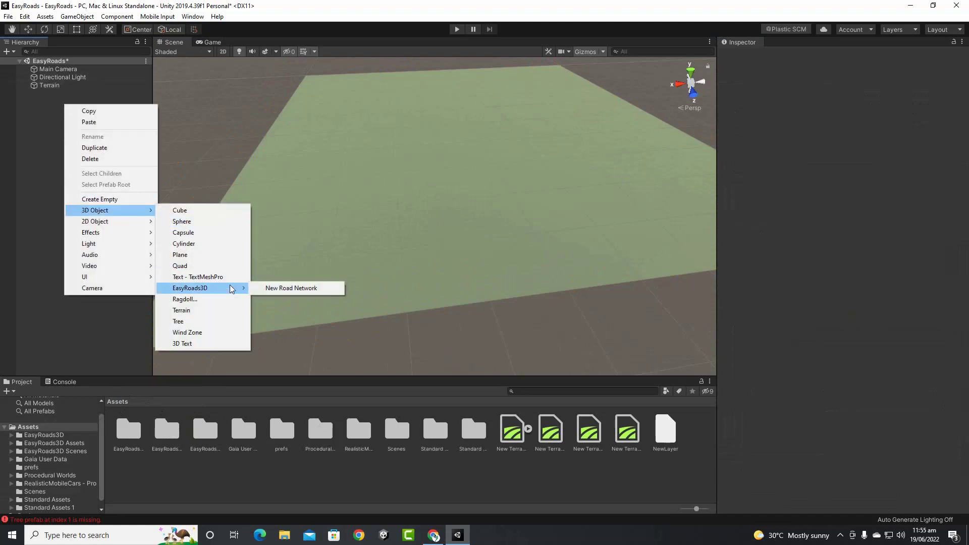
{"action": "left_click", "coordinate": [271, 288]}
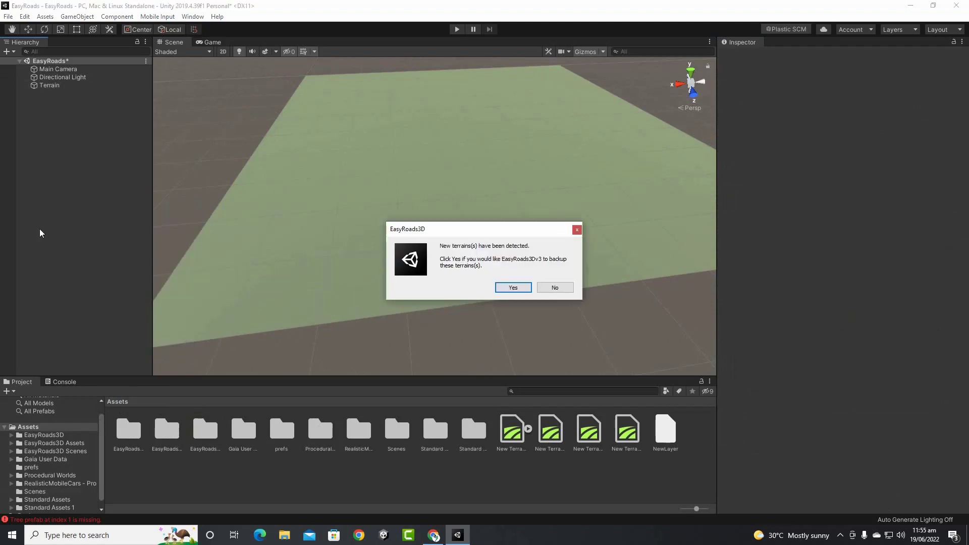
{"action": "left_click", "coordinate": [514, 287]}
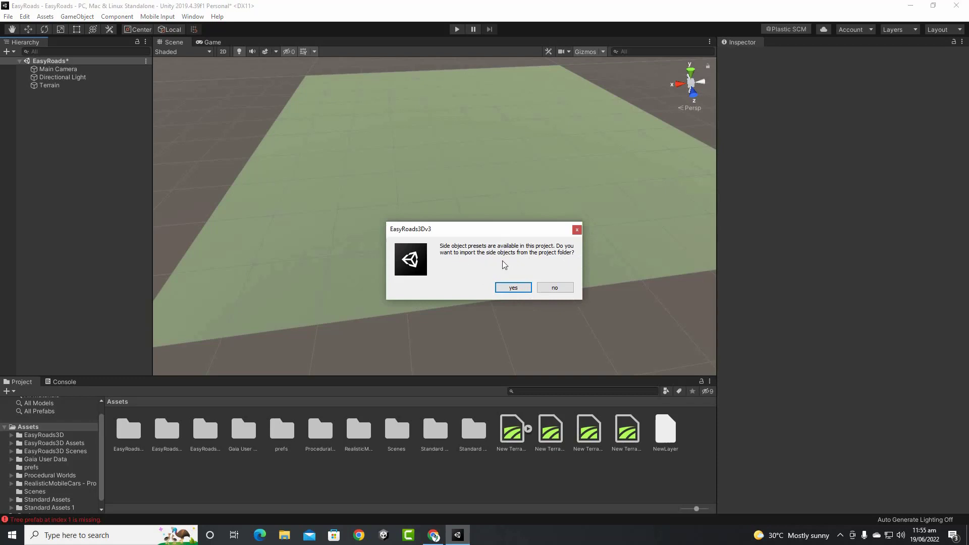
{"action": "left_click", "coordinate": [516, 289]}
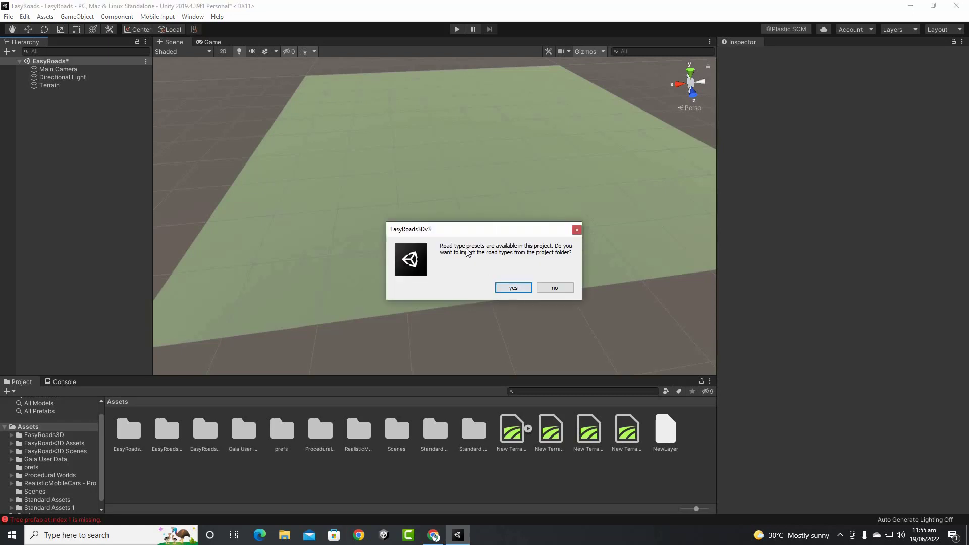
{"action": "left_click", "coordinate": [514, 287]}
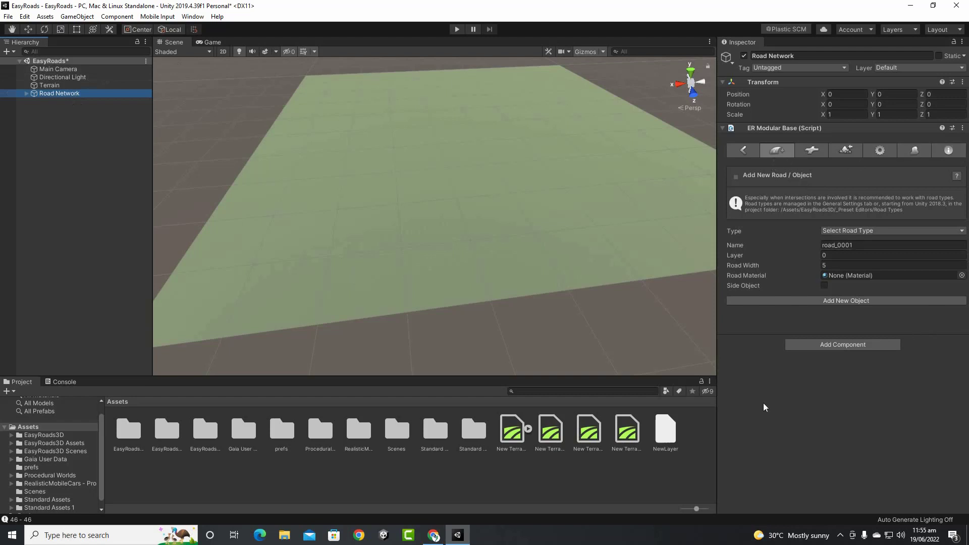
Browse the Road Network tabs and add a new road of type 1. Default Road
{"action": "left_click", "coordinate": [740, 154]}
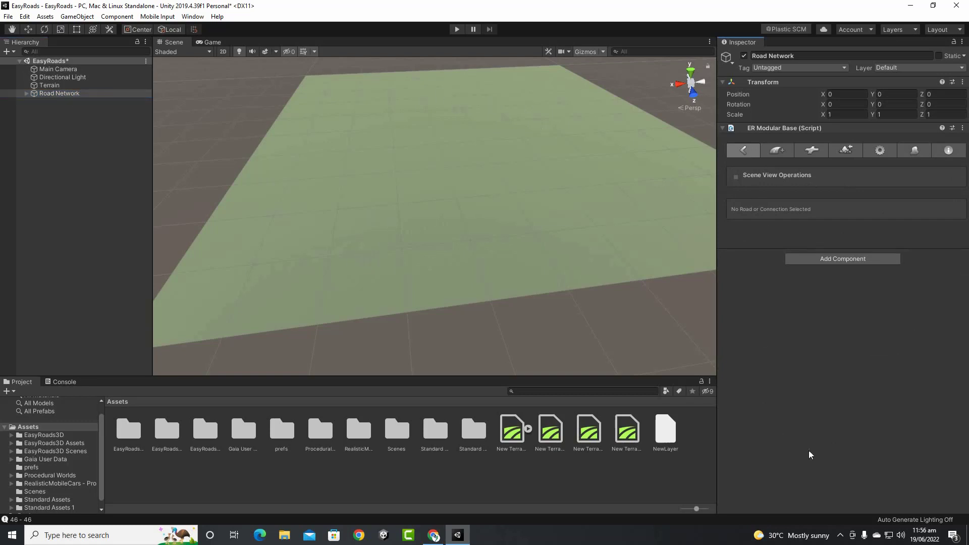
{"action": "left_click", "coordinate": [776, 153]}
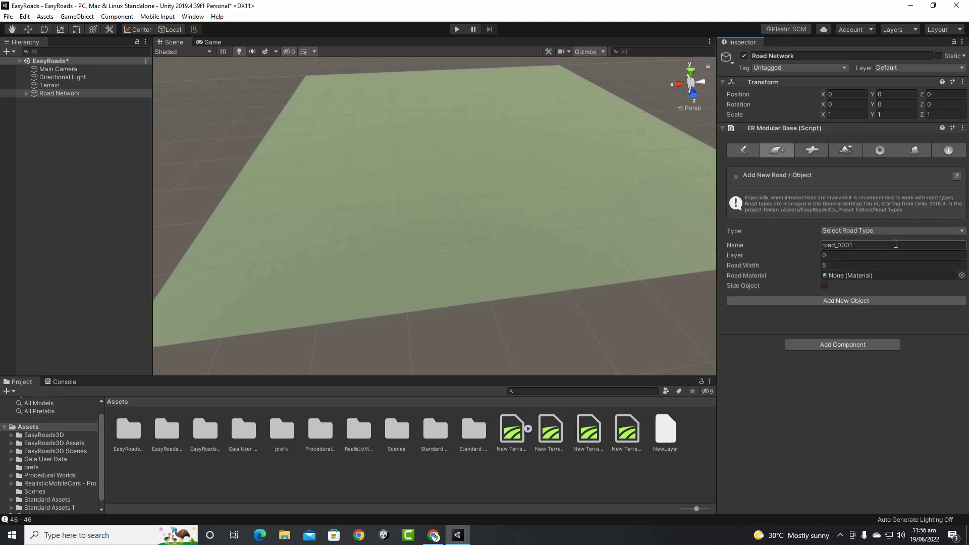
{"action": "left_click", "coordinate": [908, 231]}
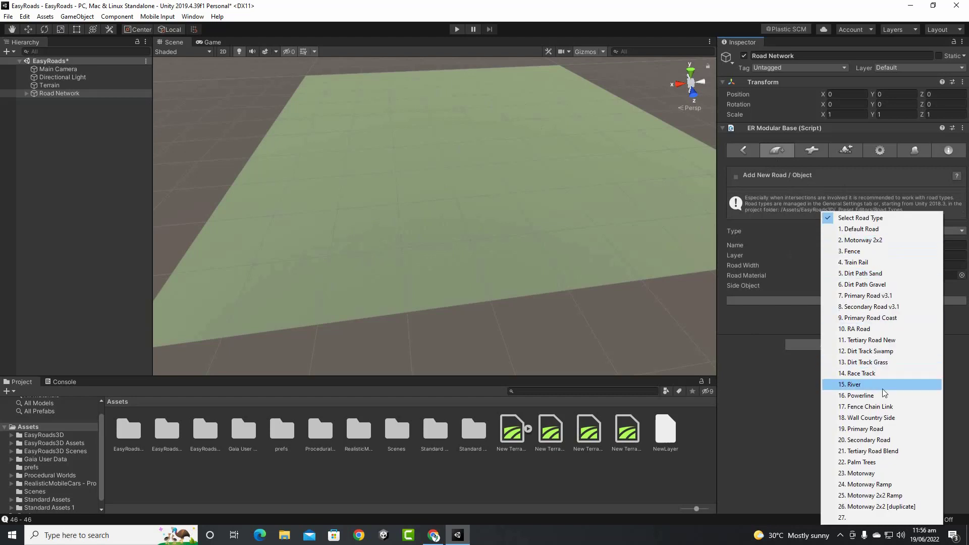
{"action": "left_click", "coordinate": [859, 230]}
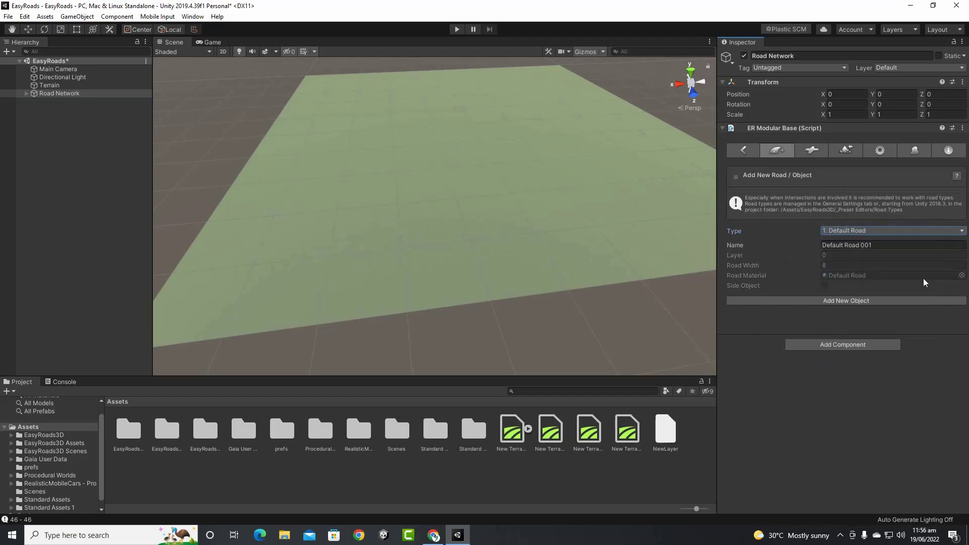
{"action": "left_click", "coordinate": [865, 301]}
Switch the new road's type to 5. Dirt Path Sand and show the General Settings
{"action": "left_click", "coordinate": [841, 229]}
{"action": "left_click", "coordinate": [882, 276]}
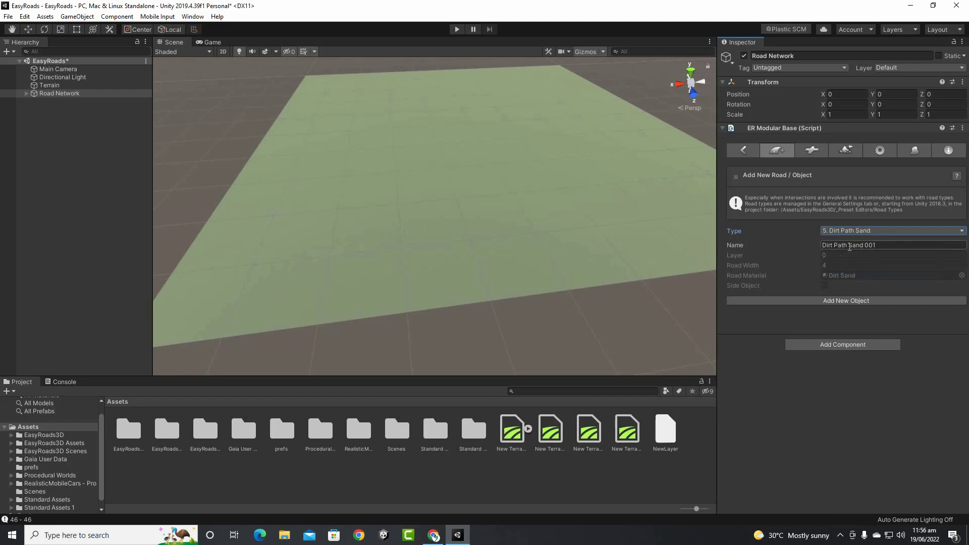
{"action": "left_click", "coordinate": [880, 151]}
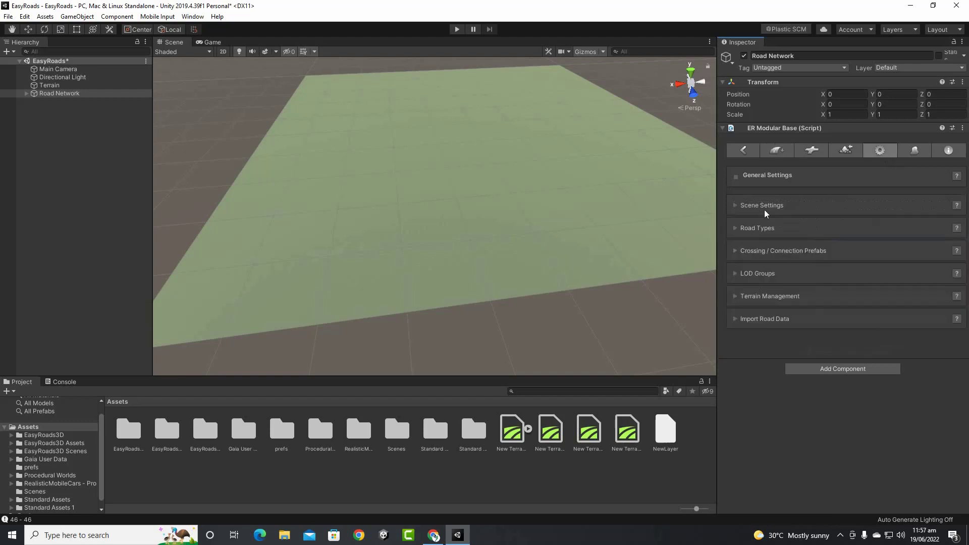
Under Road Types pick 5. Dirt Path Sand, check its Road Width and Dirt Sand material, then go back to Add New Road
{"action": "left_click", "coordinate": [737, 228]}
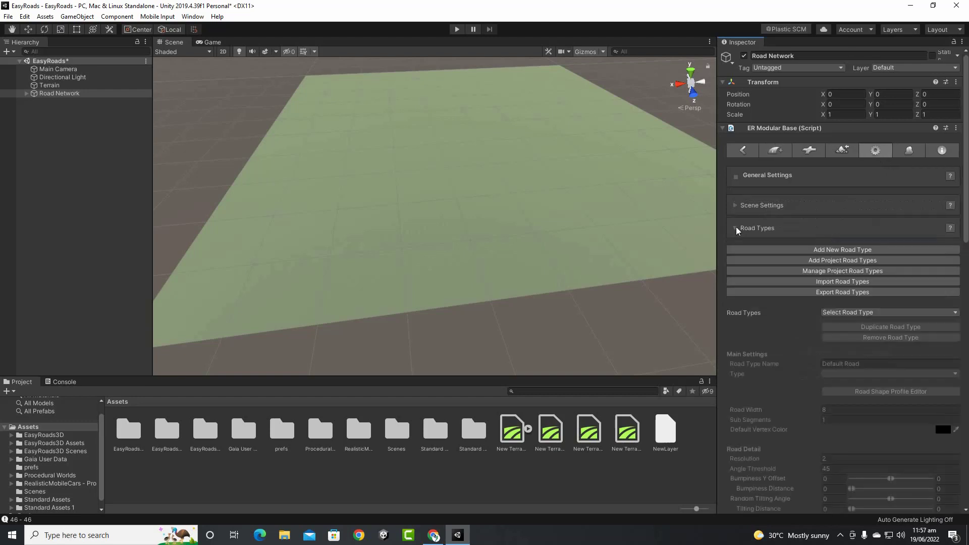
{"action": "left_click", "coordinate": [897, 313]}
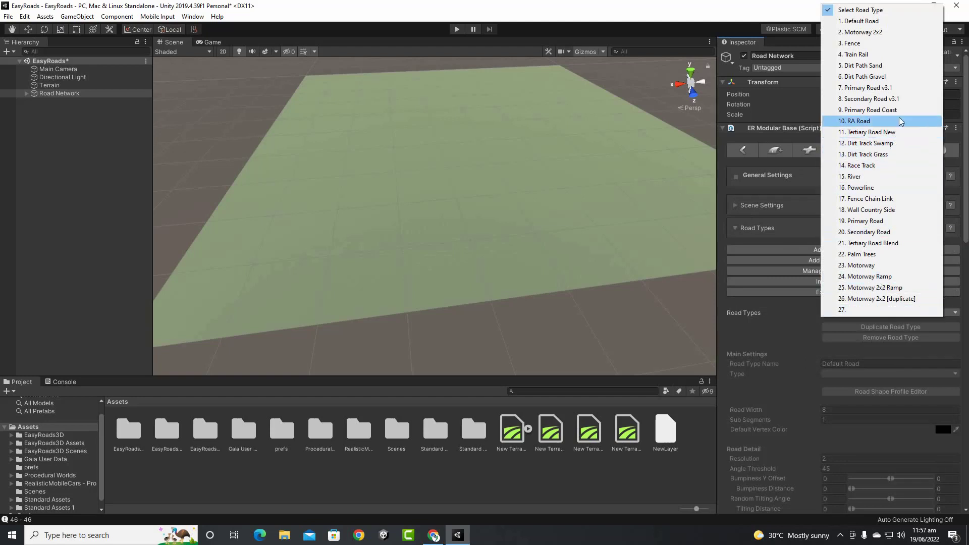
{"action": "left_click", "coordinate": [898, 65]}
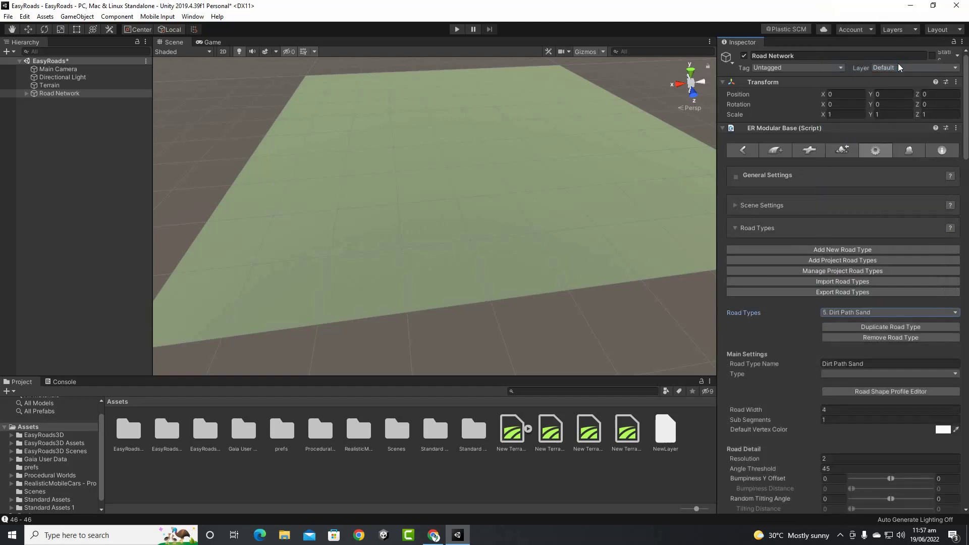
{"action": "scroll", "coordinate": [871, 241], "scroll_direction": "down", "scroll_amount": 5}
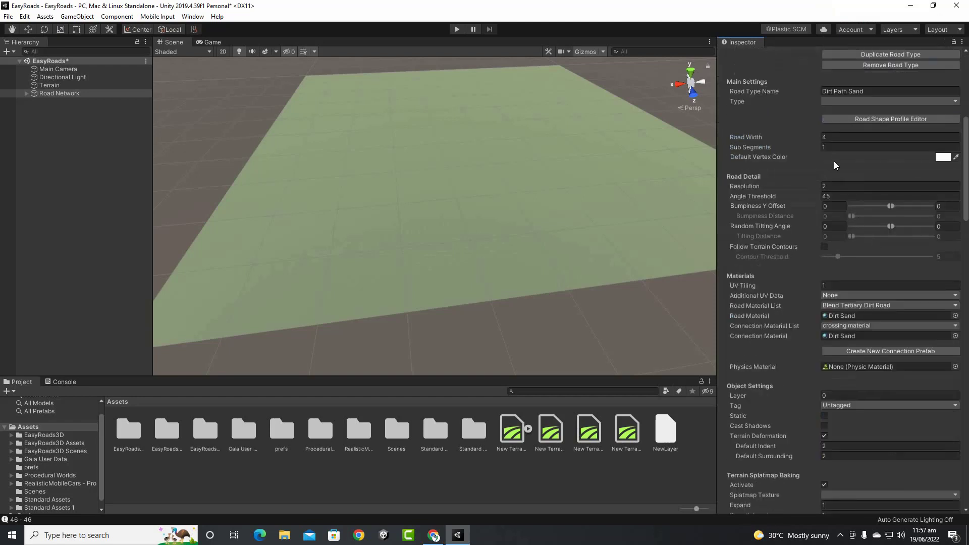
{"action": "left_click", "coordinate": [771, 137]}
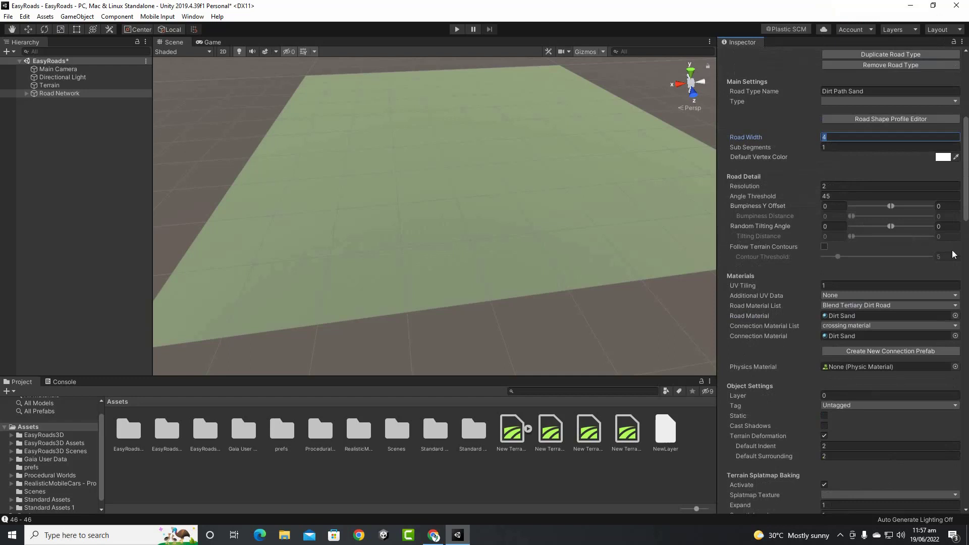
{"action": "left_click", "coordinate": [842, 316]}
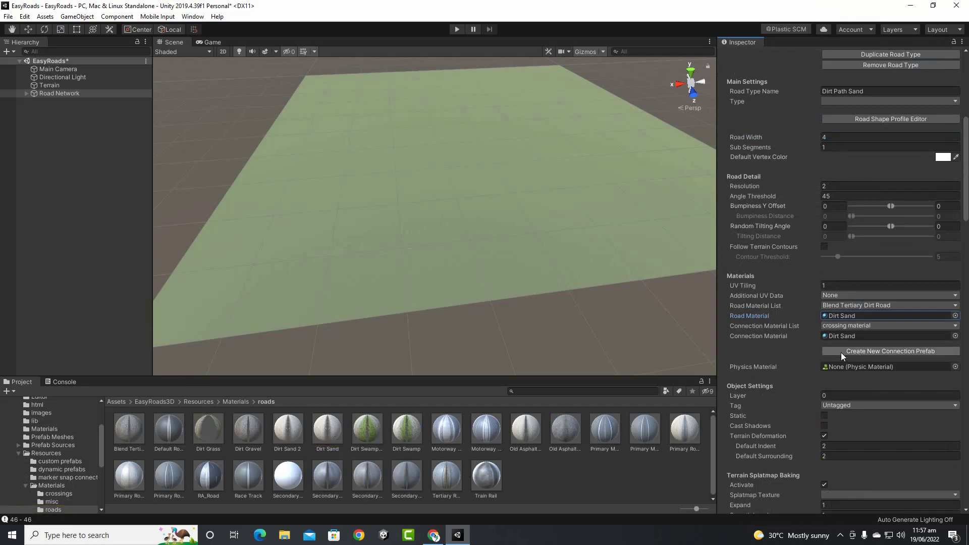
{"action": "scroll", "coordinate": [781, 323], "scroll_direction": "up", "scroll_amount": 5}
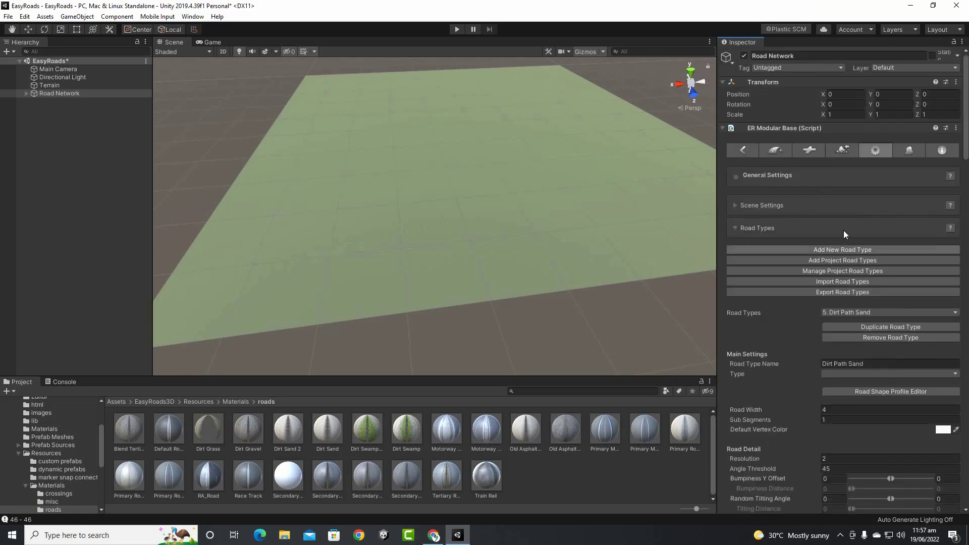
{"action": "left_click", "coordinate": [777, 150]}
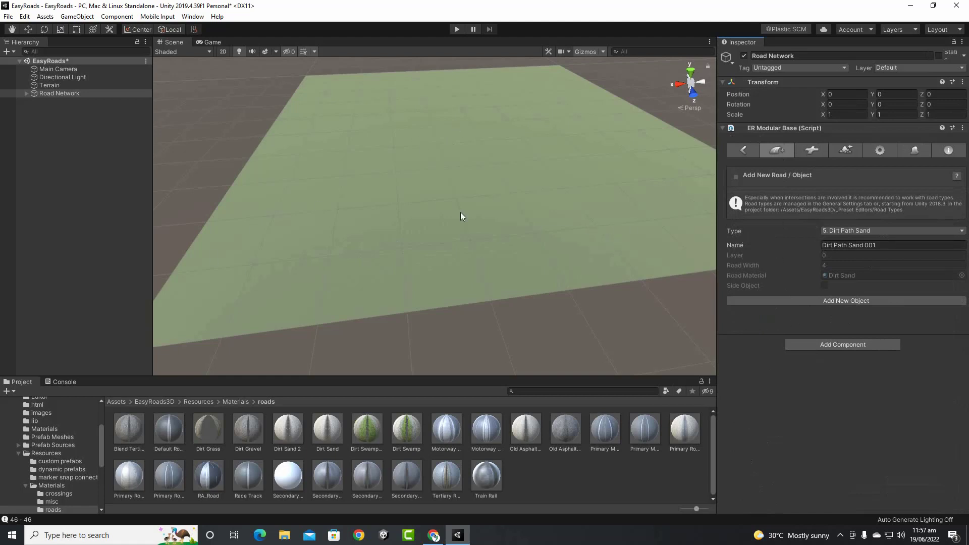
Review the dynamic and custom connection prefab lists, then show the Build Settings tab
{"action": "left_click", "coordinate": [803, 153]}
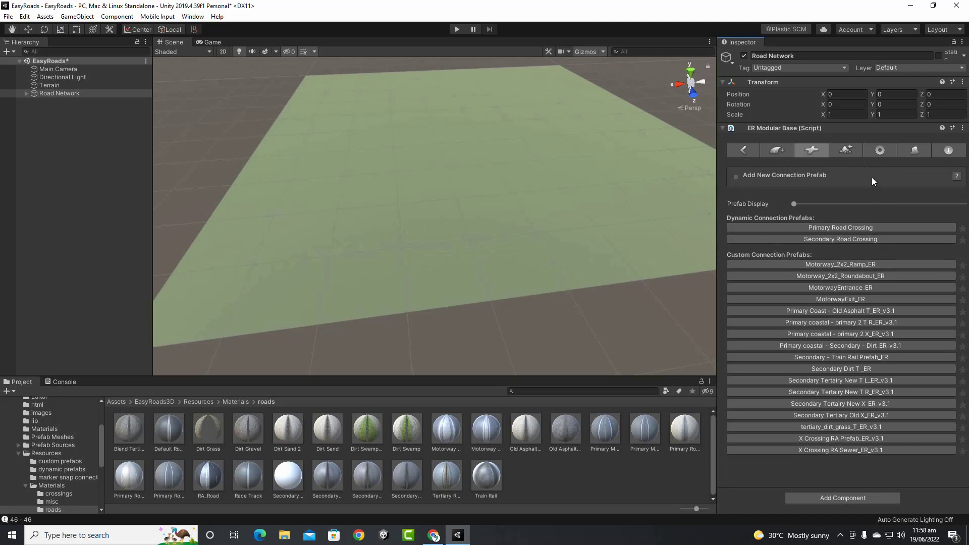
{"action": "left_click", "coordinate": [854, 154]}
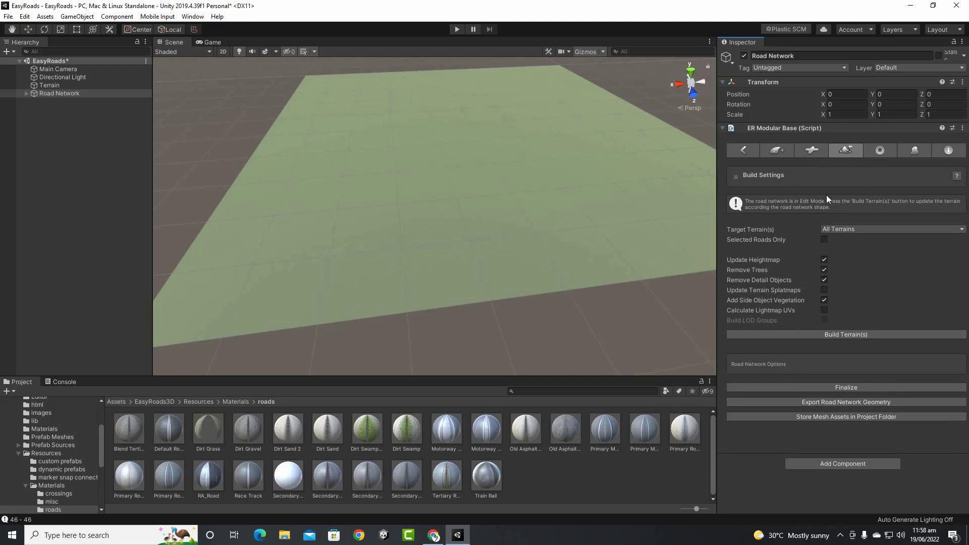
In General Settings, collapse Road Types and expand Scene Settings to check Default Surrounding and Highlight Selected Road
{"action": "left_click", "coordinate": [870, 153]}
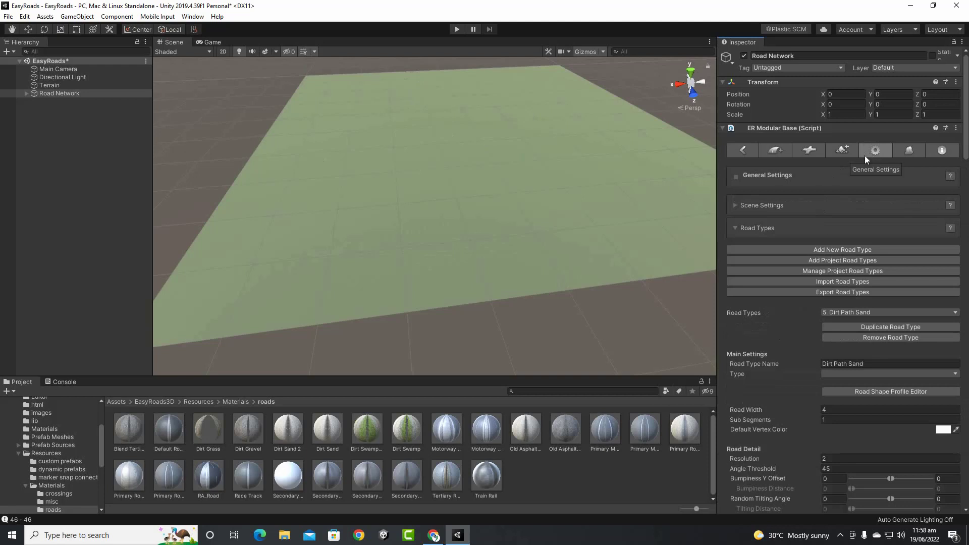
{"action": "left_click", "coordinate": [736, 229]}
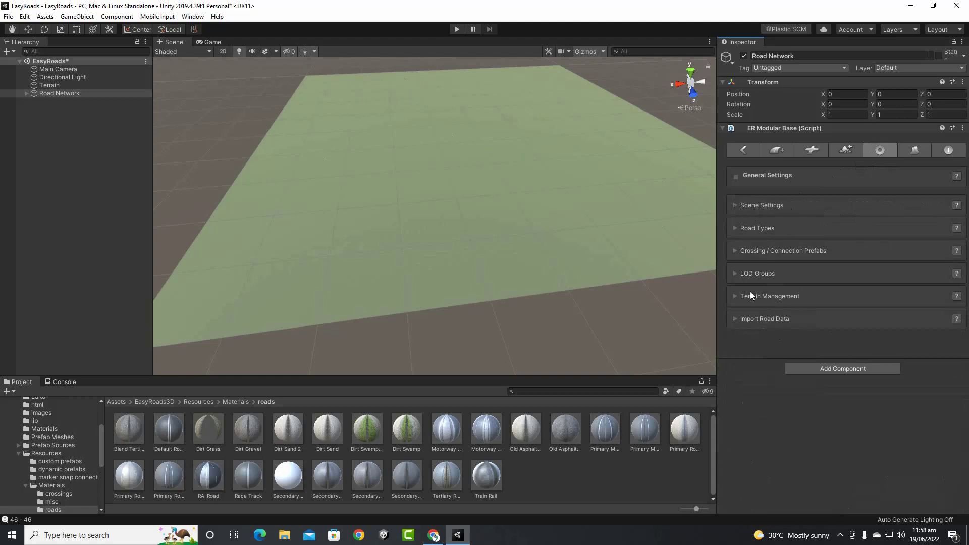
{"action": "left_click", "coordinate": [735, 206]}
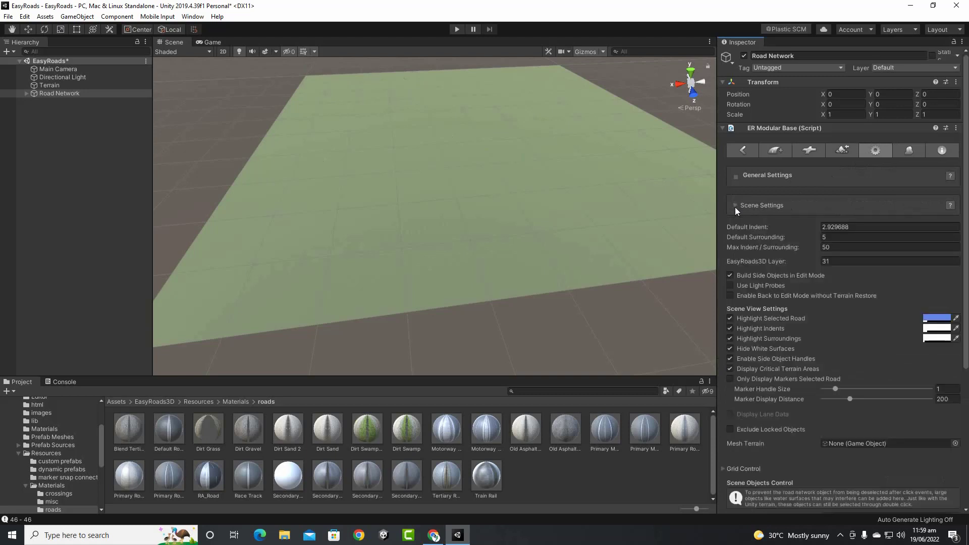
{"action": "left_click", "coordinate": [824, 237]}
{"action": "left_click", "coordinate": [729, 318]}
{"action": "scroll", "coordinate": [907, 331], "scroll_direction": "down", "scroll_amount": 5}
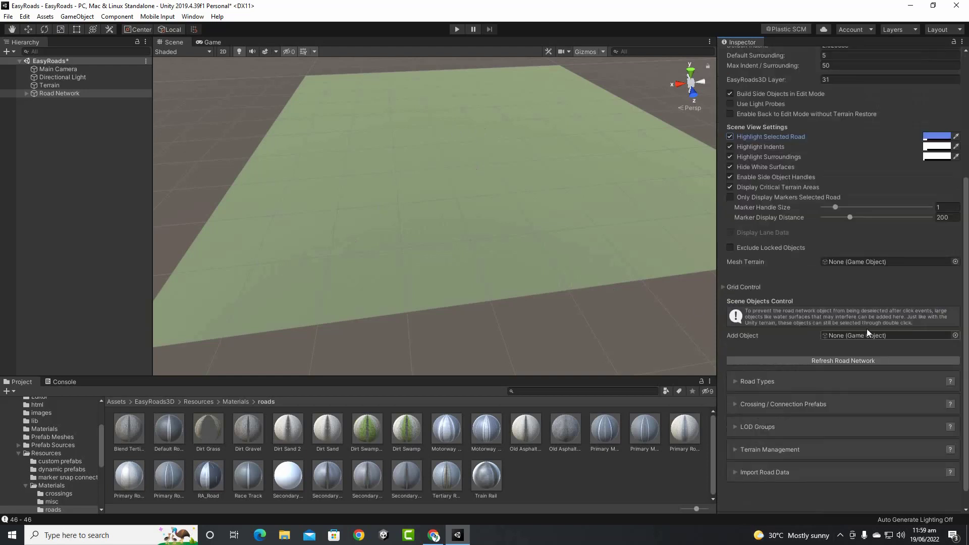
{"action": "scroll", "coordinate": [805, 254], "scroll_direction": "down", "scroll_amount": 1}
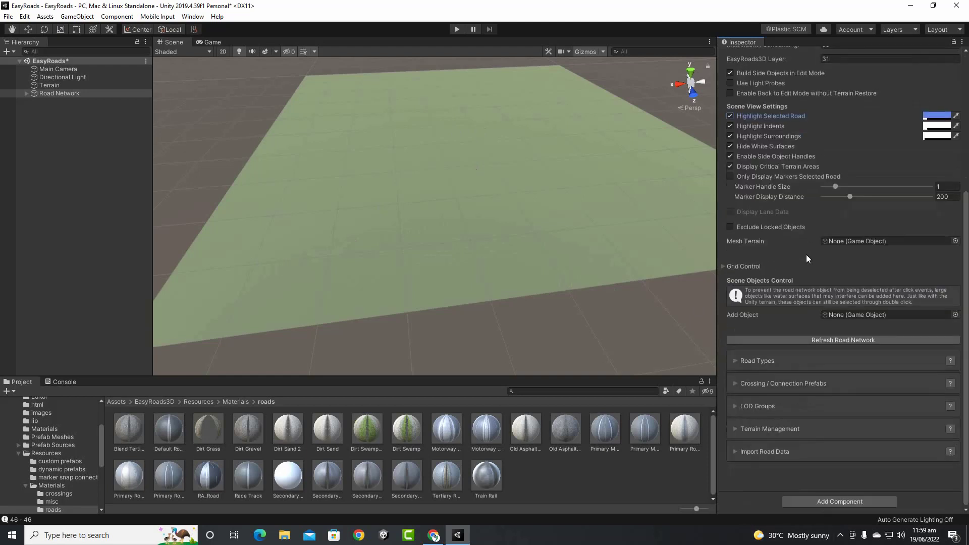
Reopen Road Types on 5. Dirt Path Sand and check the Add New Road type list, leaving it unchanged
{"action": "left_click", "coordinate": [737, 361]}
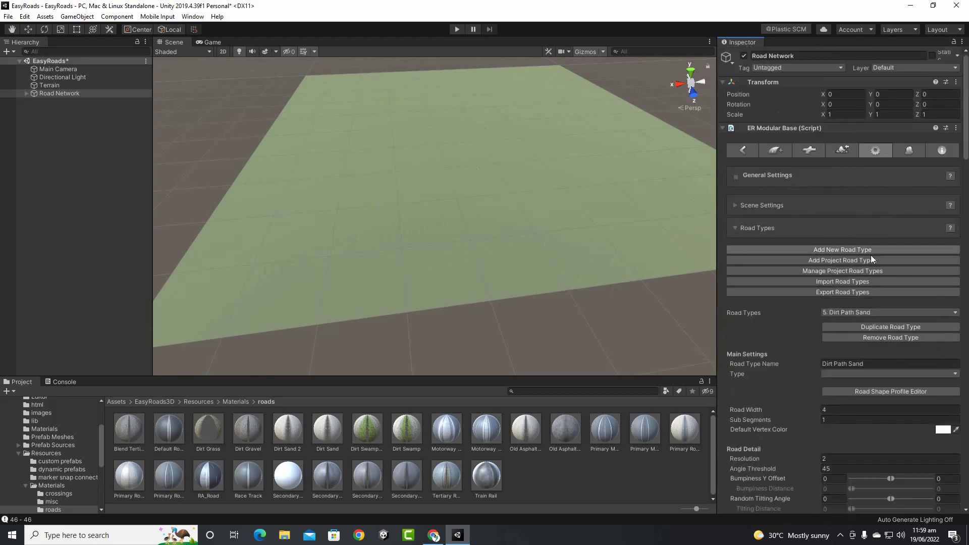
{"action": "left_click", "coordinate": [880, 312]}
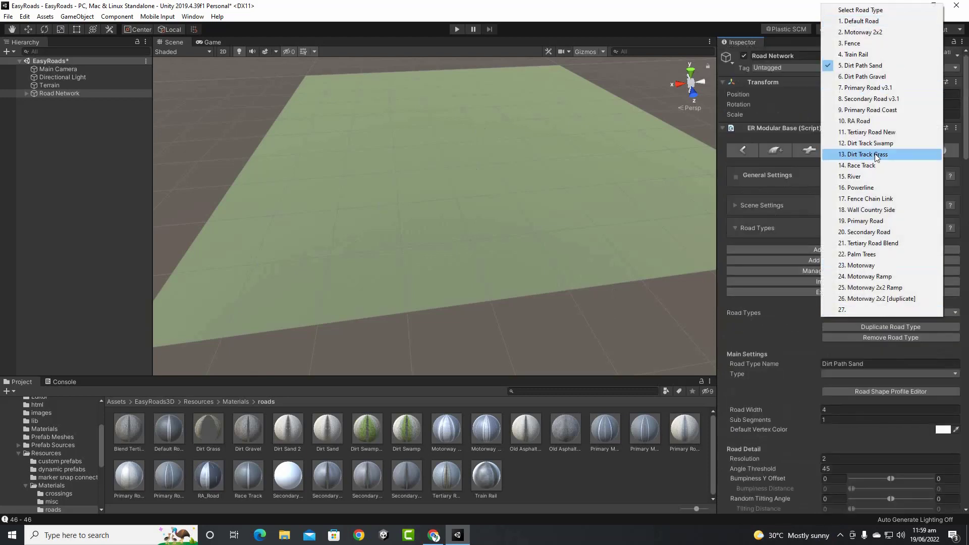
{"action": "left_click", "coordinate": [757, 155]}
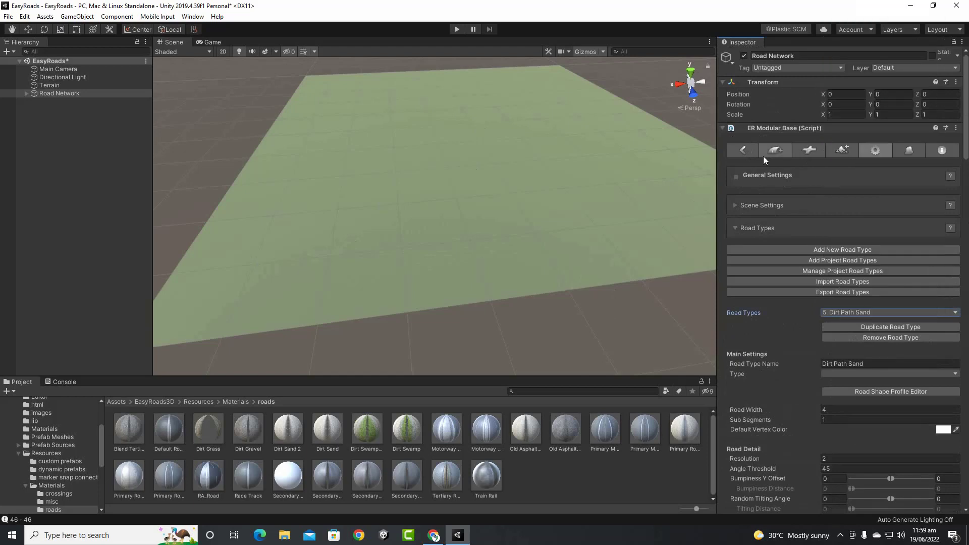
{"action": "left_click", "coordinate": [764, 155]}
{"action": "left_click", "coordinate": [860, 229]}
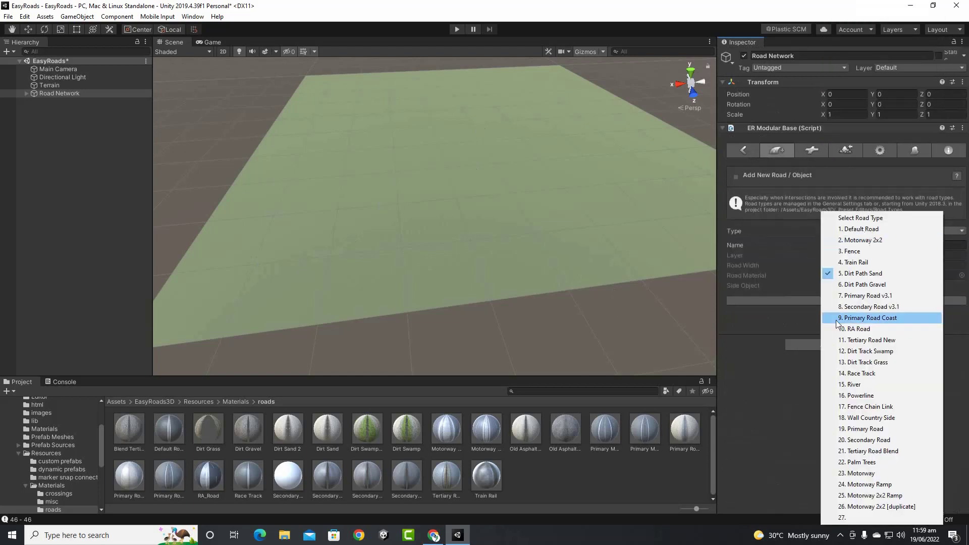
{"action": "left_click", "coordinate": [869, 150]}
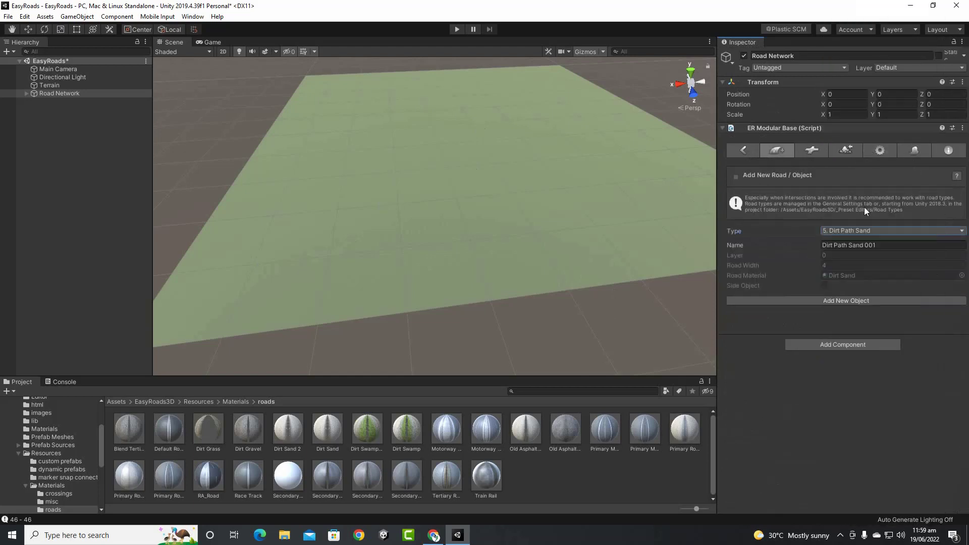
{"action": "left_click", "coordinate": [874, 154]}
Scroll through the Dirt Path Sand settings showing road width 4, resolution 2 and angle threshold 45
{"action": "scroll", "coordinate": [884, 354], "scroll_direction": "down", "scroll_amount": 5}
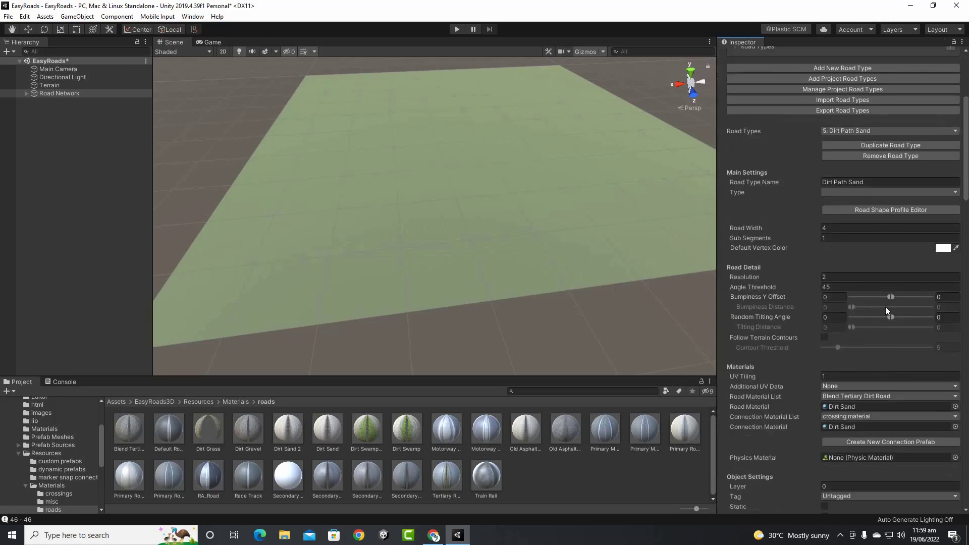
{"action": "scroll", "coordinate": [881, 195], "scroll_direction": "up", "scroll_amount": 5}
{"action": "scroll", "coordinate": [877, 234], "scroll_direction": "down", "scroll_amount": 7}
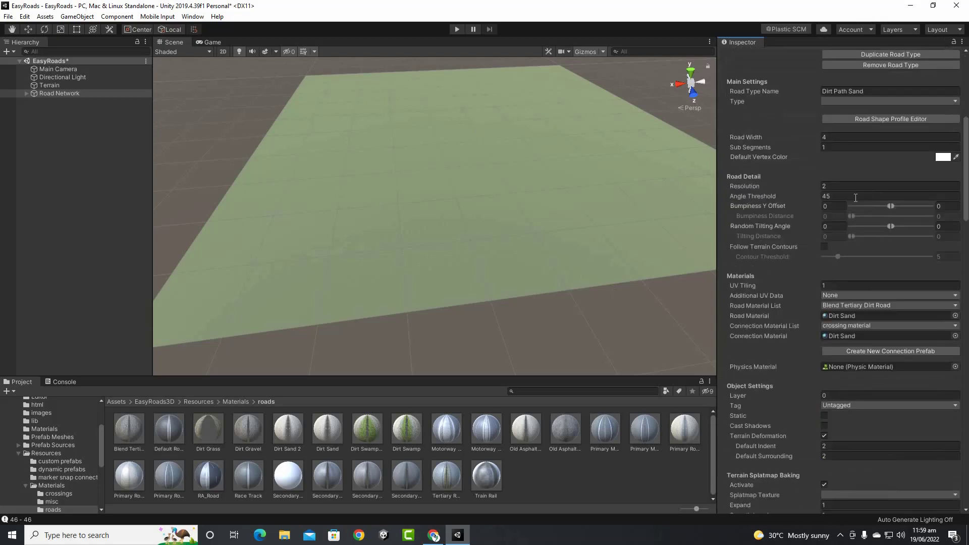
{"action": "scroll", "coordinate": [870, 322], "scroll_direction": "up", "scroll_amount": 2}
{"action": "scroll", "coordinate": [878, 233], "scroll_direction": "up", "scroll_amount": 5}
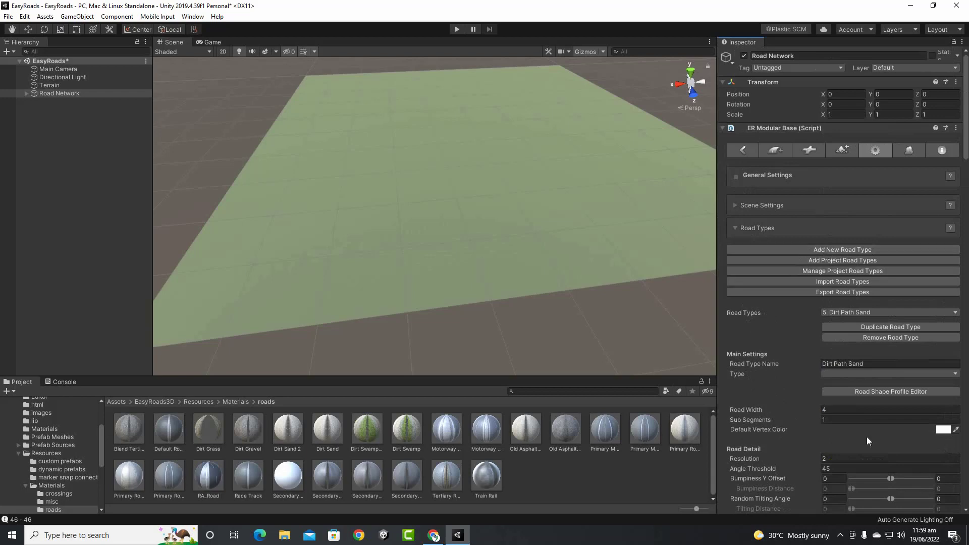
{"action": "scroll", "coordinate": [791, 435], "scroll_direction": "down", "scroll_amount": 10}
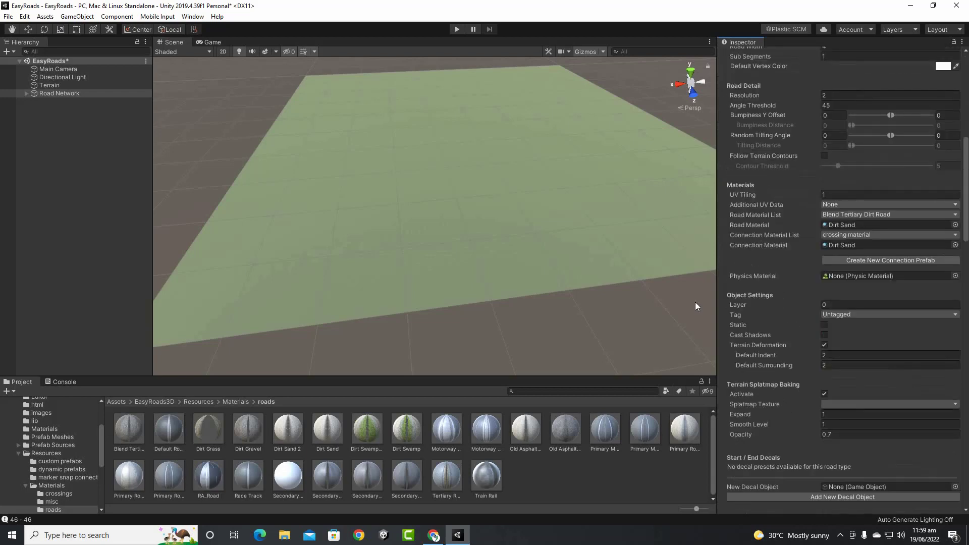
{"action": "scroll", "coordinate": [745, 308], "scroll_direction": "up", "scroll_amount": 10}
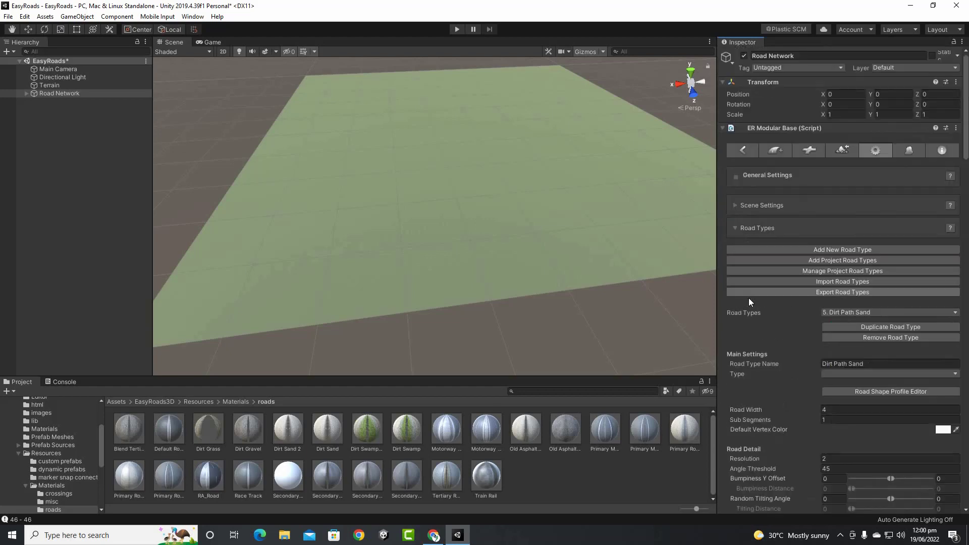
Expand Crossing / Connection Prefabs and open the Custom Connection Editor window, moving it aside
{"action": "left_click", "coordinate": [736, 228]}
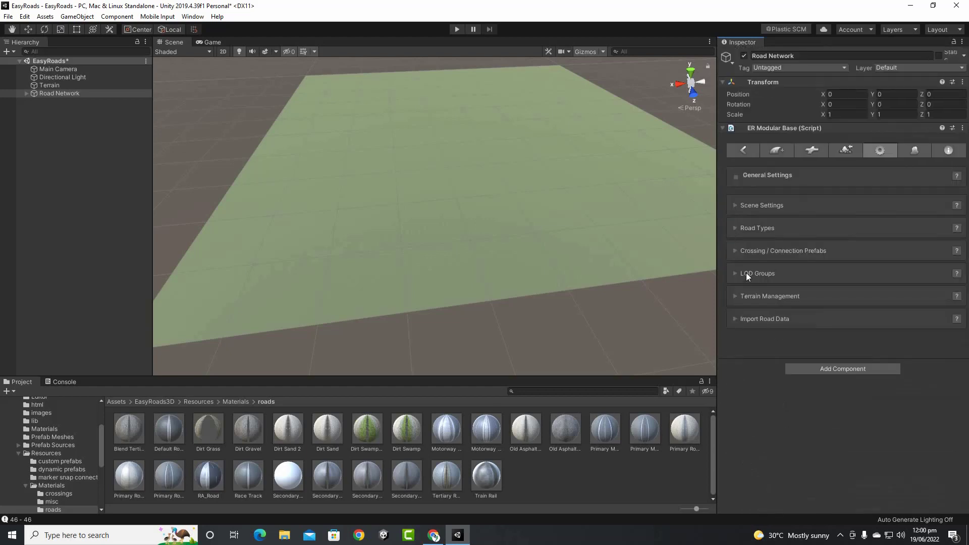
{"action": "left_click", "coordinate": [737, 251]}
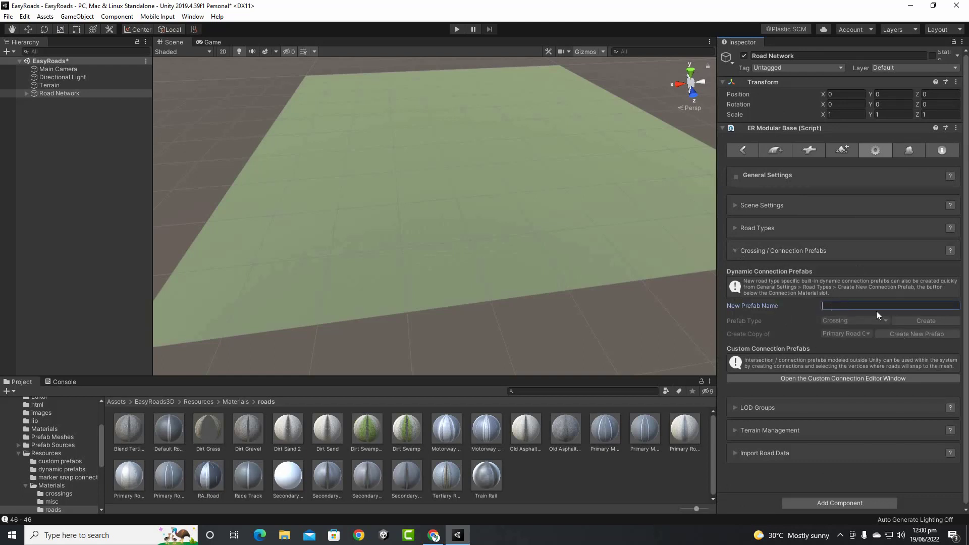
{"action": "left_click", "coordinate": [807, 380]}
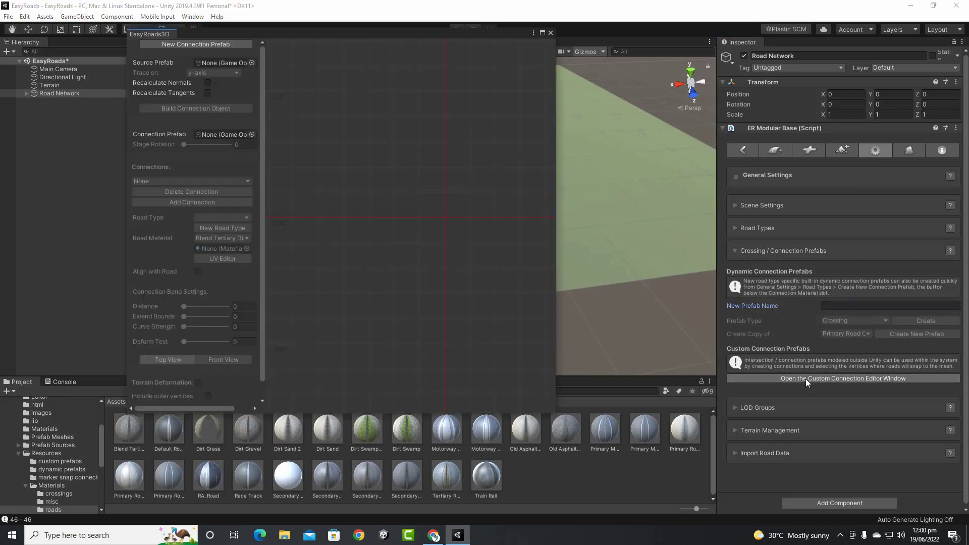
{"action": "left_click_drag", "start_coordinate": [339, 35], "coordinate": [434, 58]}
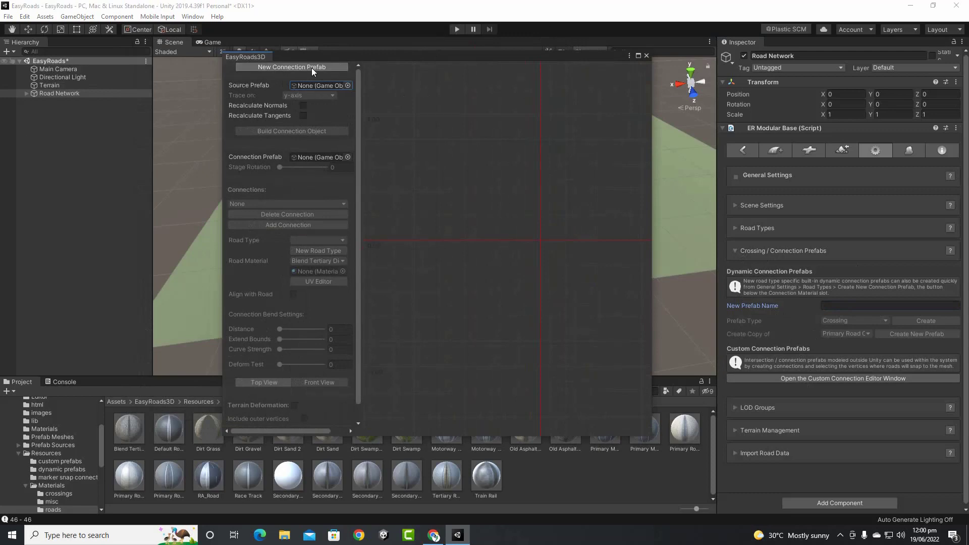
Browse the Source Prefab picker without choosing anything, then close the connection editor
{"action": "left_click", "coordinate": [347, 86]}
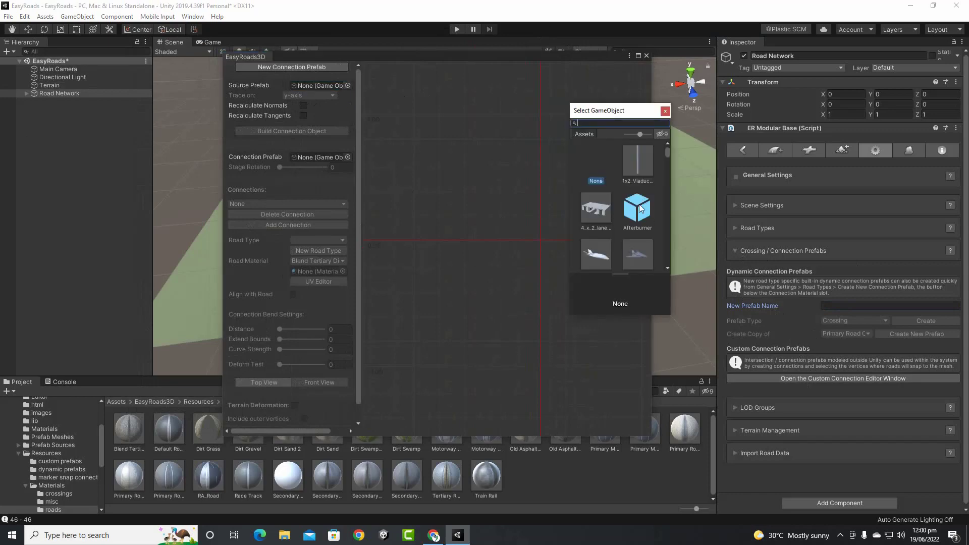
{"action": "scroll", "coordinate": [640, 209], "scroll_direction": "down", "scroll_amount": 3}
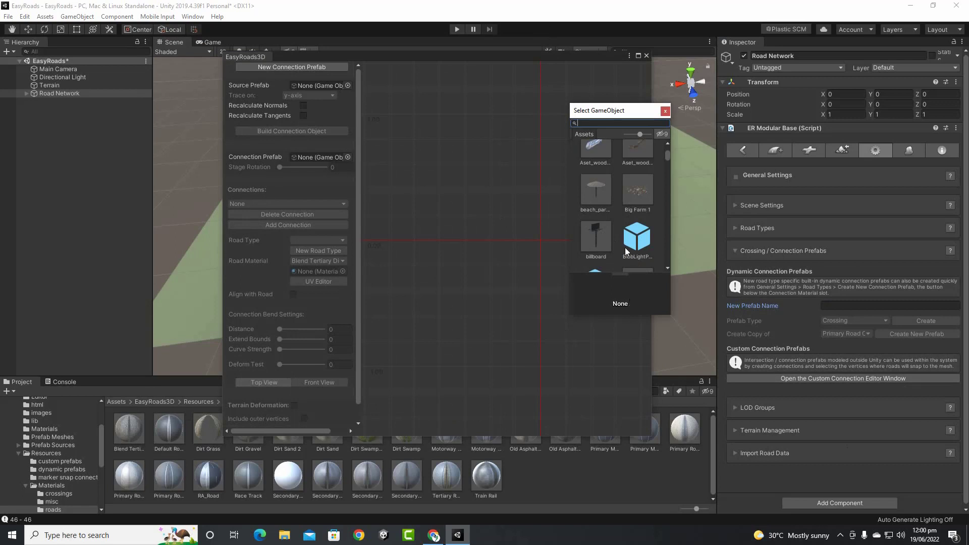
{"action": "left_click", "coordinate": [664, 112]}
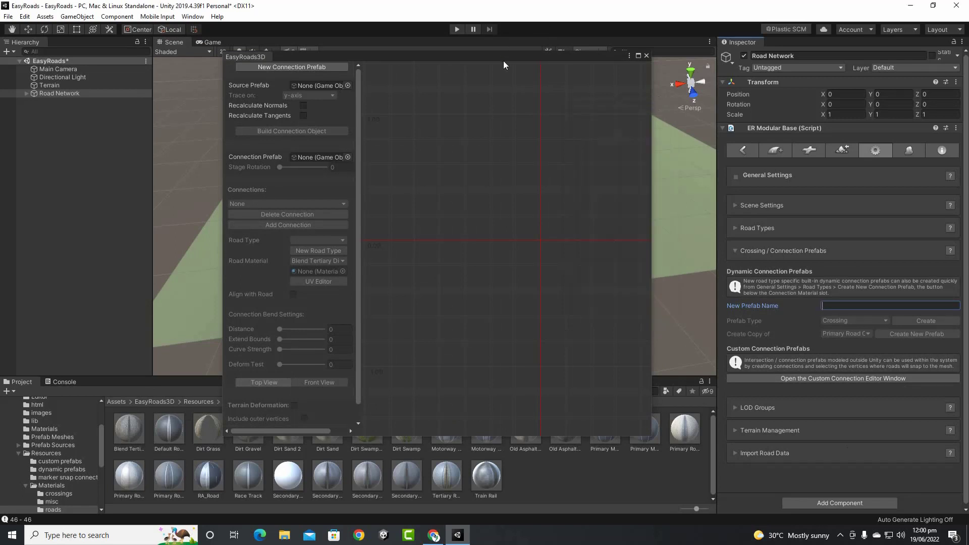
{"action": "left_click_drag", "start_coordinate": [504, 60], "coordinate": [455, 74]}
{"action": "left_click", "coordinate": [594, 70]}
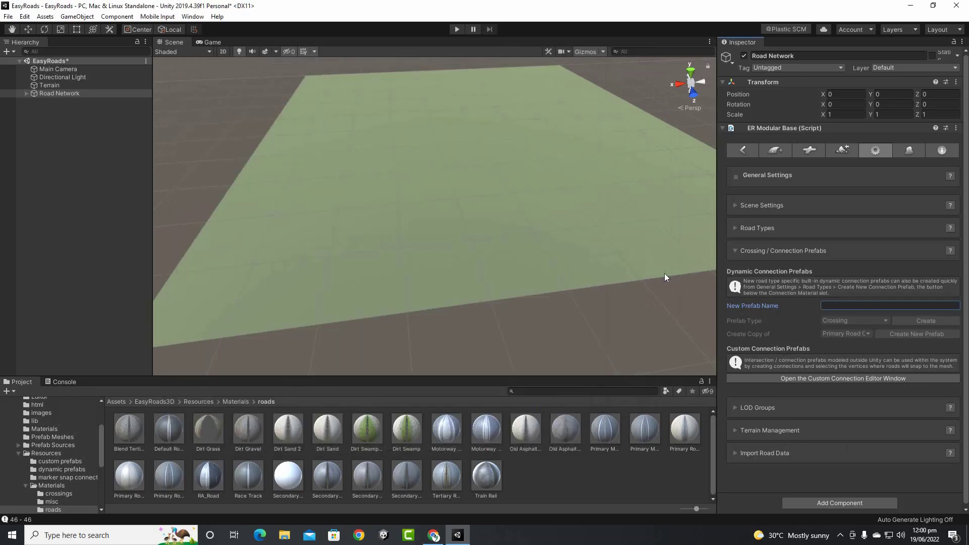
Collapse Crossing / Connection Prefabs, tick then untick LOD Groups' Active option, and collapse LOD Groups
{"action": "left_click", "coordinate": [734, 253]}
{"action": "left_click", "coordinate": [734, 253]}
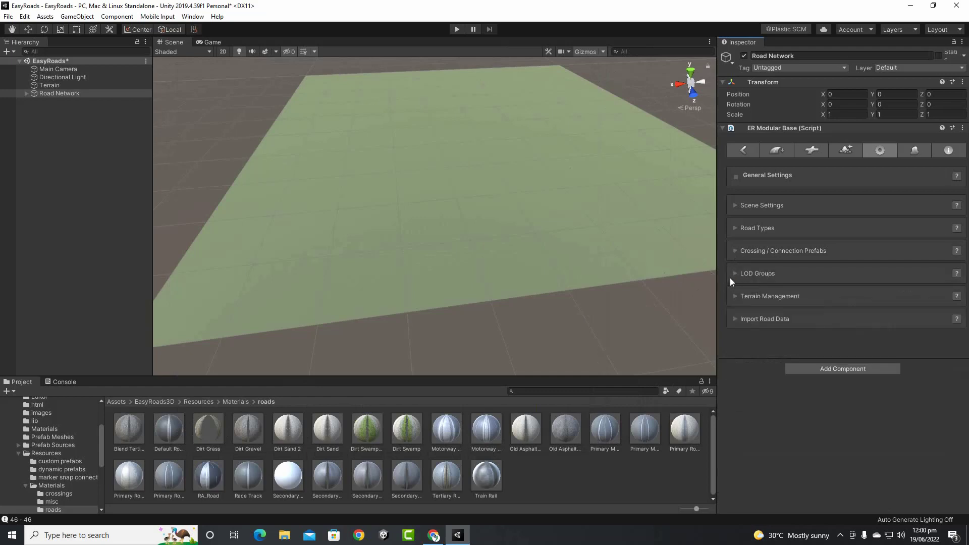
{"action": "left_click", "coordinate": [734, 273]}
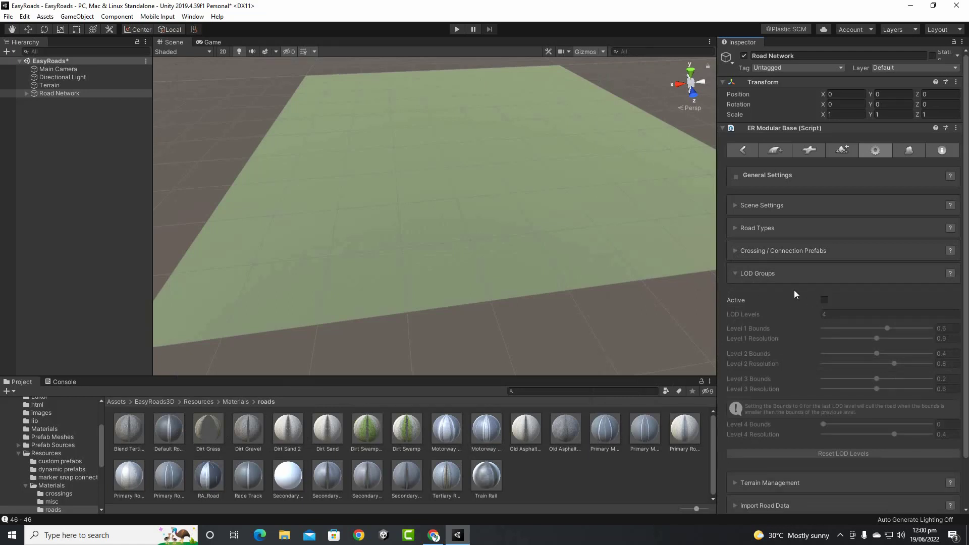
{"action": "left_click", "coordinate": [824, 301]}
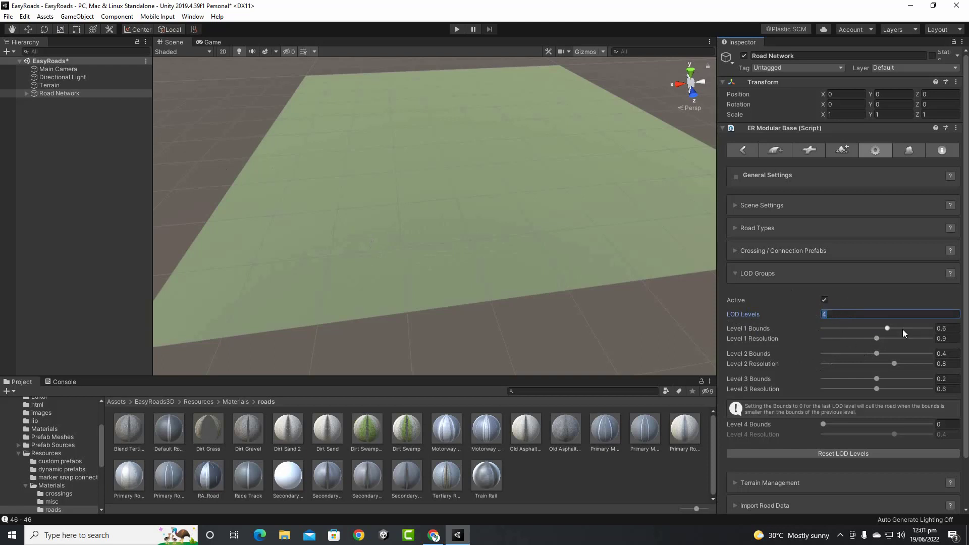
{"action": "left_click", "coordinate": [824, 301]}
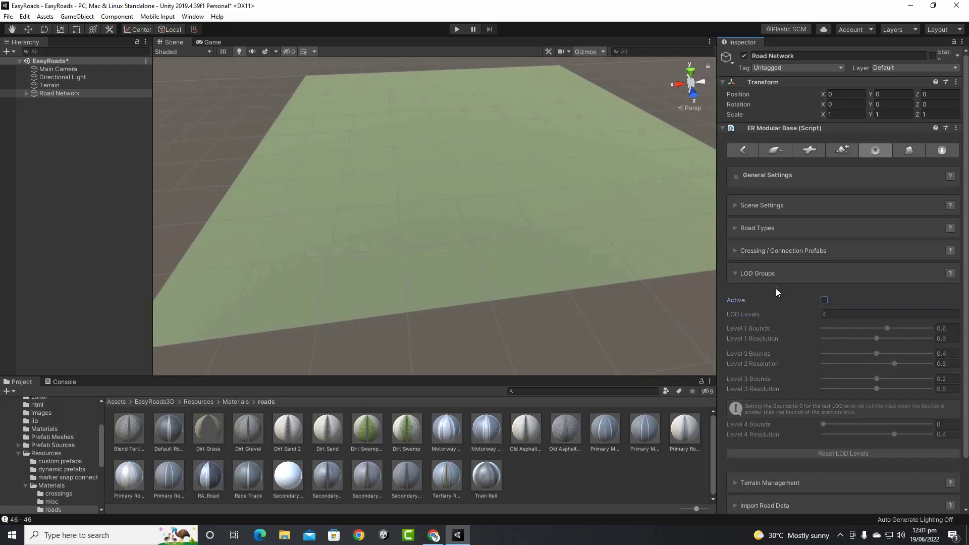
{"action": "left_click", "coordinate": [734, 273]}
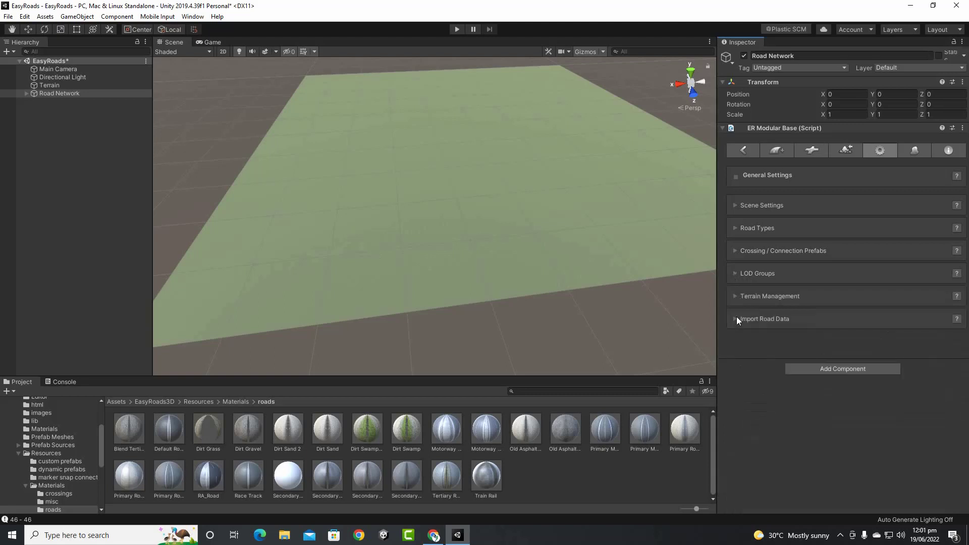
Browse the Terrain Management and Import Road Data options, then show the Side Object Manager with Concrete Barrier CS
{"action": "left_click", "coordinate": [735, 298]}
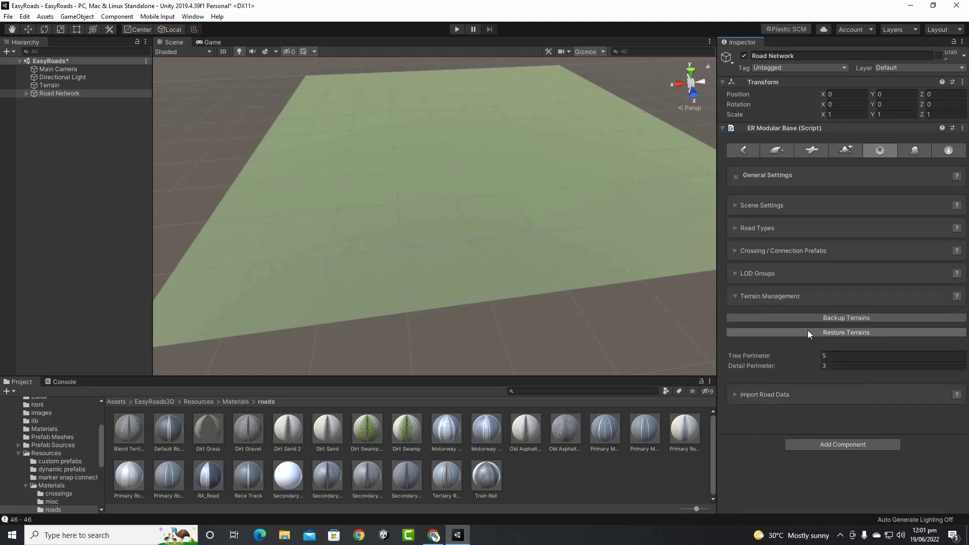
{"action": "left_click", "coordinate": [735, 296]}
{"action": "left_click", "coordinate": [736, 320]}
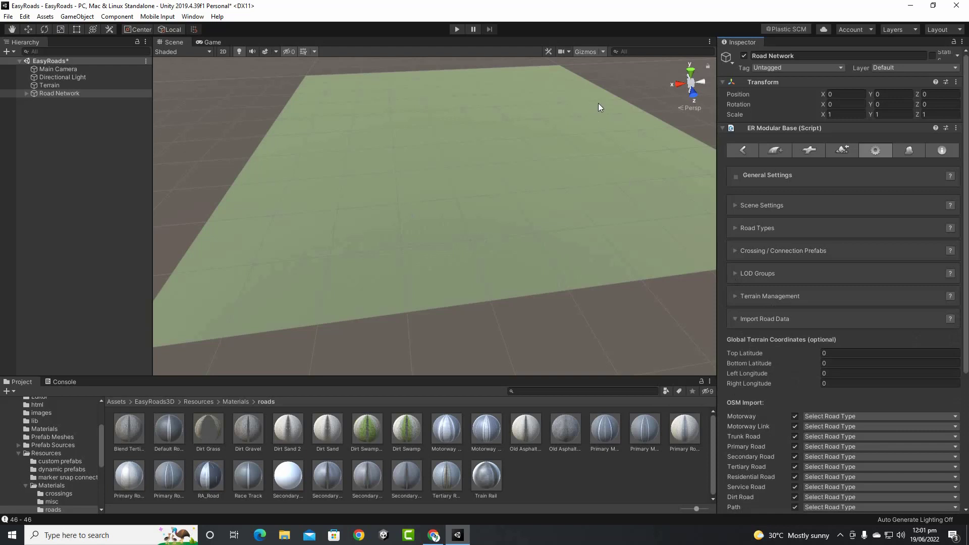
{"action": "scroll", "coordinate": [861, 354], "scroll_direction": "down", "scroll_amount": 6}
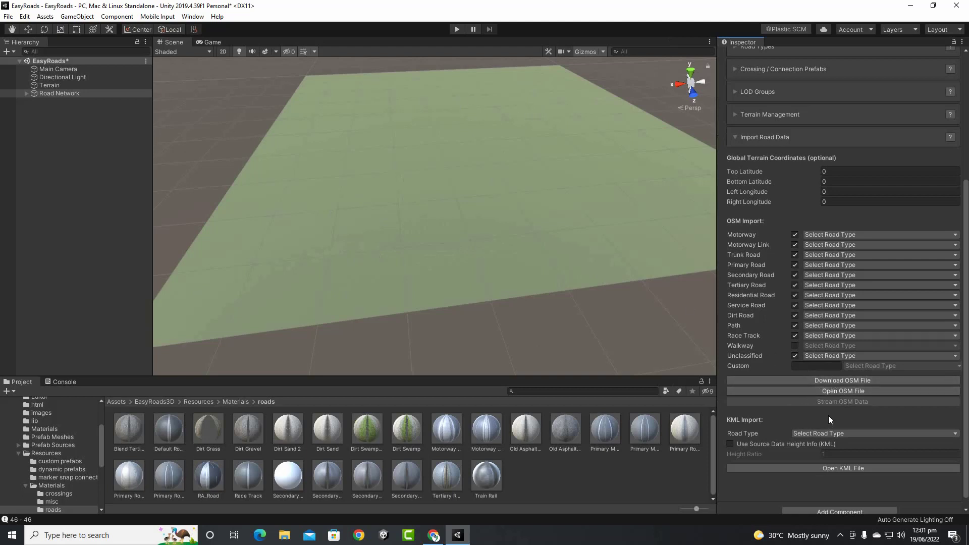
{"action": "scroll", "coordinate": [829, 416], "scroll_direction": "down", "scroll_amount": 1}
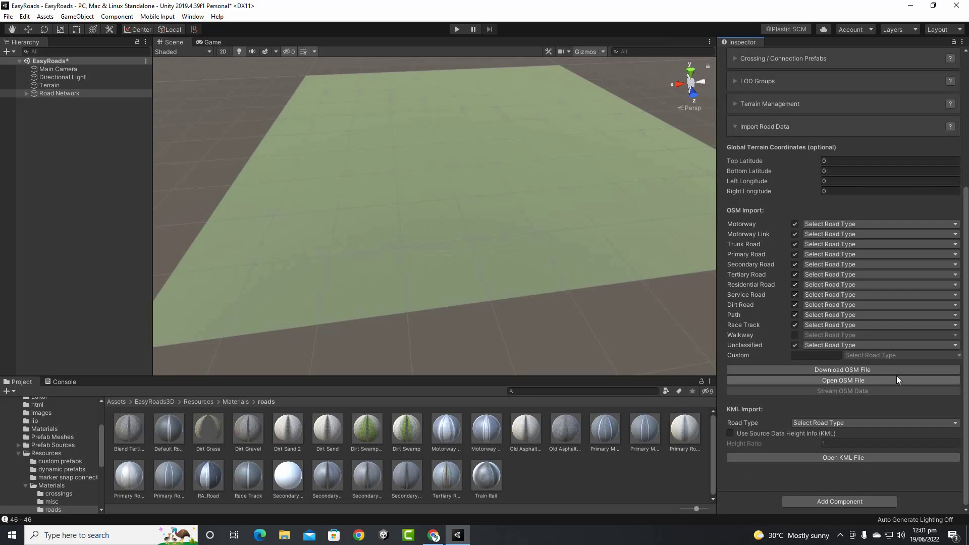
{"action": "scroll", "coordinate": [881, 390], "scroll_direction": "up", "scroll_amount": 4}
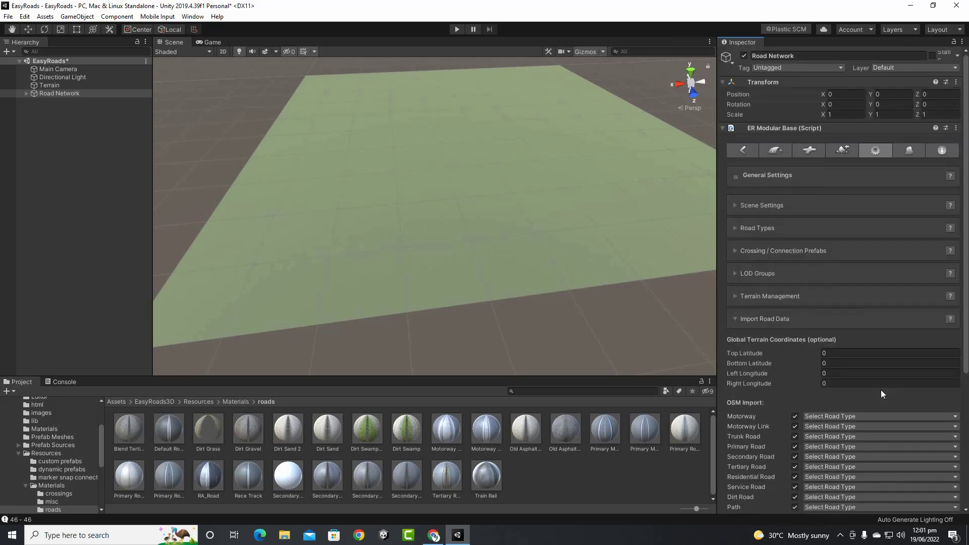
{"action": "left_click", "coordinate": [734, 318]}
{"action": "left_click", "coordinate": [909, 150]}
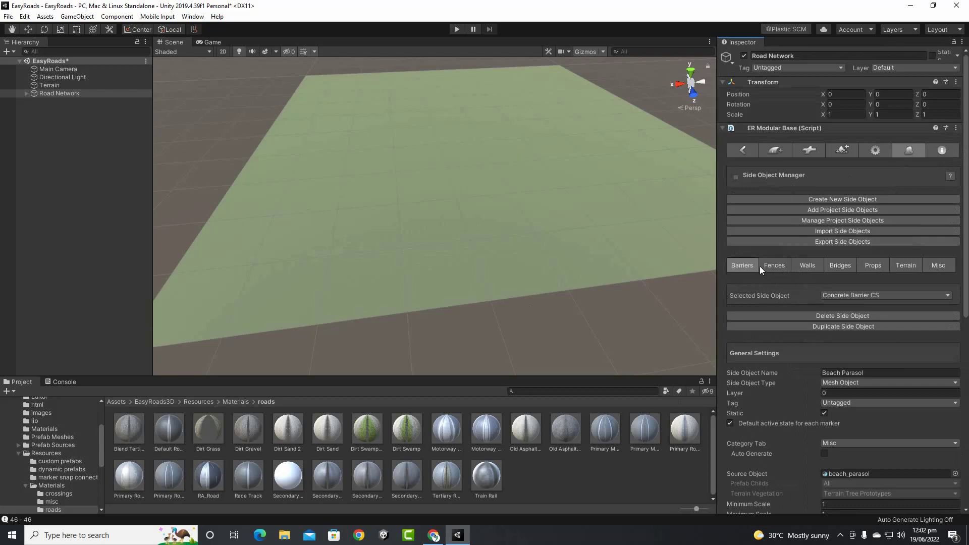
{"action": "left_click", "coordinate": [875, 293]}
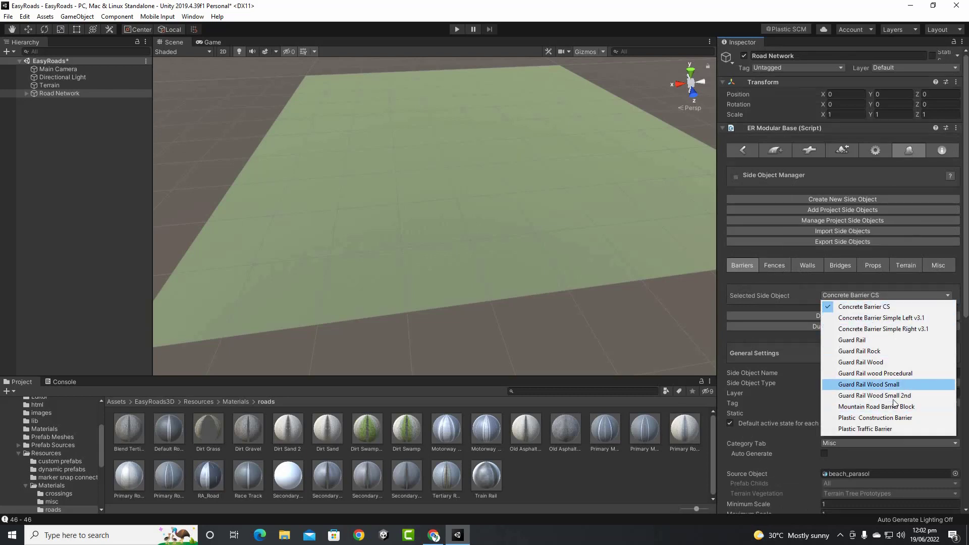
{"action": "left_click", "coordinate": [910, 150]}
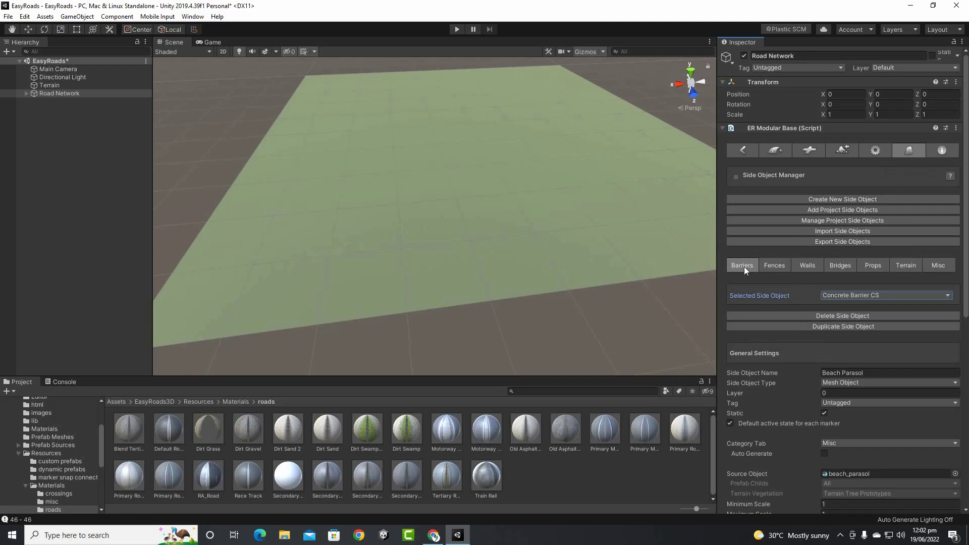
{"action": "left_click", "coordinate": [768, 265]}
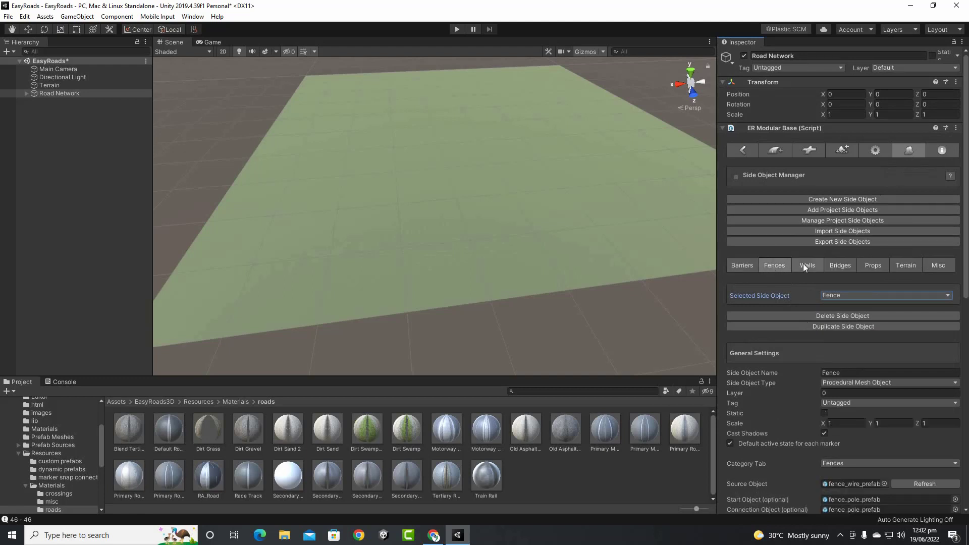
{"action": "left_click", "coordinate": [805, 265]}
{"action": "left_click", "coordinate": [842, 264]}
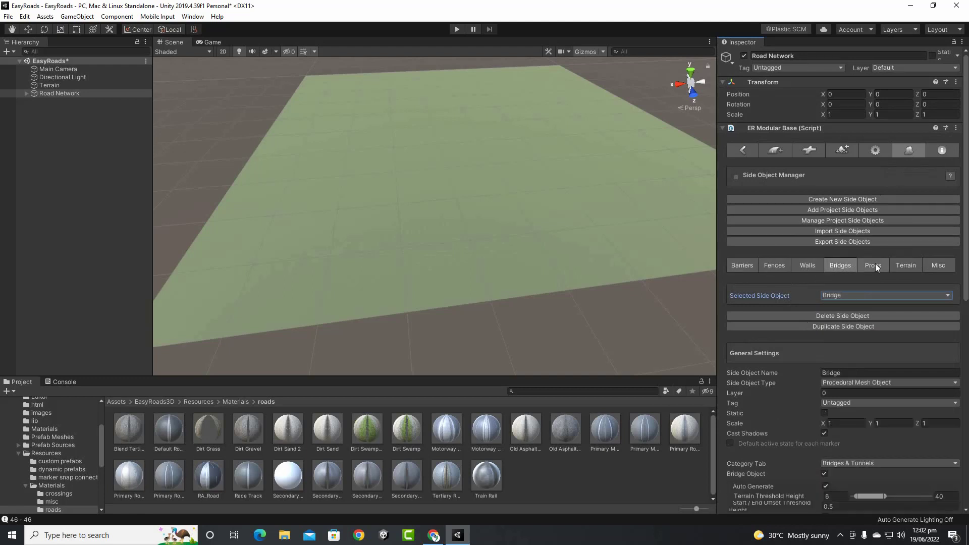
{"action": "left_click", "coordinate": [874, 264]}
{"action": "left_click", "coordinate": [914, 264]}
{"action": "left_click", "coordinate": [927, 267]}
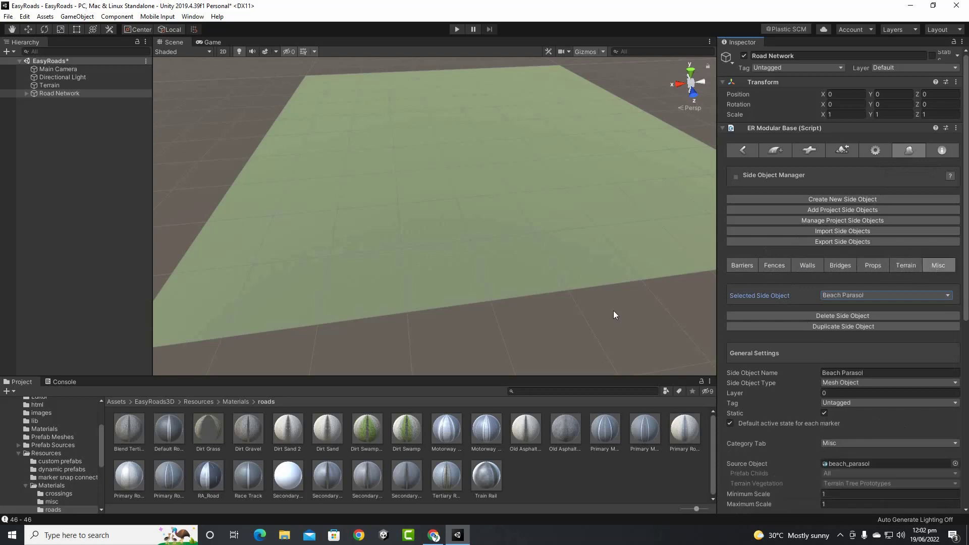
{"action": "left_click", "coordinate": [899, 296]}
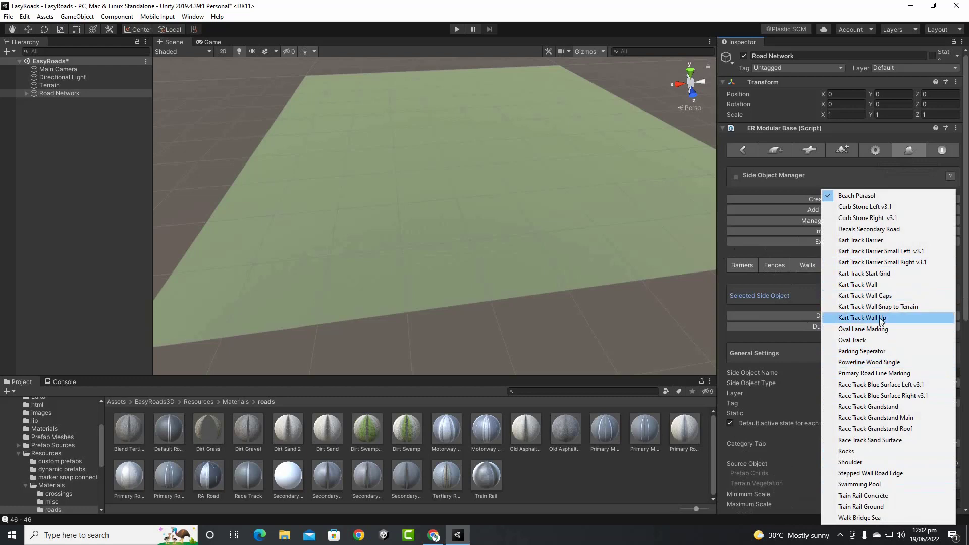
{"action": "left_click", "coordinate": [929, 270]}
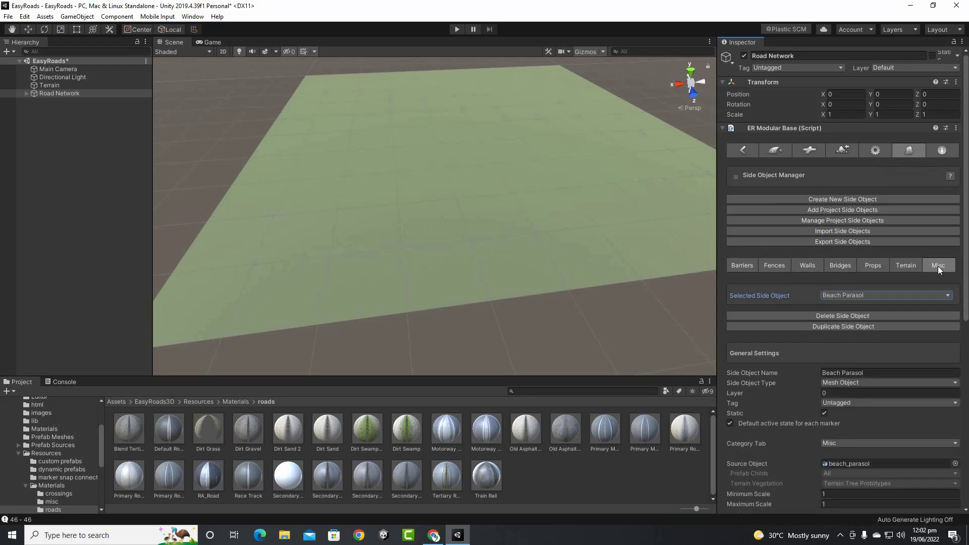
{"action": "left_click", "coordinate": [904, 266]}
{"action": "left_click", "coordinate": [860, 295]}
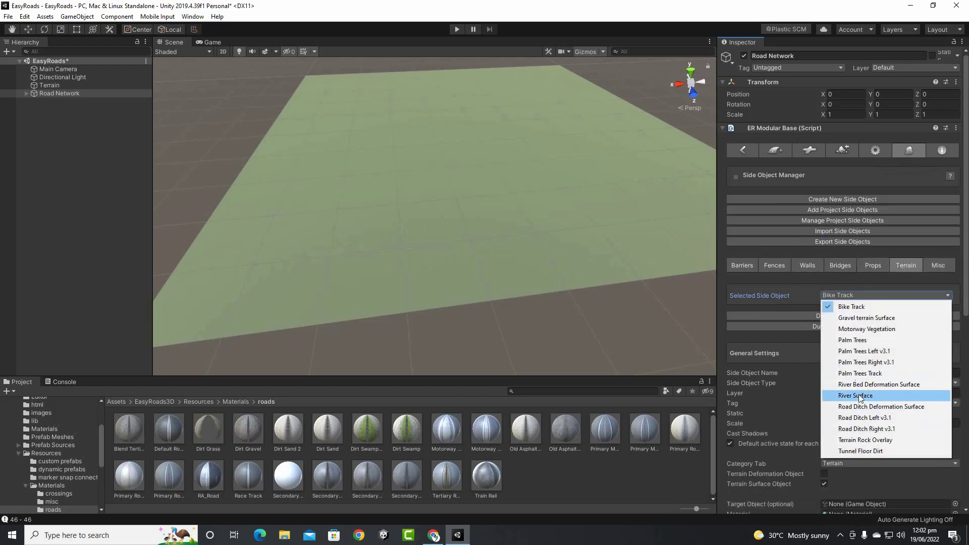
{"action": "left_click", "coordinate": [872, 277]}
{"action": "left_click", "coordinate": [872, 269]}
{"action": "left_click", "coordinate": [865, 295]}
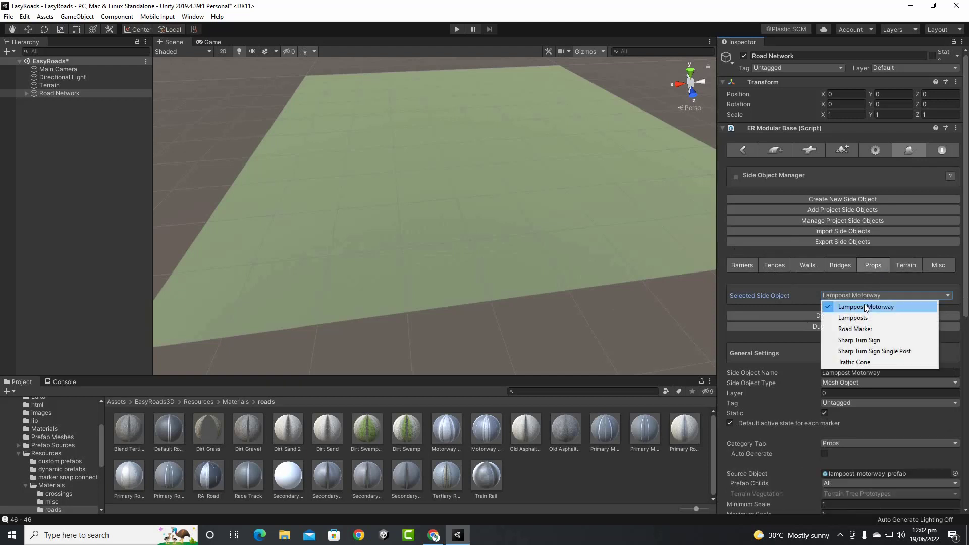
{"action": "left_click", "coordinate": [830, 272]}
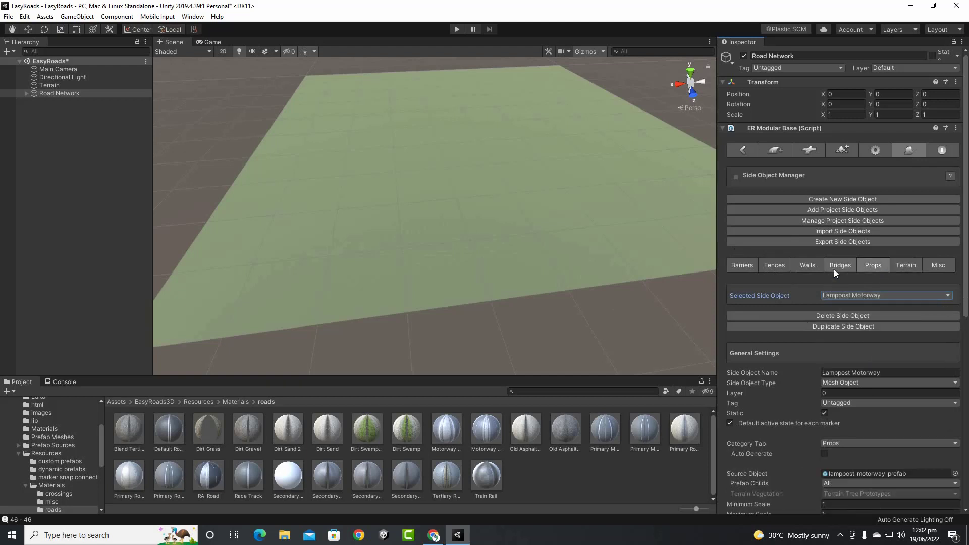
{"action": "left_click", "coordinate": [834, 269]}
{"action": "left_click", "coordinate": [857, 295]}
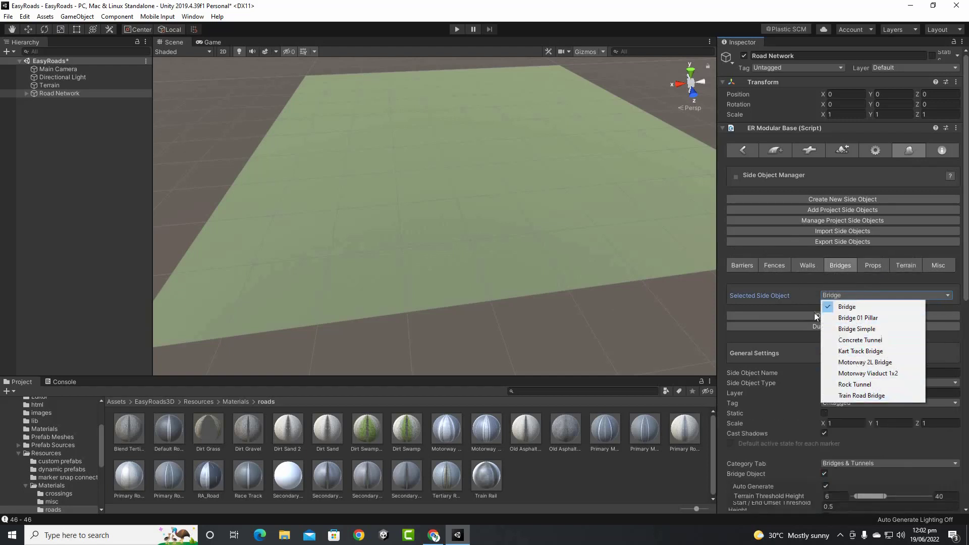
{"action": "left_click", "coordinate": [809, 267]}
{"action": "left_click", "coordinate": [811, 265]}
{"action": "left_click", "coordinate": [835, 298]}
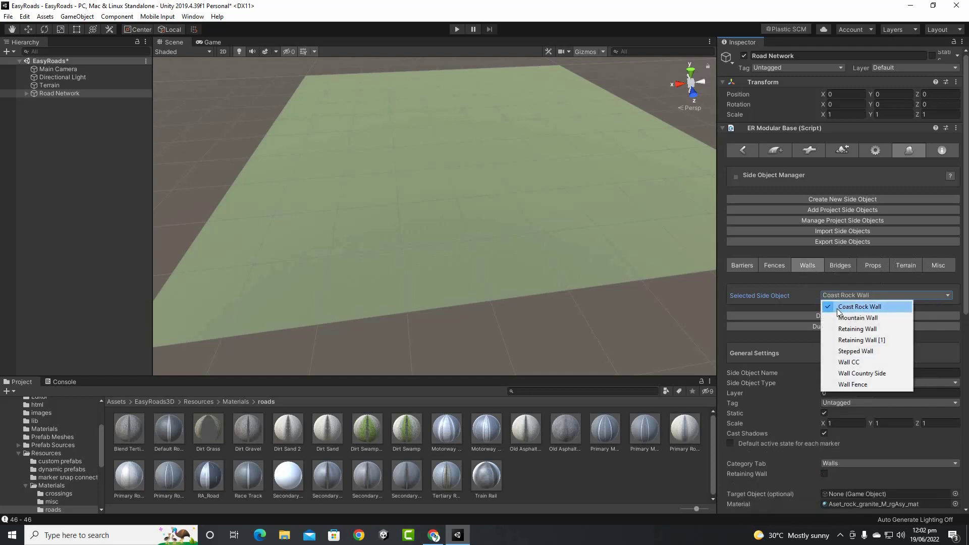
{"action": "left_click", "coordinate": [780, 268]}
{"action": "left_click", "coordinate": [773, 268]}
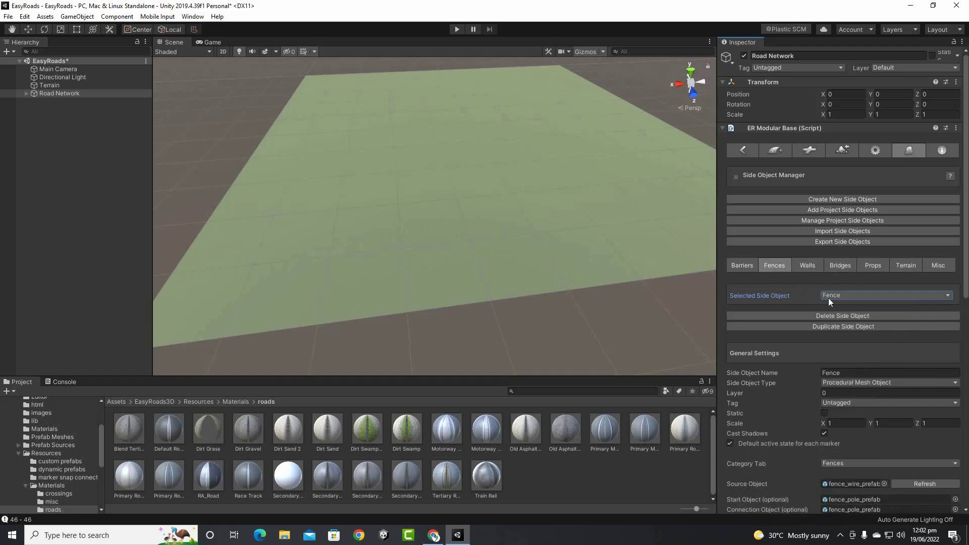
{"action": "left_click", "coordinate": [829, 298]}
{"action": "left_click", "coordinate": [783, 296]}
{"action": "left_click", "coordinate": [840, 535]}
{"action": "left_click", "coordinate": [743, 266]}
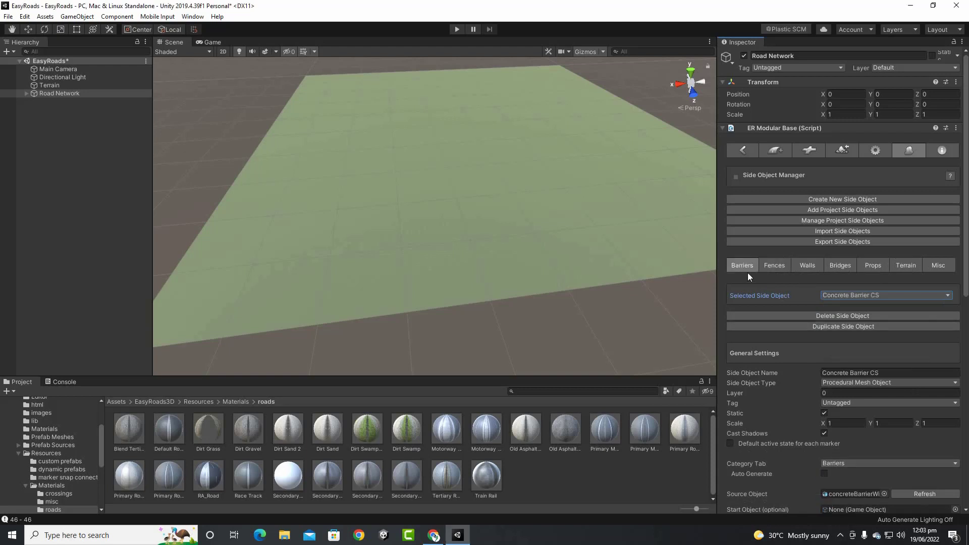
{"action": "left_click", "coordinate": [859, 295]}
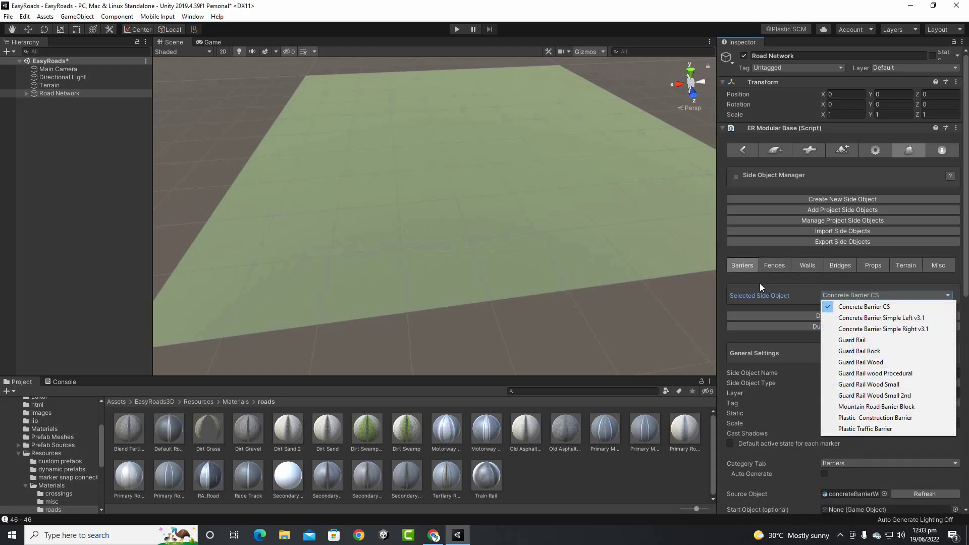
{"action": "left_click", "coordinate": [751, 271]}
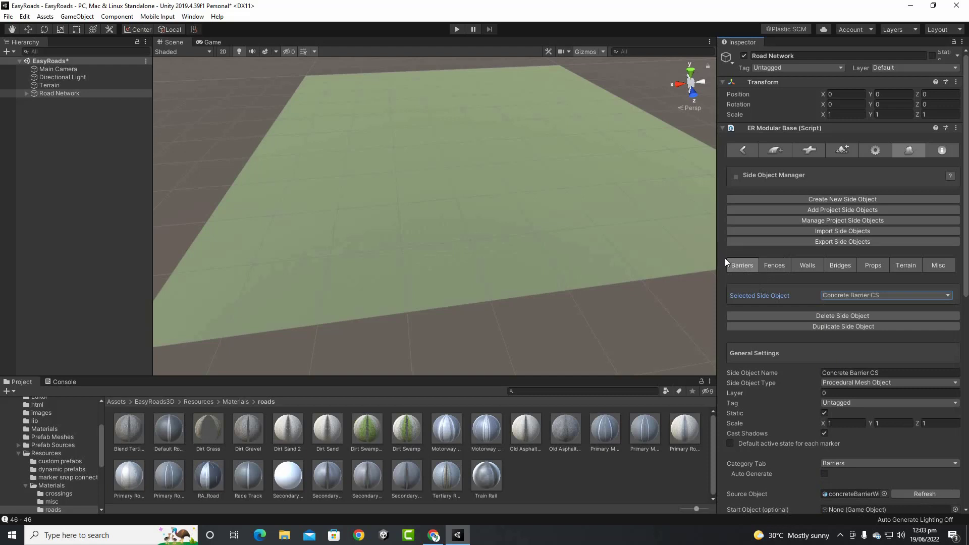
{"action": "scroll", "coordinate": [362, 270], "scroll_direction": "up", "scroll_amount": 2}
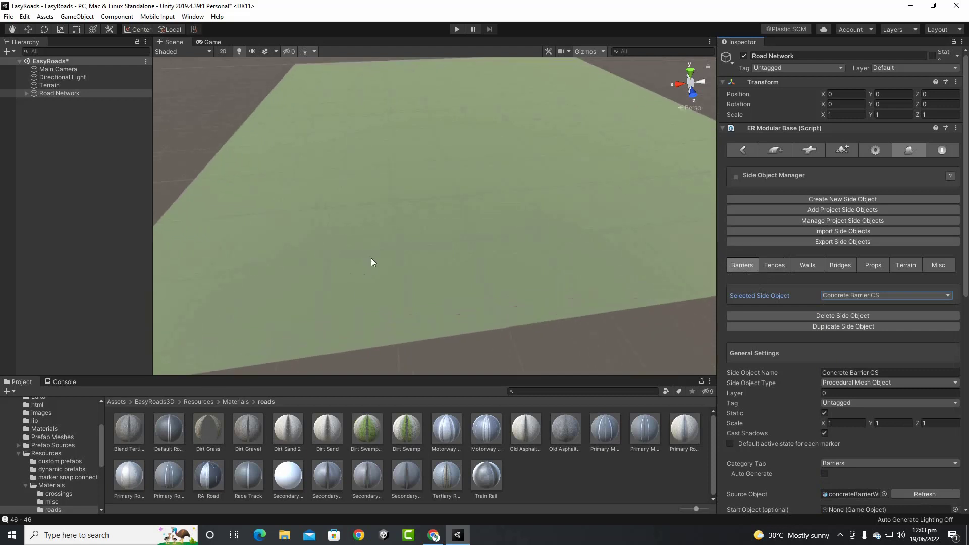
{"action": "scroll", "coordinate": [404, 253], "scroll_direction": "down", "scroll_amount": 3}
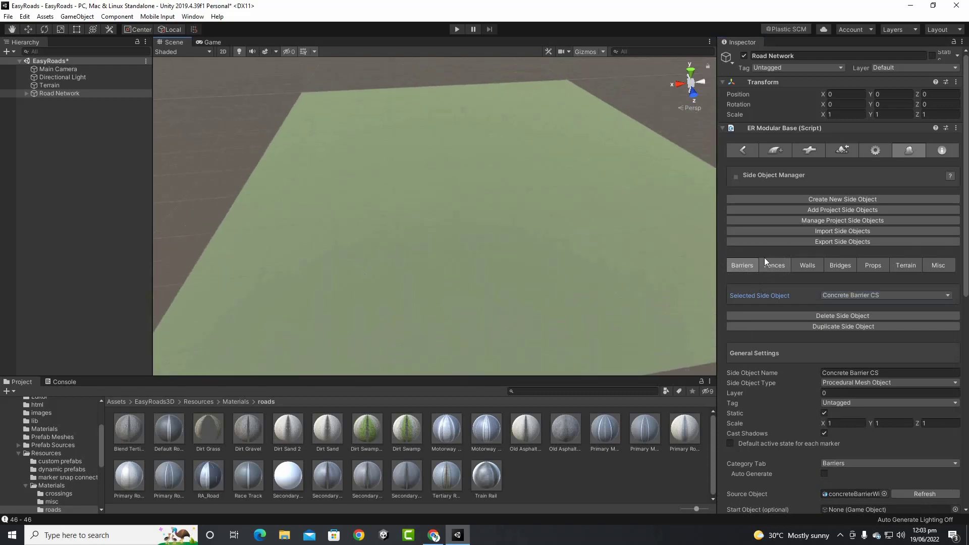
Add a new road object of type 1. Default Road from Add New Road / Object
{"action": "left_click", "coordinate": [768, 152]}
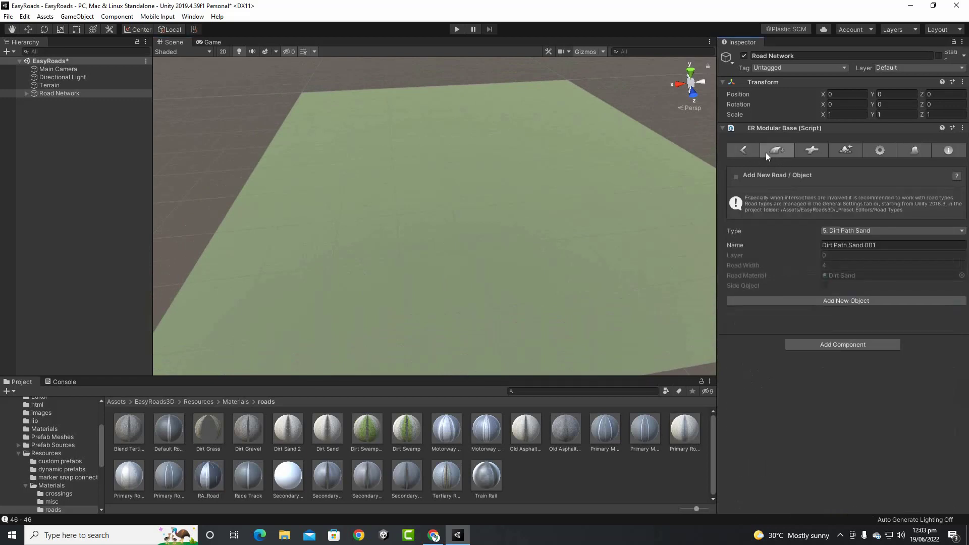
{"action": "left_click", "coordinate": [737, 156]}
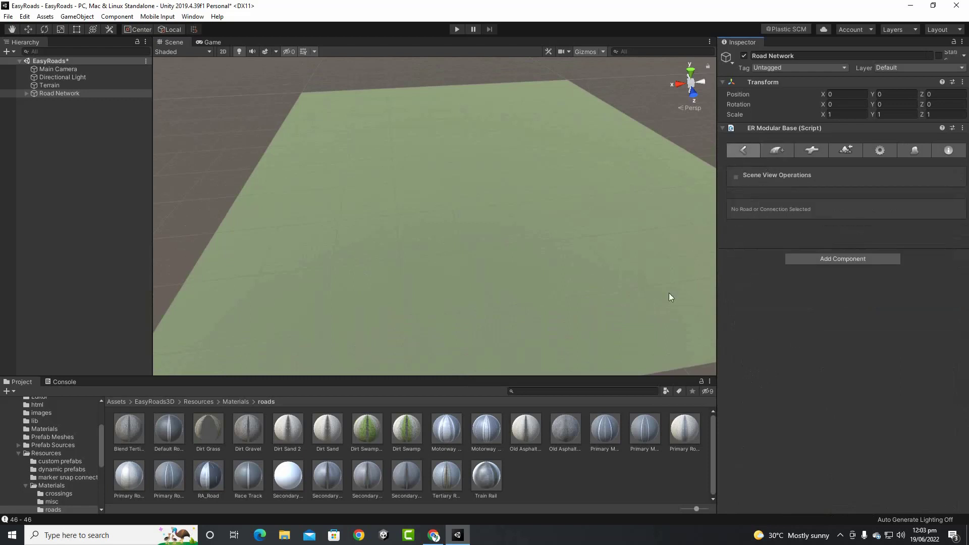
{"action": "left_click", "coordinate": [773, 150]}
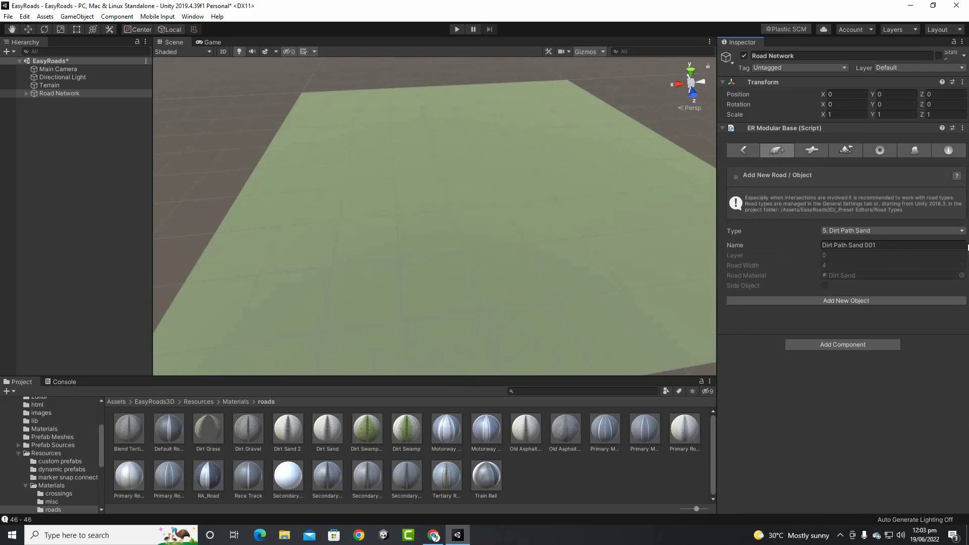
{"action": "left_click", "coordinate": [949, 233]}
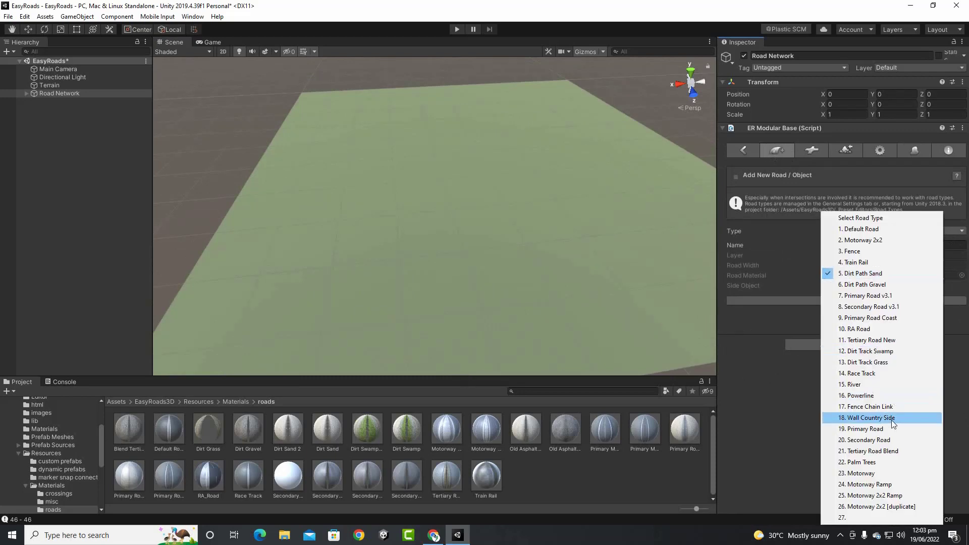
{"action": "left_click", "coordinate": [898, 229]}
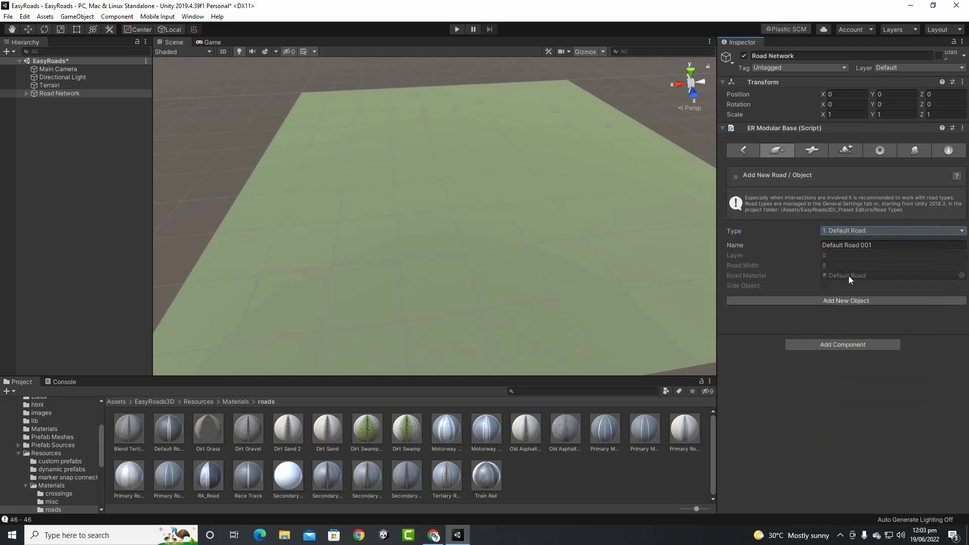
{"action": "left_click", "coordinate": [837, 300]}
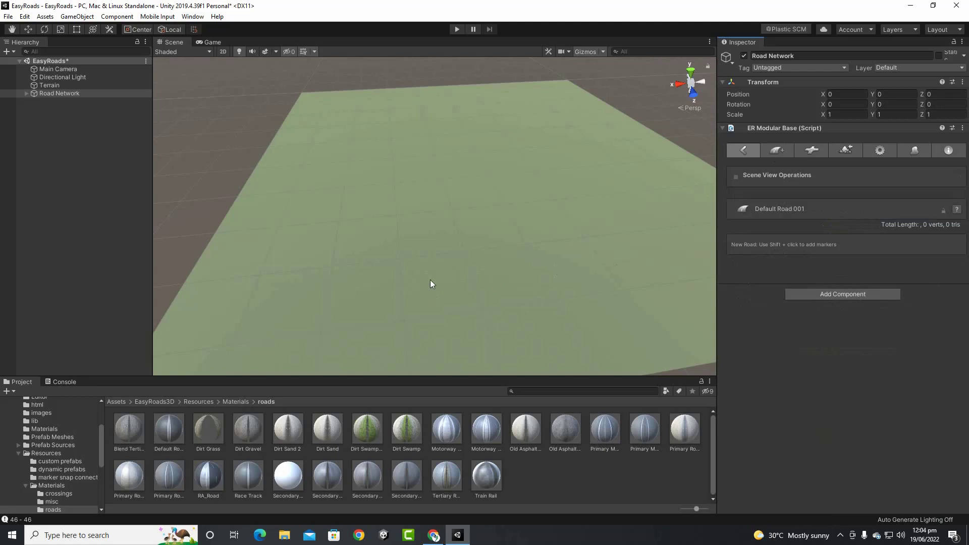
Deselect the road, reframe the terrain, and return to Add New Road / Object showing road_0001, width 5
{"action": "left_click", "coordinate": [394, 317]}
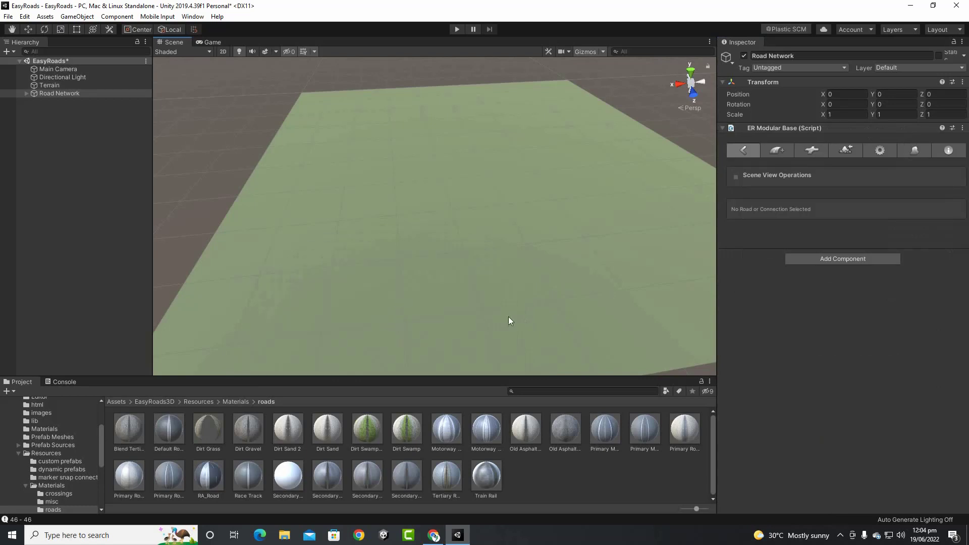
{"action": "middle_click_drag", "start_coordinate": [470, 298], "coordinate": [532, 229]}
{"action": "scroll", "coordinate": [532, 229], "scroll_direction": "up", "scroll_amount": 1}
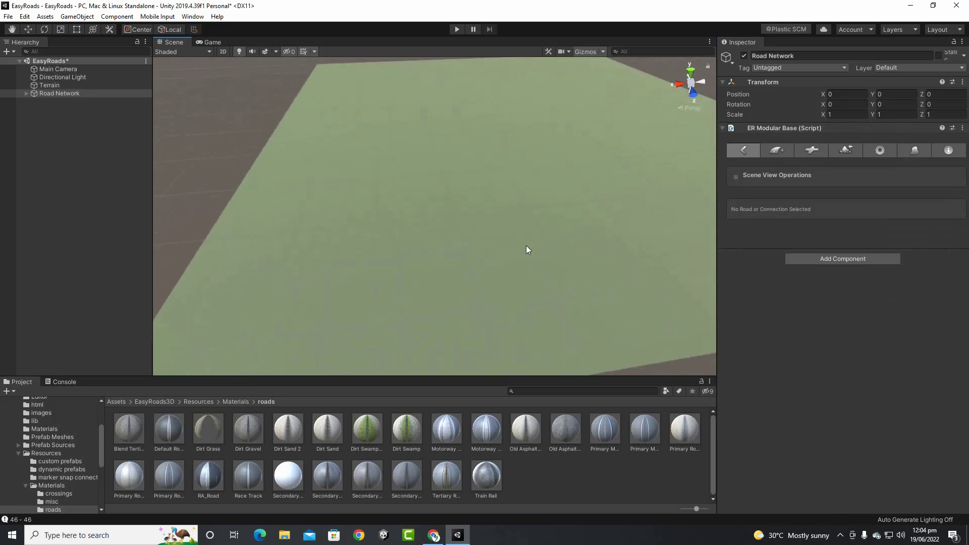
{"action": "scroll", "coordinate": [494, 269], "scroll_direction": "up", "scroll_amount": 1}
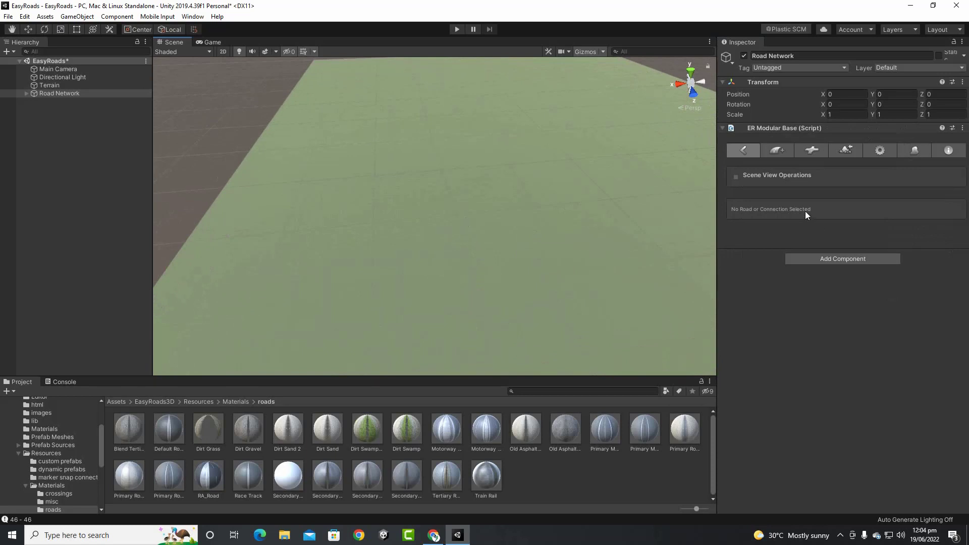
{"action": "left_click", "coordinate": [782, 152]}
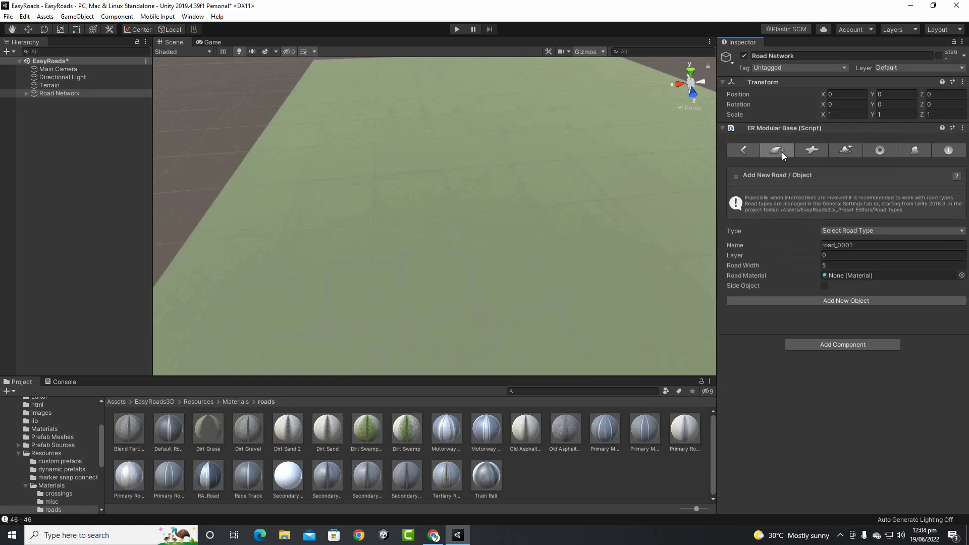
Create road_0001 with markers running up the terrain and curving off to the right
{"action": "left_click", "coordinate": [853, 300]}
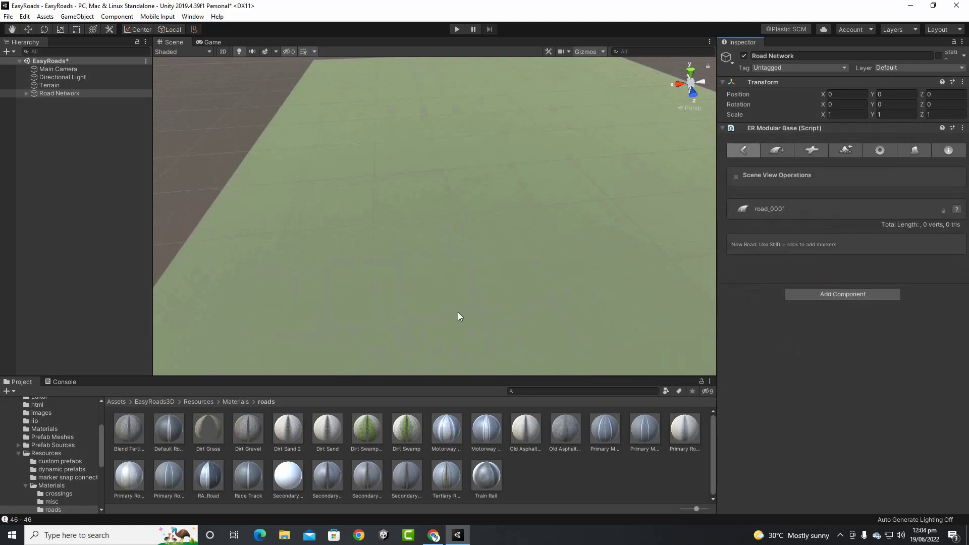
{"action": "left_click", "coordinate": [457, 238], "text": "shift"}
{"action": "left_click", "coordinate": [465, 159], "text": "shift"}
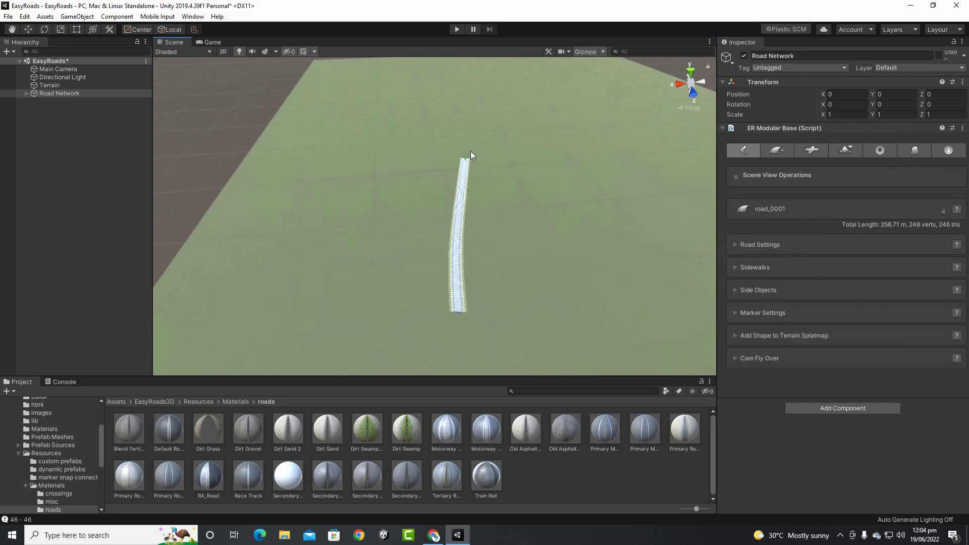
{"action": "left_click", "coordinate": [492, 111], "text": "shift"}
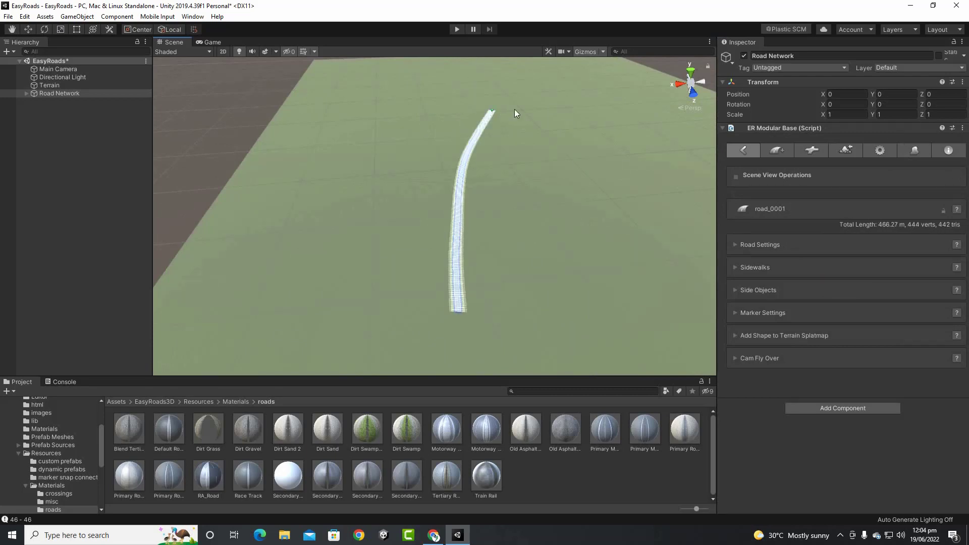
{"action": "left_click", "coordinate": [522, 106], "text": "shift"}
{"action": "left_click", "coordinate": [556, 115], "text": "shift"}
{"action": "left_click", "coordinate": [581, 149], "text": "shift"}
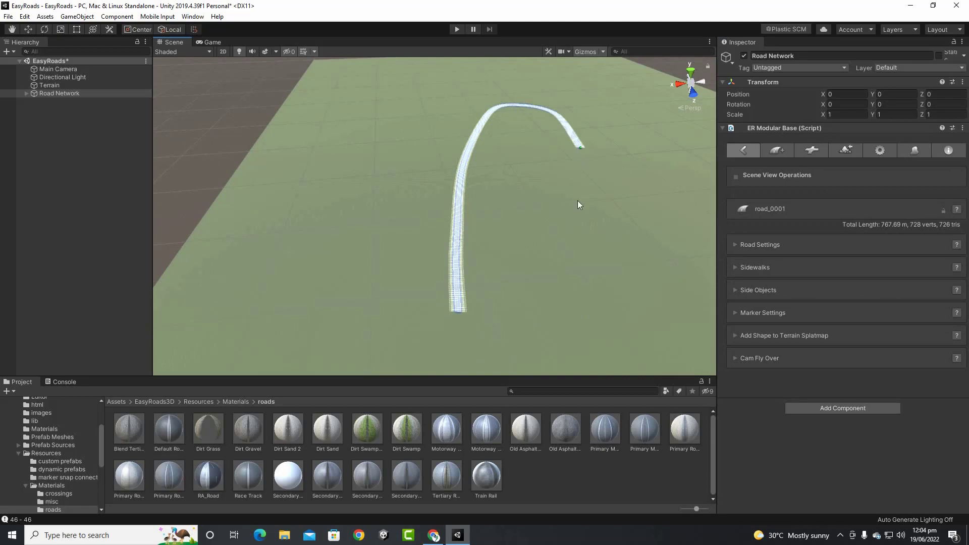
Continue road_0001's markers down the right side and back left to near its start, about 1.244 km
{"action": "left_click", "coordinate": [578, 201], "text": "shift"}
{"action": "left_click", "coordinate": [559, 261], "text": "shift"}
{"action": "left_click", "coordinate": [597, 277], "text": "shift"}
{"action": "left_click", "coordinate": [586, 310], "text": "shift"}
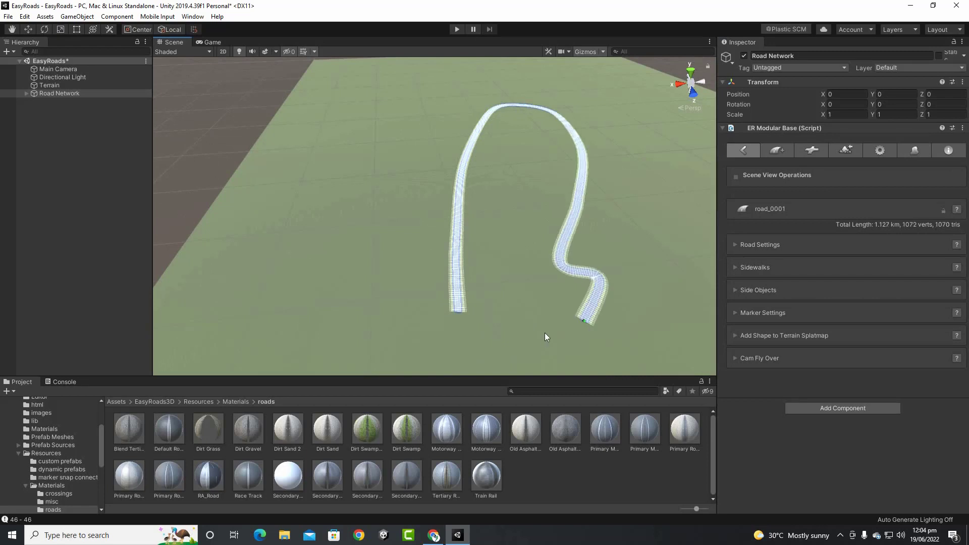
{"action": "left_click", "coordinate": [514, 345], "text": "shift"}
{"action": "left_click", "coordinate": [477, 344], "text": "shift"}
{"action": "left_click", "coordinate": [457, 327], "text": "shift"}
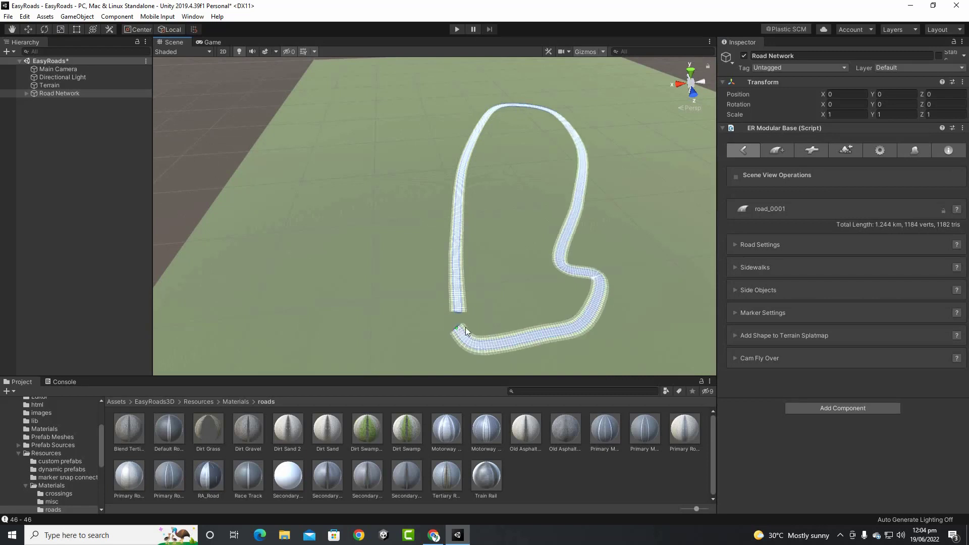
{"action": "scroll", "coordinate": [471, 281], "scroll_direction": "up", "scroll_amount": 4}
{"action": "middle_click_drag", "start_coordinate": [455, 177], "coordinate": [450, 114]}
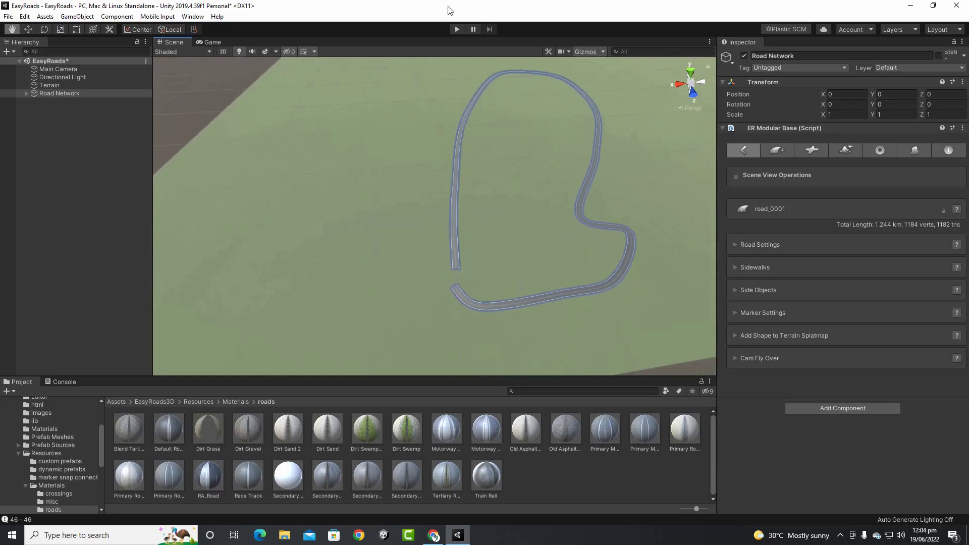
{"action": "scroll", "coordinate": [443, 227], "scroll_direction": "up", "scroll_amount": 6}
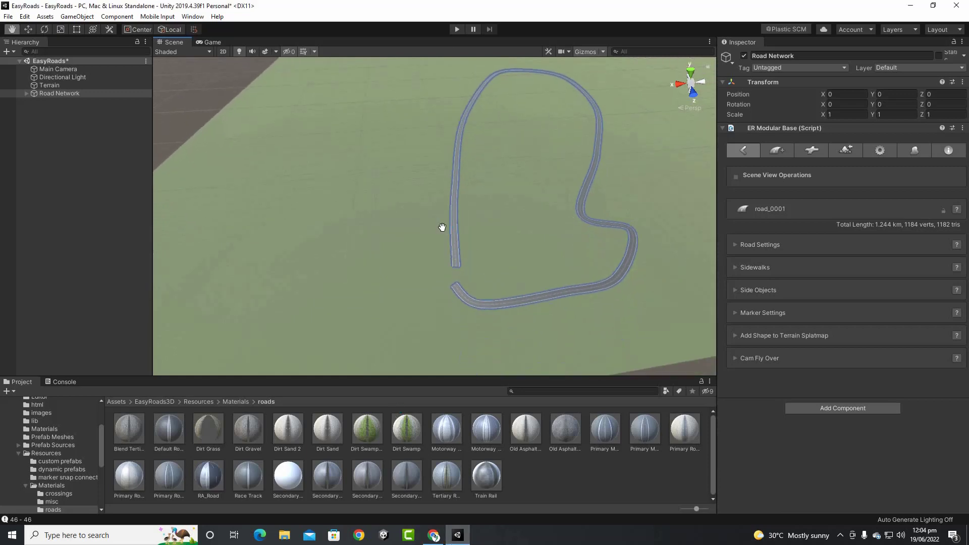
{"action": "scroll", "coordinate": [463, 243], "scroll_direction": "up", "scroll_amount": 5}
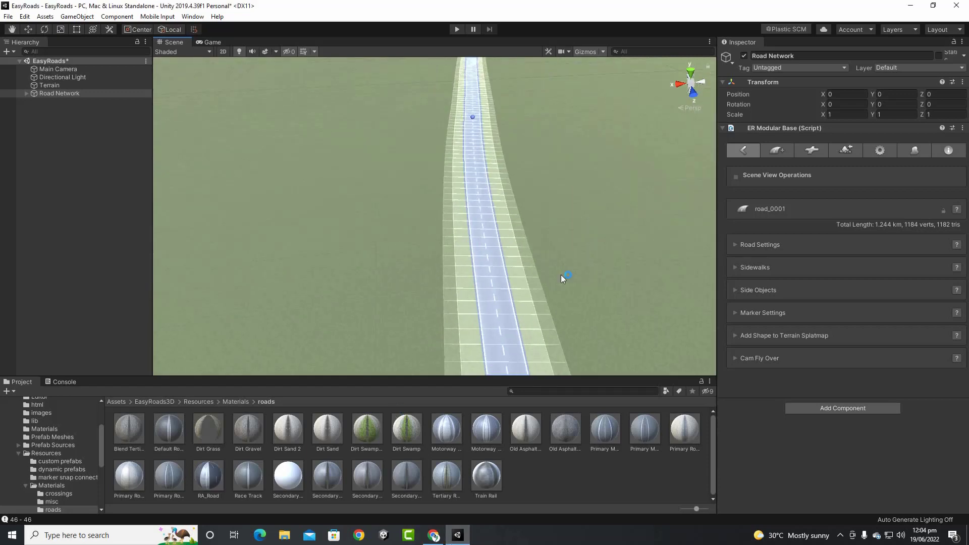
{"action": "middle_click_drag", "start_coordinate": [561, 276], "coordinate": [494, 69]}
{"action": "scroll", "coordinate": [494, 69], "scroll_direction": "up", "scroll_amount": 5}
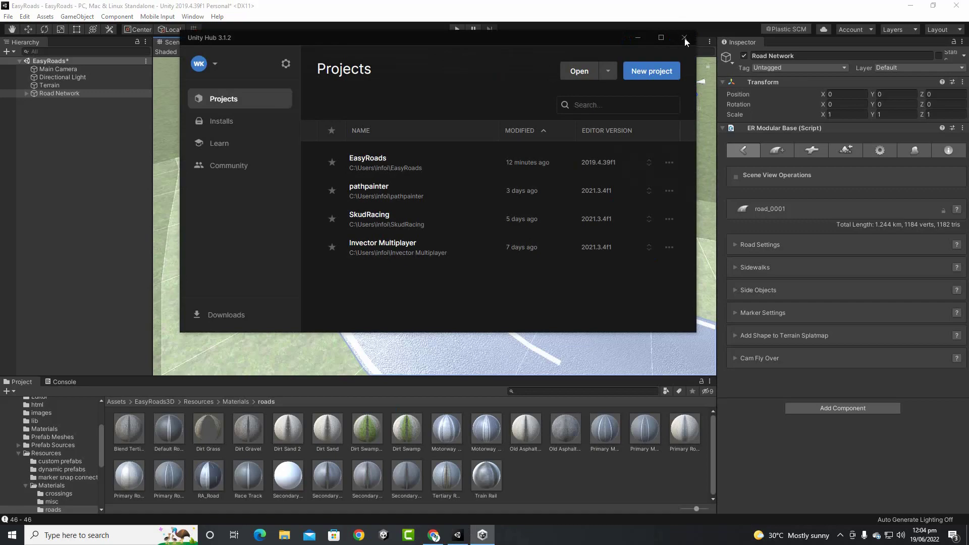
{"action": "left_click", "coordinate": [685, 38]}
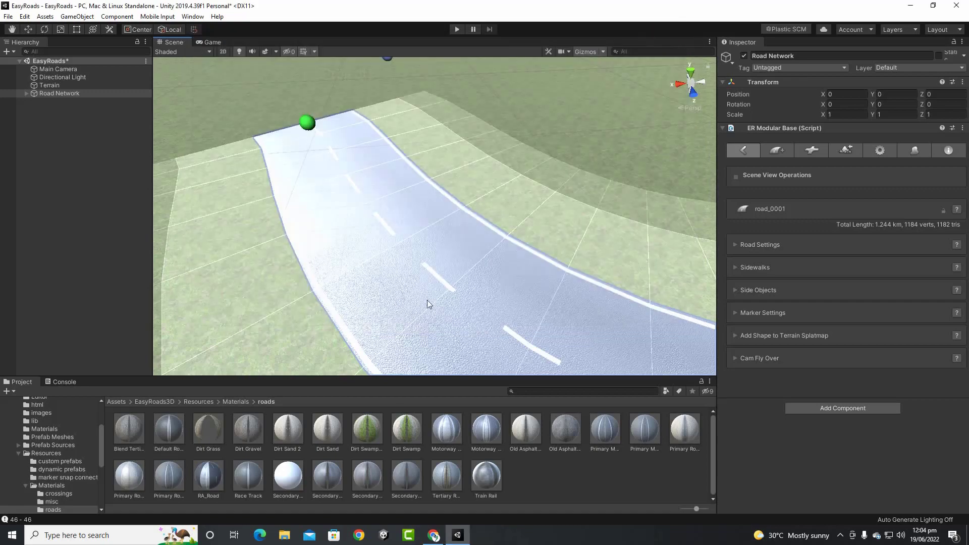
{"action": "scroll", "coordinate": [427, 300], "scroll_direction": "up", "scroll_amount": 5}
{"action": "scroll", "coordinate": [424, 285], "scroll_direction": "down", "scroll_amount": 10}
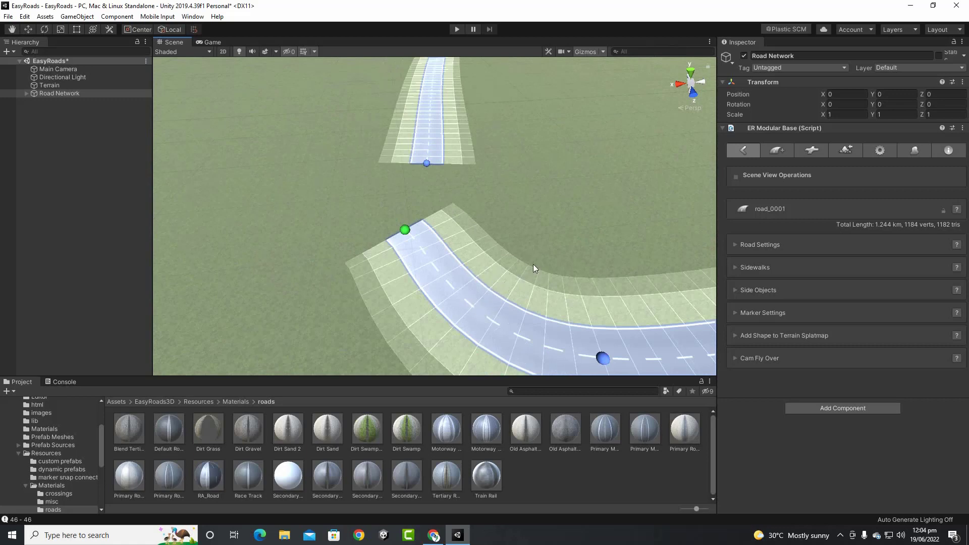
{"action": "scroll", "coordinate": [486, 174], "scroll_direction": "down", "scroll_amount": 5}
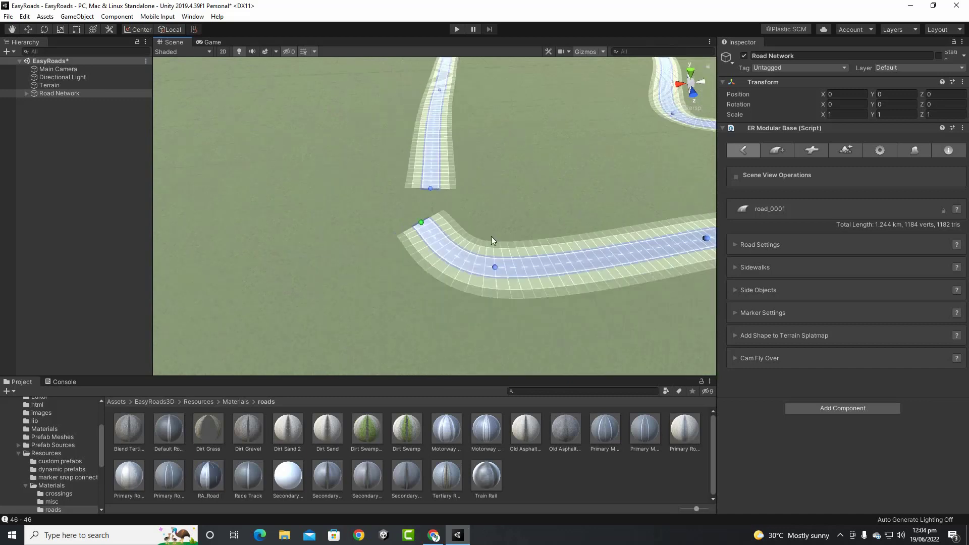
In General Settings > Scene Settings, switch off the selected-road, indent and surroundings highlights
{"action": "left_click", "coordinate": [885, 153]}
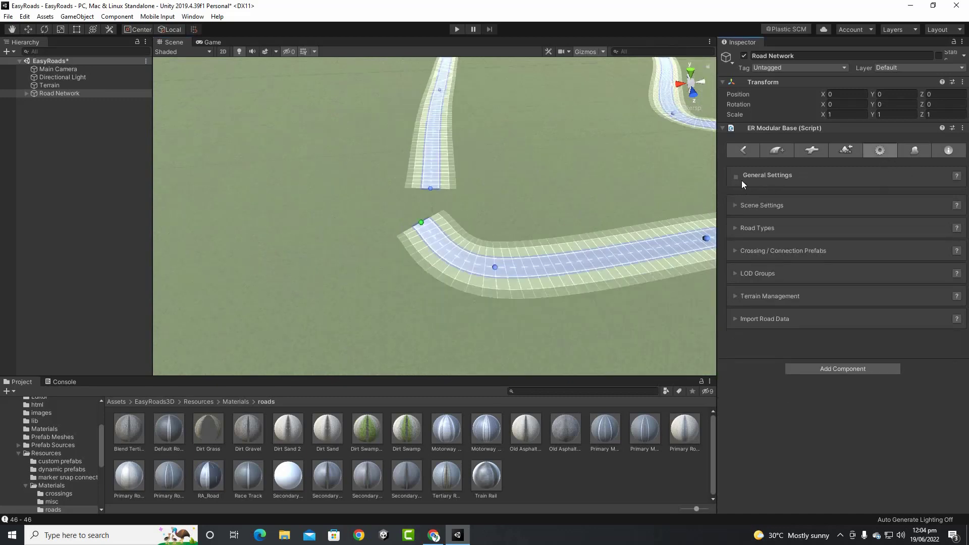
{"action": "left_click", "coordinate": [735, 205]}
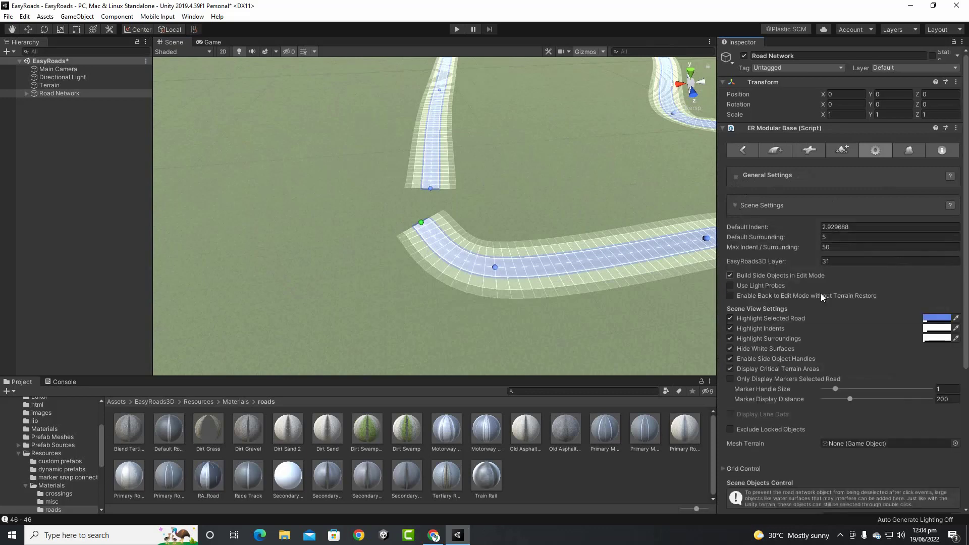
{"action": "left_click", "coordinate": [731, 318]}
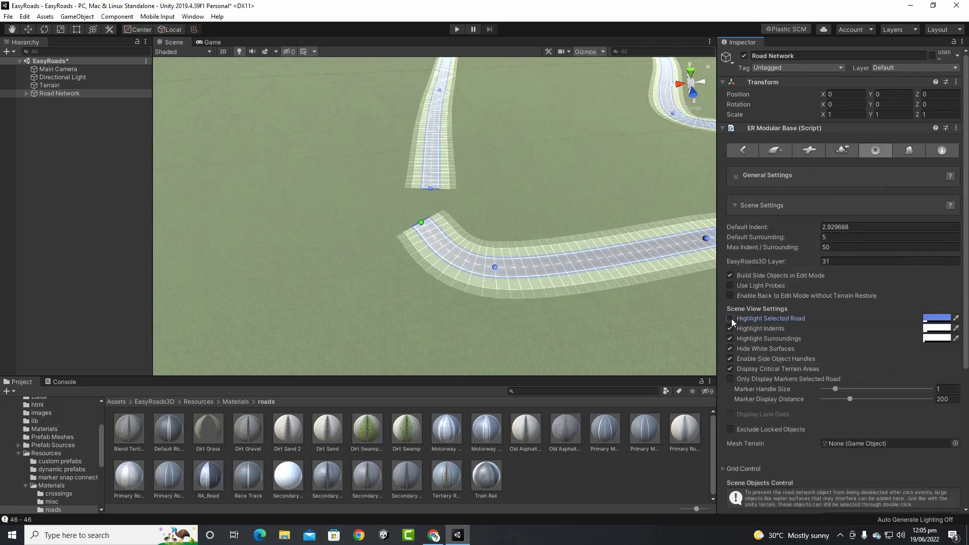
{"action": "left_click", "coordinate": [731, 328]}
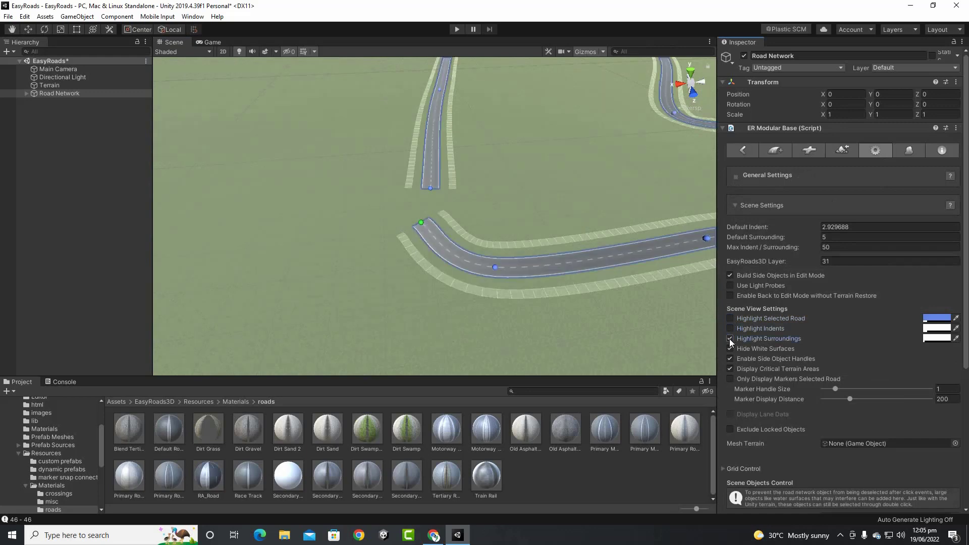
{"action": "left_click", "coordinate": [730, 338]}
{"action": "middle_click_drag", "start_coordinate": [504, 321], "coordinate": [453, 307]}
{"action": "scroll", "coordinate": [401, 252], "scroll_direction": "up", "scroll_amount": 5}
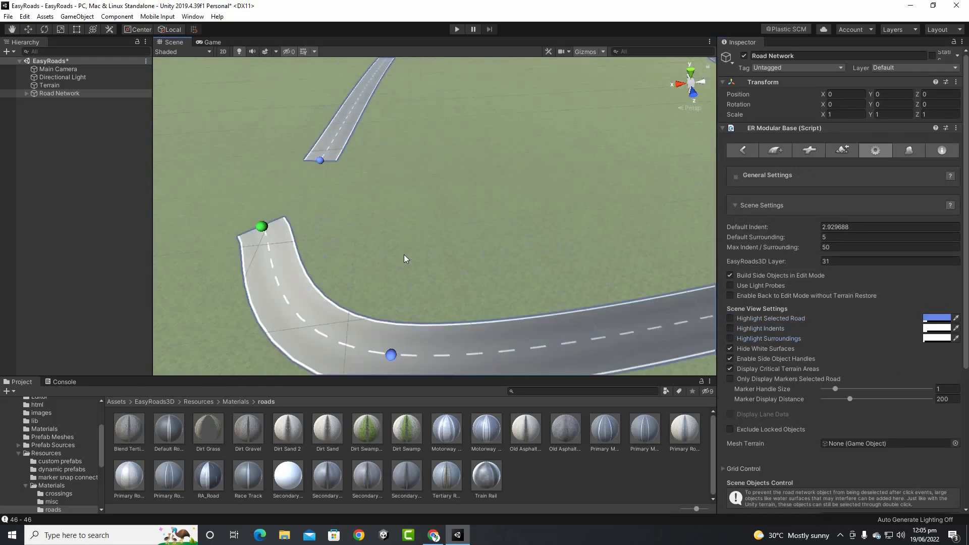
Re-enable Highlight Surroundings, Highlight Indents and Highlight Selected Road, and frame both road ends
{"action": "left_click", "coordinate": [730, 338]}
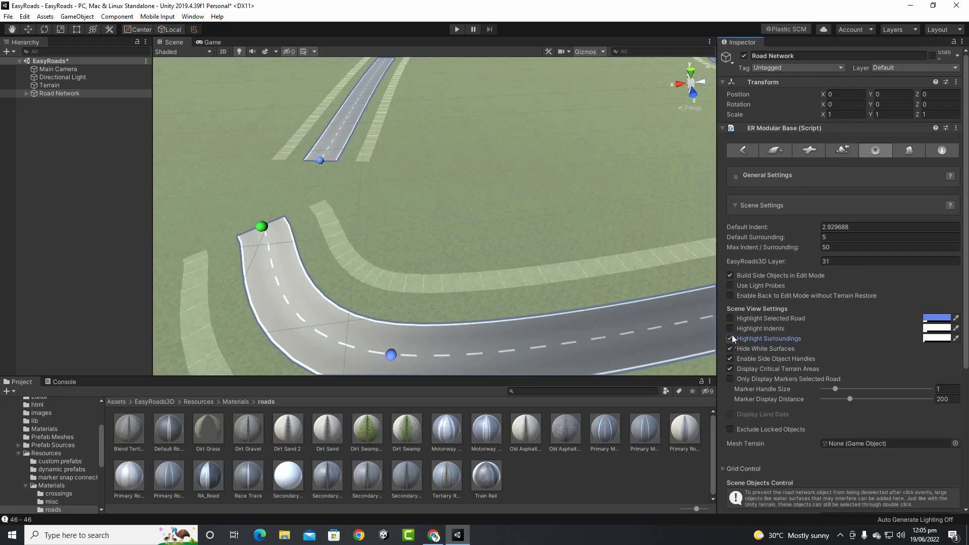
{"action": "left_click", "coordinate": [731, 329]}
{"action": "left_click", "coordinate": [730, 318]}
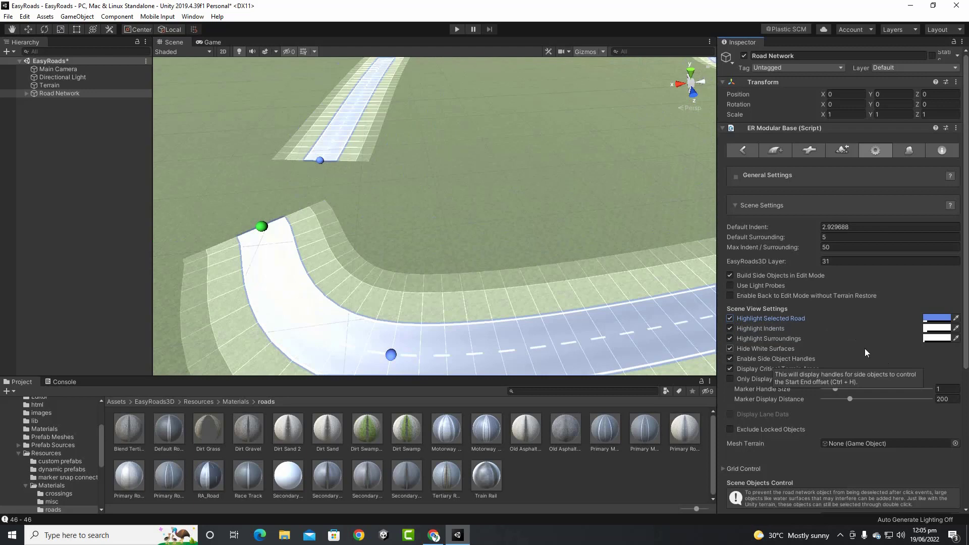
{"action": "scroll", "coordinate": [546, 225], "scroll_direction": "down", "scroll_amount": 5}
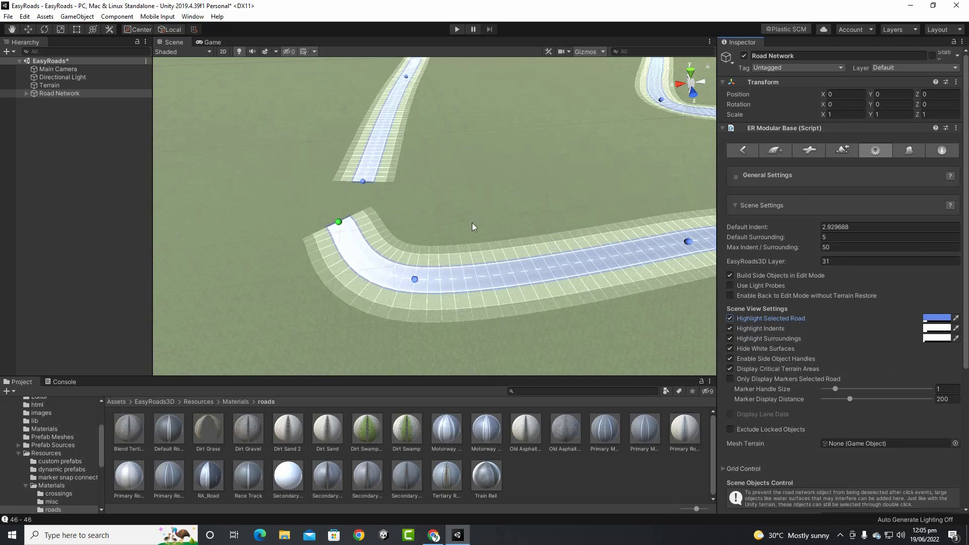
{"action": "middle_click_drag", "start_coordinate": [472, 223], "coordinate": [514, 230]}
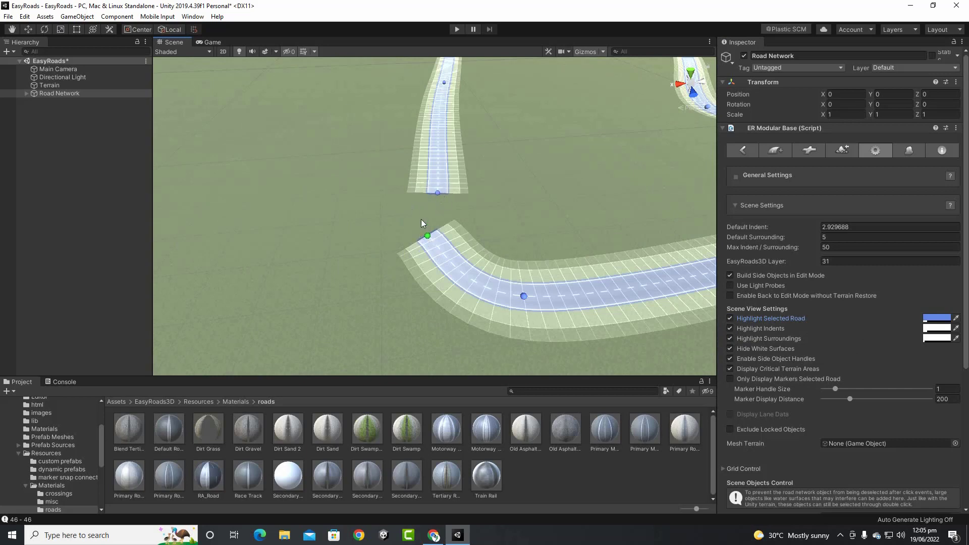
With the Move tool, drag the curved road's end marker onto the upper road's end
{"action": "left_click", "coordinate": [29, 30]}
{"action": "scroll", "coordinate": [418, 271], "scroll_direction": "up", "scroll_amount": 2}
{"action": "left_click", "coordinate": [423, 249]}
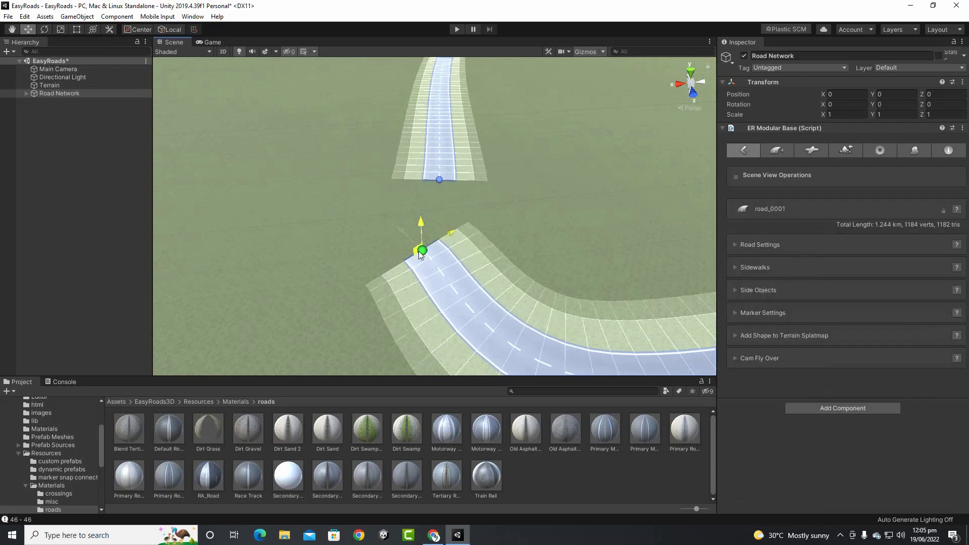
{"action": "mouse_move", "coordinate": [425, 245]}
{"action": "left_mouse_down"}
{"action": "mouse_move", "coordinate": [435, 189]}
{"action": "mouse_move", "coordinate": [441, 228]}
{"action": "mouse_move", "coordinate": [439, 189]}
{"action": "left_mouse_up"}
{"action": "scroll", "coordinate": [286, 252], "scroll_direction": "down", "scroll_amount": 10}
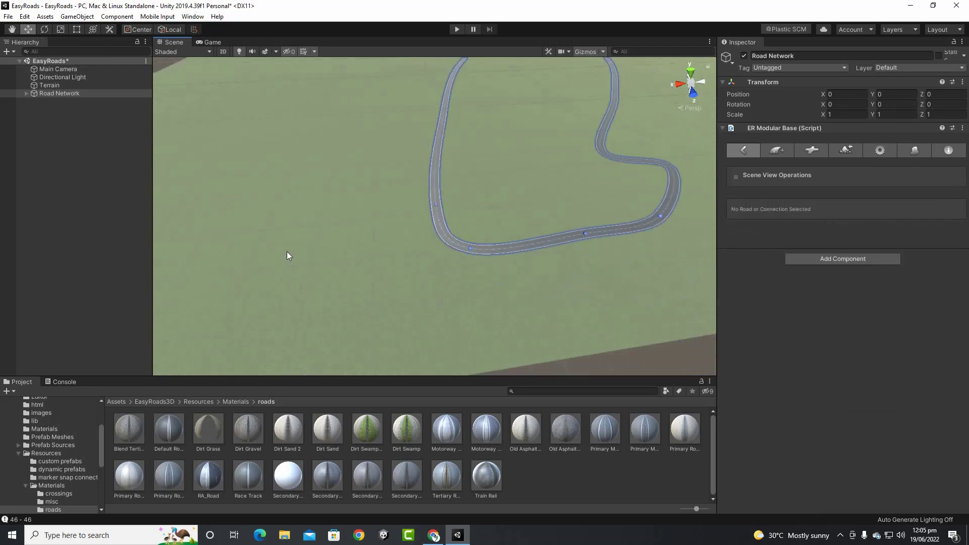
{"action": "middle_click_drag", "start_coordinate": [632, 264], "coordinate": [515, 251]}
{"action": "scroll", "coordinate": [488, 232], "scroll_direction": "up", "scroll_amount": 10}
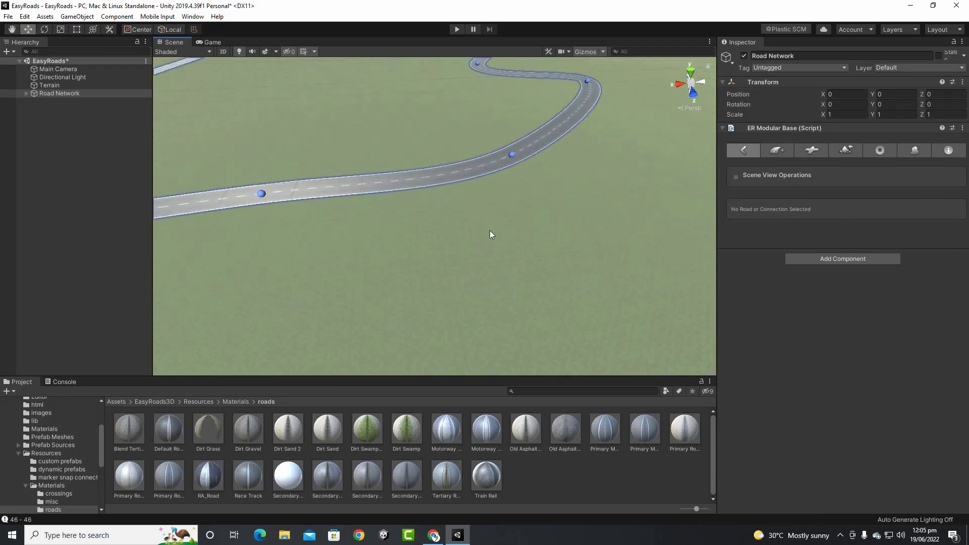
{"action": "middle_click_drag", "start_coordinate": [504, 157], "coordinate": [531, 244]}
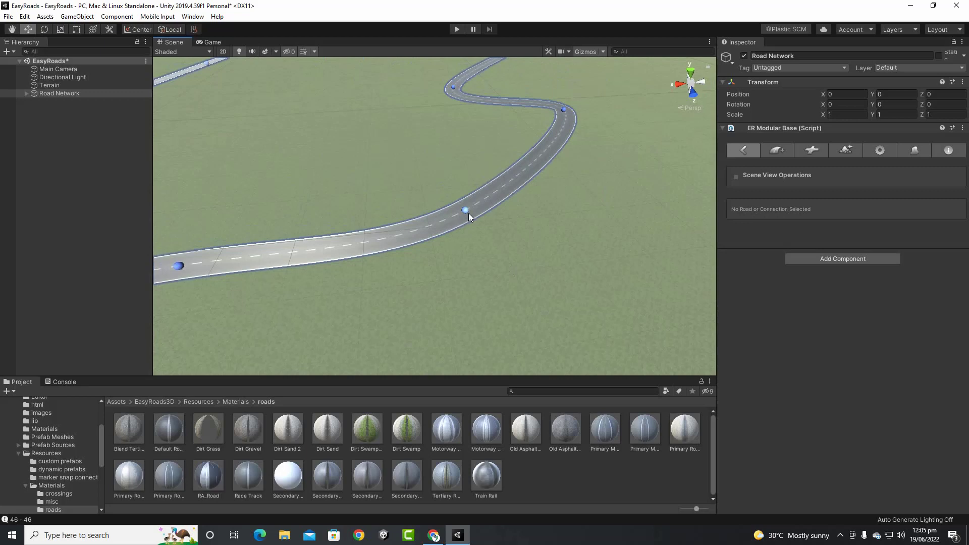
Nudge a curve marker to reshape the road and undo an accidentally added marker
{"action": "left_click", "coordinate": [468, 212]}
{"action": "scroll", "coordinate": [548, 261], "scroll_direction": "down", "scroll_amount": 3}
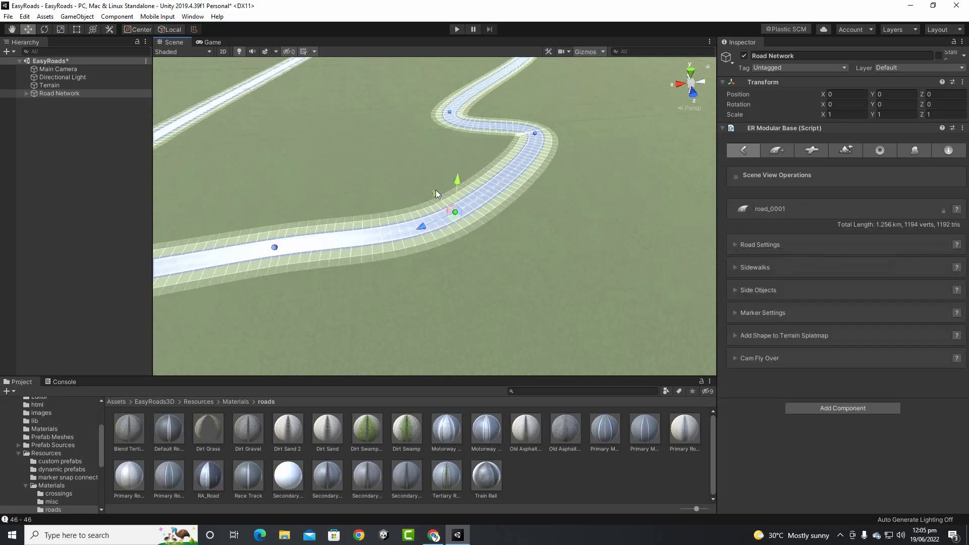
{"action": "mouse_move", "coordinate": [435, 190]}
{"action": "left_mouse_down"}
{"action": "mouse_move", "coordinate": [407, 174]}
{"action": "mouse_move", "coordinate": [505, 205]}
{"action": "mouse_move", "coordinate": [438, 186]}
{"action": "left_mouse_up"}
{"action": "left_click", "coordinate": [272, 251]}
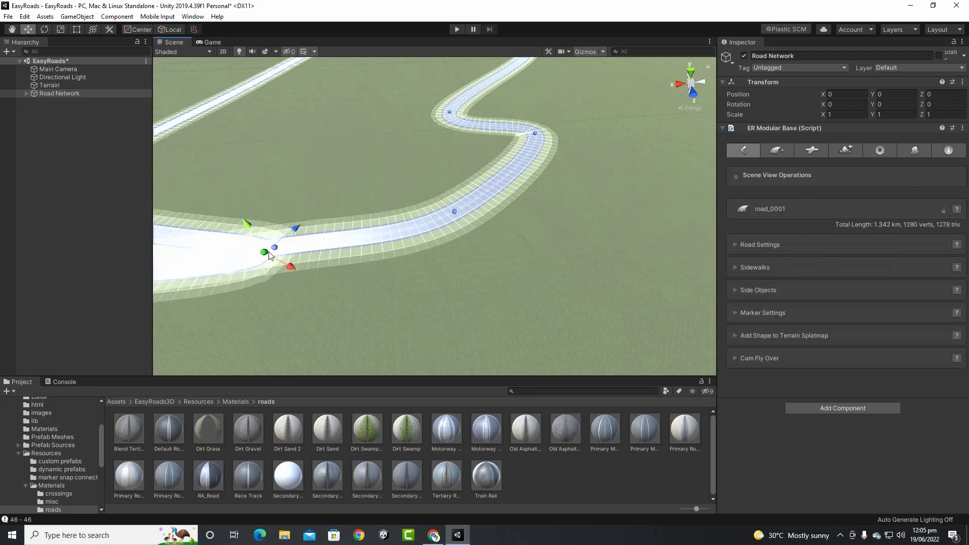
{"action": "key", "text": "ctrl+z"}
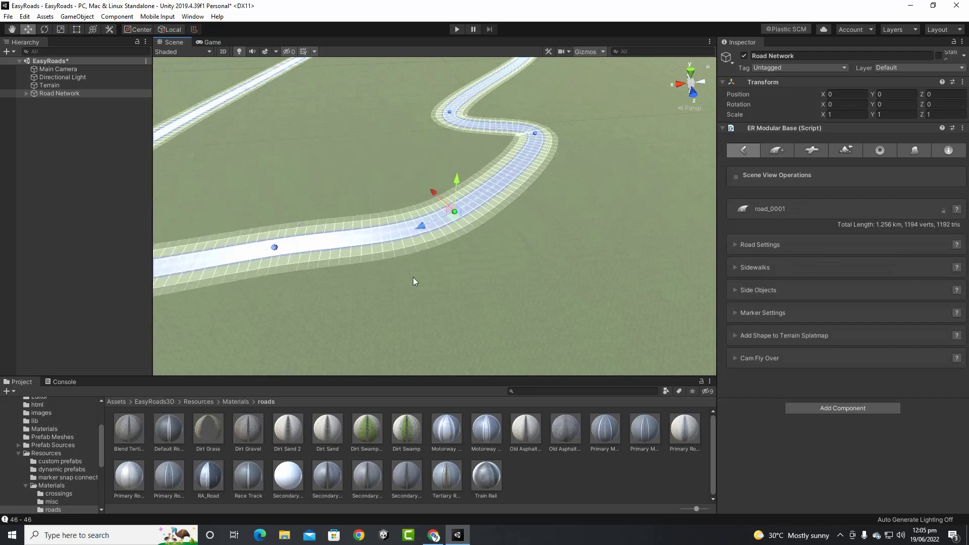
{"action": "left_click", "coordinate": [271, 251]}
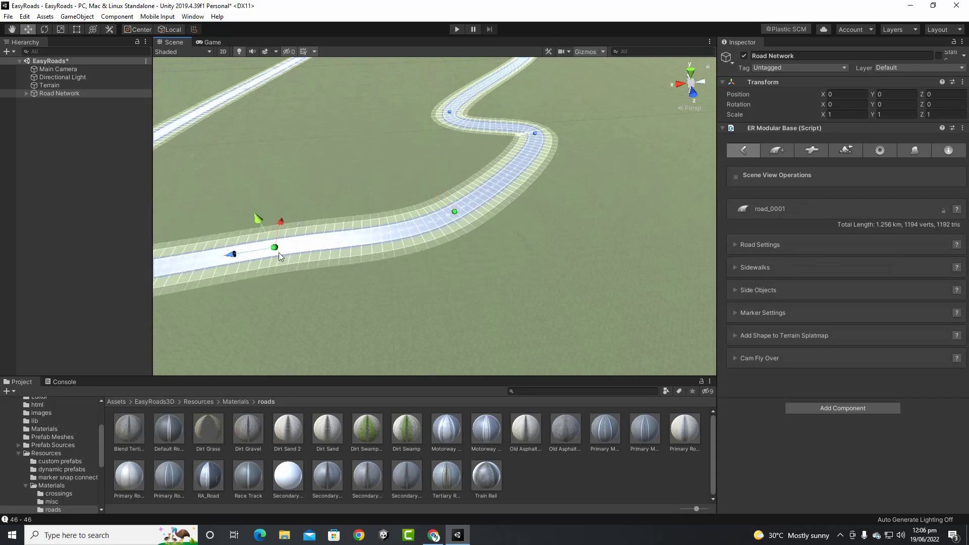
Raise the selected upper-curve markers along Y, lifting road_0001 onto an embankment (1.282 km, 1218 verts)
{"action": "left_click", "coordinate": [537, 136], "text": "shift"}
{"action": "scroll", "coordinate": [598, 217], "scroll_direction": "down", "scroll_amount": 2}
{"action": "mouse_move", "coordinate": [484, 148]}
{"action": "left_mouse_down"}
{"action": "mouse_move", "coordinate": [540, 177]}
{"action": "mouse_move", "coordinate": [473, 181]}
{"action": "mouse_move", "coordinate": [499, 186]}
{"action": "mouse_move", "coordinate": [492, 221]}
{"action": "left_mouse_up"}
{"action": "scroll", "coordinate": [476, 248], "scroll_direction": "down", "scroll_amount": 4}
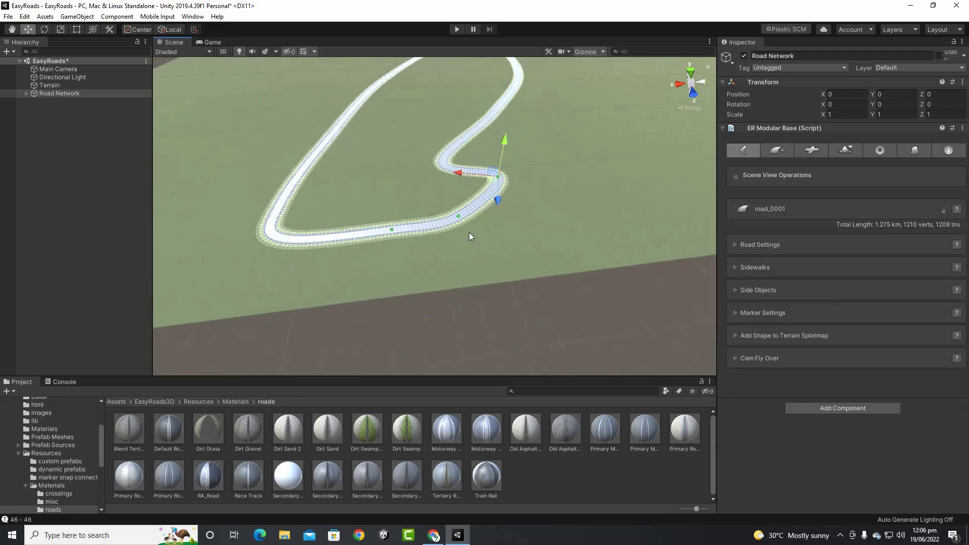
{"action": "scroll", "coordinate": [469, 231], "scroll_direction": "up", "scroll_amount": 4}
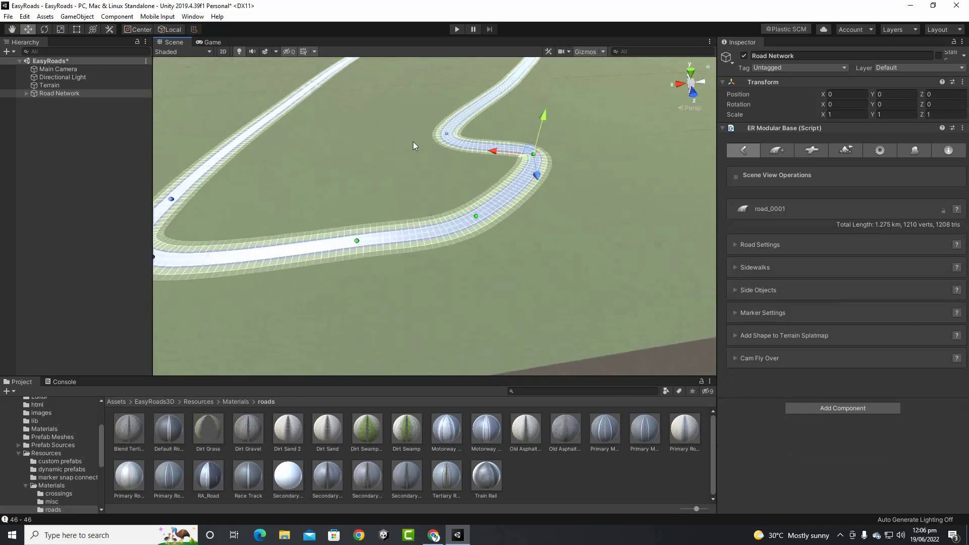
{"action": "mouse_move", "coordinate": [537, 178]}
{"action": "left_mouse_down"}
{"action": "mouse_move", "coordinate": [539, 210]}
{"action": "mouse_move", "coordinate": [537, 179]}
{"action": "left_mouse_up"}
{"action": "left_click_drag", "start_coordinate": [540, 131], "coordinate": [549, 75]}
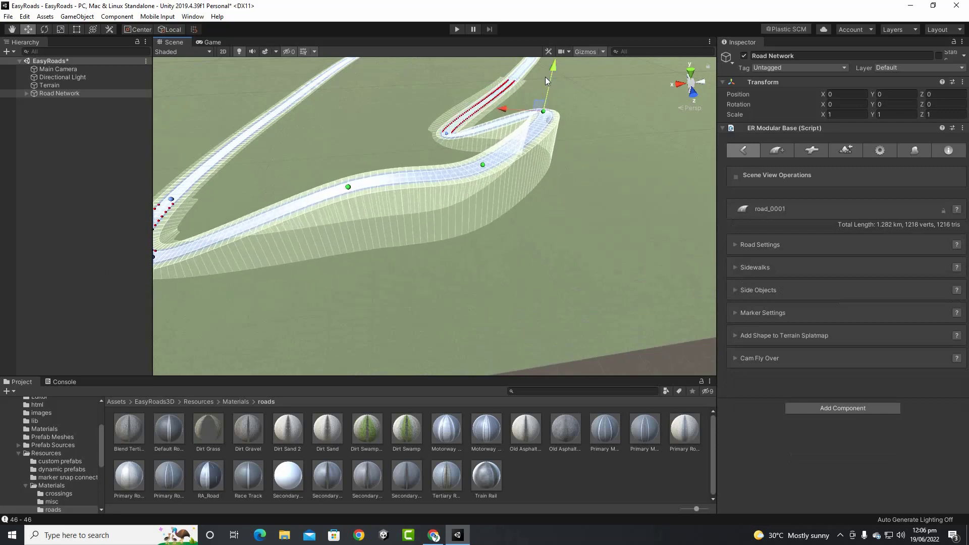
{"action": "scroll", "coordinate": [570, 175], "scroll_direction": "down", "scroll_amount": 3}
{"action": "scroll", "coordinate": [416, 197], "scroll_direction": "up", "scroll_amount": 2}
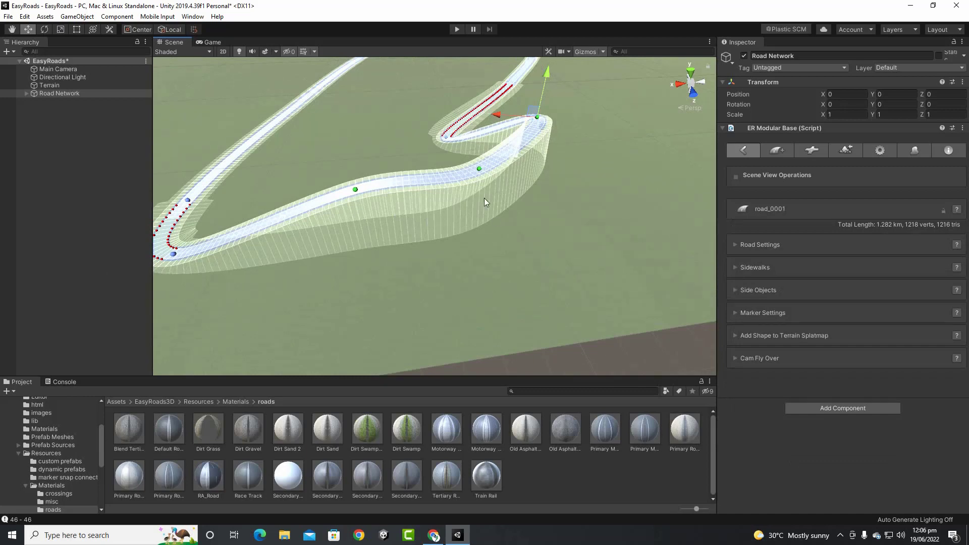
{"action": "scroll", "coordinate": [435, 231], "scroll_direction": "up", "scroll_amount": 3}
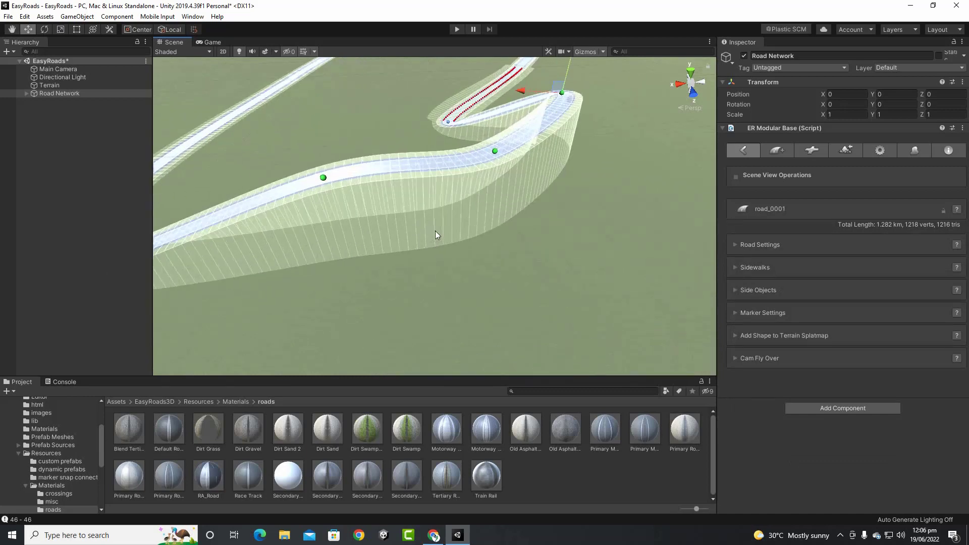
{"action": "mouse_move", "coordinate": [435, 232]}
{"action": "left_mouse_down", "text": "alt"}
{"action": "mouse_move", "coordinate": [534, 292]}
{"action": "mouse_move", "coordinate": [604, 256]}
{"action": "left_mouse_up", "text": "alt"}
{"action": "mouse_move", "coordinate": [460, 254]}
{"action": "left_mouse_down", "text": "alt"}
{"action": "mouse_move", "coordinate": [471, 259]}
{"action": "mouse_move", "coordinate": [481, 226]}
{"action": "left_mouse_up", "text": "alt"}
{"action": "scroll", "coordinate": [482, 253], "scroll_direction": "down", "scroll_amount": 3}
{"action": "scroll", "coordinate": [474, 273], "scroll_direction": "down", "scroll_amount": 2}
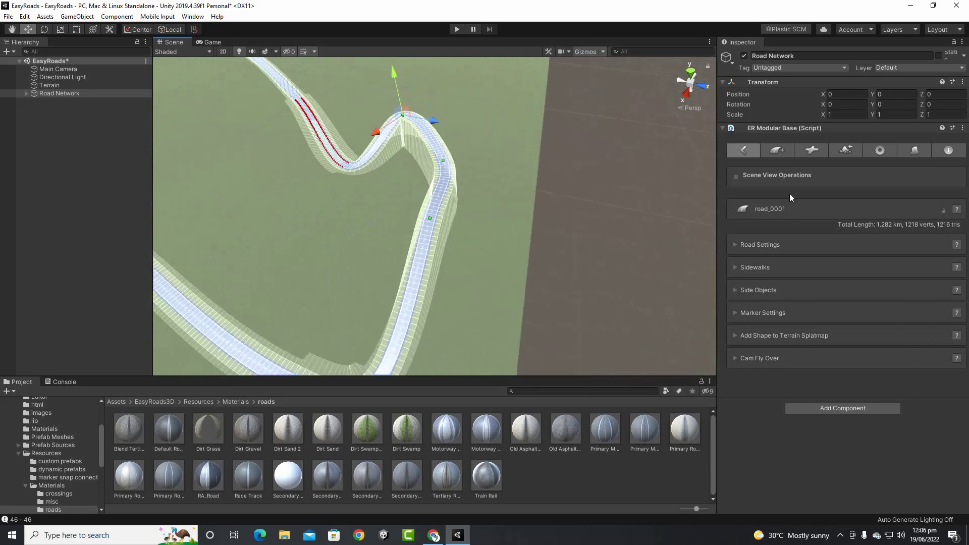
Run Build Terrain(s), orbit around the new grassy embankments under road_0001, then go back to Edit Mode
{"action": "left_click", "coordinate": [841, 147]}
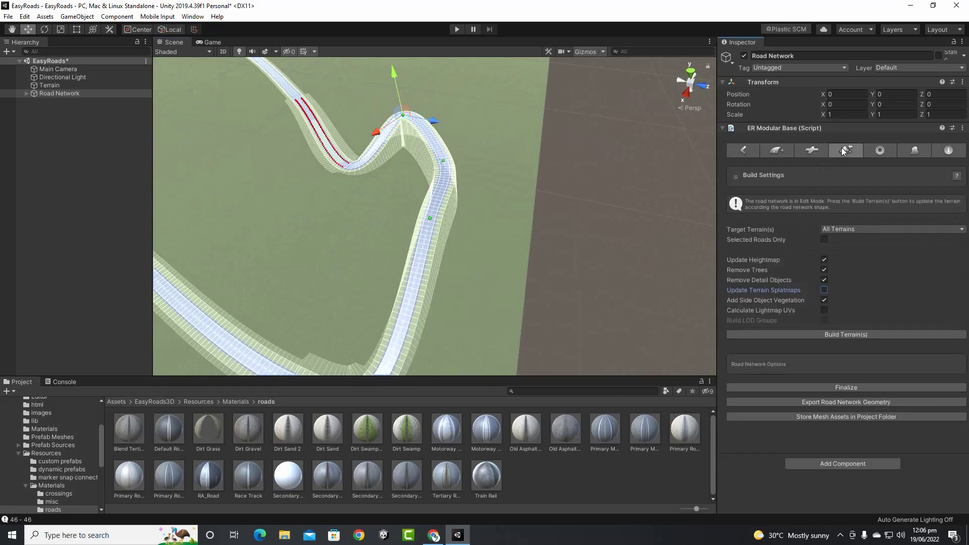
{"action": "left_click", "coordinate": [861, 334]}
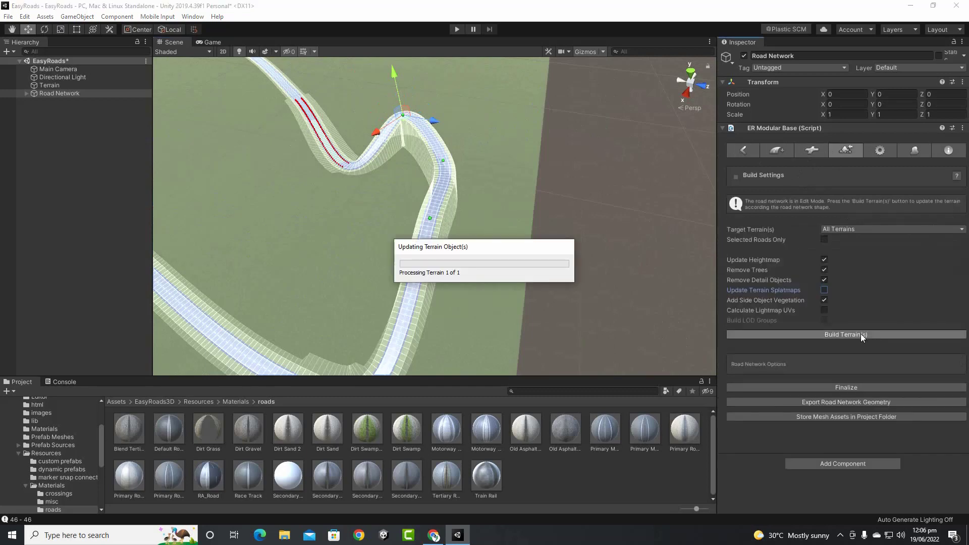
{"action": "scroll", "coordinate": [461, 187], "scroll_direction": "up", "scroll_amount": 5}
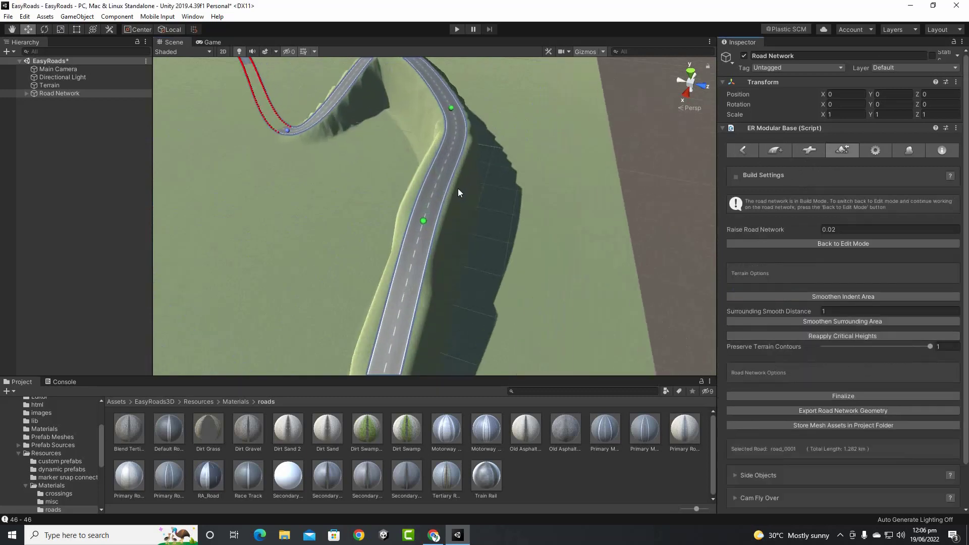
{"action": "scroll", "coordinate": [457, 192], "scroll_direction": "up", "scroll_amount": 2}
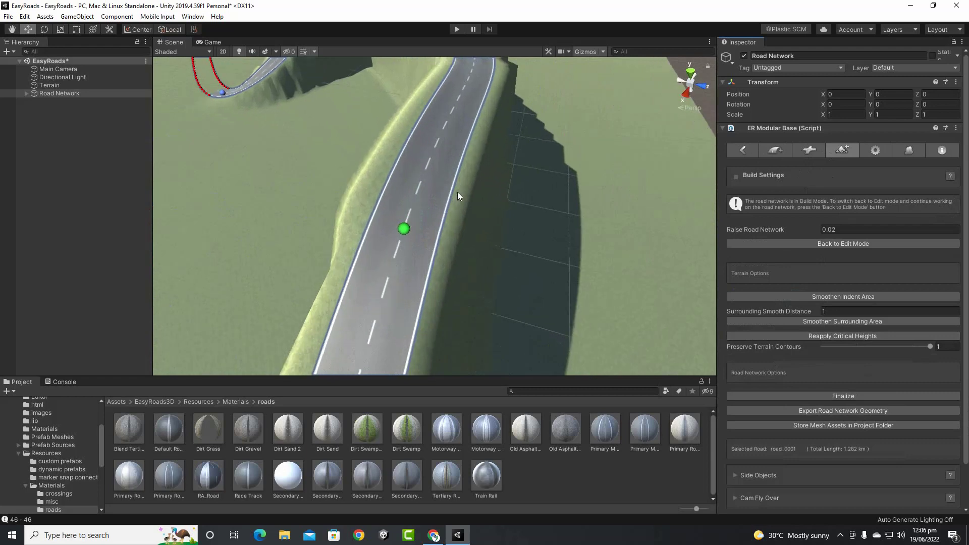
{"action": "left_click_drag", "start_coordinate": [438, 206], "coordinate": [501, 173], "text": "alt"}
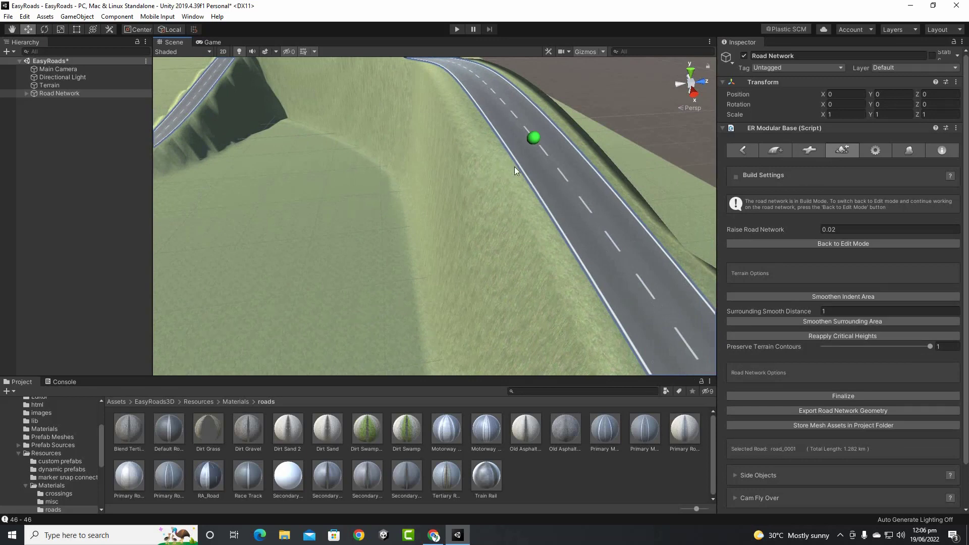
{"action": "left_click_drag", "start_coordinate": [493, 207], "coordinate": [540, 229], "text": "alt"}
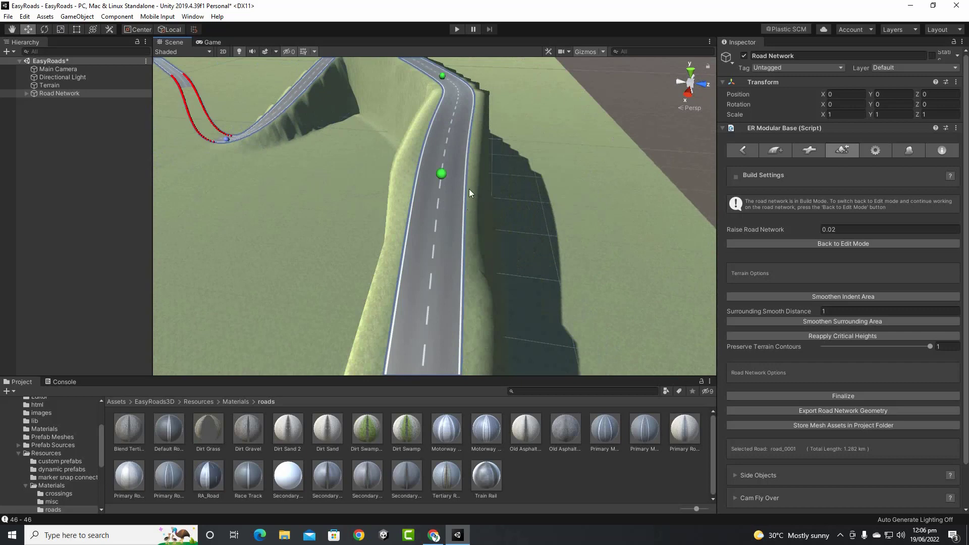
{"action": "left_click_drag", "start_coordinate": [512, 199], "coordinate": [350, 190], "text": "alt"}
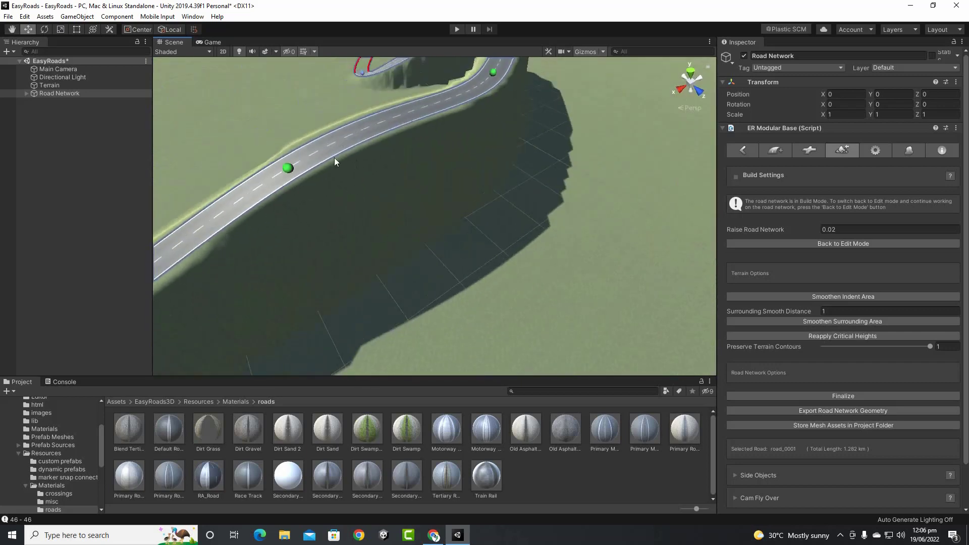
{"action": "left_click_drag", "start_coordinate": [336, 158], "coordinate": [496, 206], "text": "alt"}
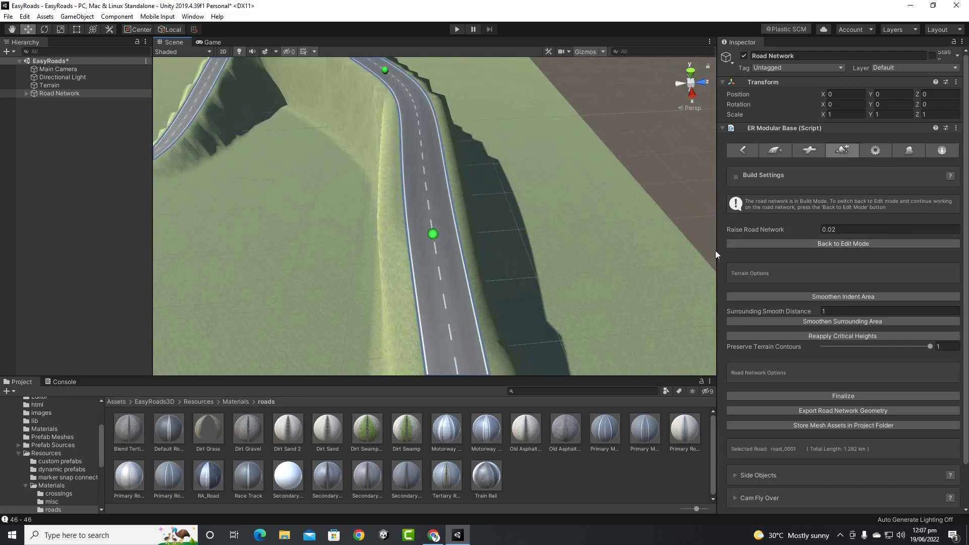
{"action": "scroll", "coordinate": [416, 143], "scroll_direction": "down", "scroll_amount": 4}
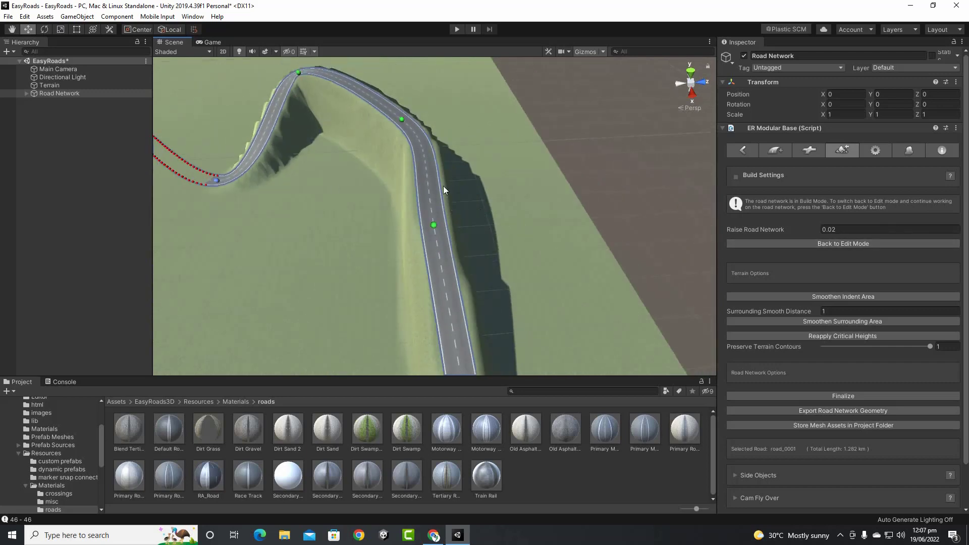
{"action": "left_click", "coordinate": [828, 246]}
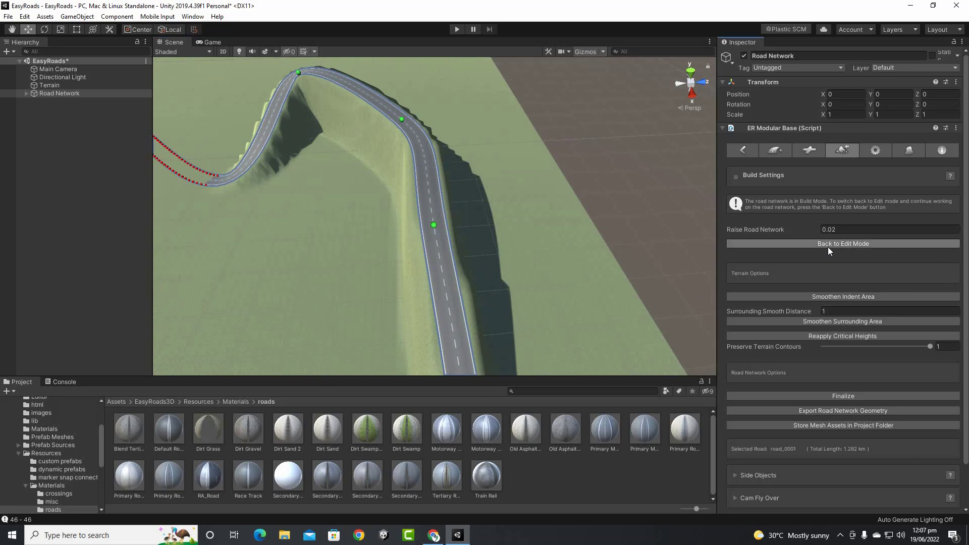
Pan along road_0001's long straight and show marker 10's Terrain Control settings (indents 2.92968, surroundings 2)
{"action": "scroll", "coordinate": [613, 253], "scroll_direction": "up", "scroll_amount": 5}
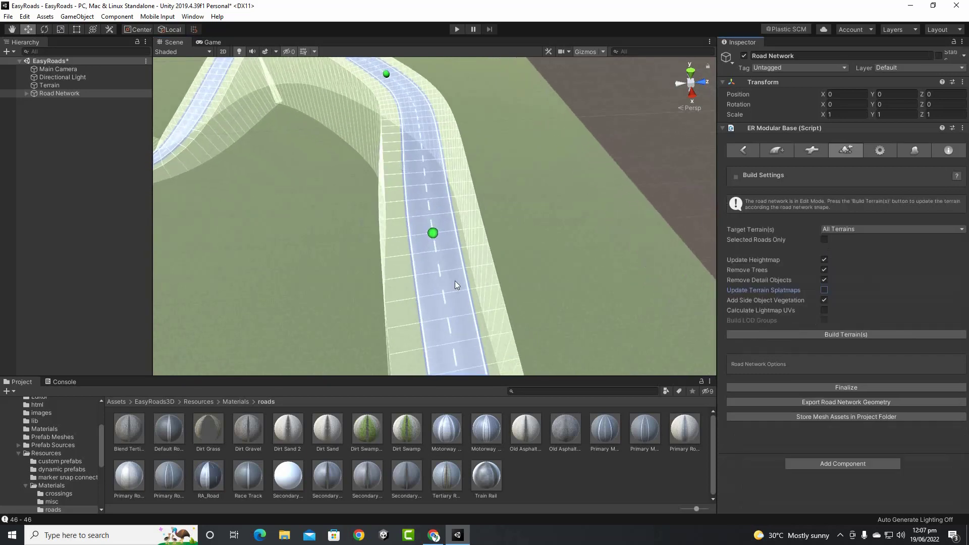
{"action": "scroll", "coordinate": [392, 265], "scroll_direction": "down", "scroll_amount": 4}
{"action": "middle_click_drag", "start_coordinate": [518, 262], "coordinate": [471, 226]}
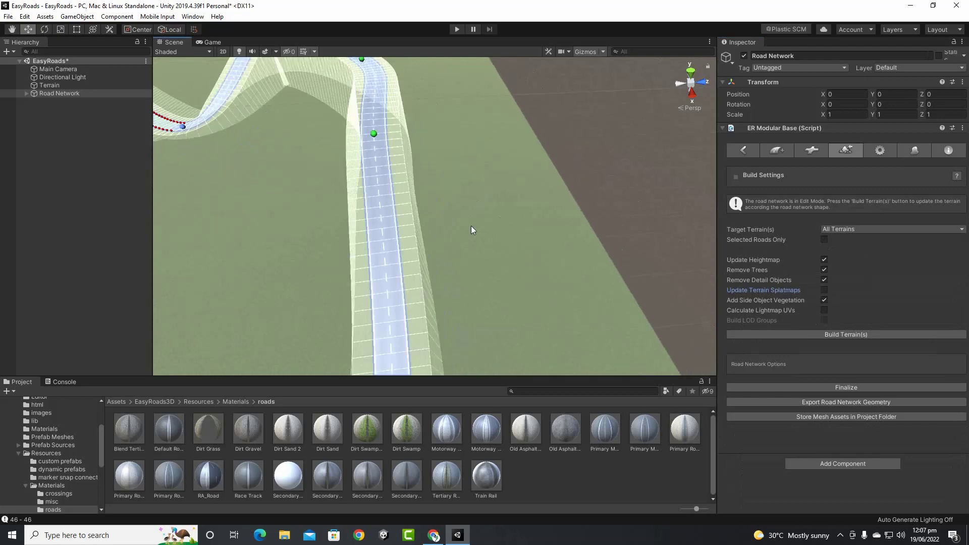
{"action": "scroll", "coordinate": [541, 279], "scroll_direction": "down", "scroll_amount": 3}
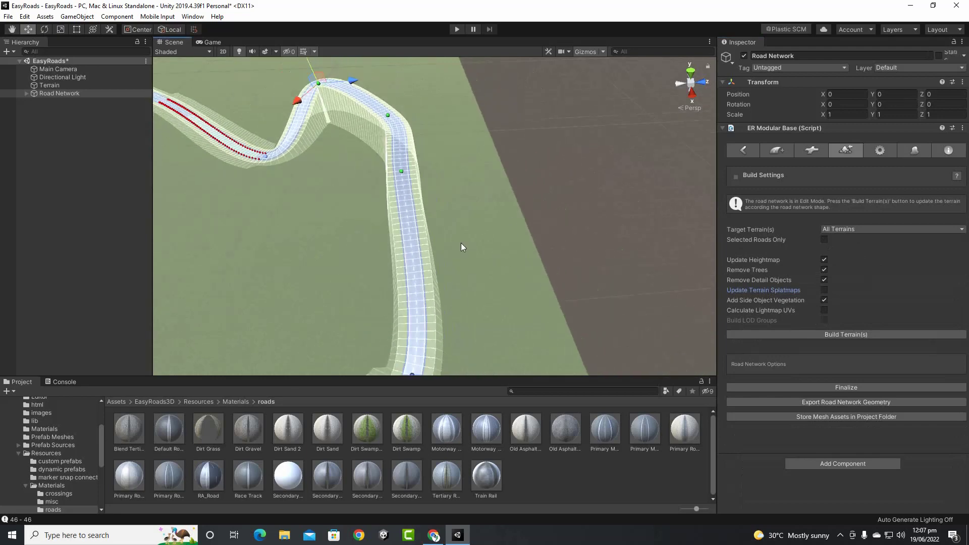
{"action": "left_click", "coordinate": [742, 150]}
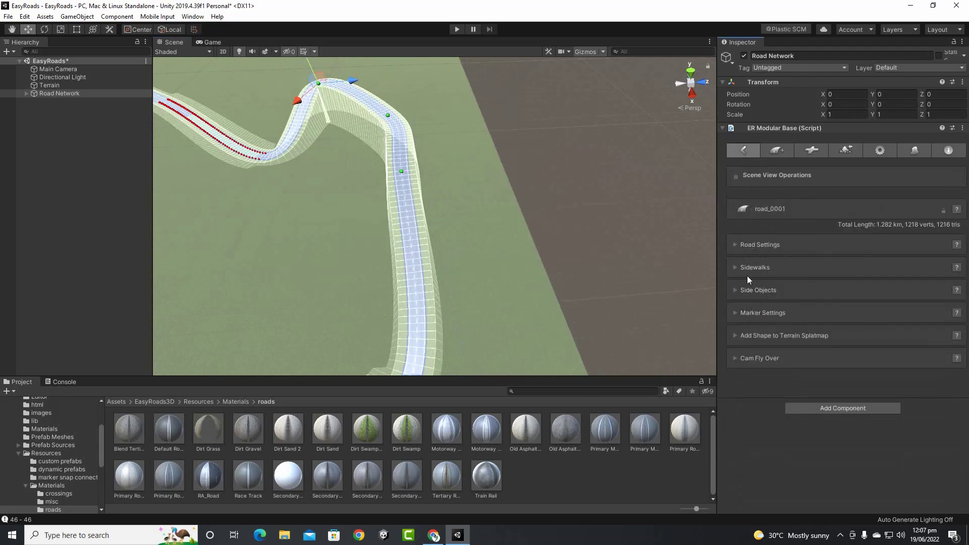
{"action": "left_click", "coordinate": [735, 313]}
{"action": "scroll", "coordinate": [540, 192], "scroll_direction": "down", "scroll_amount": 2}
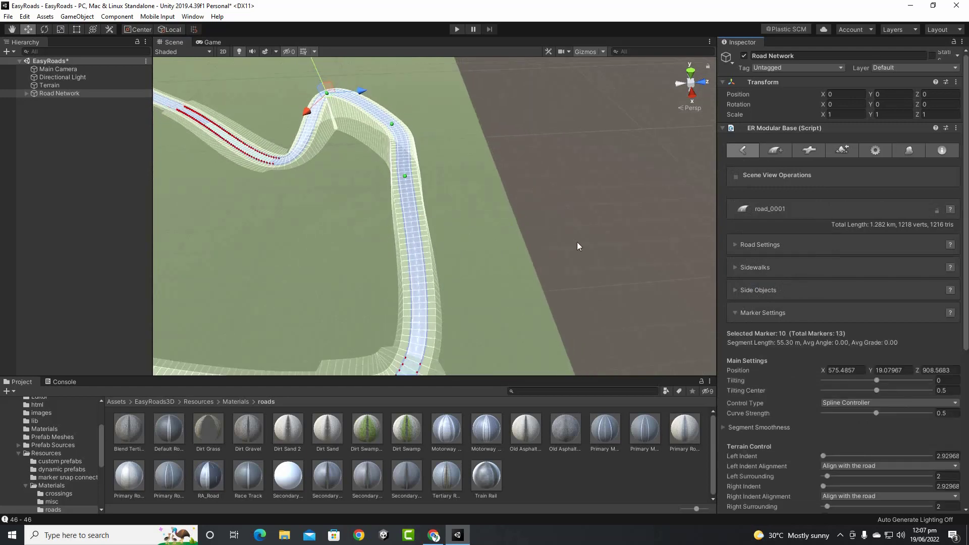
{"action": "middle_click_drag", "start_coordinate": [577, 243], "coordinate": [581, 184]}
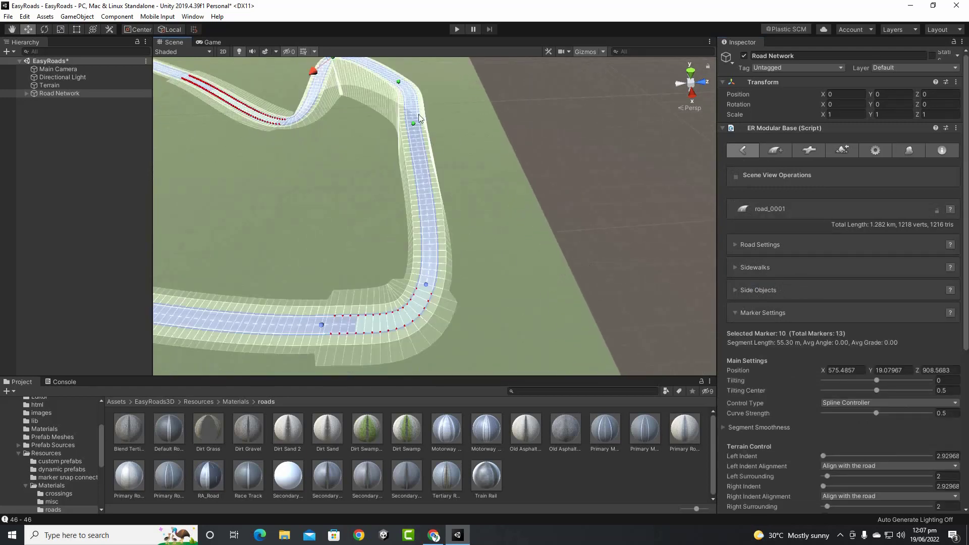
{"action": "middle_click_drag", "start_coordinate": [429, 192], "coordinate": [480, 278]}
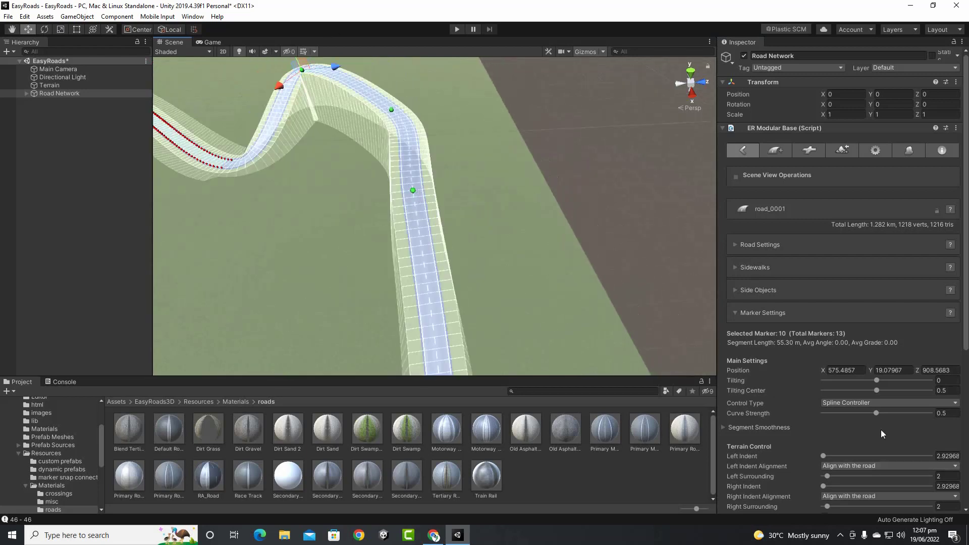
{"action": "scroll", "coordinate": [797, 313], "scroll_direction": "down", "scroll_amount": 10}
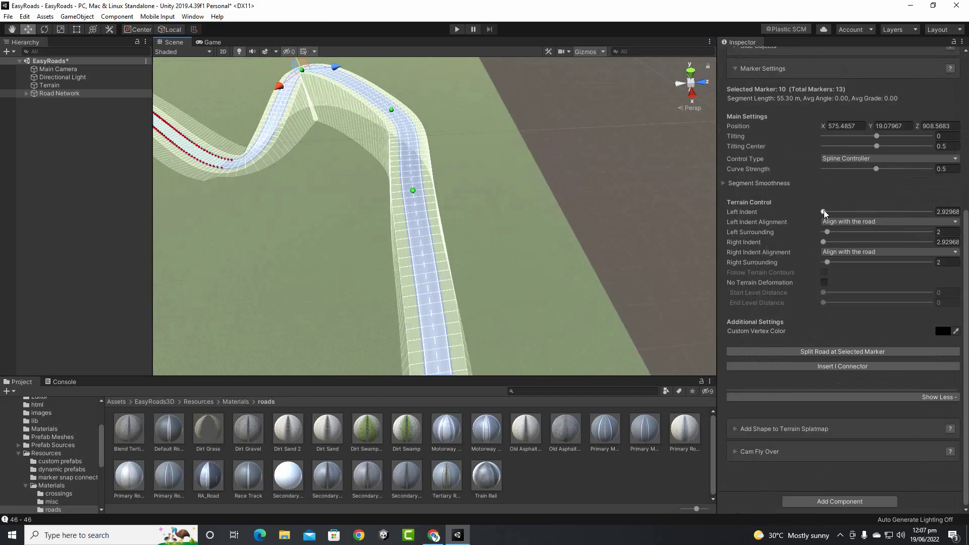
Set marker 10 to left indent 13.1, left surrounding 18, right indent 9.6, right surrounding 16.6
{"action": "left_click_drag", "start_coordinate": [824, 210], "coordinate": [856, 264]}
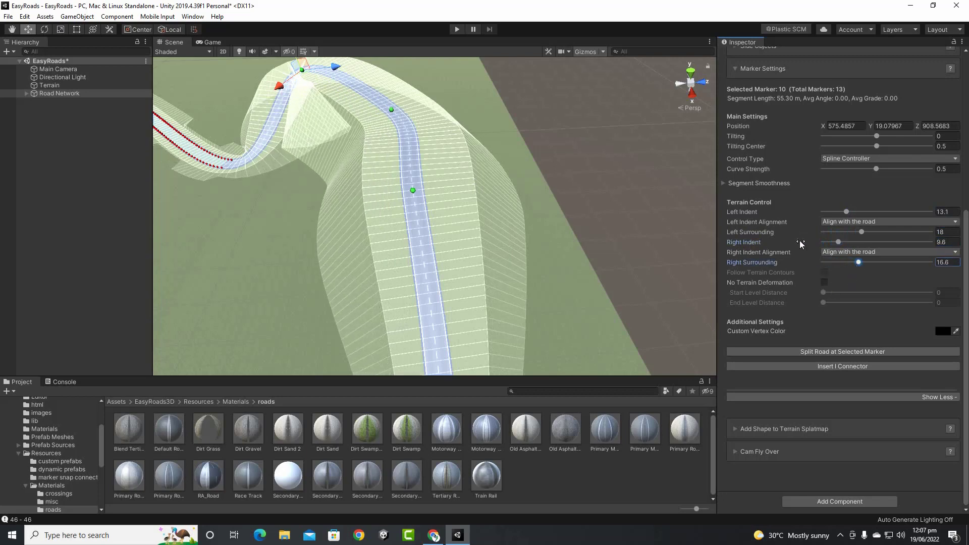
{"action": "scroll", "coordinate": [799, 240], "scroll_direction": "up", "scroll_amount": 8}
{"action": "left_click", "coordinate": [836, 152]}
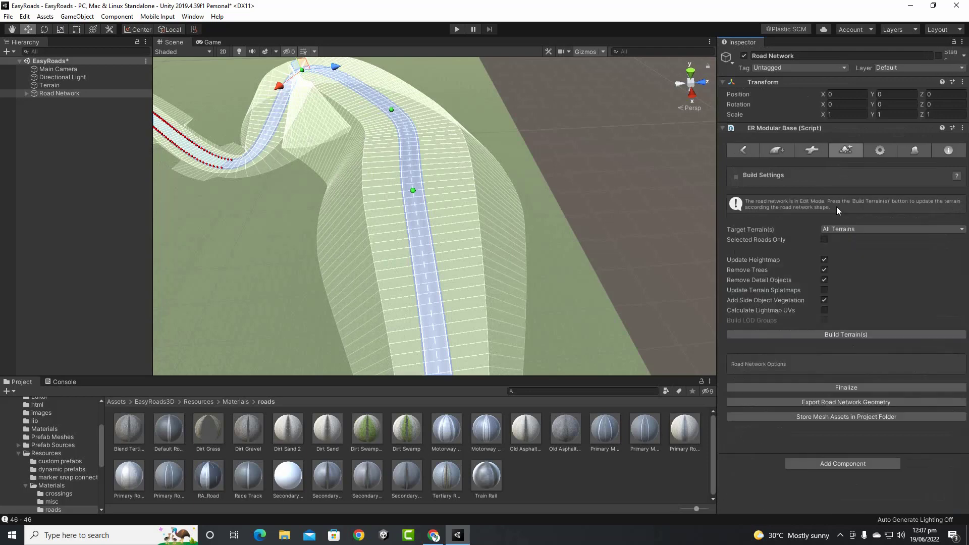
Rebuild the terrain, then orbit and zoom to inspect the broader hill under the raised road loop
{"action": "left_click", "coordinate": [843, 334]}
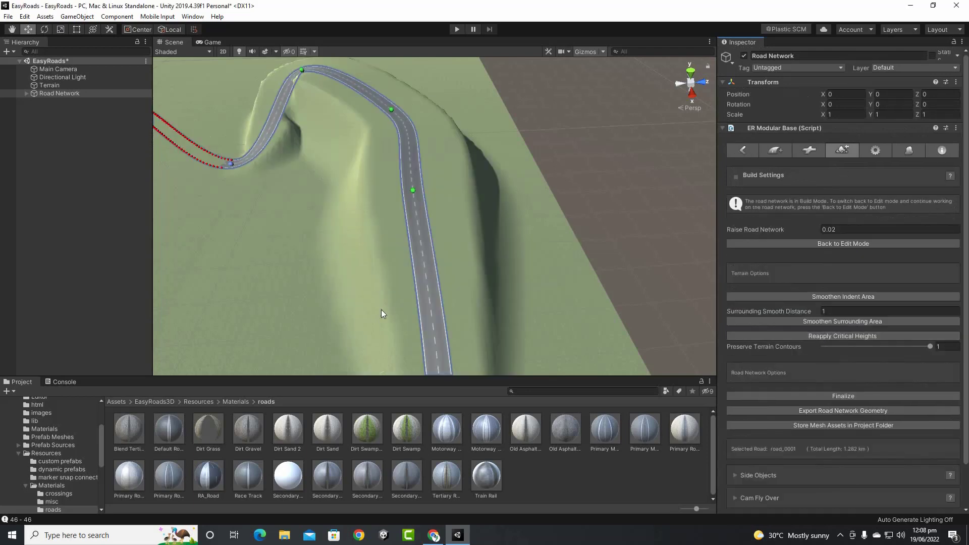
{"action": "left_click_drag", "start_coordinate": [439, 256], "coordinate": [547, 189], "text": "alt"}
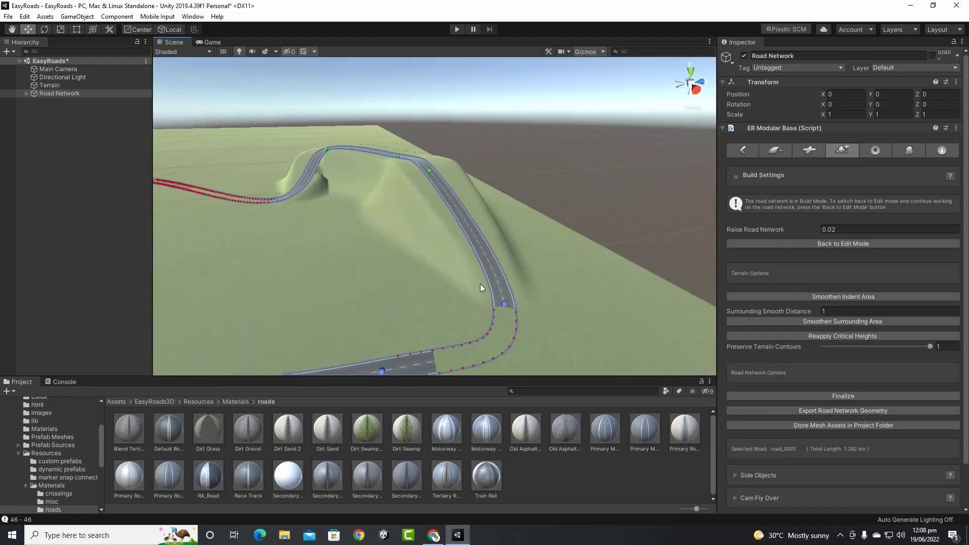
{"action": "scroll", "coordinate": [493, 274], "scroll_direction": "up", "scroll_amount": 5}
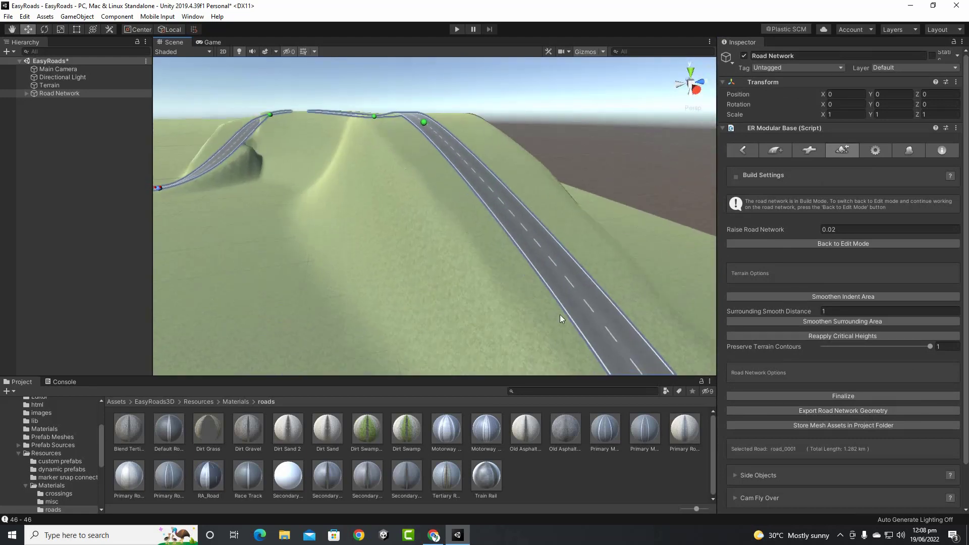
{"action": "scroll", "coordinate": [561, 313], "scroll_direction": "down", "scroll_amount": 4}
{"action": "left_click_drag", "start_coordinate": [536, 316], "coordinate": [602, 298], "text": "alt"}
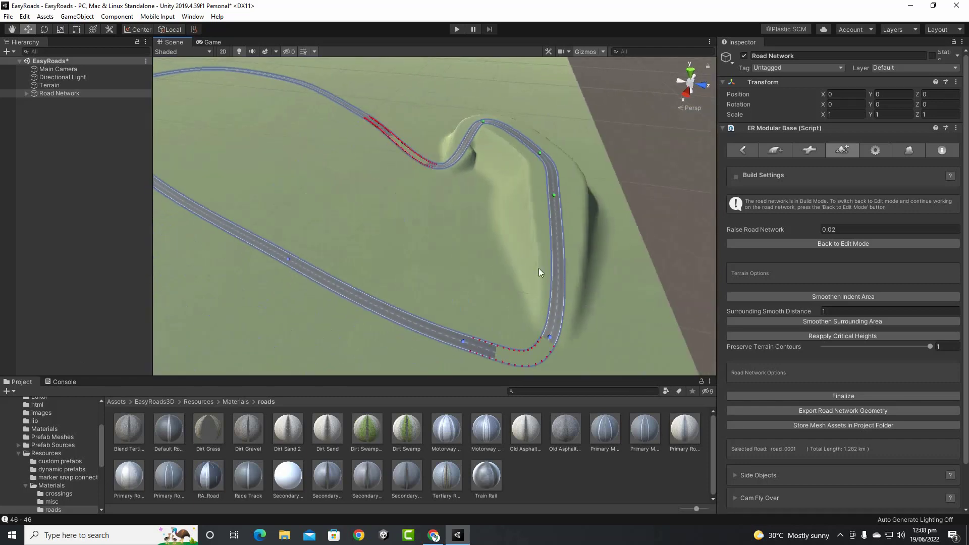
{"action": "scroll", "coordinate": [431, 252], "scroll_direction": "down", "scroll_amount": 2}
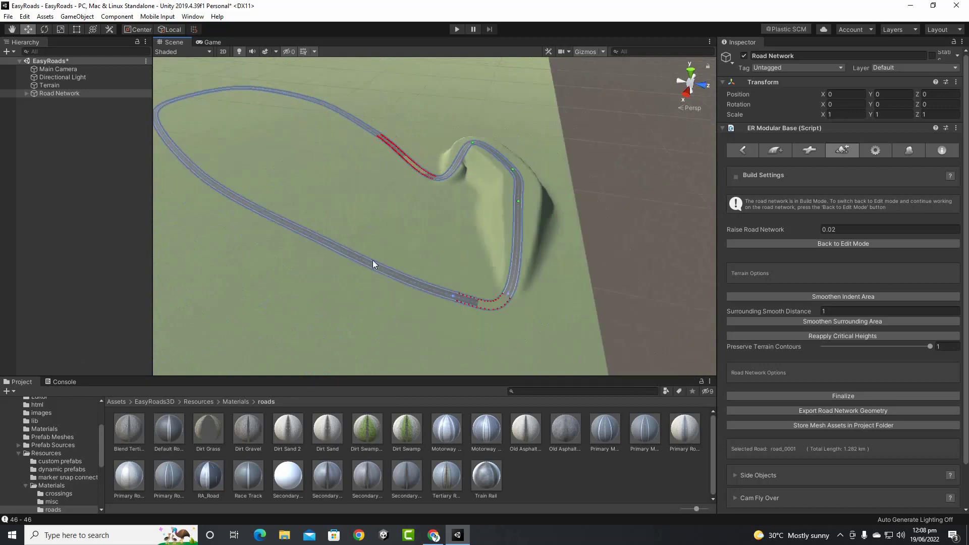
{"action": "middle_click_drag", "start_coordinate": [371, 324], "coordinate": [410, 375]}
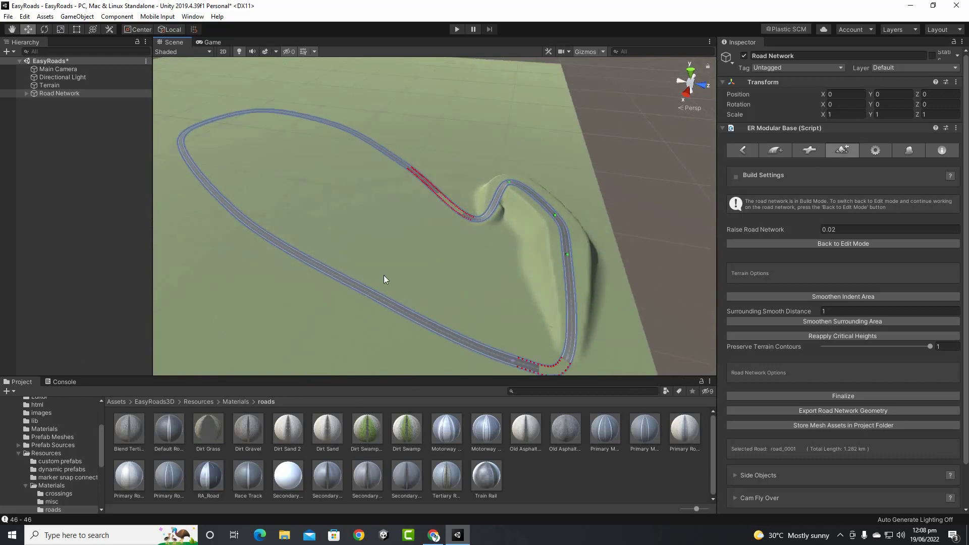
{"action": "scroll", "coordinate": [397, 271], "scroll_direction": "down", "scroll_amount": 3}
{"action": "left_click_drag", "start_coordinate": [304, 293], "coordinate": [500, 283], "text": "alt"}
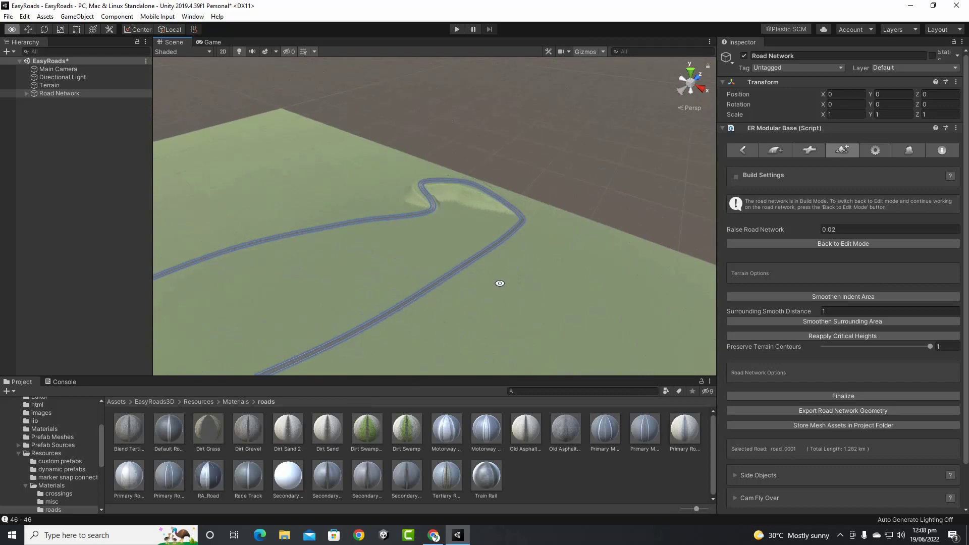
{"action": "scroll", "coordinate": [456, 232], "scroll_direction": "up", "scroll_amount": 3}
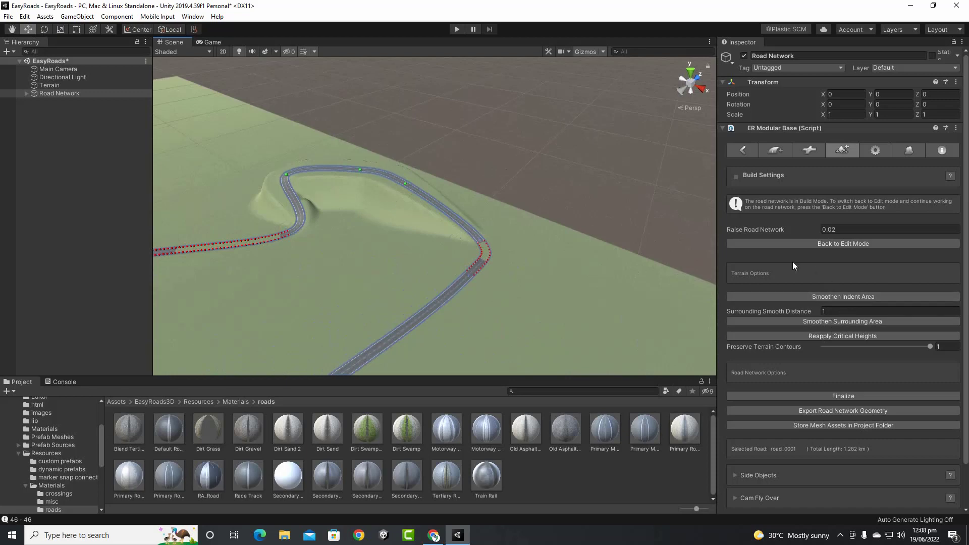
Put the road network back into Edit Mode and line up the view on the lower road
{"action": "left_click", "coordinate": [828, 245]}
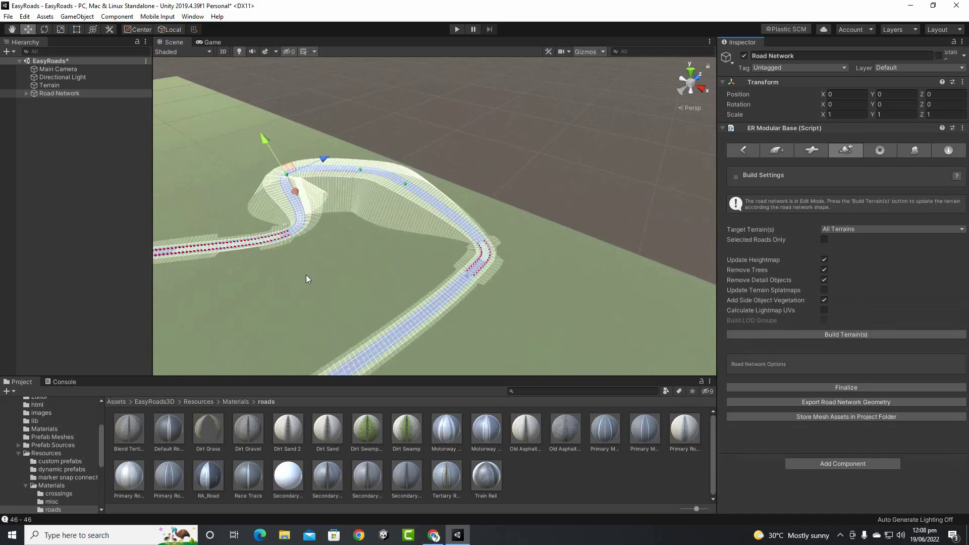
{"action": "middle_click_drag", "start_coordinate": [306, 275], "coordinate": [522, 125]}
{"action": "scroll", "coordinate": [556, 185], "scroll_direction": "down", "scroll_amount": 3}
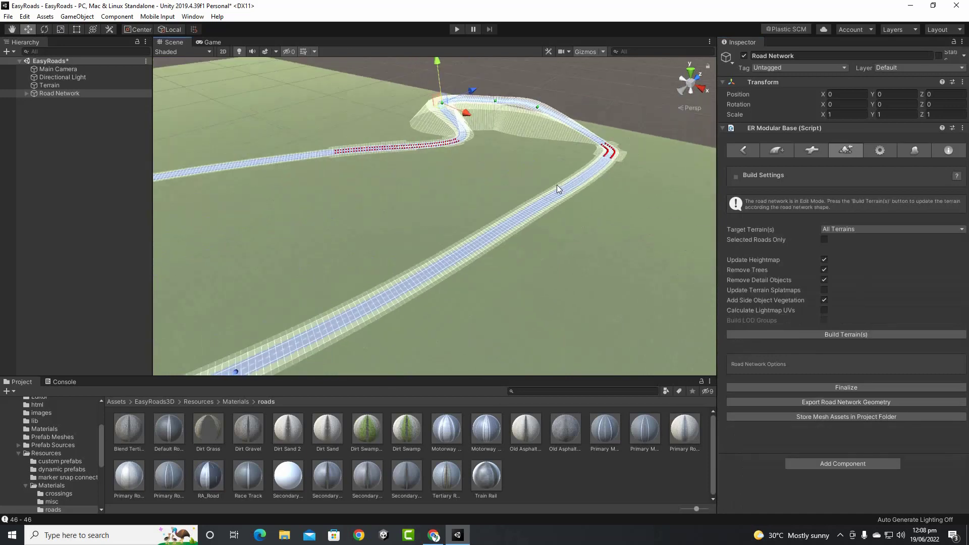
{"action": "scroll", "coordinate": [458, 306], "scroll_direction": "down", "scroll_amount": 3}
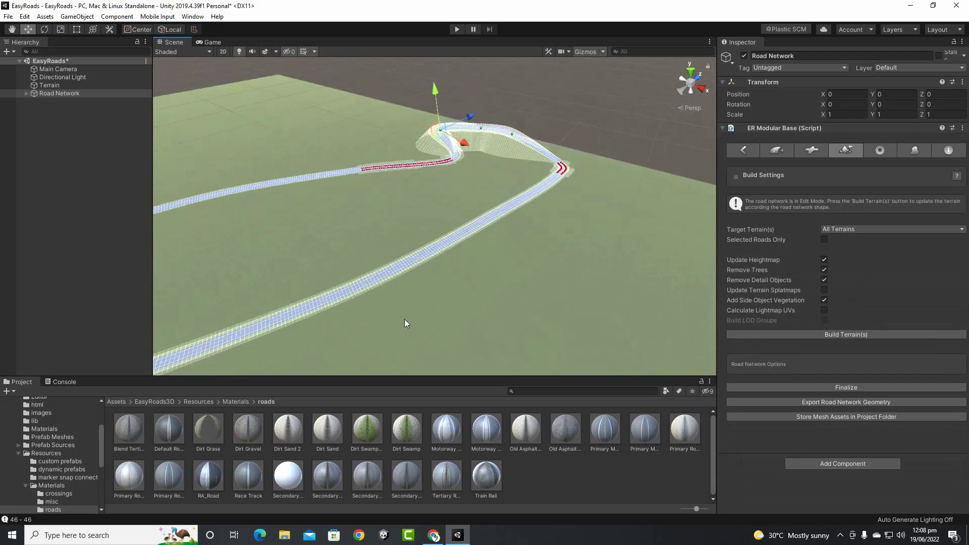
{"action": "middle_click_drag", "start_coordinate": [404, 319], "coordinate": [548, 220]}
{"action": "scroll", "coordinate": [415, 267], "scroll_direction": "up", "scroll_amount": 3}
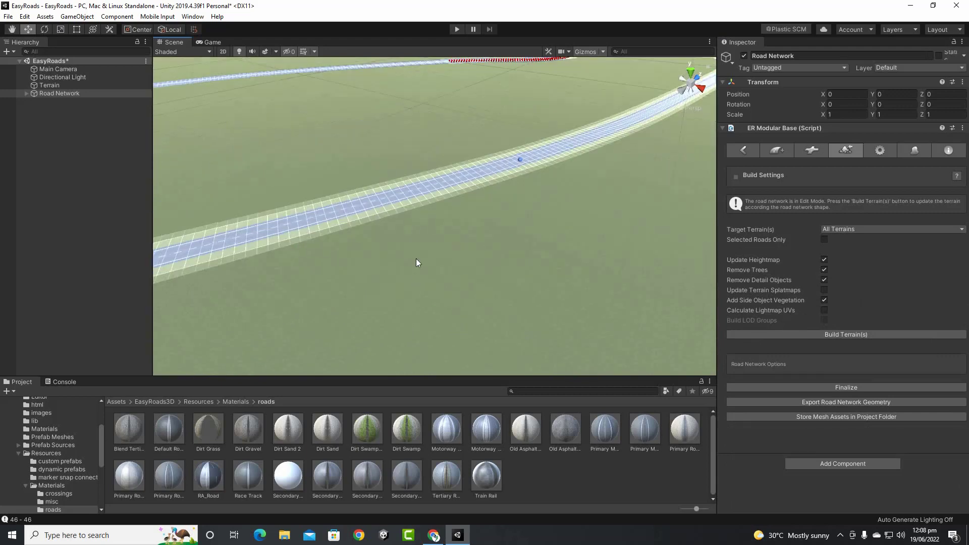
{"action": "left_click_drag", "start_coordinate": [555, 276], "coordinate": [507, 272], "text": "alt"}
{"action": "middle_click_drag", "start_coordinate": [537, 269], "coordinate": [435, 286]}
{"action": "left_click_drag", "start_coordinate": [274, 246], "coordinate": [447, 244], "text": "alt"}
Select a marker on the lower road and look around it
{"action": "left_click", "coordinate": [619, 225]}
{"action": "scroll", "coordinate": [467, 274], "scroll_direction": "down", "scroll_amount": 3}
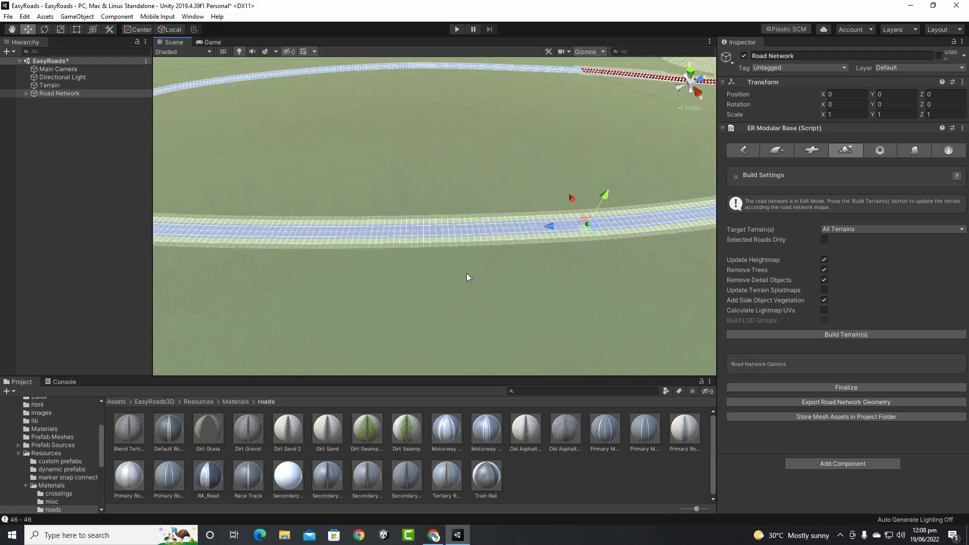
{"action": "left_click_drag", "start_coordinate": [603, 249], "coordinate": [476, 266], "text": "alt"}
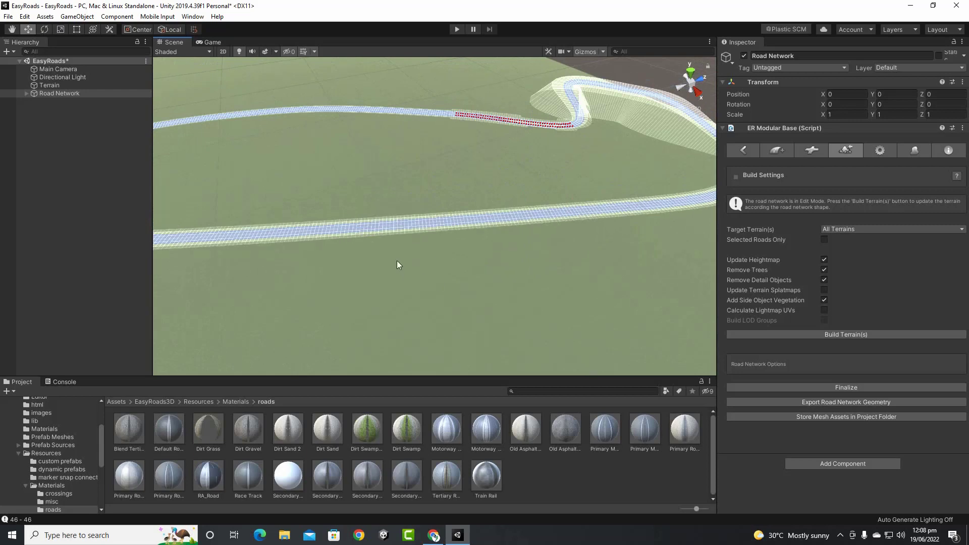
{"action": "scroll", "coordinate": [398, 265], "scroll_direction": "down", "scroll_amount": 5}
{"action": "scroll", "coordinate": [343, 245], "scroll_direction": "down", "scroll_amount": 2}
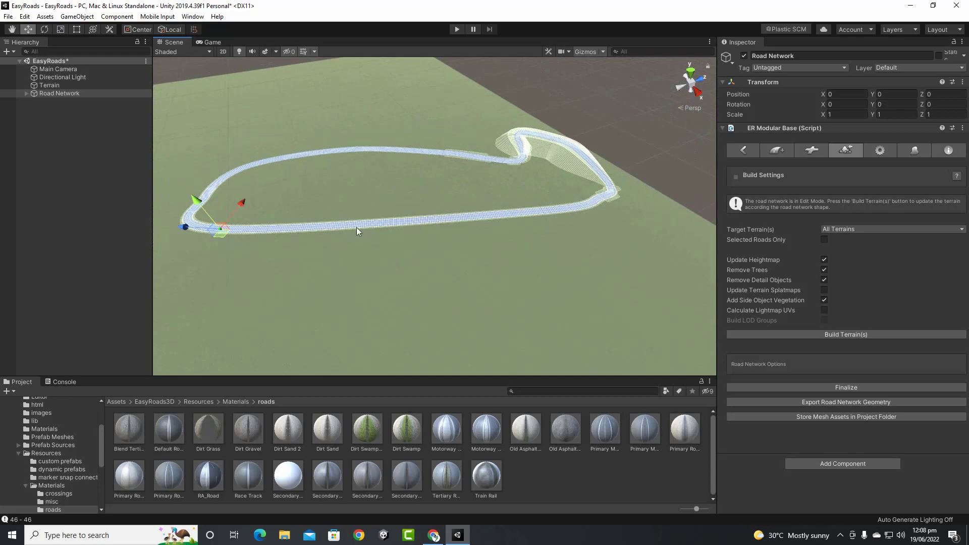
{"action": "scroll", "coordinate": [386, 253], "scroll_direction": "up", "scroll_amount": 5}
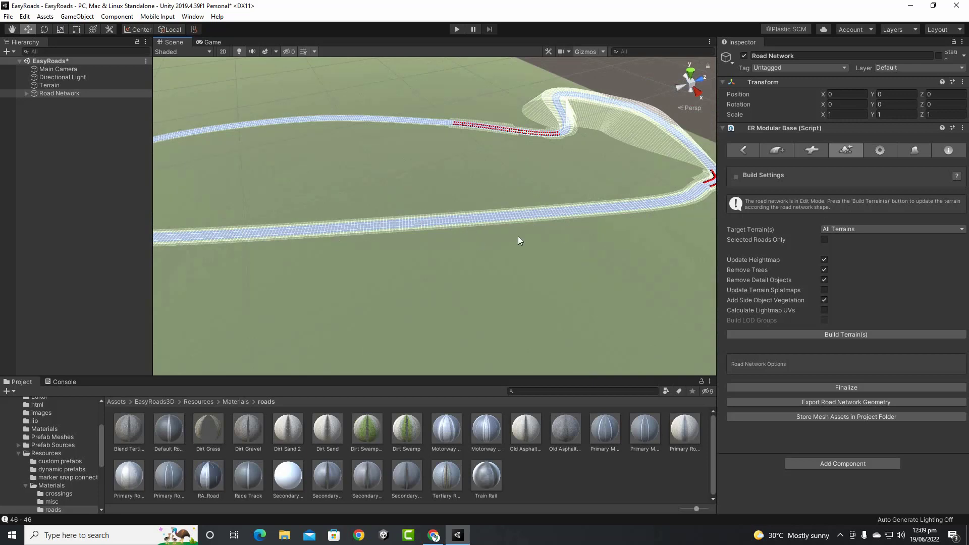
{"action": "middle_click_drag", "start_coordinate": [326, 232], "coordinate": [372, 248]}
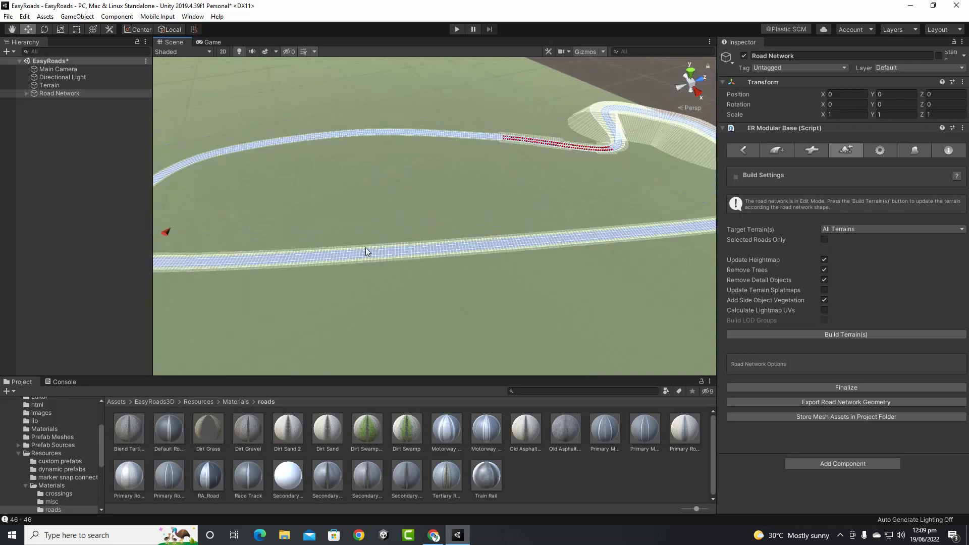
Add new markers to the lower road and move them to bend it into a curve
{"action": "left_click", "coordinate": [435, 235], "text": "ctrl"}
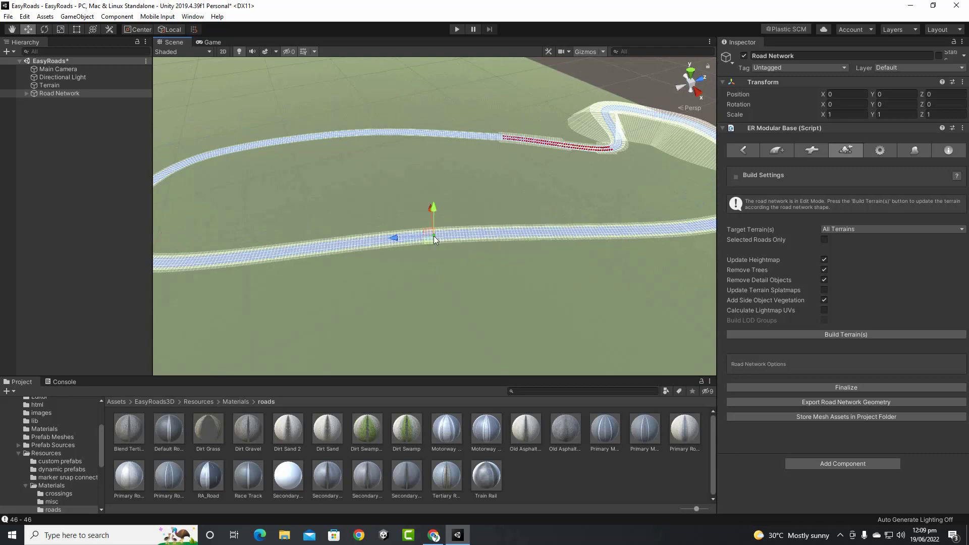
{"action": "mouse_move", "coordinate": [434, 235]}
{"action": "middle_mouse_down"}
{"action": "mouse_move", "coordinate": [415, 253]}
{"action": "mouse_move", "coordinate": [470, 251]}
{"action": "middle_mouse_up"}
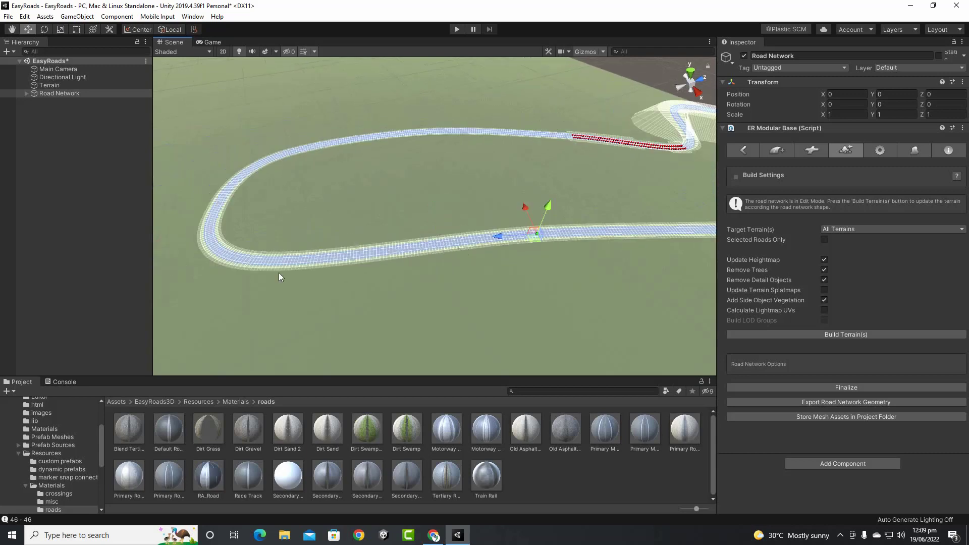
{"action": "left_click", "coordinate": [347, 253], "text": "ctrl"}
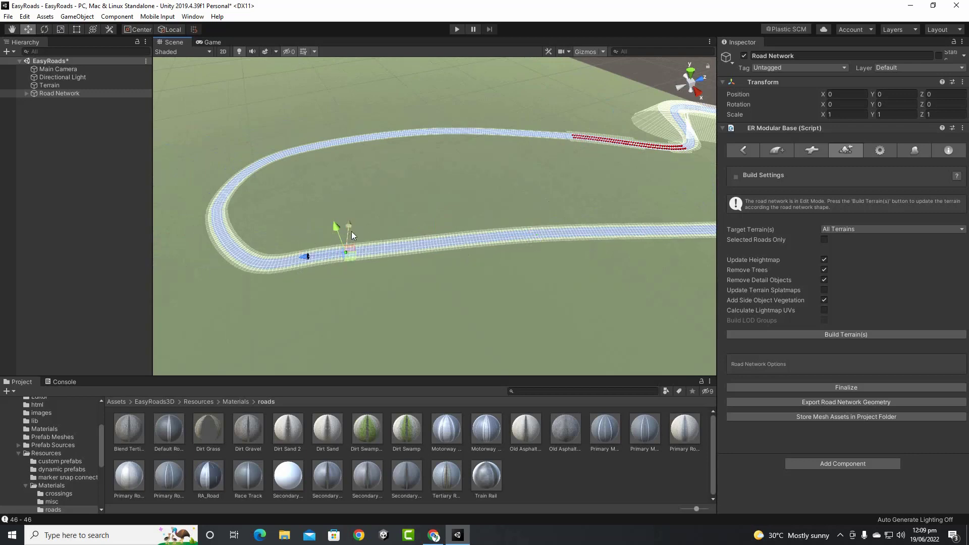
{"action": "mouse_move", "coordinate": [352, 233]}
{"action": "left_mouse_down"}
{"action": "mouse_move", "coordinate": [344, 284]}
{"action": "mouse_move", "coordinate": [372, 295]}
{"action": "left_mouse_up"}
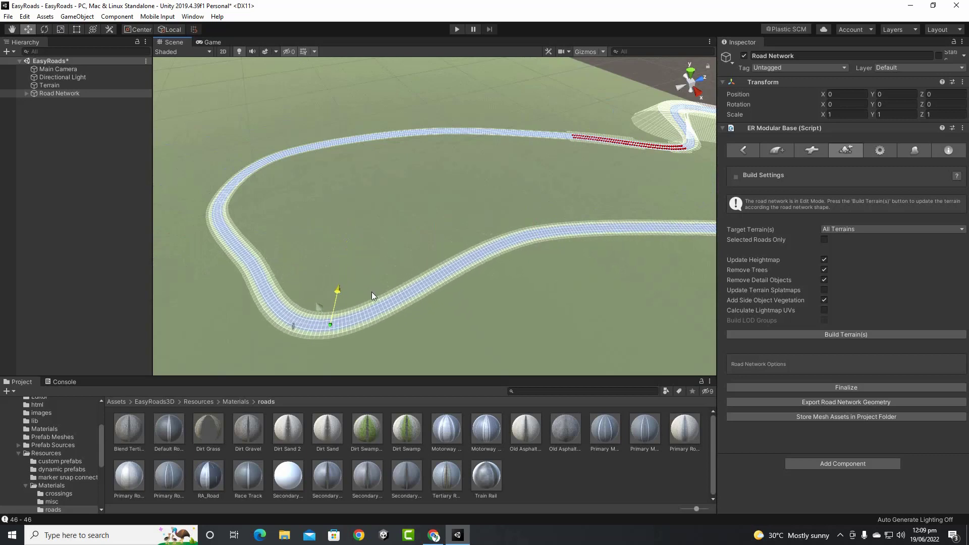
{"action": "left_click", "coordinate": [570, 235], "text": "ctrl"}
{"action": "left_click_drag", "start_coordinate": [519, 205], "coordinate": [476, 165]}
Deselect the marker and bring the road's left loop into view
{"action": "scroll", "coordinate": [545, 252], "scroll_direction": "down", "scroll_amount": 3}
{"action": "middle_click_drag", "start_coordinate": [578, 280], "coordinate": [440, 271]}
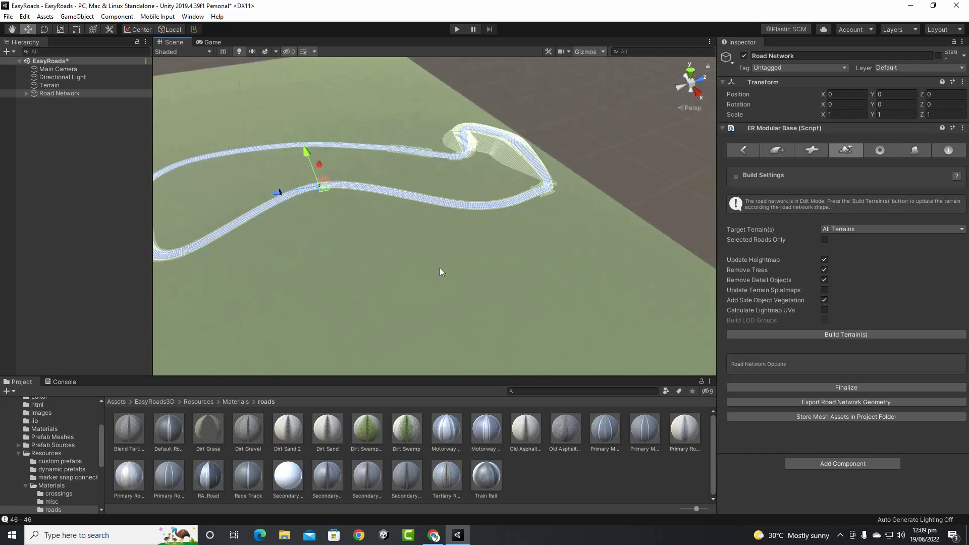
{"action": "mouse_move", "coordinate": [478, 223]}
{"action": "middle_mouse_down"}
{"action": "mouse_move", "coordinate": [701, 182]}
{"action": "mouse_move", "coordinate": [480, 205]}
{"action": "mouse_move", "coordinate": [491, 210]}
{"action": "middle_mouse_up"}
{"action": "left_click", "coordinate": [371, 196]}
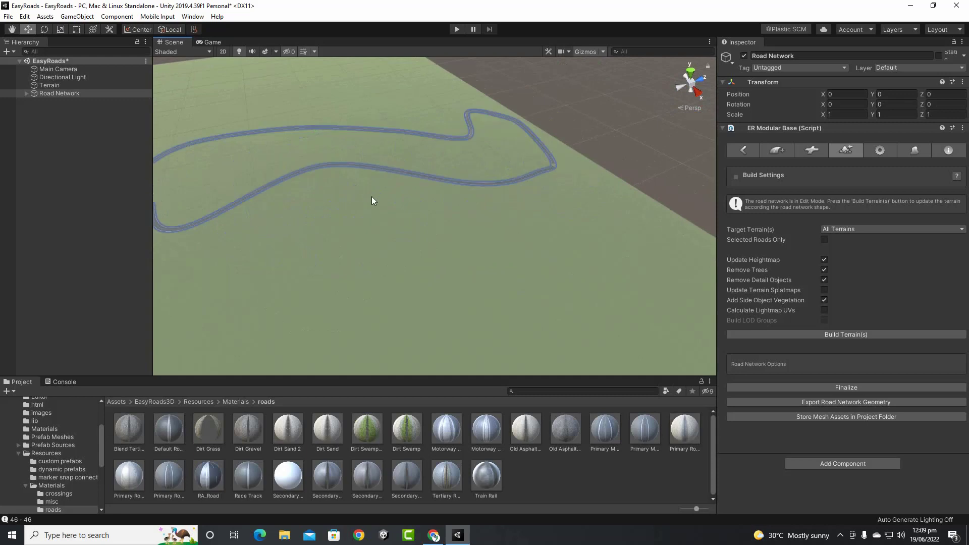
{"action": "scroll", "coordinate": [318, 198], "scroll_direction": "up", "scroll_amount": 10}
{"action": "scroll", "coordinate": [326, 181], "scroll_direction": "down", "scroll_amount": 5}
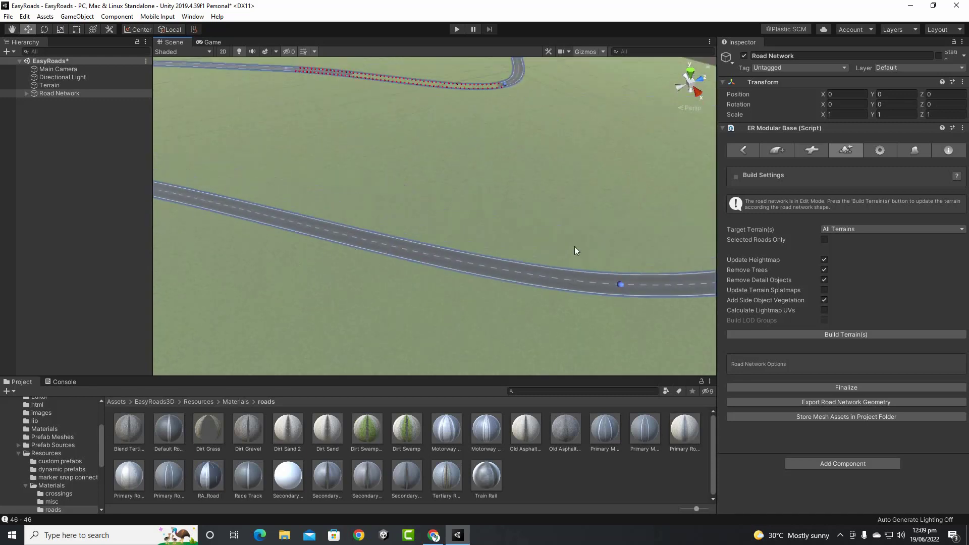
{"action": "scroll", "coordinate": [575, 246], "scroll_direction": "down", "scroll_amount": 6}
{"action": "middle_click_drag", "start_coordinate": [474, 259], "coordinate": [578, 214]}
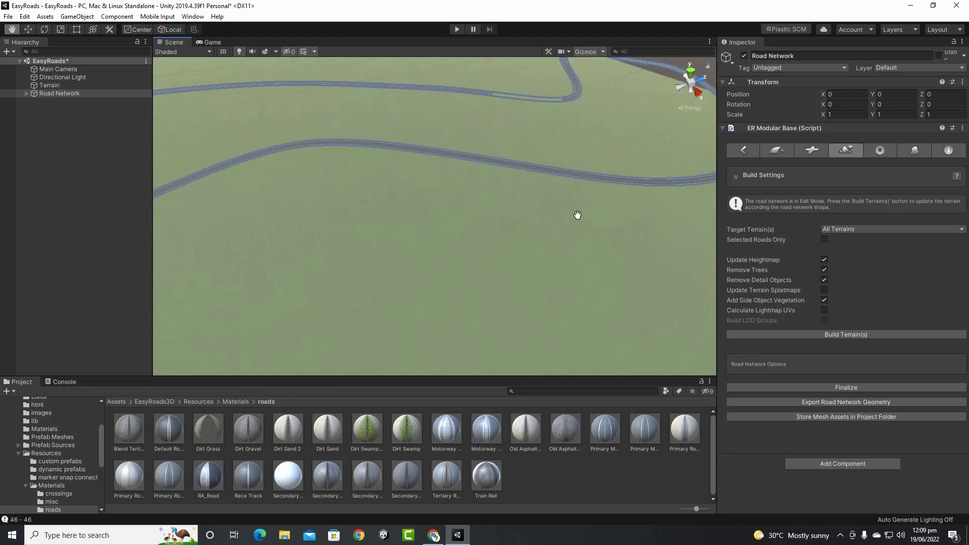
{"action": "scroll", "coordinate": [528, 244], "scroll_direction": "down", "scroll_amount": 5}
{"action": "middle_click_drag", "start_coordinate": [377, 265], "coordinate": [523, 257]}
{"action": "scroll", "coordinate": [523, 257], "scroll_direction": "down", "scroll_amount": 1}
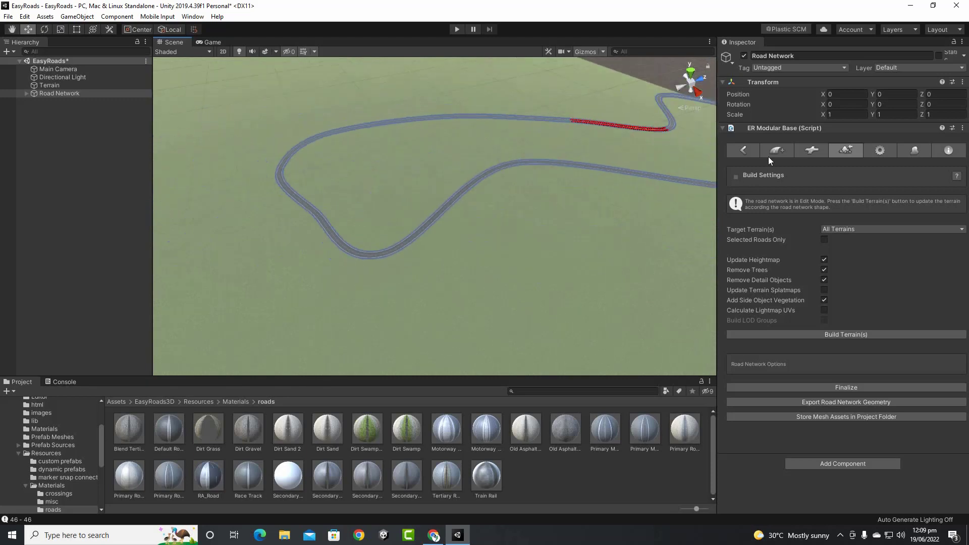
Create a new road of type 2. Motorway 2x2, named Motorway 2x2 001
{"action": "left_click", "coordinate": [769, 154]}
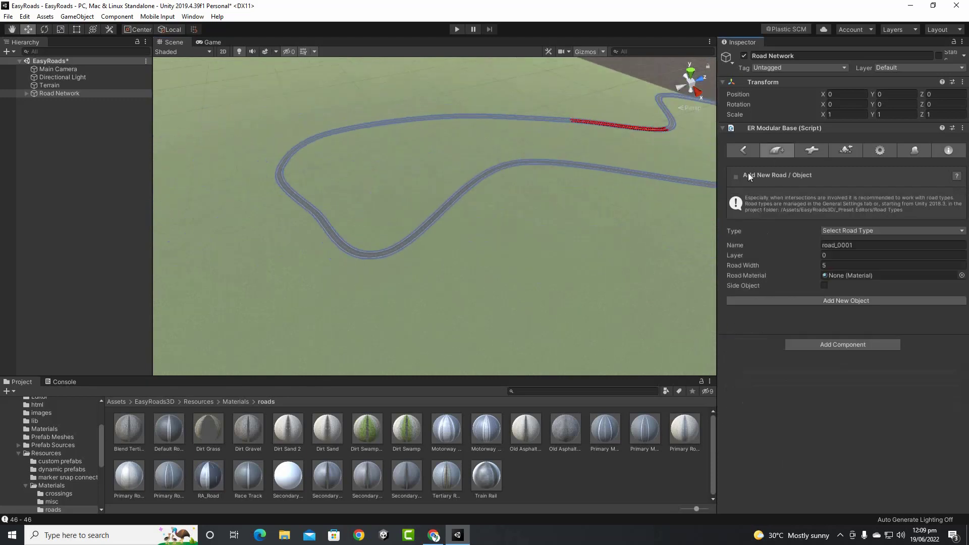
{"action": "left_click", "coordinate": [858, 231]}
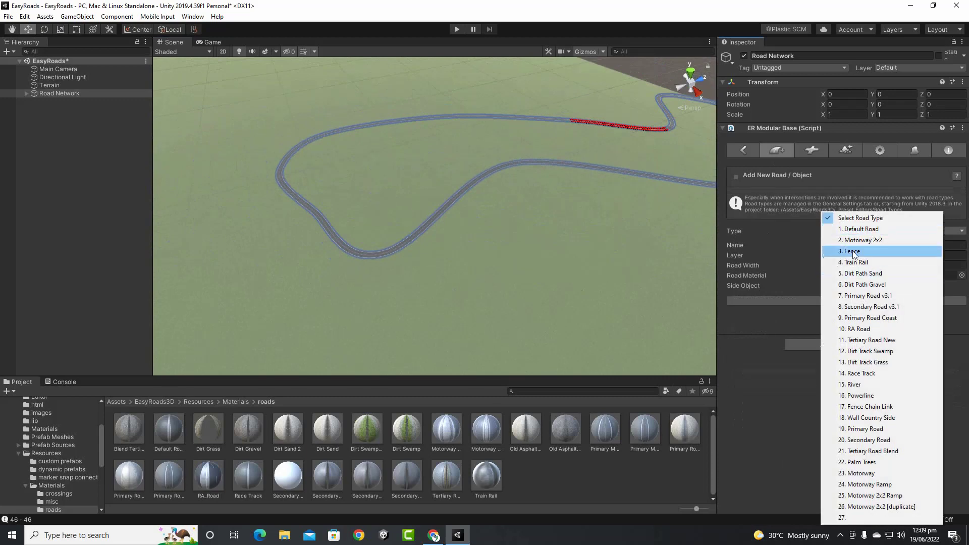
{"action": "left_click", "coordinate": [868, 244]}
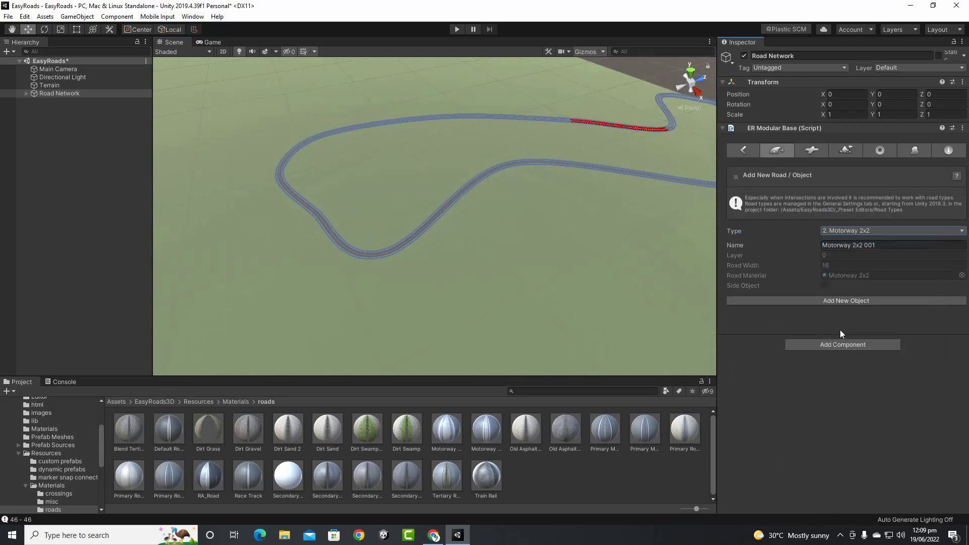
{"action": "middle_click_drag", "start_coordinate": [543, 266], "coordinate": [454, 203]}
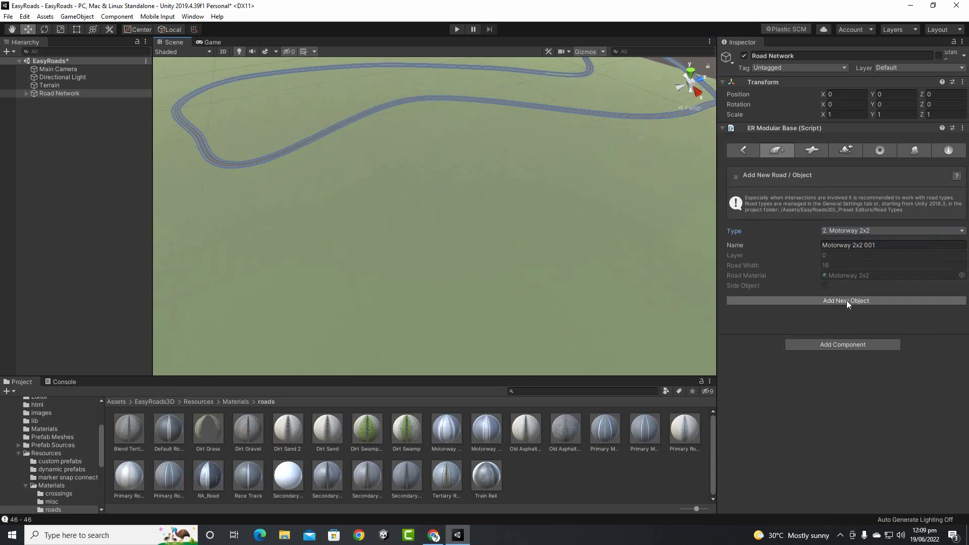
{"action": "left_click", "coordinate": [847, 301]}
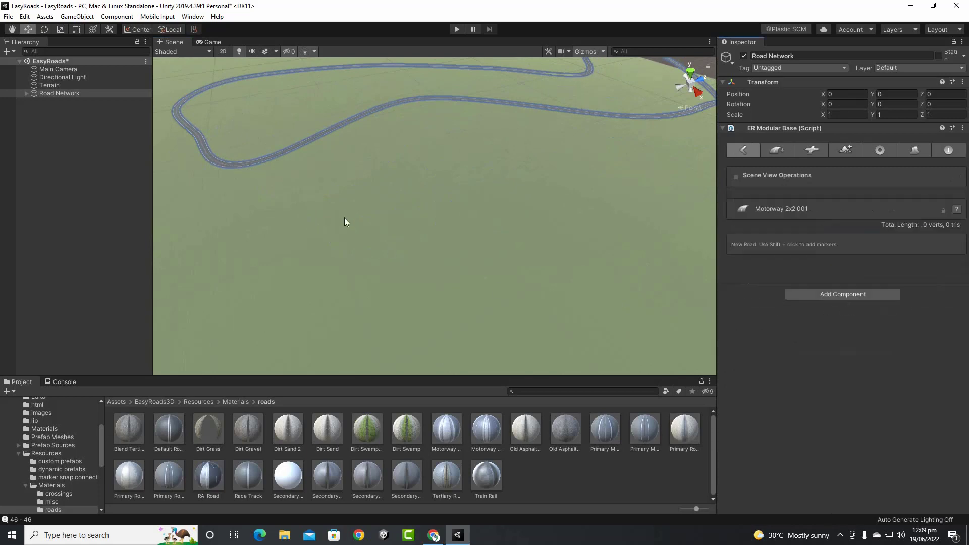
Place three markers for the 137.74 m motorway and frame it in view
{"action": "left_click", "coordinate": [342, 243], "text": "shift"}
{"action": "left_click", "coordinate": [426, 228], "text": "shift"}
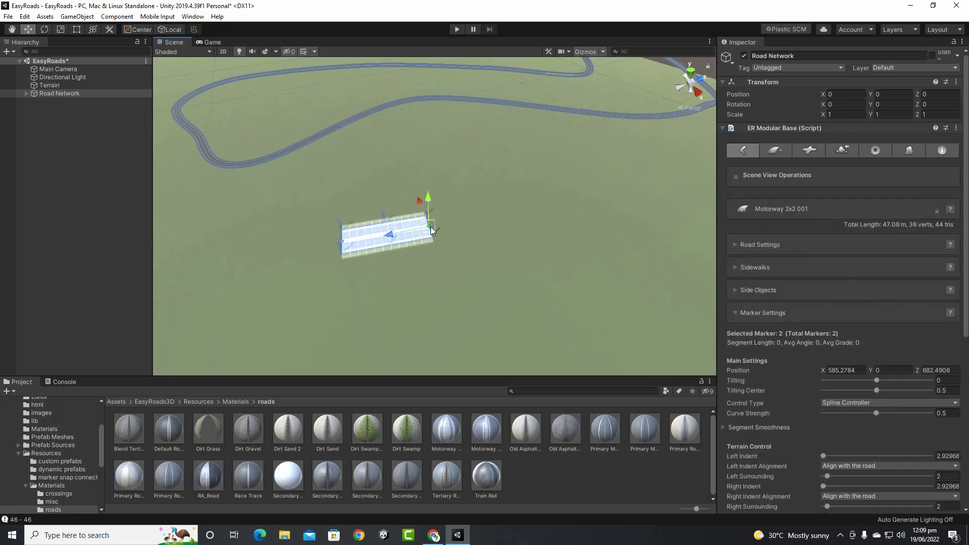
{"action": "left_click", "coordinate": [556, 212], "text": "shift"}
{"action": "scroll", "coordinate": [467, 241], "scroll_direction": "up", "scroll_amount": 10}
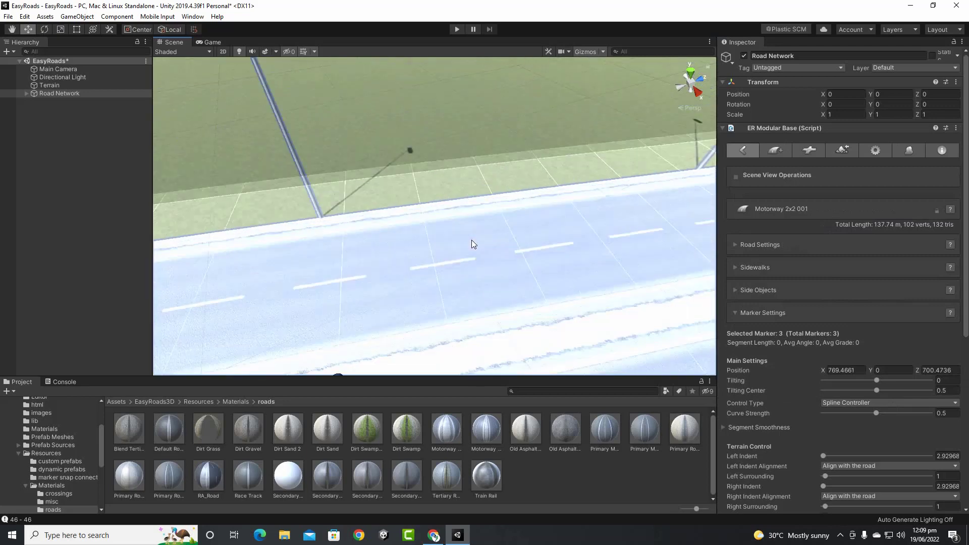
{"action": "middle_click_drag", "start_coordinate": [472, 240], "coordinate": [433, 204]}
{"action": "scroll", "coordinate": [456, 203], "scroll_direction": "up", "scroll_amount": 6}
{"action": "key", "text": "f"}
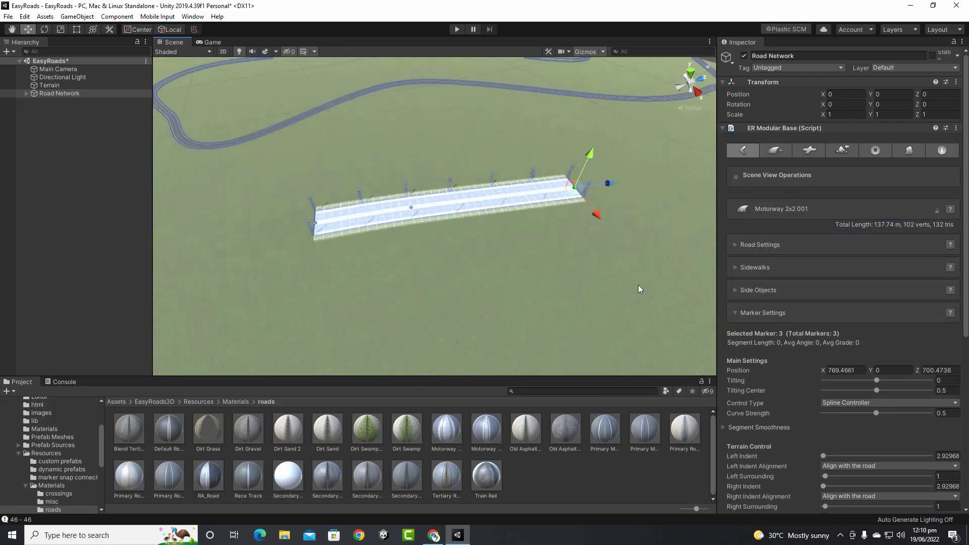
{"action": "left_click", "coordinate": [782, 153]}
{"action": "left_click", "coordinate": [868, 231]}
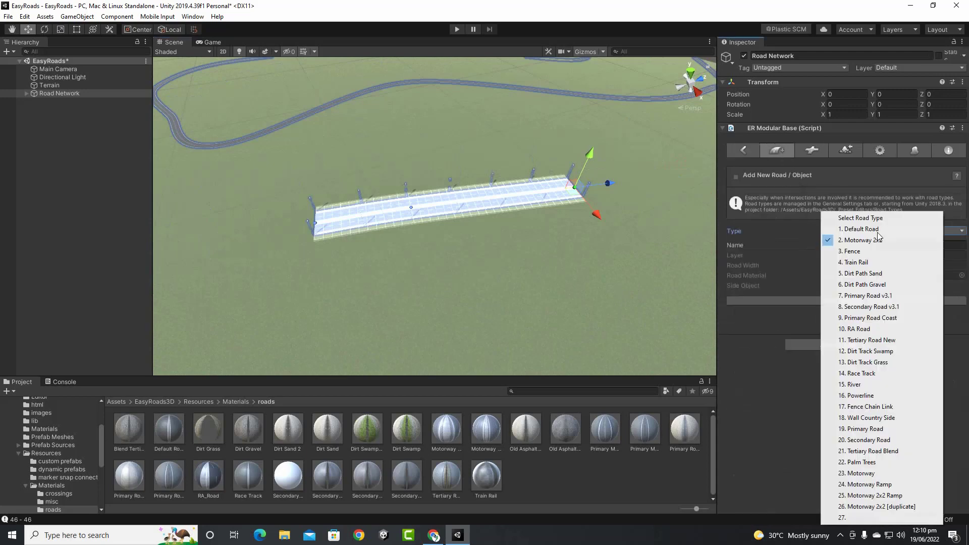
Create a new road of type 3. Fence, named Fence 001
{"action": "left_click", "coordinate": [854, 254]}
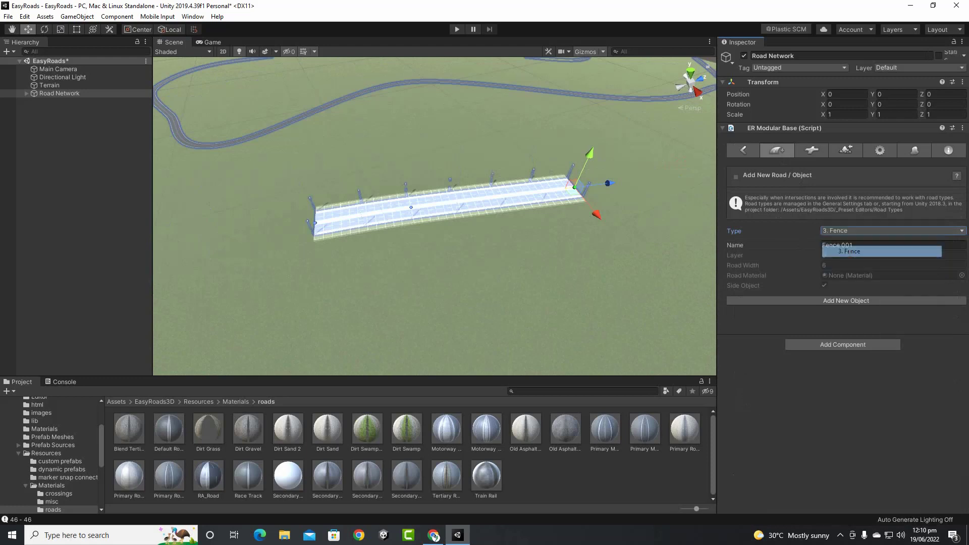
{"action": "left_click", "coordinate": [840, 301]}
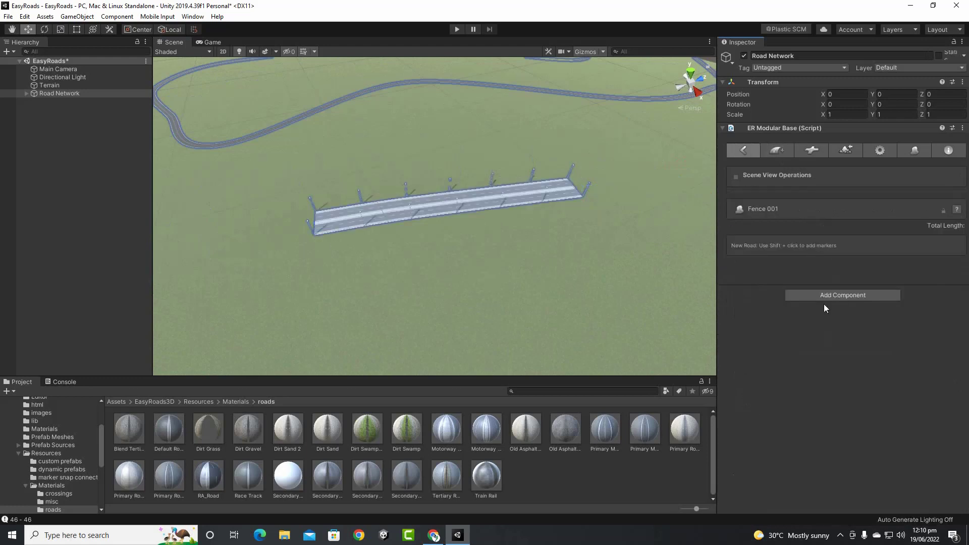
{"action": "scroll", "coordinate": [395, 287], "scroll_direction": "down", "scroll_amount": 2}
Place four markers so the 199.27 m fence curves up-right across the terrain
{"action": "left_click", "coordinate": [356, 281], "text": "shift"}
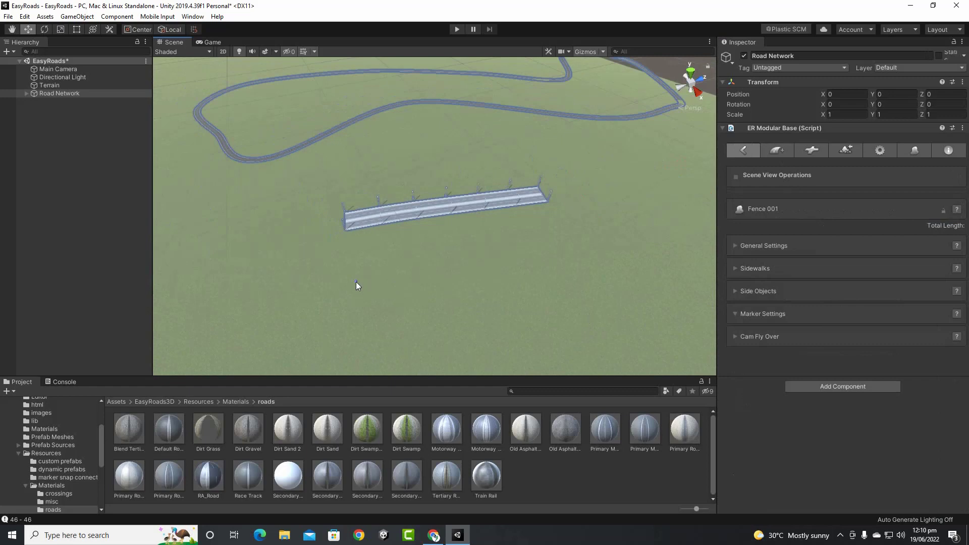
{"action": "left_click", "coordinate": [492, 271], "text": "shift"}
{"action": "left_click", "coordinate": [576, 249], "text": "shift"}
{"action": "left_click", "coordinate": [623, 196], "text": "shift"}
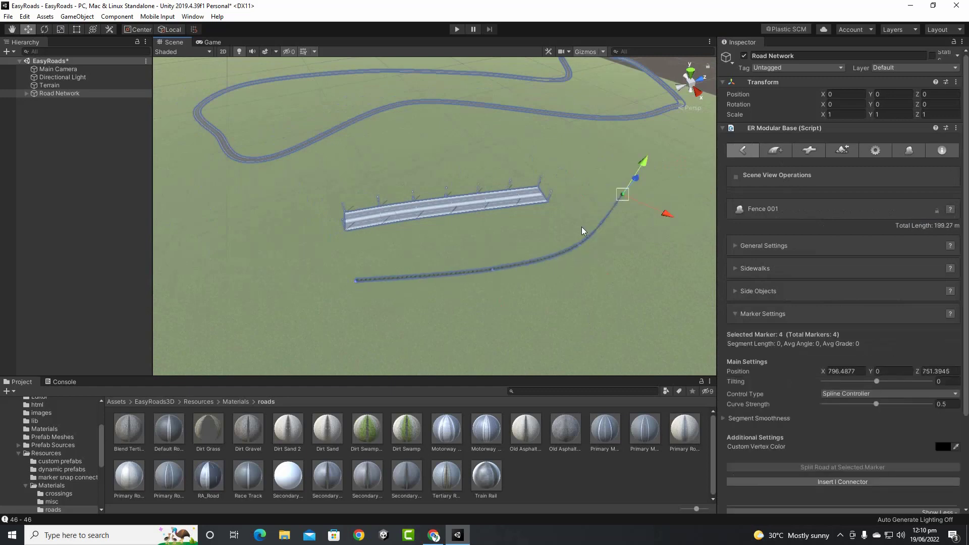
{"action": "scroll", "coordinate": [532, 265], "scroll_direction": "up", "scroll_amount": 5}
{"action": "scroll", "coordinate": [531, 266], "scroll_direction": "down", "scroll_amount": 3}
{"action": "scroll", "coordinate": [510, 249], "scroll_direction": "up", "scroll_amount": 6}
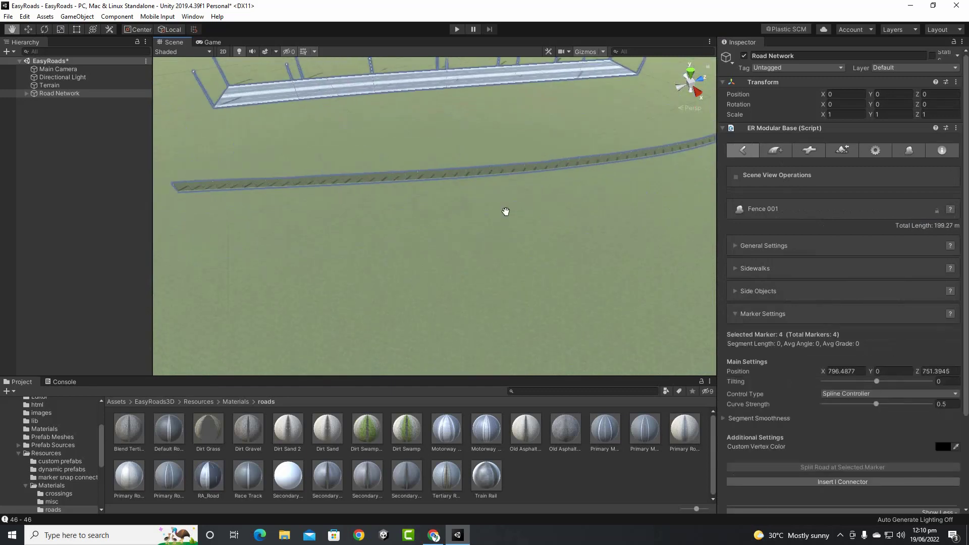
{"action": "scroll", "coordinate": [515, 196], "scroll_direction": "down", "scroll_amount": 3}
{"action": "scroll", "coordinate": [461, 164], "scroll_direction": "down", "scroll_amount": 3}
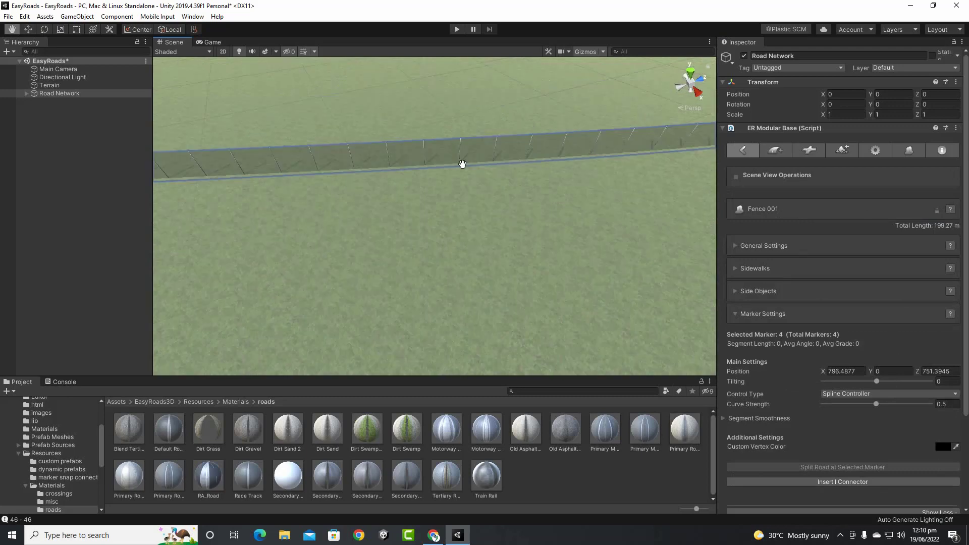
{"action": "scroll", "coordinate": [476, 238], "scroll_direction": "down", "scroll_amount": 5}
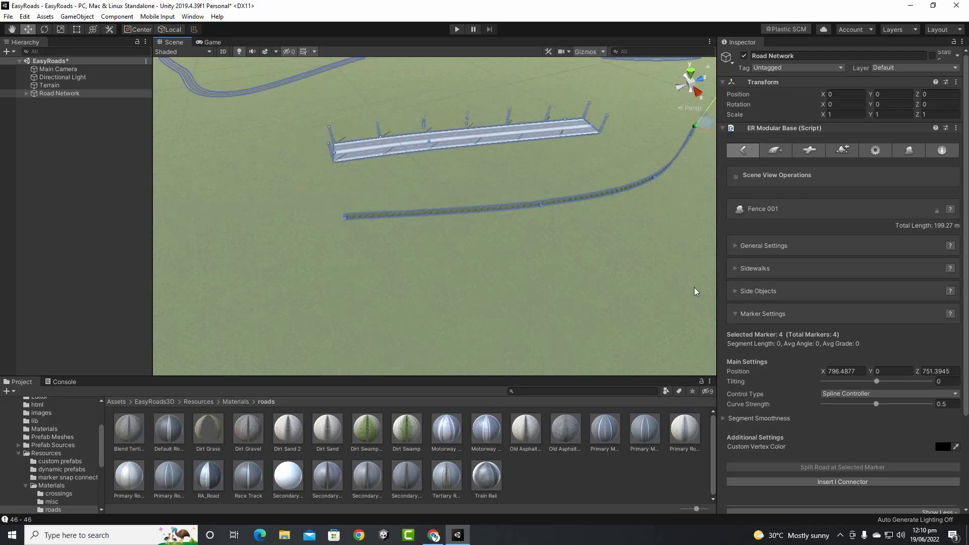
Select 10. RA Road as the road type and add one more fence marker
{"action": "left_click", "coordinate": [776, 150]}
{"action": "left_click", "coordinate": [902, 231]}
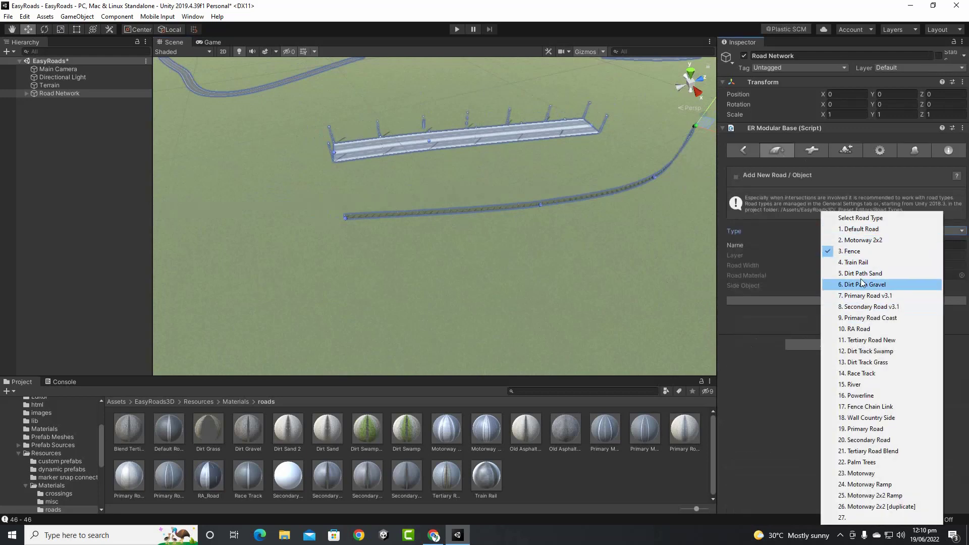
{"action": "left_click", "coordinate": [864, 329]}
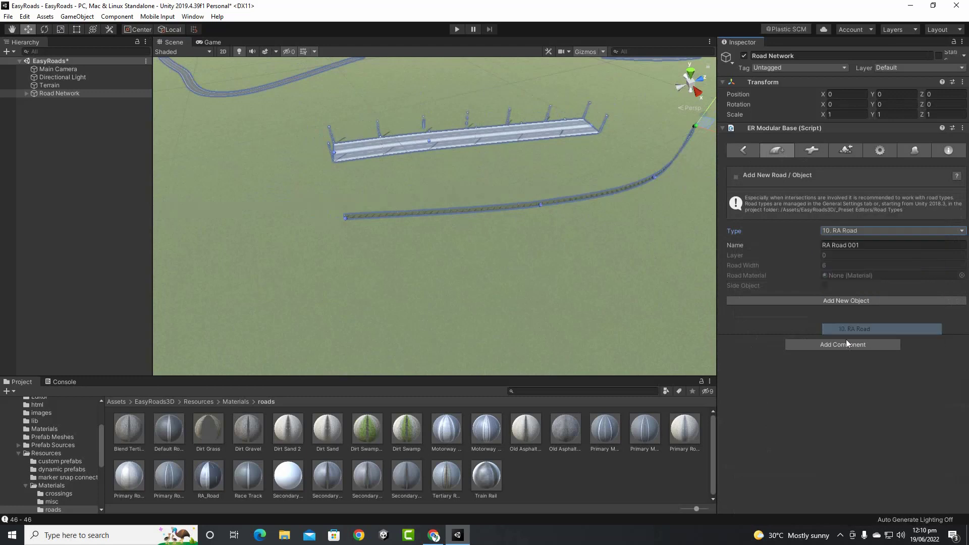
{"action": "scroll", "coordinate": [440, 257], "scroll_direction": "down", "scroll_amount": 5}
{"action": "key", "text": "w"}
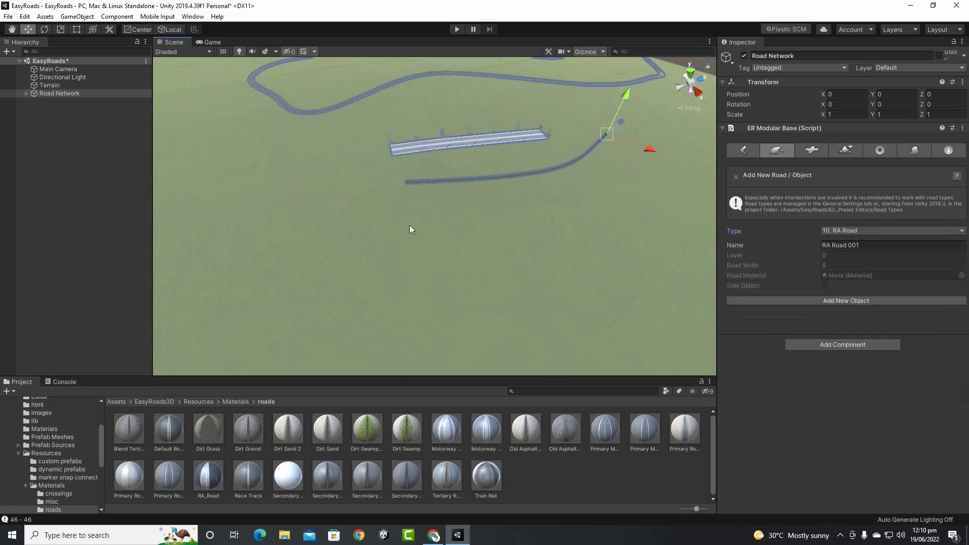
{"action": "left_click", "coordinate": [410, 225], "text": "shift"}
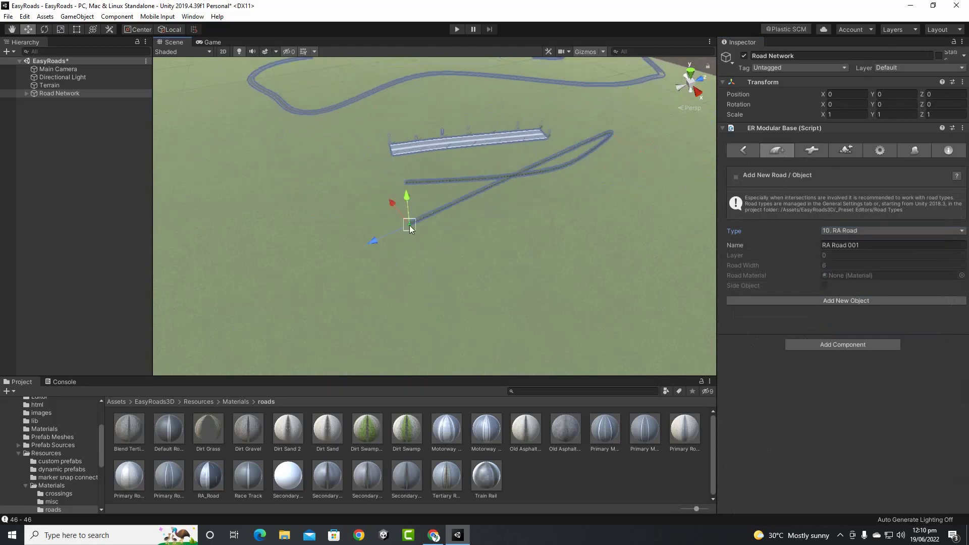
Create RA Road 001 and place its markers to form a 145.42 m tree-lined road
{"action": "left_click", "coordinate": [860, 300]}
{"action": "left_click", "coordinate": [546, 258], "text": "shift"}
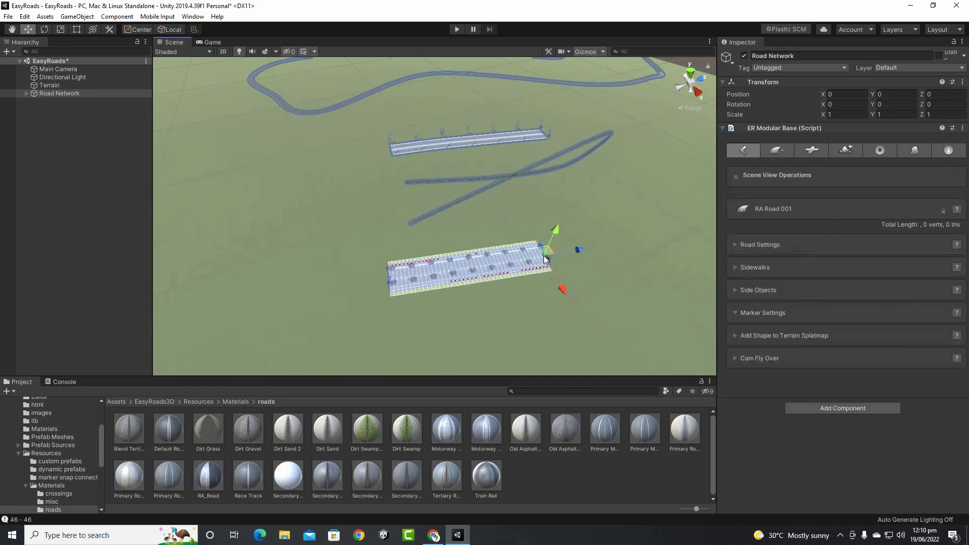
{"action": "left_click", "coordinate": [625, 230], "text": "shift"}
{"action": "scroll", "coordinate": [535, 279], "scroll_direction": "up", "scroll_amount": 8}
{"action": "middle_click_drag", "start_coordinate": [537, 279], "coordinate": [517, 253]}
{"action": "scroll", "coordinate": [517, 253], "scroll_direction": "down", "scroll_amount": 6}
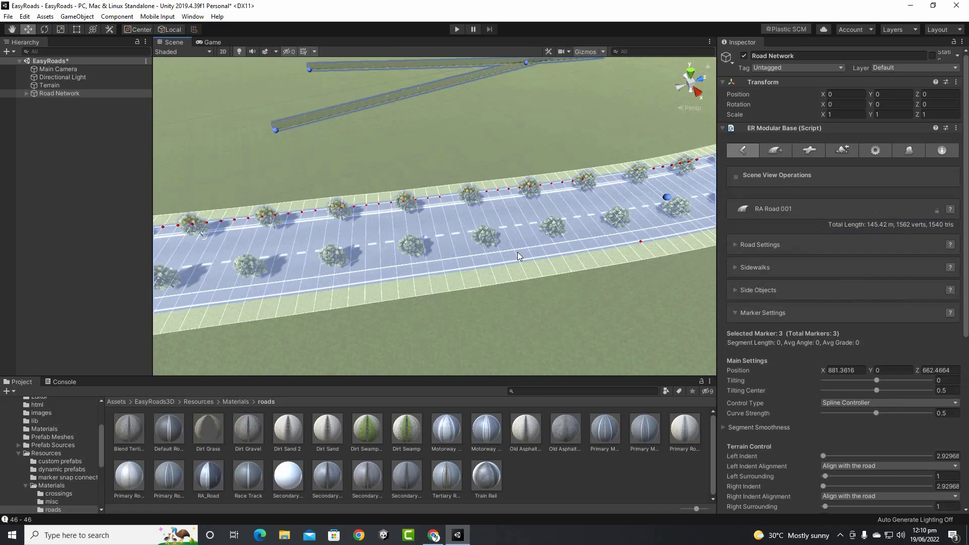
{"action": "scroll", "coordinate": [483, 210], "scroll_direction": "up", "scroll_amount": 5}
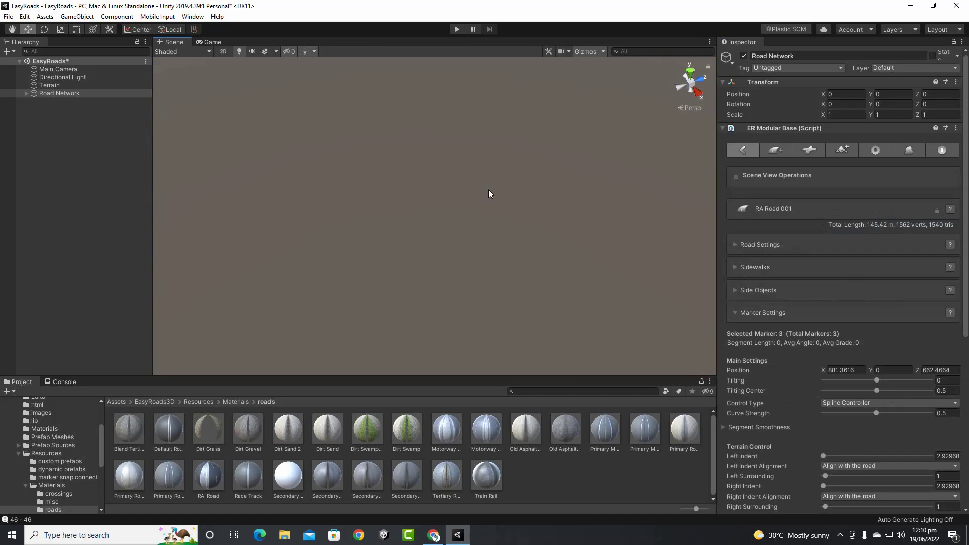
{"action": "scroll", "coordinate": [490, 192], "scroll_direction": "down", "scroll_amount": 3}
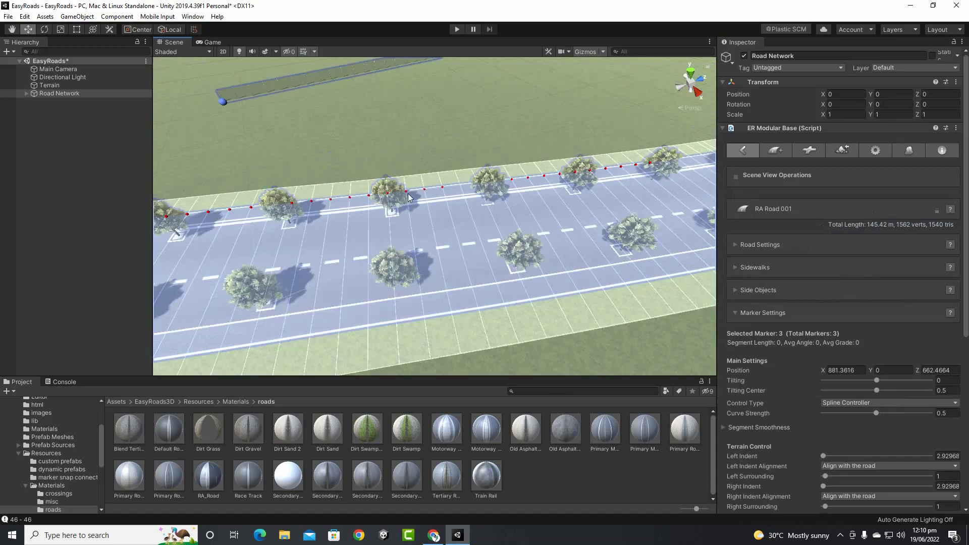
{"action": "scroll", "coordinate": [600, 299], "scroll_direction": "down", "scroll_amount": 5}
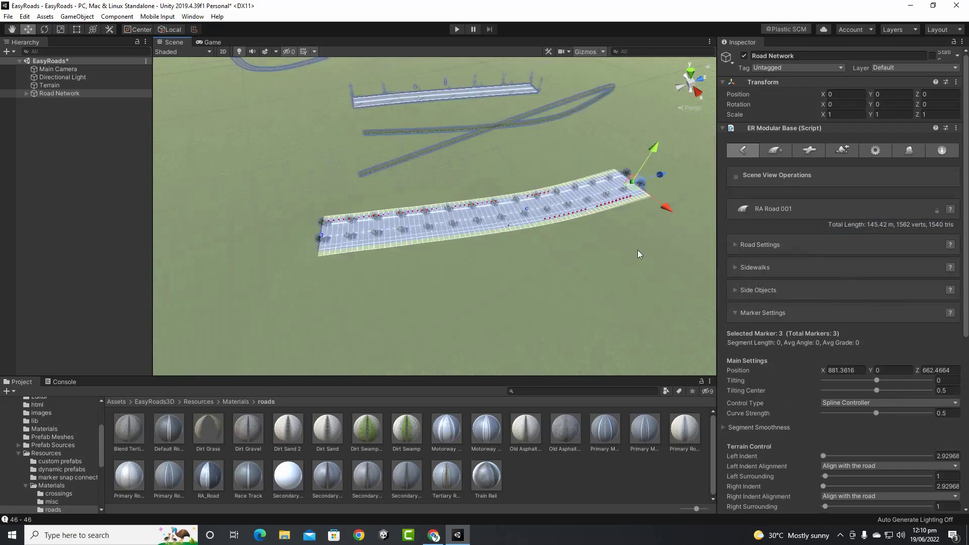
{"action": "scroll", "coordinate": [638, 252], "scroll_direction": "down", "scroll_amount": 3}
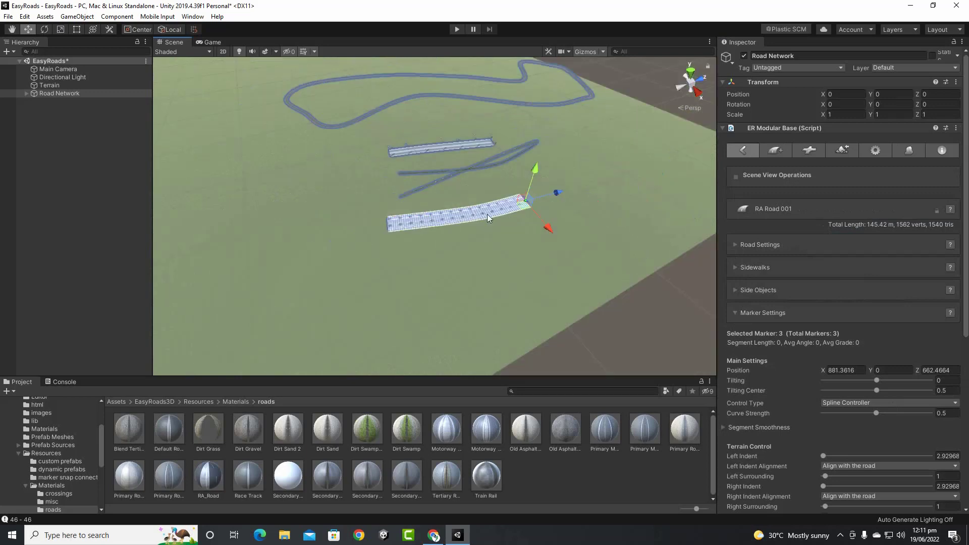
{"action": "right_click_drag", "start_coordinate": [487, 214], "coordinate": [381, 269]}
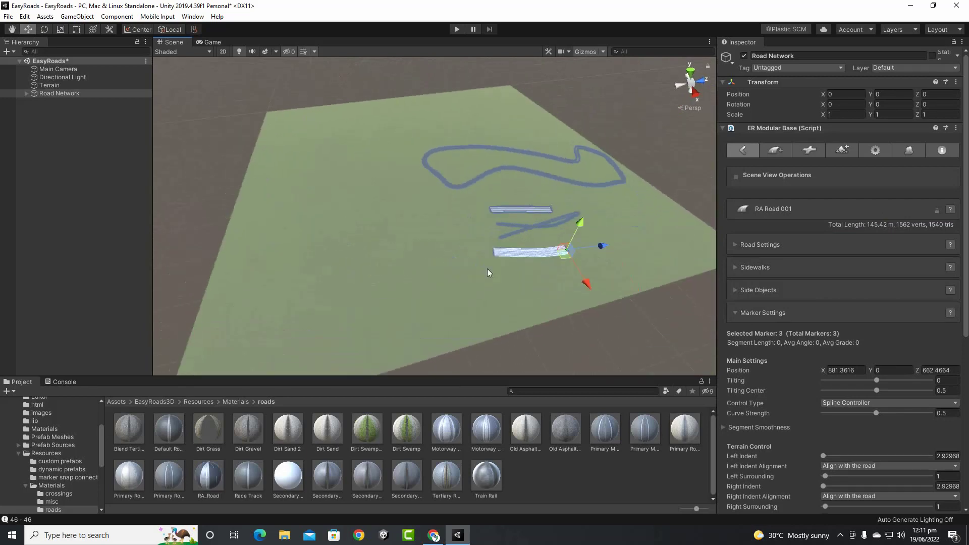
Pick the Primary Road Crossing prefab and place the first crossing on the terrain
{"action": "left_click", "coordinate": [807, 151]}
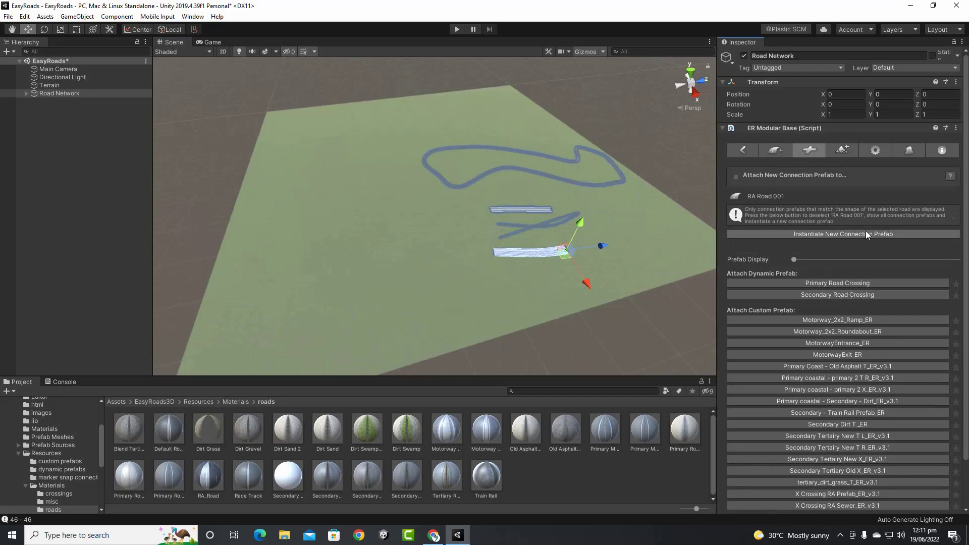
{"action": "scroll", "coordinate": [865, 231], "scroll_direction": "down", "scroll_amount": 3}
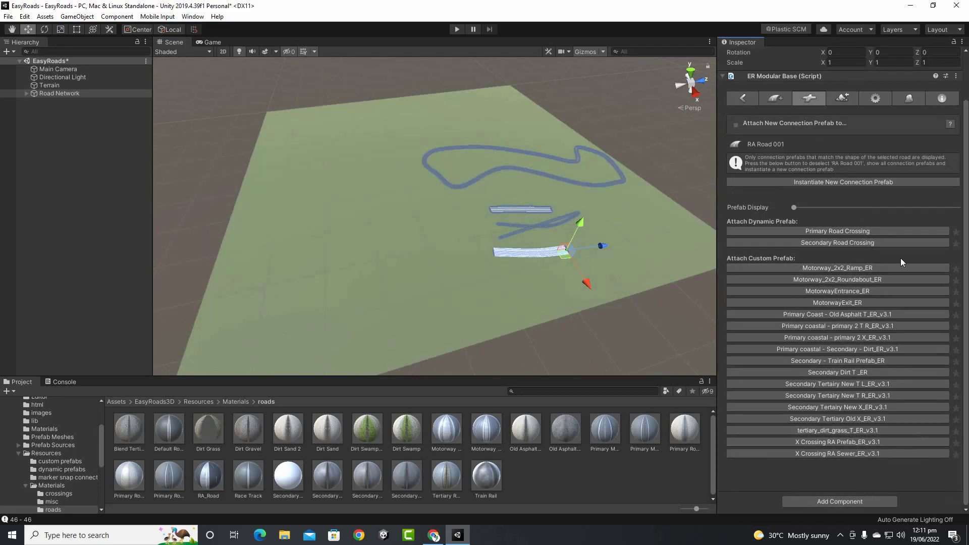
{"action": "left_click", "coordinate": [829, 233]}
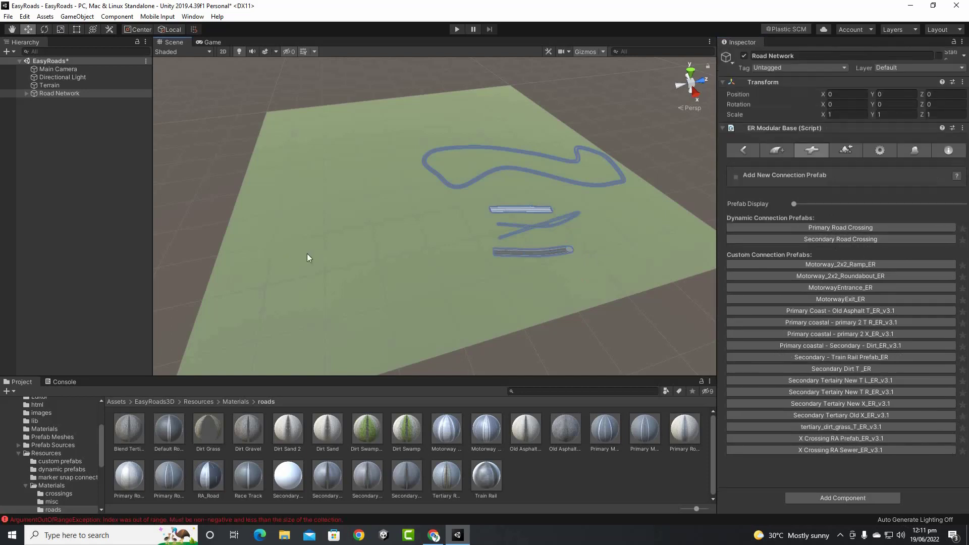
{"action": "scroll", "coordinate": [355, 248], "scroll_direction": "up", "scroll_amount": 3}
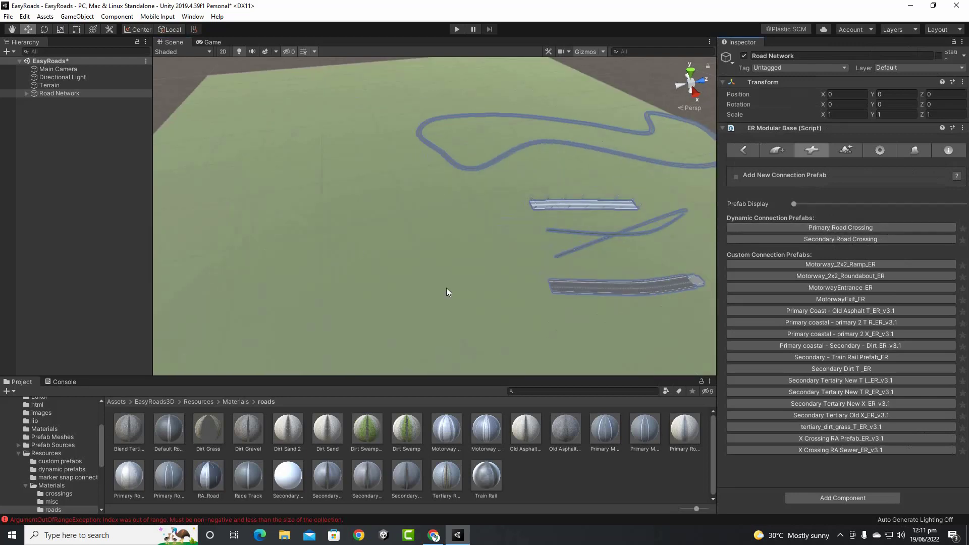
{"action": "left_click", "coordinate": [308, 280]}
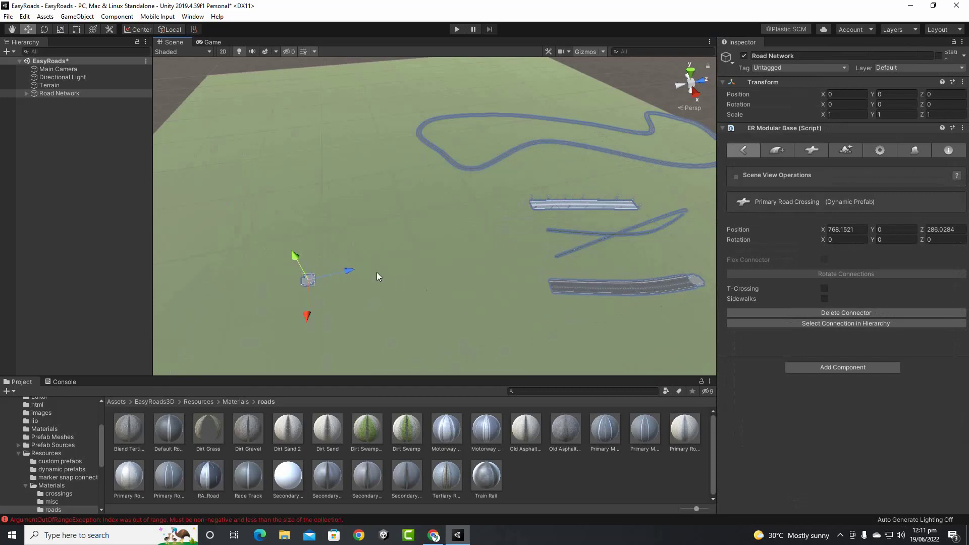
{"action": "scroll", "coordinate": [383, 271], "scroll_direction": "up", "scroll_amount": 3}
{"action": "middle_click_drag", "start_coordinate": [399, 269], "coordinate": [472, 232]}
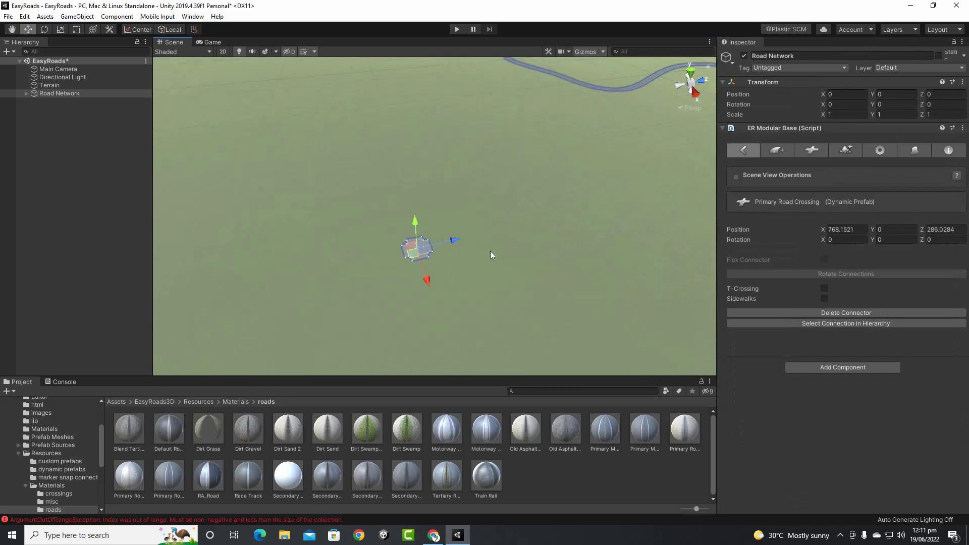
{"action": "scroll", "coordinate": [490, 250], "scroll_direction": "up", "scroll_amount": 3}
{"action": "key", "text": "f"}
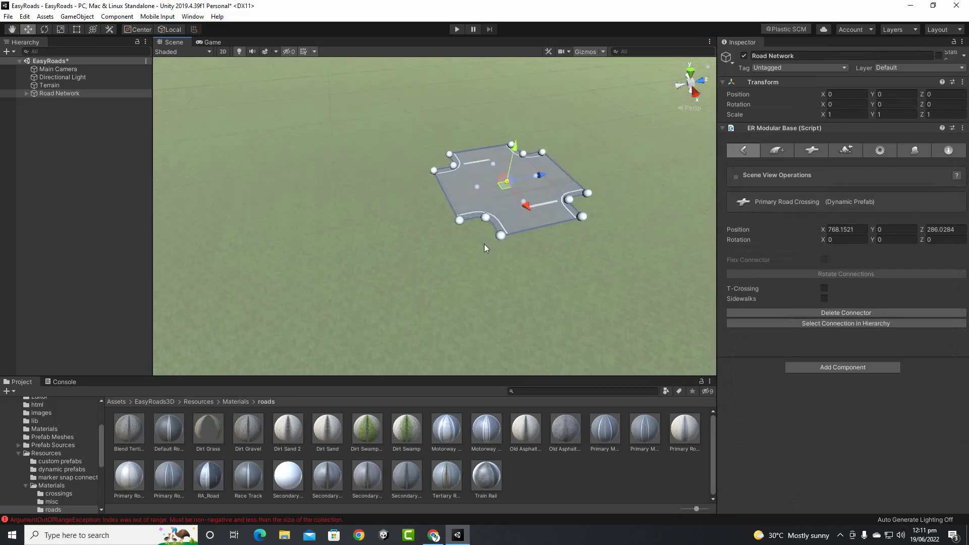
{"action": "scroll", "coordinate": [498, 199], "scroll_direction": "down", "scroll_amount": 5}
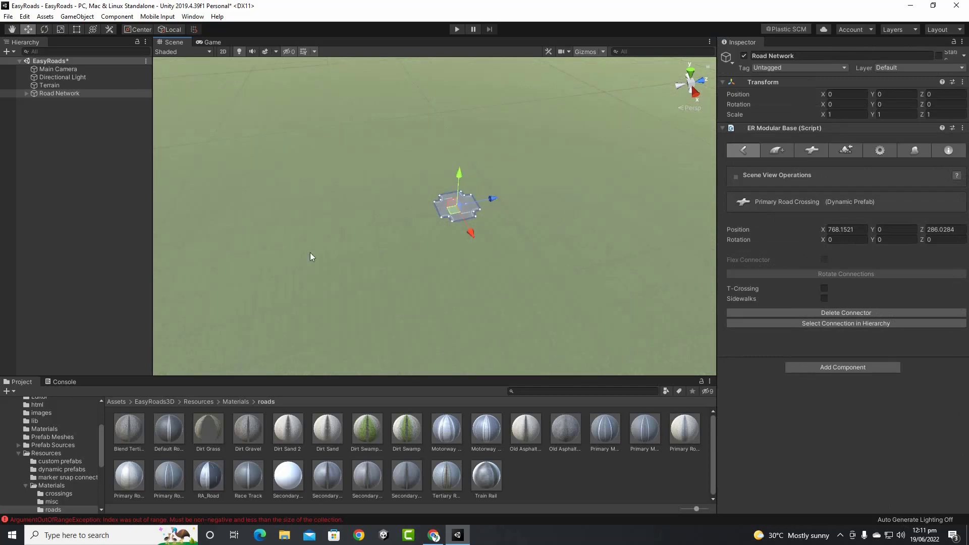
Place four more Primary Road Crossings around the terrain in a rough grid
{"action": "left_click", "coordinate": [260, 239]}
{"action": "left_click", "coordinate": [366, 137], "text": "shift"}
{"action": "left_click", "coordinate": [494, 134], "text": "shift"}
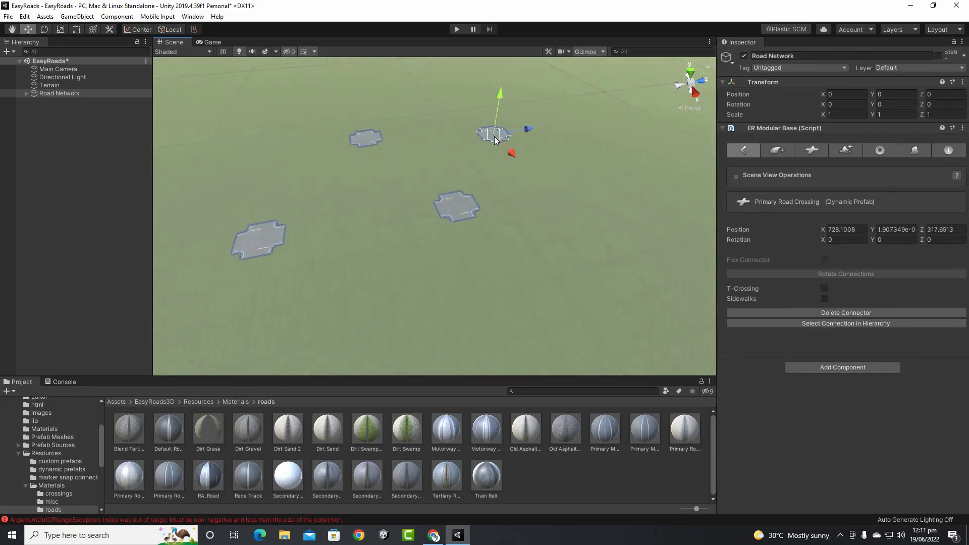
{"action": "left_click", "coordinate": [252, 151], "text": "shift"}
{"action": "scroll", "coordinate": [455, 228], "scroll_direction": "up", "scroll_amount": 6}
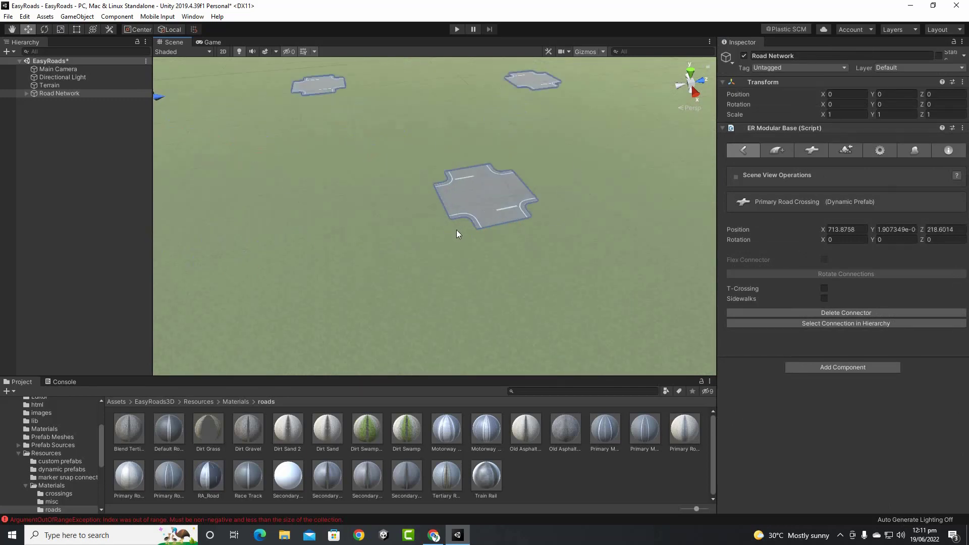
{"action": "middle_click_drag", "start_coordinate": [486, 207], "coordinate": [470, 251]}
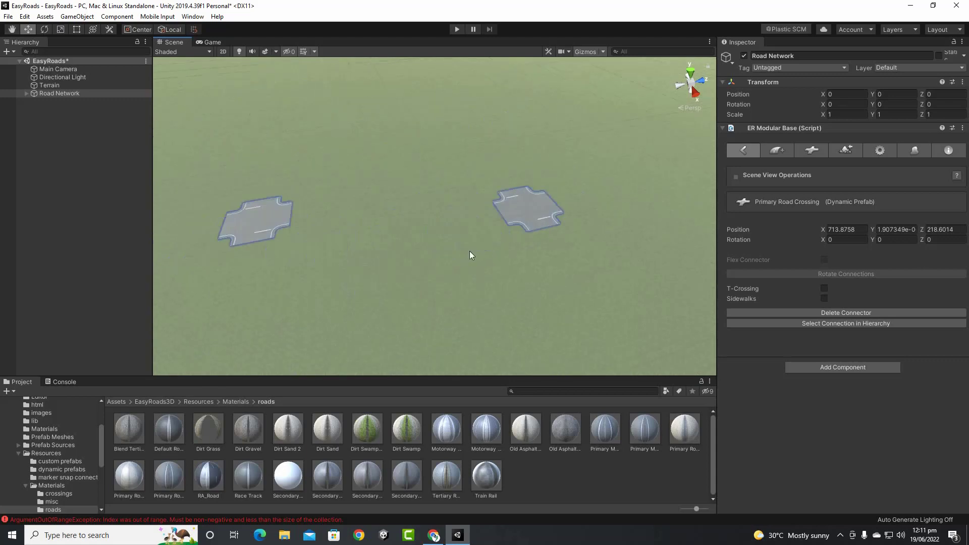
Place a Secondary Road Crossing on the terrain
{"action": "left_click", "coordinate": [820, 154]}
{"action": "left_click", "coordinate": [863, 241]}
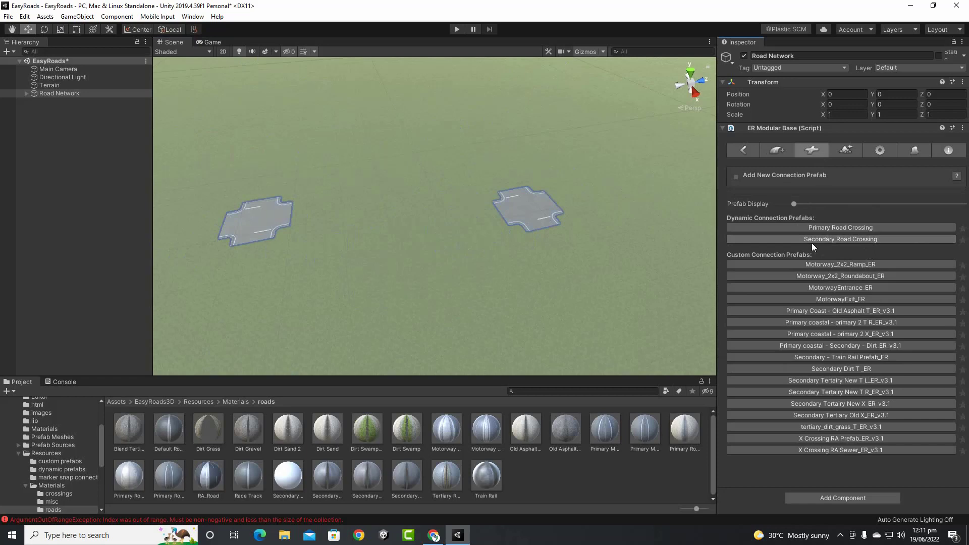
{"action": "scroll", "coordinate": [454, 249], "scroll_direction": "down", "scroll_amount": 4}
{"action": "left_click", "coordinate": [519, 266]}
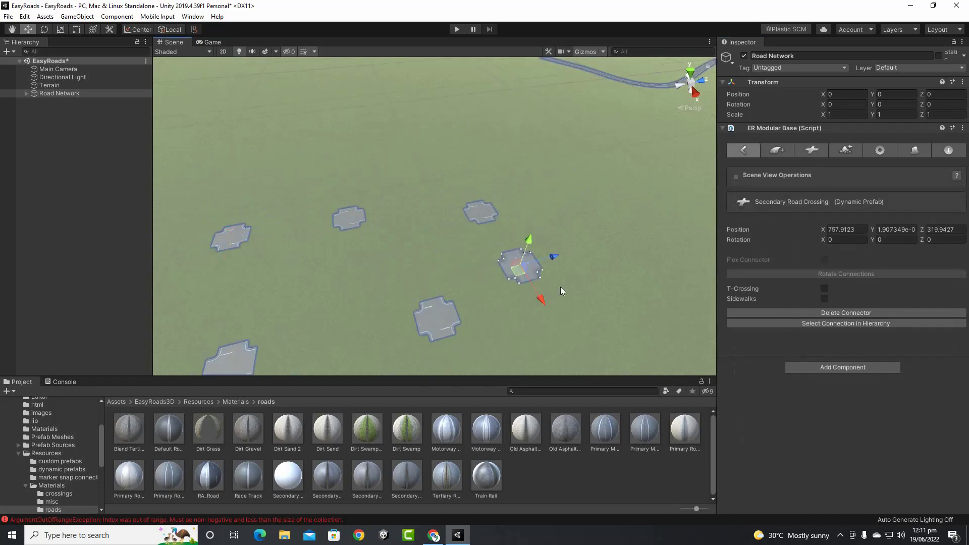
{"action": "scroll", "coordinate": [560, 287], "scroll_direction": "up", "scroll_amount": 8}
{"action": "middle_click_drag", "start_coordinate": [559, 286], "coordinate": [520, 260]}
{"action": "scroll", "coordinate": [479, 274], "scroll_direction": "down", "scroll_amount": 3}
Place two Motorway_2x2_Ramp_ER connections on clear terrain
{"action": "left_click", "coordinate": [819, 151]}
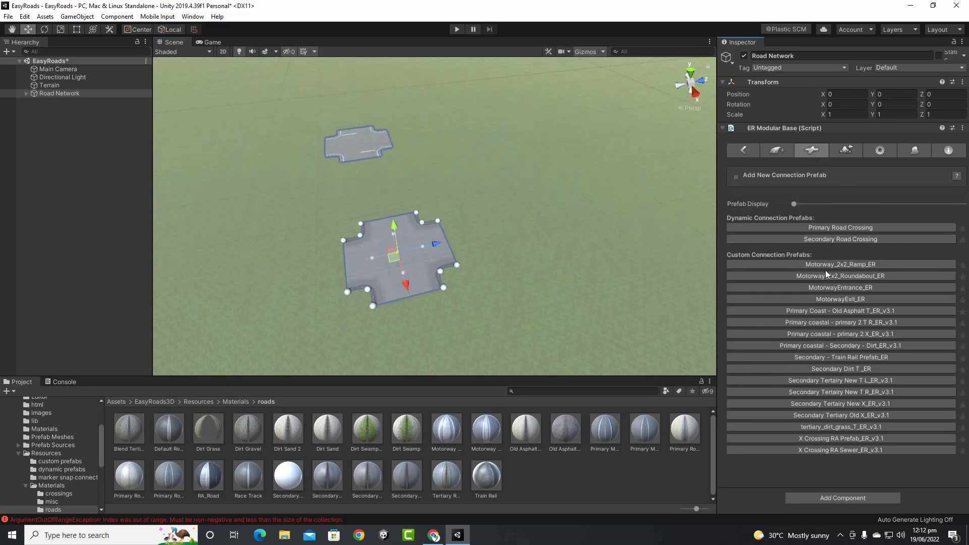
{"action": "middle_click_drag", "start_coordinate": [644, 253], "coordinate": [449, 275]}
{"action": "scroll", "coordinate": [444, 269], "scroll_direction": "up", "scroll_amount": 2}
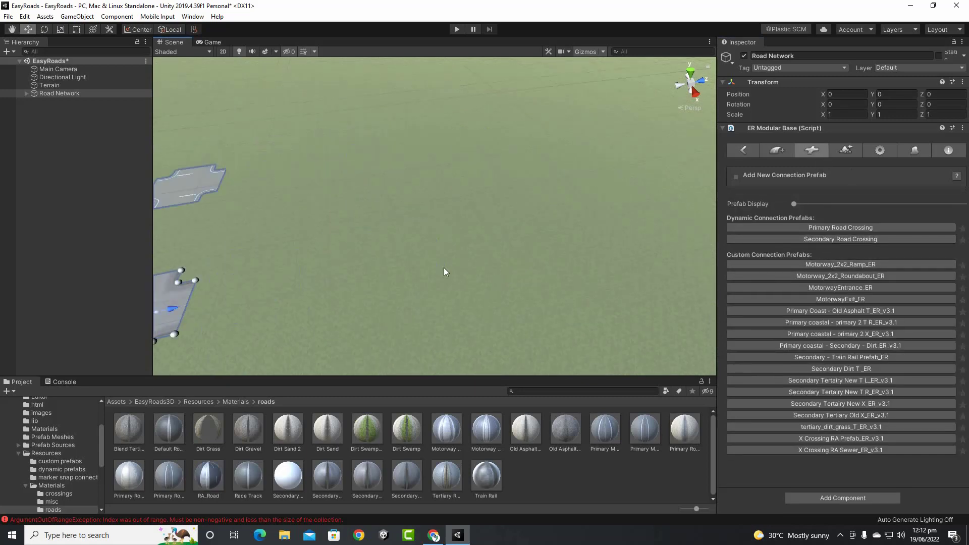
{"action": "left_click", "coordinate": [411, 251], "text": "shift"}
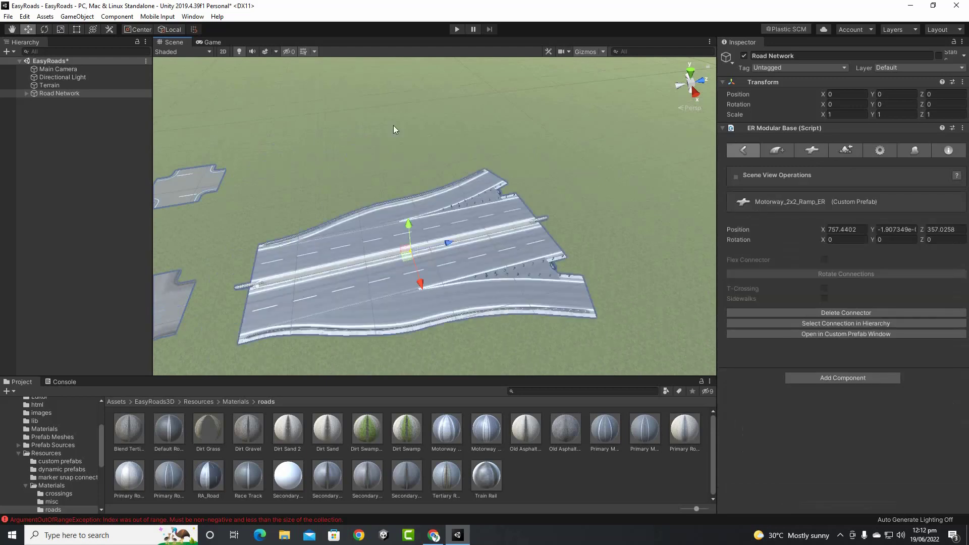
{"action": "middle_click_drag", "start_coordinate": [393, 125], "coordinate": [416, 158]}
{"action": "left_click", "coordinate": [421, 153], "text": "shift"}
{"action": "scroll", "coordinate": [499, 198], "scroll_direction": "down", "scroll_amount": 4}
{"action": "scroll", "coordinate": [489, 308], "scroll_direction": "up", "scroll_amount": 2}
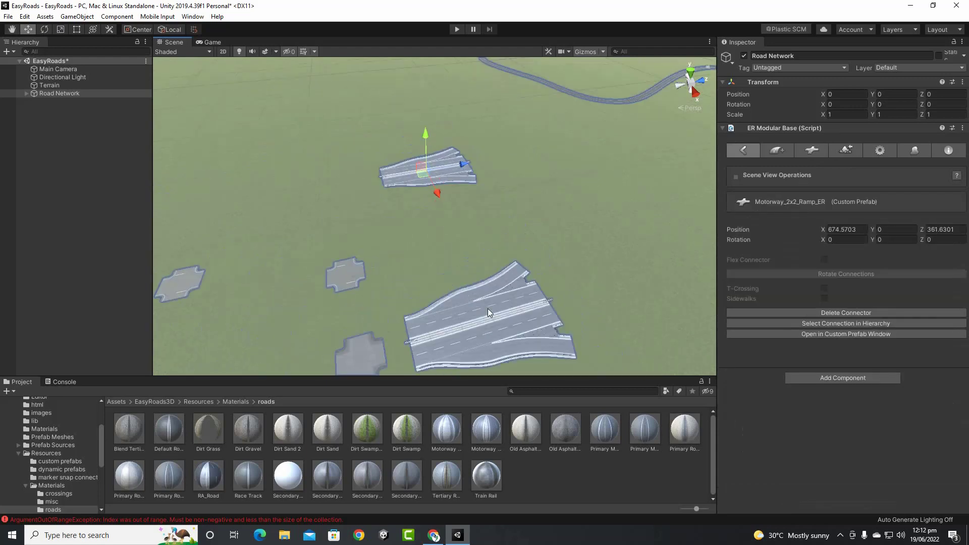
{"action": "scroll", "coordinate": [488, 308], "scroll_direction": "up", "scroll_amount": 5}
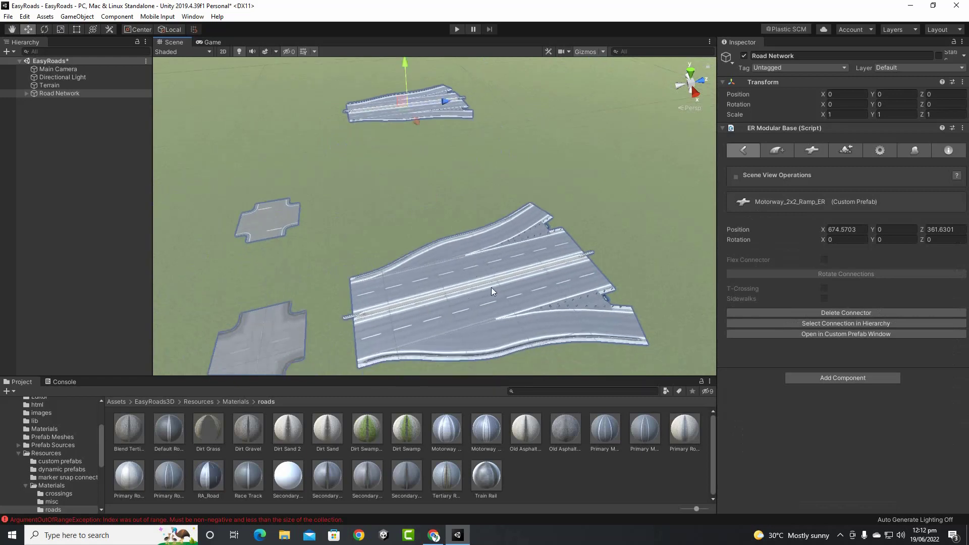
Bring up the connection prefab list again and move the view to empty terrain
{"action": "left_click", "coordinate": [820, 150]}
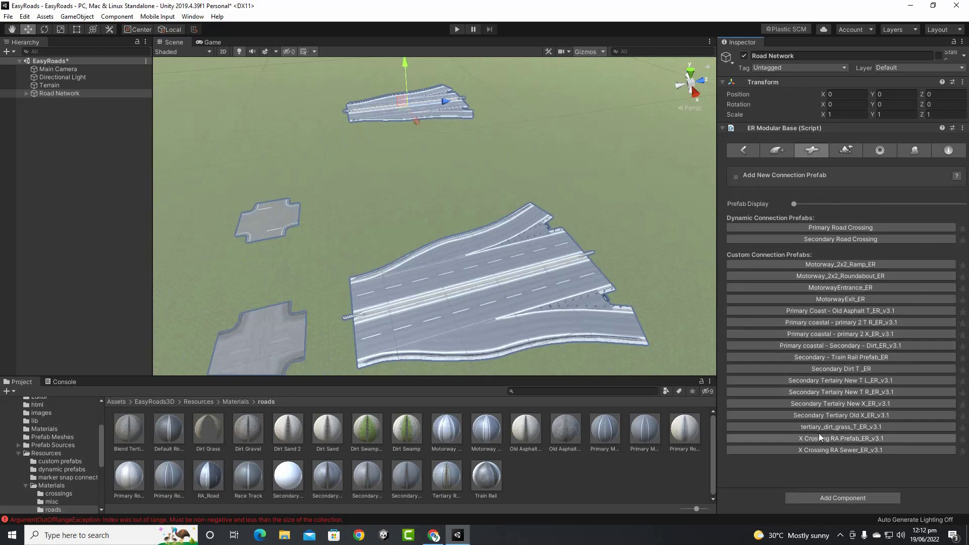
{"action": "scroll", "coordinate": [628, 348], "scroll_direction": "down", "scroll_amount": 2}
{"action": "scroll", "coordinate": [503, 217], "scroll_direction": "down", "scroll_amount": 3}
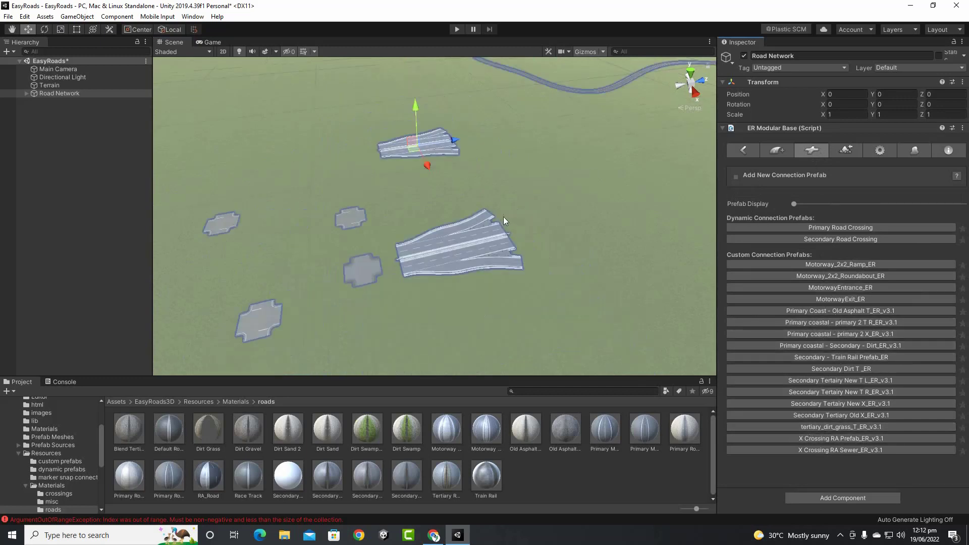
{"action": "middle_click_drag", "start_coordinate": [504, 217], "coordinate": [651, 251]}
Place a tertiary_dirt_grass_T_ER_v3.1 connection on the terrain
{"action": "left_click", "coordinate": [489, 256]}
{"action": "scroll", "coordinate": [501, 257], "scroll_direction": "up", "scroll_amount": 6}
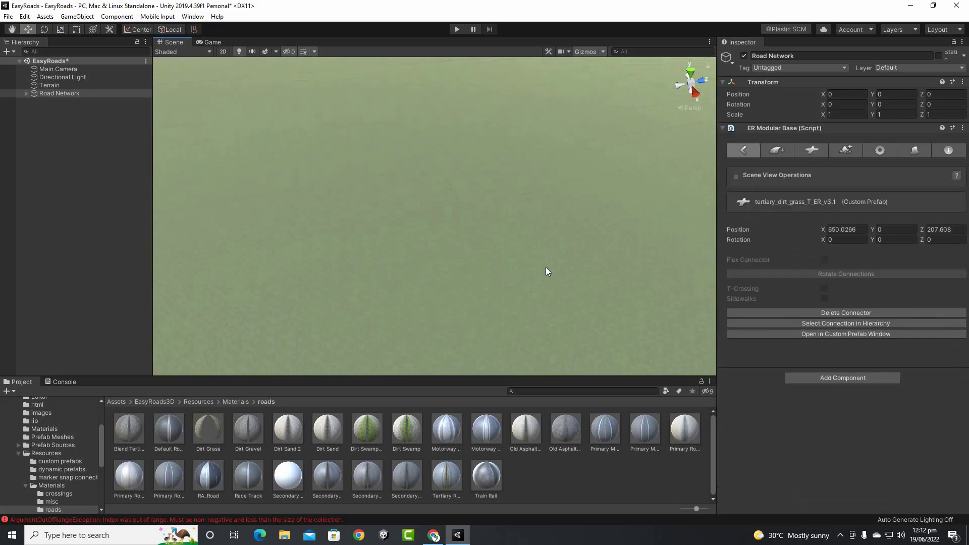
{"action": "middle_click_drag", "start_coordinate": [546, 268], "coordinate": [486, 226]}
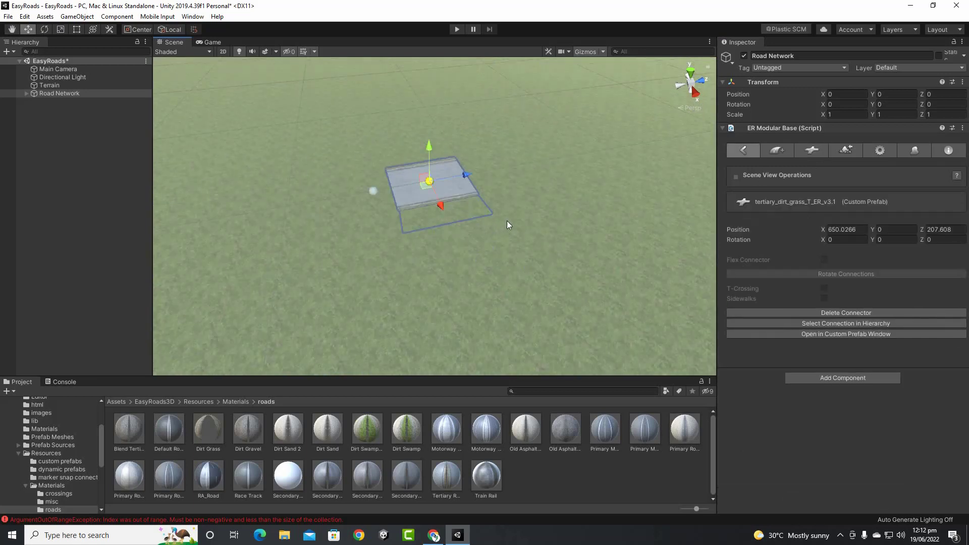
{"action": "scroll", "coordinate": [507, 220], "scroll_direction": "up", "scroll_amount": 7}
{"action": "scroll", "coordinate": [507, 220], "scroll_direction": "down", "scroll_amount": 8}
{"action": "scroll", "coordinate": [507, 220], "scroll_direction": "up", "scroll_amount": 2}
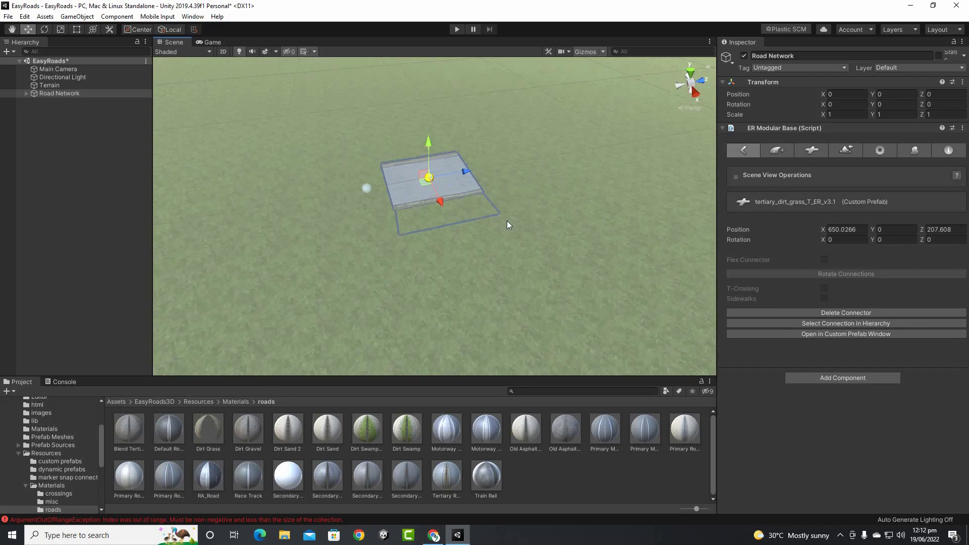
{"action": "scroll", "coordinate": [508, 226], "scroll_direction": "up", "scroll_amount": 1}
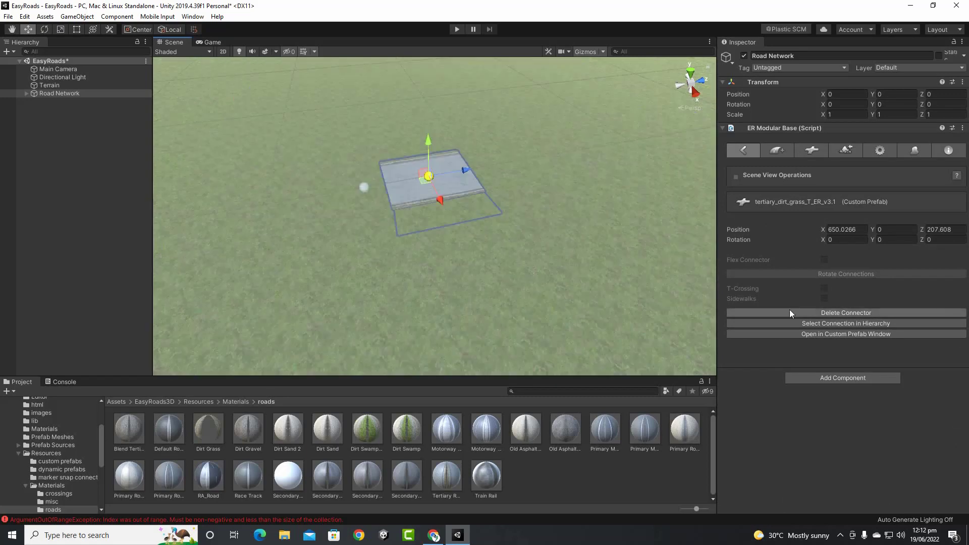
Place an X Crossing RA Prefab_ER_v3.1 at X 656.7899, Z 208.1124
{"action": "left_click", "coordinate": [812, 151]}
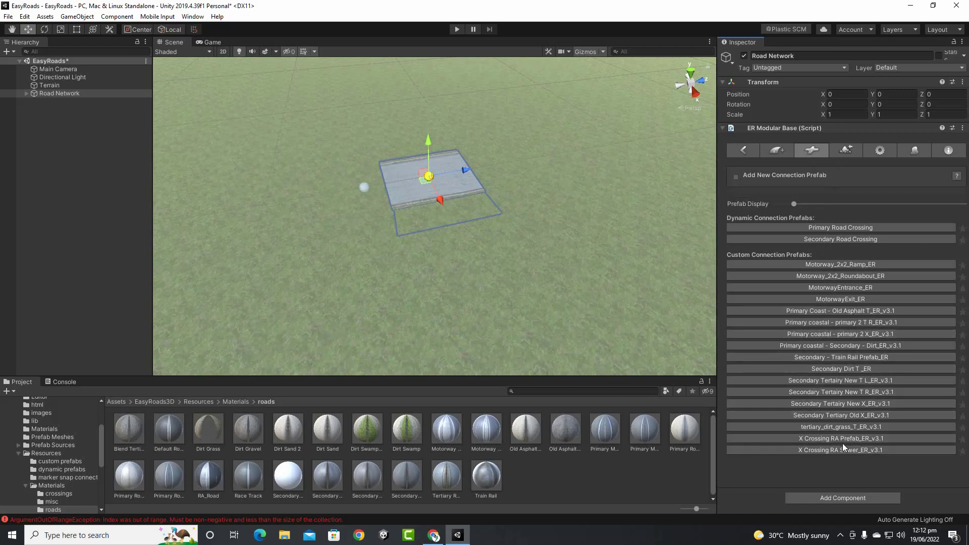
{"action": "left_click", "coordinate": [499, 289], "text": "shift"}
{"action": "scroll", "coordinate": [562, 252], "scroll_direction": "down", "scroll_amount": 2}
{"action": "scroll", "coordinate": [547, 287], "scroll_direction": "up", "scroll_amount": 1}
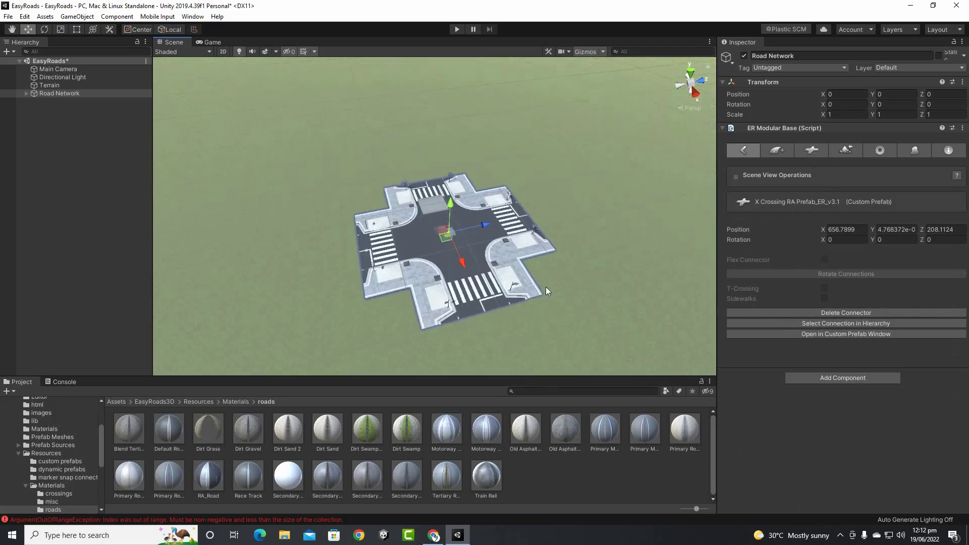
{"action": "middle_click_drag", "start_coordinate": [555, 286], "coordinate": [505, 277]}
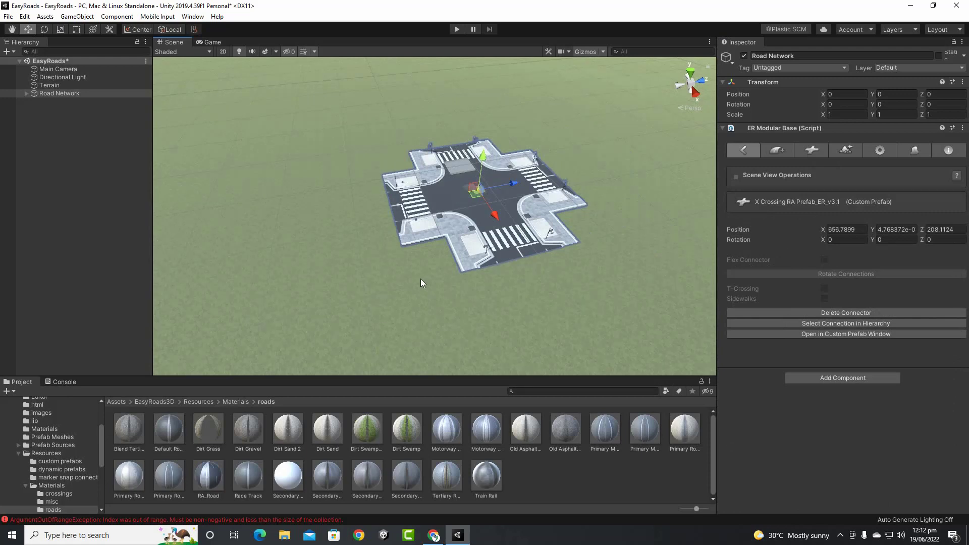
{"action": "left_click", "coordinate": [535, 256]}
{"action": "scroll", "coordinate": [527, 268], "scroll_direction": "down", "scroll_amount": 2}
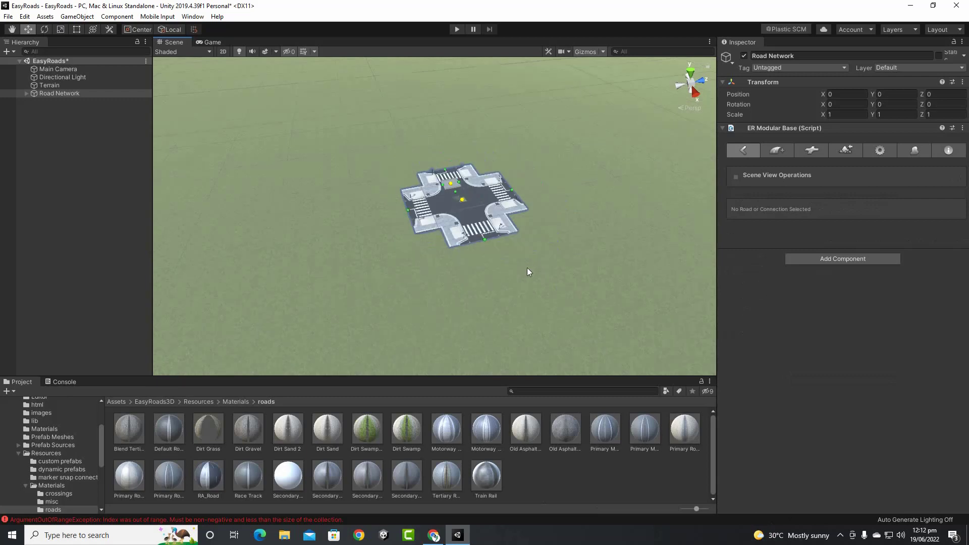
{"action": "scroll", "coordinate": [527, 268], "scroll_direction": "down", "scroll_amount": 1}
{"action": "scroll", "coordinate": [462, 273], "scroll_direction": "down", "scroll_amount": 3}
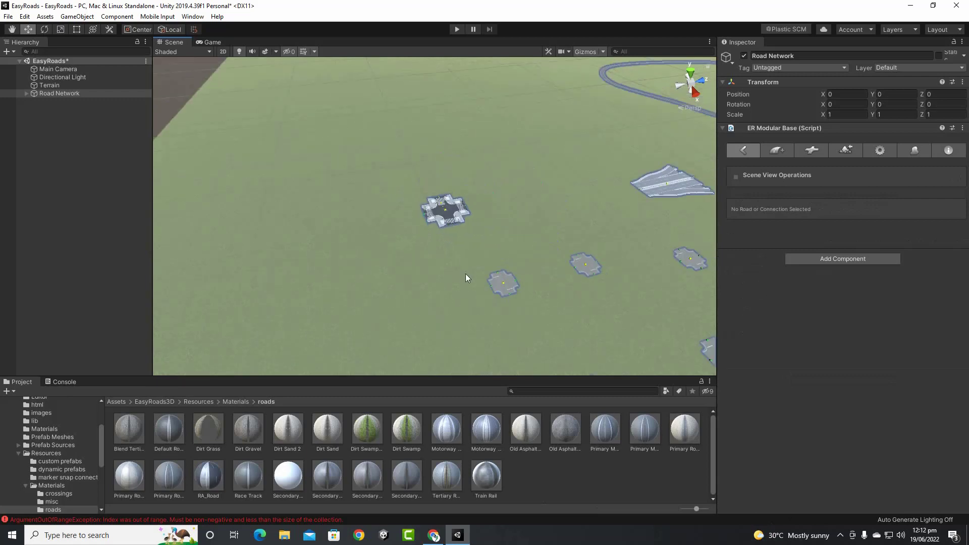
{"action": "left_click_drag", "start_coordinate": [376, 157], "coordinate": [635, 316]}
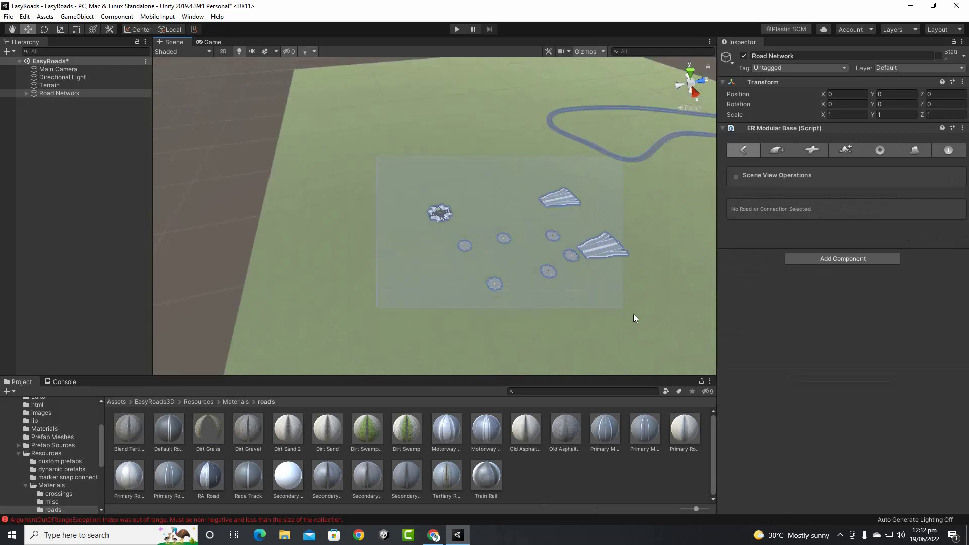
{"action": "key", "text": "Delete"}
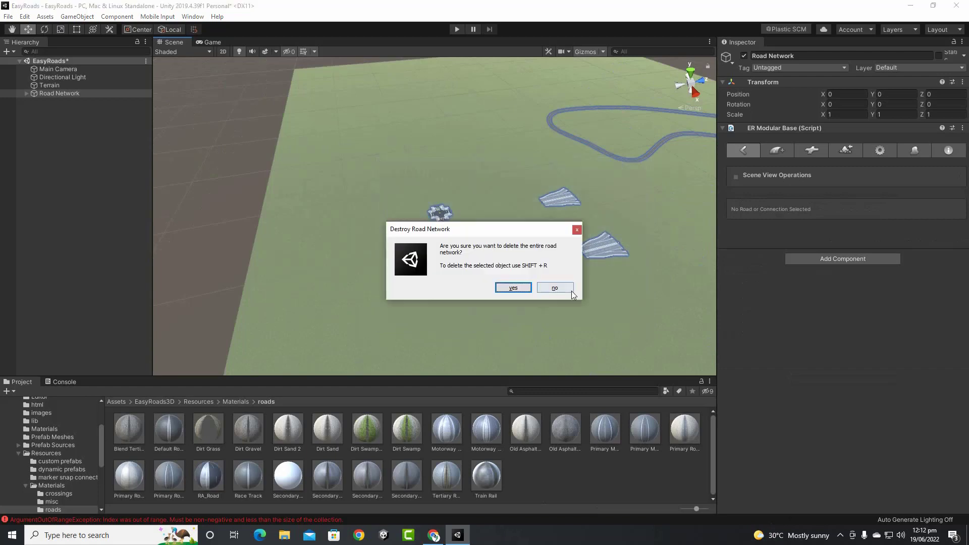
{"action": "left_click", "coordinate": [544, 289]}
{"action": "scroll", "coordinate": [435, 212], "scroll_direction": "up", "scroll_amount": 6}
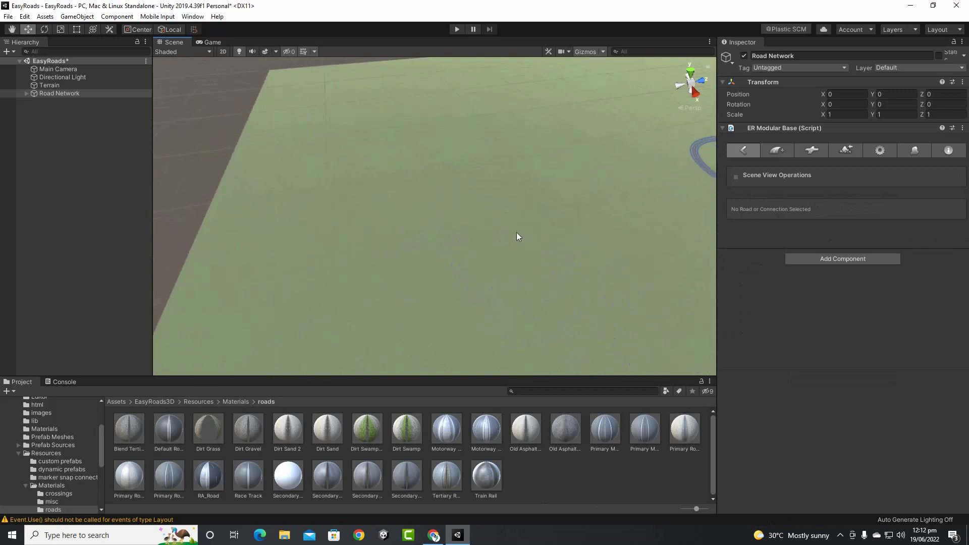
{"action": "middle_click_drag", "start_coordinate": [540, 231], "coordinate": [586, 275]}
{"action": "right_click_drag", "start_coordinate": [640, 275], "coordinate": [603, 278]}
{"action": "middle_click_drag", "start_coordinate": [493, 265], "coordinate": [475, 288]}
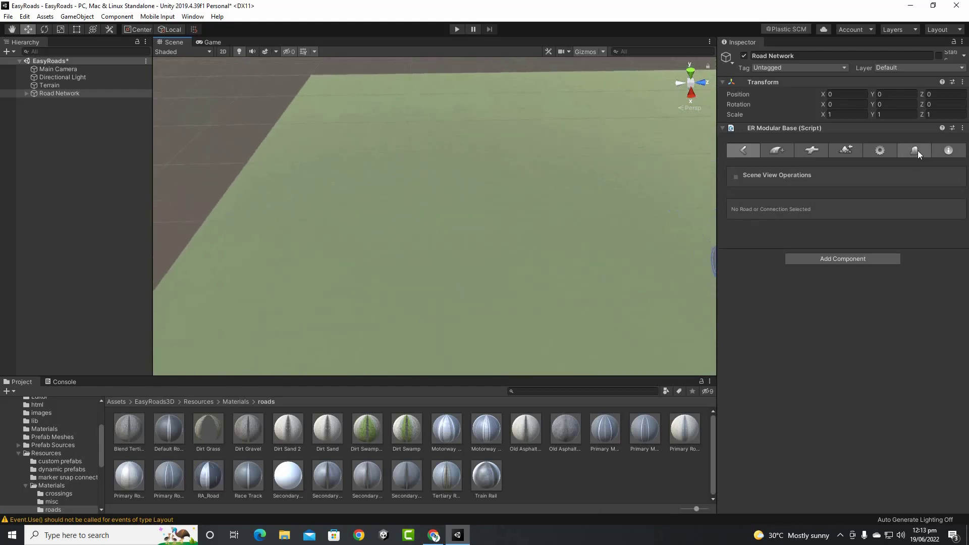
In the Road Network settings, expand Grid Control and tick Global Grid Active
{"action": "left_click", "coordinate": [883, 150]}
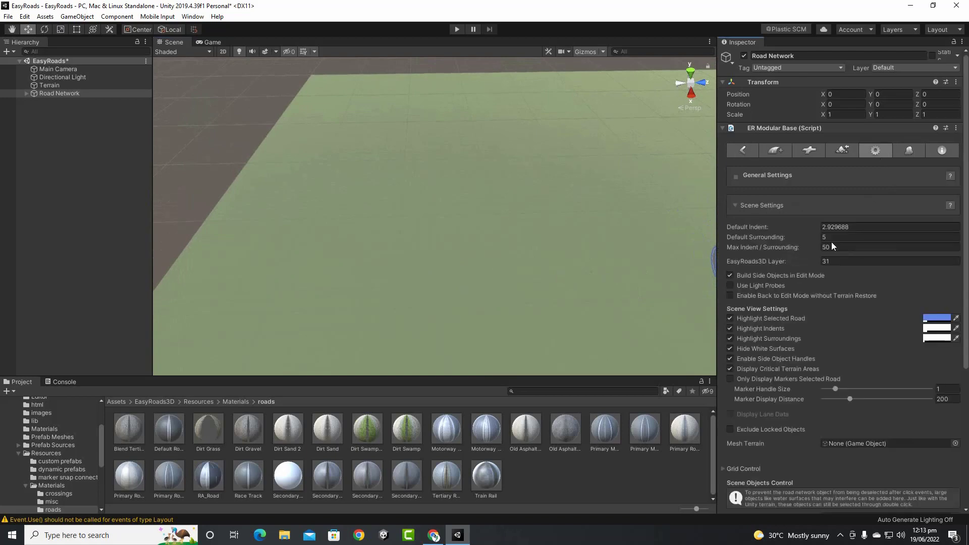
{"action": "scroll", "coordinate": [774, 293], "scroll_direction": "down", "scroll_amount": 5}
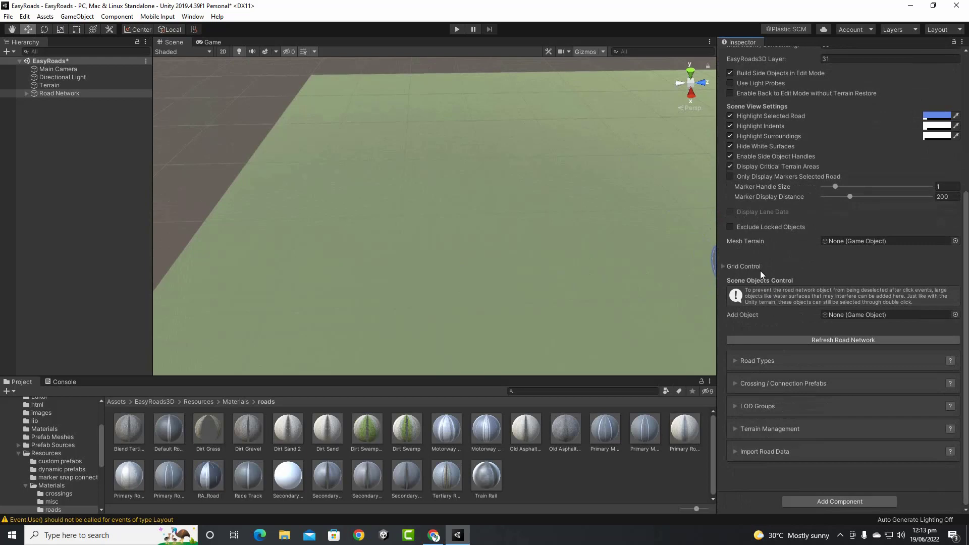
{"action": "left_click", "coordinate": [726, 267]}
{"action": "left_click", "coordinate": [823, 286]}
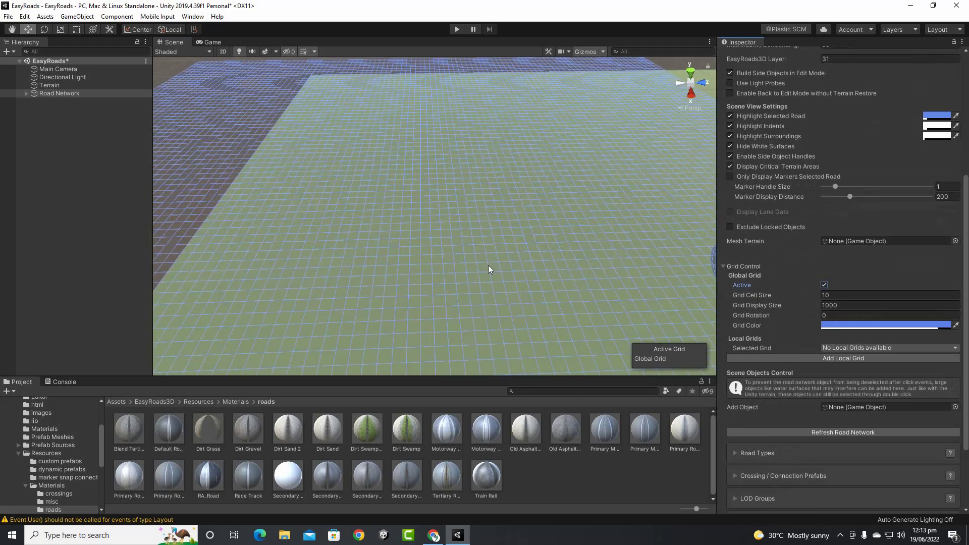
{"action": "scroll", "coordinate": [488, 265], "scroll_direction": "up", "scroll_amount": 5}
Orbit and pan the Scene view to see the 10-unit blue grid and the curved road
{"action": "right_click_drag", "start_coordinate": [495, 232], "coordinate": [498, 257]}
{"action": "scroll", "coordinate": [509, 227], "scroll_direction": "down", "scroll_amount": 2}
{"action": "middle_click_drag", "start_coordinate": [522, 223], "coordinate": [472, 270]}
{"action": "scroll", "coordinate": [459, 291], "scroll_direction": "down", "scroll_amount": 4}
{"action": "left_click_drag", "start_coordinate": [531, 280], "coordinate": [510, 313], "text": "alt"}
{"action": "middle_click_drag", "start_coordinate": [545, 161], "coordinate": [359, 350]}
{"action": "left_click_drag", "start_coordinate": [395, 289], "coordinate": [427, 265], "text": "alt"}
{"action": "middle_click_drag", "start_coordinate": [432, 289], "coordinate": [455, 207]}
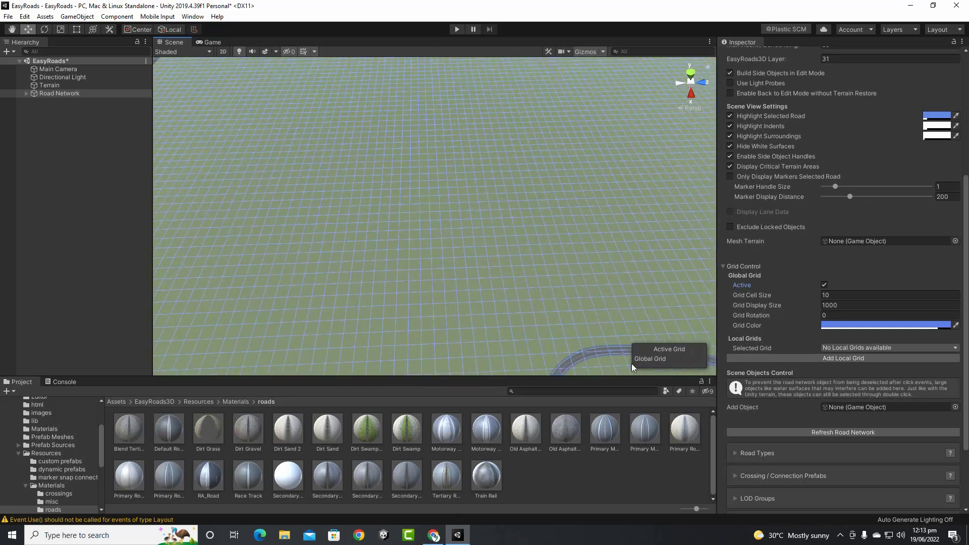
{"action": "scroll", "coordinate": [806, 260], "scroll_direction": "up", "scroll_amount": 8}
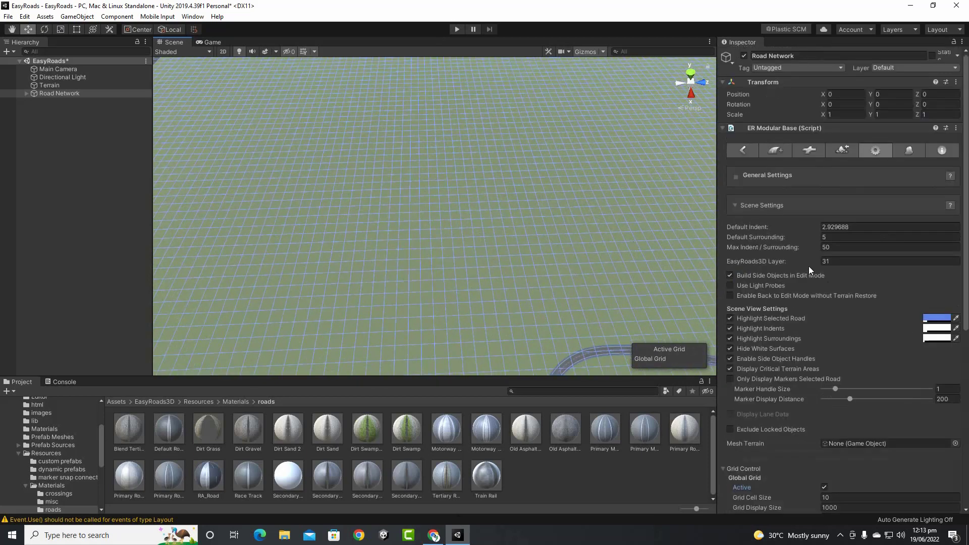
Place four X Crossing RA Prefab_ER_v3.1 crossings at rectangle corners, the last at X 380, Z 250
{"action": "left_click", "coordinate": [815, 151]}
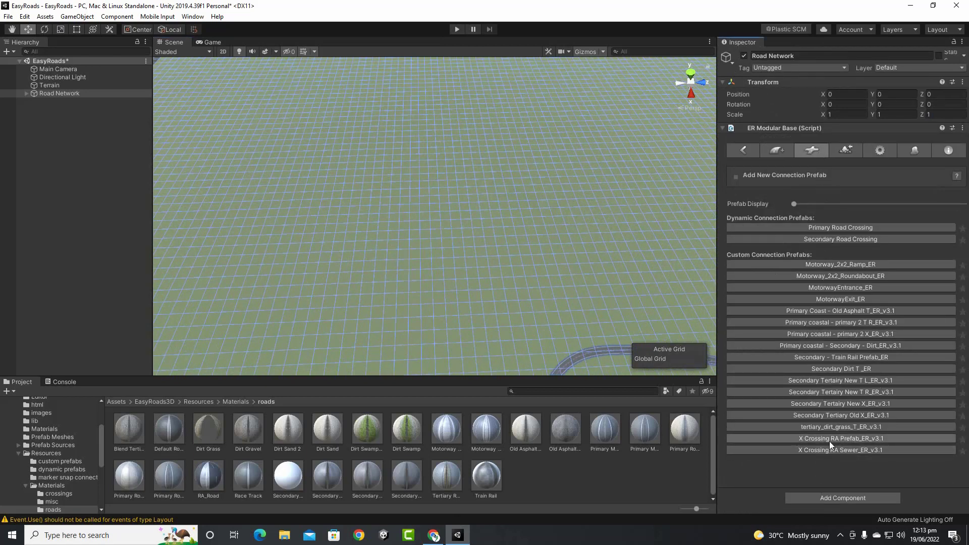
{"action": "left_click", "coordinate": [276, 184], "text": "shift"}
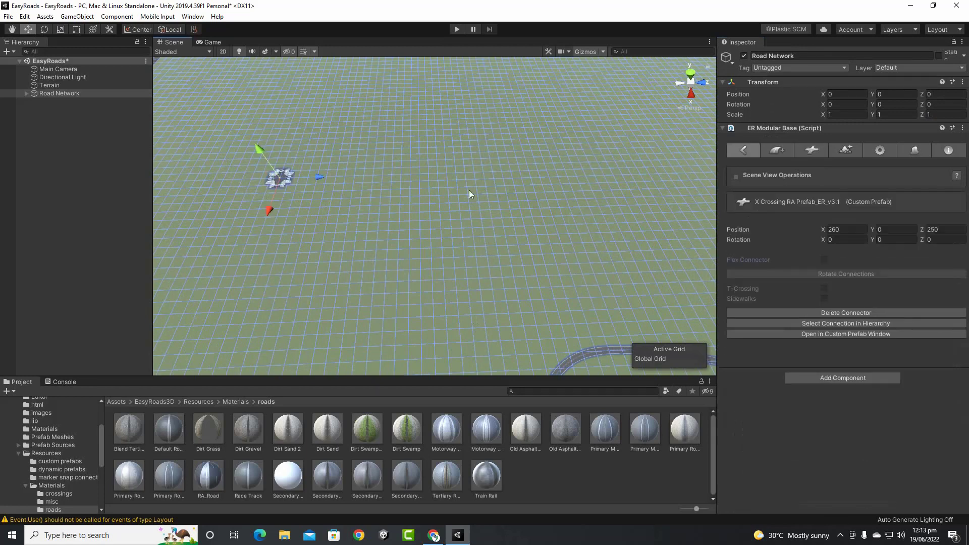
{"action": "left_click", "coordinate": [490, 176], "text": "shift"}
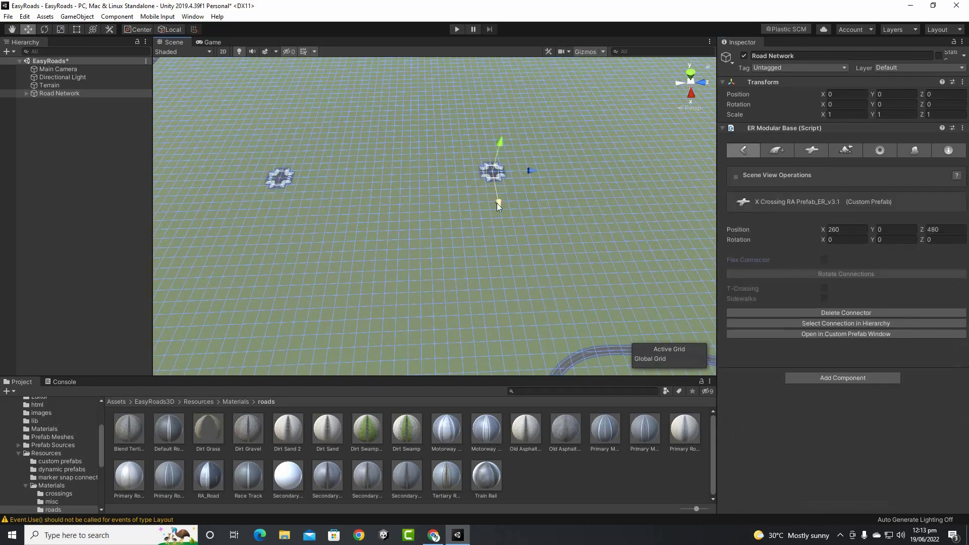
{"action": "left_click", "coordinate": [513, 283], "text": "shift"}
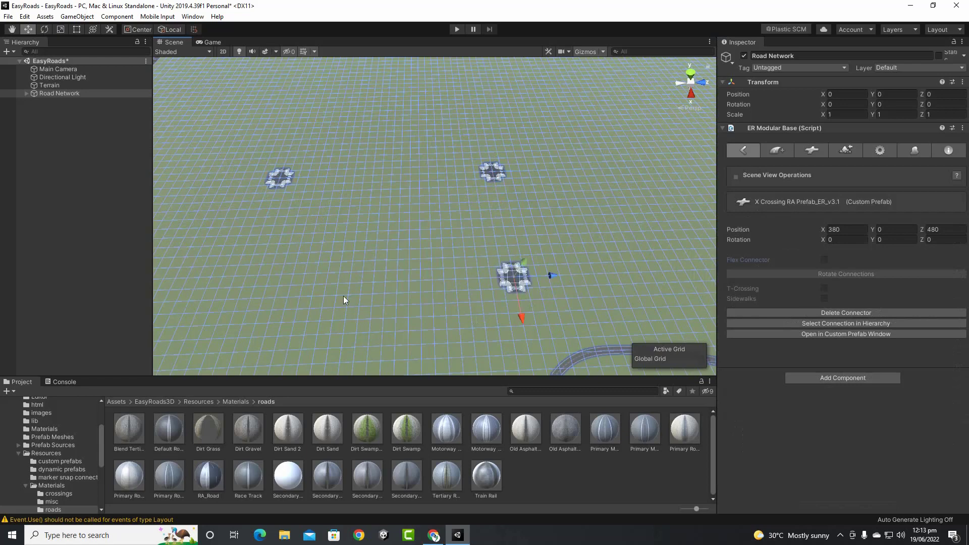
{"action": "left_click", "coordinate": [247, 291], "text": "shift"}
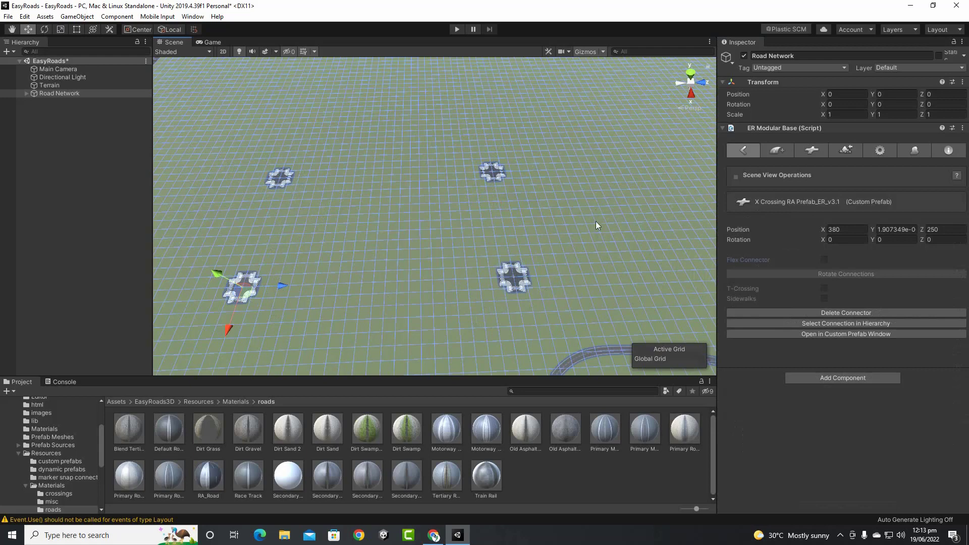
{"action": "scroll", "coordinate": [527, 256], "scroll_direction": "down", "scroll_amount": 3}
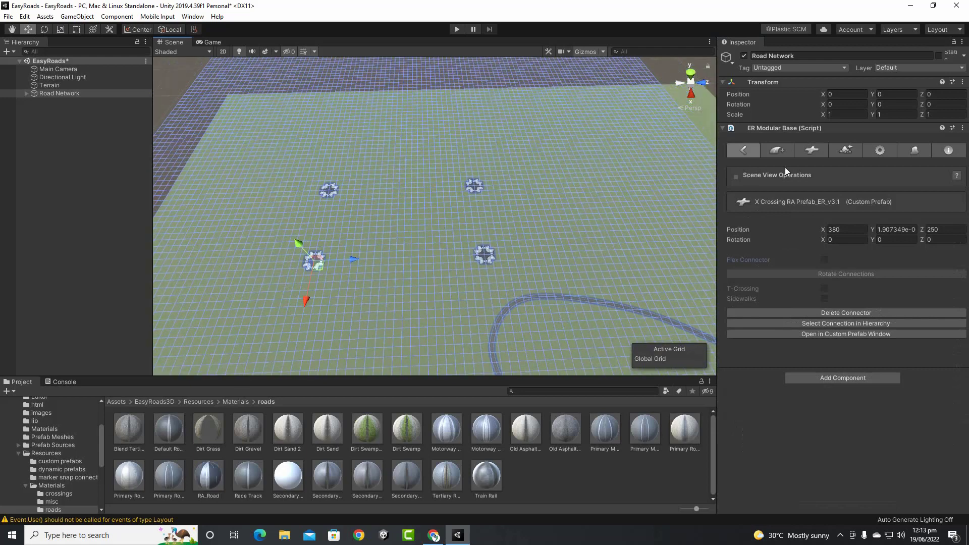
Untick Global Grid Active and collapse the Grid Control settings
{"action": "left_click", "coordinate": [881, 151]}
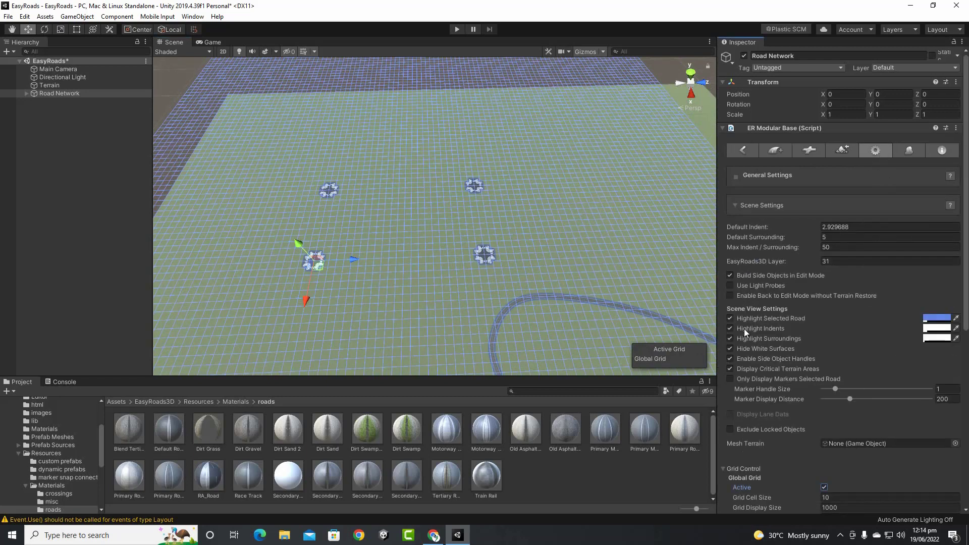
{"action": "scroll", "coordinate": [832, 382], "scroll_direction": "down", "scroll_amount": 5}
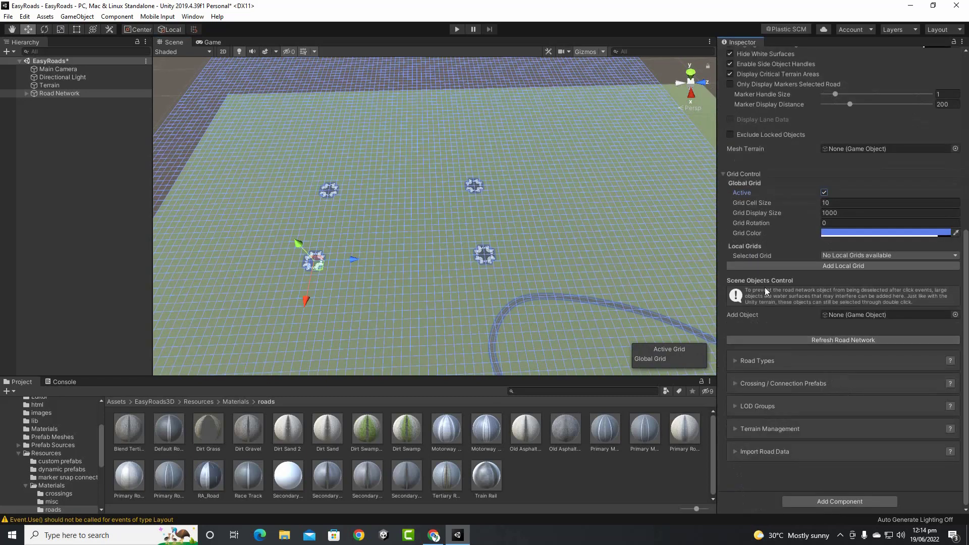
{"action": "left_click", "coordinate": [825, 192]}
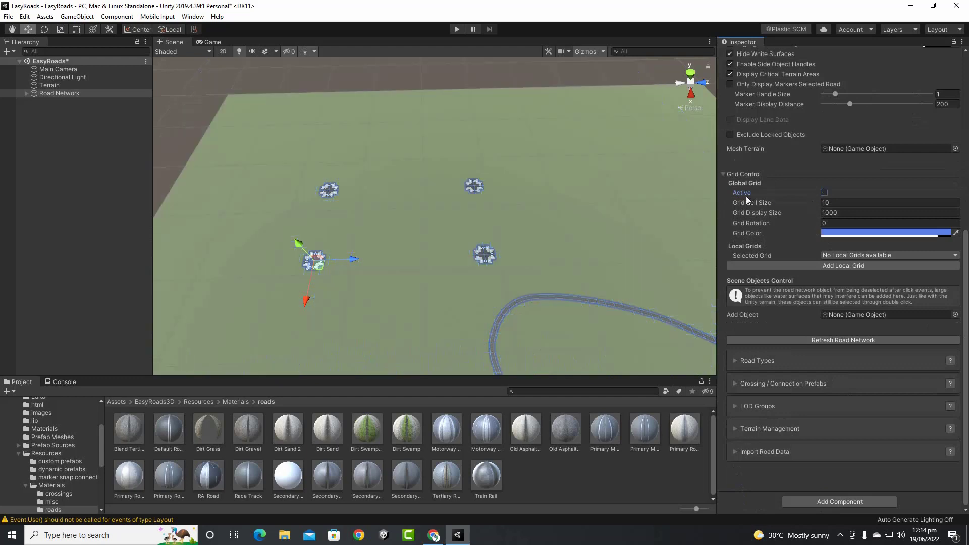
{"action": "left_click", "coordinate": [725, 176]}
{"action": "scroll", "coordinate": [483, 227], "scroll_direction": "up", "scroll_amount": 3}
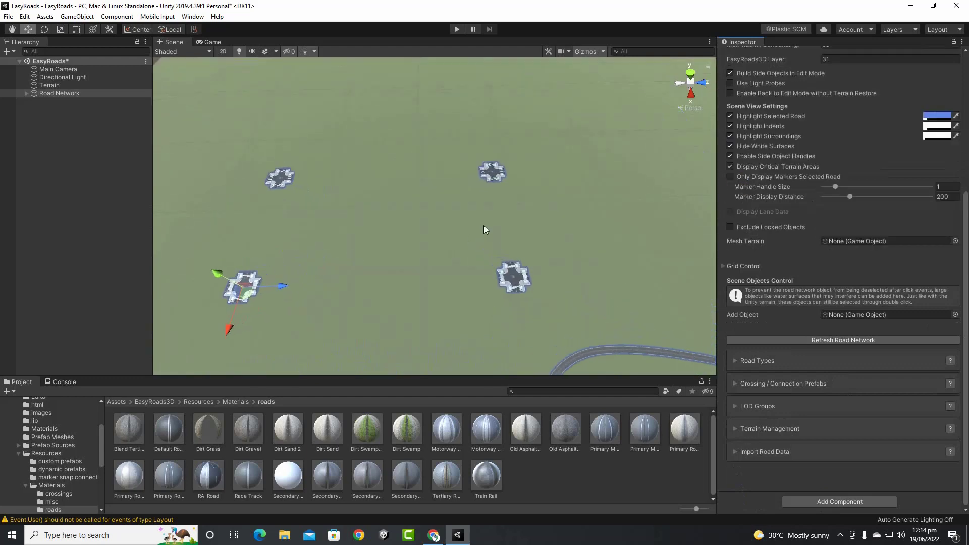
{"action": "scroll", "coordinate": [488, 220], "scroll_direction": "up", "scroll_amount": 2}
Deselect the bottom-left crossing and select the right-hand crossing to edit its connections
{"action": "left_click", "coordinate": [506, 207]}
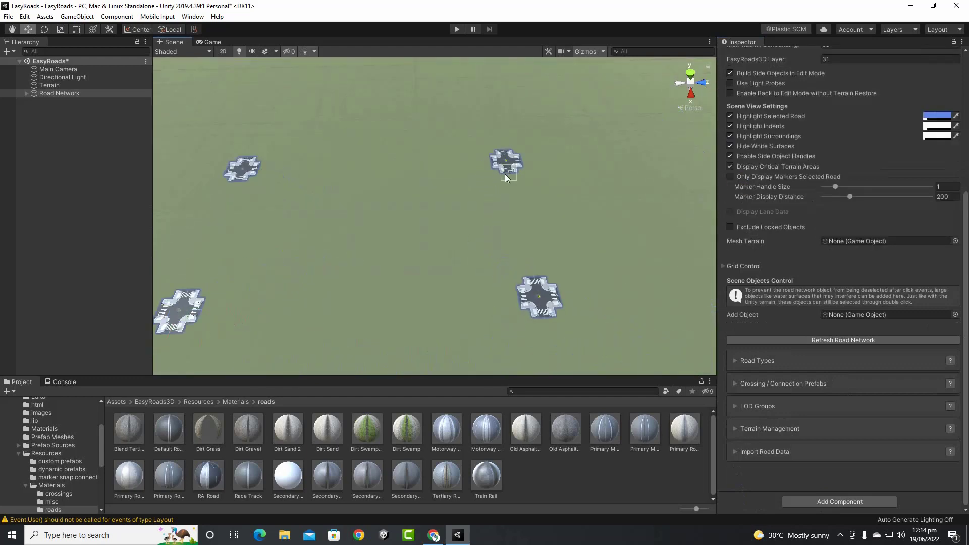
{"action": "left_click_drag", "start_coordinate": [468, 222], "coordinate": [570, 242], "text": "alt"}
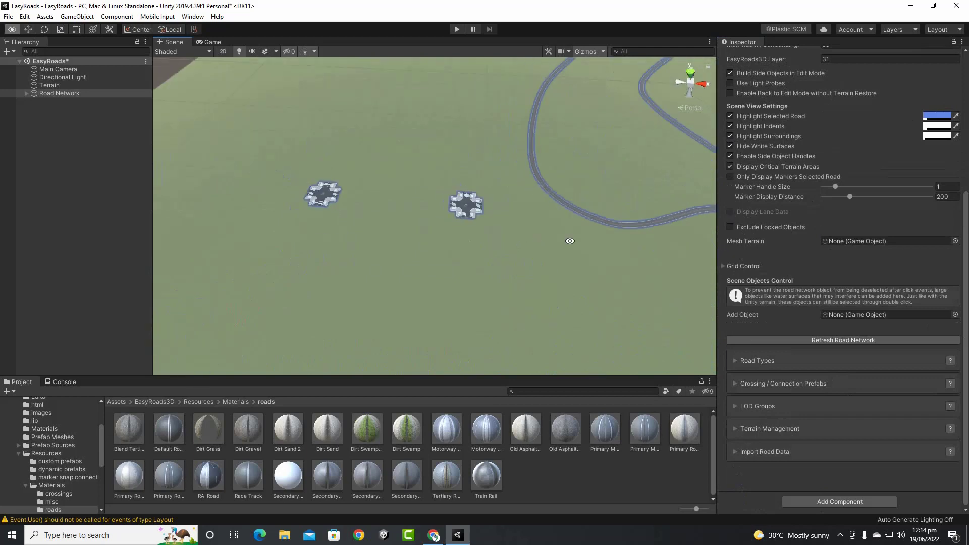
{"action": "scroll", "coordinate": [419, 232], "scroll_direction": "up", "scroll_amount": 2}
{"action": "scroll", "coordinate": [440, 221], "scroll_direction": "up", "scroll_amount": 4}
{"action": "middle_click_drag", "start_coordinate": [497, 197], "coordinate": [626, 262]}
{"action": "scroll", "coordinate": [426, 237], "scroll_direction": "up", "scroll_amount": 3}
{"action": "scroll", "coordinate": [426, 241], "scroll_direction": "up", "scroll_amount": 5}
{"action": "left_click", "coordinate": [558, 237]}
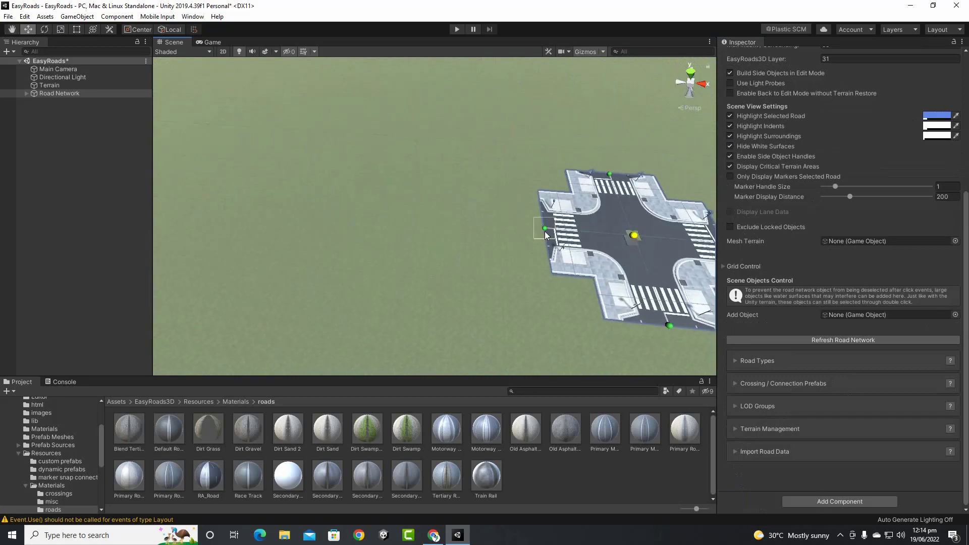
Drag a new road from the right crossing's connection node and attach it to the left crossing
{"action": "left_click_drag", "start_coordinate": [544, 231], "coordinate": [334, 258]}
{"action": "scroll", "coordinate": [321, 244], "scroll_direction": "down", "scroll_amount": 10}
{"action": "middle_click_drag", "start_coordinate": [331, 257], "coordinate": [480, 282]}
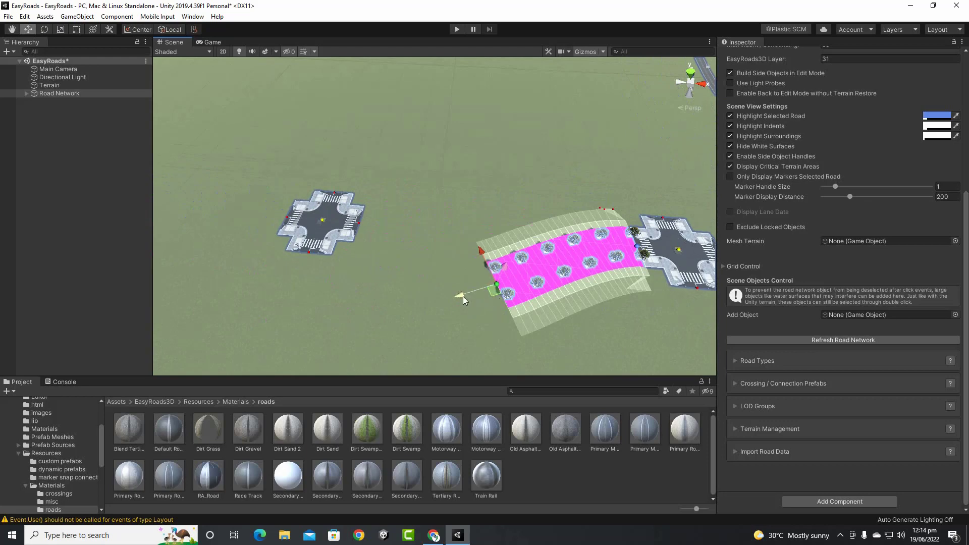
{"action": "mouse_move", "coordinate": [497, 285]}
{"action": "left_mouse_down"}
{"action": "mouse_move", "coordinate": [435, 306]}
{"action": "mouse_move", "coordinate": [388, 277]}
{"action": "mouse_move", "coordinate": [362, 228]}
{"action": "left_mouse_up"}
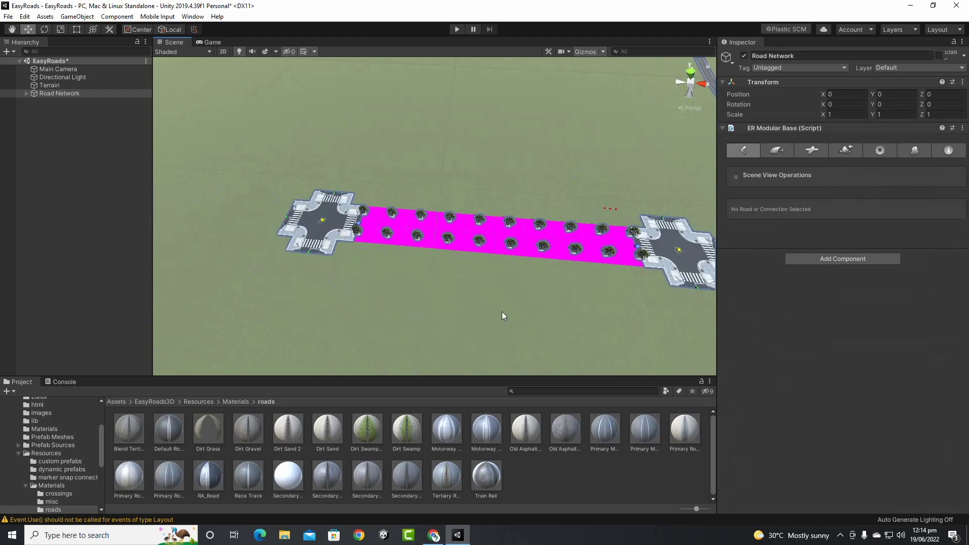
Inspect the tree-lined RA Road 002 and select it to view its 93.76 m settings
{"action": "scroll", "coordinate": [502, 313], "scroll_direction": "up", "scroll_amount": 10}
{"action": "middle_click_drag", "start_coordinate": [503, 314], "coordinate": [256, 260]}
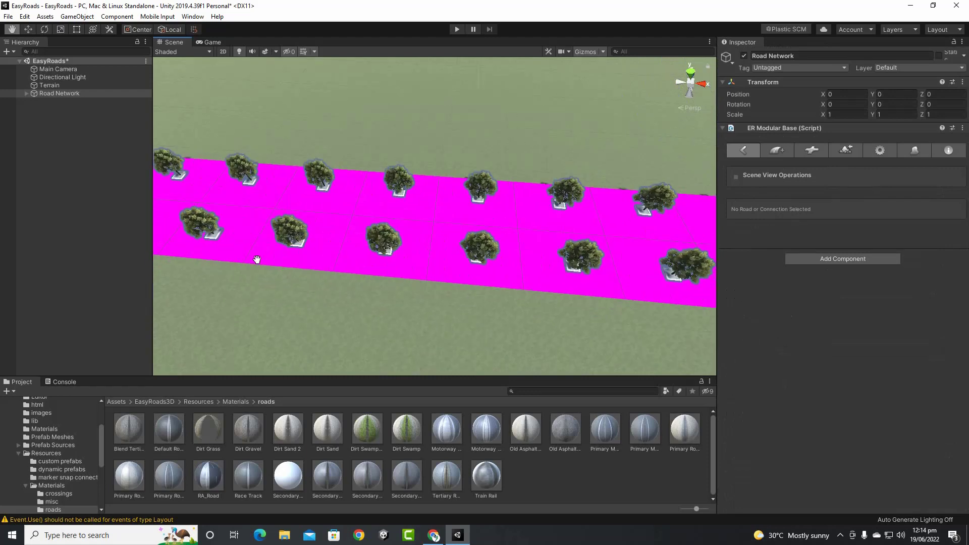
{"action": "scroll", "coordinate": [514, 247], "scroll_direction": "up", "scroll_amount": 6}
{"action": "scroll", "coordinate": [514, 247], "scroll_direction": "up", "scroll_amount": 4}
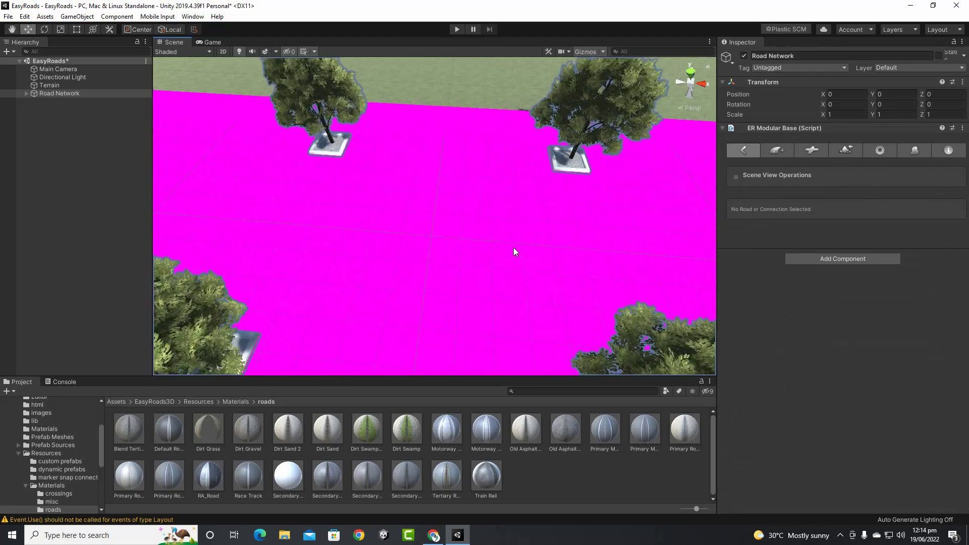
{"action": "middle_click_drag", "start_coordinate": [517, 252], "coordinate": [489, 210]}
{"action": "scroll", "coordinate": [493, 230], "scroll_direction": "down", "scroll_amount": 8}
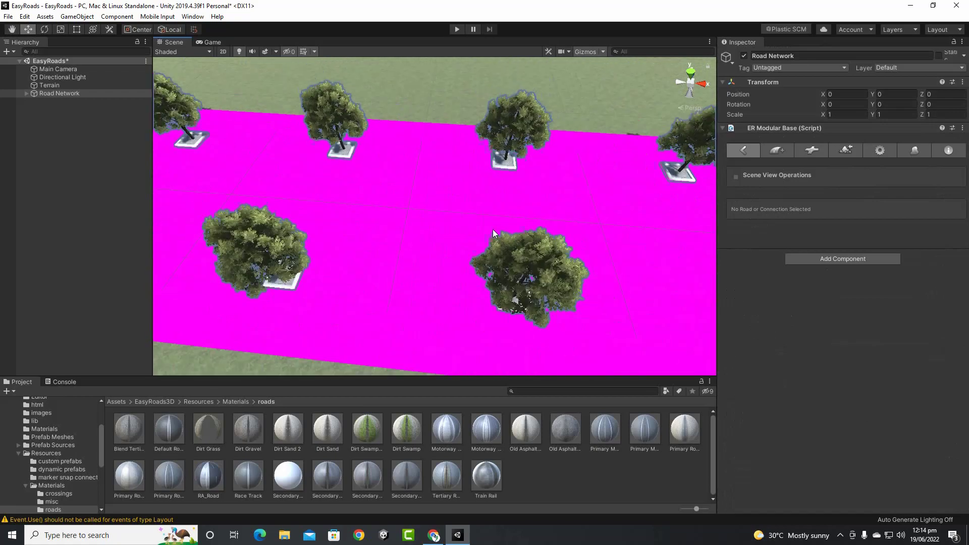
{"action": "left_click_drag", "start_coordinate": [535, 230], "coordinate": [431, 169], "text": "alt"}
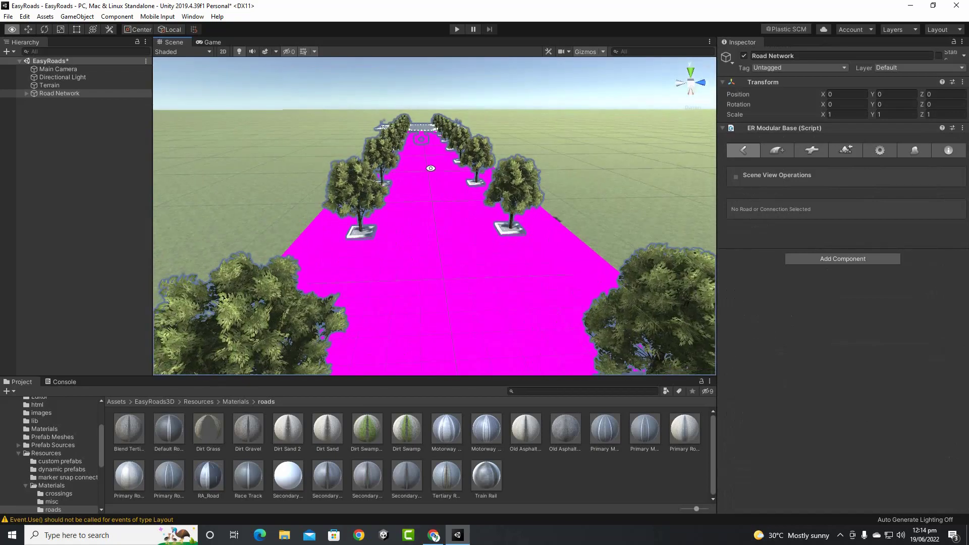
{"action": "scroll", "coordinate": [455, 243], "scroll_direction": "down", "scroll_amount": 5}
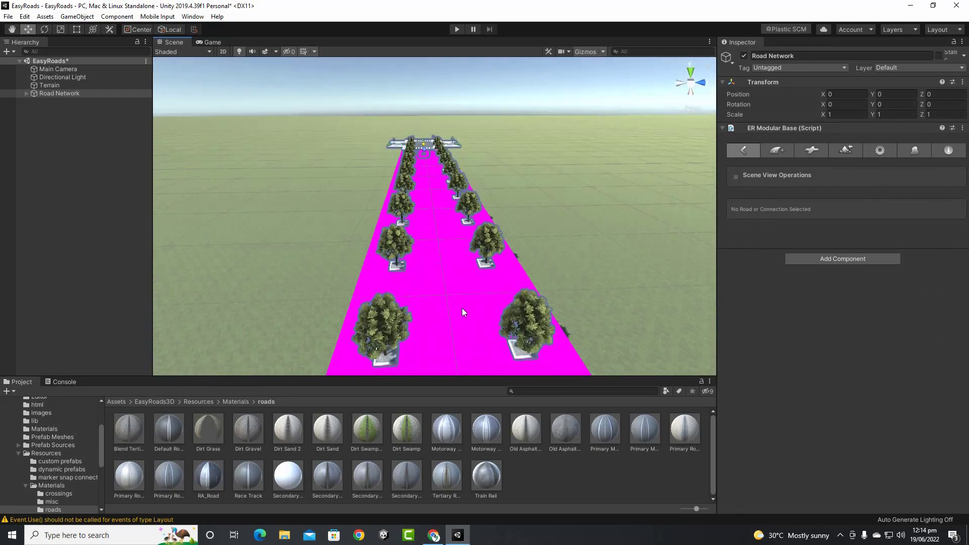
{"action": "left_click", "coordinate": [428, 320]}
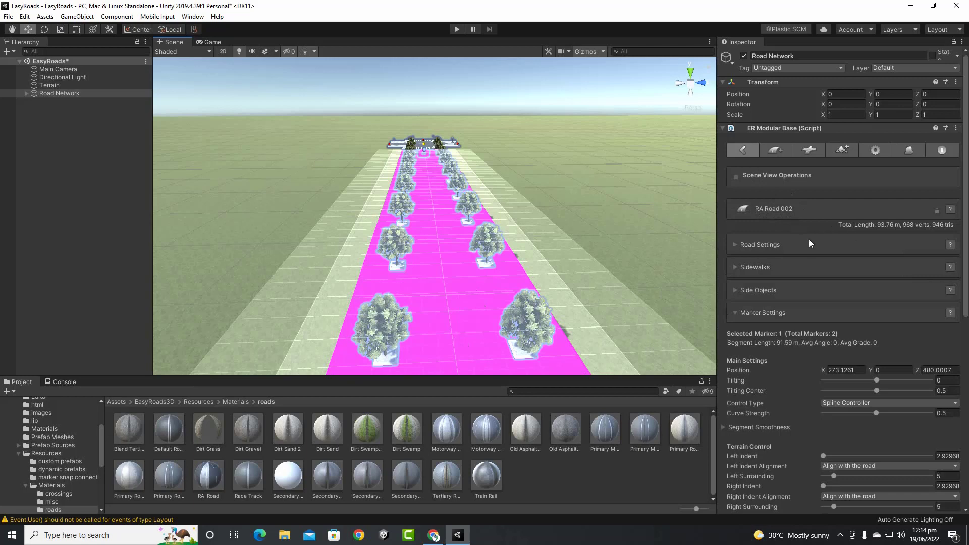
In ER Modular Base General Settings, expand Road Types and select '10. RA Road'
{"action": "scroll", "coordinate": [809, 239], "scroll_direction": "down", "scroll_amount": 5}
{"action": "scroll", "coordinate": [806, 268], "scroll_direction": "up", "scroll_amount": 5}
{"action": "left_click", "coordinate": [875, 150]}
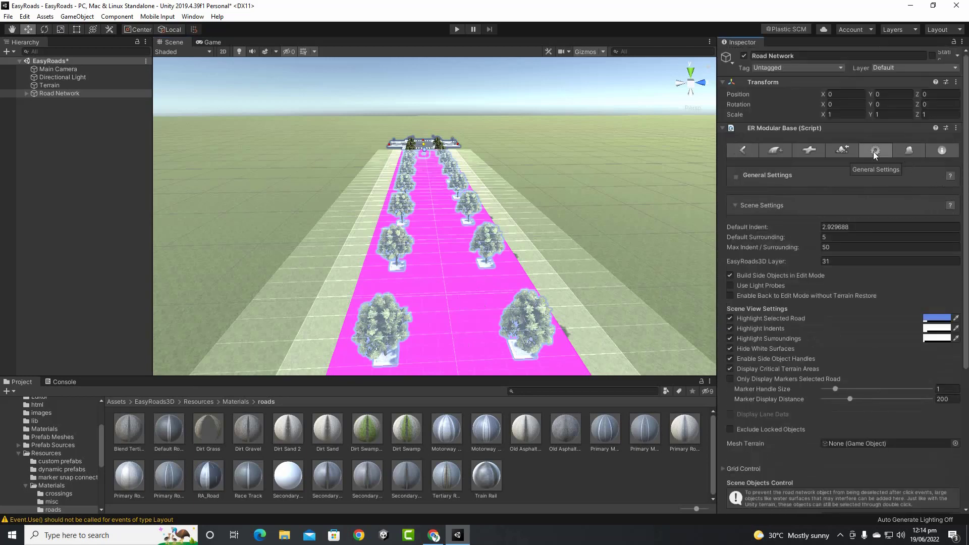
{"action": "scroll", "coordinate": [792, 237], "scroll_direction": "down", "scroll_amount": 5}
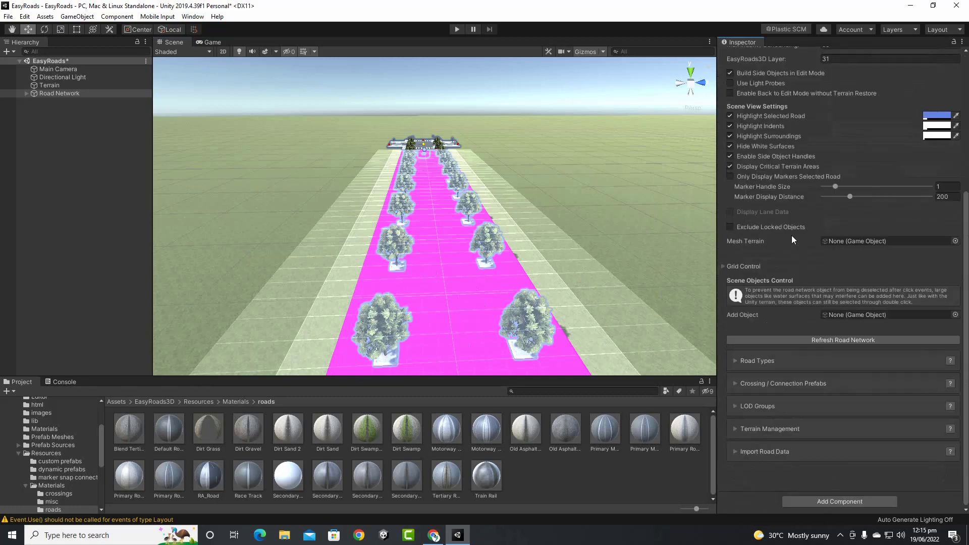
{"action": "left_click", "coordinate": [737, 360]}
{"action": "scroll", "coordinate": [842, 221], "scroll_direction": "up", "scroll_amount": 5}
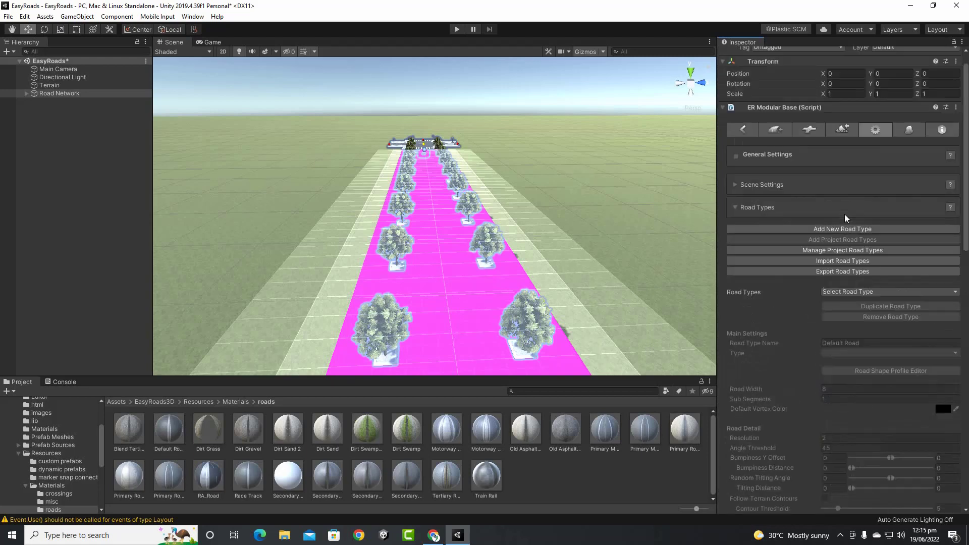
{"action": "left_click", "coordinate": [869, 292]}
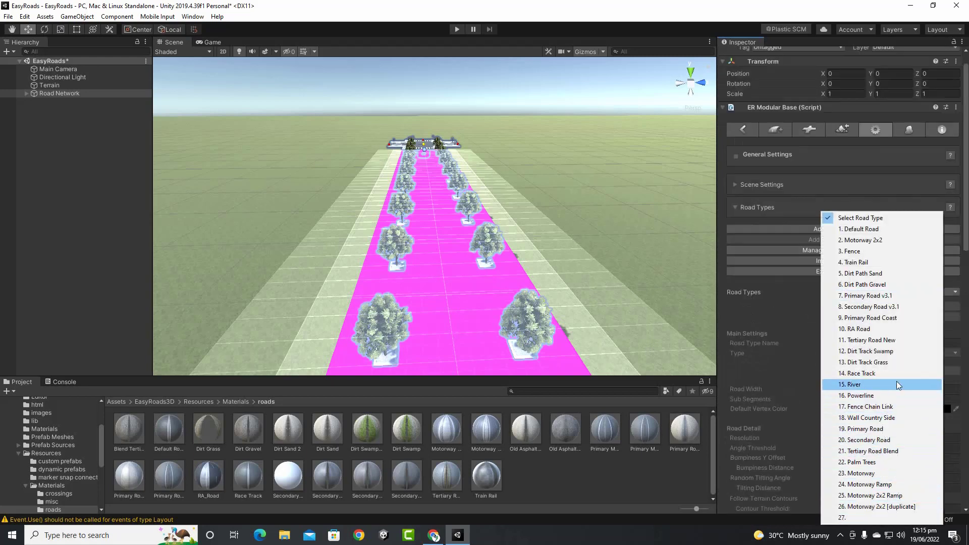
{"action": "left_click", "coordinate": [889, 329]}
{"action": "scroll", "coordinate": [918, 348], "scroll_direction": "down", "scroll_amount": 5}
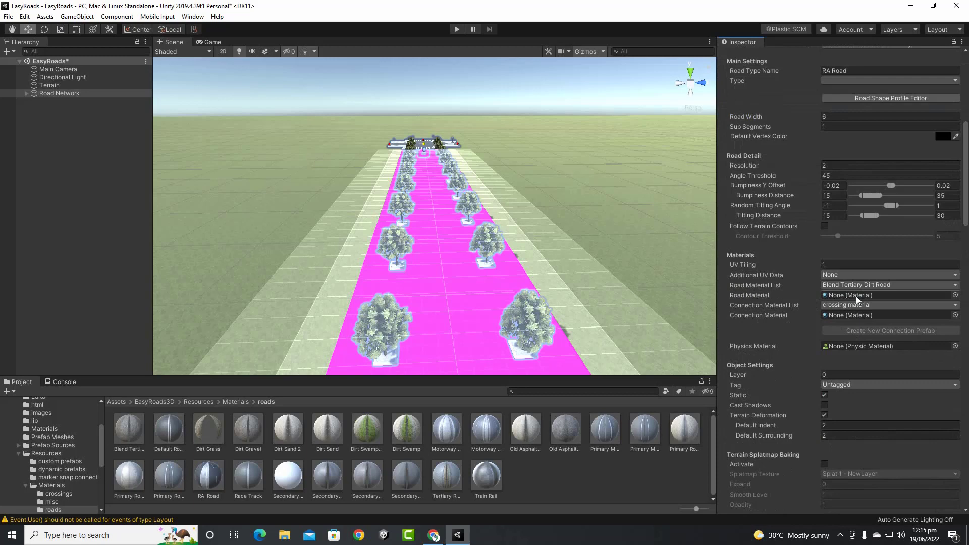
Set RA Road's Road Material and Connection Material both to AircraftFuselageGrey
{"action": "left_click", "coordinate": [955, 295]}
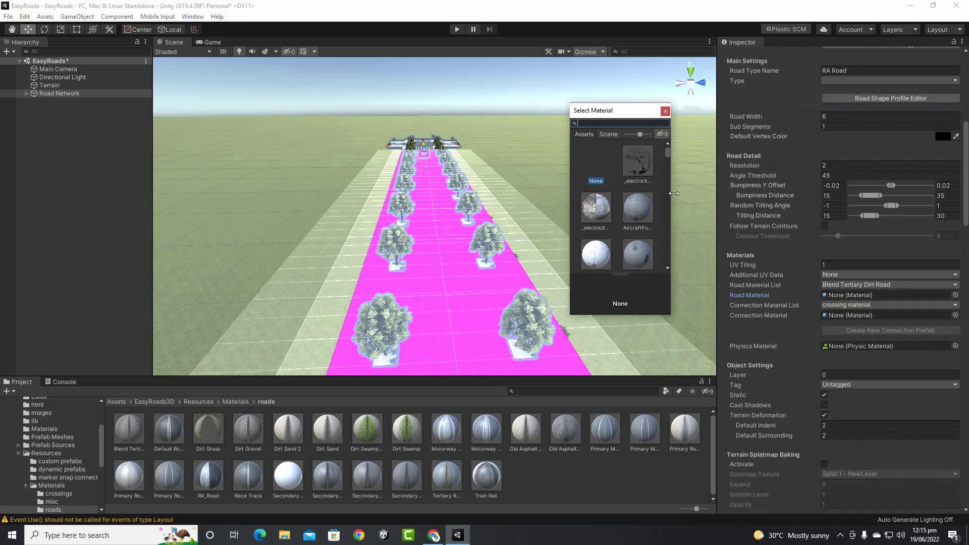
{"action": "left_click", "coordinate": [646, 211]}
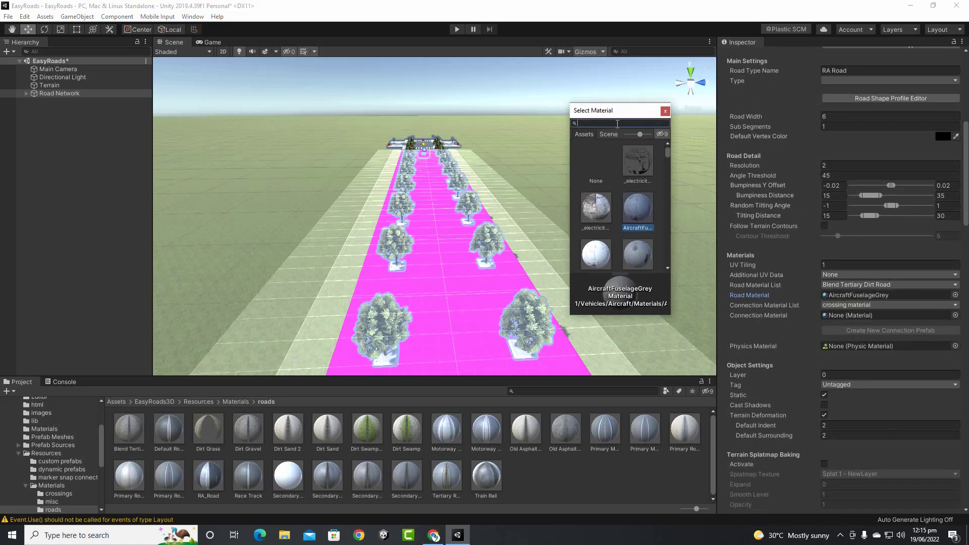
{"action": "type", "text": "rar"}
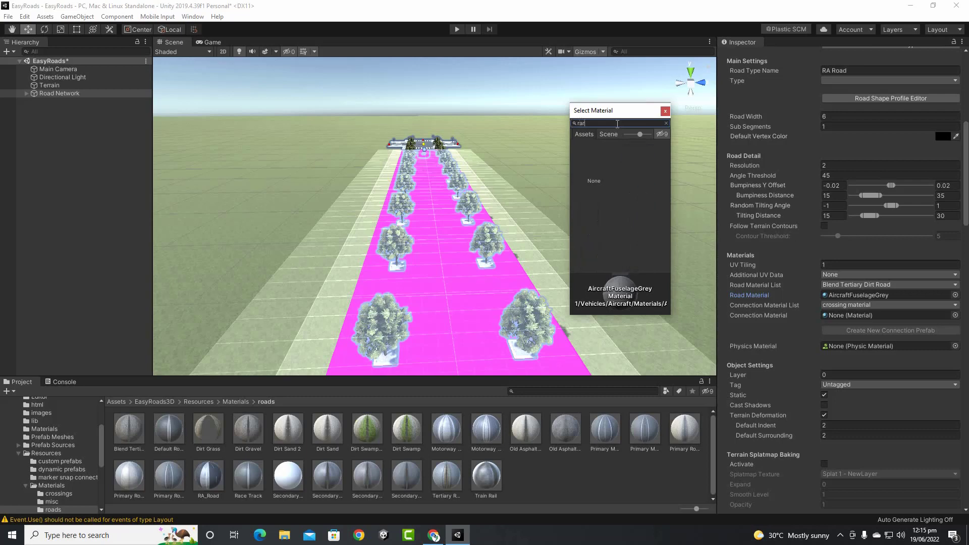
{"action": "key", "text": "BackSpace"}
{"action": "key", "text": "BackSpace"}
{"action": "key", "text": "BackSpace"}
{"action": "key", "text": "BackSpace"}
{"action": "key", "text": "BackSpace"}
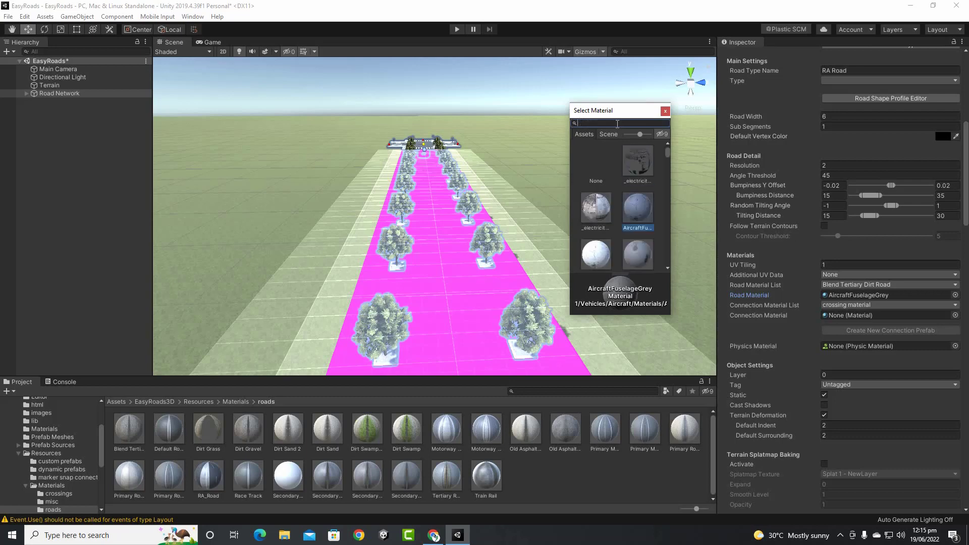
{"action": "type", "text": "RA"}
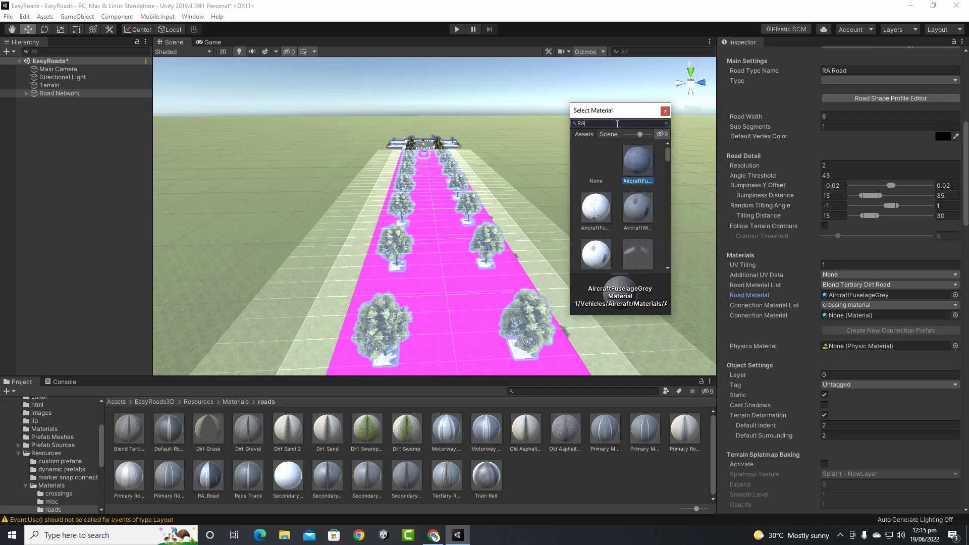
{"action": "type", "text": "Roa"}
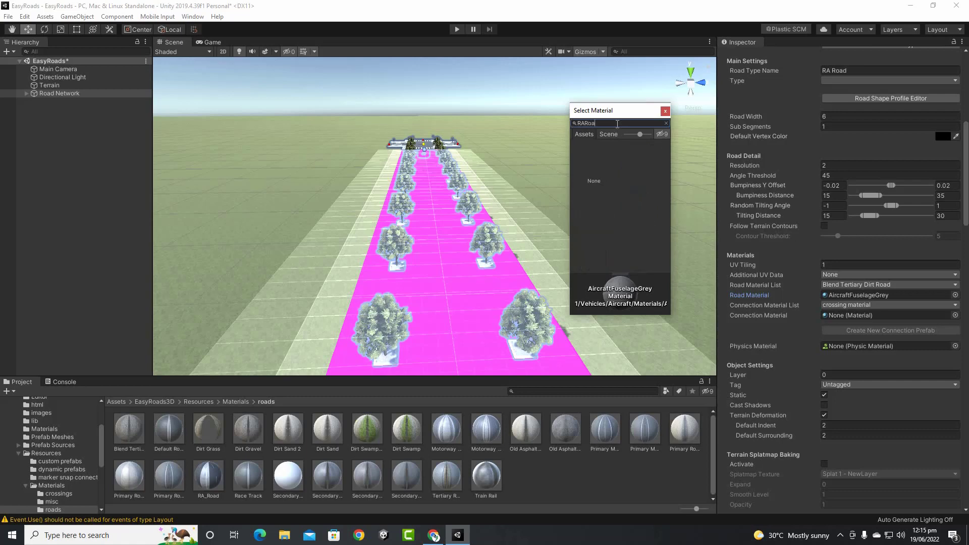
{"action": "key", "text": "BackSpace"}
{"action": "key", "text": "BackSpace"}
{"action": "key", "text": "BackSpace"}
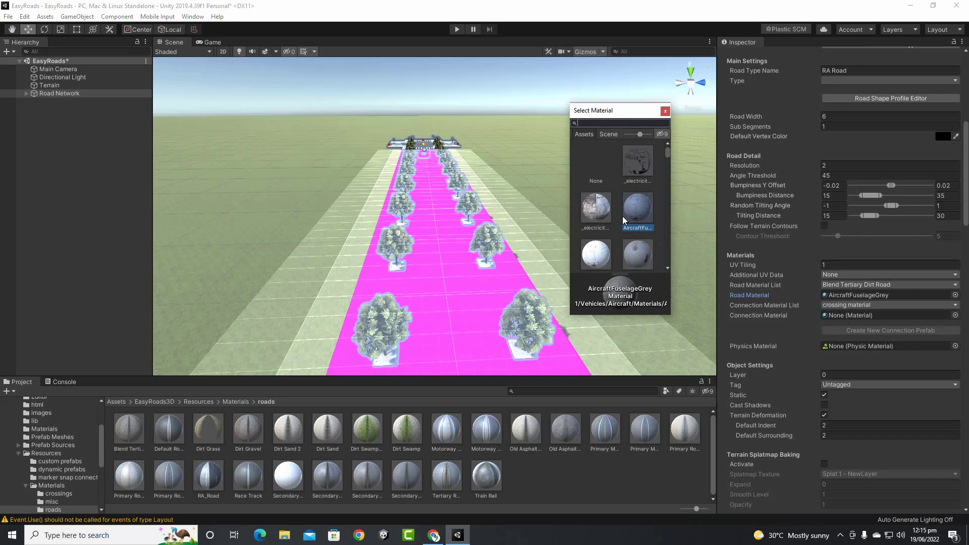
{"action": "scroll", "coordinate": [619, 212], "scroll_direction": "down", "scroll_amount": 3}
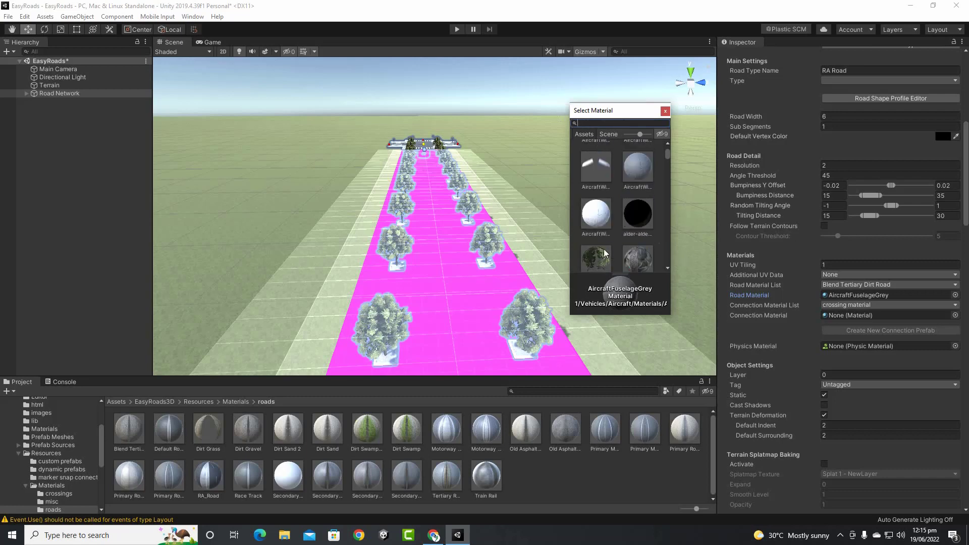
{"action": "scroll", "coordinate": [607, 251], "scroll_direction": "up", "scroll_amount": 6}
{"action": "double_click", "coordinate": [640, 207]}
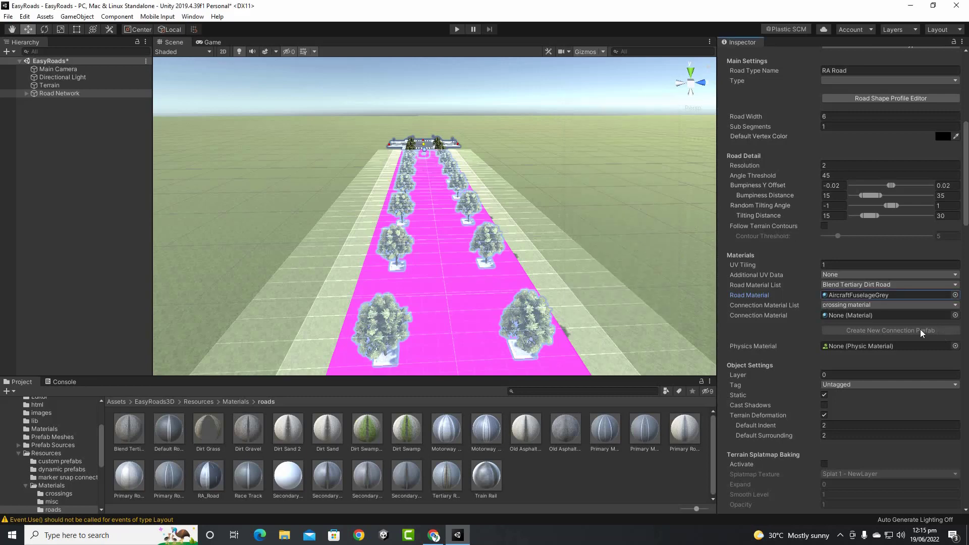
{"action": "left_click", "coordinate": [955, 315]}
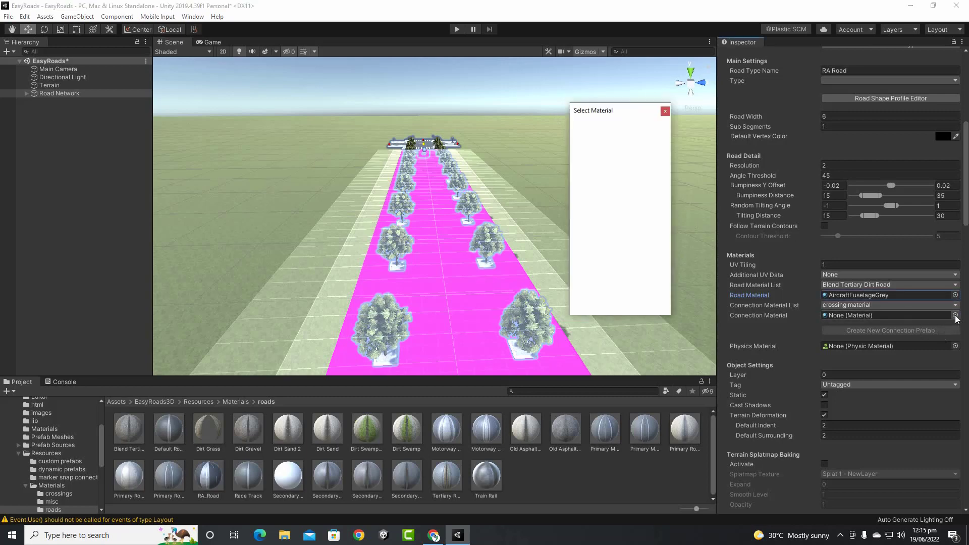
{"action": "double_click", "coordinate": [626, 207]}
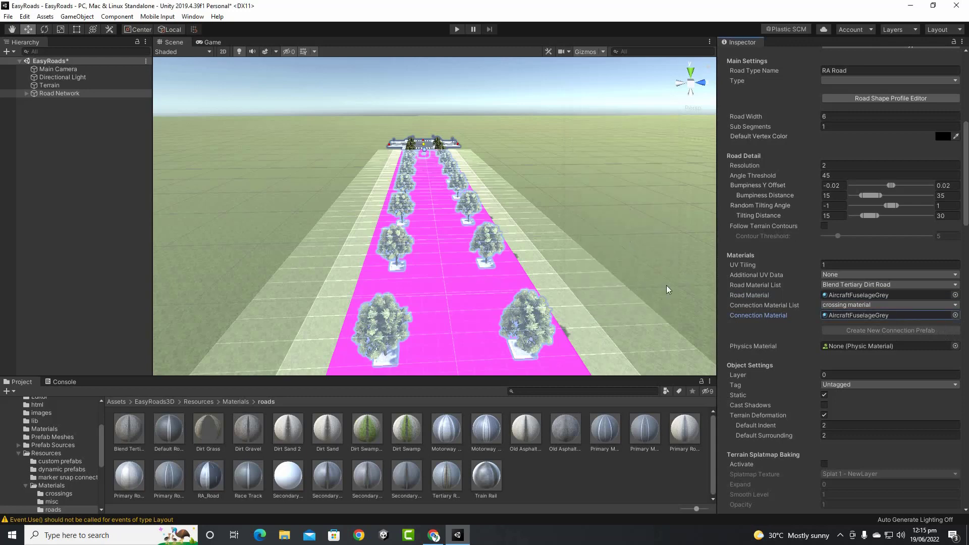
Draw a new road out from the crossing and stretch its end to the bottom-left crossing
{"action": "scroll", "coordinate": [623, 278], "scroll_direction": "down", "scroll_amount": 4}
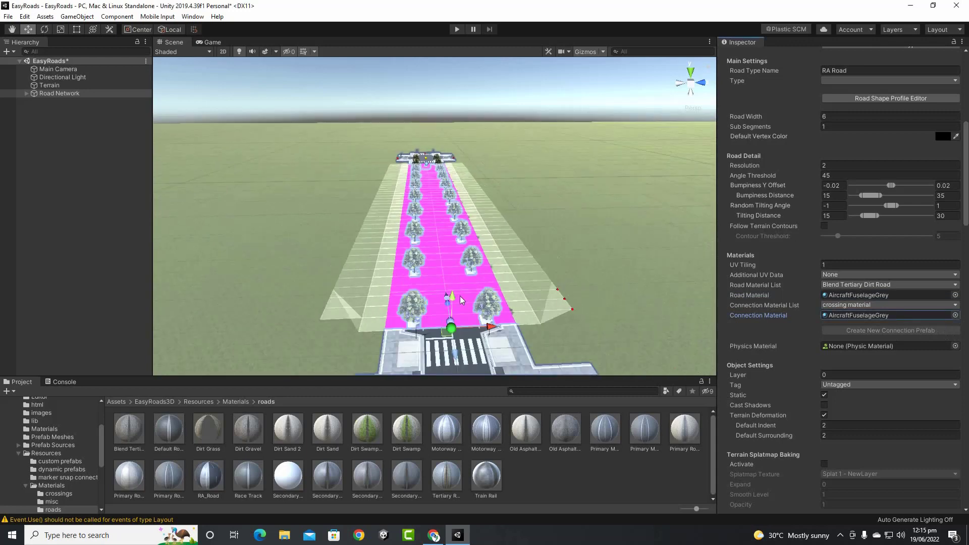
{"action": "left_click_drag", "start_coordinate": [307, 288], "coordinate": [444, 329], "text": "alt"}
{"action": "middle_click_drag", "start_coordinate": [531, 302], "coordinate": [428, 226]}
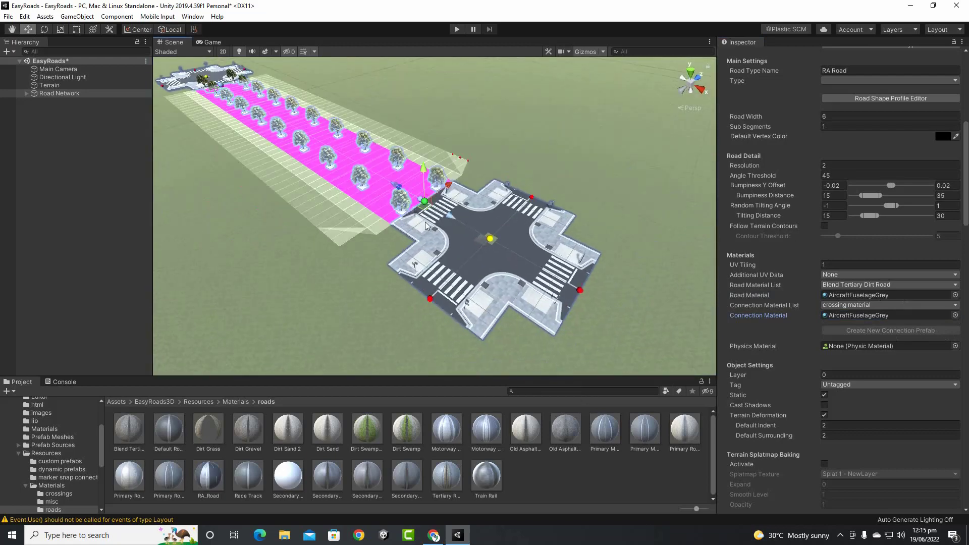
{"action": "scroll", "coordinate": [447, 291], "scroll_direction": "down", "scroll_amount": 3}
{"action": "left_click", "coordinate": [428, 265]}
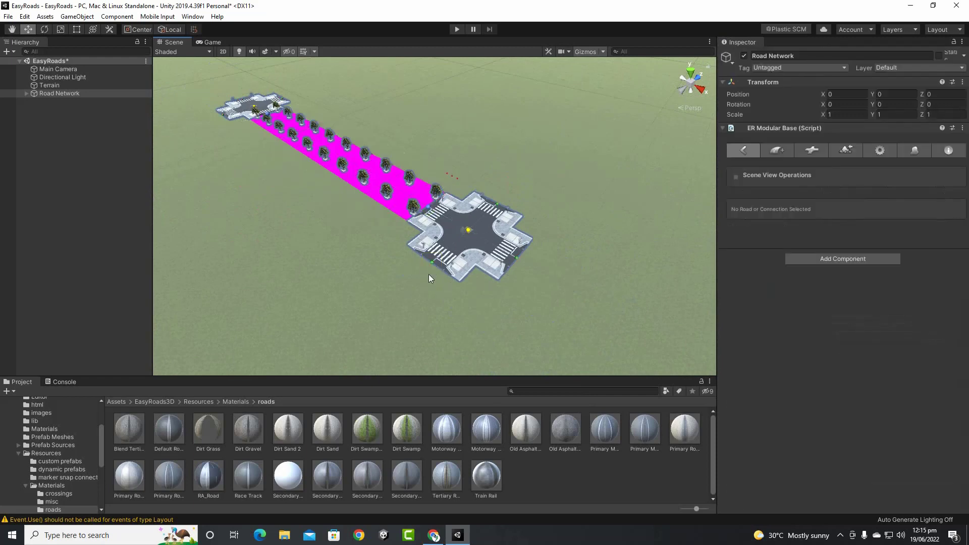
{"action": "left_click_drag", "start_coordinate": [431, 266], "coordinate": [431, 333]}
{"action": "mouse_move", "coordinate": [431, 333]}
{"action": "middle_mouse_down"}
{"action": "mouse_move", "coordinate": [286, 344]}
{"action": "mouse_move", "coordinate": [422, 327]}
{"action": "mouse_move", "coordinate": [442, 308]}
{"action": "middle_mouse_up"}
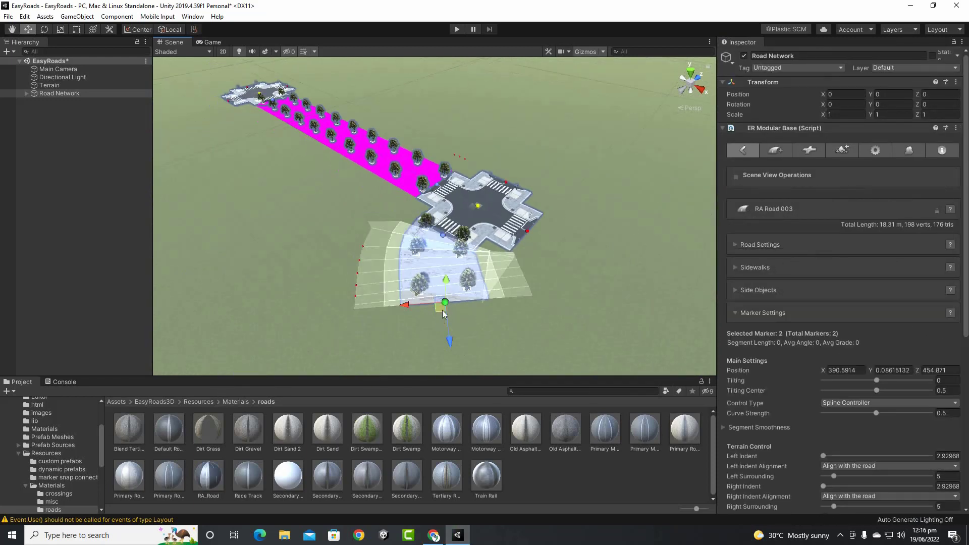
{"action": "mouse_move", "coordinate": [443, 307]}
{"action": "left_mouse_down"}
{"action": "mouse_move", "coordinate": [295, 319]}
{"action": "mouse_move", "coordinate": [412, 338]}
{"action": "mouse_move", "coordinate": [320, 337]}
{"action": "left_mouse_up"}
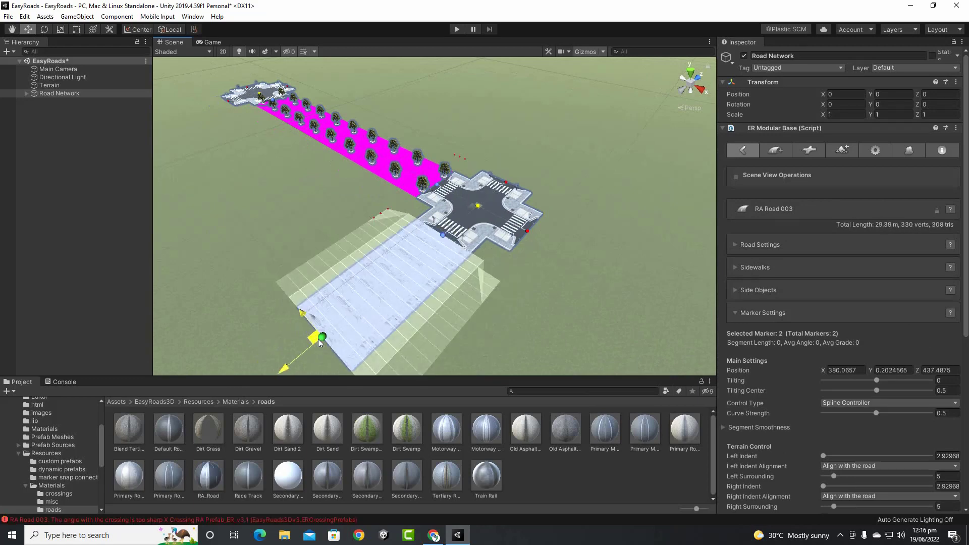
{"action": "scroll", "coordinate": [339, 338], "scroll_direction": "down", "scroll_amount": 3}
{"action": "scroll", "coordinate": [353, 336], "scroll_direction": "down", "scroll_amount": 6}
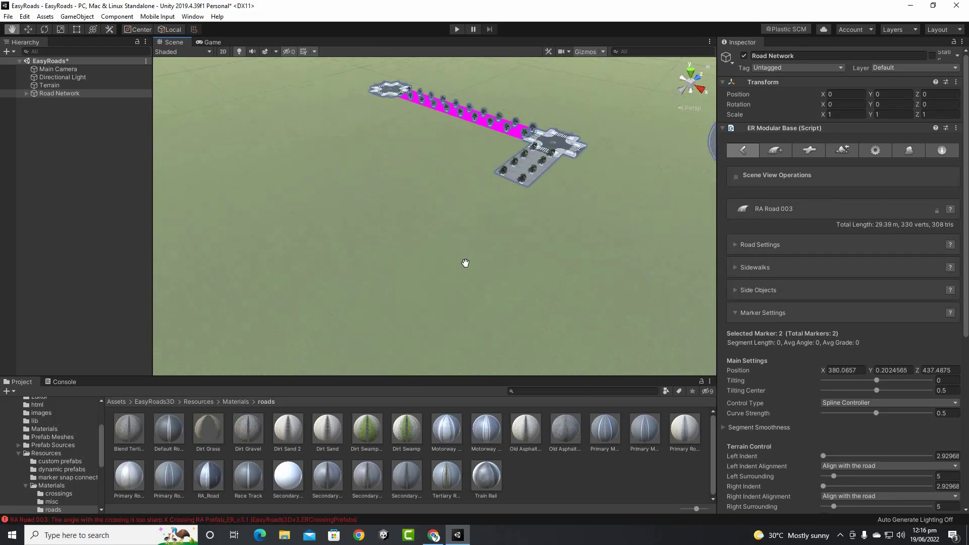
{"action": "scroll", "coordinate": [534, 185], "scroll_direction": "down", "scroll_amount": 3}
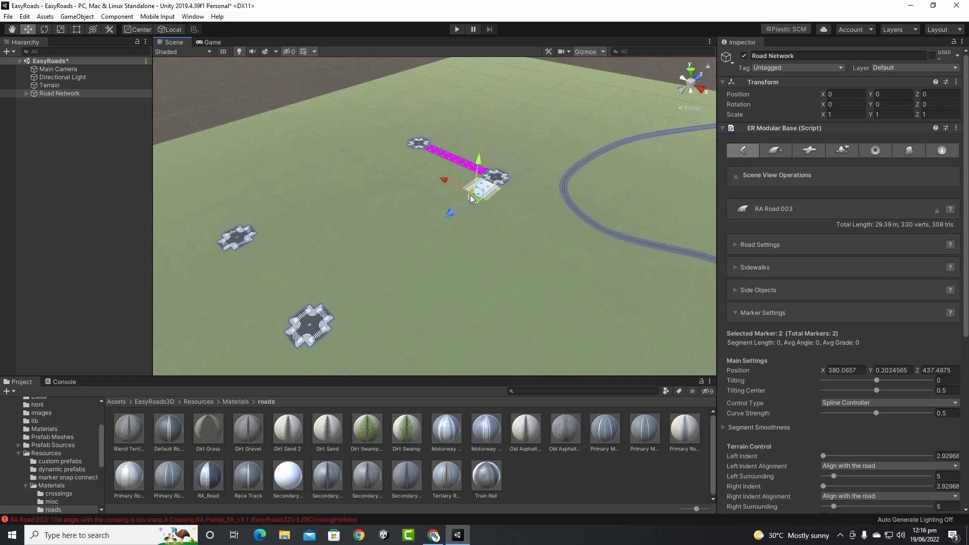
{"action": "left_click_drag", "start_coordinate": [471, 190], "coordinate": [333, 314]}
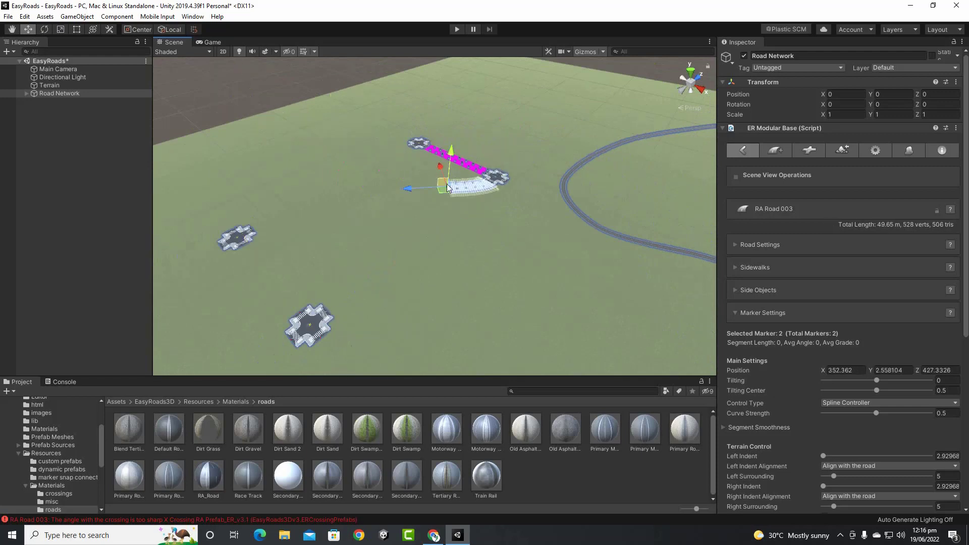
{"action": "mouse_move", "coordinate": [446, 190]}
{"action": "left_mouse_down"}
{"action": "mouse_move", "coordinate": [396, 266]}
{"action": "mouse_move", "coordinate": [312, 317]}
{"action": "mouse_move", "coordinate": [322, 323]}
{"action": "mouse_move", "coordinate": [326, 314]}
{"action": "left_mouse_up"}
Pan along the new tree-lined road to inspect it around the crossings
{"action": "scroll", "coordinate": [489, 275], "scroll_direction": "up", "scroll_amount": 4}
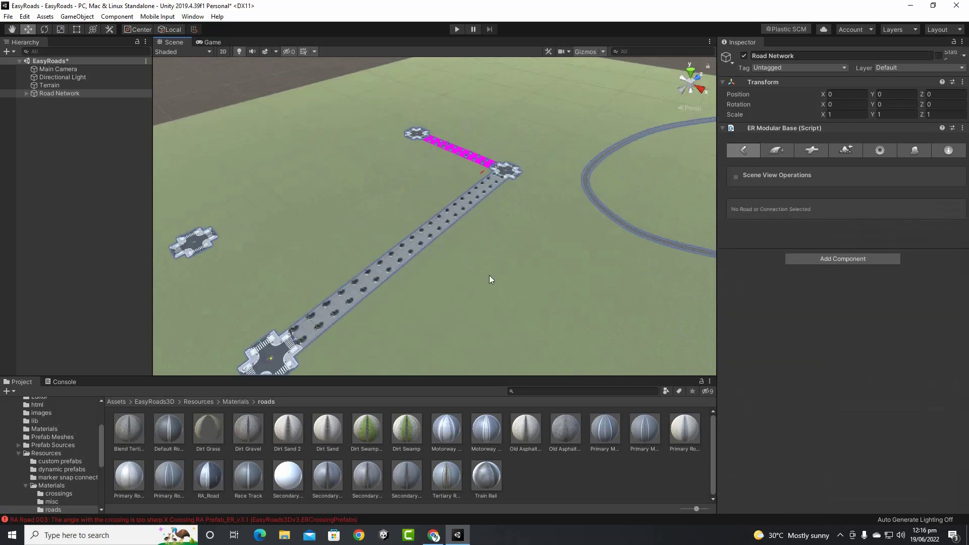
{"action": "scroll", "coordinate": [489, 280], "scroll_direction": "up", "scroll_amount": 10}
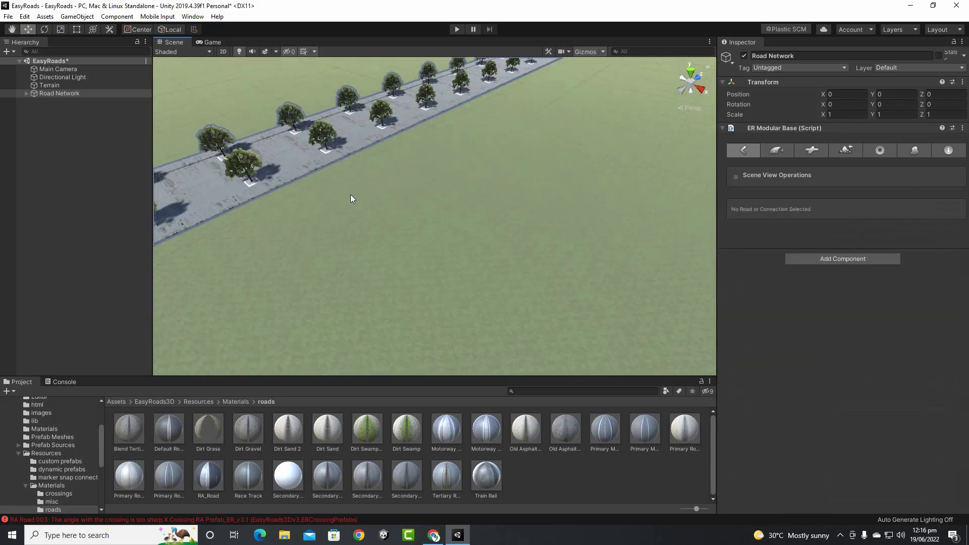
{"action": "middle_click_drag", "start_coordinate": [357, 190], "coordinate": [747, 338]}
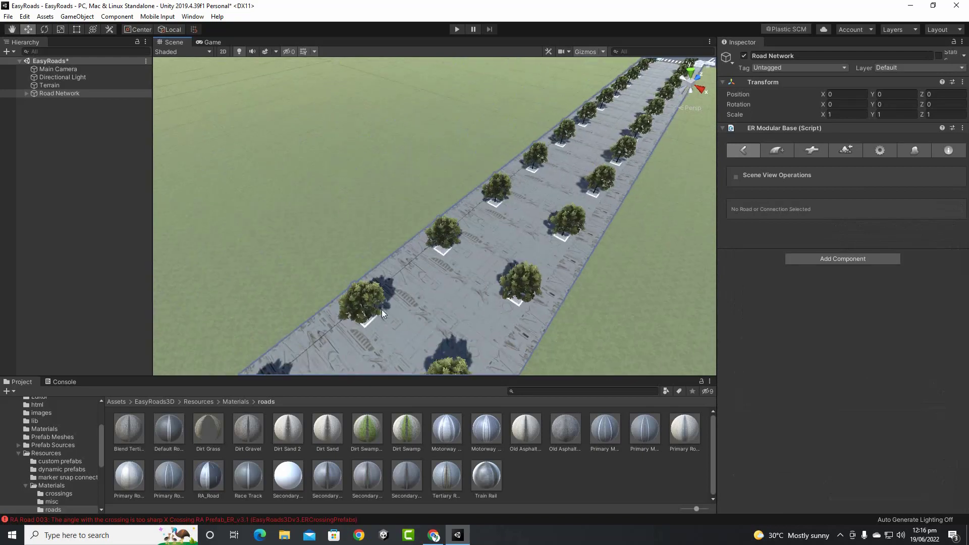
{"action": "scroll", "coordinate": [437, 309], "scroll_direction": "up", "scroll_amount": 2}
{"action": "scroll", "coordinate": [488, 287], "scroll_direction": "down", "scroll_amount": 8}
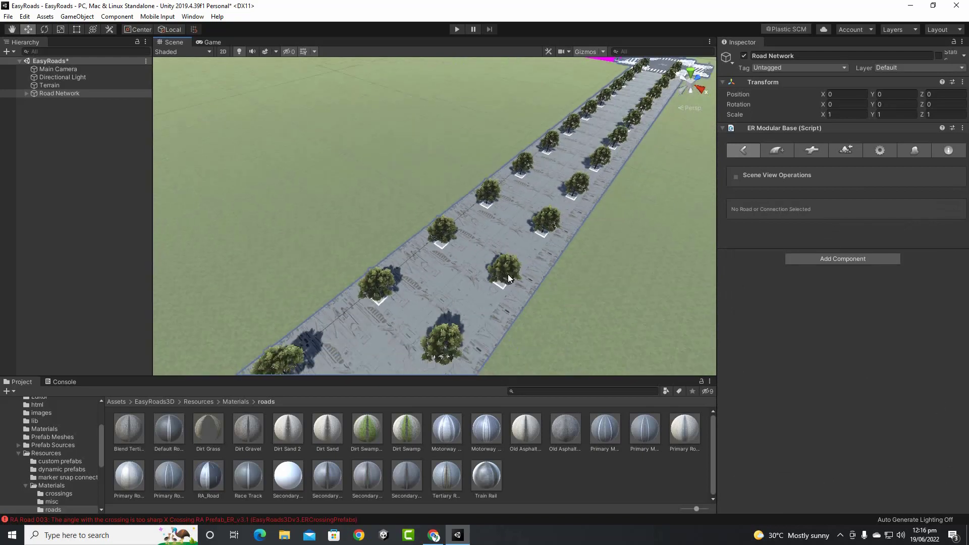
{"action": "middle_click_drag", "start_coordinate": [530, 250], "coordinate": [493, 283]}
{"action": "scroll", "coordinate": [493, 283], "scroll_direction": "down", "scroll_amount": 5}
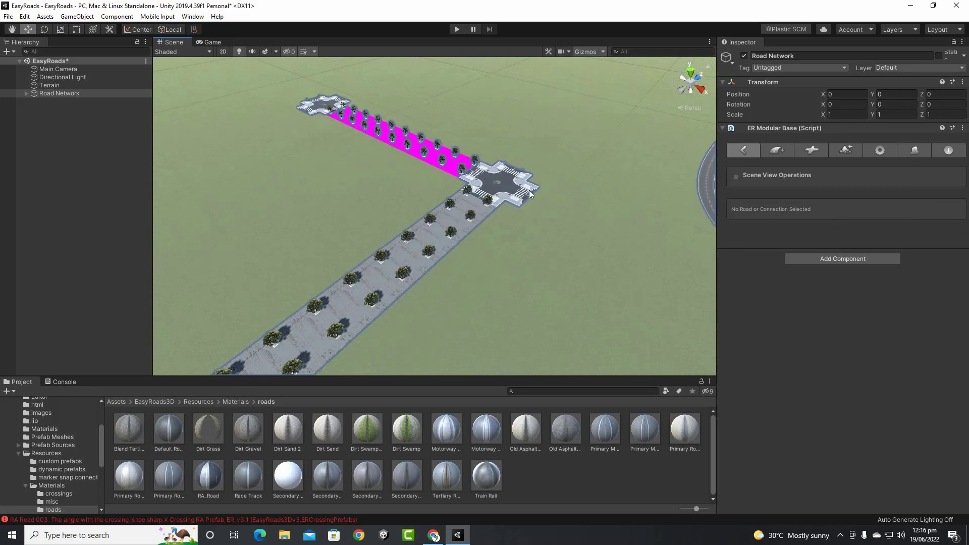
{"action": "middle_click_drag", "start_coordinate": [559, 189], "coordinate": [521, 306]}
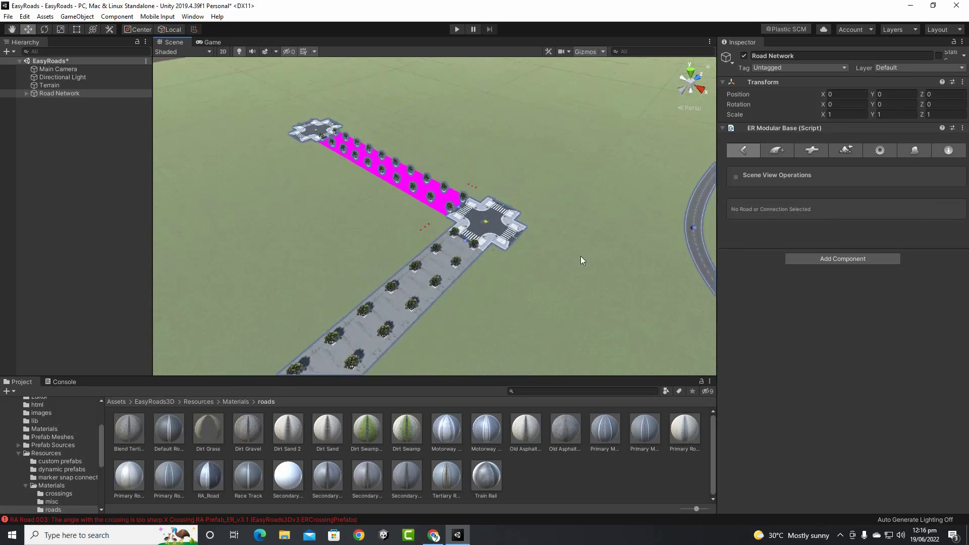
Locate and select the pink tree-lined road in the Scene view
{"action": "left_click", "coordinate": [365, 157]}
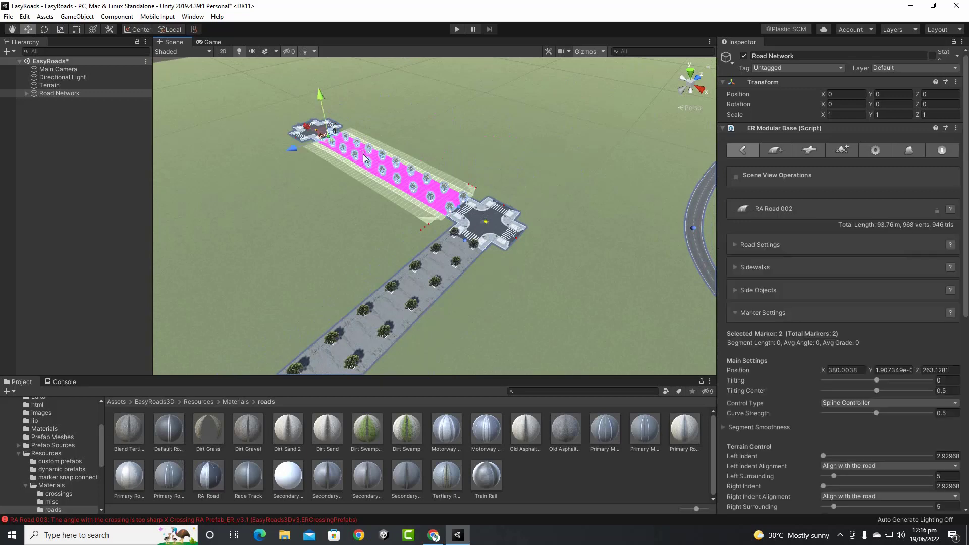
{"action": "middle_click_drag", "start_coordinate": [263, 190], "coordinate": [329, 415]}
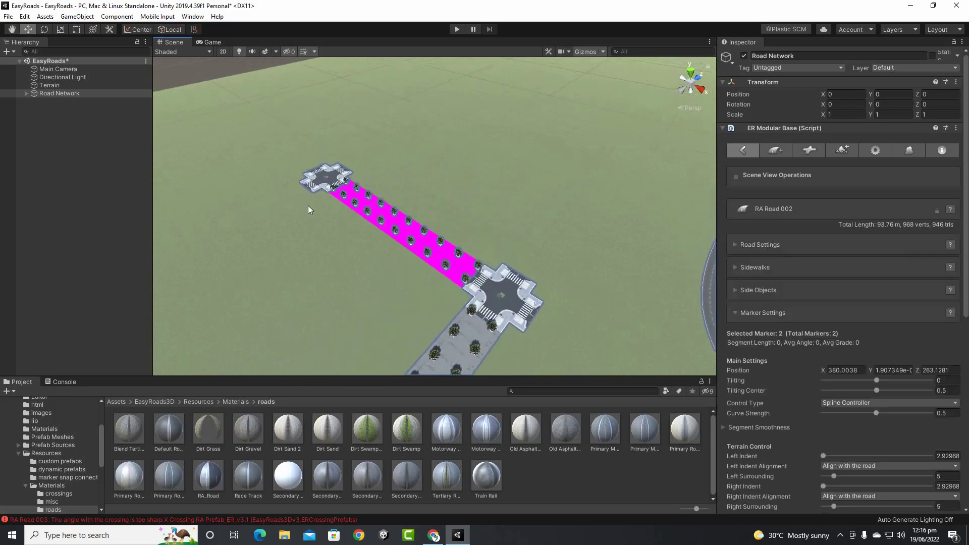
{"action": "left_click", "coordinate": [340, 192]}
{"action": "middle_click_drag", "start_coordinate": [429, 316], "coordinate": [514, 4]}
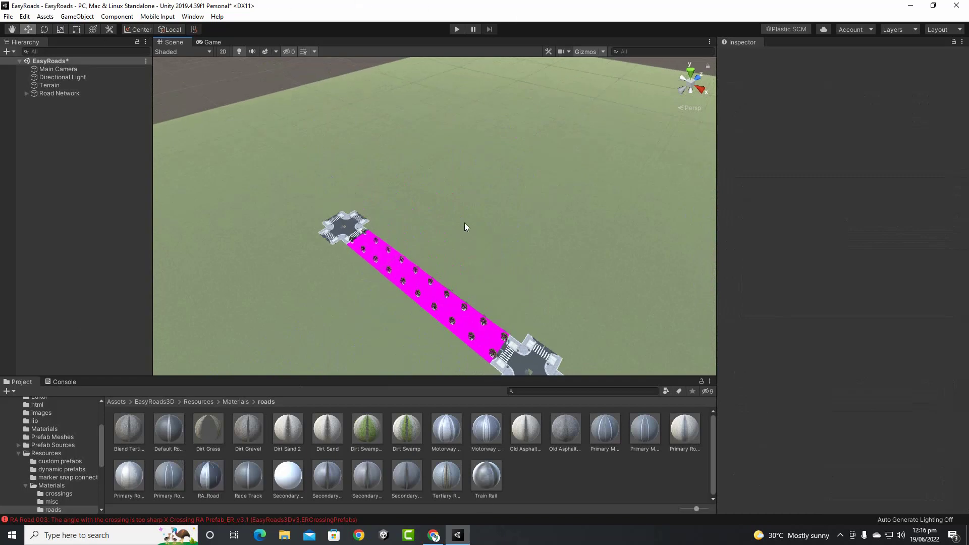
{"action": "left_click", "coordinate": [399, 274]}
{"action": "left_click", "coordinate": [364, 242]}
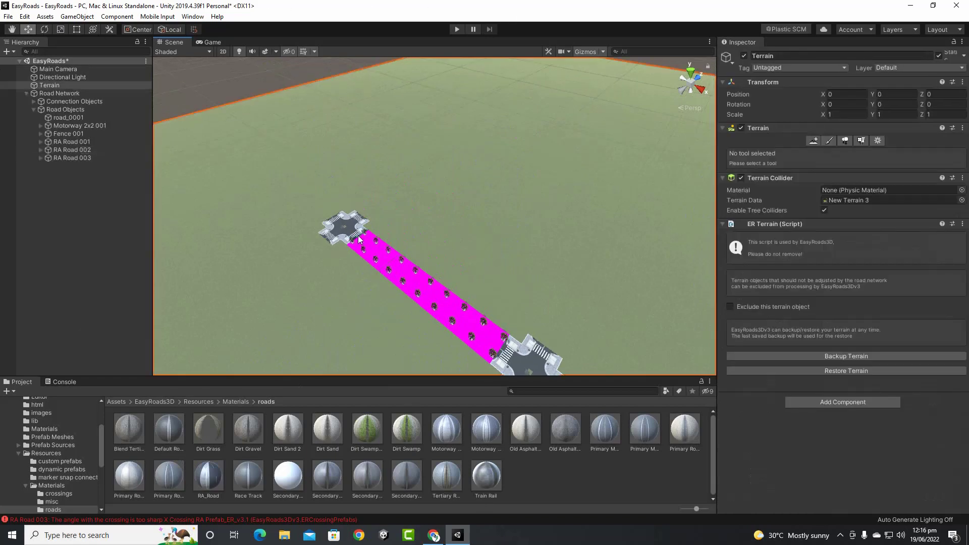
{"action": "left_click", "coordinate": [358, 239]}
{"action": "left_click", "coordinate": [359, 243]}
{"action": "middle_click_drag", "start_coordinate": [342, 278], "coordinate": [435, 226]}
{"action": "scroll", "coordinate": [364, 277], "scroll_direction": "down", "scroll_amount": 2}
{"action": "scroll", "coordinate": [458, 203], "scroll_direction": "up", "scroll_amount": 4}
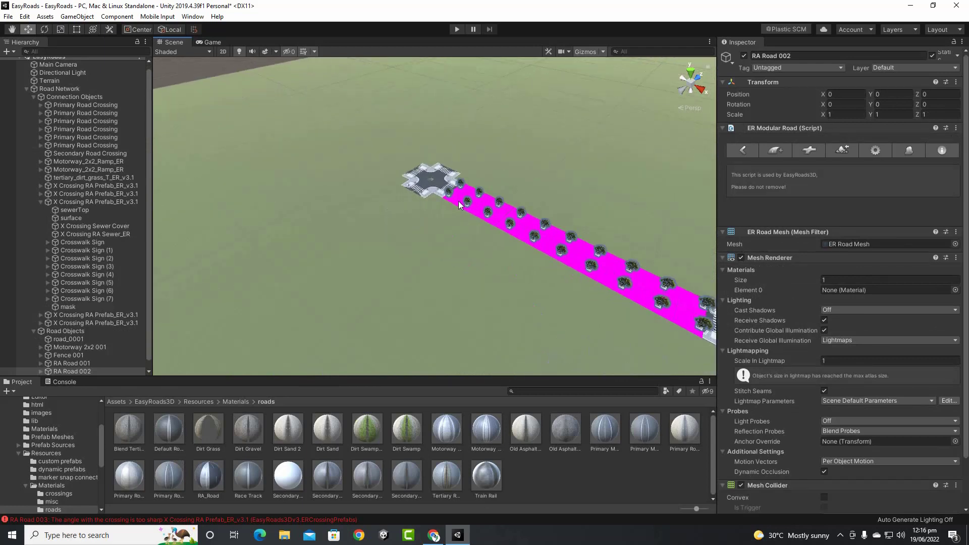
Under Road Network, pull the pink road's end off the crossing and delete its marker
{"action": "left_click", "coordinate": [59, 88]}
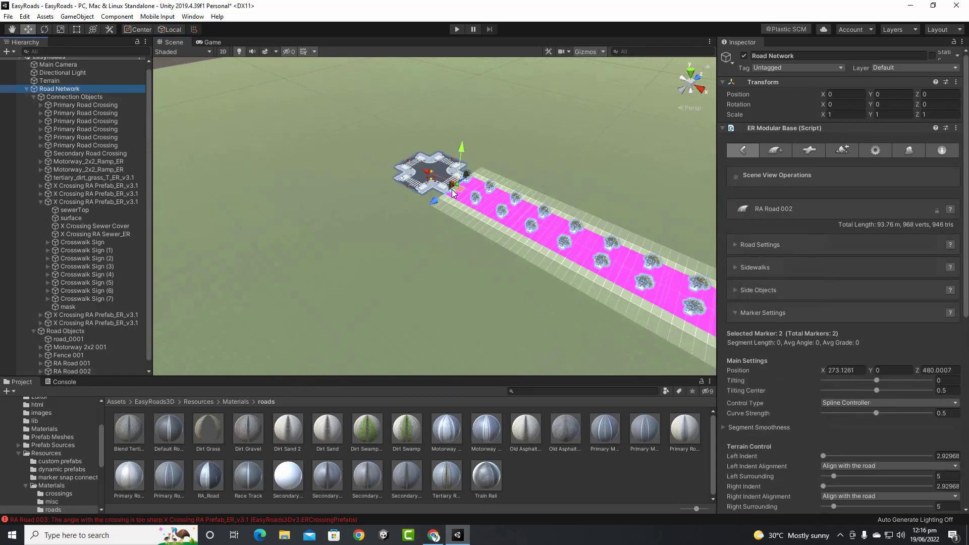
{"action": "left_click_drag", "start_coordinate": [456, 183], "coordinate": [565, 234]}
{"action": "scroll", "coordinate": [442, 213], "scroll_direction": "down", "scroll_amount": 2}
{"action": "middle_click_drag", "start_coordinate": [507, 274], "coordinate": [377, 235]}
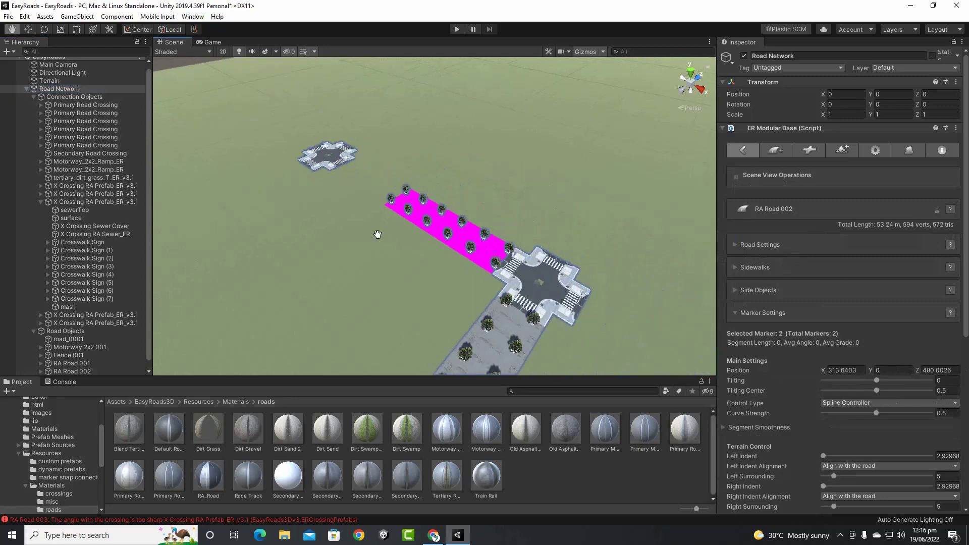
{"action": "scroll", "coordinate": [499, 264], "scroll_direction": "up", "scroll_amount": 2}
{"action": "left_click", "coordinate": [562, 297]}
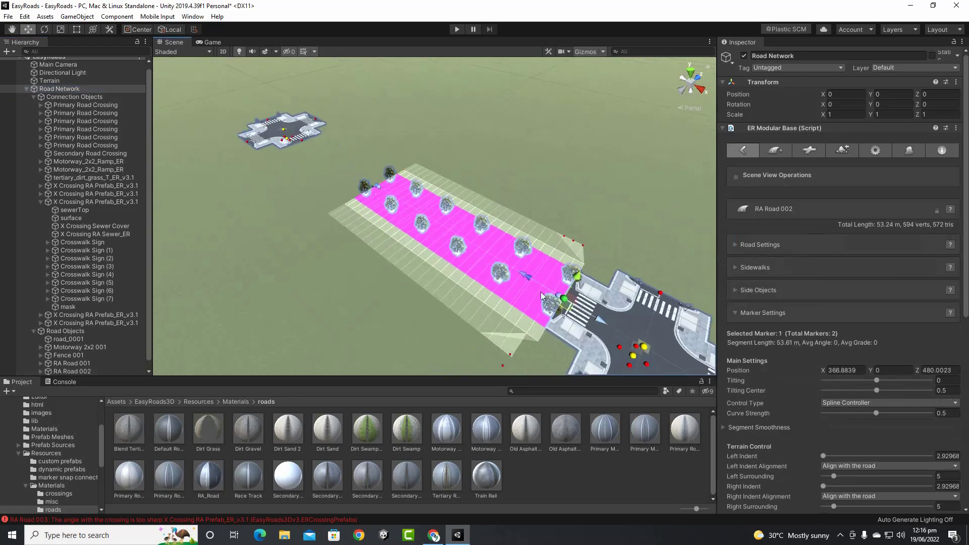
{"action": "mouse_move", "coordinate": [564, 300]}
{"action": "left_mouse_down"}
{"action": "mouse_move", "coordinate": [462, 232]}
{"action": "mouse_move", "coordinate": [562, 305]}
{"action": "mouse_move", "coordinate": [486, 274]}
{"action": "left_mouse_up"}
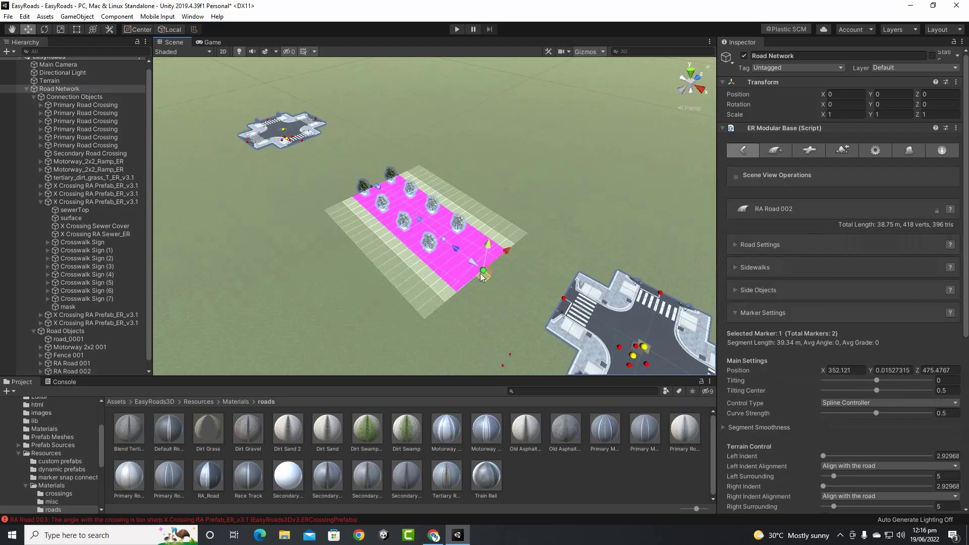
{"action": "key", "text": "Delete"}
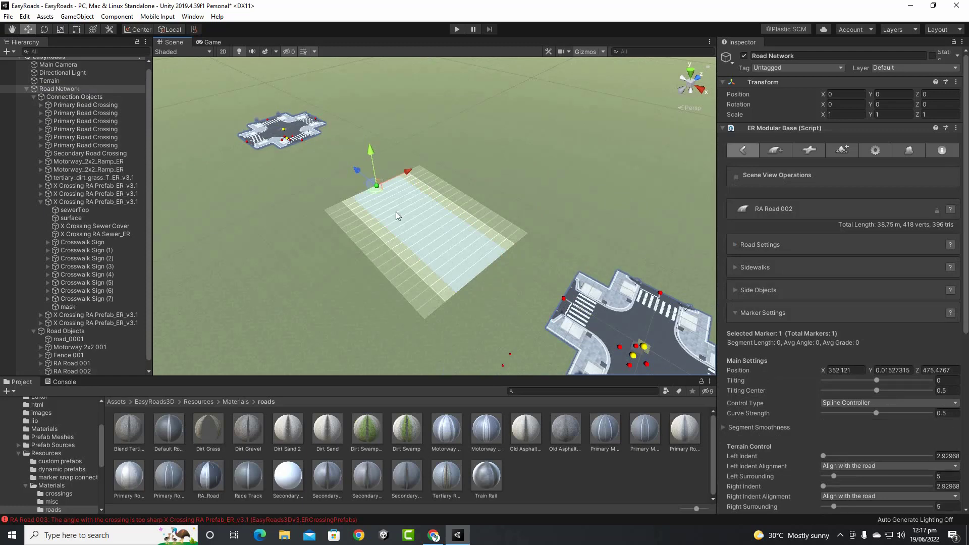
{"action": "left_click_drag", "start_coordinate": [384, 186], "coordinate": [437, 235]}
{"action": "left_click", "coordinate": [465, 277]}
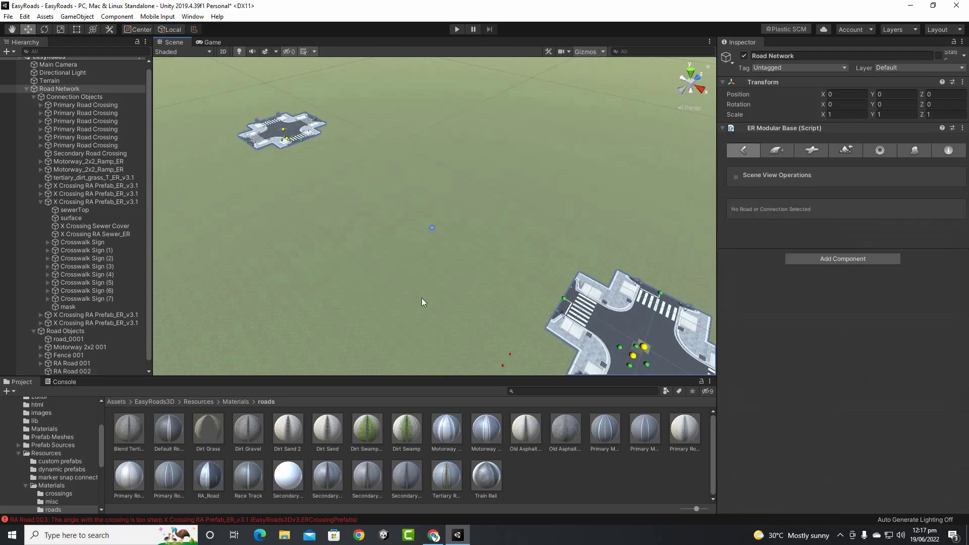
{"action": "scroll", "coordinate": [450, 273], "scroll_direction": "down", "scroll_amount": 5}
Detach the grey tree-lined road's end from the crossing and remove that road
{"action": "middle_click_drag", "start_coordinate": [525, 320], "coordinate": [494, 217]}
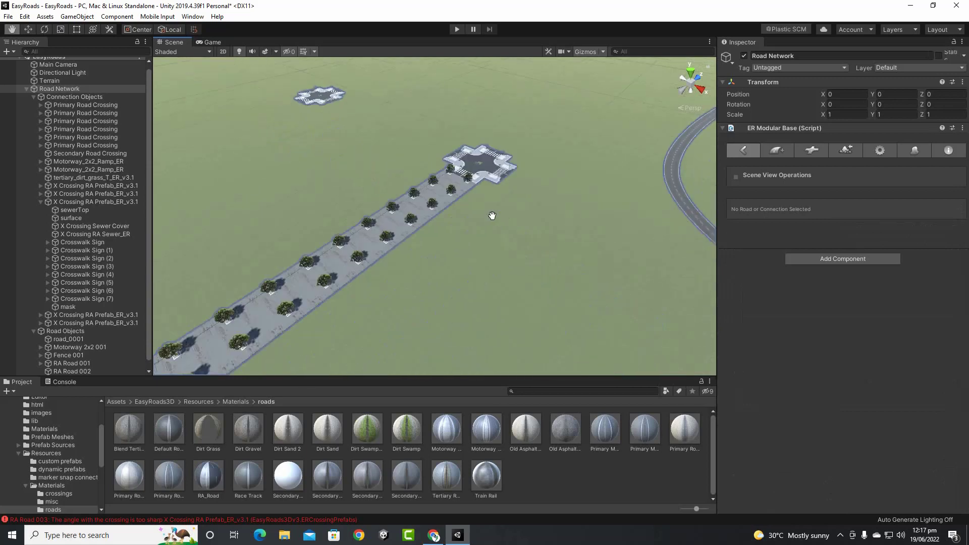
{"action": "left_click", "coordinate": [460, 172]}
{"action": "left_click_drag", "start_coordinate": [459, 174], "coordinate": [404, 217]}
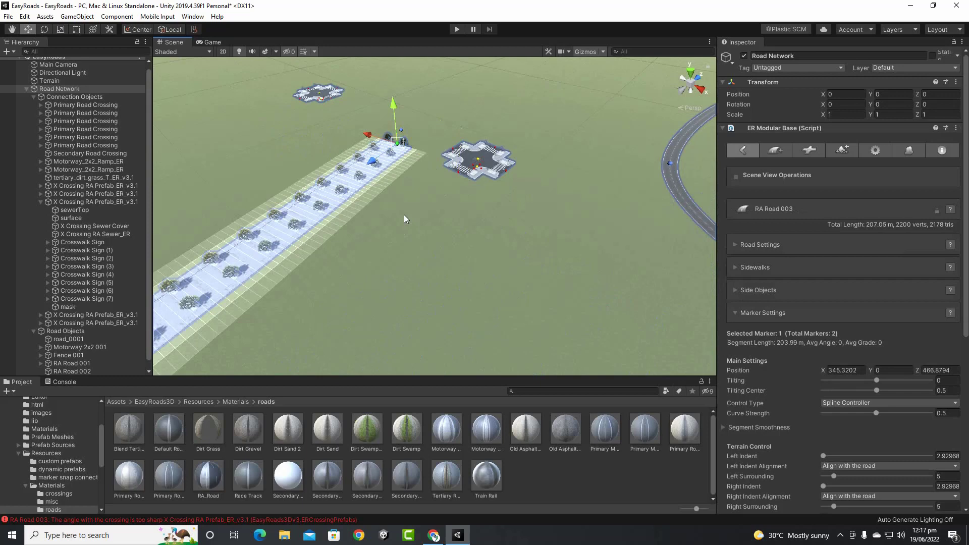
{"action": "left_click", "coordinate": [404, 219]}
{"action": "scroll", "coordinate": [426, 235], "scroll_direction": "down", "scroll_amount": 4}
{"action": "middle_click_drag", "start_coordinate": [428, 250], "coordinate": [547, 188]}
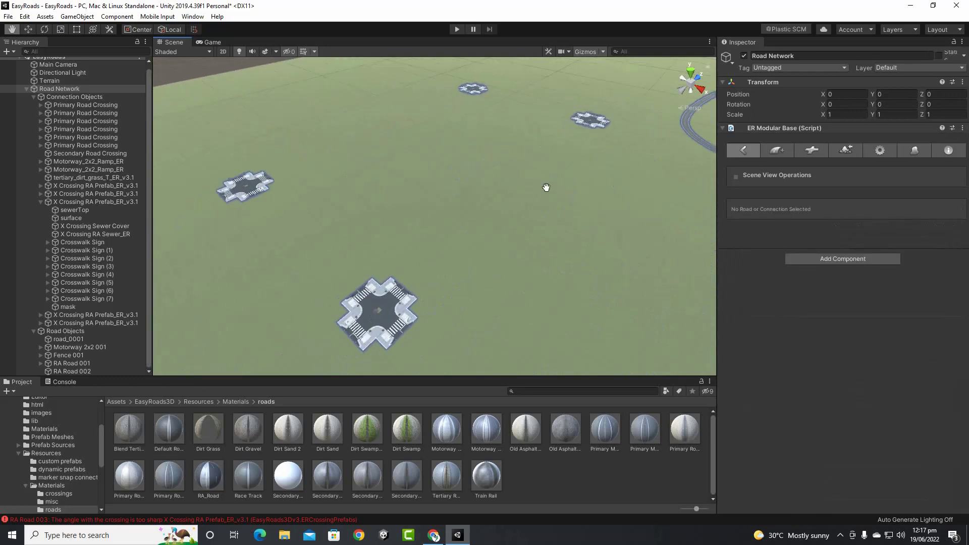
In Add New Road, set the road type to '10. RA Road'
{"action": "left_click", "coordinate": [778, 151]}
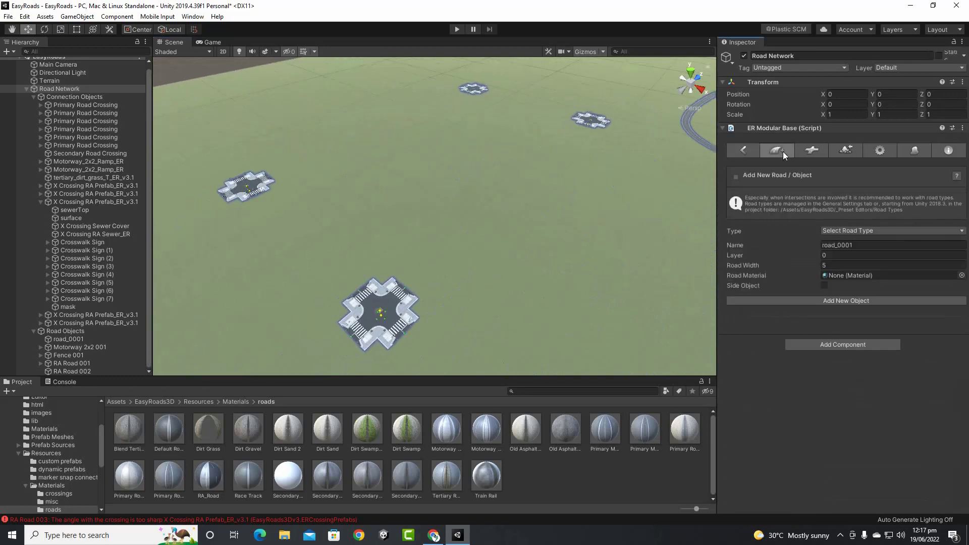
{"action": "left_click", "coordinate": [844, 230]}
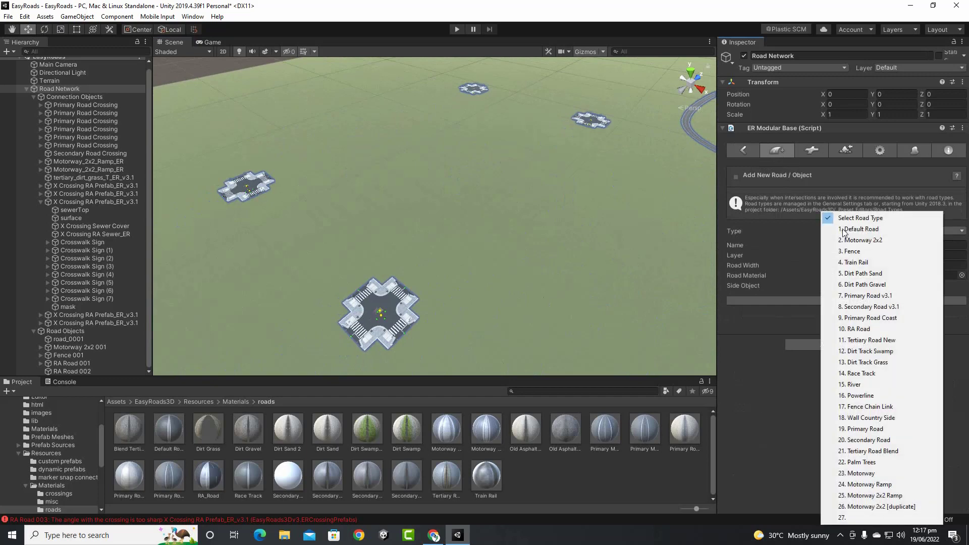
{"action": "left_click", "coordinate": [855, 329]}
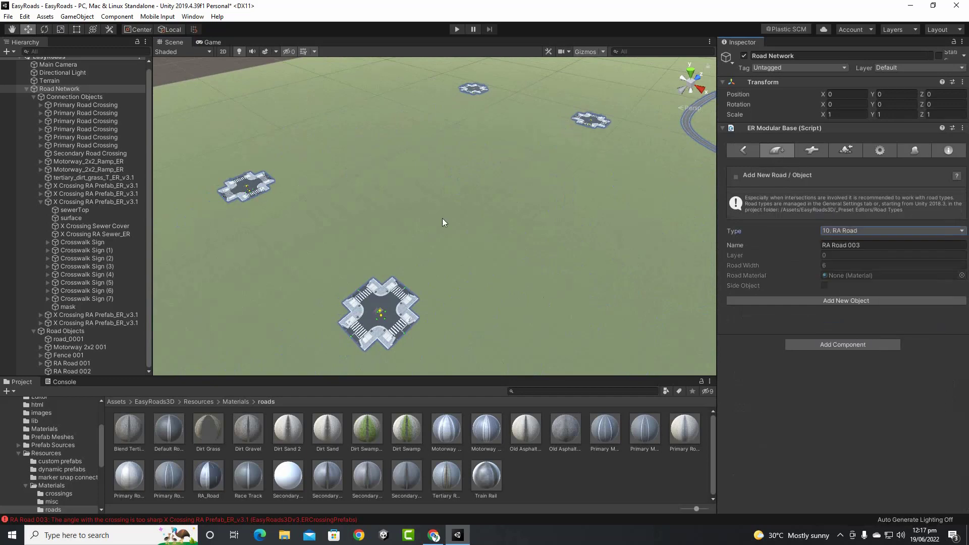
{"action": "scroll", "coordinate": [442, 218], "scroll_direction": "down", "scroll_amount": 5}
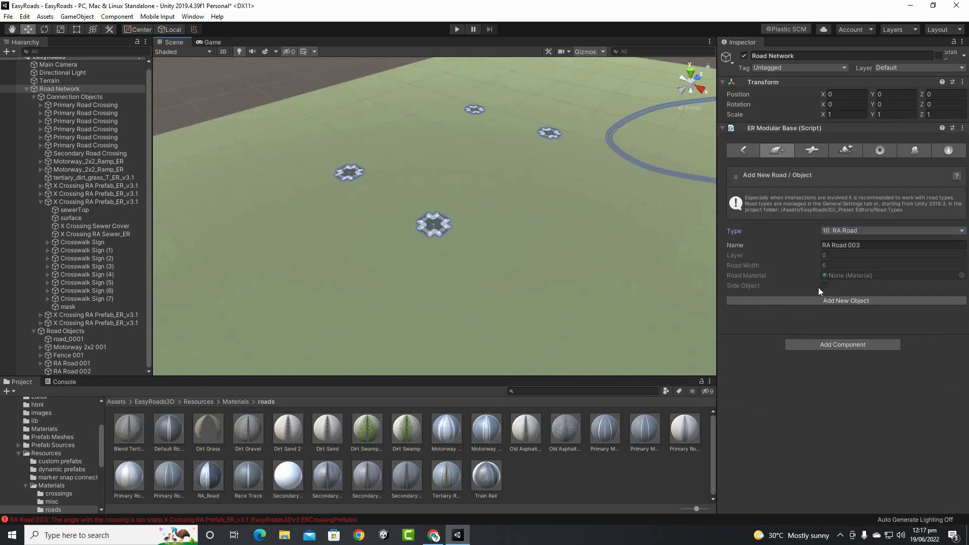
{"action": "scroll", "coordinate": [453, 259], "scroll_direction": "up", "scroll_amount": 10}
{"action": "middle_click_drag", "start_coordinate": [524, 220], "coordinate": [286, 325]}
{"action": "scroll", "coordinate": [419, 294], "scroll_direction": "down", "scroll_amount": 5}
{"action": "scroll", "coordinate": [425, 293], "scroll_direction": "up", "scroll_amount": 6}
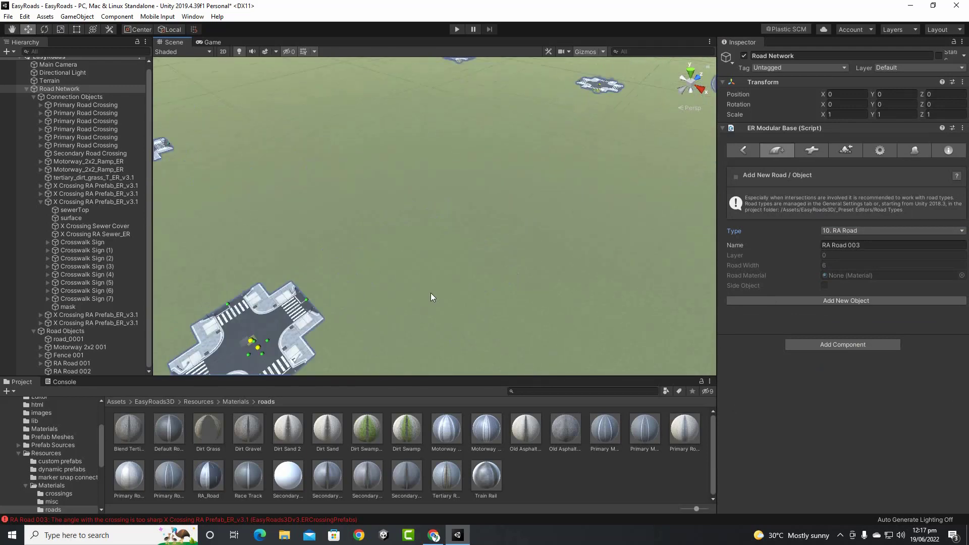
Create RA Road 003 with markers from the lower crossing to the far crossing
{"action": "left_click", "coordinate": [769, 301]}
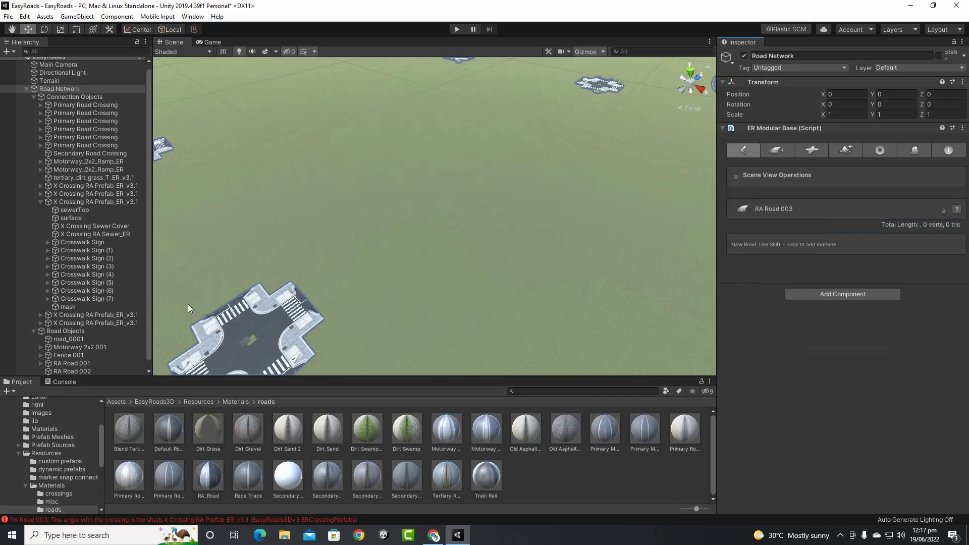
{"action": "left_click", "coordinate": [326, 286], "text": "shift"}
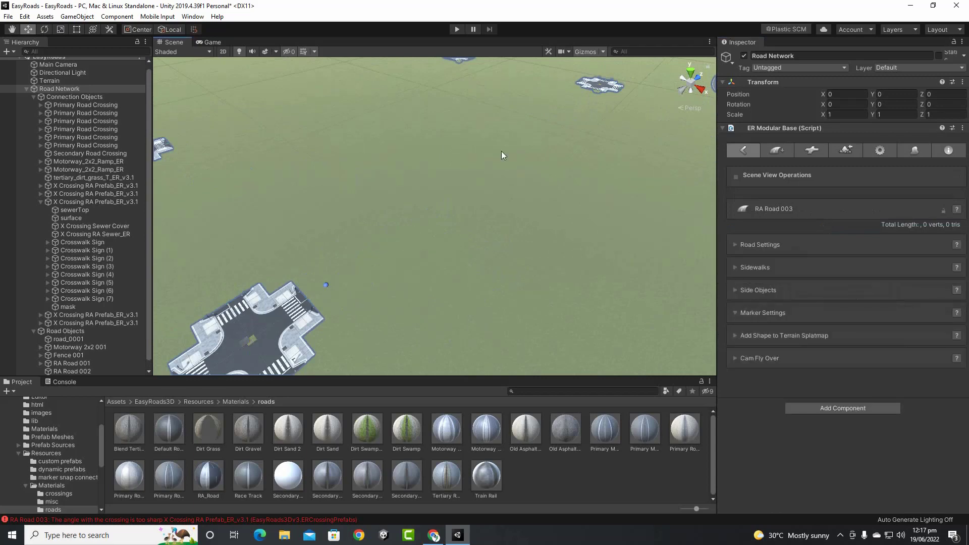
{"action": "left_click", "coordinate": [584, 99], "text": "shift"}
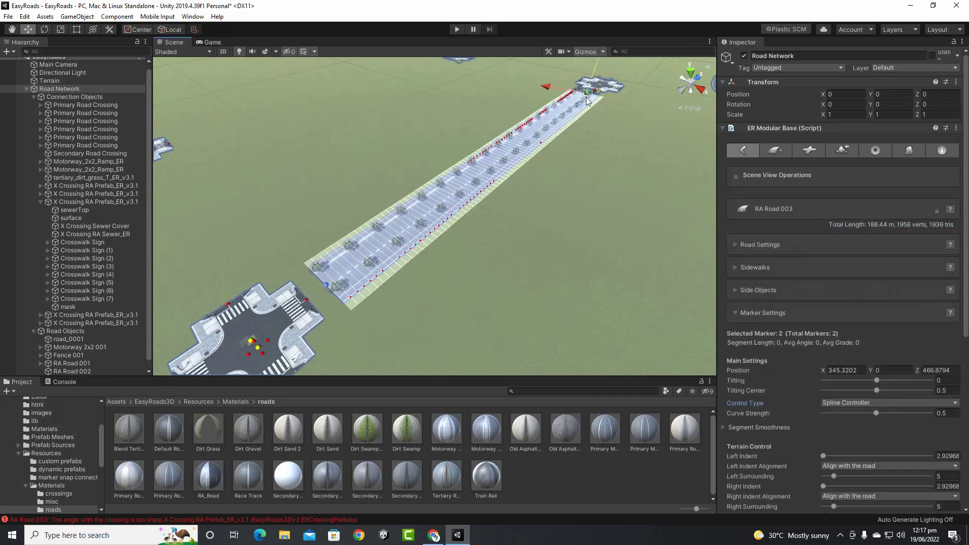
{"action": "left_click", "coordinate": [326, 286]}
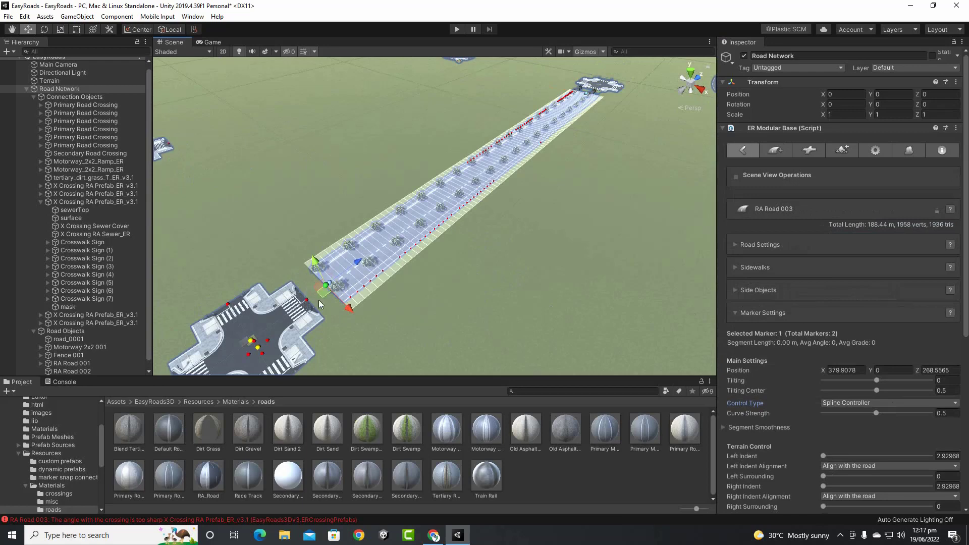
{"action": "left_click", "coordinate": [314, 298]}
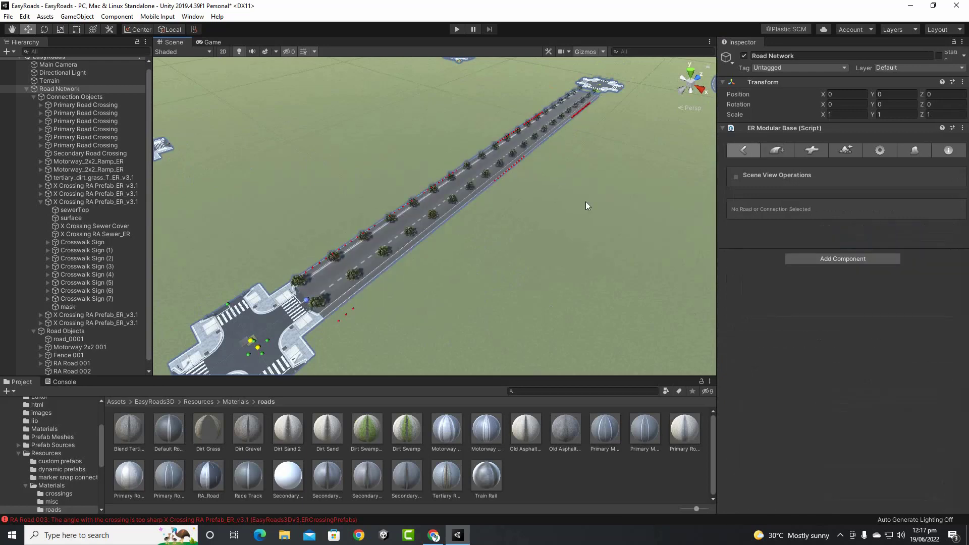
{"action": "middle_click_drag", "start_coordinate": [584, 203], "coordinate": [473, 282]}
{"action": "scroll", "coordinate": [419, 292], "scroll_direction": "up", "scroll_amount": 4}
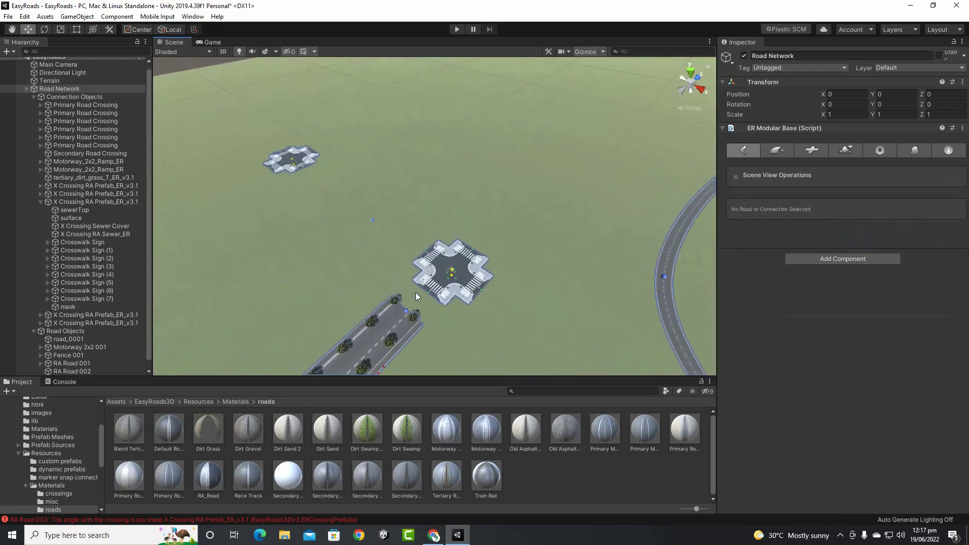
Snap RA Road 003's end marker onto the crossing
{"action": "left_click", "coordinate": [405, 309]}
{"action": "left_click_drag", "start_coordinate": [406, 313], "coordinate": [428, 292]}
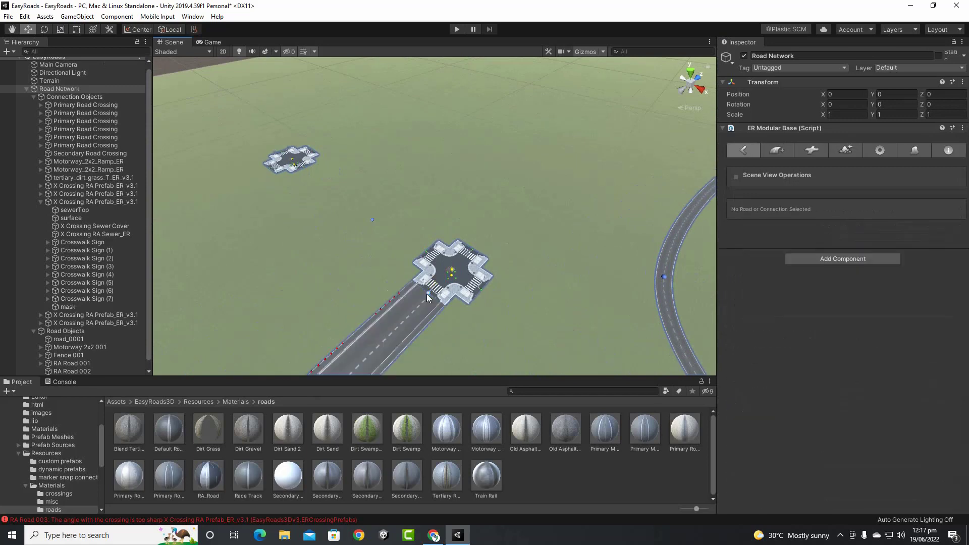
{"action": "scroll", "coordinate": [434, 283], "scroll_direction": "up", "scroll_amount": 5}
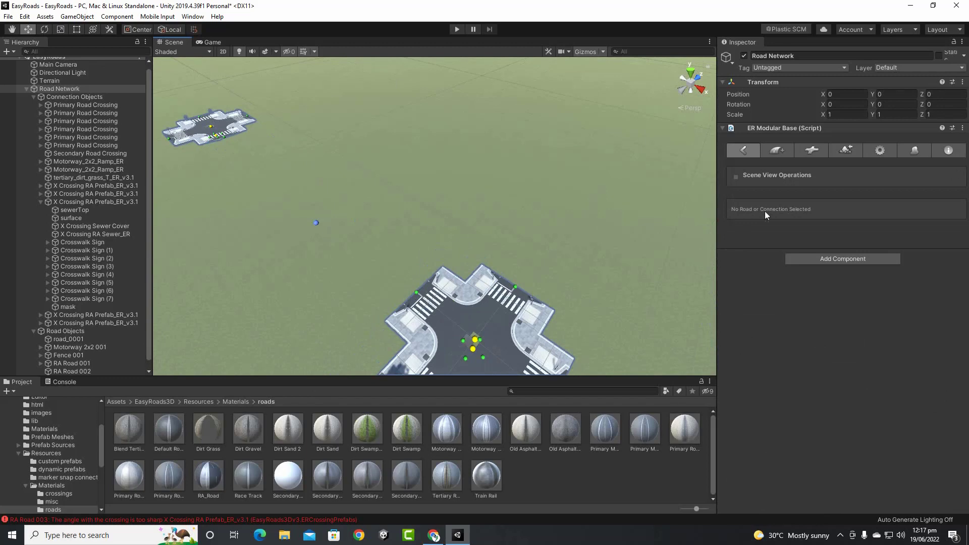
Create RA Road 004 with markers from the crossing to the upper crossing
{"action": "left_click", "coordinate": [775, 151]}
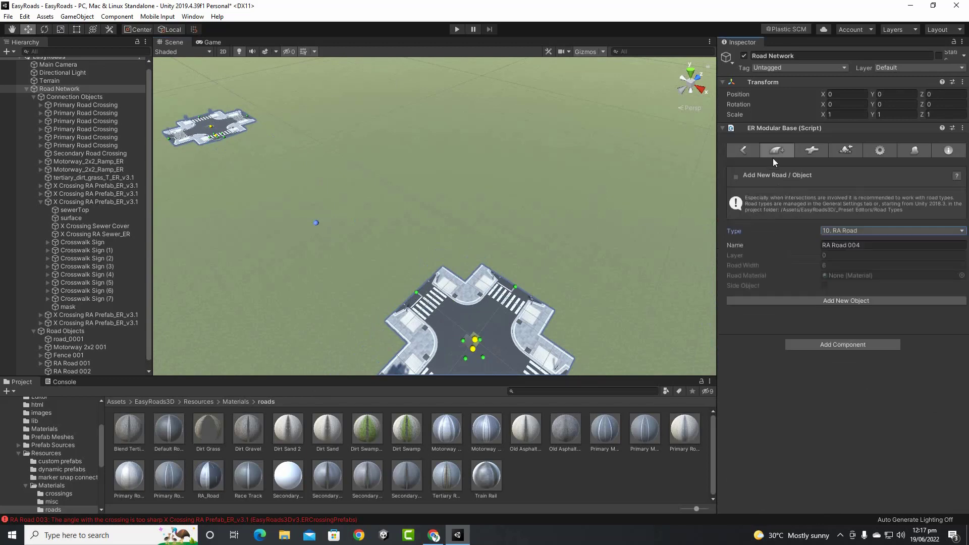
{"action": "left_click", "coordinate": [841, 300]}
{"action": "left_click", "coordinate": [405, 285], "text": "shift"}
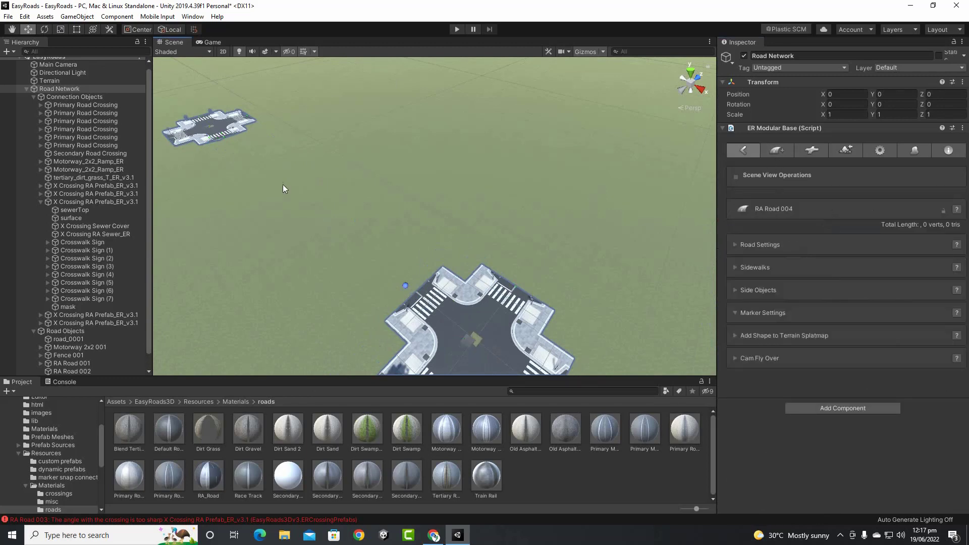
{"action": "left_click", "coordinate": [229, 143], "text": "shift"}
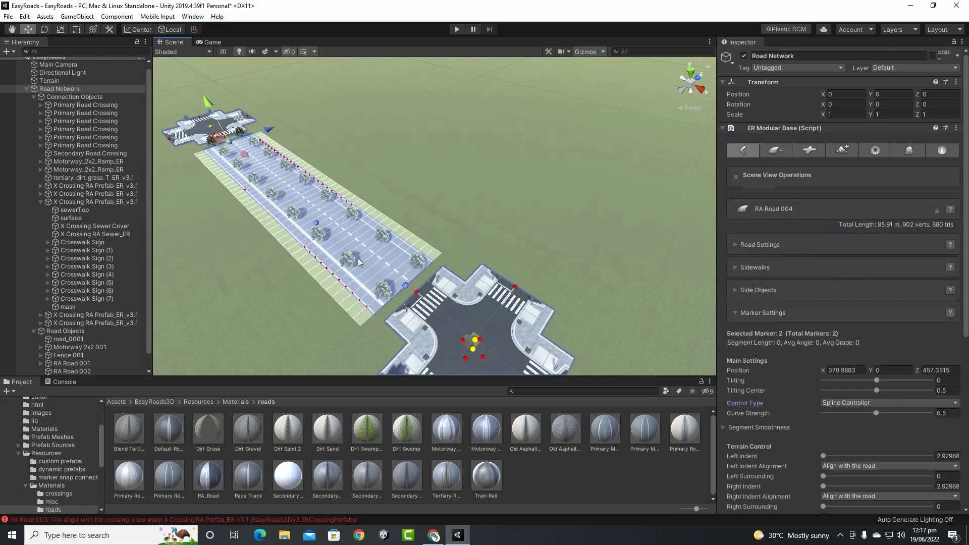
{"action": "left_click", "coordinate": [406, 287]}
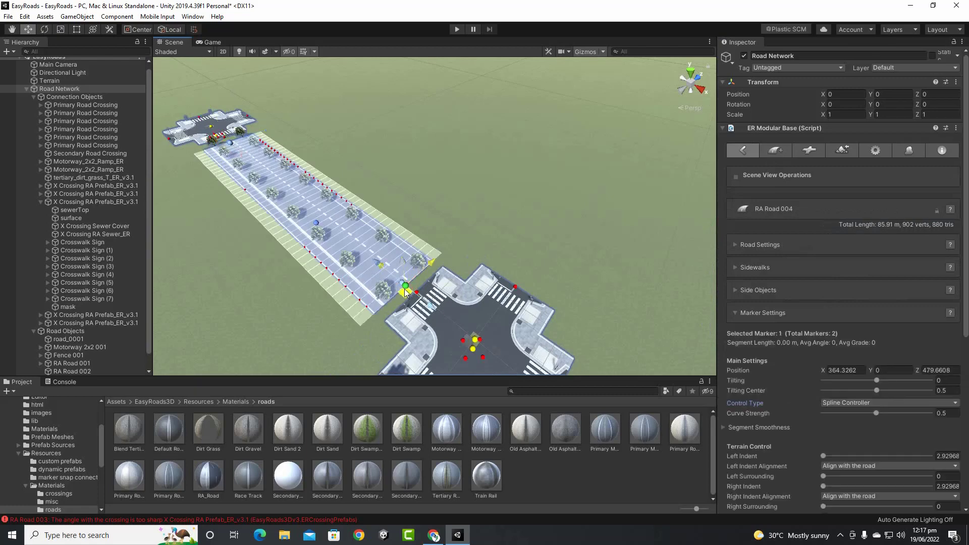
{"action": "left_click_drag", "start_coordinate": [405, 289], "coordinate": [416, 293]}
{"action": "middle_click_drag", "start_coordinate": [283, 195], "coordinate": [607, 401]}
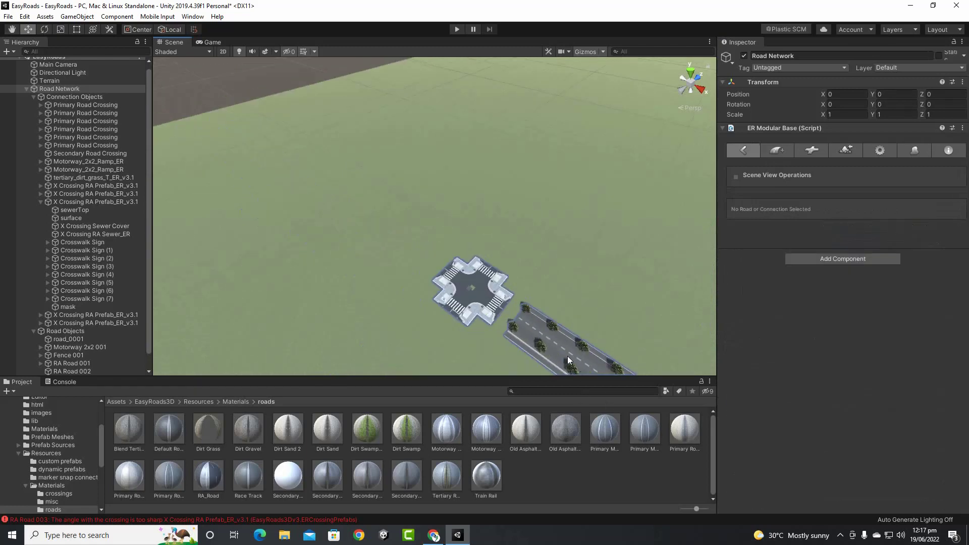
Finish RA Road 004 at the upper crossing so its mesh rebuilds between both crossings
{"action": "left_click", "coordinate": [516, 320]}
{"action": "middle_click_drag", "start_coordinate": [532, 331], "coordinate": [498, 300]}
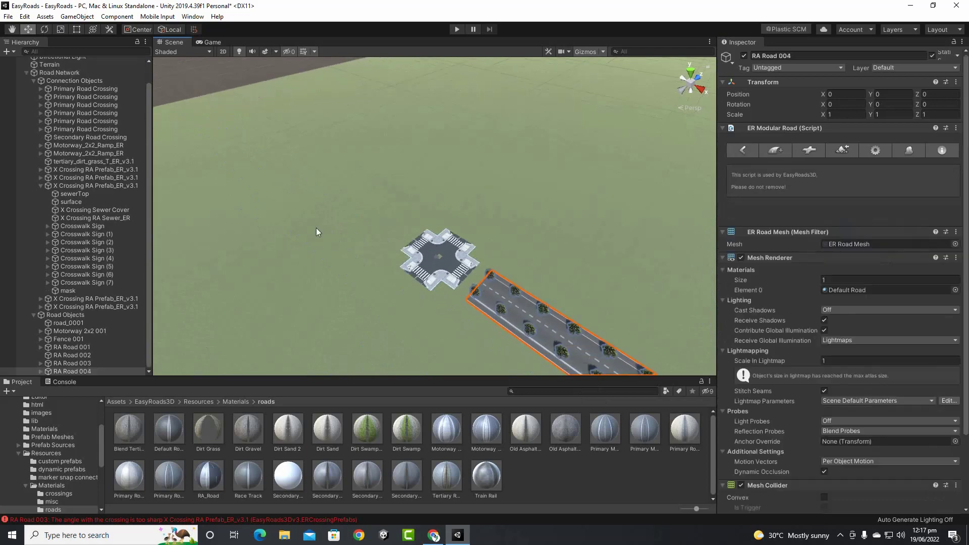
{"action": "left_click", "coordinate": [91, 72]}
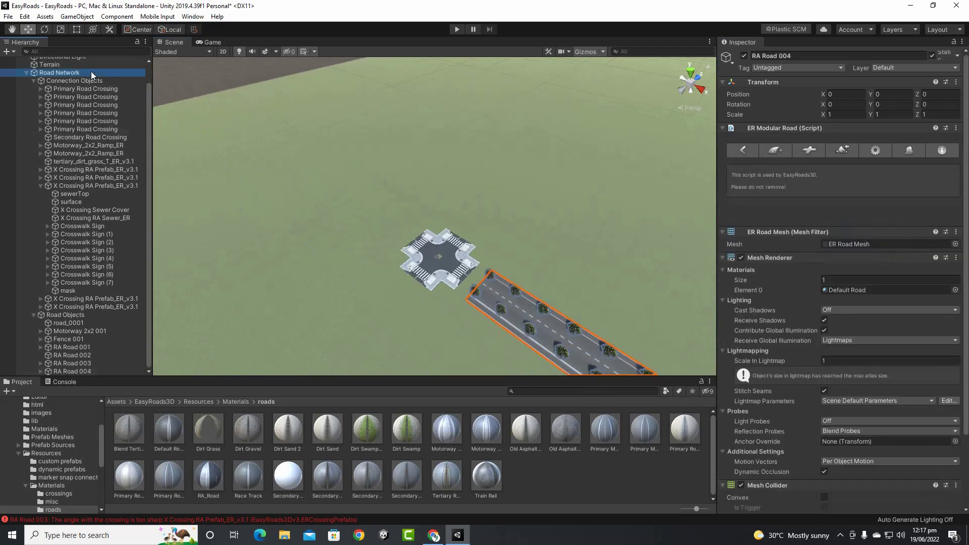
{"action": "left_click", "coordinate": [482, 290]}
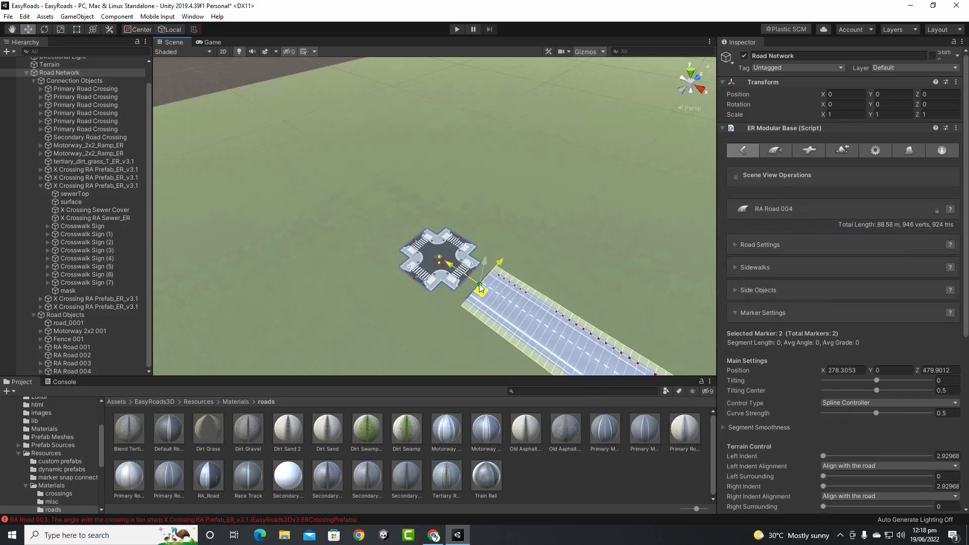
{"action": "left_click", "coordinate": [468, 274]}
{"action": "scroll", "coordinate": [470, 278], "scroll_direction": "down", "scroll_amount": 5}
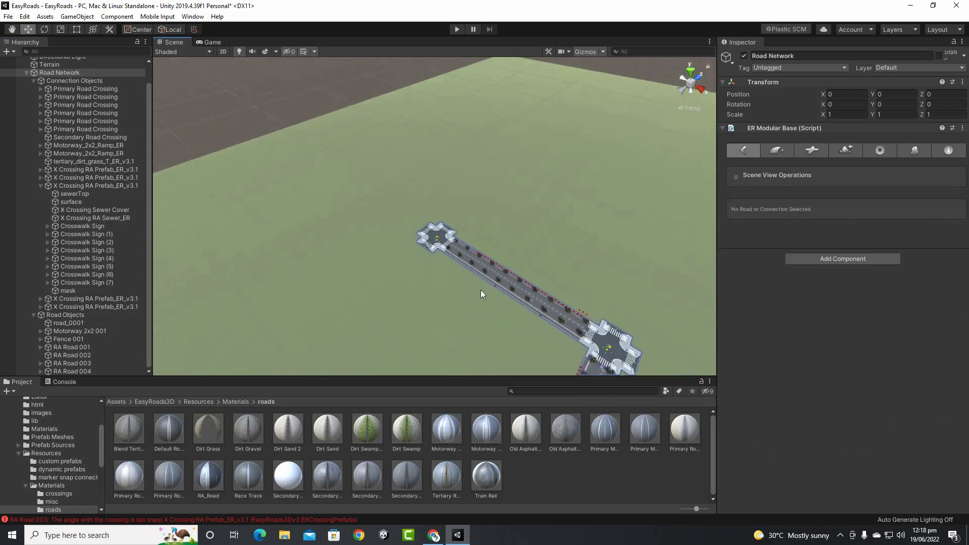
{"action": "scroll", "coordinate": [481, 290], "scroll_direction": "down", "scroll_amount": 4}
{"action": "middle_click_drag", "start_coordinate": [482, 289], "coordinate": [553, 150]}
{"action": "scroll", "coordinate": [494, 161], "scroll_direction": "down", "scroll_amount": 3}
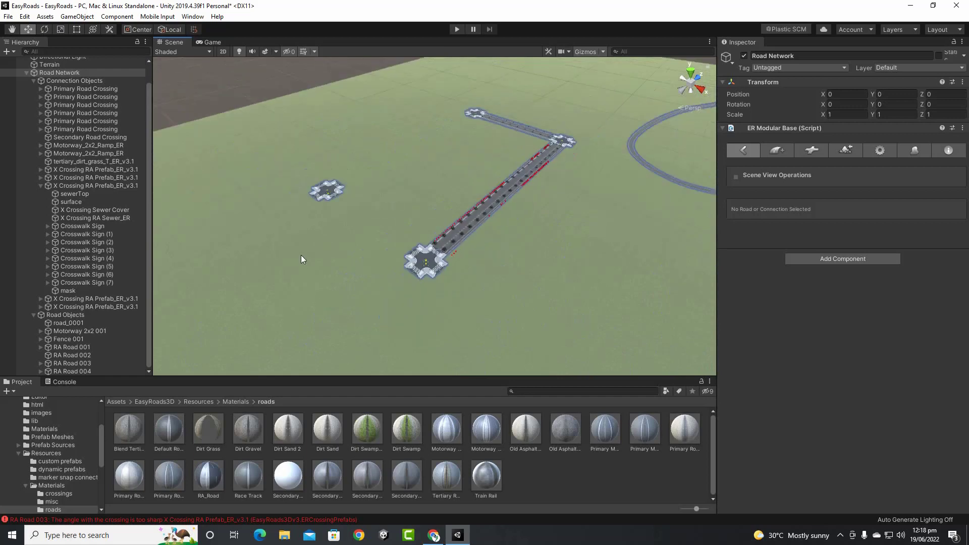
Add a new '10. RA Road' type road object, RA Road 005
{"action": "left_click", "coordinate": [786, 153]}
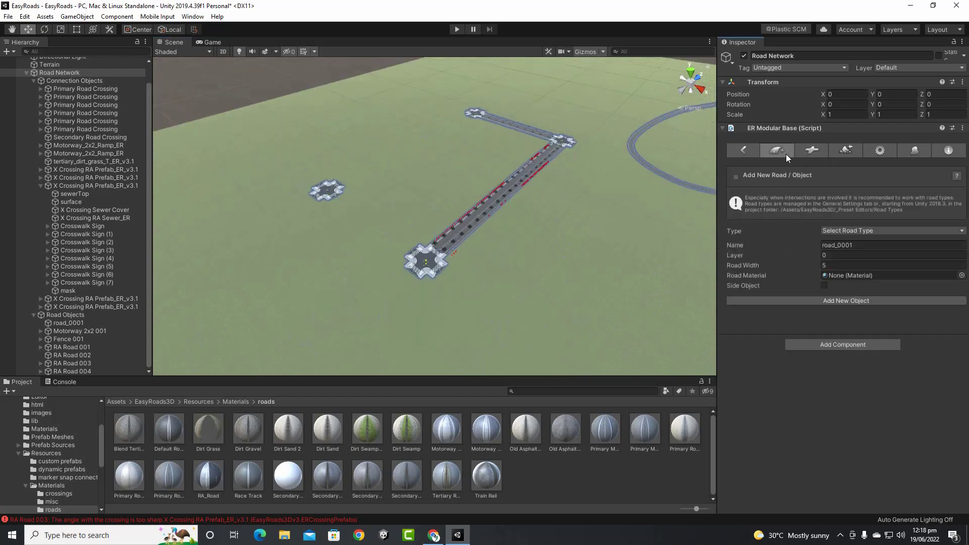
{"action": "left_click", "coordinate": [850, 232]}
{"action": "left_click", "coordinate": [849, 233]}
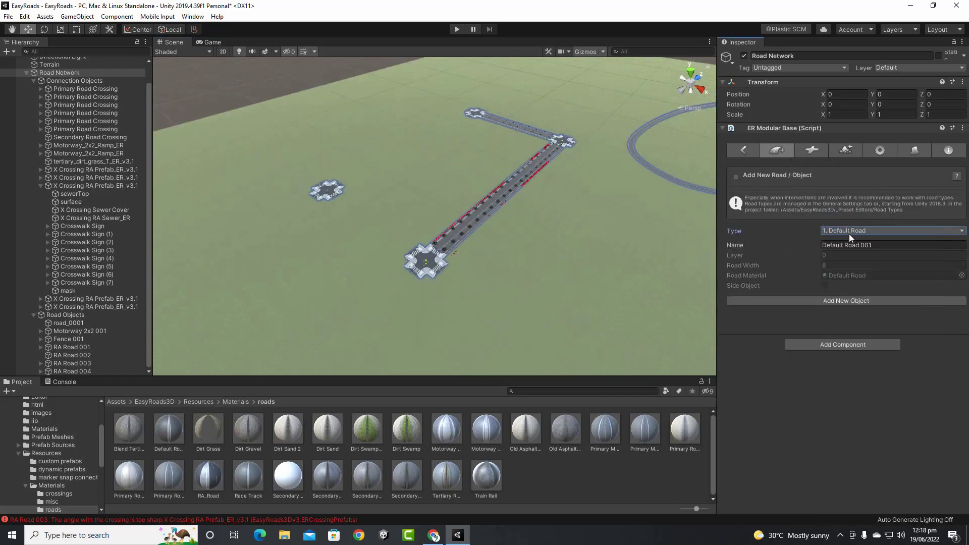
{"action": "left_click", "coordinate": [849, 234]}
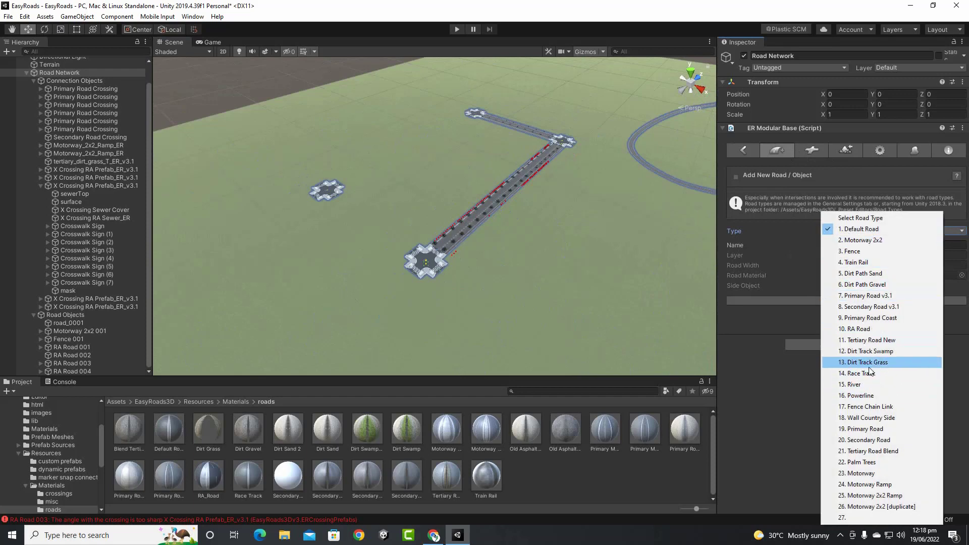
{"action": "left_click", "coordinate": [871, 329]}
{"action": "left_click", "coordinate": [846, 301]}
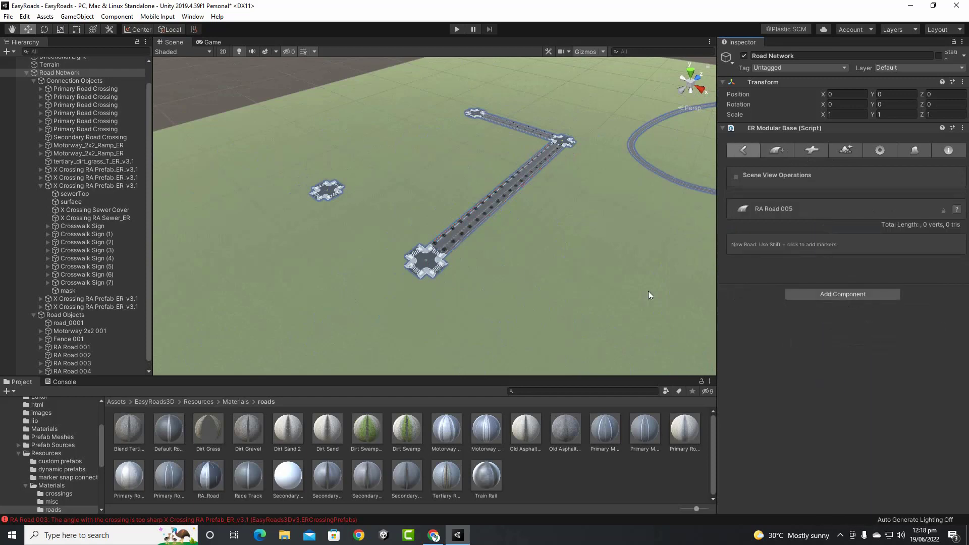
Place RA Road 005's markers from the lower crossing toward the upper-left crossing
{"action": "scroll", "coordinate": [470, 251], "scroll_direction": "up", "scroll_amount": 5}
{"action": "left_click", "coordinate": [366, 295], "text": "shift"}
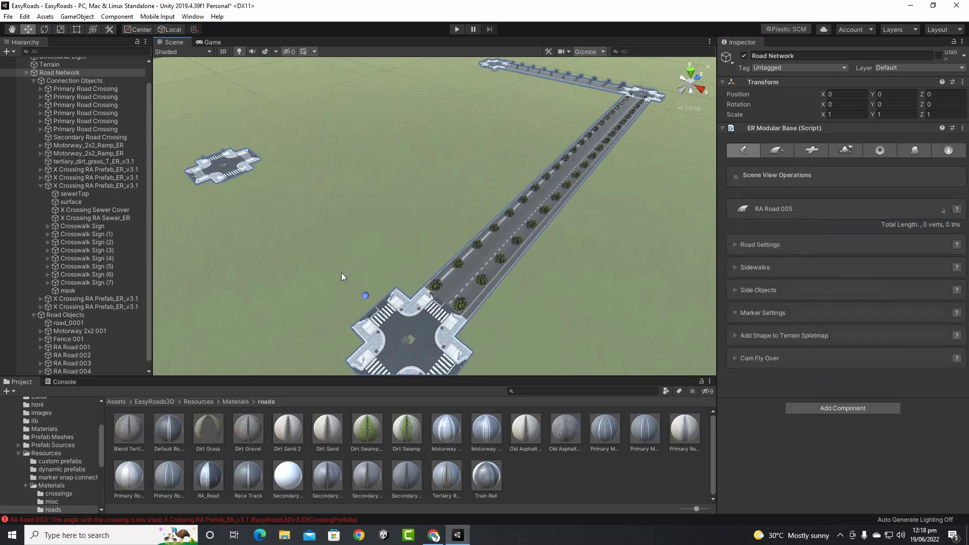
{"action": "left_click", "coordinate": [240, 179], "text": "shift"}
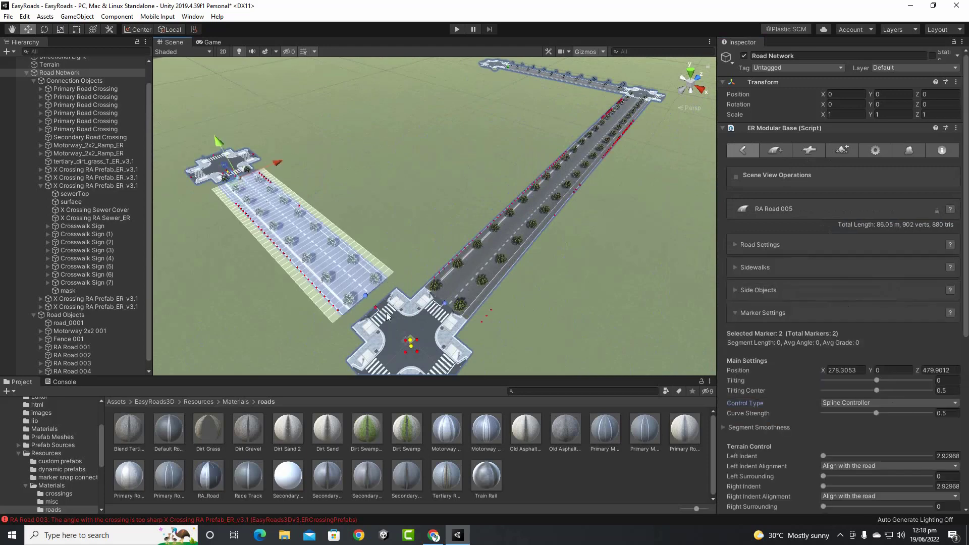
{"action": "left_click", "coordinate": [367, 298]}
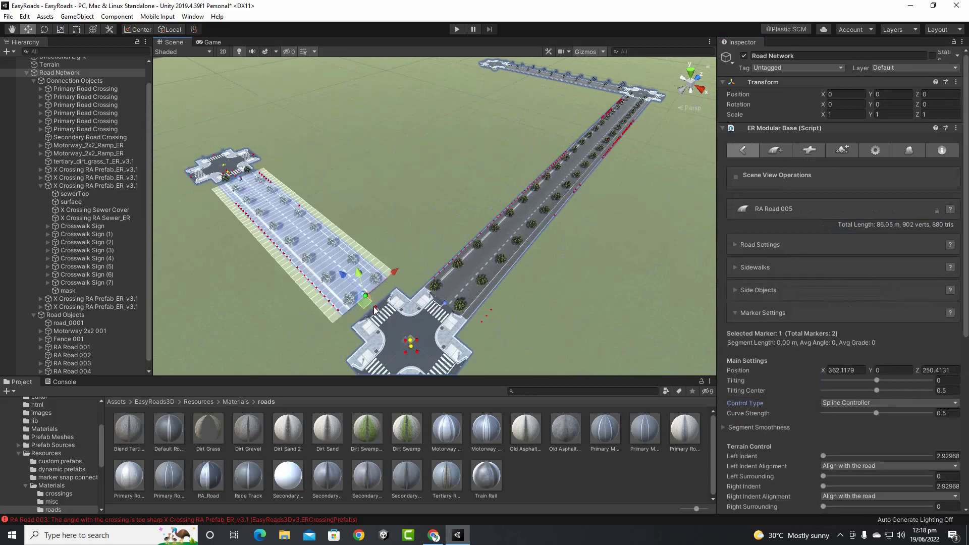
{"action": "mouse_move", "coordinate": [374, 309]}
{"action": "left_mouse_down"}
{"action": "mouse_move", "coordinate": [373, 301]}
{"action": "mouse_move", "coordinate": [380, 324]}
{"action": "left_mouse_up"}
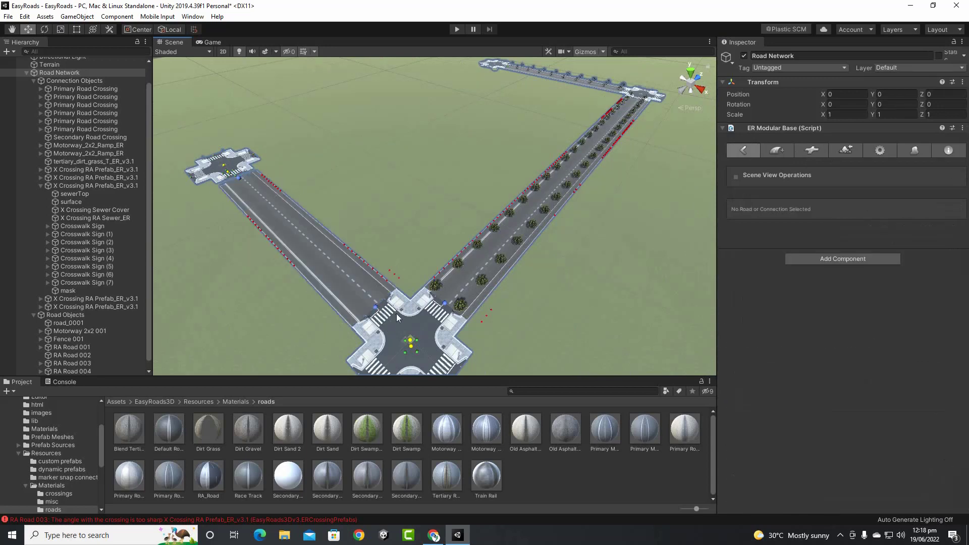
Connect RA Road 005's end marker to the upper-left crossing
{"action": "middle_click_drag", "start_coordinate": [250, 224], "coordinate": [310, 210]}
{"action": "scroll", "coordinate": [373, 223], "scroll_direction": "up", "scroll_amount": 8}
{"action": "middle_click_drag", "start_coordinate": [237, 202], "coordinate": [398, 228]}
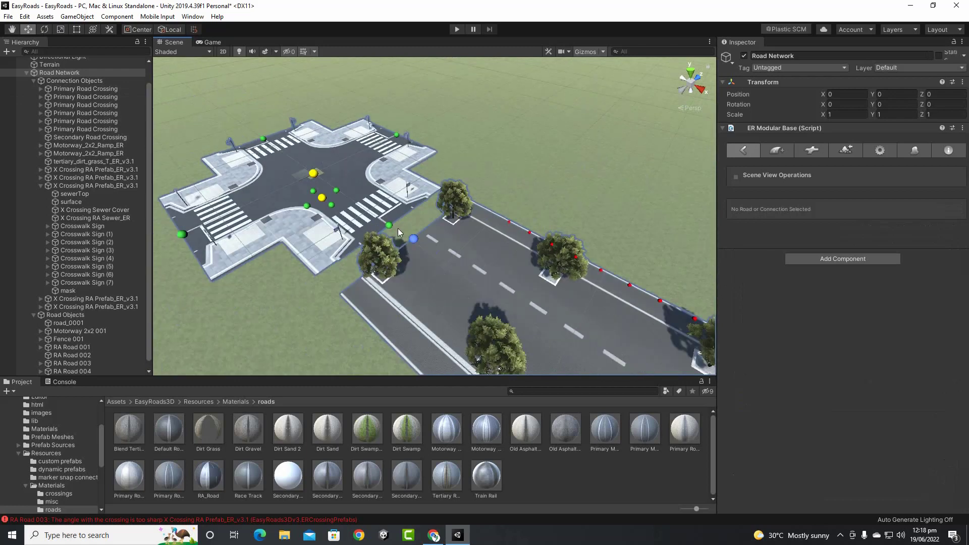
{"action": "left_click", "coordinate": [411, 241]}
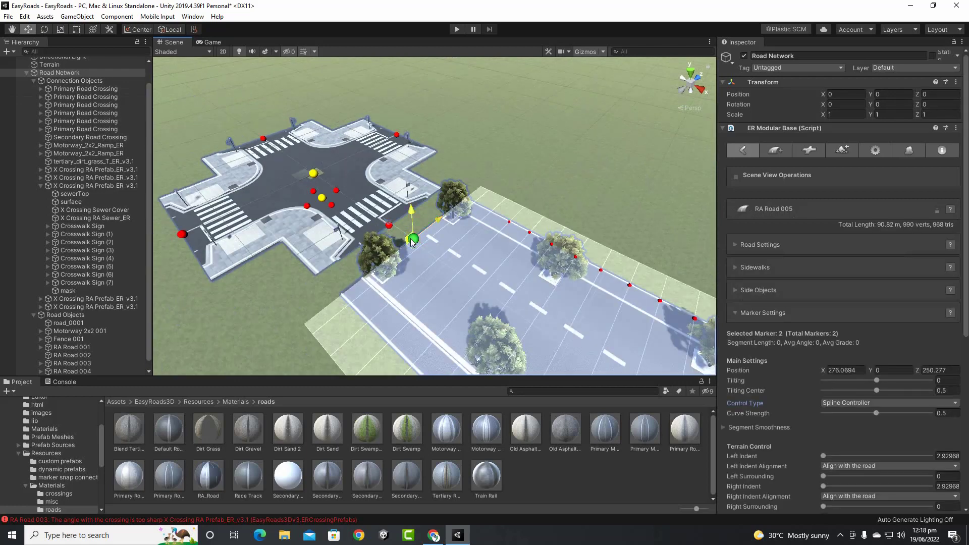
{"action": "left_click_drag", "start_coordinate": [411, 240], "coordinate": [388, 228]}
{"action": "scroll", "coordinate": [485, 195], "scroll_direction": "down", "scroll_amount": 7}
{"action": "middle_click_drag", "start_coordinate": [487, 197], "coordinate": [416, 248]}
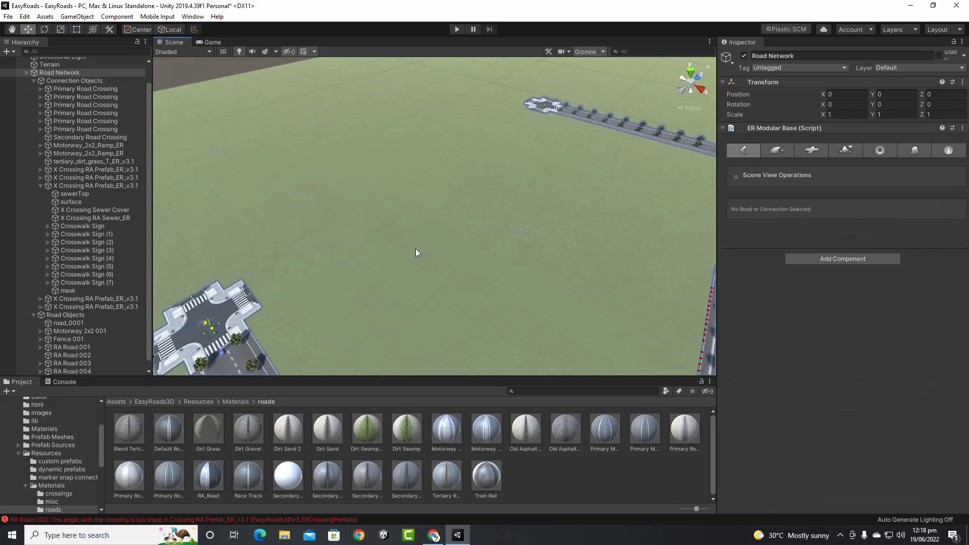
Create RA Road 006 with two markers and snap its first marker onto the crossing
{"action": "left_click", "coordinate": [789, 155]}
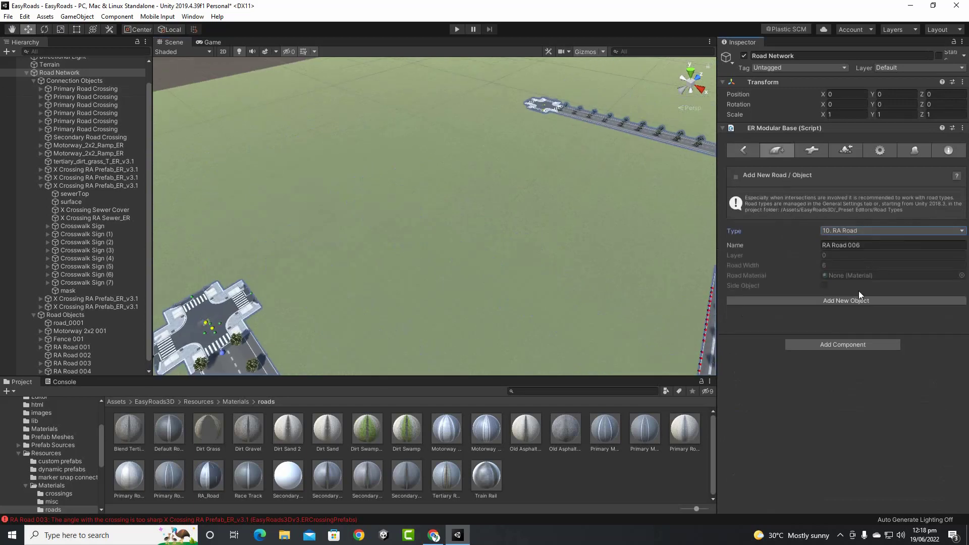
{"action": "left_click", "coordinate": [859, 292]}
{"action": "left_click", "coordinate": [265, 283], "text": "shift"}
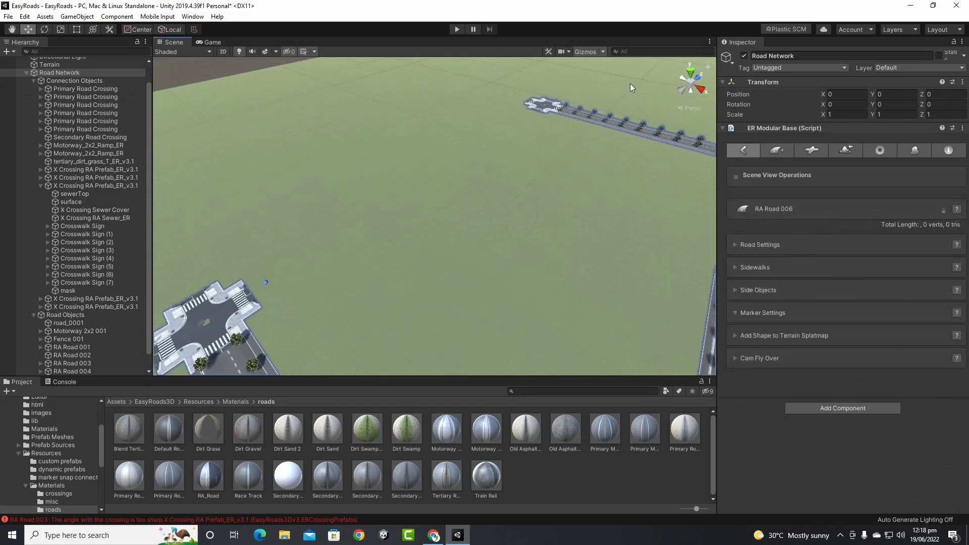
{"action": "left_click", "coordinate": [536, 111], "text": "shift"}
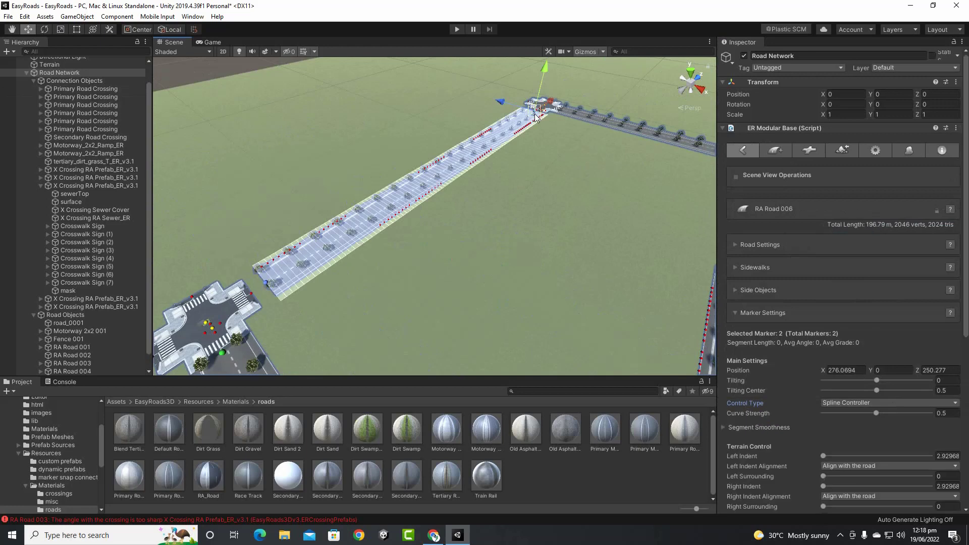
{"action": "left_click", "coordinate": [265, 283]}
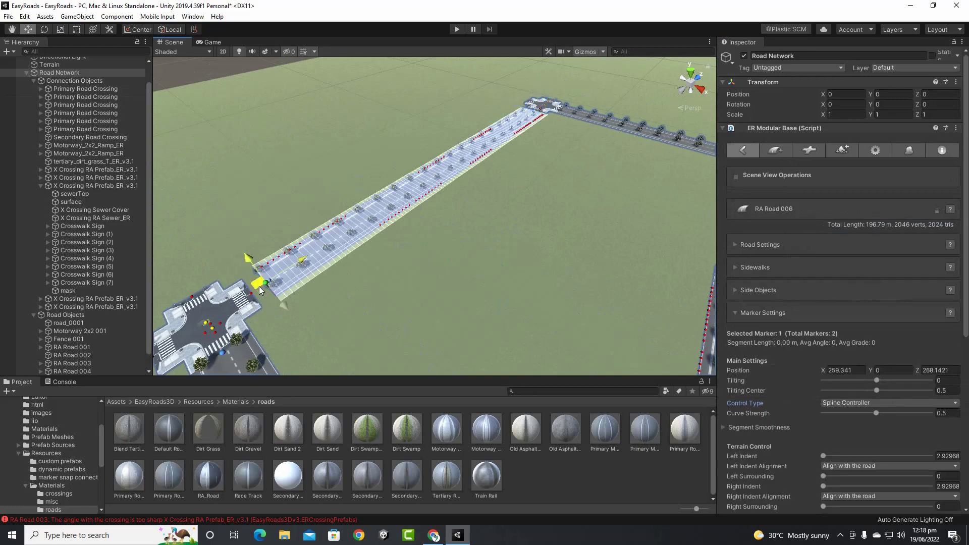
{"action": "left_click_drag", "start_coordinate": [259, 286], "coordinate": [248, 294]}
Snap RA Road 006's other end onto its crossing, then collapse Road Network
{"action": "middle_click_drag", "start_coordinate": [436, 233], "coordinate": [175, 405]}
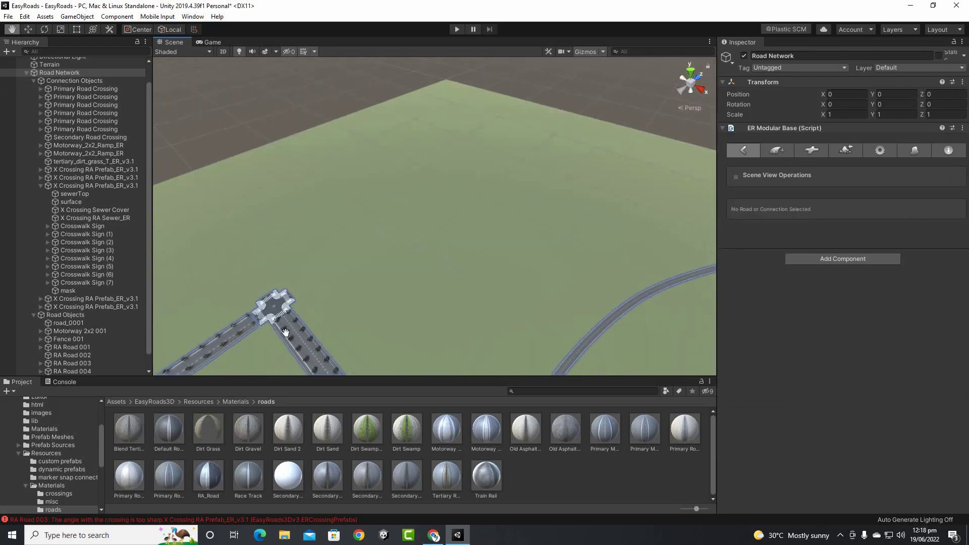
{"action": "middle_click_drag", "start_coordinate": [285, 332], "coordinate": [480, 213]}
{"action": "scroll", "coordinate": [361, 292], "scroll_direction": "up", "scroll_amount": 2}
{"action": "scroll", "coordinate": [390, 235], "scroll_direction": "up", "scroll_amount": 8}
{"action": "left_click", "coordinate": [318, 261]}
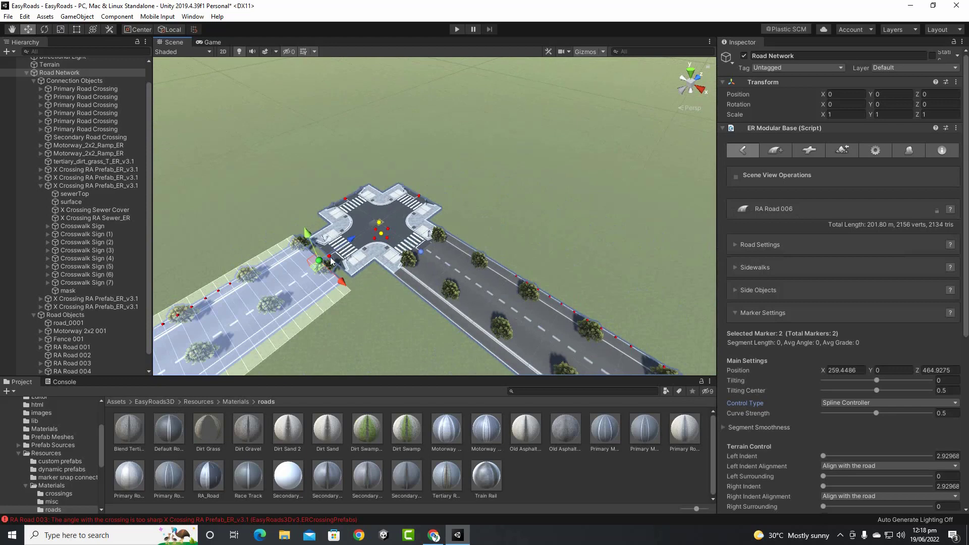
{"action": "left_click_drag", "start_coordinate": [317, 265], "coordinate": [328, 256]}
{"action": "scroll", "coordinate": [484, 277], "scroll_direction": "down", "scroll_amount": 4}
{"action": "mouse_move", "coordinate": [488, 293]}
{"action": "middle_mouse_down"}
{"action": "mouse_move", "coordinate": [487, 263]}
{"action": "mouse_move", "coordinate": [467, 244]}
{"action": "middle_mouse_up"}
{"action": "left_click", "coordinate": [26, 73]}
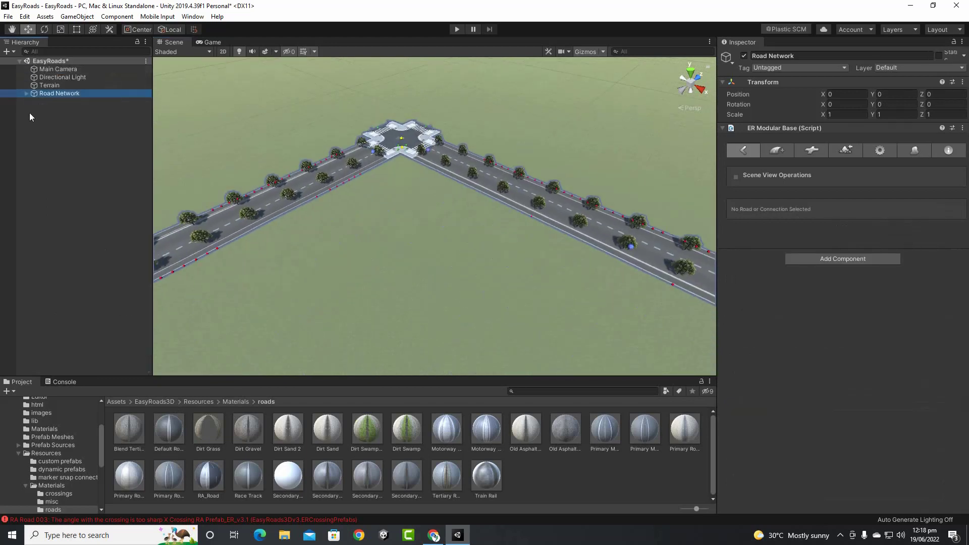
Drag the Car Player prefab from Assets/prefs onto a nearby tree-lined road, deleting a misplaced first copy
{"action": "left_click", "coordinate": [113, 404]}
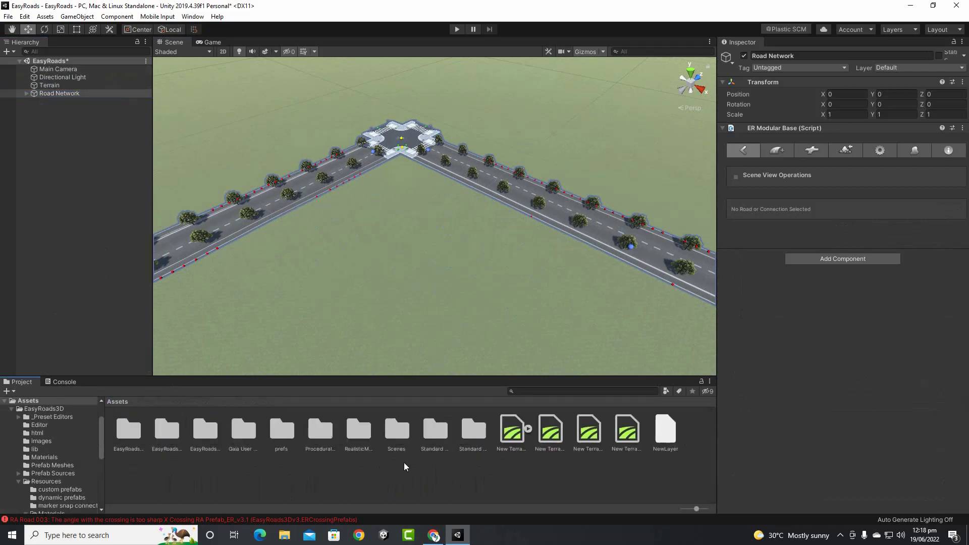
{"action": "double_click", "coordinate": [285, 437]}
{"action": "left_click_drag", "start_coordinate": [132, 394], "coordinate": [161, 332]}
{"action": "scroll", "coordinate": [344, 263], "scroll_direction": "down", "scroll_amount": 3}
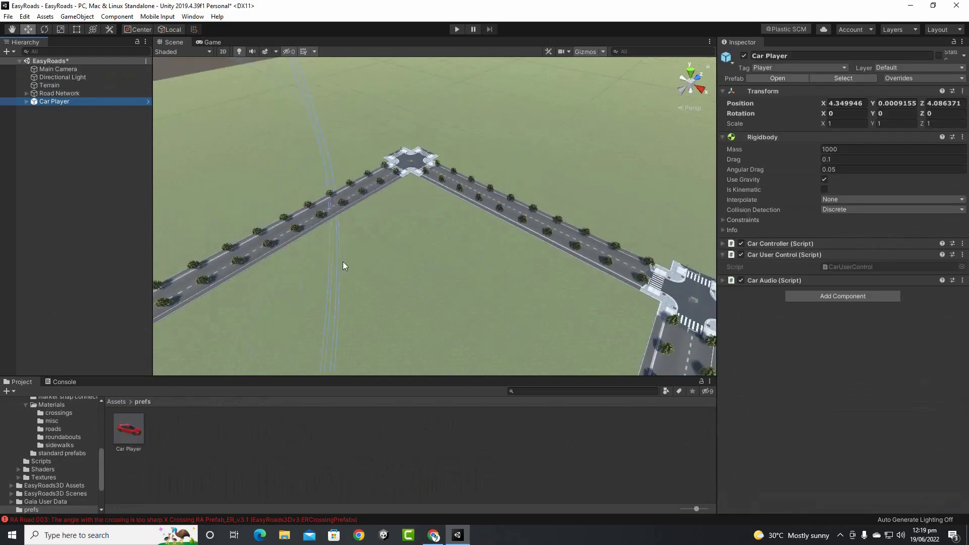
{"action": "key", "text": "Delete"}
{"action": "middle_click_drag", "start_coordinate": [379, 297], "coordinate": [365, 142]}
{"action": "left_click_drag", "start_coordinate": [142, 421], "coordinate": [245, 317]}
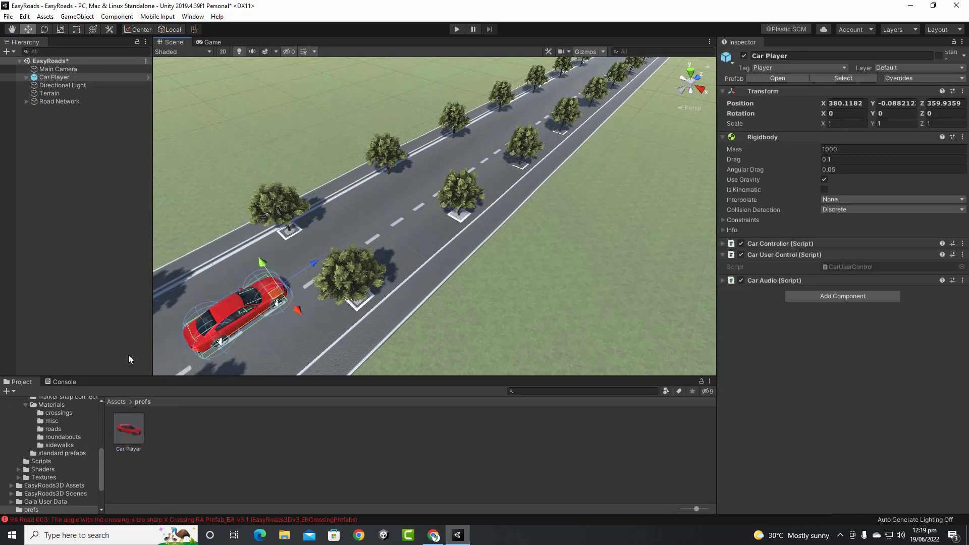
Add the MultipurposeCameraRig prefab from Standard Assets 1/Cameras/Prefabs and delete the Main Camera
{"action": "left_click", "coordinate": [117, 402]}
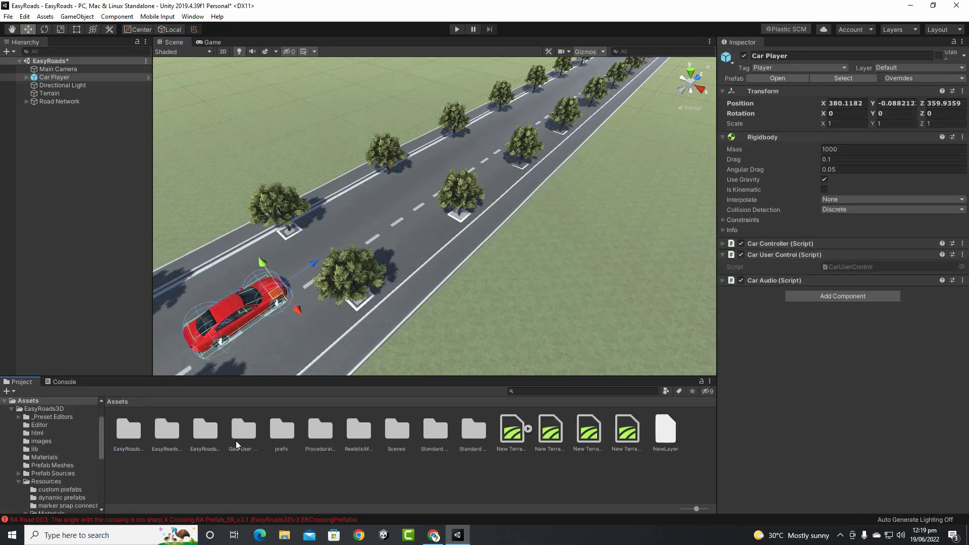
{"action": "left_click", "coordinate": [352, 437]}
{"action": "left_click", "coordinate": [431, 438]}
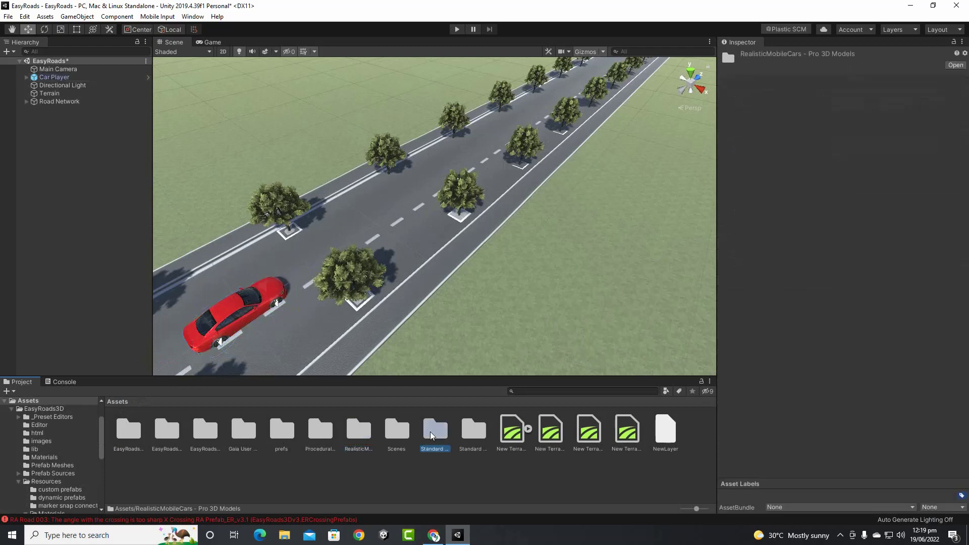
{"action": "double_click", "coordinate": [475, 437]}
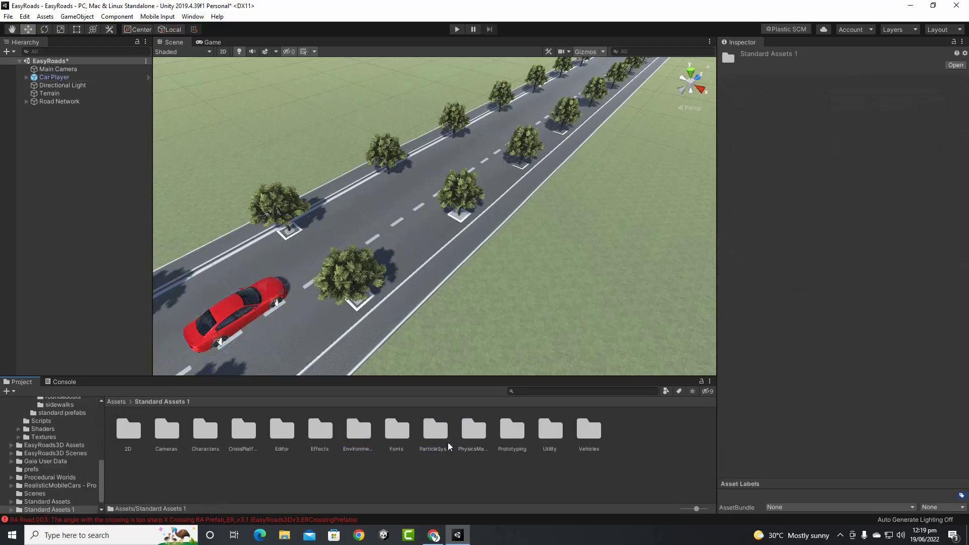
{"action": "double_click", "coordinate": [167, 431]}
{"action": "double_click", "coordinate": [128, 430]}
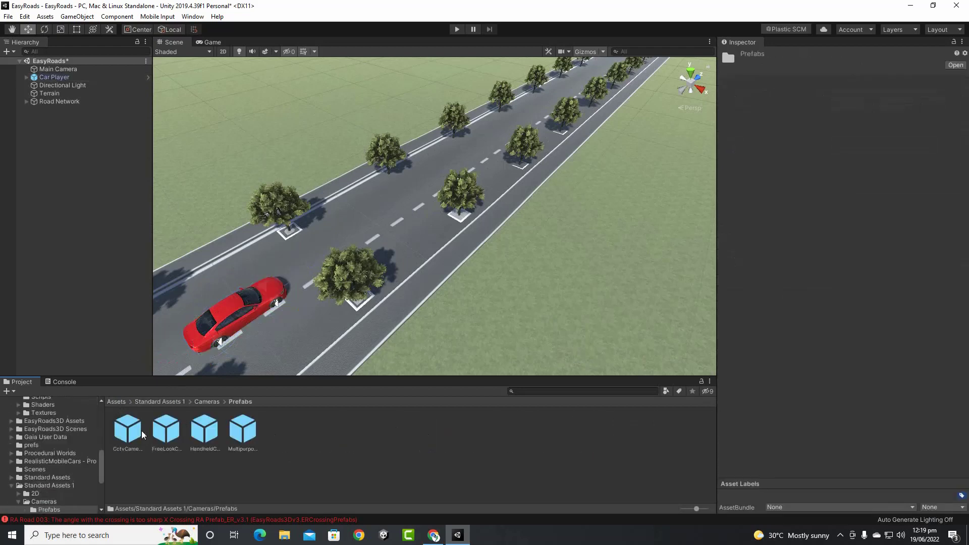
{"action": "left_click_drag", "start_coordinate": [242, 429], "coordinate": [93, 281]}
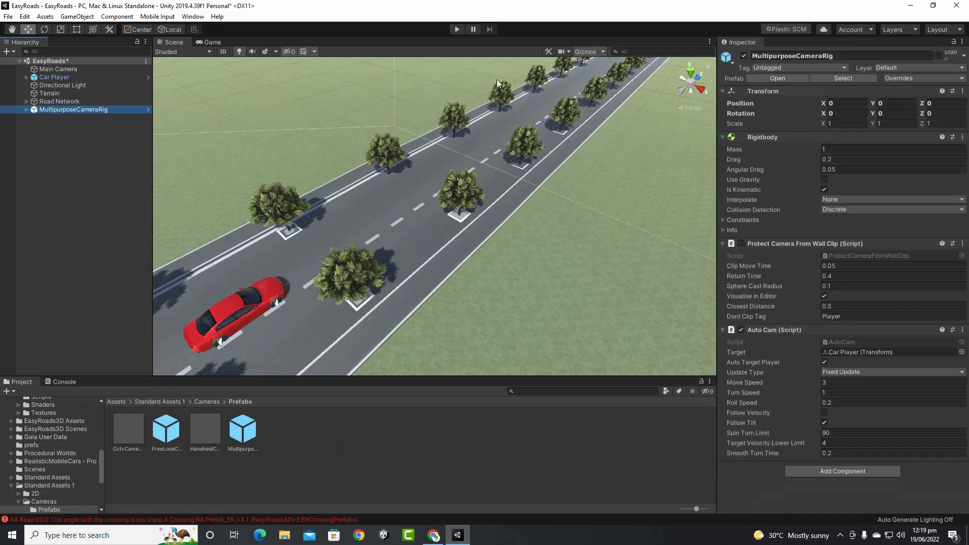
{"action": "left_click", "coordinate": [98, 69]}
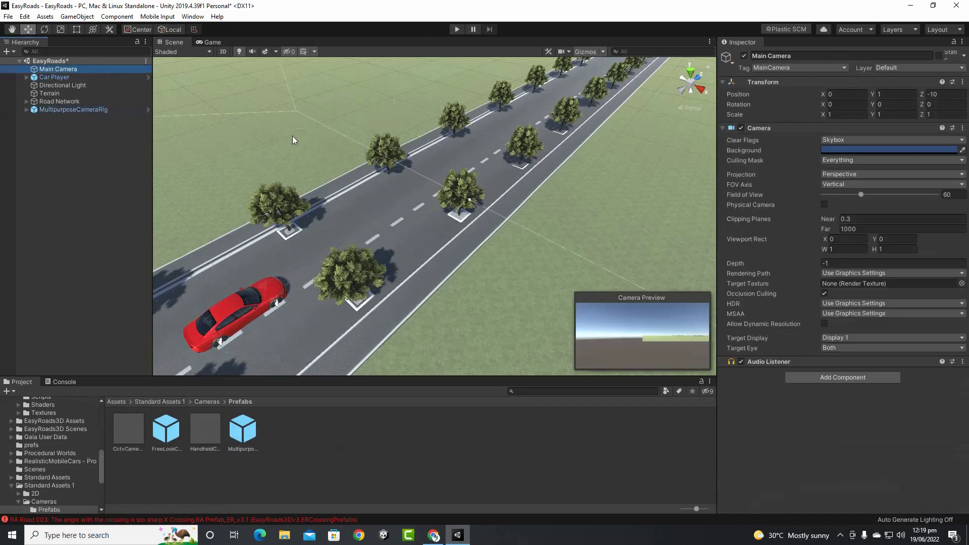
{"action": "key", "text": "Delete"}
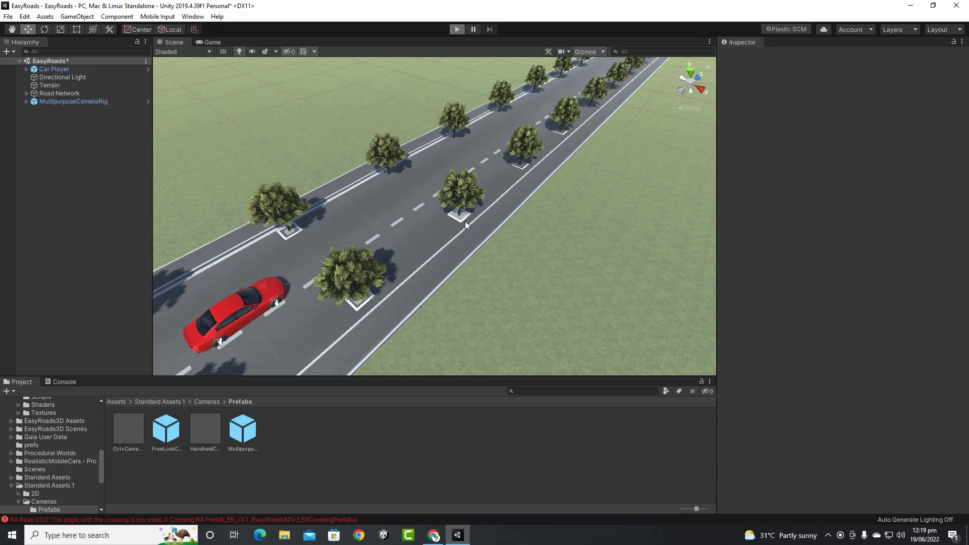
Enter Play mode and drive the car down the road, turning left through the first intersection
{"action": "key", "text": "ctrl+p"}
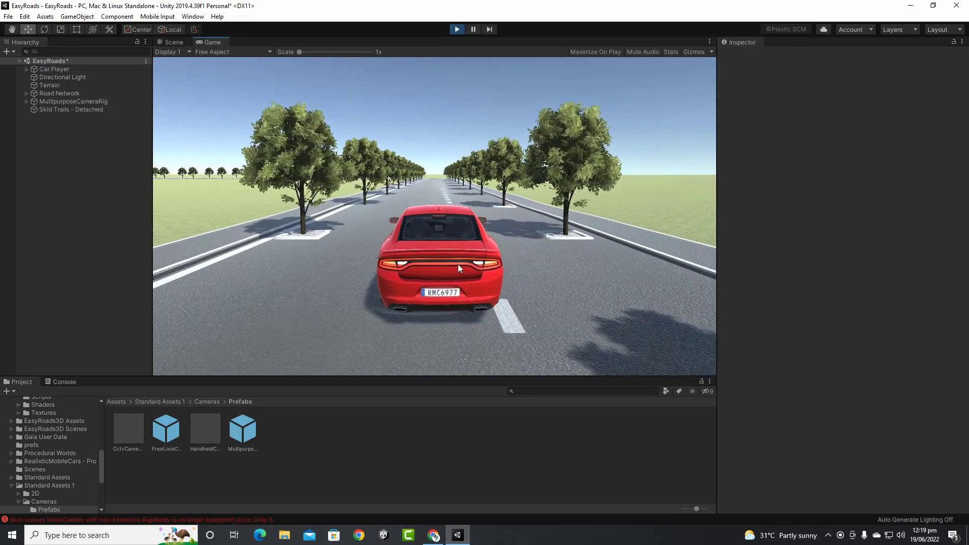
{"action": "key", "text": "w"}
{"action": "key", "text": "d"}
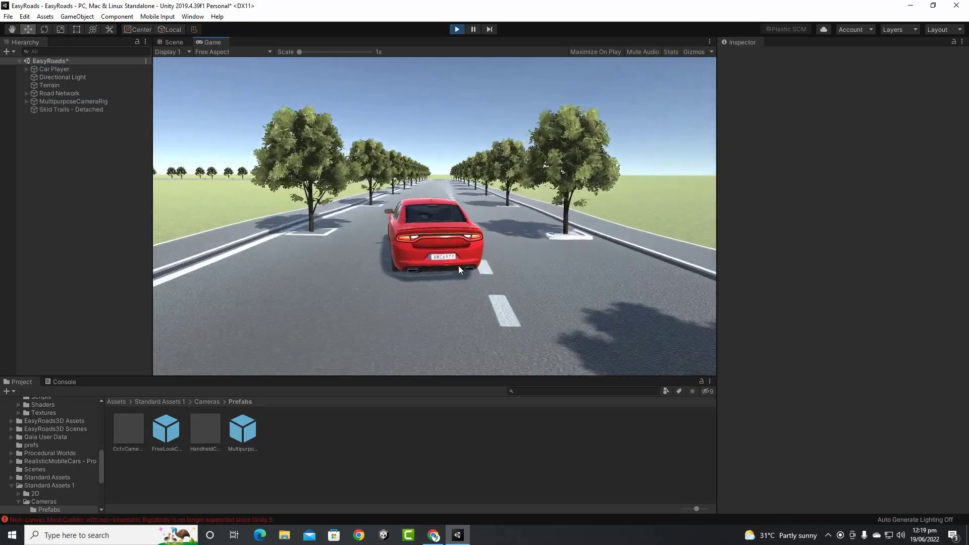
{"action": "key", "text": "a"}
{"action": "key", "text": "d"}
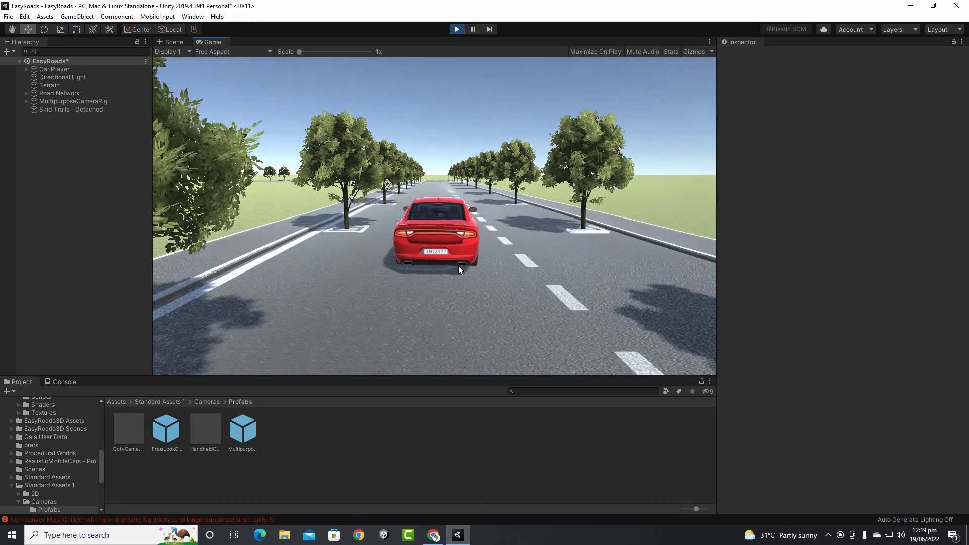
{"action": "key", "text": "w"}
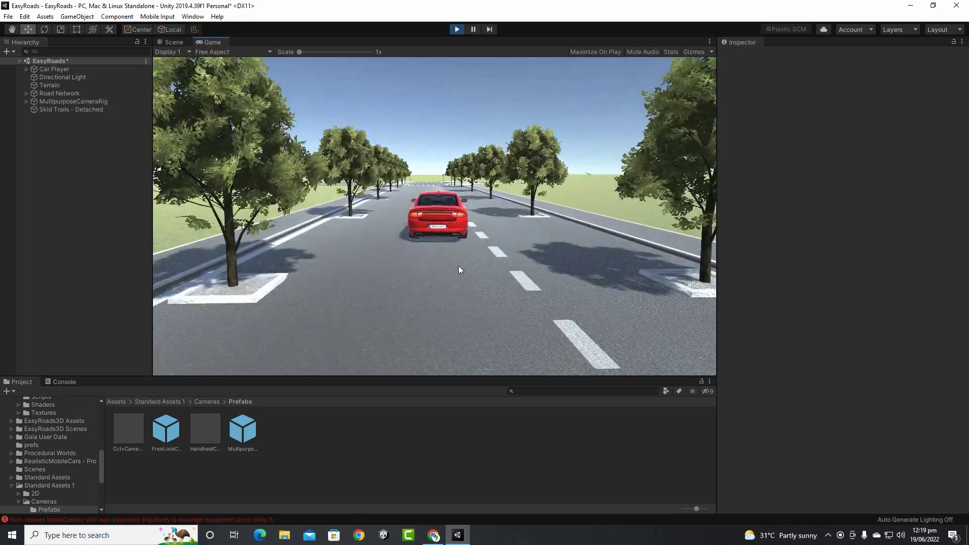
{"action": "key", "text": "s"}
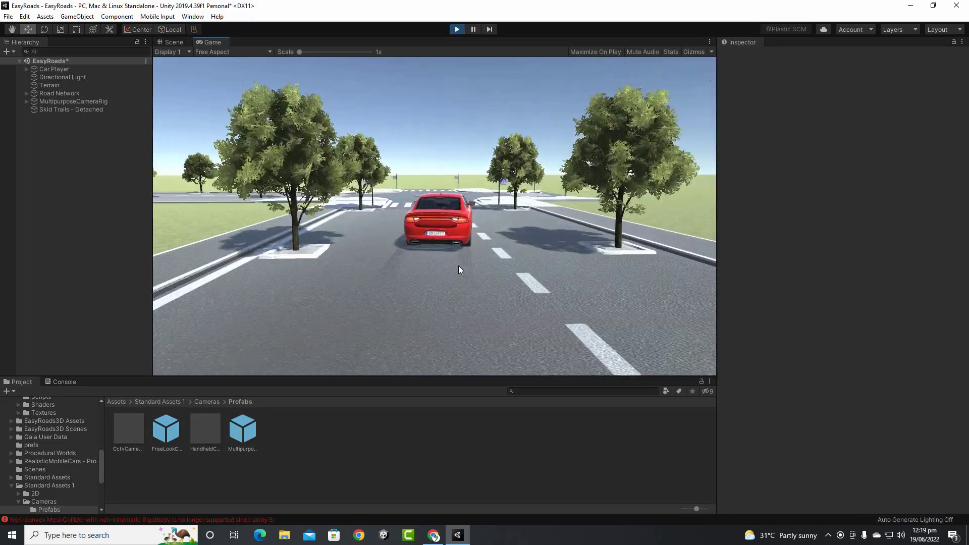
{"action": "key", "text": "a"}
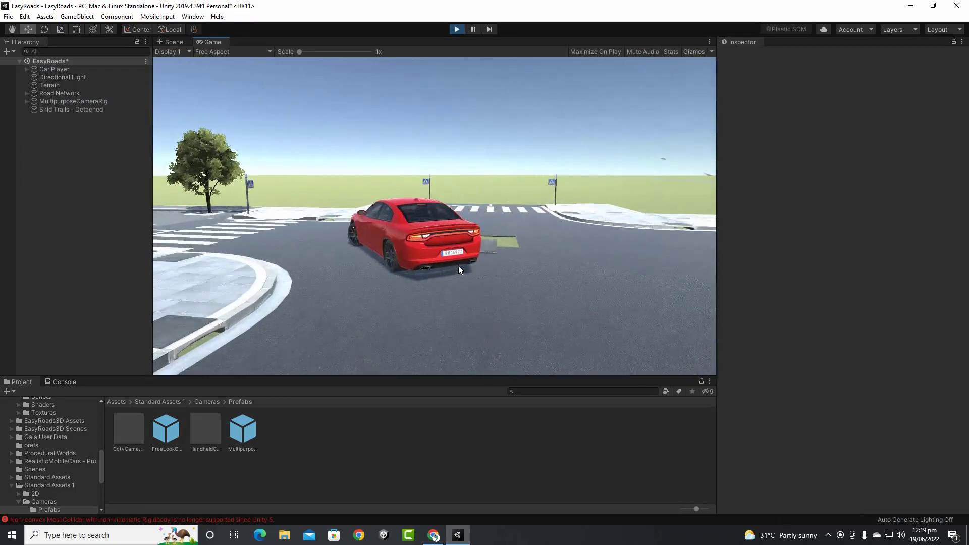
{"action": "key", "text": "w"}
{"action": "key", "text": "a"}
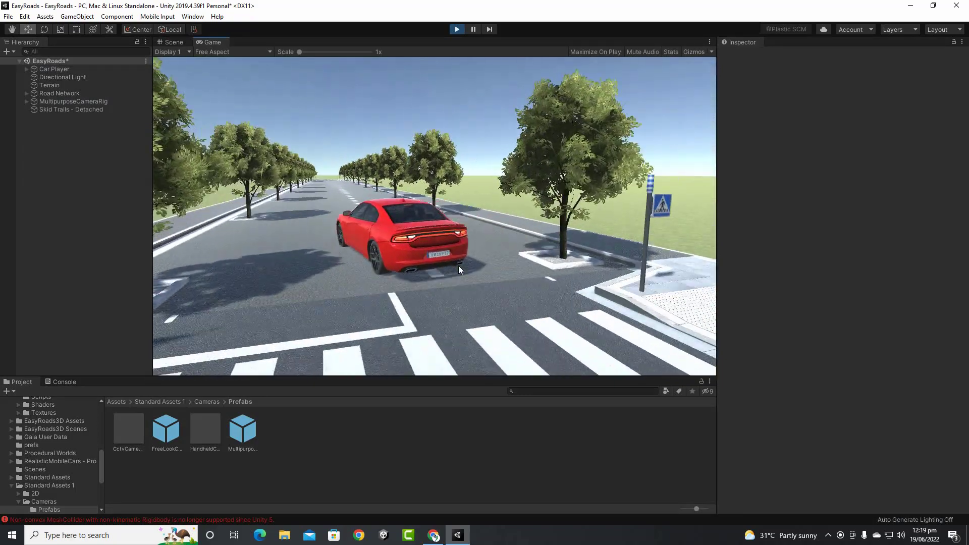
{"action": "key", "text": "w"}
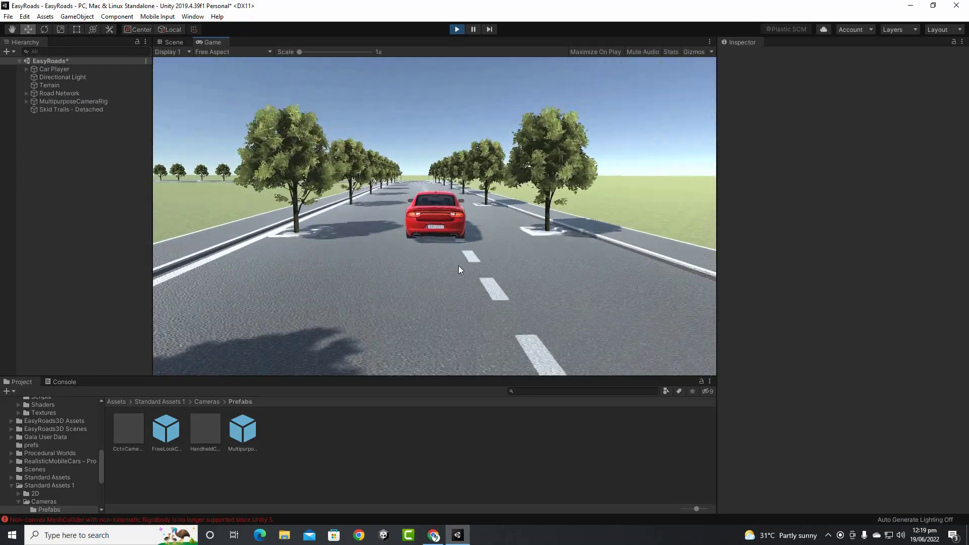
Drive left through the next intersection and over the crosswalk, then stop Play mode
{"action": "key", "text": "w"}
{"action": "key", "text": "a"}
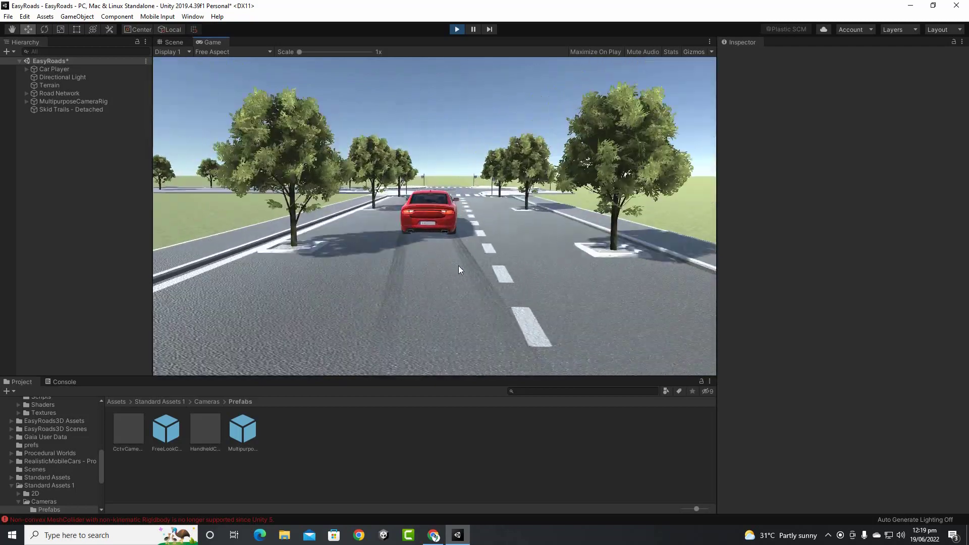
{"action": "key", "text": "w"}
{"action": "key", "text": "a"}
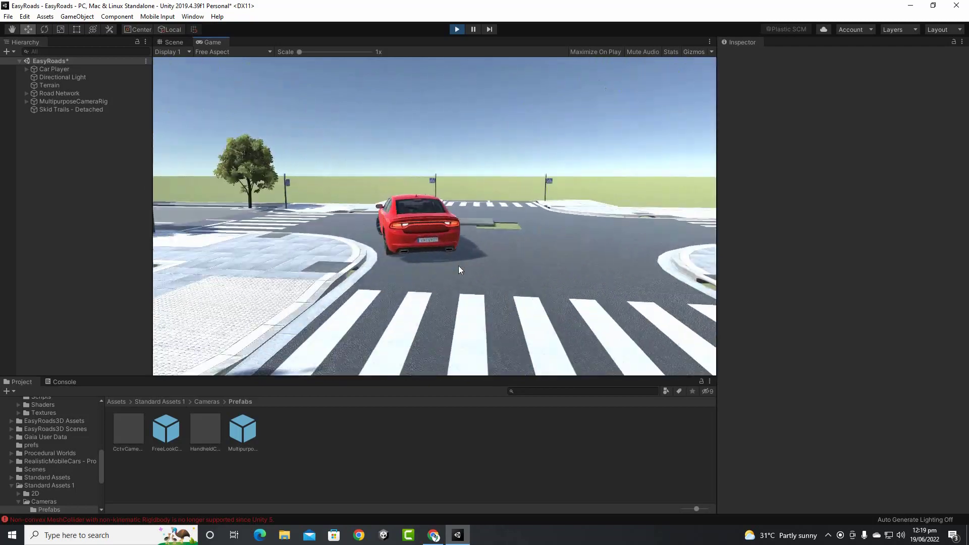
{"action": "key", "text": "w"}
{"action": "key", "text": "a"}
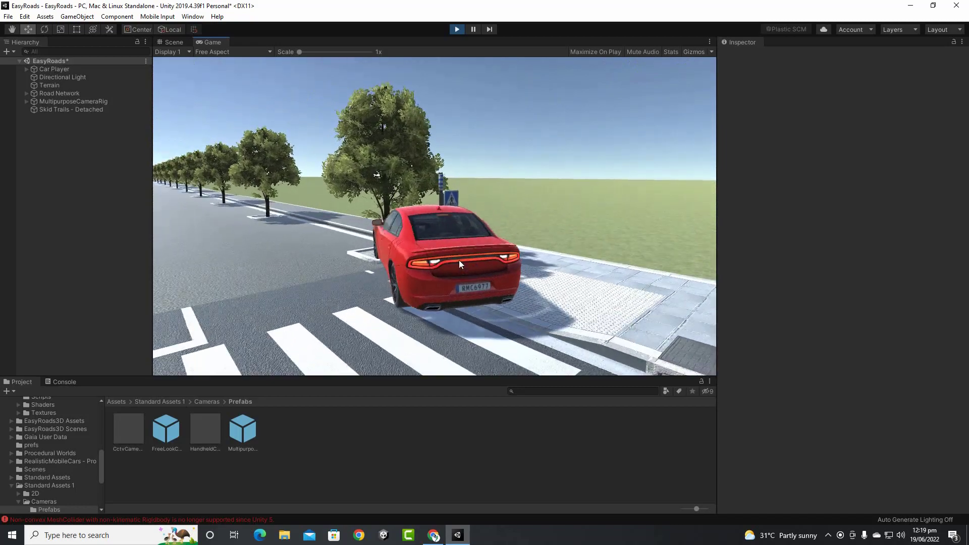
{"action": "key", "text": "w"}
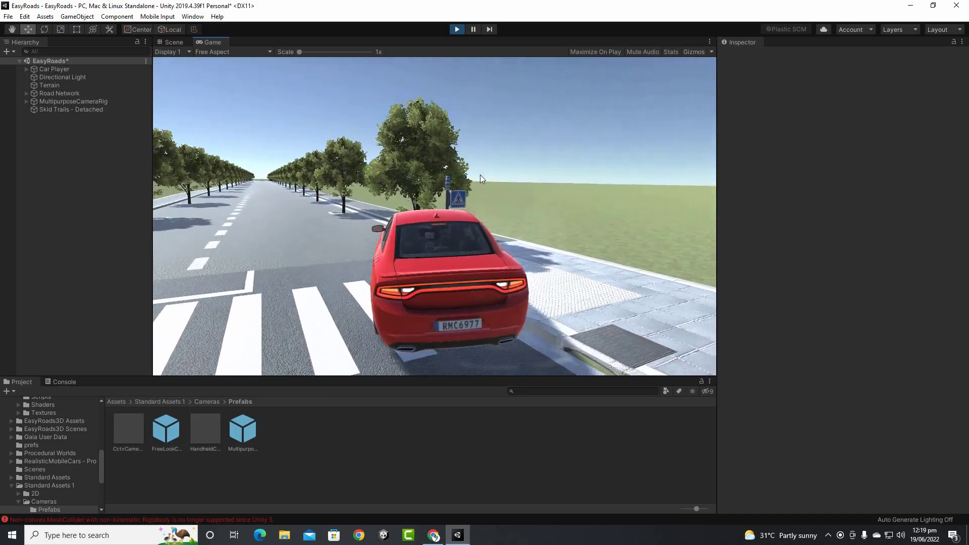
{"action": "key", "text": "s"}
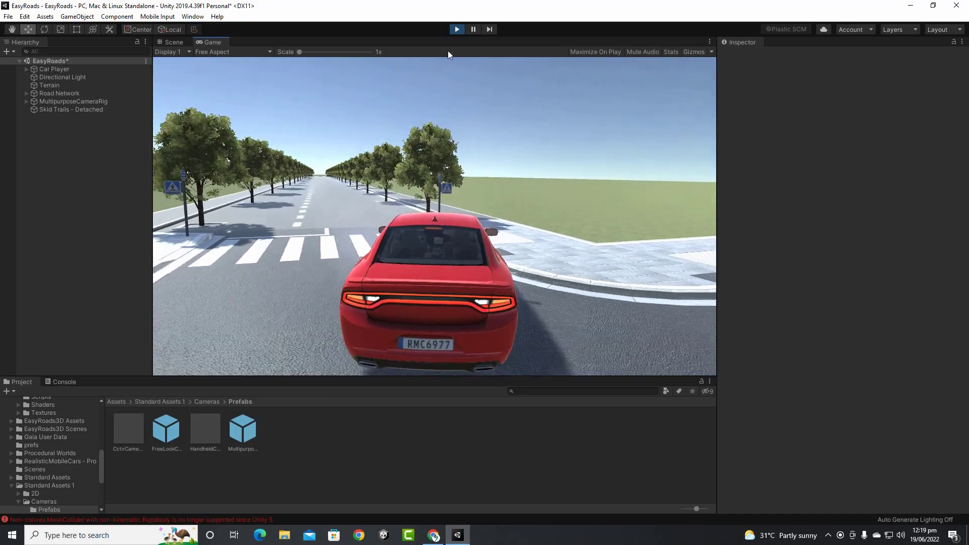
{"action": "left_click", "coordinate": [457, 28]}
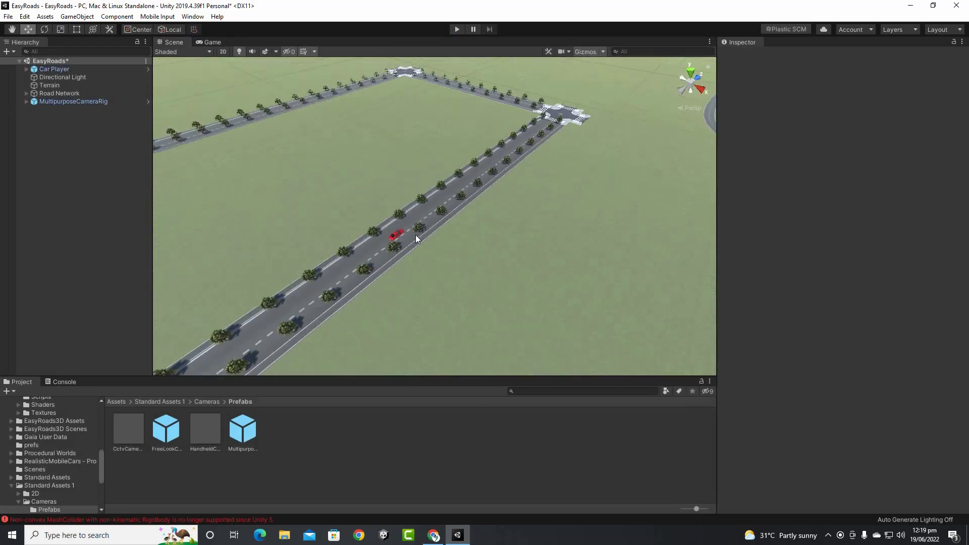
Create Default Road 001 in the Road Network as a straight road with two markers
{"action": "scroll", "coordinate": [416, 235], "scroll_direction": "down", "scroll_amount": 5}
{"action": "middle_click_drag", "start_coordinate": [562, 252], "coordinate": [531, 202]}
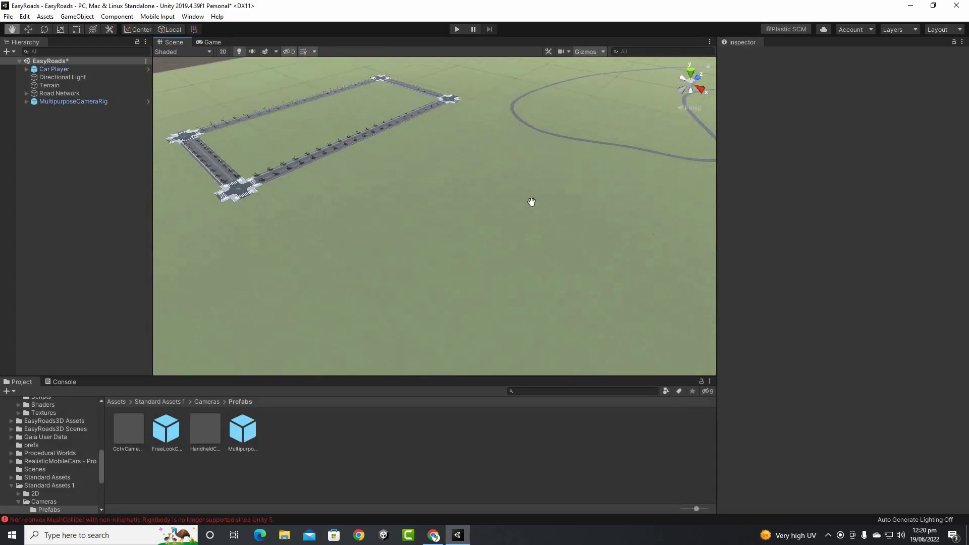
{"action": "left_click", "coordinate": [458, 211]}
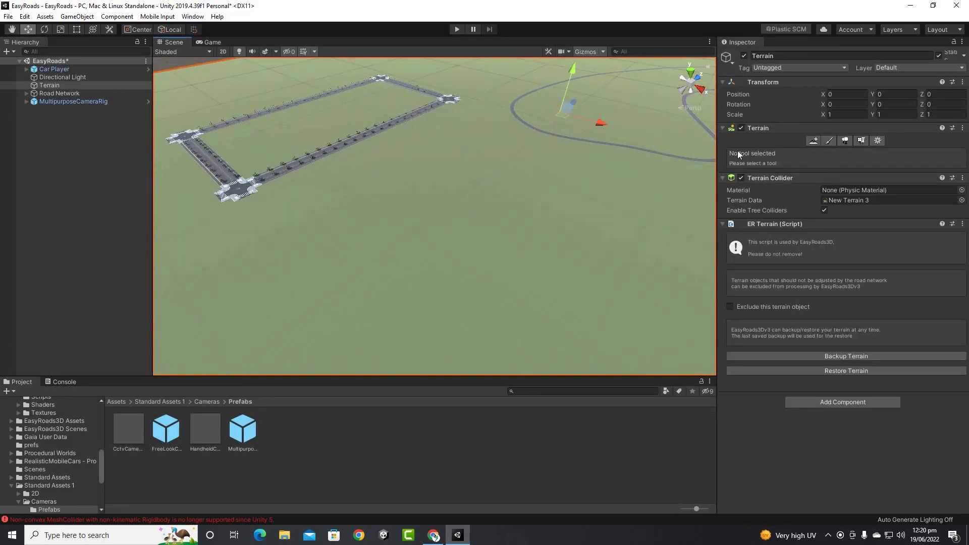
{"action": "left_click", "coordinate": [71, 94]}
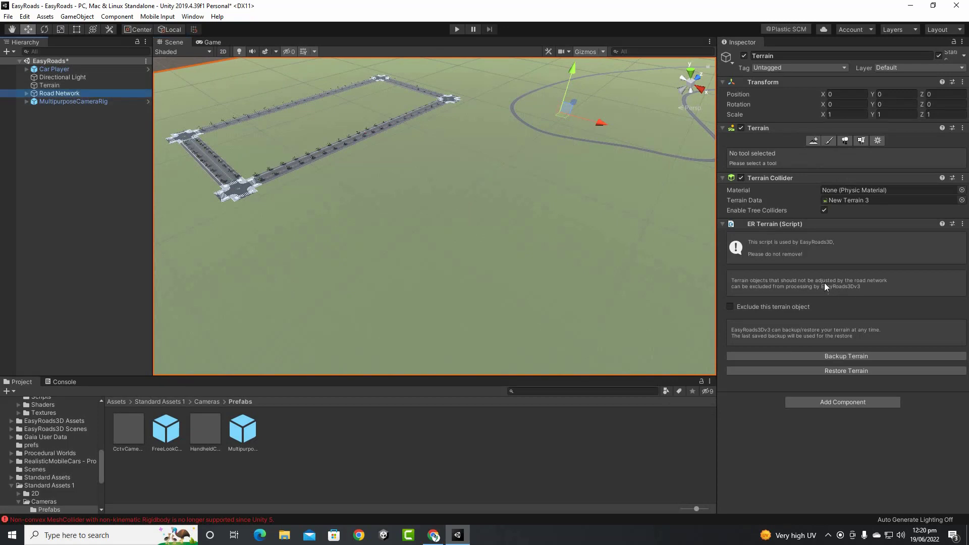
{"action": "left_click", "coordinate": [779, 152]}
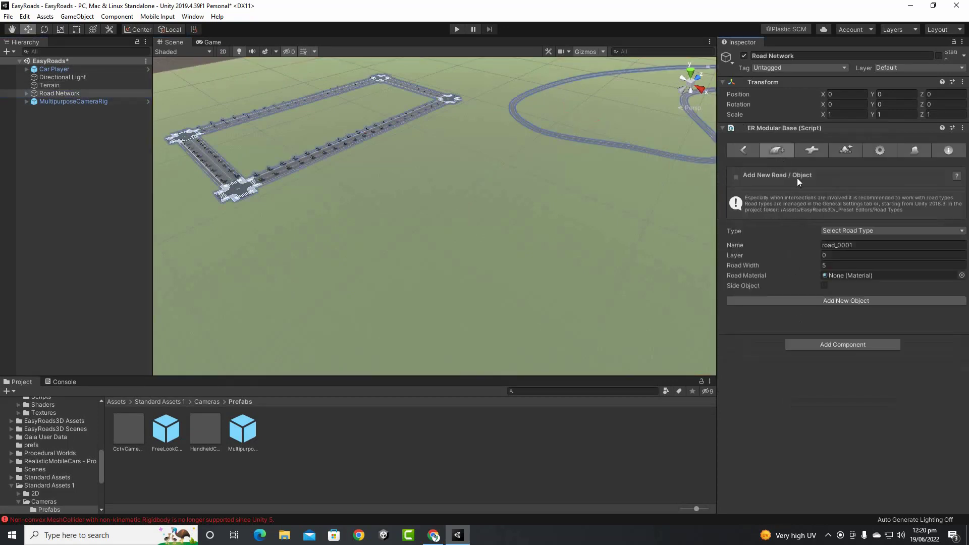
{"action": "left_click", "coordinate": [868, 232]}
{"action": "left_click", "coordinate": [868, 232]}
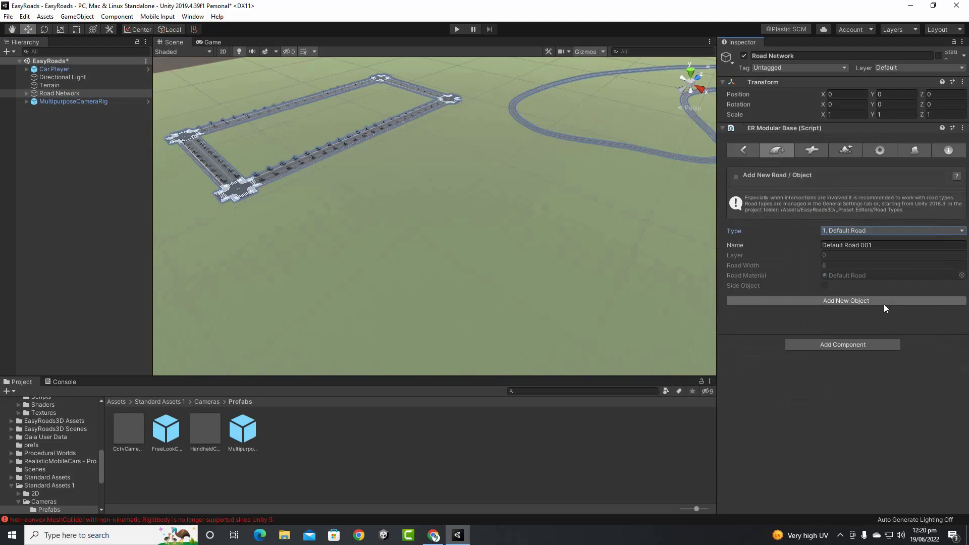
{"action": "left_click", "coordinate": [882, 301]}
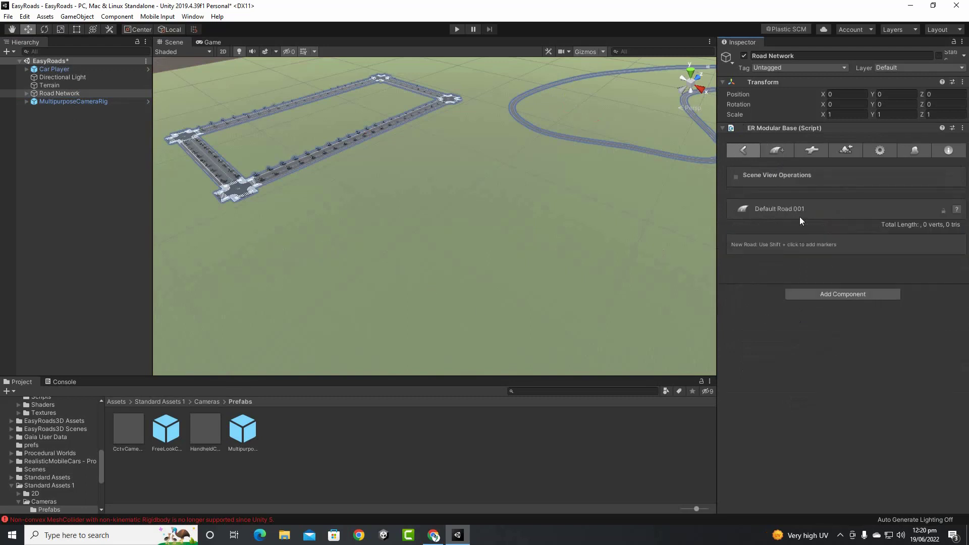
{"action": "left_click", "coordinate": [291, 232], "text": "shift"}
{"action": "left_click", "coordinate": [380, 318], "text": "shift"}
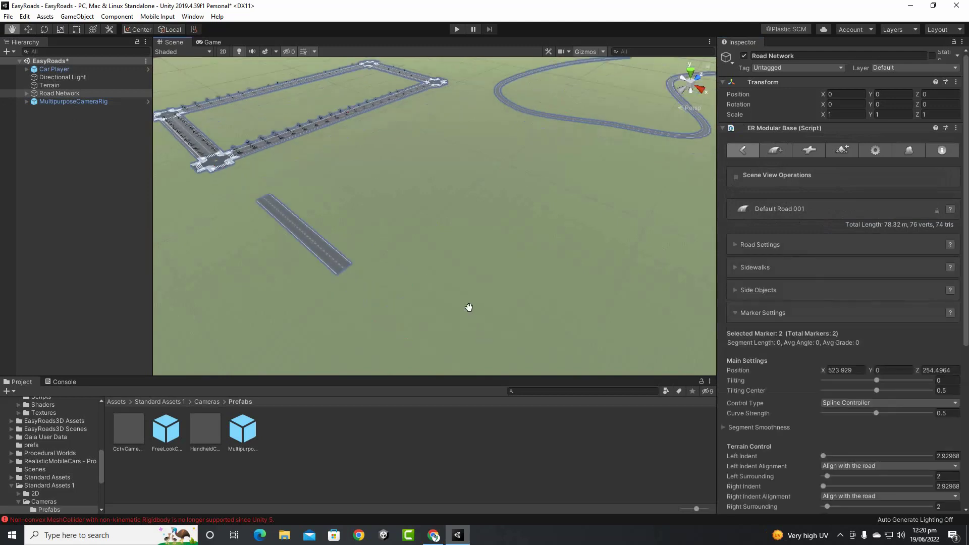
{"action": "scroll", "coordinate": [404, 314], "scroll_direction": "down", "scroll_amount": 4}
{"action": "mouse_move", "coordinate": [396, 293]}
{"action": "middle_mouse_down"}
{"action": "mouse_move", "coordinate": [452, 301]}
{"action": "mouse_move", "coordinate": [430, 292]}
{"action": "middle_mouse_up"}
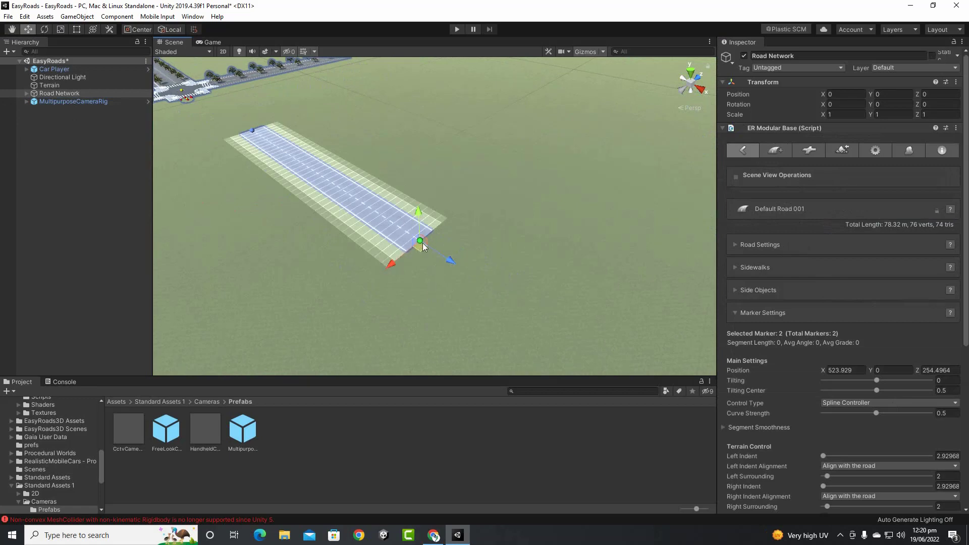
Attach a Primary Road Crossing to the end of Default Road 001 and deselect it
{"action": "left_click", "coordinate": [809, 154]}
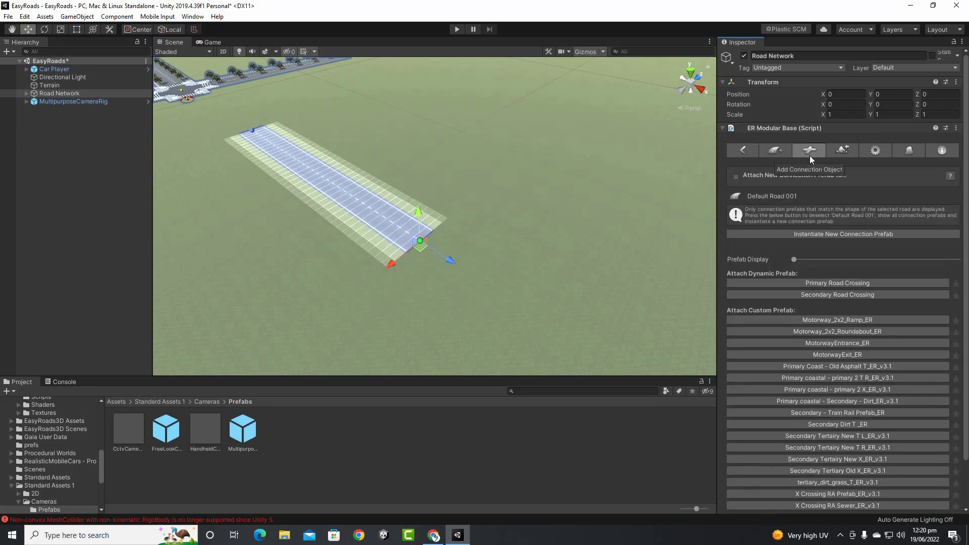
{"action": "left_click", "coordinate": [828, 285]}
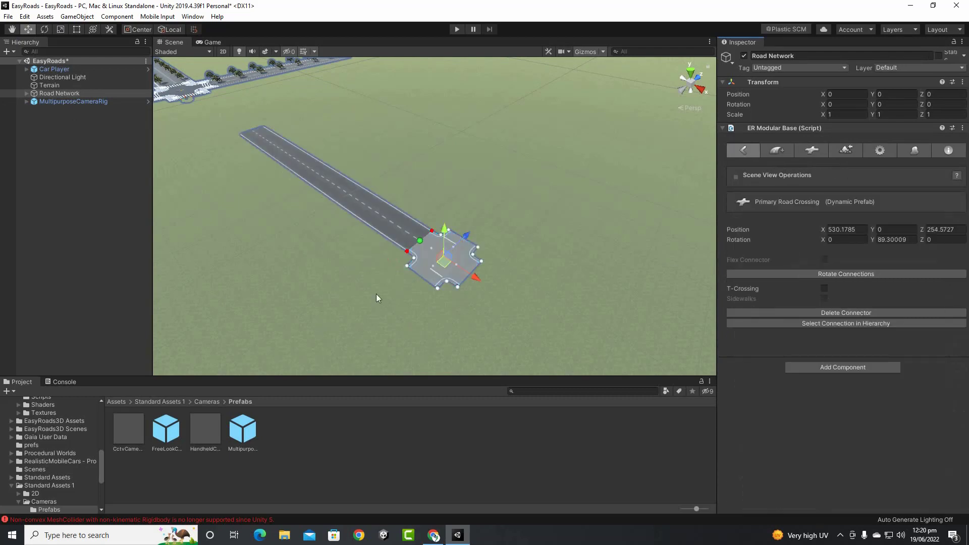
{"action": "scroll", "coordinate": [433, 274], "scroll_direction": "up", "scroll_amount": 10}
{"action": "scroll", "coordinate": [435, 274], "scroll_direction": "down", "scroll_amount": 10}
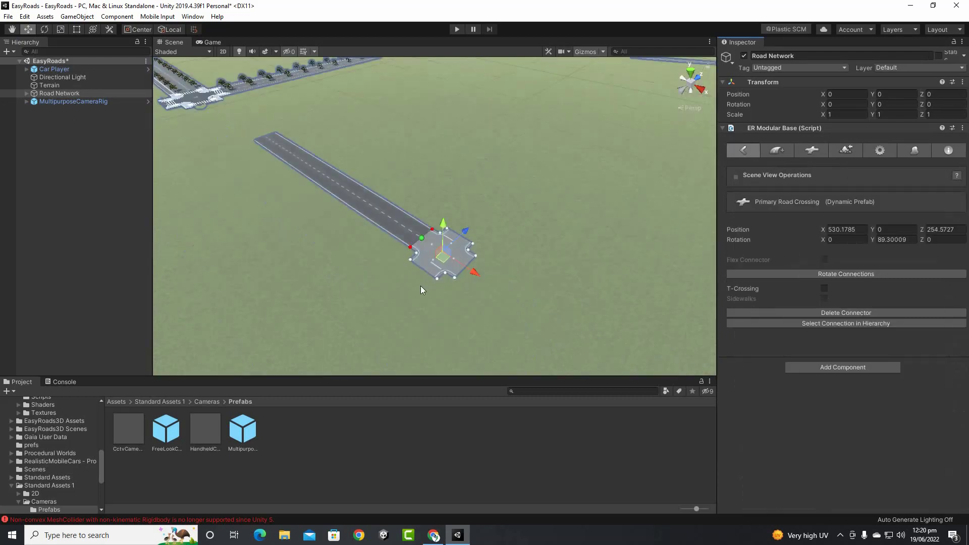
{"action": "left_click", "coordinate": [433, 292]}
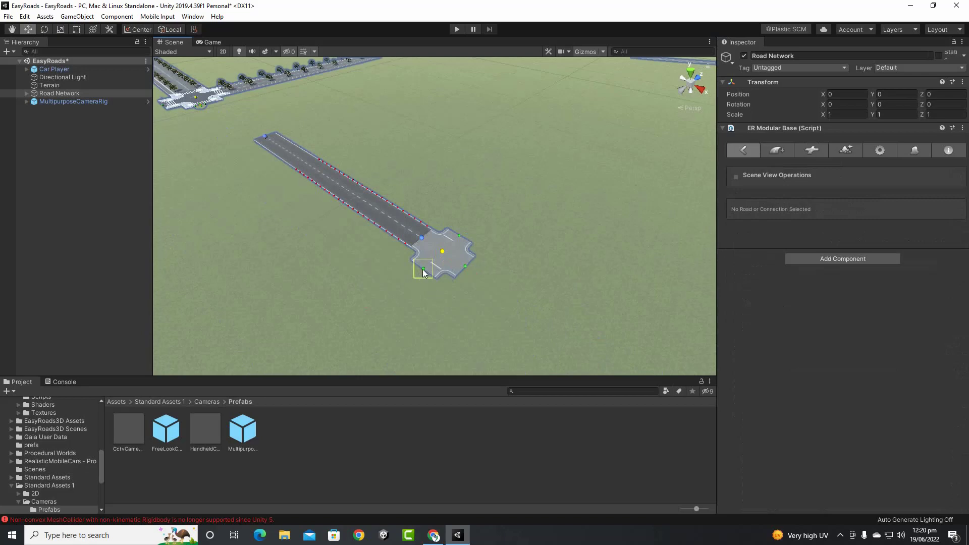
Extend roads from the crossing's free connectors toward lower-left, lower-right and upper-right, then reframe the crossroads
{"action": "left_click_drag", "start_coordinate": [423, 269], "coordinate": [320, 348]}
{"action": "left_click", "coordinate": [462, 268]}
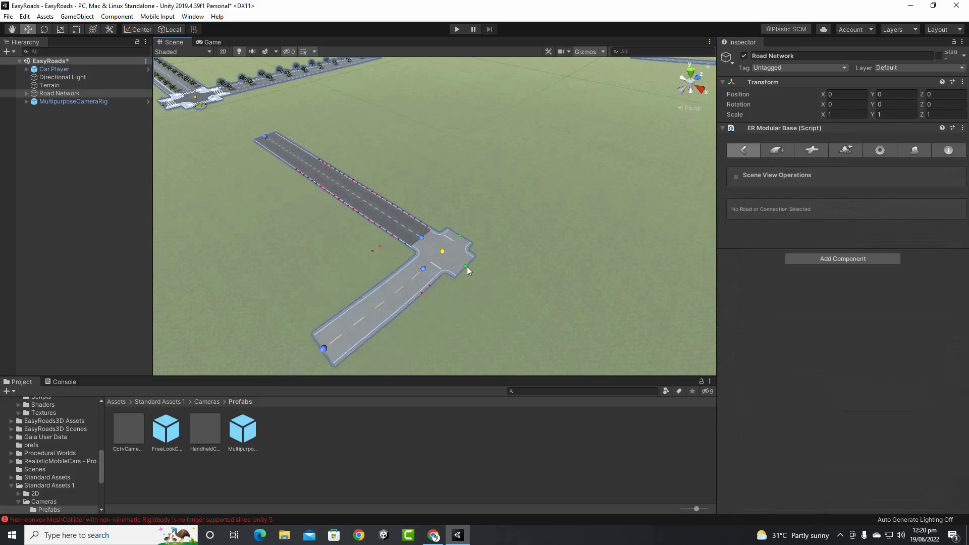
{"action": "middle_click_drag", "start_coordinate": [490, 263], "coordinate": [489, 256]}
{"action": "left_click", "coordinate": [588, 340]}
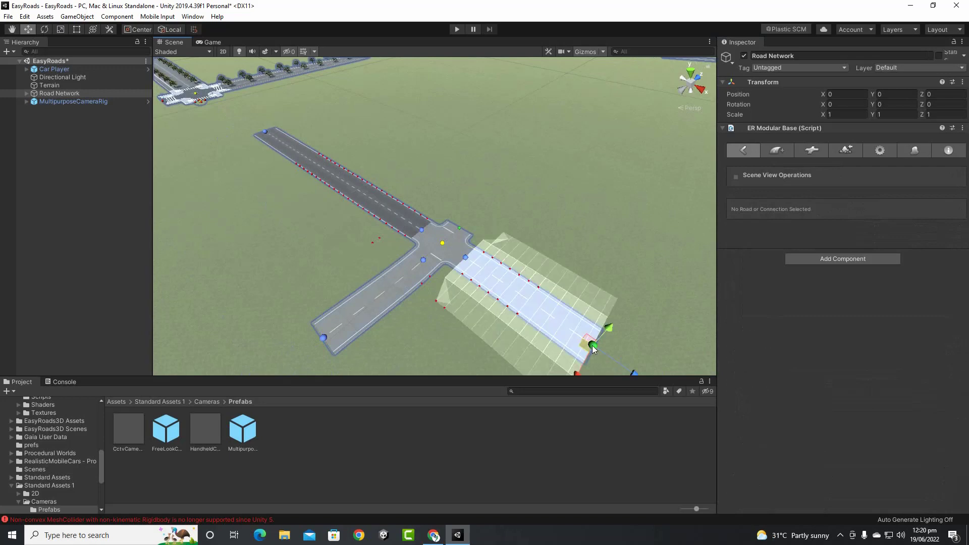
{"action": "left_click", "coordinate": [459, 229]}
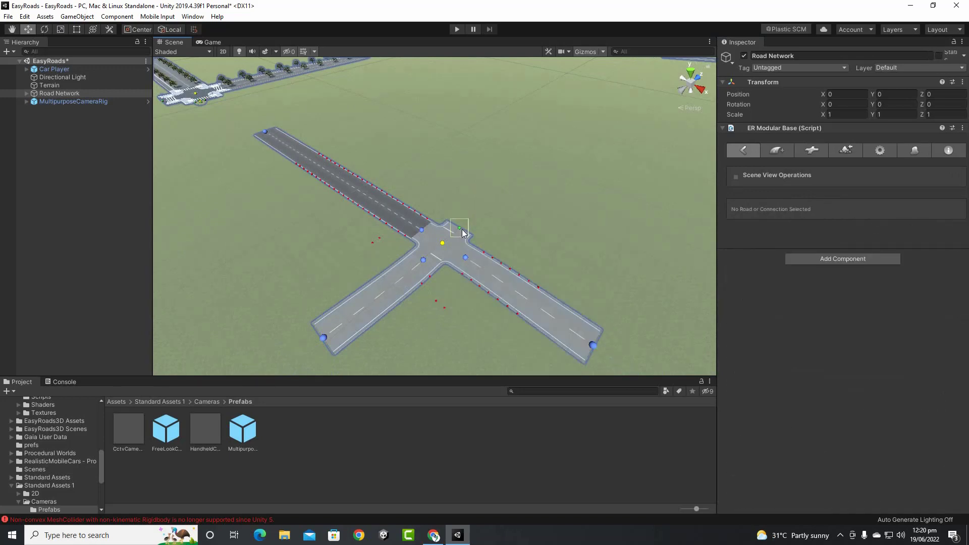
{"action": "left_click", "coordinate": [531, 165], "text": "shift"}
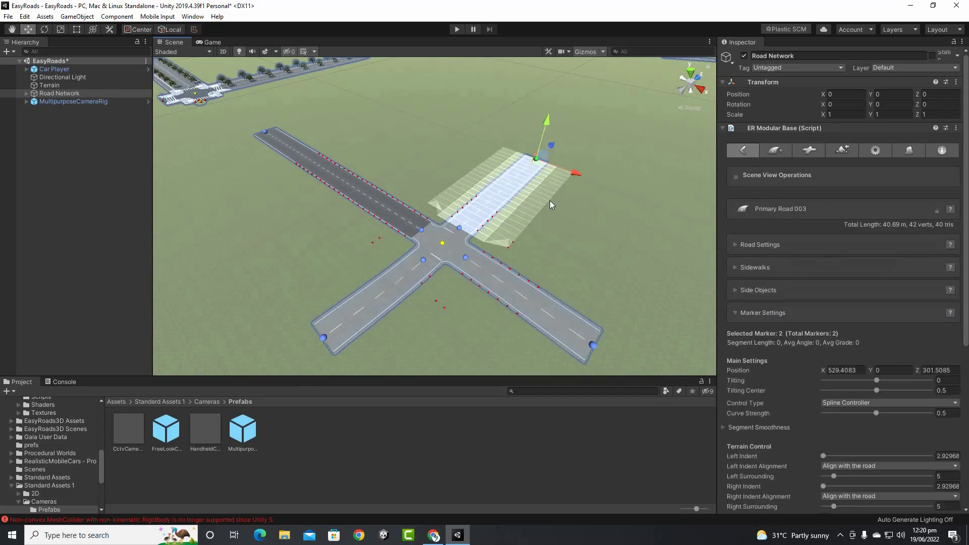
{"action": "left_click", "coordinate": [282, 277]}
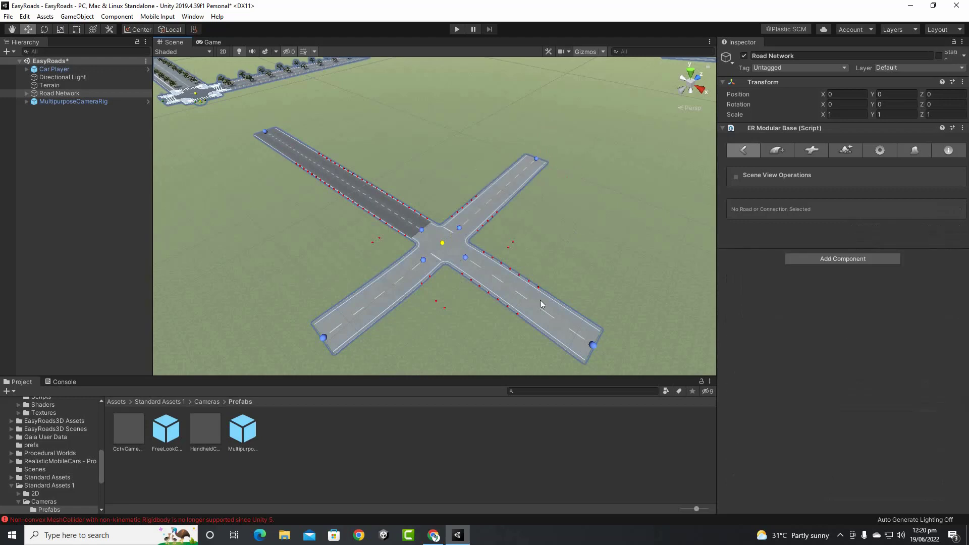
{"action": "scroll", "coordinate": [511, 308], "scroll_direction": "up", "scroll_amount": 5}
{"action": "scroll", "coordinate": [529, 293], "scroll_direction": "down", "scroll_amount": 5}
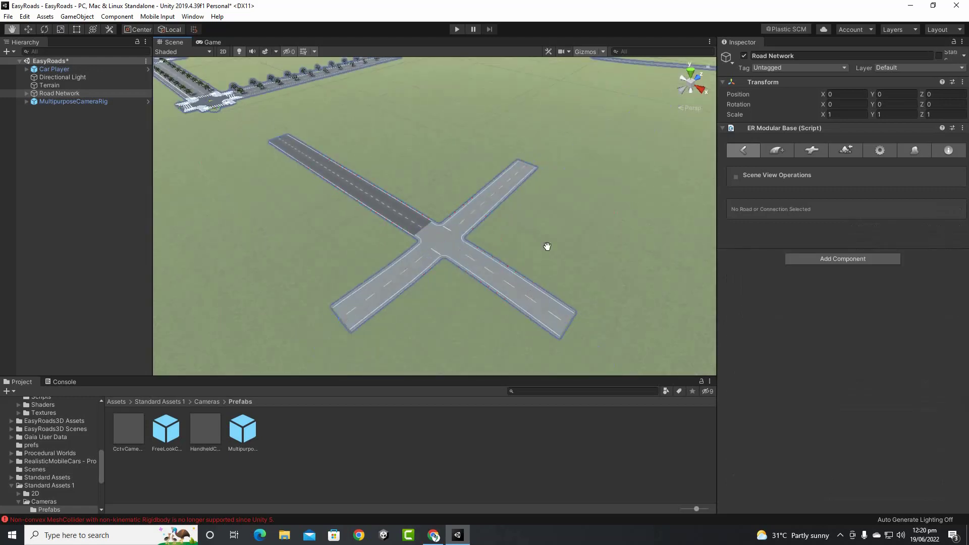
{"action": "middle_click_drag", "start_coordinate": [548, 247], "coordinate": [519, 242]}
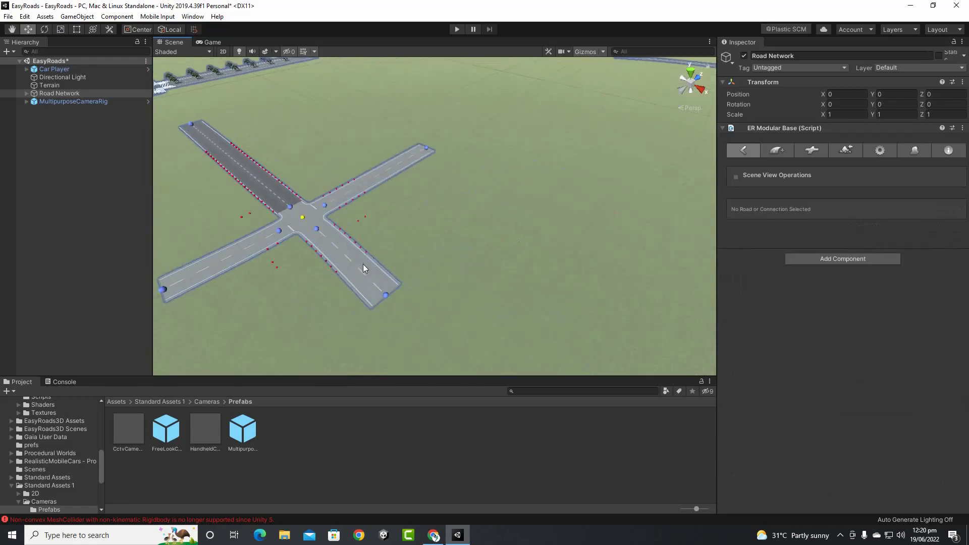
{"action": "middle_click_drag", "start_coordinate": [326, 301], "coordinate": [453, 274]}
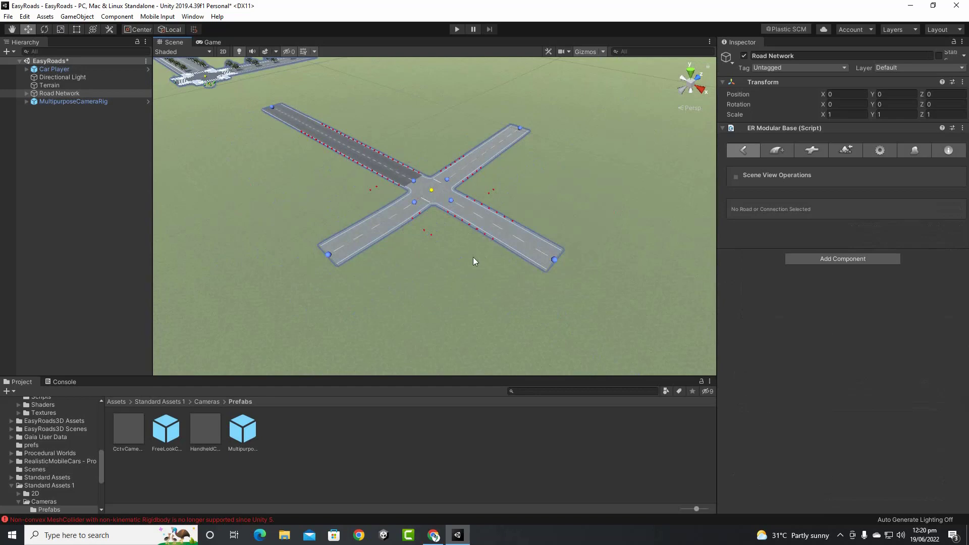
Insert a middle marker on Primary Road 002 and drag it to curve the road to about 28.40 m
{"action": "left_click", "coordinate": [496, 228]}
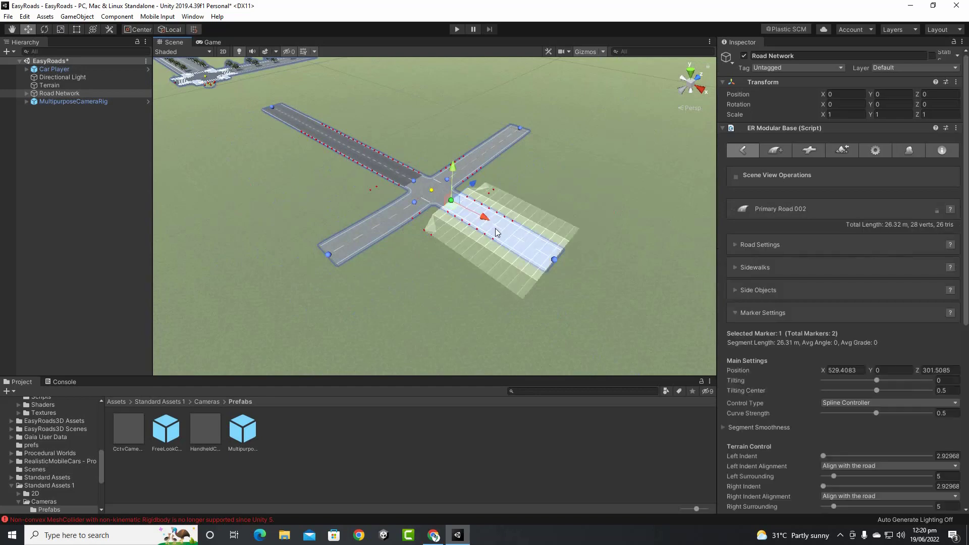
{"action": "left_click", "coordinate": [483, 235], "text": "ctrl+shift"}
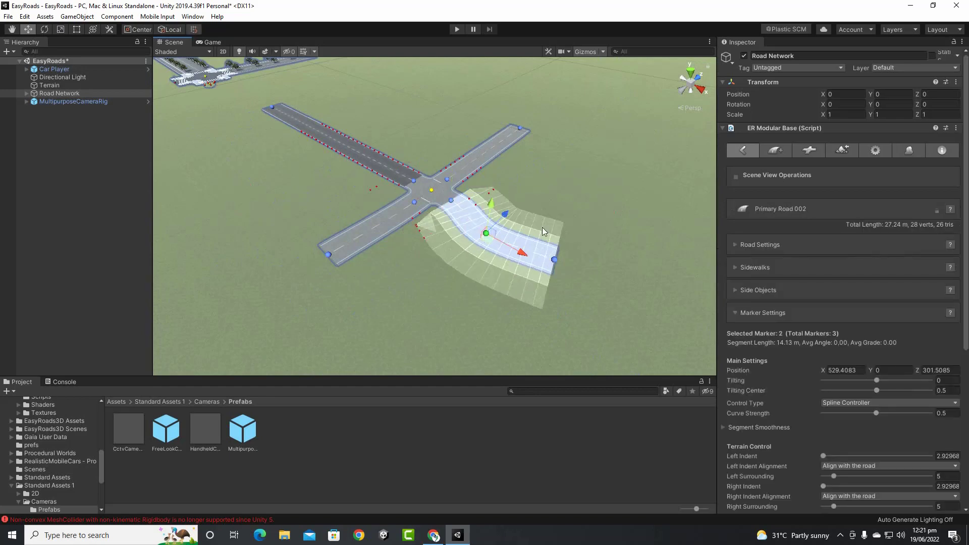
{"action": "scroll", "coordinate": [553, 212], "scroll_direction": "up", "scroll_amount": 10}
{"action": "scroll", "coordinate": [552, 212], "scroll_direction": "down", "scroll_amount": 10}
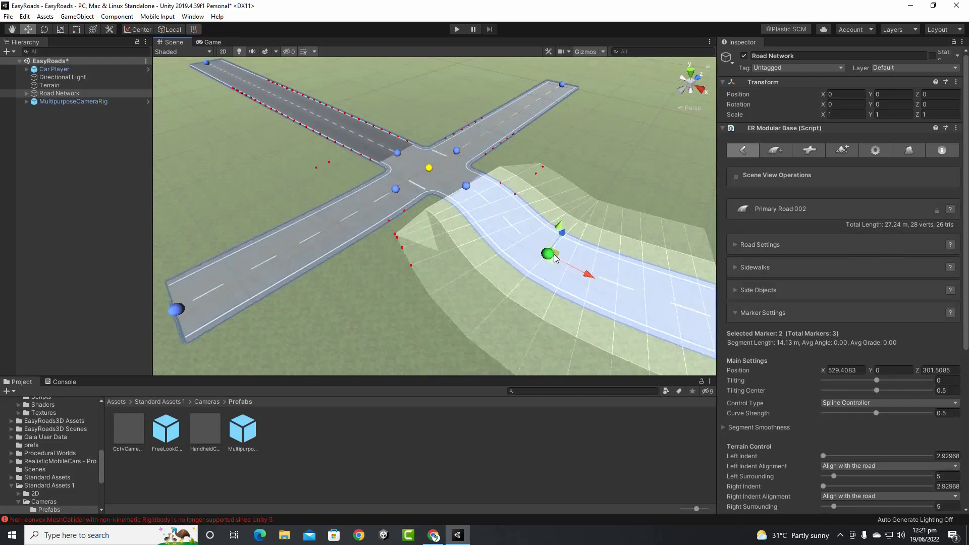
{"action": "scroll", "coordinate": [519, 243], "scroll_direction": "up", "scroll_amount": 5}
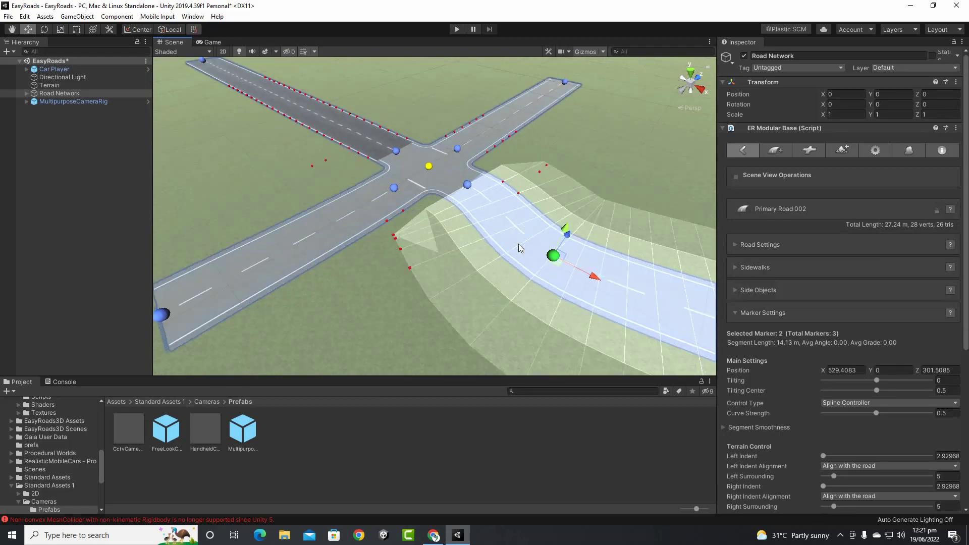
{"action": "mouse_move", "coordinate": [569, 244]}
{"action": "left_mouse_down"}
{"action": "mouse_move", "coordinate": [586, 227]}
{"action": "mouse_move", "coordinate": [580, 253]}
{"action": "left_mouse_up"}
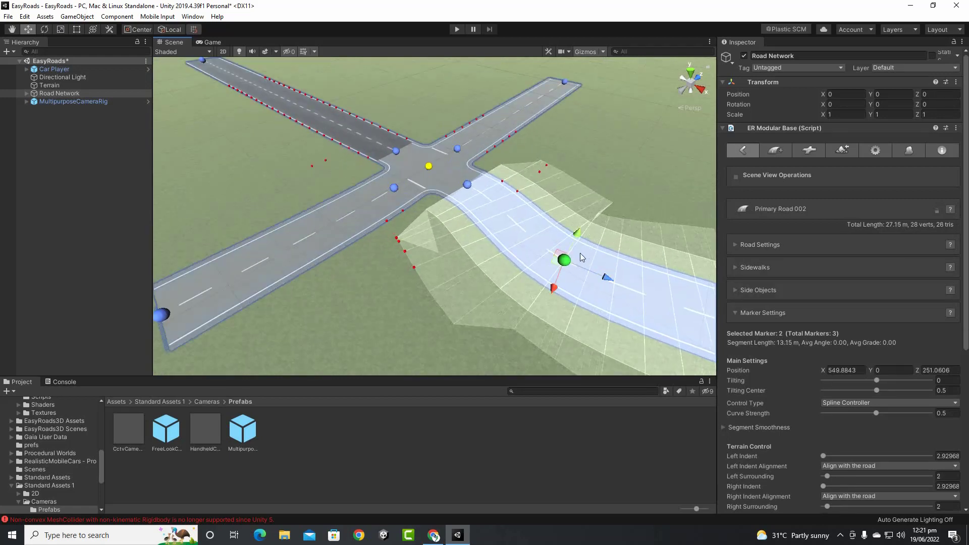
{"action": "mouse_move", "coordinate": [552, 291]}
{"action": "left_mouse_down"}
{"action": "mouse_move", "coordinate": [584, 255]}
{"action": "mouse_move", "coordinate": [625, 260]}
{"action": "mouse_move", "coordinate": [568, 279]}
{"action": "mouse_move", "coordinate": [575, 271]}
{"action": "left_mouse_up"}
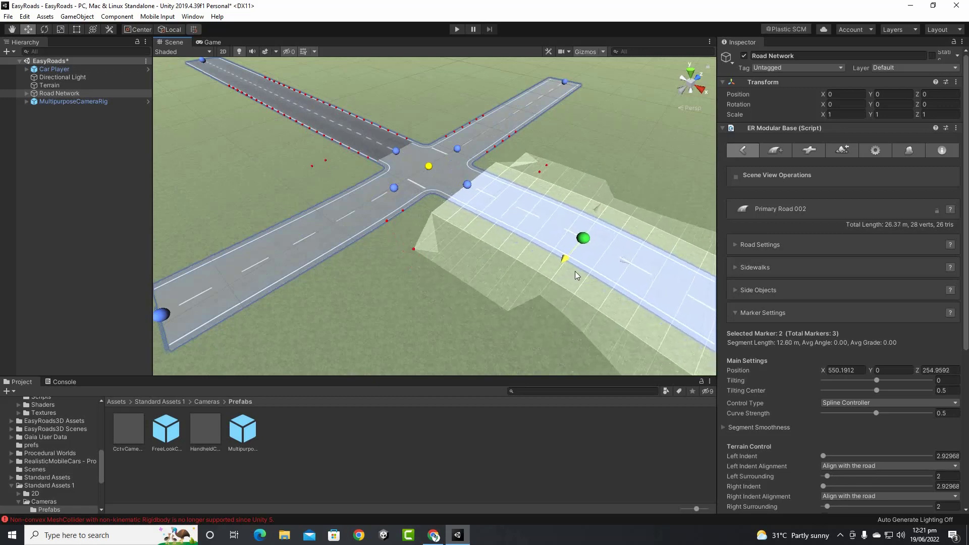
{"action": "scroll", "coordinate": [575, 271], "scroll_direction": "down", "scroll_amount": 10}
{"action": "scroll", "coordinate": [514, 271], "scroll_direction": "up", "scroll_amount": 3}
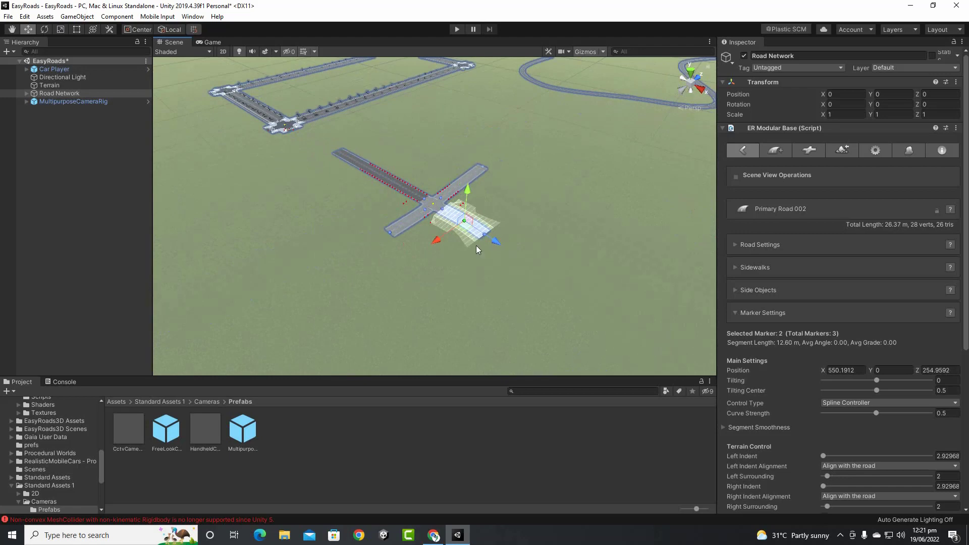
{"action": "scroll", "coordinate": [529, 240], "scroll_direction": "up", "scroll_amount": 6}
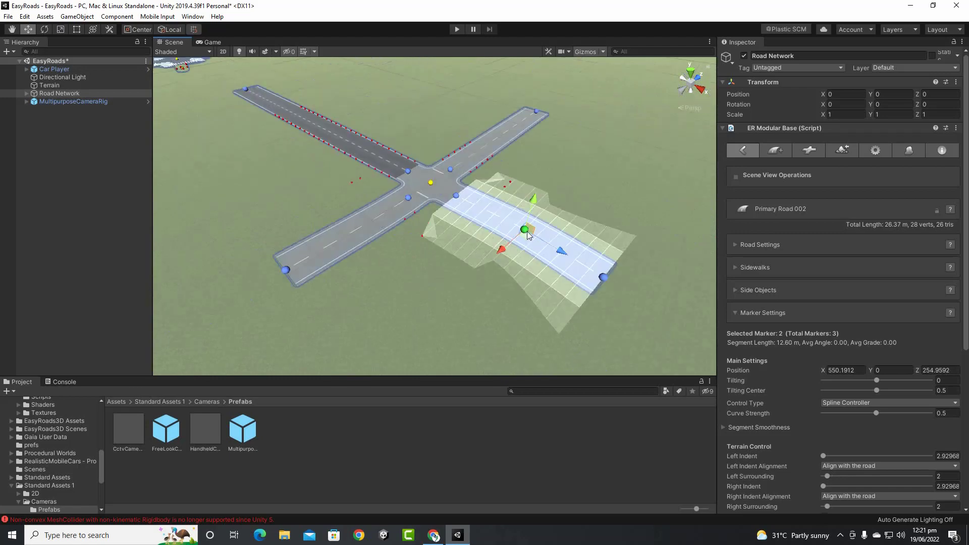
{"action": "mouse_move", "coordinate": [527, 231]}
{"action": "left_mouse_down"}
{"action": "mouse_move", "coordinate": [500, 250]}
{"action": "mouse_move", "coordinate": [519, 241]}
{"action": "left_mouse_up"}
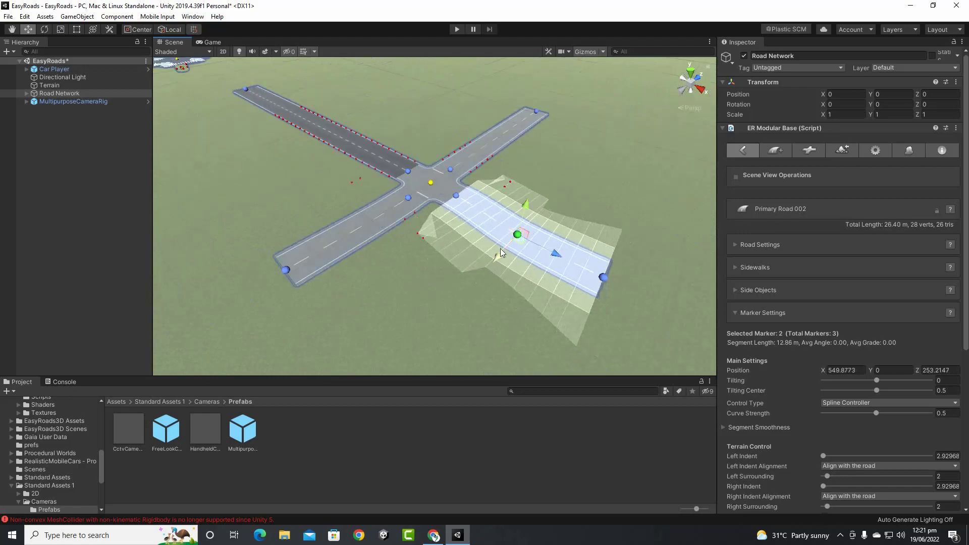
{"action": "middle_click_drag", "start_coordinate": [617, 161], "coordinate": [593, 170]}
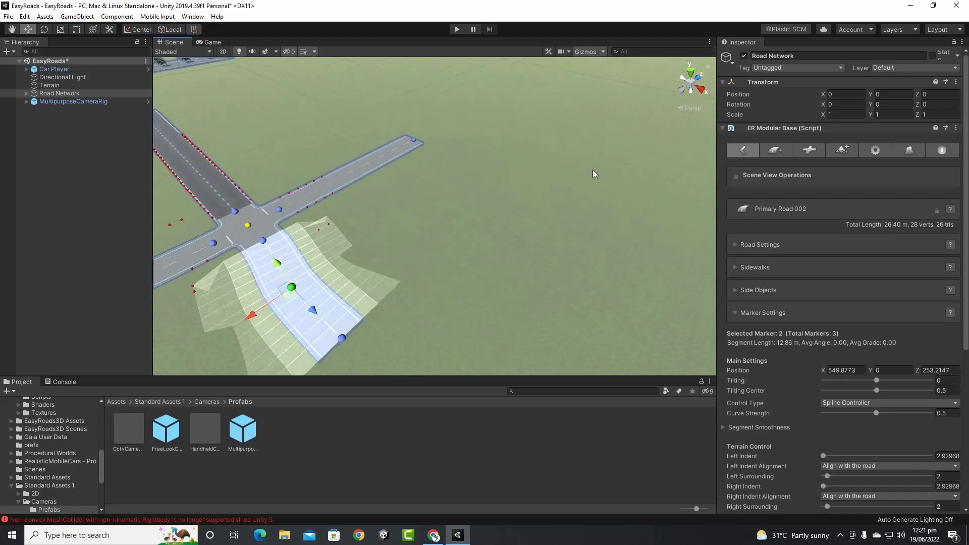
{"action": "left_click", "coordinate": [443, 246]}
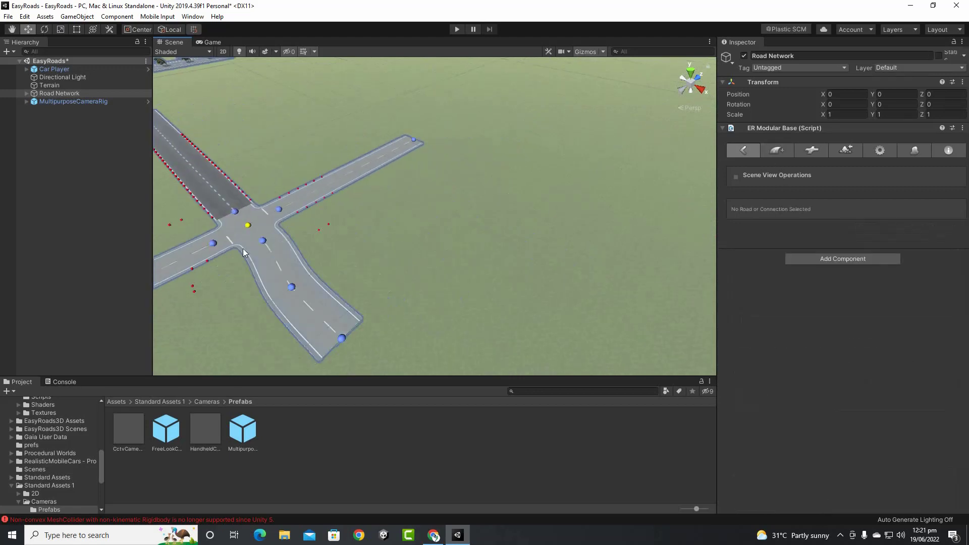
{"action": "left_click", "coordinate": [280, 266]}
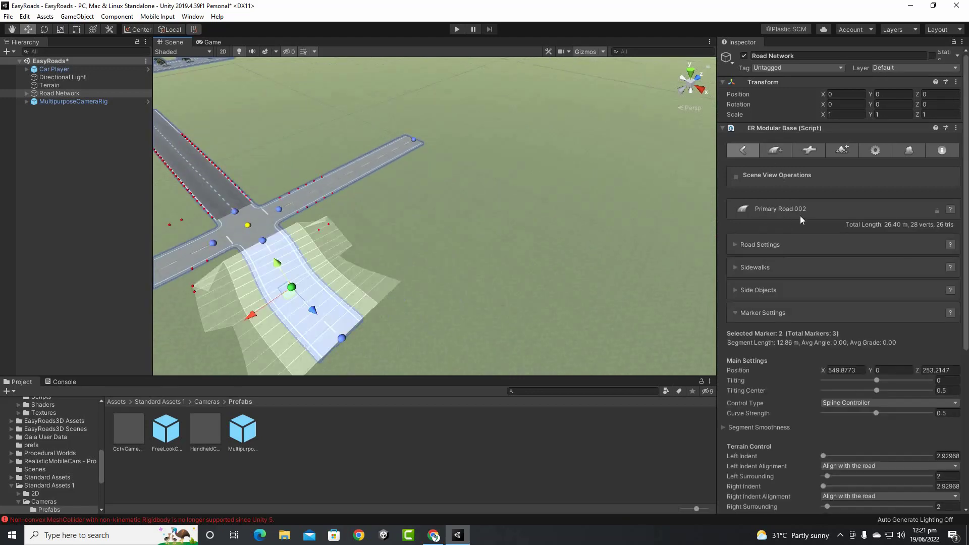
Add a new empty road of type 19. Primary Road, named Primary Road 004
{"action": "left_click", "coordinate": [776, 151]}
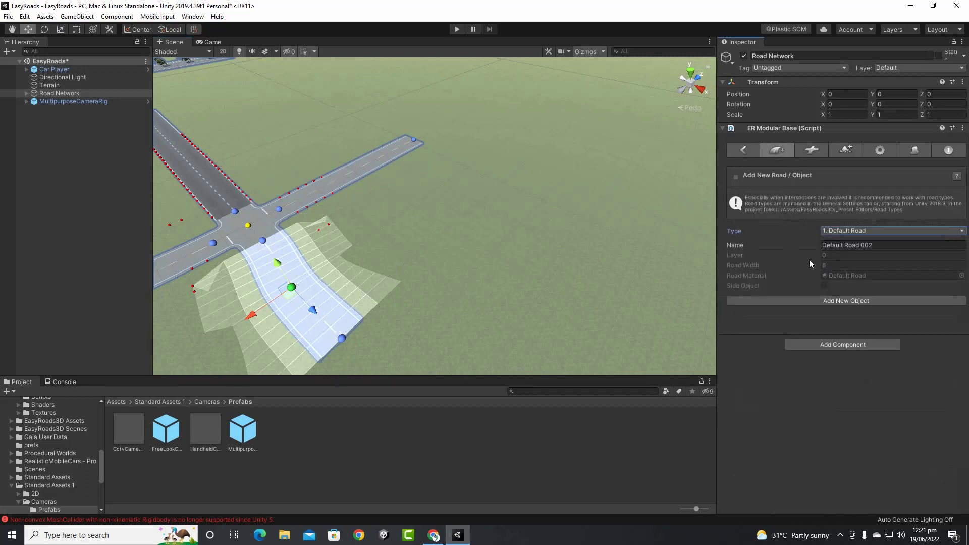
{"action": "left_click", "coordinate": [857, 232]}
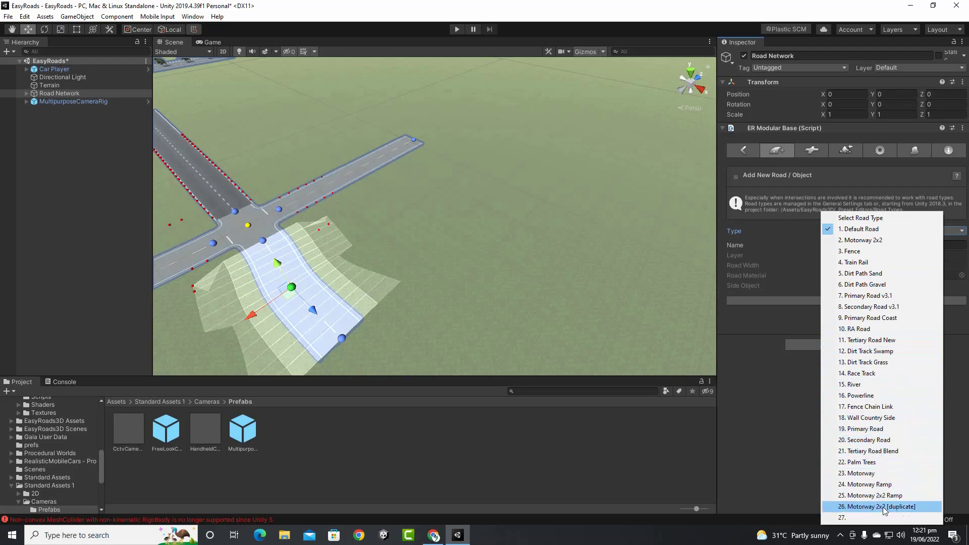
{"action": "left_click", "coordinate": [887, 430]}
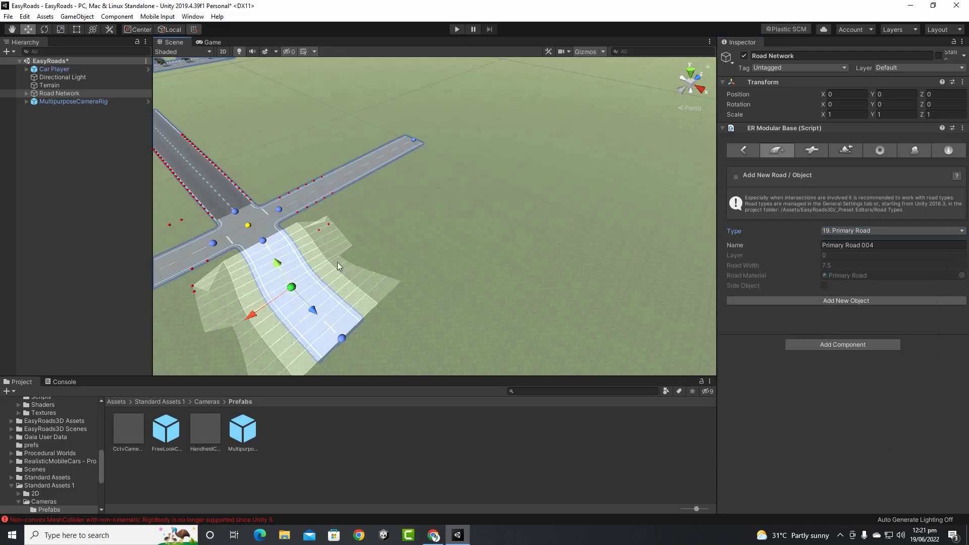
{"action": "left_click", "coordinate": [865, 300]}
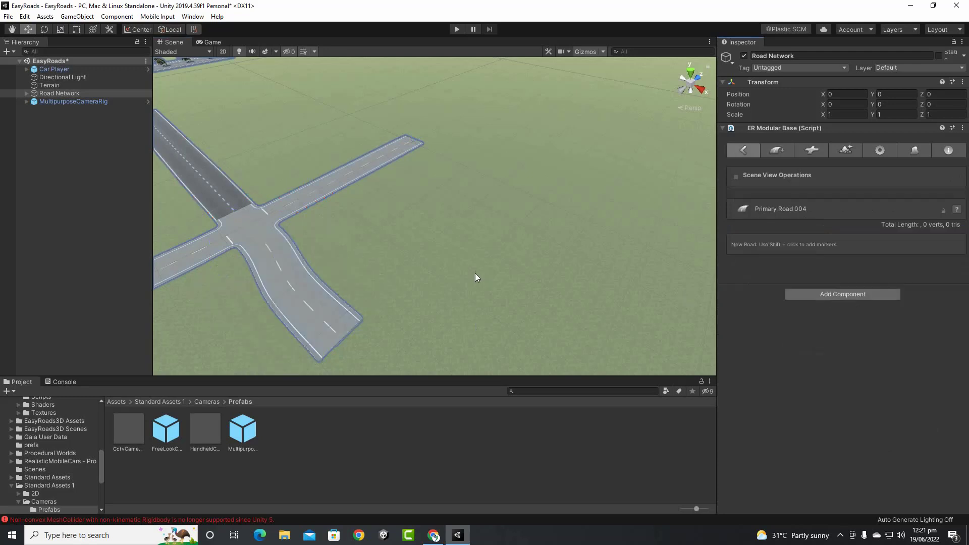
{"action": "left_click", "coordinate": [471, 163], "text": "shift"}
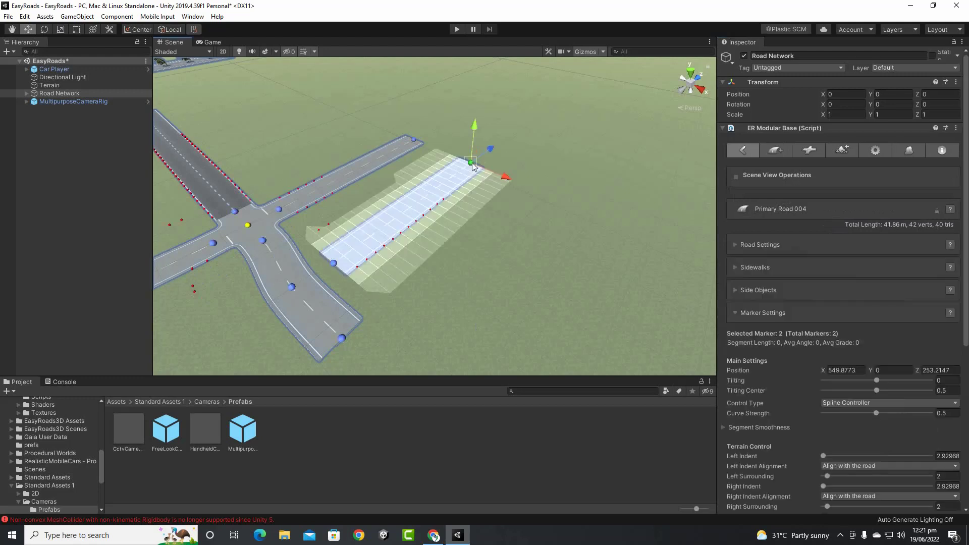
{"action": "left_click", "coordinate": [512, 127], "text": "shift"}
{"action": "left_click", "coordinate": [333, 264]}
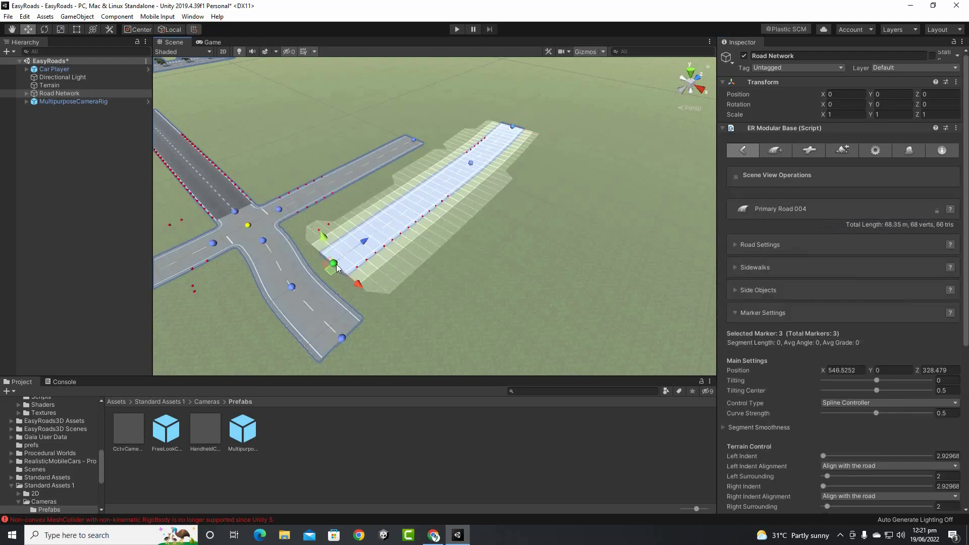
{"action": "mouse_move", "coordinate": [333, 264]}
{"action": "left_mouse_down"}
{"action": "mouse_move", "coordinate": [275, 222]}
{"action": "mouse_move", "coordinate": [340, 283]}
{"action": "mouse_move", "coordinate": [324, 294]}
{"action": "mouse_move", "coordinate": [345, 324]}
{"action": "mouse_move", "coordinate": [335, 353]}
{"action": "mouse_move", "coordinate": [375, 347]}
{"action": "mouse_move", "coordinate": [361, 327]}
{"action": "left_mouse_up"}
{"action": "left_click_drag", "start_coordinate": [351, 285], "coordinate": [299, 285]}
{"action": "scroll", "coordinate": [467, 283], "scroll_direction": "up", "scroll_amount": 3}
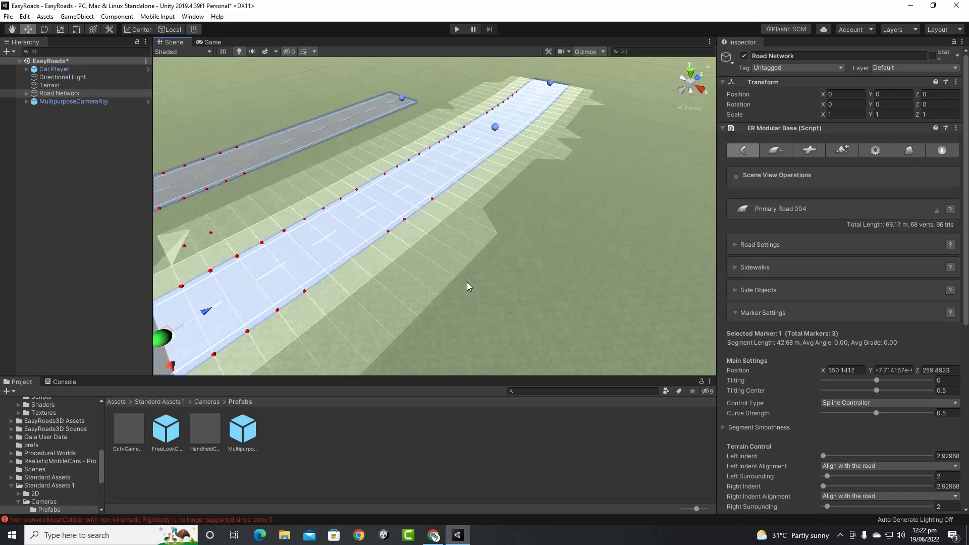
{"action": "scroll", "coordinate": [468, 283], "scroll_direction": "down", "scroll_amount": 5}
{"action": "scroll", "coordinate": [485, 279], "scroll_direction": "up", "scroll_amount": 3}
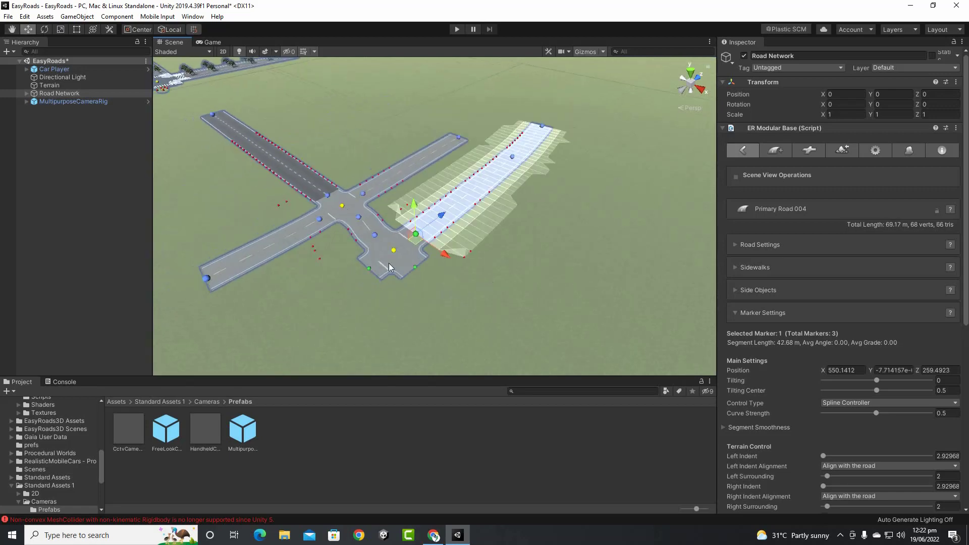
{"action": "scroll", "coordinate": [407, 268], "scroll_direction": "up", "scroll_amount": 5}
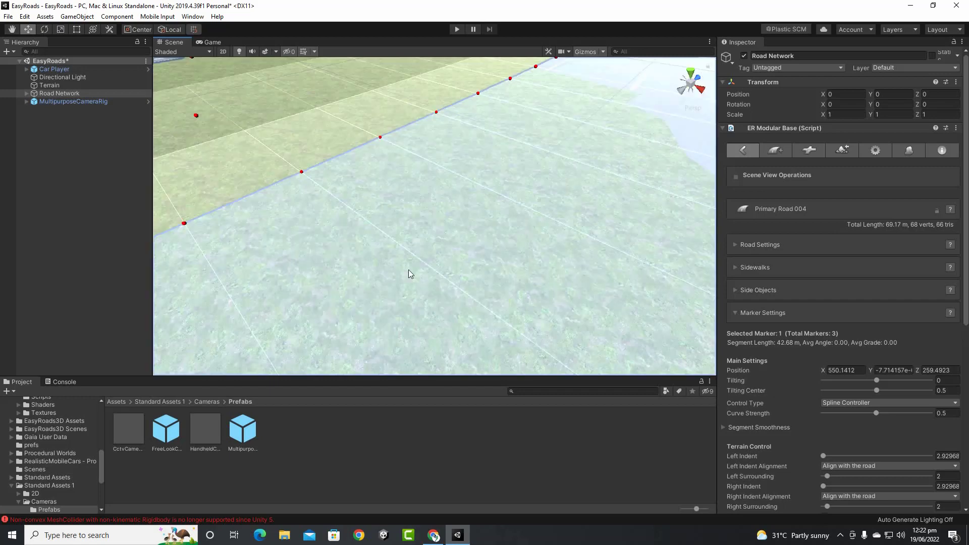
{"action": "scroll", "coordinate": [409, 270], "scroll_direction": "down", "scroll_amount": 6}
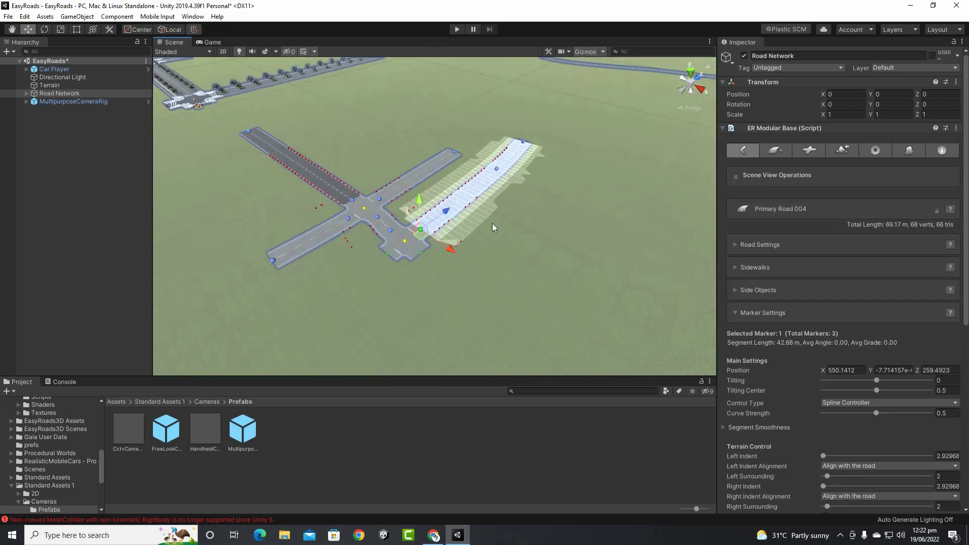
{"action": "scroll", "coordinate": [492, 223], "scroll_direction": "down", "scroll_amount": 2}
{"action": "middle_click_drag", "start_coordinate": [549, 246], "coordinate": [551, 271]}
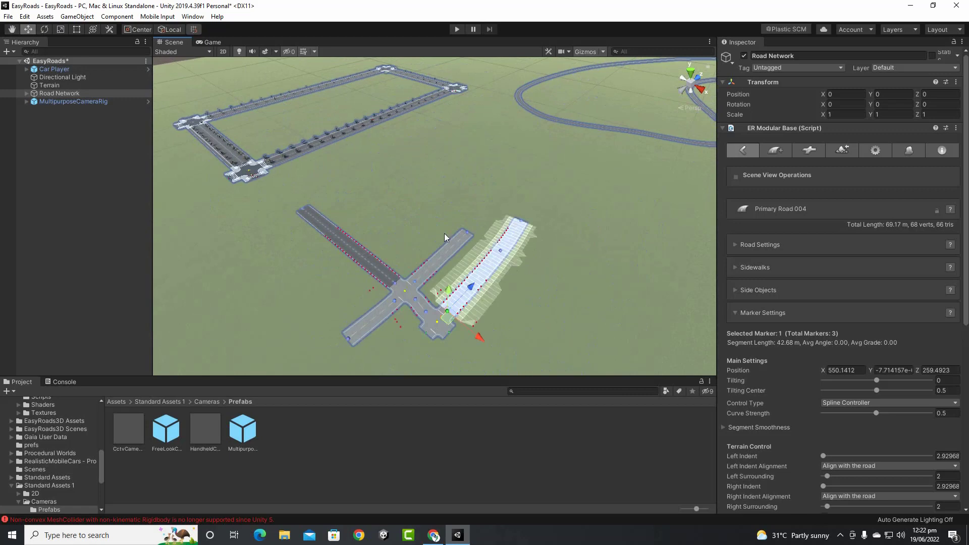
{"action": "middle_click_drag", "start_coordinate": [304, 279], "coordinate": [291, 279]}
{"action": "scroll", "coordinate": [303, 276], "scroll_direction": "down", "scroll_amount": 2}
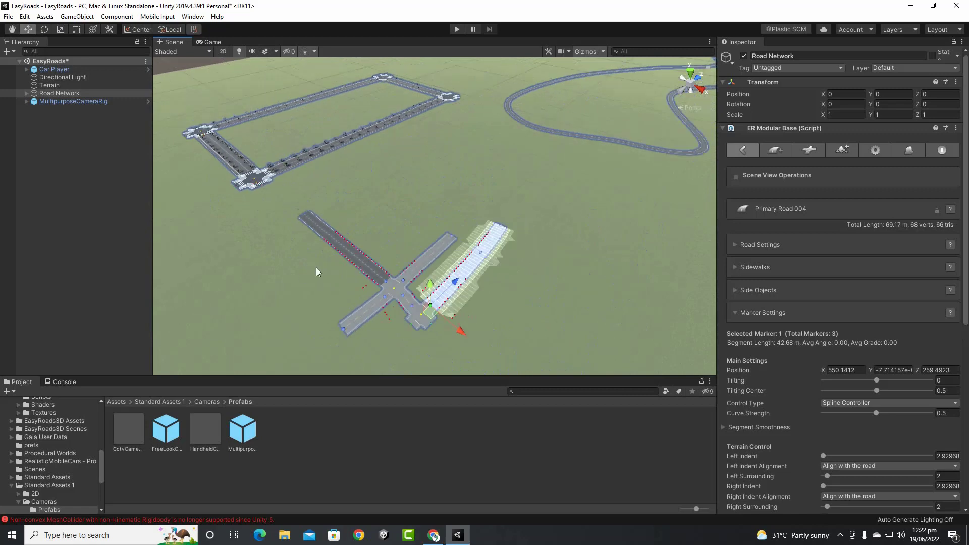
{"action": "middle_click_drag", "start_coordinate": [524, 248], "coordinate": [505, 236]}
{"action": "left_click_drag", "start_coordinate": [435, 258], "coordinate": [532, 209], "text": "alt"}
{"action": "middle_click_drag", "start_coordinate": [532, 209], "coordinate": [354, 235]}
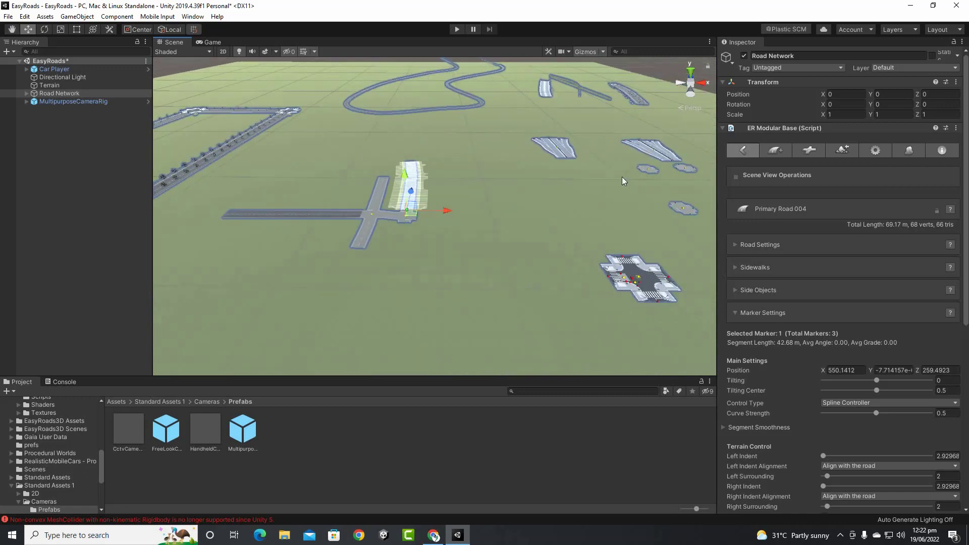
Orbit the view to empty terrain beside the rectangular roads and show the Add New Road / Object options
{"action": "middle_click_drag", "start_coordinate": [482, 198], "coordinate": [404, 248]}
{"action": "scroll", "coordinate": [427, 215], "scroll_direction": "down", "scroll_amount": 2}
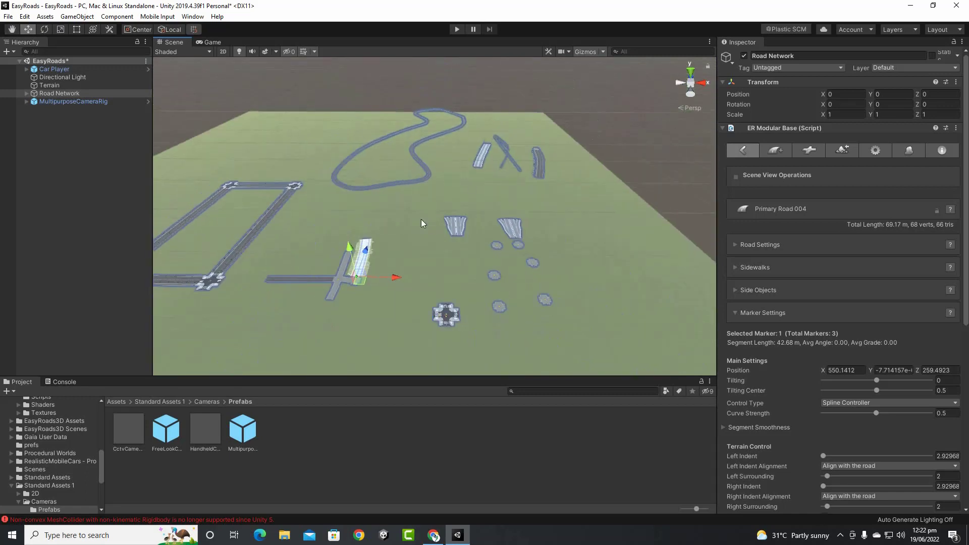
{"action": "middle_click_drag", "start_coordinate": [442, 209], "coordinate": [650, 130]}
{"action": "left_click_drag", "start_coordinate": [513, 201], "coordinate": [686, 252], "text": "alt"}
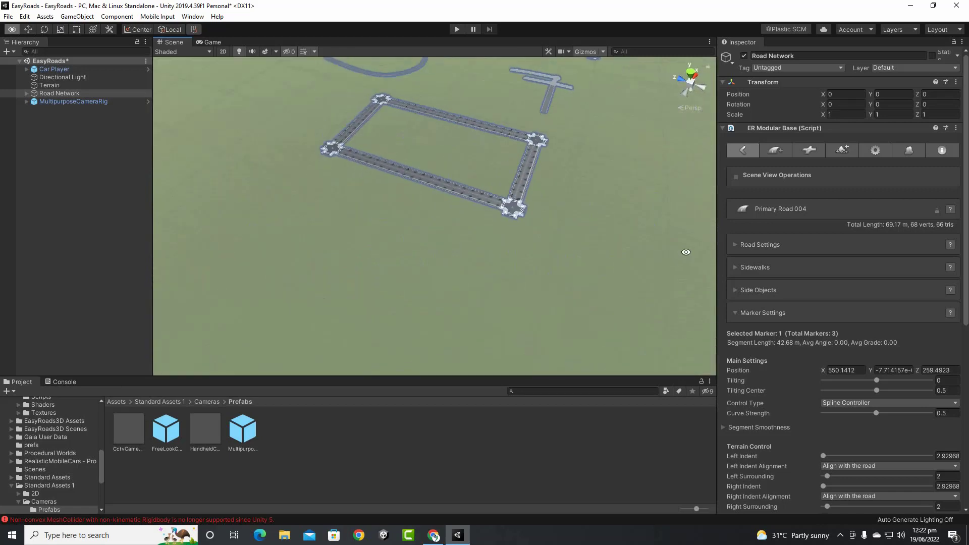
{"action": "middle_click_drag", "start_coordinate": [601, 237], "coordinate": [461, 223]}
{"action": "left_click_drag", "start_coordinate": [461, 223], "coordinate": [575, 247], "text": "alt"}
{"action": "middle_click_drag", "start_coordinate": [572, 234], "coordinate": [562, 235]}
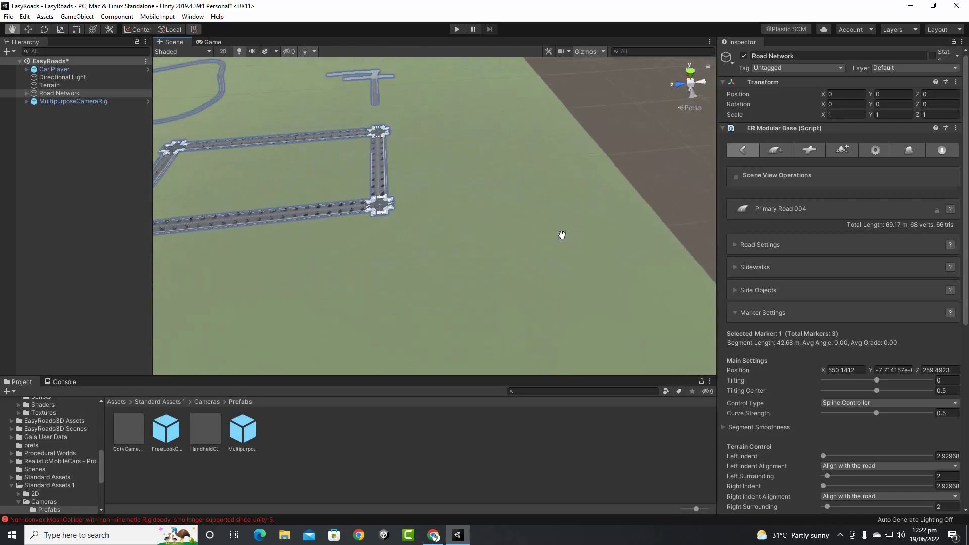
{"action": "left_click_drag", "start_coordinate": [562, 235], "coordinate": [601, 255], "text": "alt"}
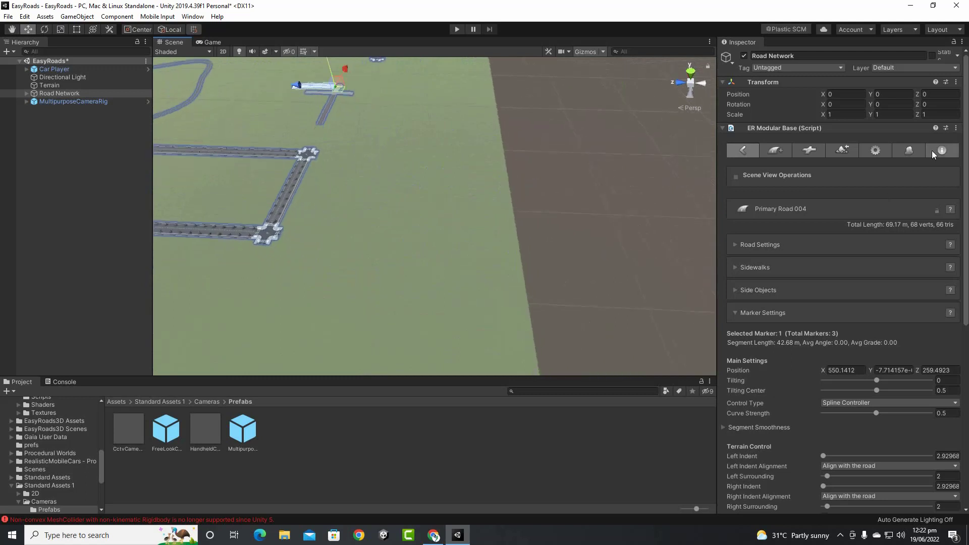
{"action": "left_click", "coordinate": [775, 150]}
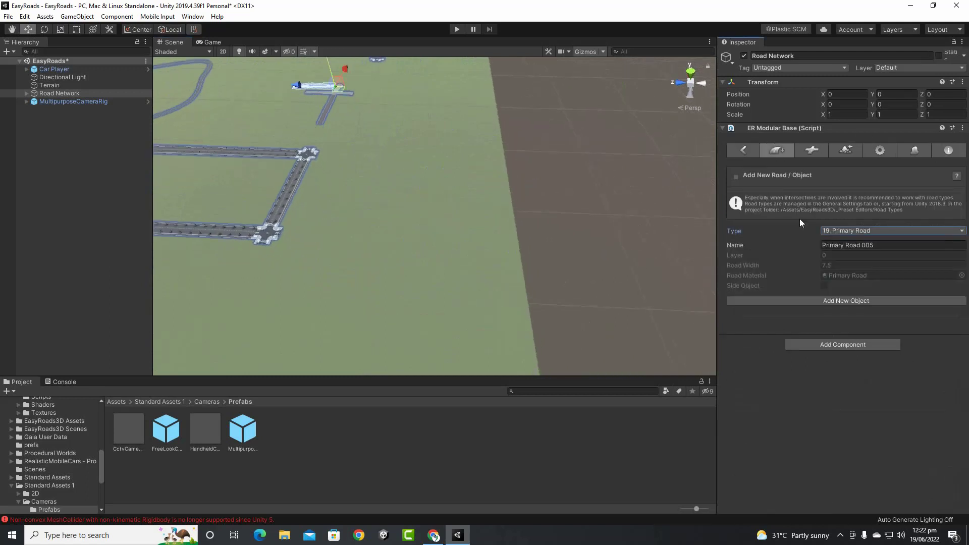
Create Primary Road 005 and place nine markers tracing a long U-shaped loop
{"action": "left_click", "coordinate": [862, 301]}
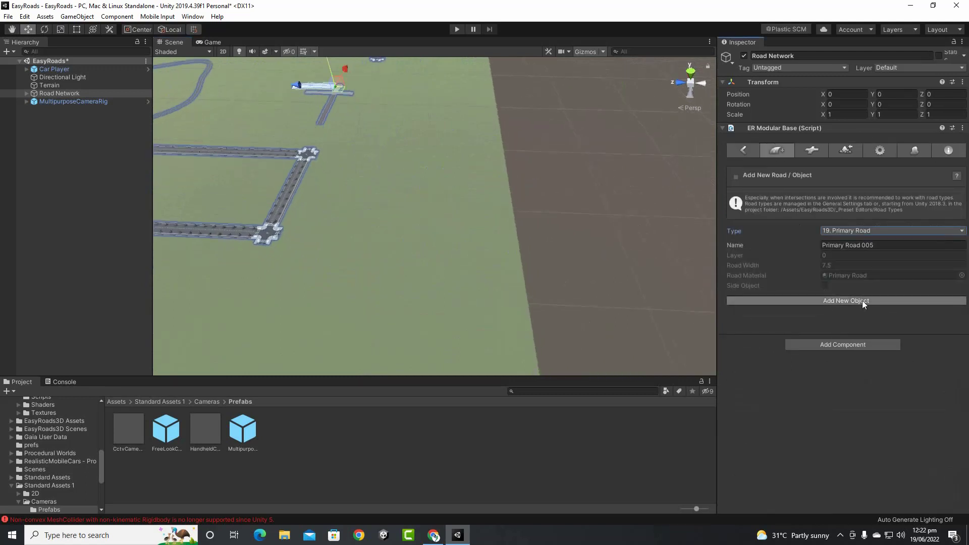
{"action": "left_click", "coordinate": [354, 271], "text": "shift"}
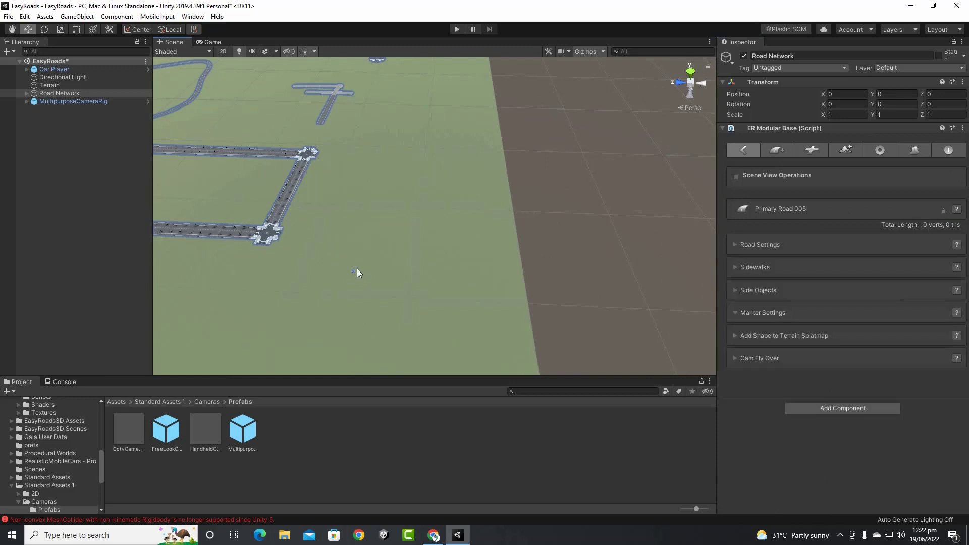
{"action": "left_click", "coordinate": [377, 164], "text": "shift"}
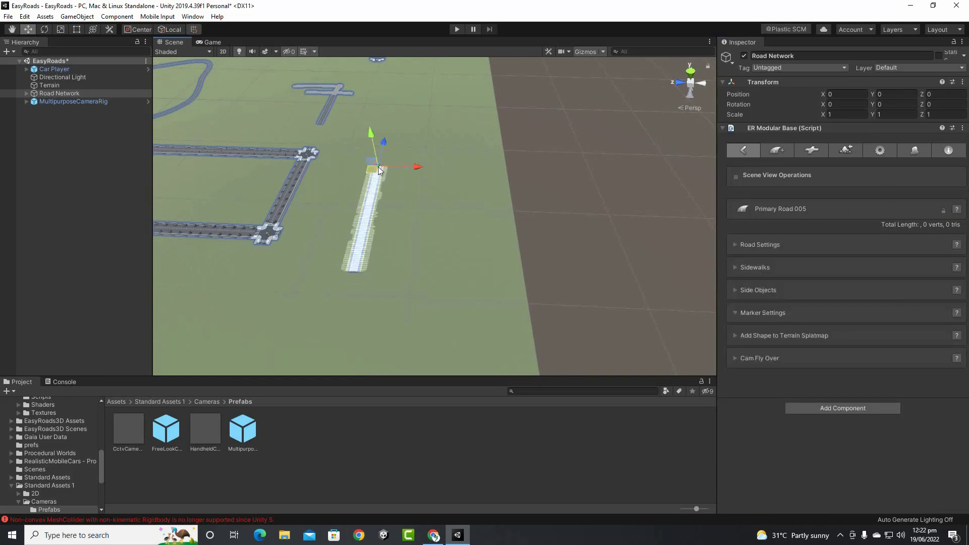
{"action": "left_click", "coordinate": [392, 95], "text": "shift"}
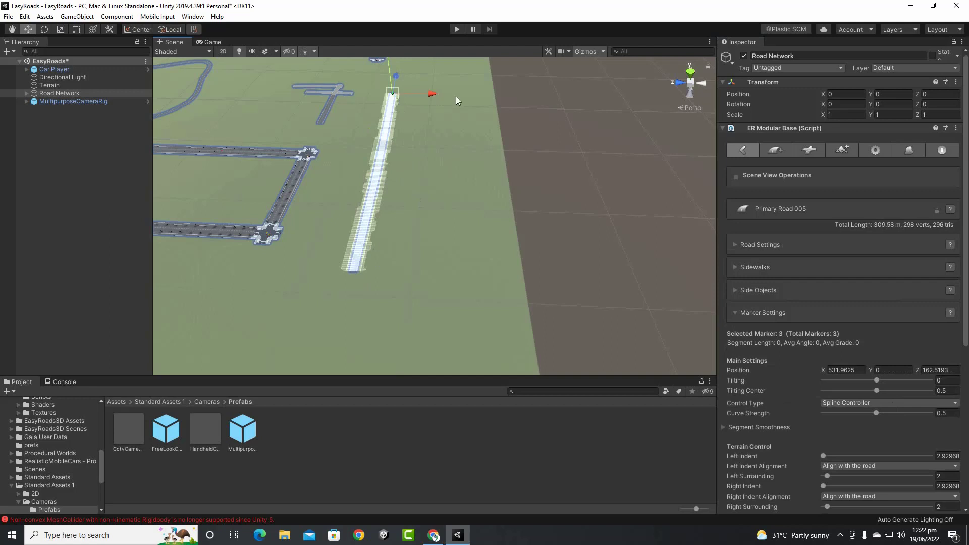
{"action": "left_click", "coordinate": [459, 97], "text": "shift"}
{"action": "left_click", "coordinate": [459, 152], "text": "shift"}
{"action": "left_click", "coordinate": [448, 250], "text": "shift"}
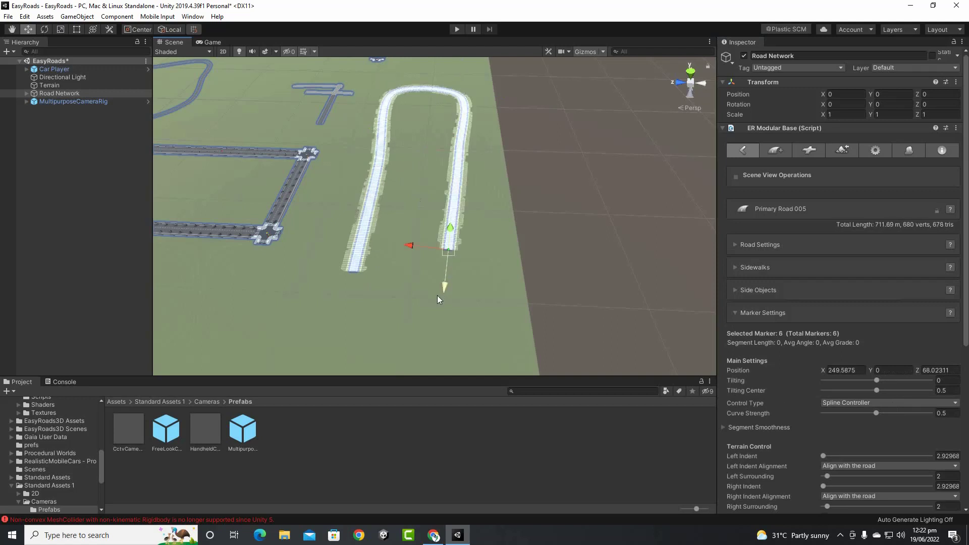
{"action": "left_click", "coordinate": [428, 331], "text": "shift"}
{"action": "left_click", "coordinate": [349, 338], "text": "shift"}
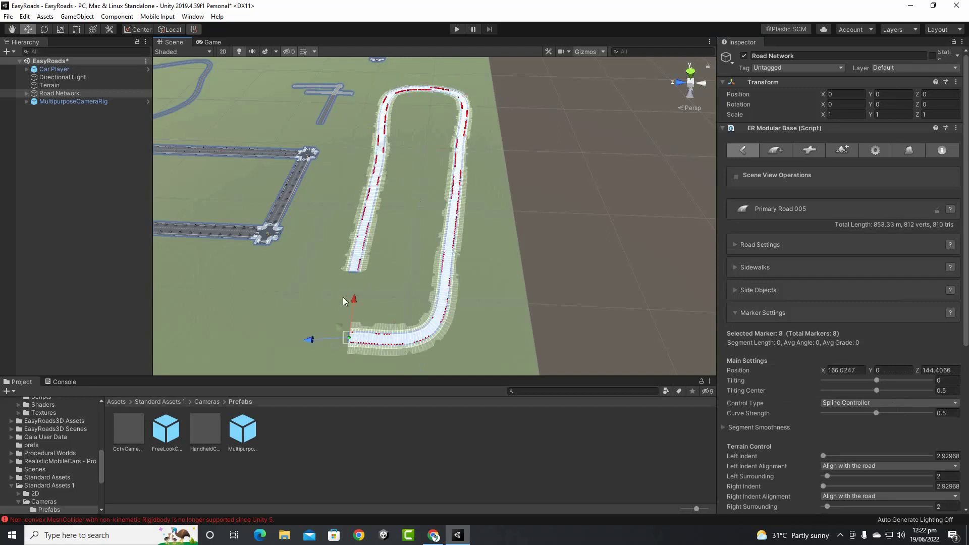
{"action": "left_click", "coordinate": [346, 279], "text": "shift"}
Drag the last marker to reshape the road end, leaving a loop of about 908.94 m
{"action": "scroll", "coordinate": [377, 277], "scroll_direction": "up", "scroll_amount": 5}
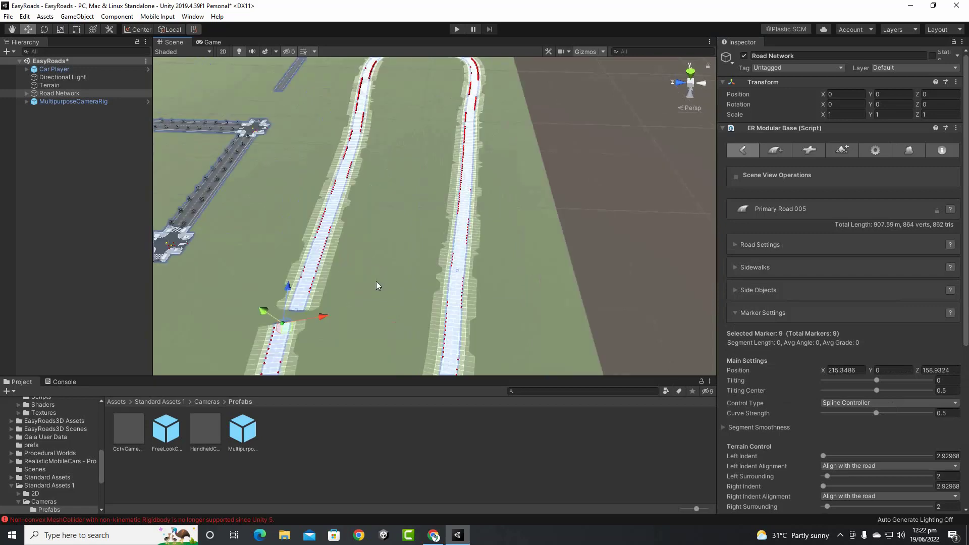
{"action": "scroll", "coordinate": [362, 262], "scroll_direction": "down", "scroll_amount": 2}
{"action": "scroll", "coordinate": [361, 263], "scroll_direction": "up", "scroll_amount": 3}
{"action": "scroll", "coordinate": [325, 283], "scroll_direction": "down", "scroll_amount": 4}
{"action": "scroll", "coordinate": [349, 267], "scroll_direction": "up", "scroll_amount": 3}
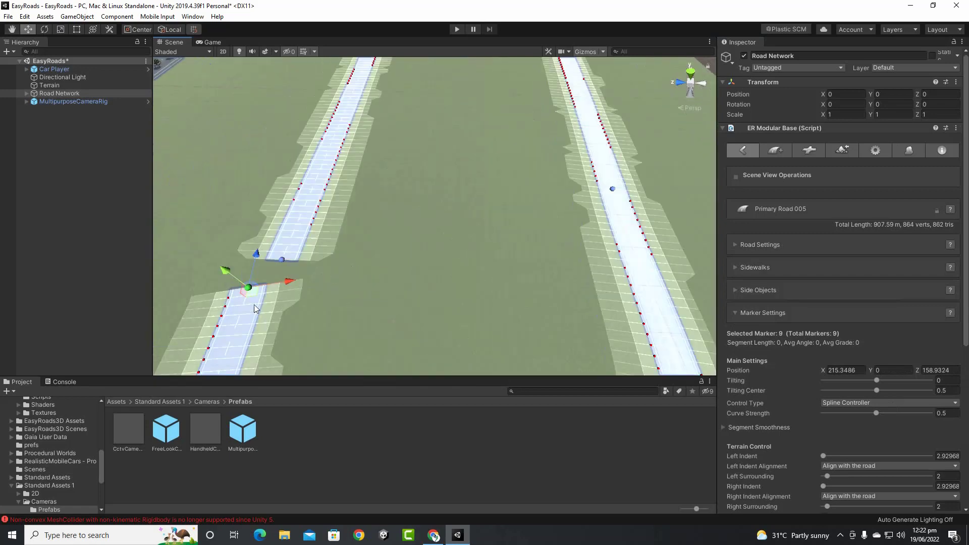
{"action": "mouse_move", "coordinate": [252, 289]}
{"action": "left_mouse_down"}
{"action": "mouse_move", "coordinate": [256, 272]}
{"action": "mouse_move", "coordinate": [287, 253]}
{"action": "mouse_move", "coordinate": [286, 262]}
{"action": "left_mouse_up"}
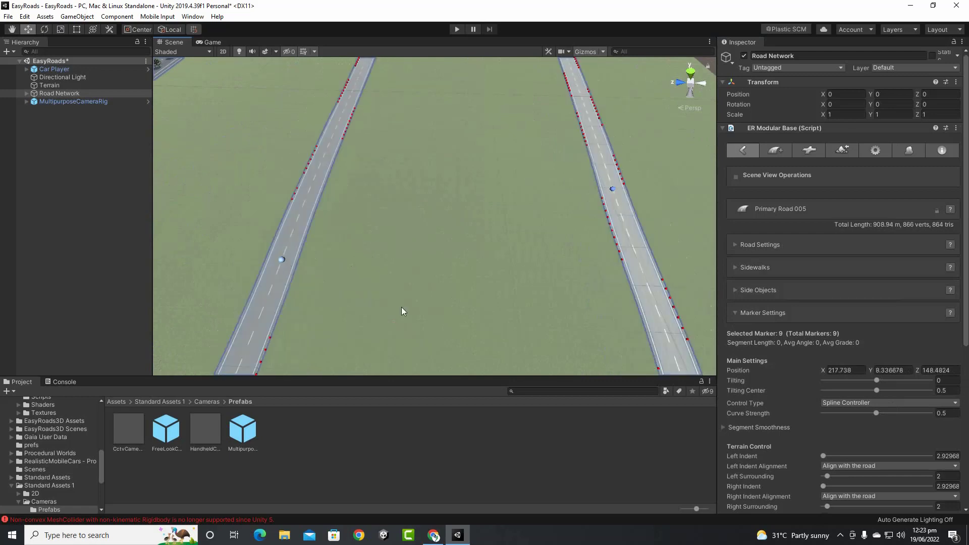
{"action": "left_click", "coordinate": [446, 271]}
{"action": "scroll", "coordinate": [445, 270], "scroll_direction": "down", "scroll_amount": 5}
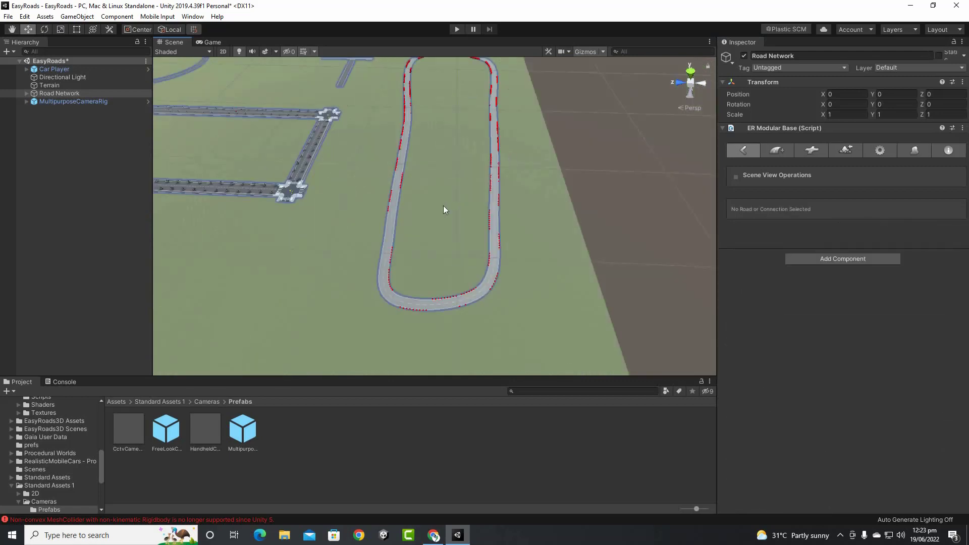
Select Primary Road 005, collapse Marker Settings, and expand Side Objects to list the barrier types
{"action": "scroll", "coordinate": [475, 270], "scroll_direction": "up", "scroll_amount": 5}
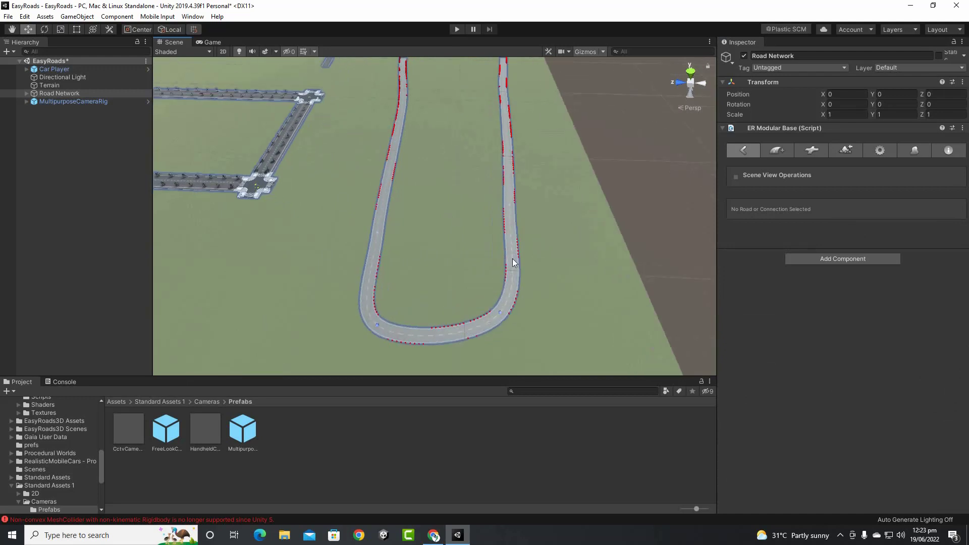
{"action": "middle_click_drag", "start_coordinate": [592, 206], "coordinate": [556, 208]}
{"action": "scroll", "coordinate": [477, 250], "scroll_direction": "up", "scroll_amount": 1}
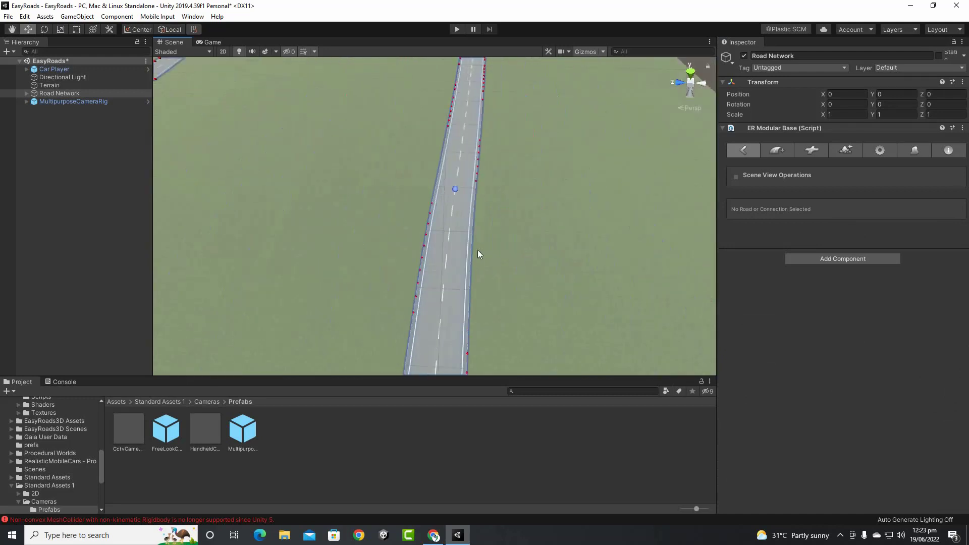
{"action": "left_click", "coordinate": [456, 223]}
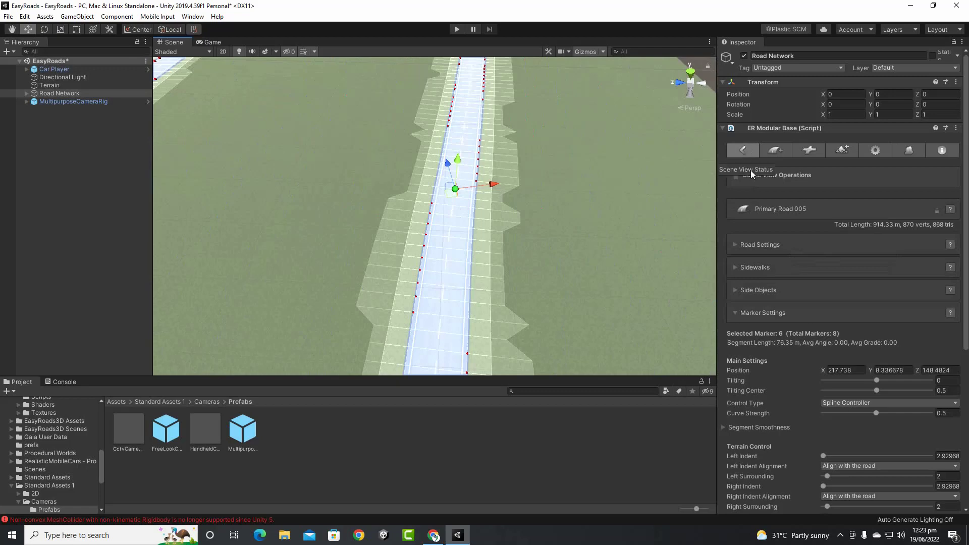
{"action": "left_click", "coordinate": [735, 314]}
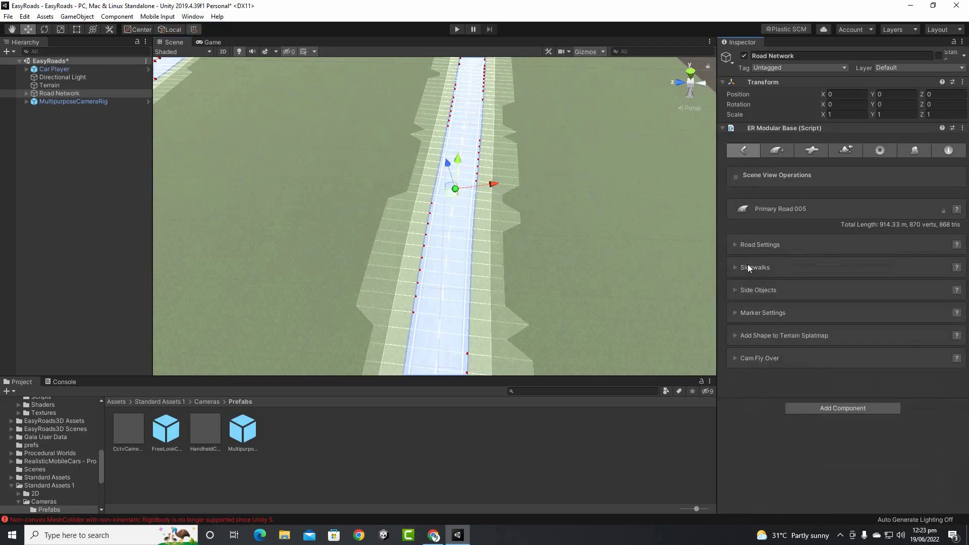
{"action": "left_click", "coordinate": [735, 268]}
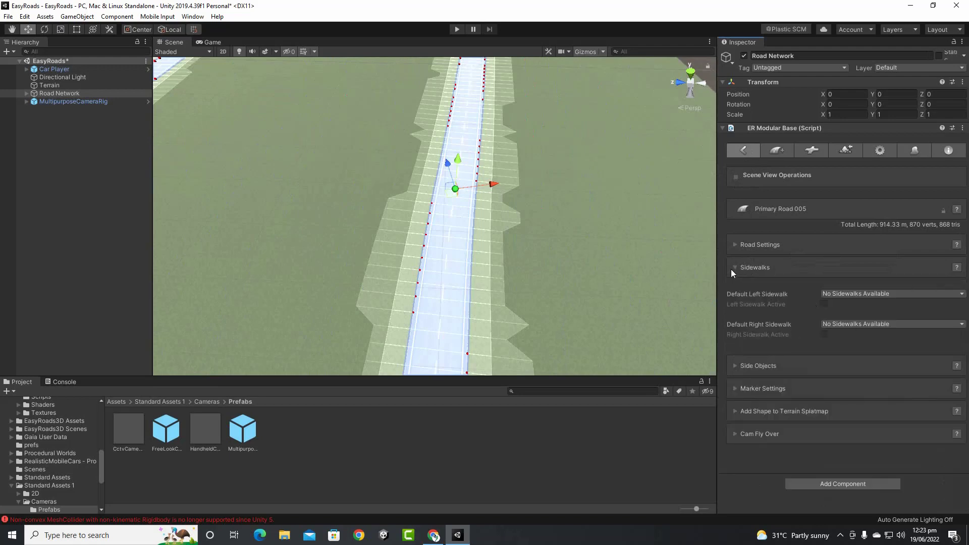
{"action": "left_click", "coordinate": [737, 268]}
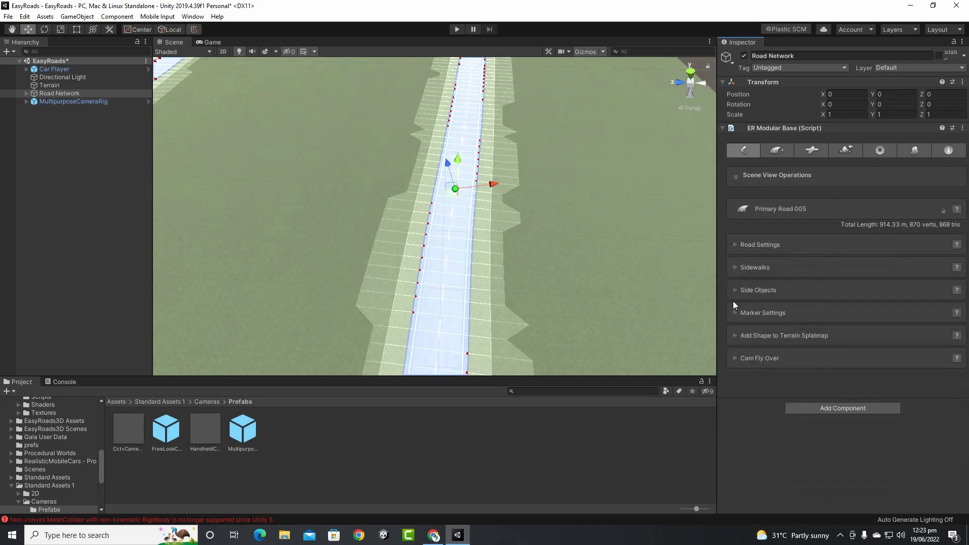
{"action": "left_click", "coordinate": [735, 290]}
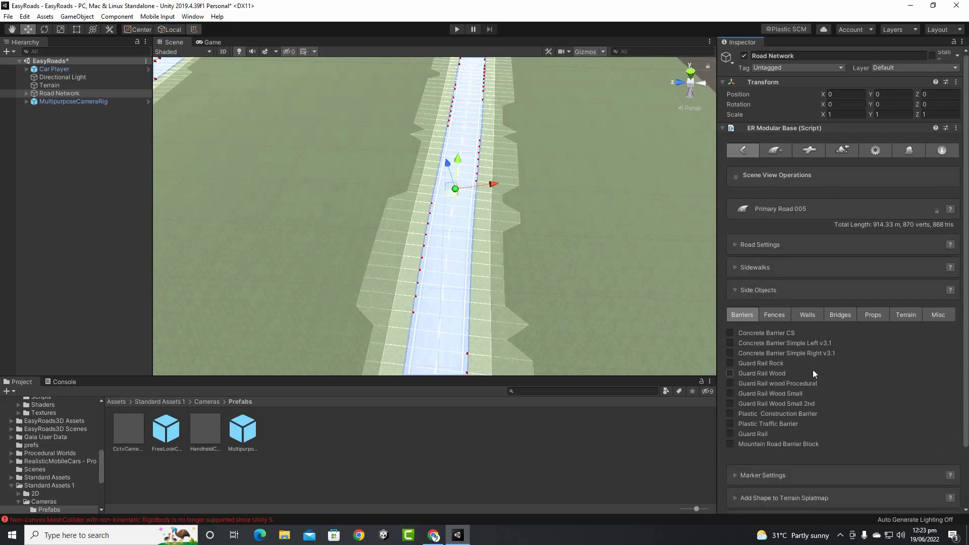
Enable Concrete Barrier CS under Side Objects with Default Marker Active State turned on
{"action": "scroll", "coordinate": [769, 359], "scroll_direction": "down", "scroll_amount": 3}
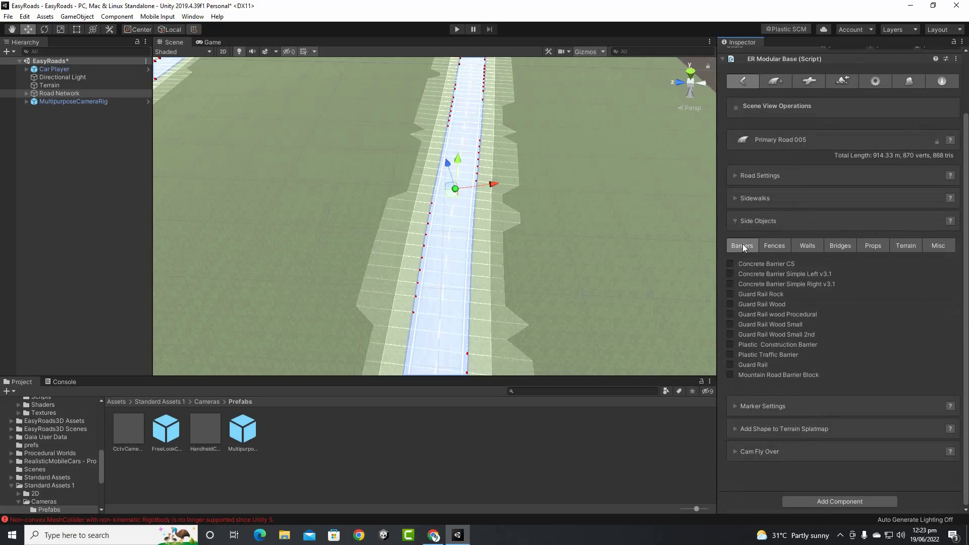
{"action": "scroll", "coordinate": [456, 200], "scroll_direction": "up", "scroll_amount": 5}
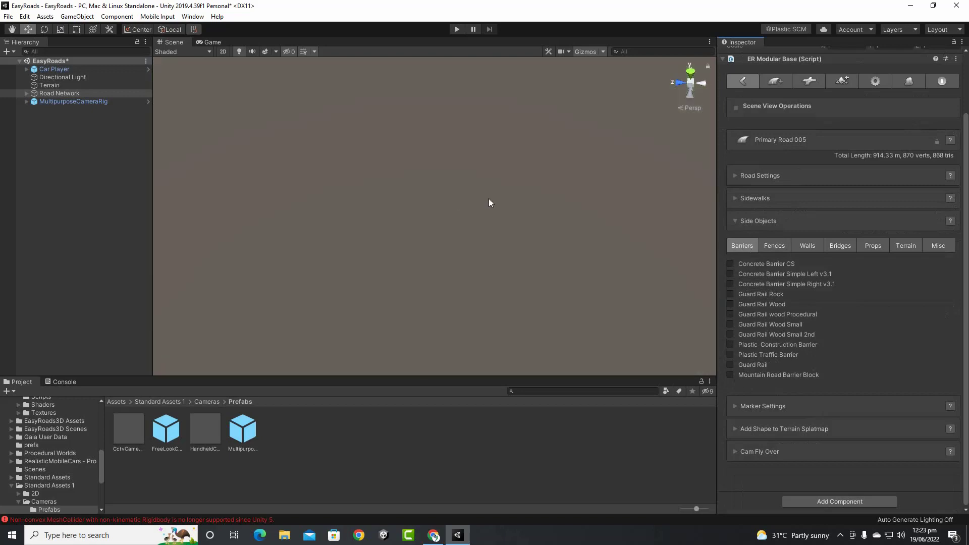
{"action": "scroll", "coordinate": [489, 199], "scroll_direction": "down", "scroll_amount": 4}
{"action": "scroll", "coordinate": [489, 199], "scroll_direction": "up", "scroll_amount": 3}
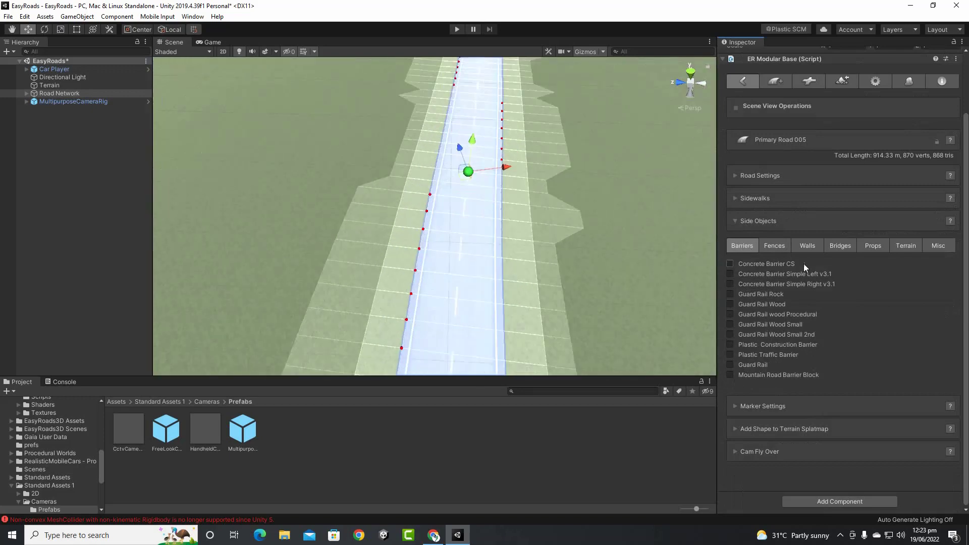
{"action": "left_click", "coordinate": [731, 264]}
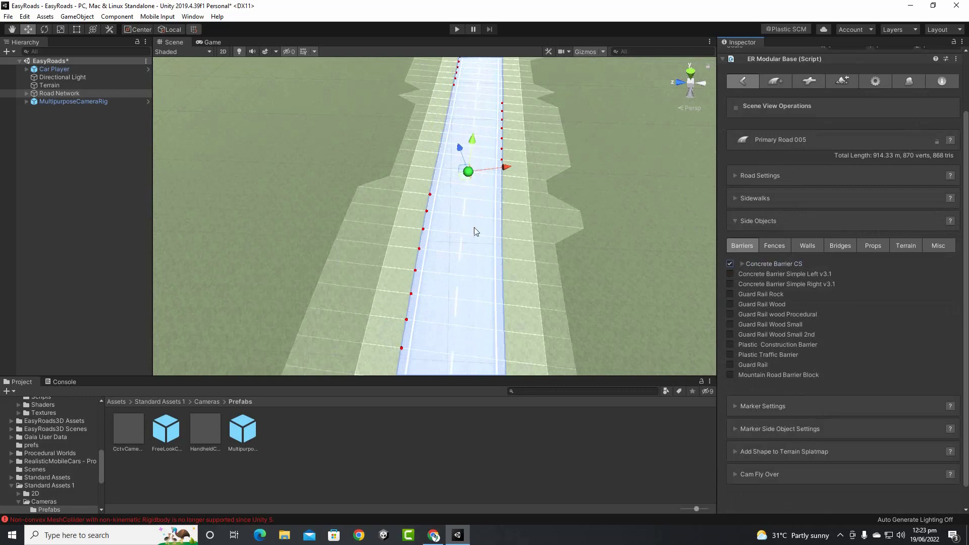
{"action": "scroll", "coordinate": [474, 212], "scroll_direction": "up", "scroll_amount": 2}
{"action": "scroll", "coordinate": [455, 199], "scroll_direction": "down", "scroll_amount": 4}
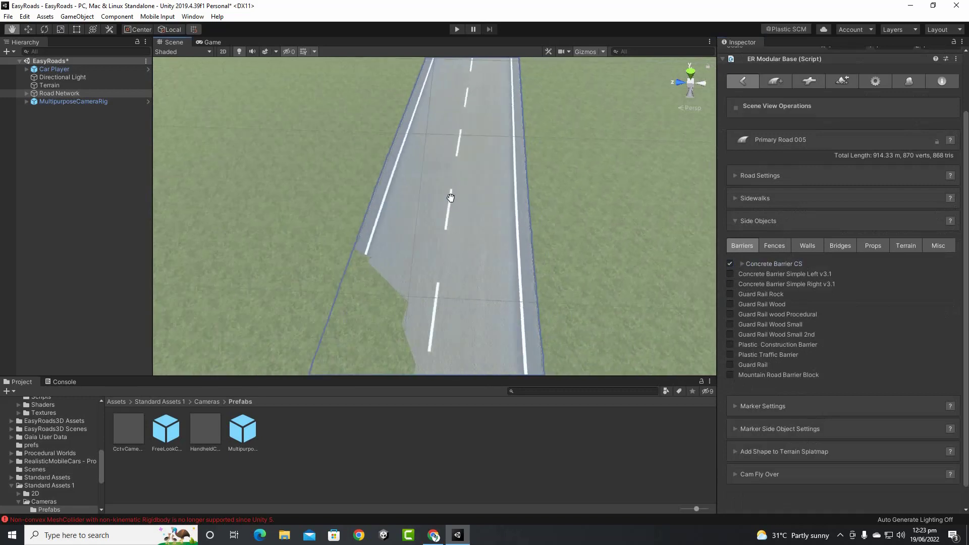
{"action": "scroll", "coordinate": [449, 198], "scroll_direction": "up", "scroll_amount": 4}
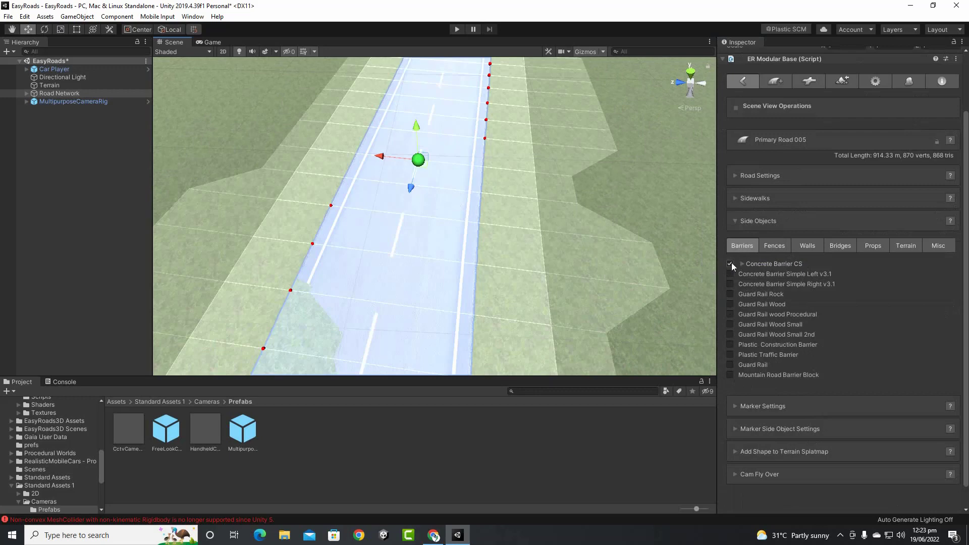
{"action": "left_click", "coordinate": [742, 263]}
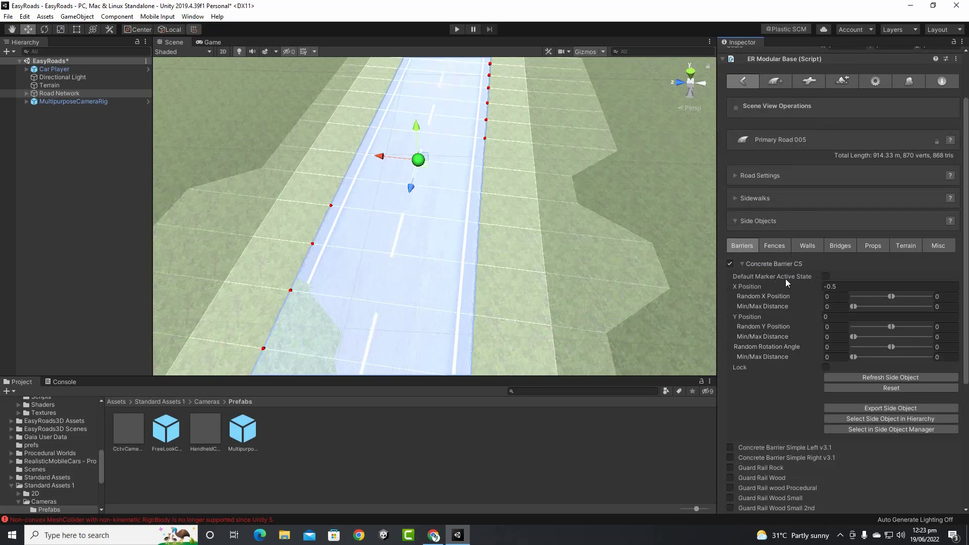
{"action": "left_click", "coordinate": [826, 277]}
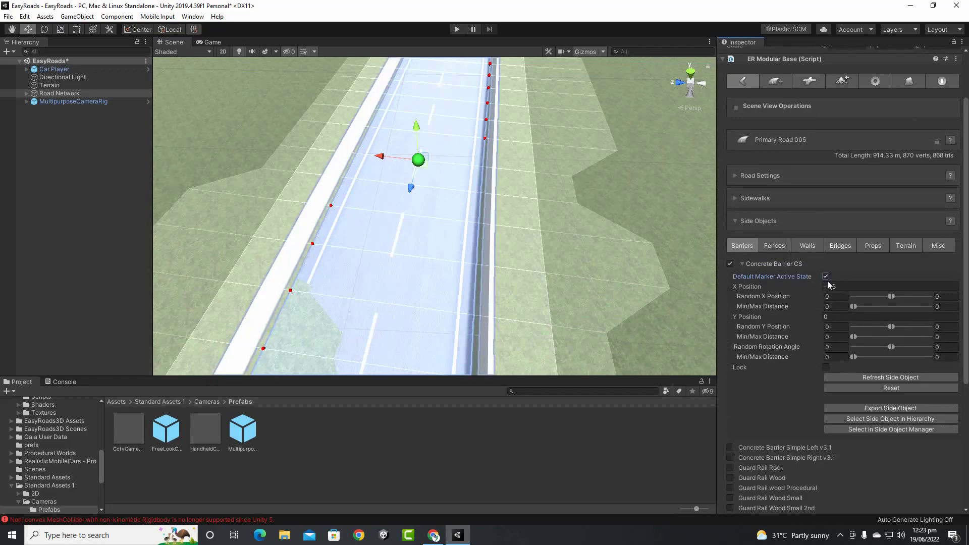
Fly and orbit around the whole track to inspect the concrete barriers along both road edges
{"action": "mouse_move", "coordinate": [608, 242]}
{"action": "right_mouse_down"}
{"action": "mouse_move", "coordinate": [627, 245]}
{"action": "mouse_move", "coordinate": [600, 246]}
{"action": "mouse_move", "coordinate": [567, 277]}
{"action": "mouse_move", "coordinate": [608, 268]}
{"action": "mouse_move", "coordinate": [596, 256]}
{"action": "mouse_move", "coordinate": [566, 254]}
{"action": "right_mouse_up"}
{"action": "key", "text": "a"}
{"action": "key", "text": "d"}
{"action": "scroll", "coordinate": [565, 250], "scroll_direction": "down", "scroll_amount": 12}
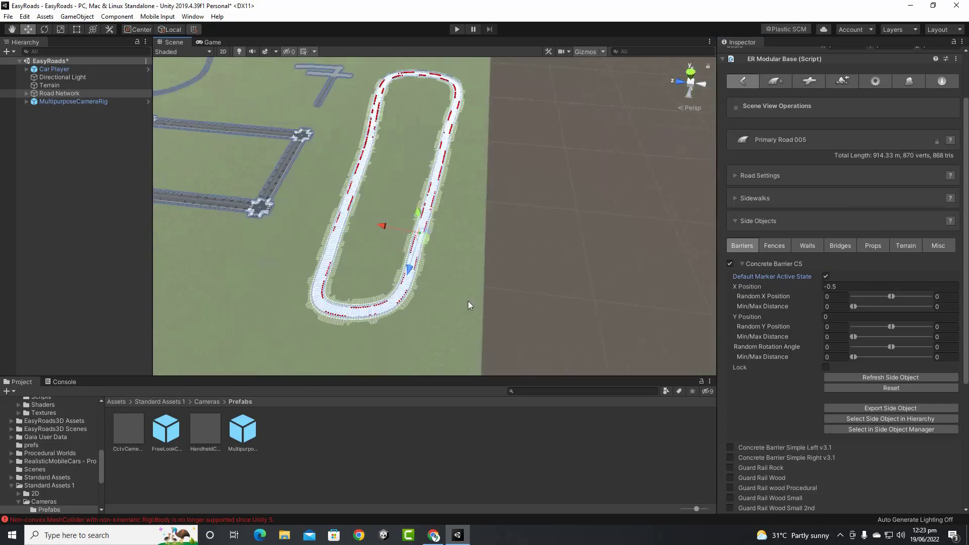
{"action": "left_click_drag", "start_coordinate": [455, 304], "coordinate": [528, 283], "text": "alt"}
{"action": "scroll", "coordinate": [529, 286], "scroll_direction": "up", "scroll_amount": 15}
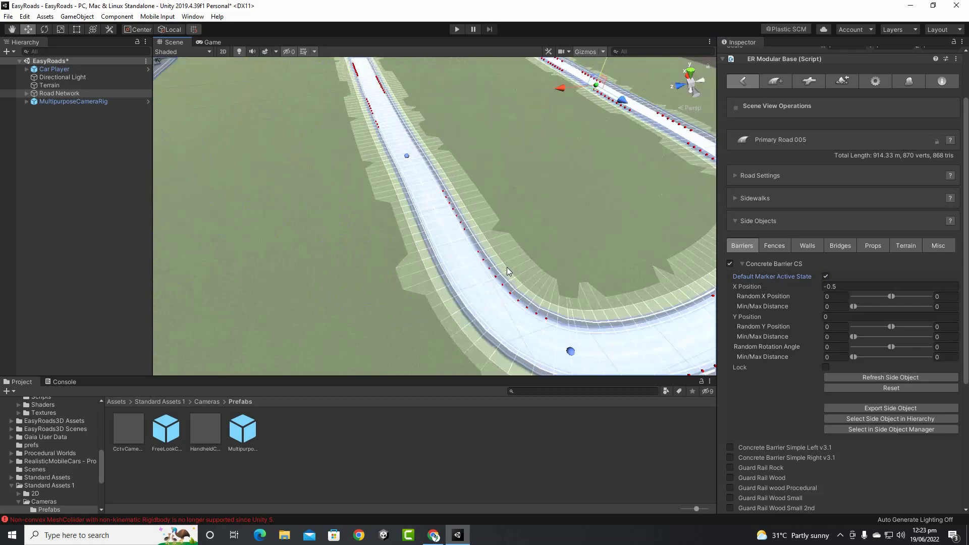
{"action": "scroll", "coordinate": [508, 272], "scroll_direction": "up", "scroll_amount": 2}
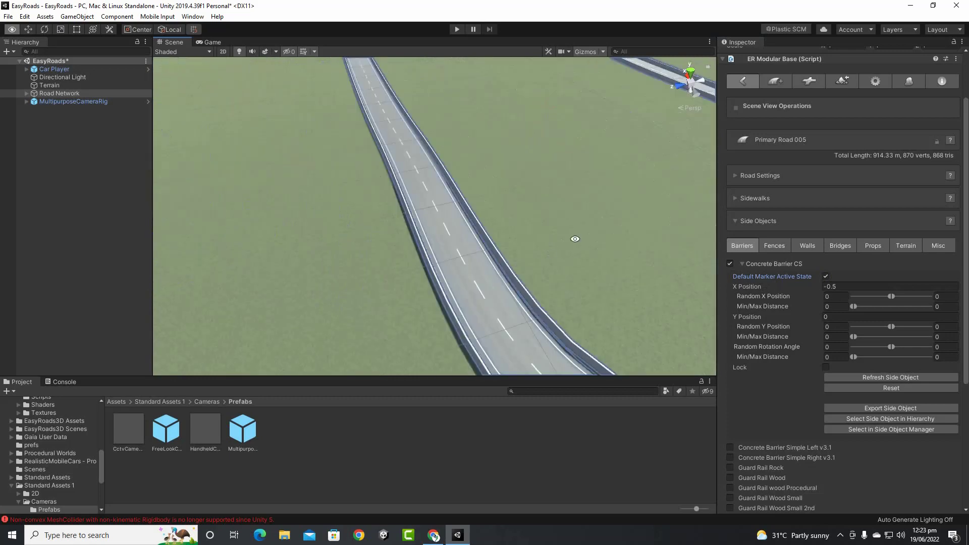
{"action": "middle_click_drag", "start_coordinate": [574, 238], "coordinate": [497, 279], "text": "alt"}
{"action": "scroll", "coordinate": [490, 259], "scroll_direction": "up", "scroll_amount": 3}
{"action": "scroll", "coordinate": [490, 260], "scroll_direction": "down", "scroll_amount": 1}
{"action": "scroll", "coordinate": [479, 280], "scroll_direction": "up", "scroll_amount": 2}
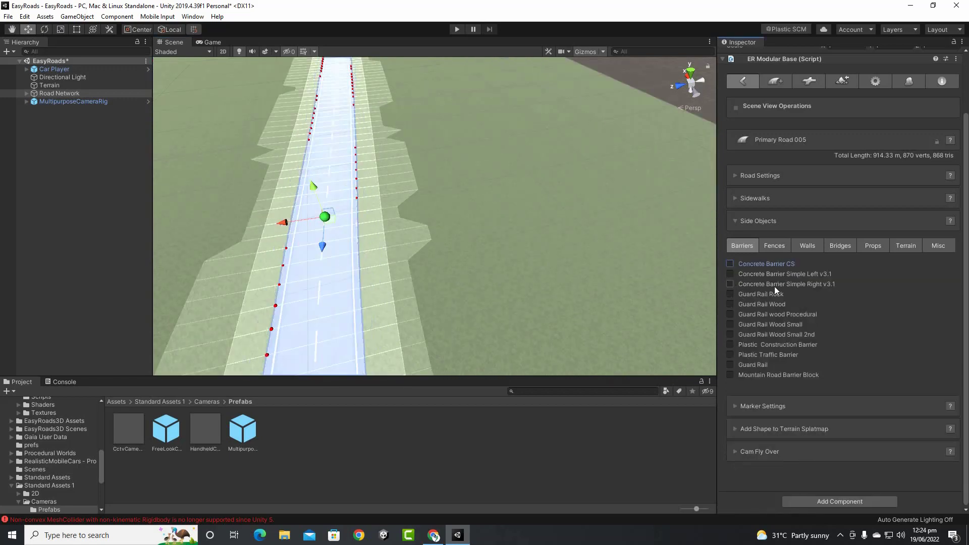
Try the Concrete Barrier Simple Left and Right barriers, then add rock guard rails and view them close up
{"action": "left_click", "coordinate": [731, 273]}
{"action": "left_click", "coordinate": [730, 274]}
{"action": "left_click", "coordinate": [731, 284]}
{"action": "left_click", "coordinate": [730, 283]}
{"action": "left_click", "coordinate": [731, 295]}
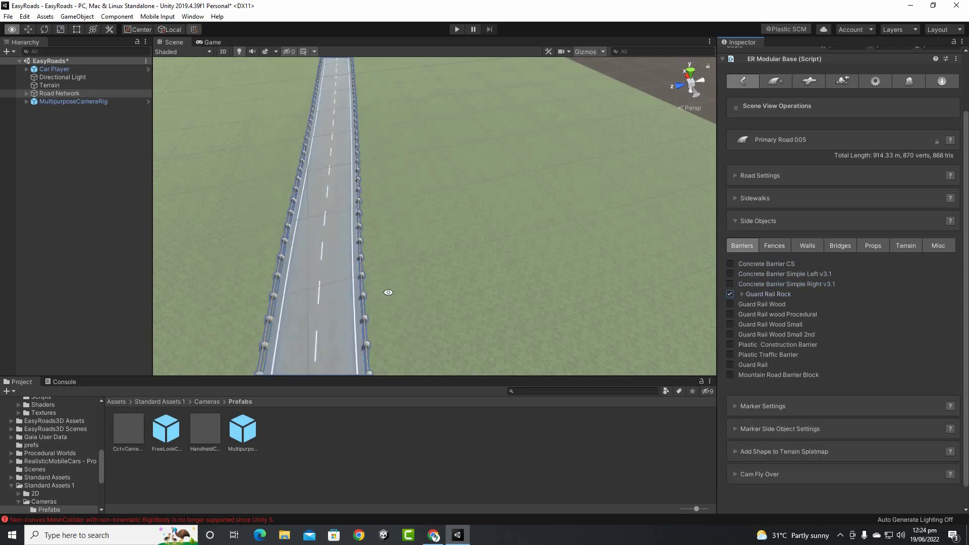
{"action": "scroll", "coordinate": [392, 288], "scroll_direction": "up", "scroll_amount": 5}
{"action": "scroll", "coordinate": [393, 288], "scroll_direction": "down", "scroll_amount": 5}
{"action": "right_click_drag", "start_coordinate": [393, 288], "coordinate": [411, 279]}
{"action": "key", "text": "w"}
{"action": "key", "text": "a"}
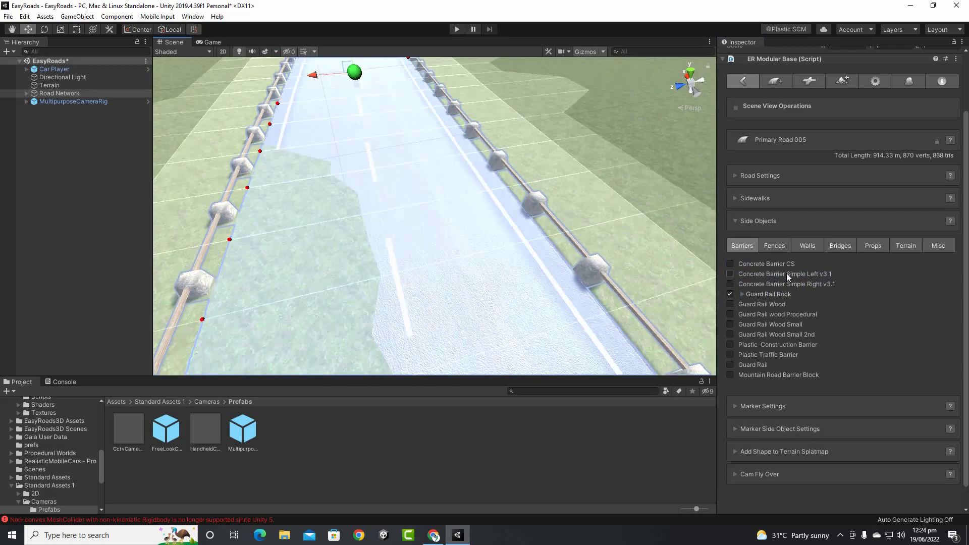
Replace the rock guard rails with Guard Rail Wood and expand its settings
{"action": "left_click", "coordinate": [730, 294]}
{"action": "left_click", "coordinate": [729, 306]}
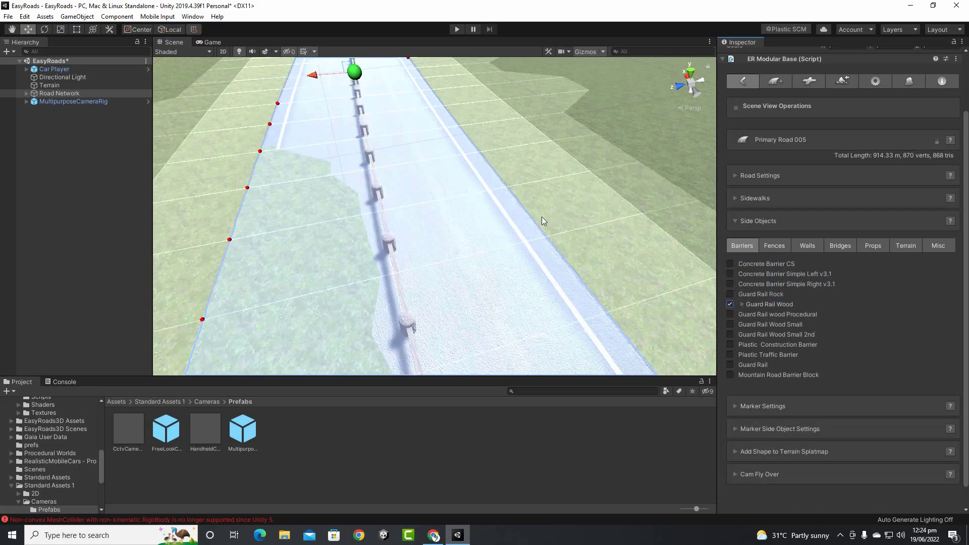
{"action": "mouse_move", "coordinate": [541, 217]}
{"action": "right_mouse_down"}
{"action": "mouse_move", "coordinate": [542, 231]}
{"action": "mouse_move", "coordinate": [441, 240]}
{"action": "mouse_move", "coordinate": [455, 237]}
{"action": "right_mouse_up"}
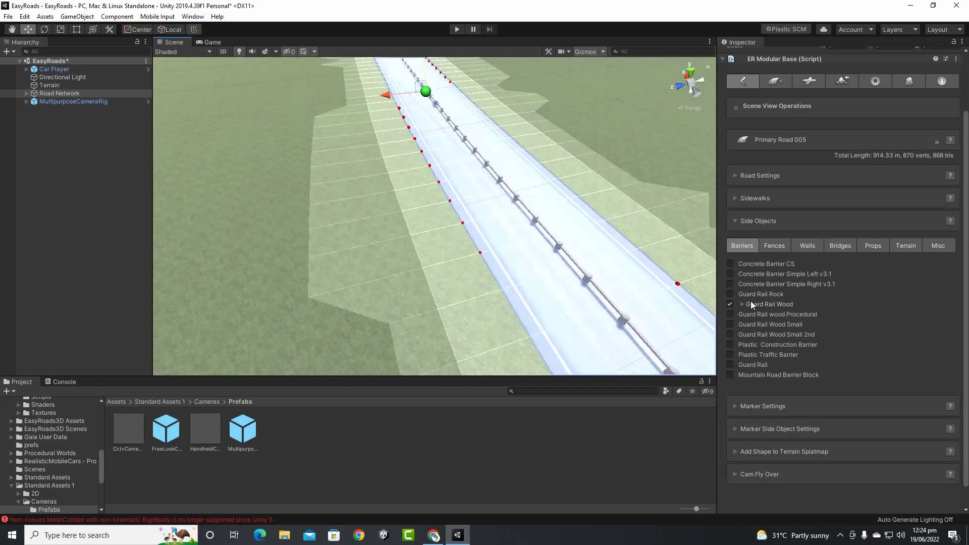
{"action": "mouse_move", "coordinate": [542, 245]}
{"action": "right_mouse_down"}
{"action": "mouse_move", "coordinate": [559, 260]}
{"action": "mouse_move", "coordinate": [528, 273]}
{"action": "right_mouse_up"}
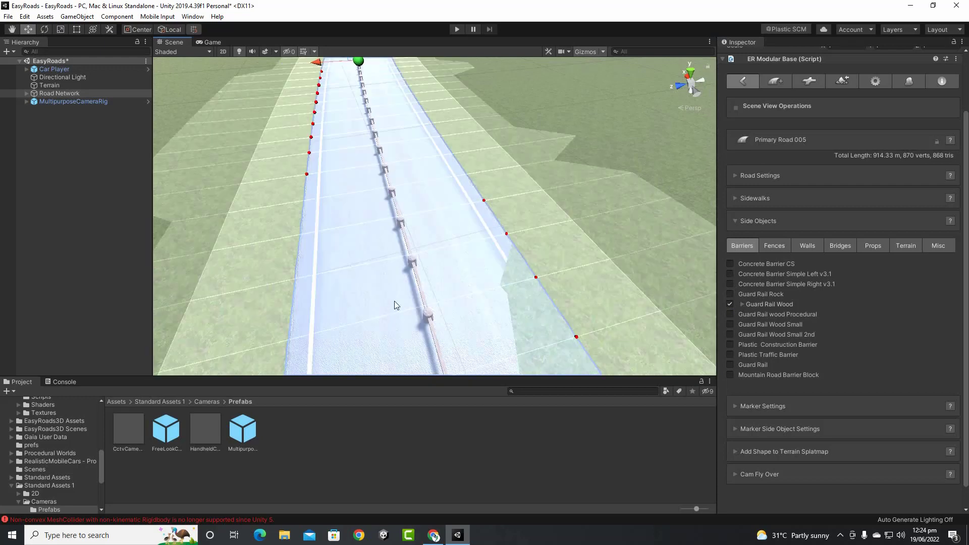
{"action": "left_click", "coordinate": [744, 305]}
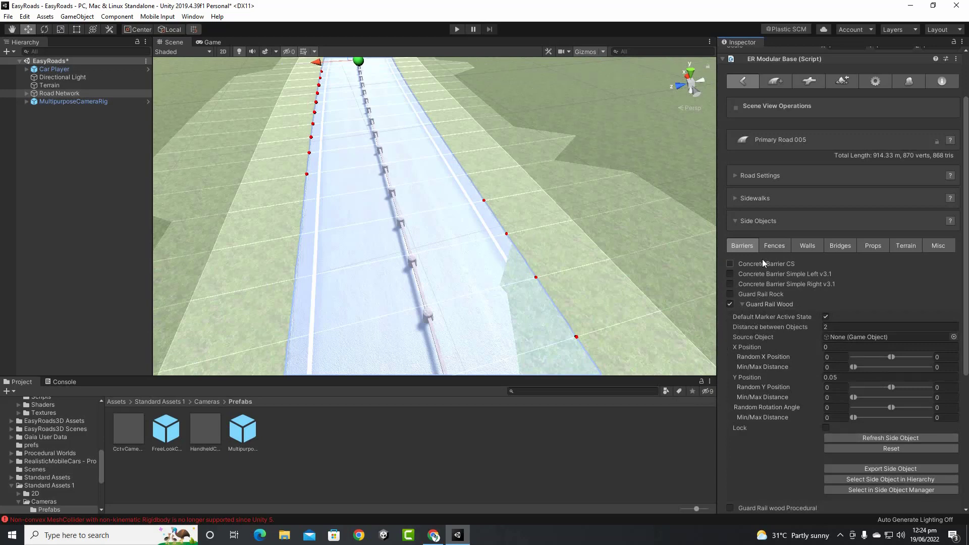
{"action": "scroll", "coordinate": [745, 249], "scroll_direction": "up", "scroll_amount": 3}
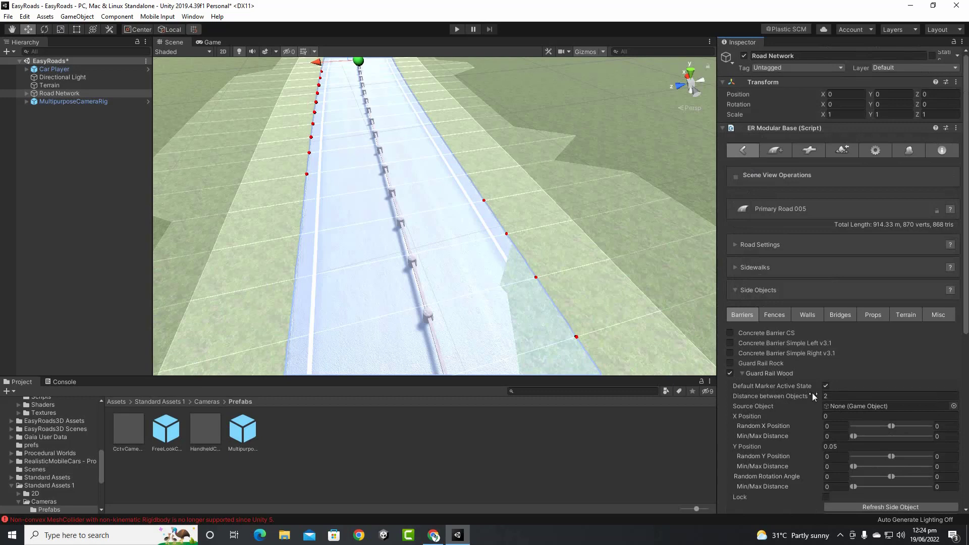
Open the side object manager and select Guard Rail Wood for editing
{"action": "left_click", "coordinate": [907, 150]}
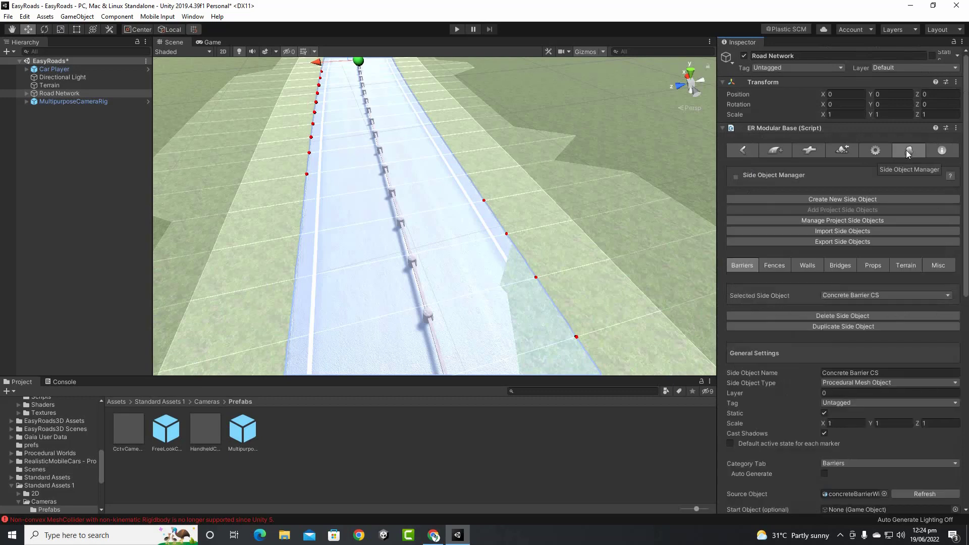
{"action": "left_click", "coordinate": [868, 298]}
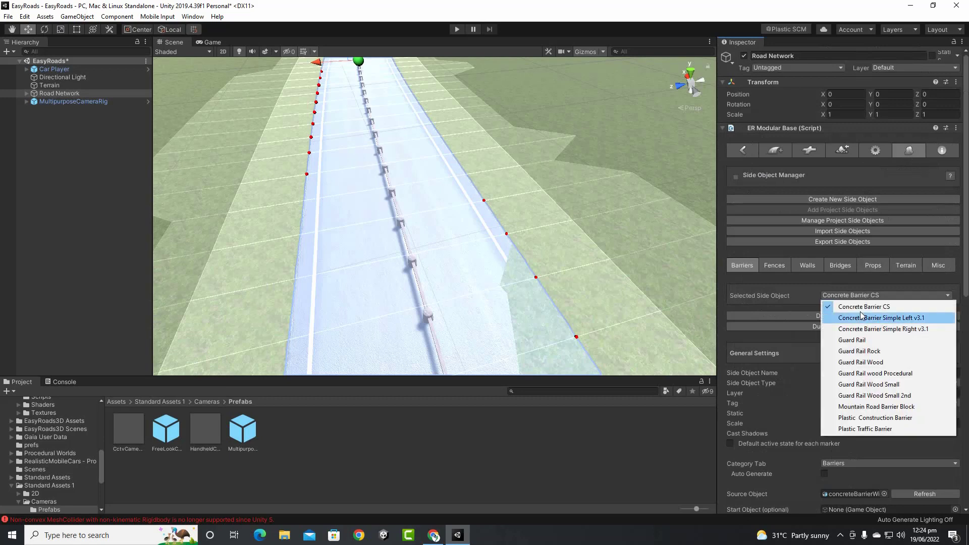
{"action": "left_click", "coordinate": [863, 363]}
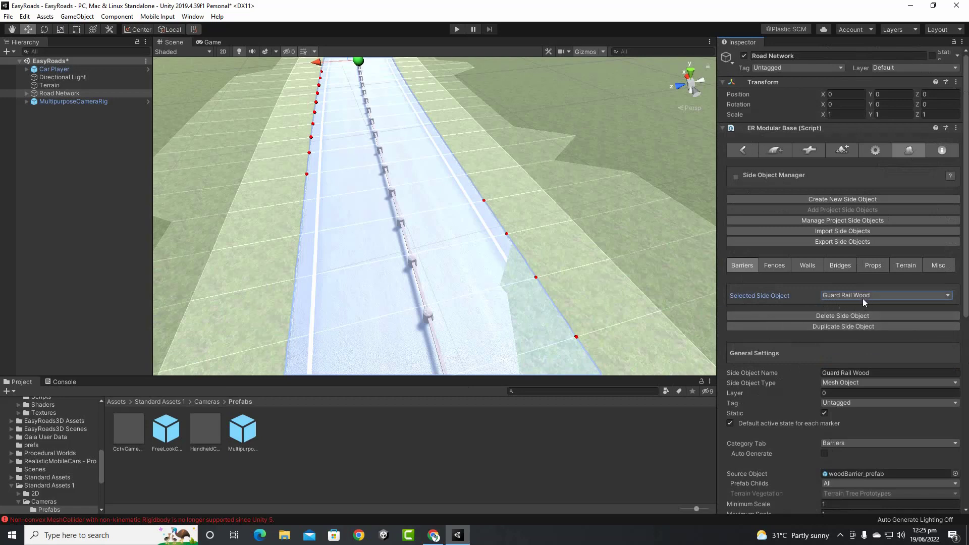
{"action": "scroll", "coordinate": [856, 290], "scroll_direction": "down", "scroll_amount": 10}
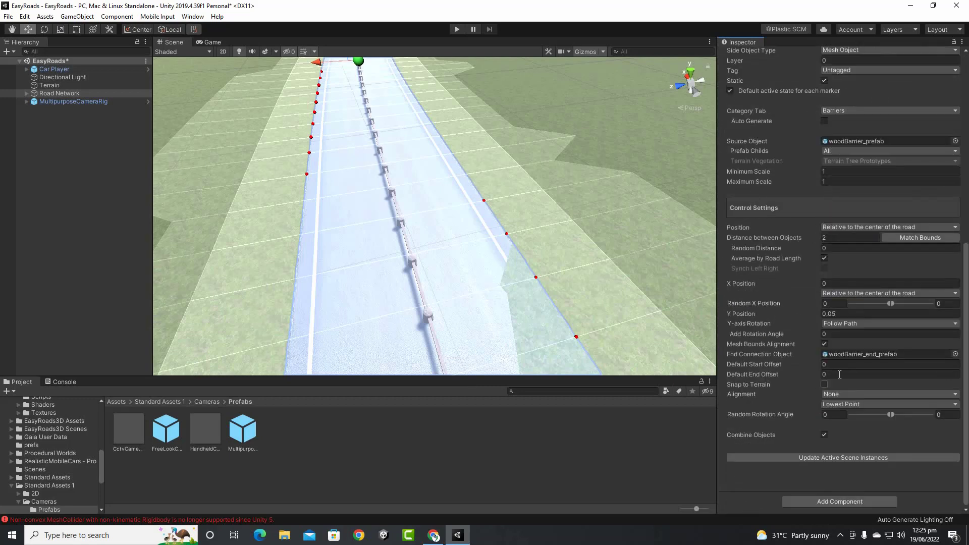
{"action": "scroll", "coordinate": [808, 280], "scroll_direction": "up", "scroll_amount": 10}
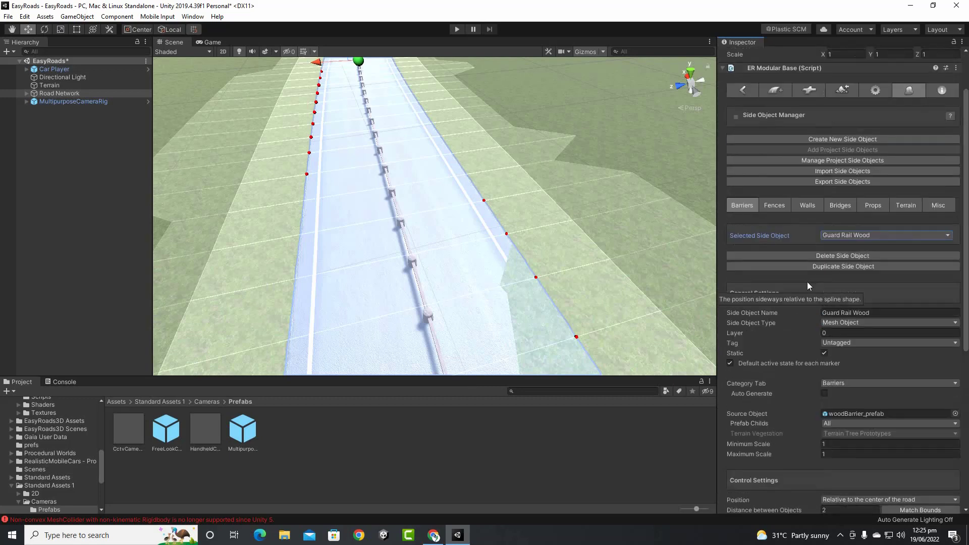
Browse the Concrete Barrier CS, Simple Left v3.1, Plastic Traffic Barrier and Guard Rail wood Procedural settings
{"action": "left_click", "coordinate": [885, 234]}
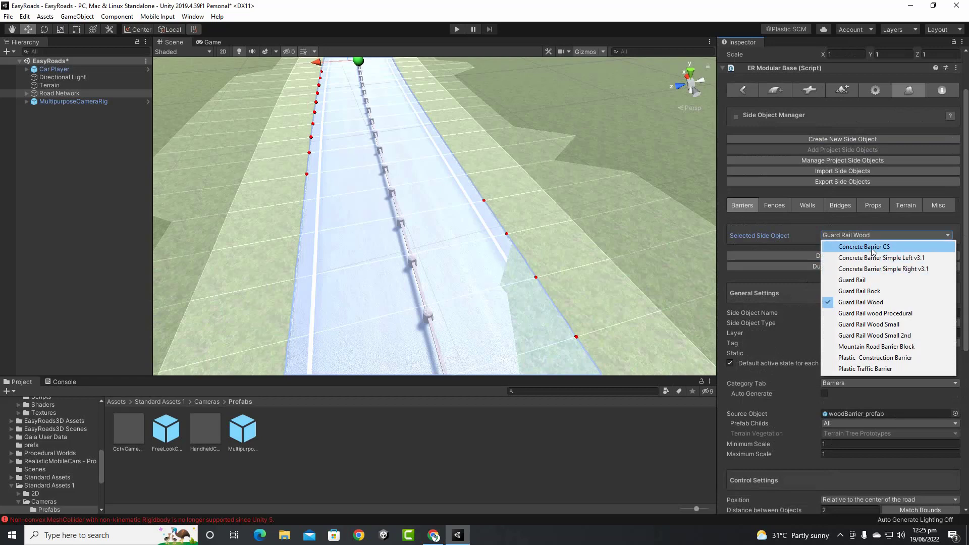
{"action": "left_click", "coordinate": [873, 247]}
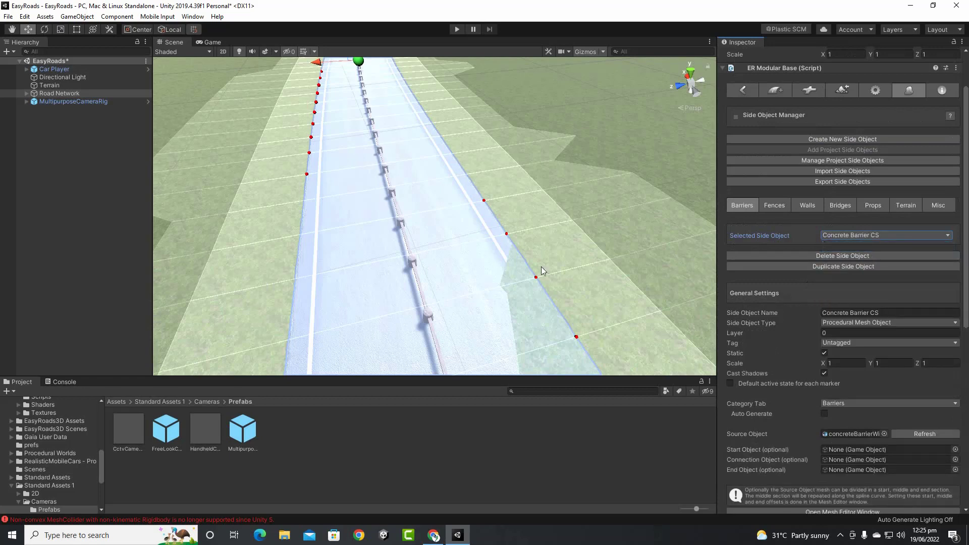
{"action": "scroll", "coordinate": [838, 240], "scroll_direction": "down", "scroll_amount": 3}
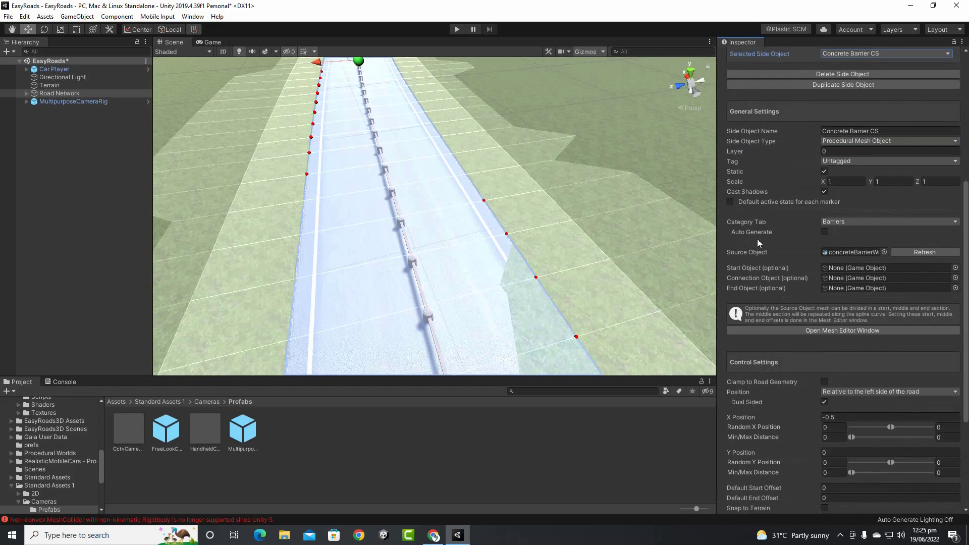
{"action": "scroll", "coordinate": [838, 241], "scroll_direction": "up", "scroll_amount": 4}
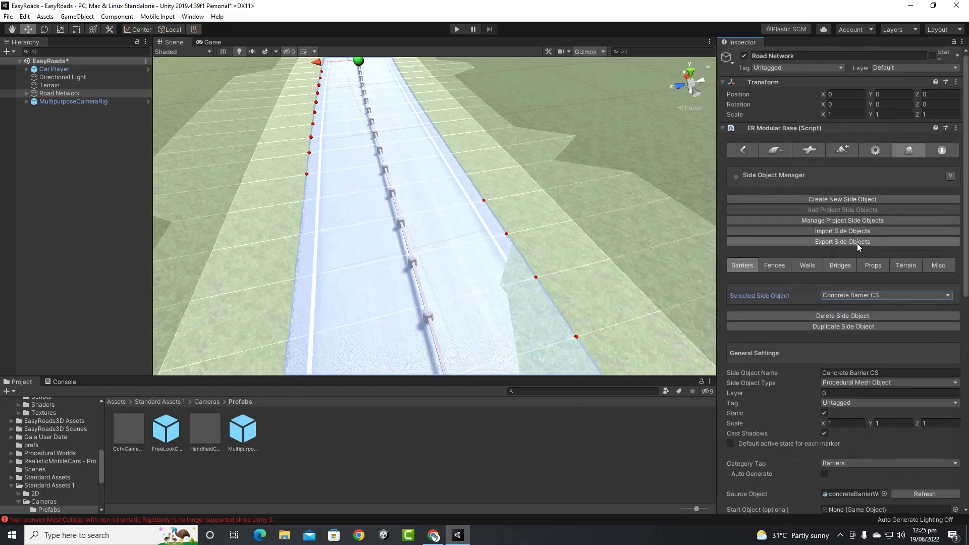
{"action": "left_click", "coordinate": [905, 295]}
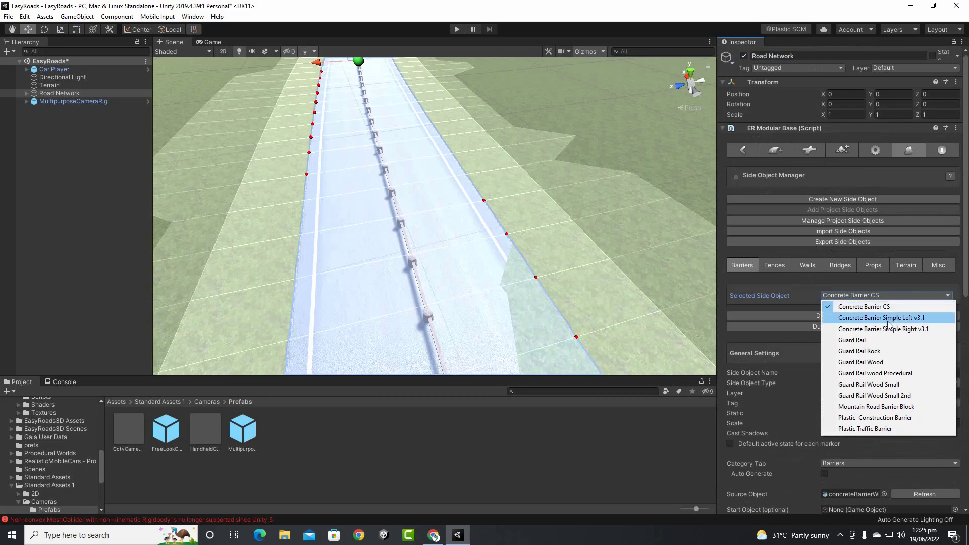
{"action": "left_click", "coordinate": [888, 318]}
{"action": "scroll", "coordinate": [812, 298], "scroll_direction": "down", "scroll_amount": 3}
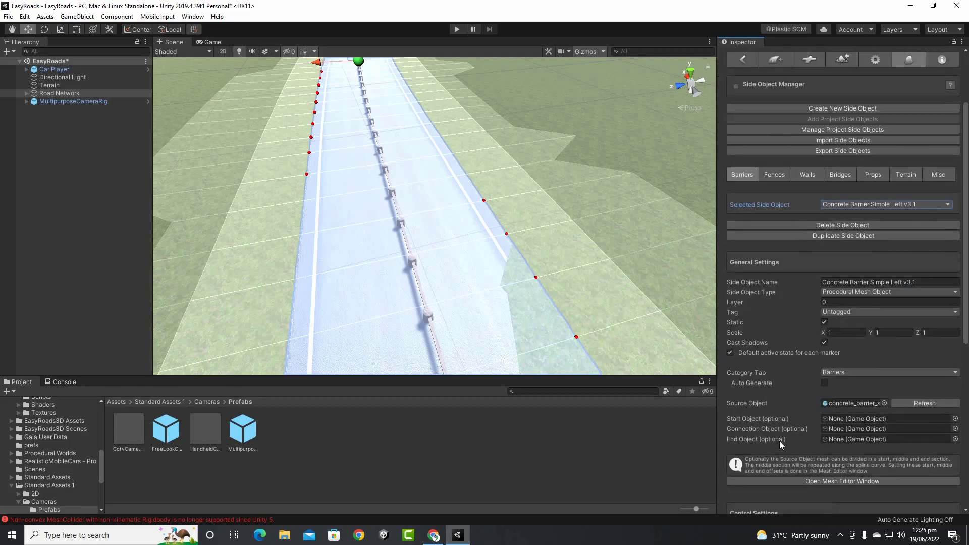
{"action": "left_click", "coordinate": [867, 207]}
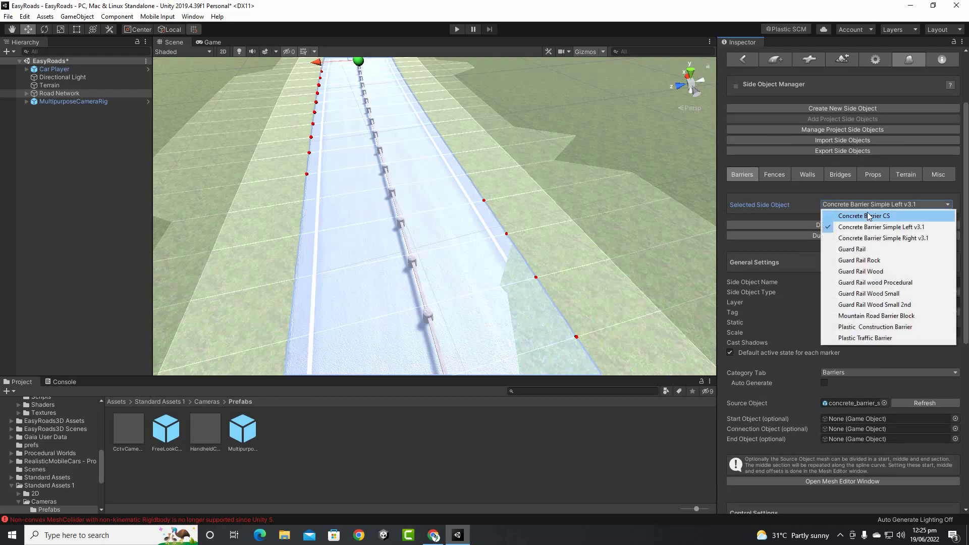
{"action": "left_click", "coordinate": [867, 338]}
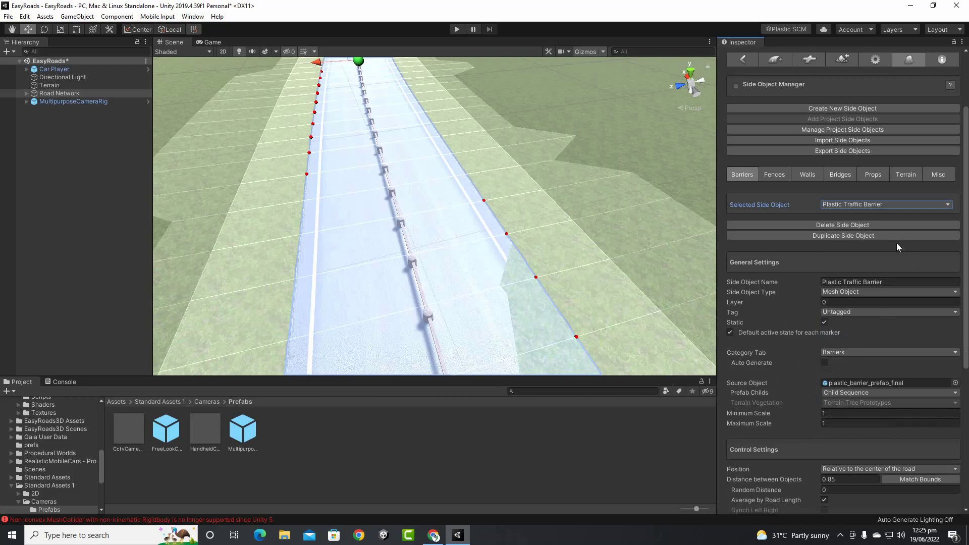
{"action": "left_click", "coordinate": [890, 204]}
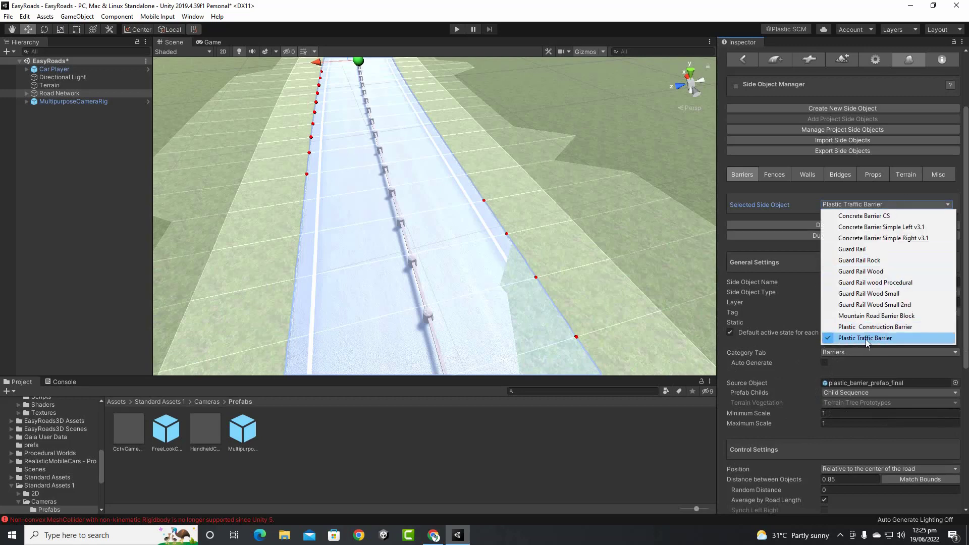
{"action": "left_click", "coordinate": [862, 283]}
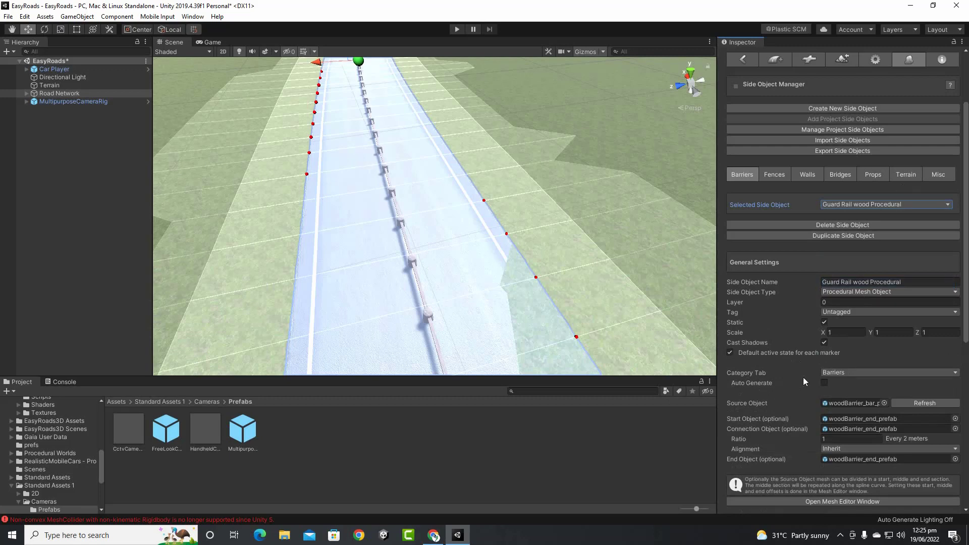
Reselect Guard Rail Wood and leave Auto Generate unchecked after toggling it on and off
{"action": "left_click", "coordinate": [868, 205]}
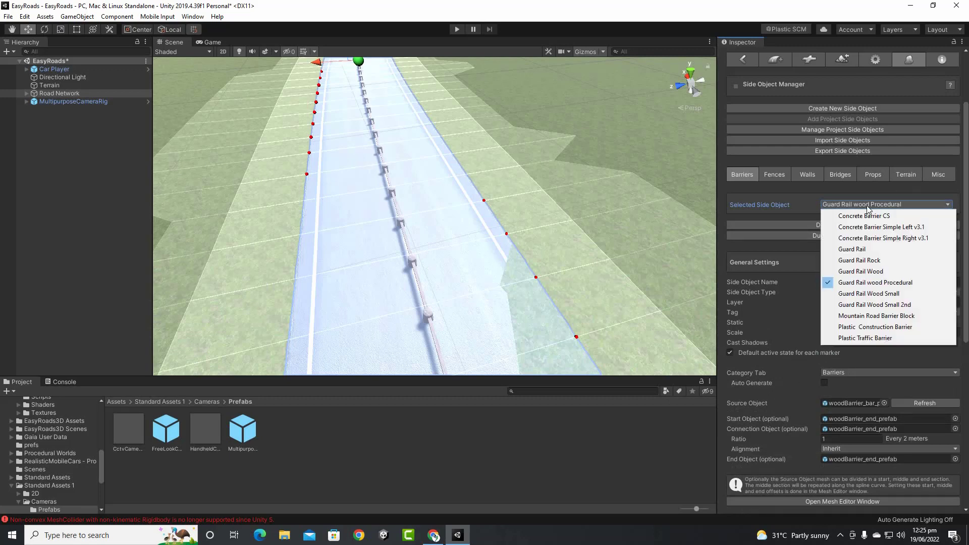
{"action": "left_click", "coordinate": [862, 272]}
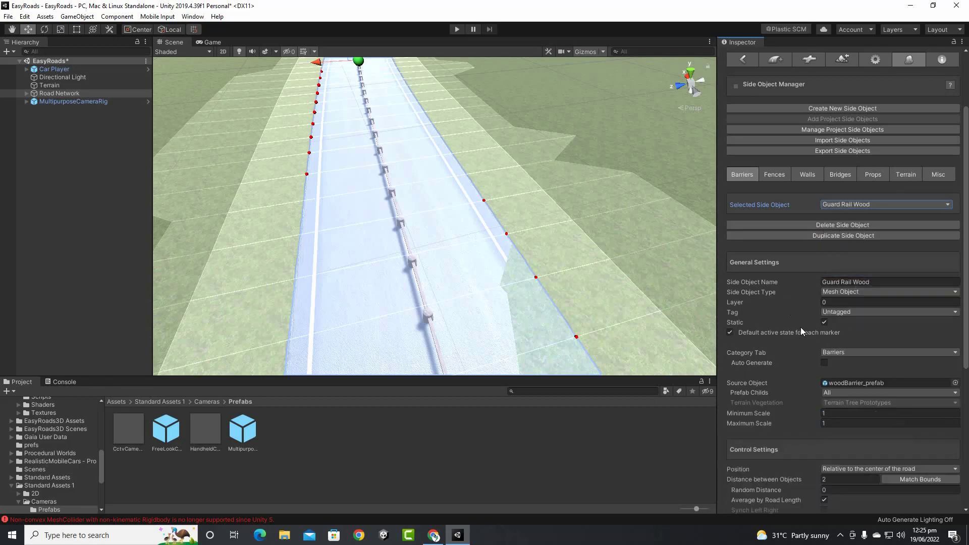
{"action": "scroll", "coordinate": [807, 328], "scroll_direction": "down", "scroll_amount": 5}
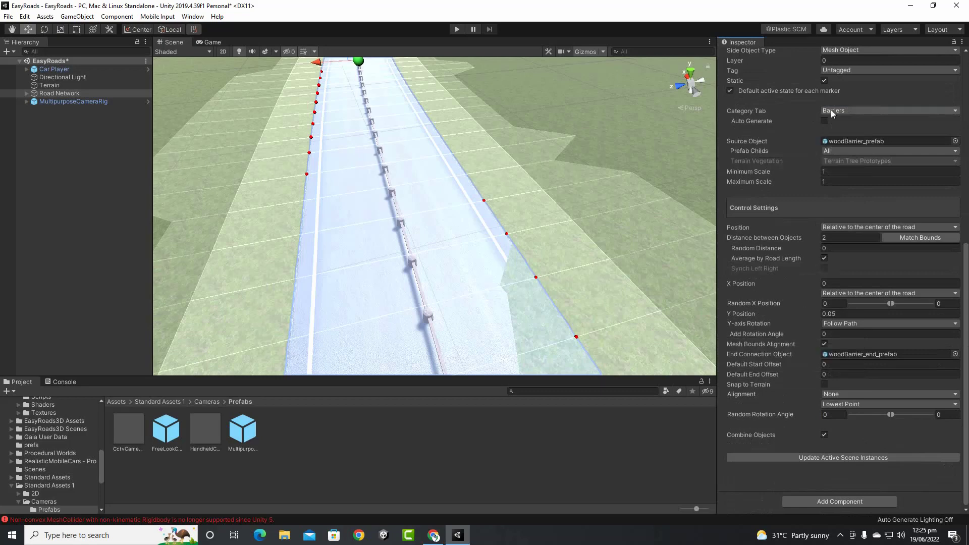
{"action": "left_click", "coordinate": [823, 123]}
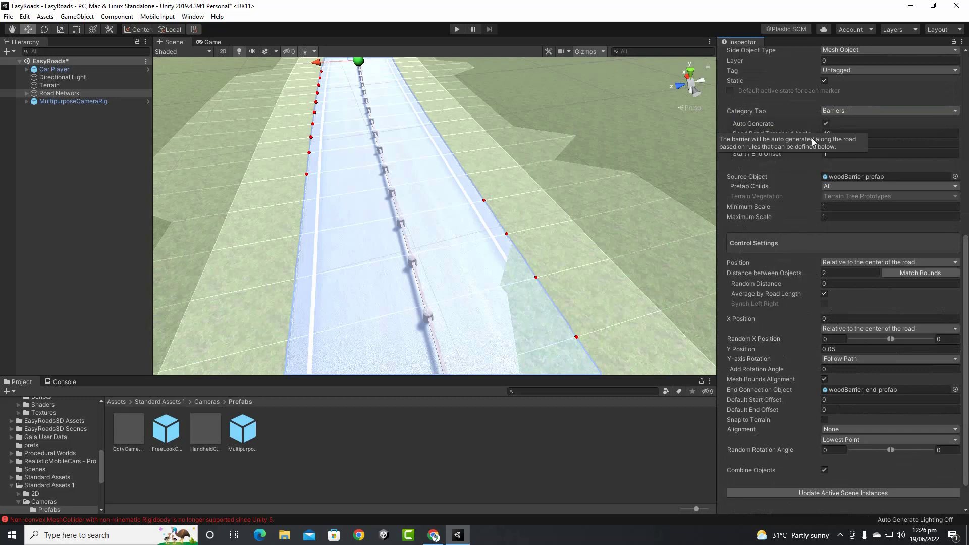
{"action": "left_click", "coordinate": [824, 124]}
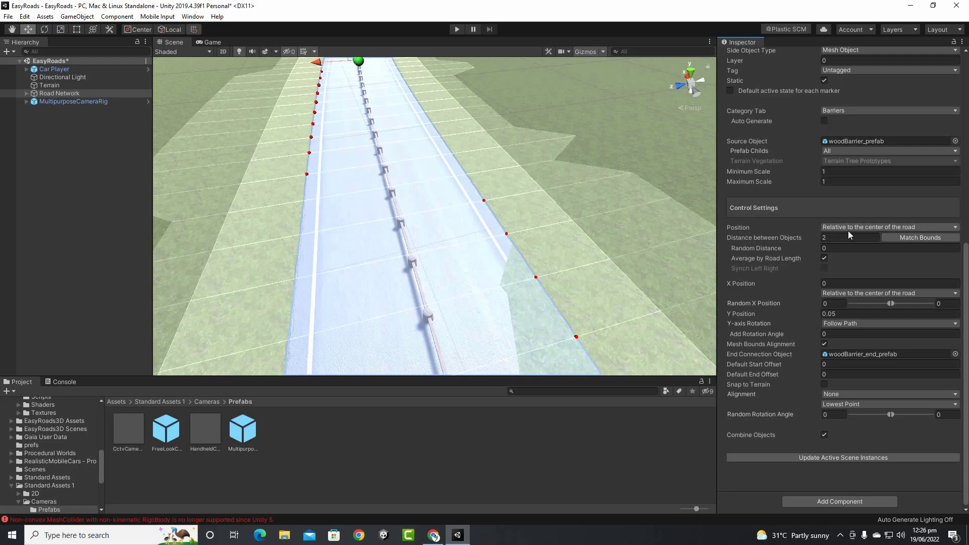
Position Guard Rail Wood relative to the road's left side and update the scene instances
{"action": "left_click", "coordinate": [883, 229]}
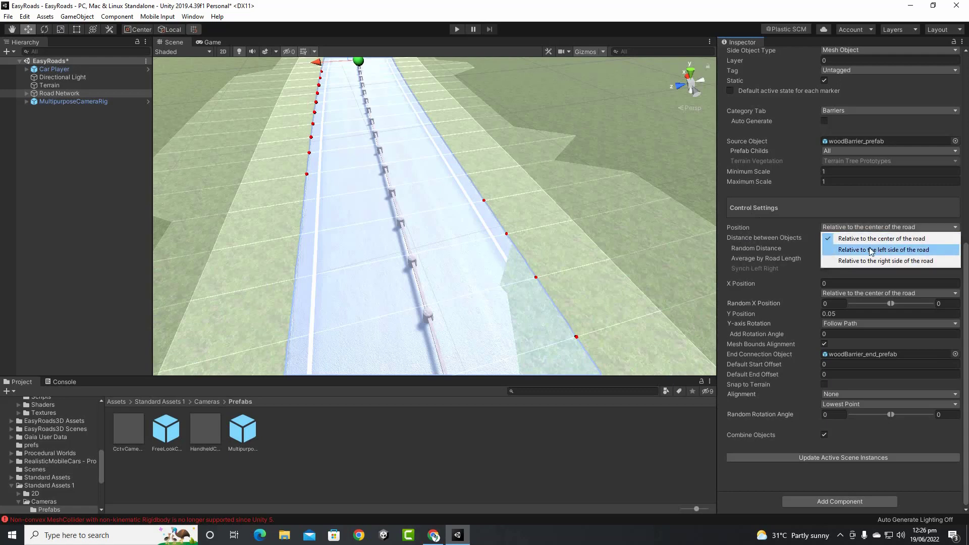
{"action": "left_click", "coordinate": [871, 250]}
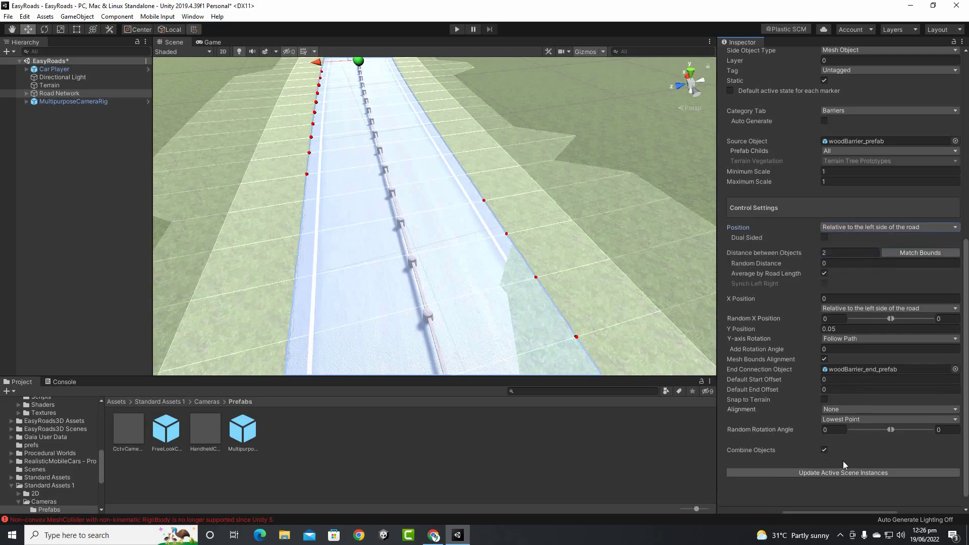
{"action": "left_click", "coordinate": [838, 473]}
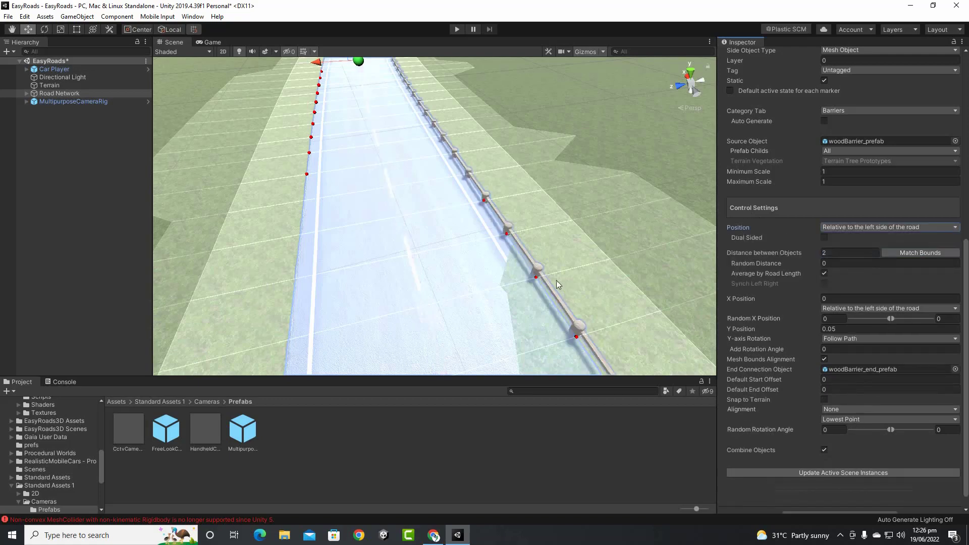
{"action": "middle_click_drag", "start_coordinate": [556, 281], "coordinate": [556, 271]}
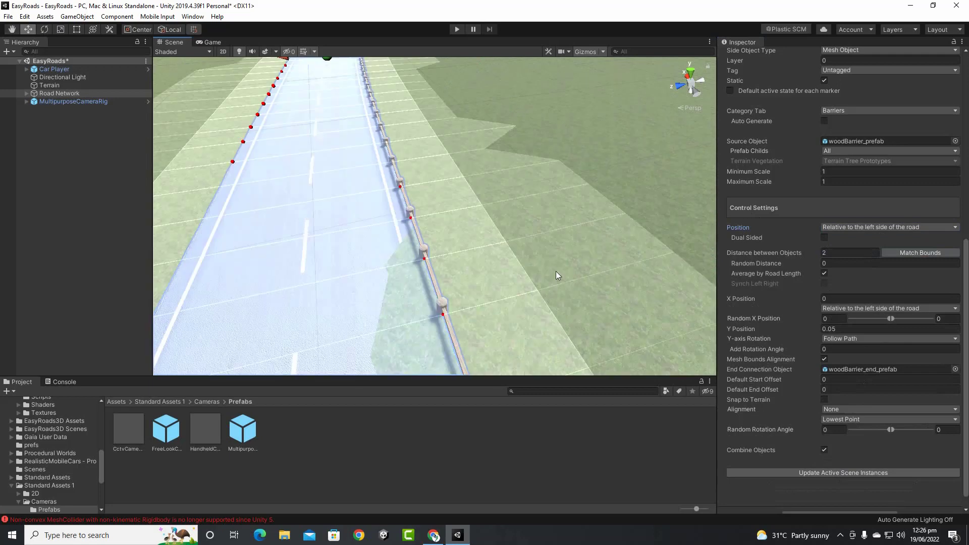
{"action": "middle_click_drag", "start_coordinate": [469, 290], "coordinate": [501, 297]}
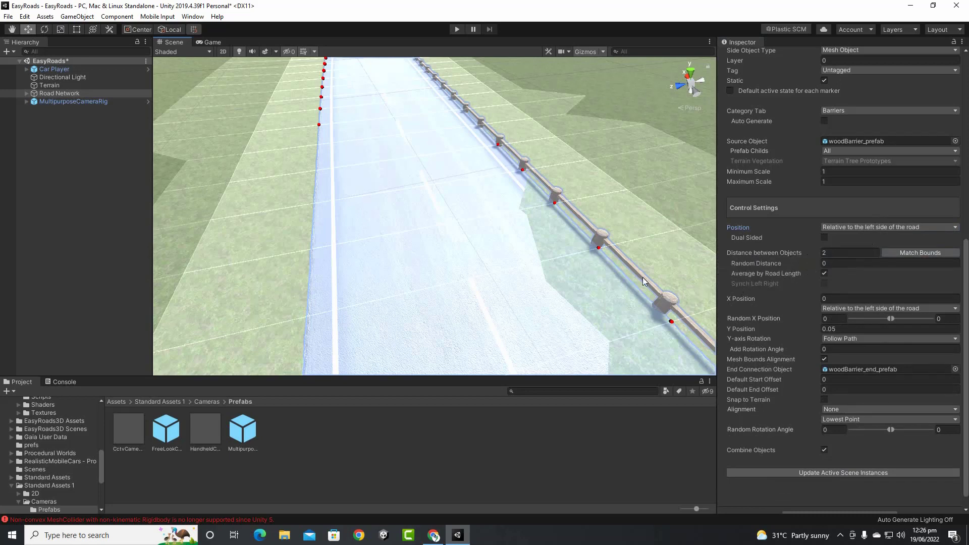
Change Distance between Objects from 9.76 to 2, regenerate the barriers, and toggle spacing averaging
{"action": "left_click", "coordinate": [813, 255]}
{"action": "left_click", "coordinate": [889, 252]}
{"action": "left_click", "coordinate": [853, 470]}
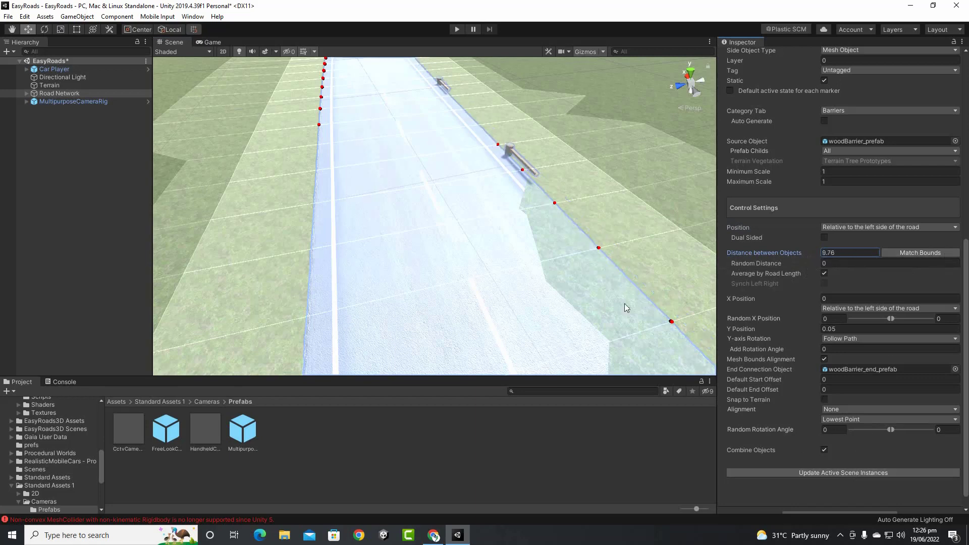
{"action": "scroll", "coordinate": [548, 198], "scroll_direction": "down", "scroll_amount": 3}
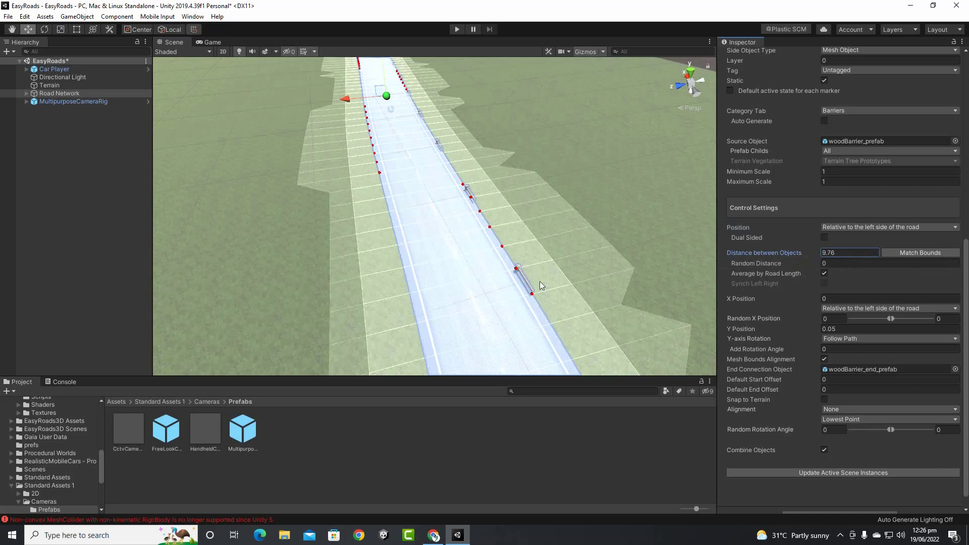
{"action": "scroll", "coordinate": [562, 259], "scroll_direction": "up", "scroll_amount": 2}
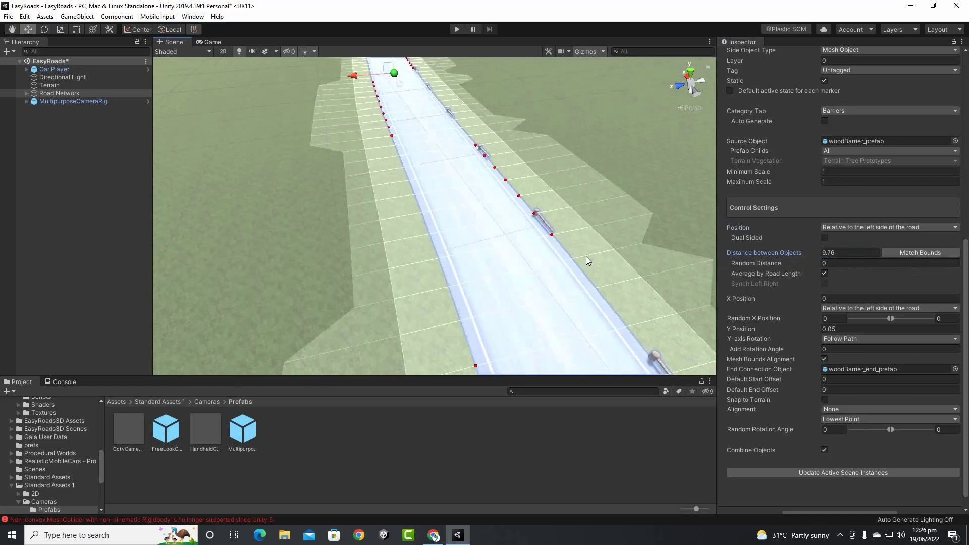
{"action": "left_click", "coordinate": [792, 256]}
{"action": "type", "text": "2"}
{"action": "left_click", "coordinate": [829, 473]}
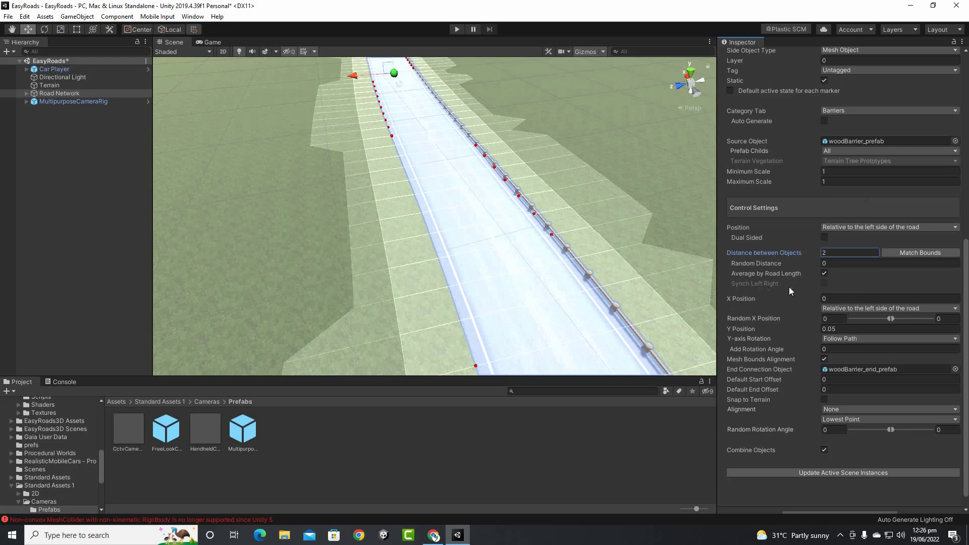
{"action": "left_click", "coordinate": [826, 273]}
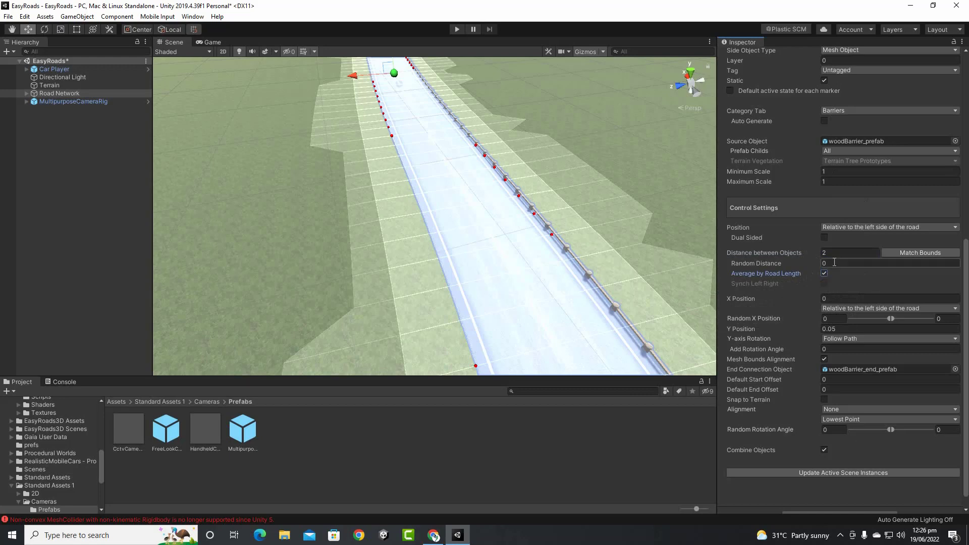
Make Guard Rail Wood dual sided, with the opposite side rotated 180 degrees
{"action": "left_click", "coordinate": [824, 238]}
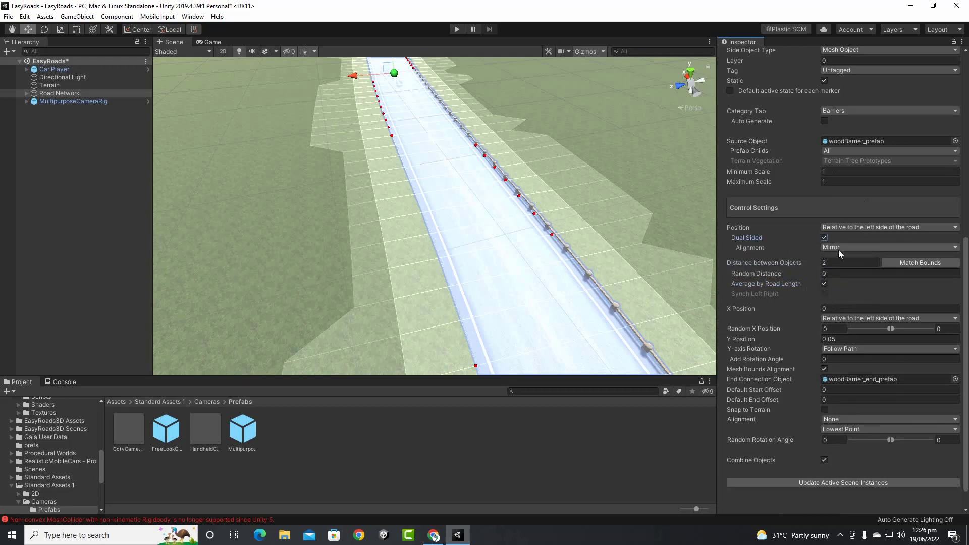
{"action": "left_click", "coordinate": [840, 249]}
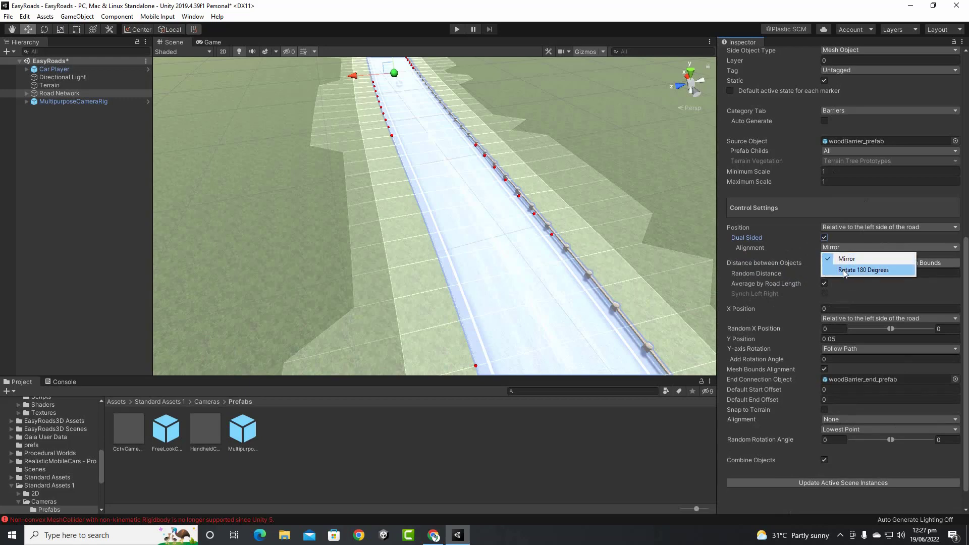
{"action": "left_click", "coordinate": [845, 270]}
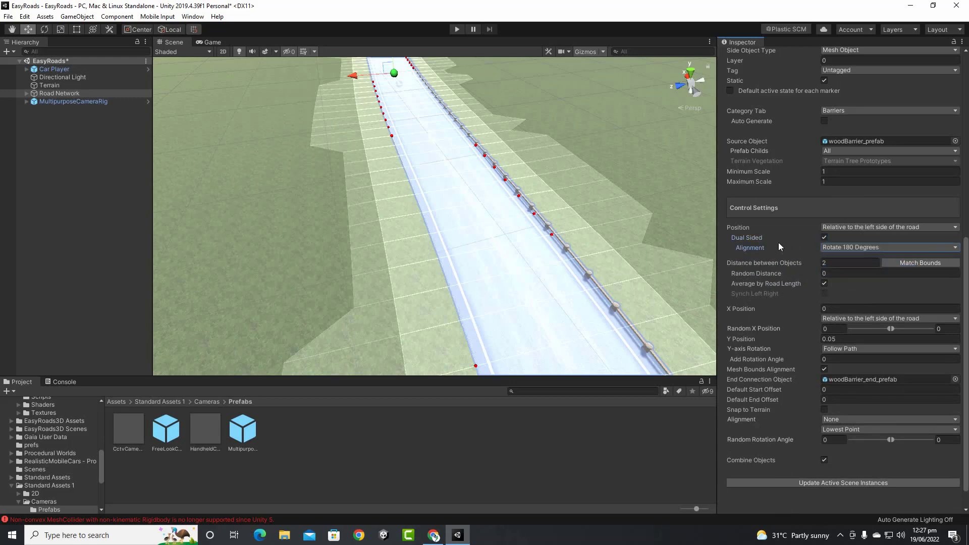
{"action": "scroll", "coordinate": [816, 254], "scroll_direction": "down", "scroll_amount": 1}
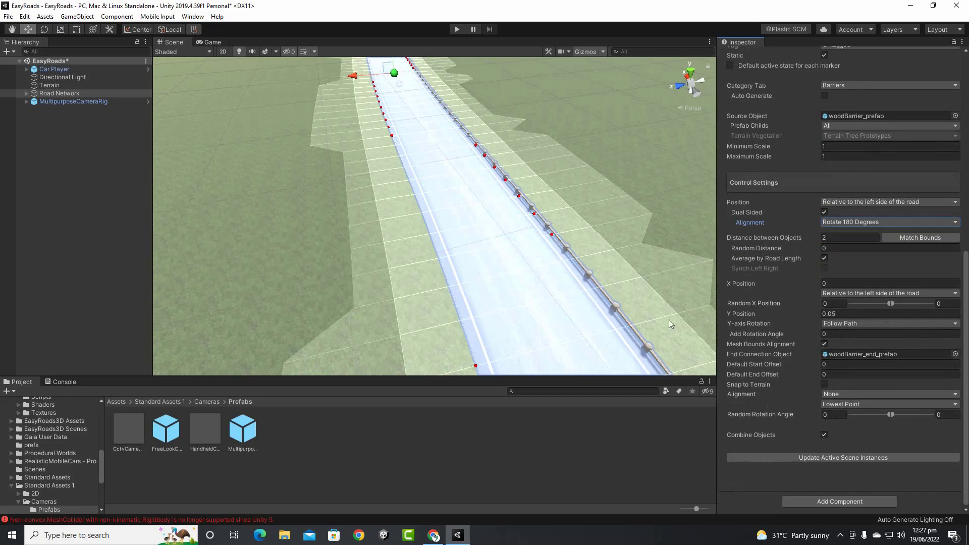
{"action": "scroll", "coordinate": [564, 257], "scroll_direction": "down", "scroll_amount": 10}
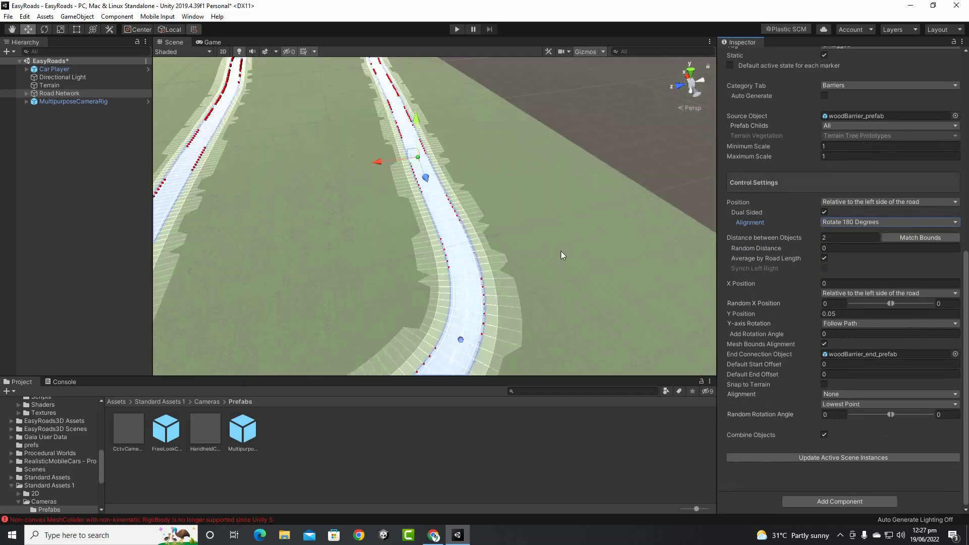
{"action": "scroll", "coordinate": [572, 266], "scroll_direction": "up", "scroll_amount": 10}
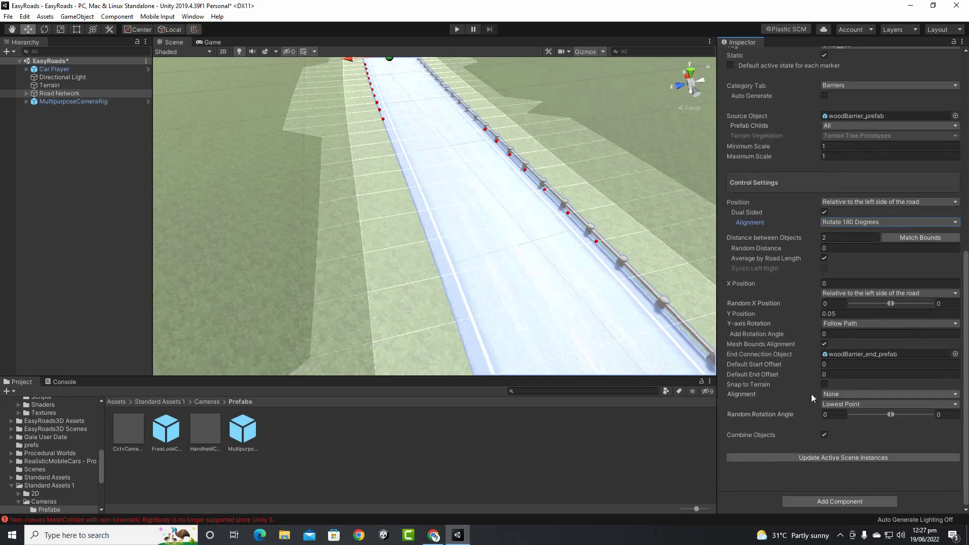
Leave barrier alignment at None, check the sideways offset and random spacing, and view the fence up close
{"action": "left_click", "coordinate": [830, 393]}
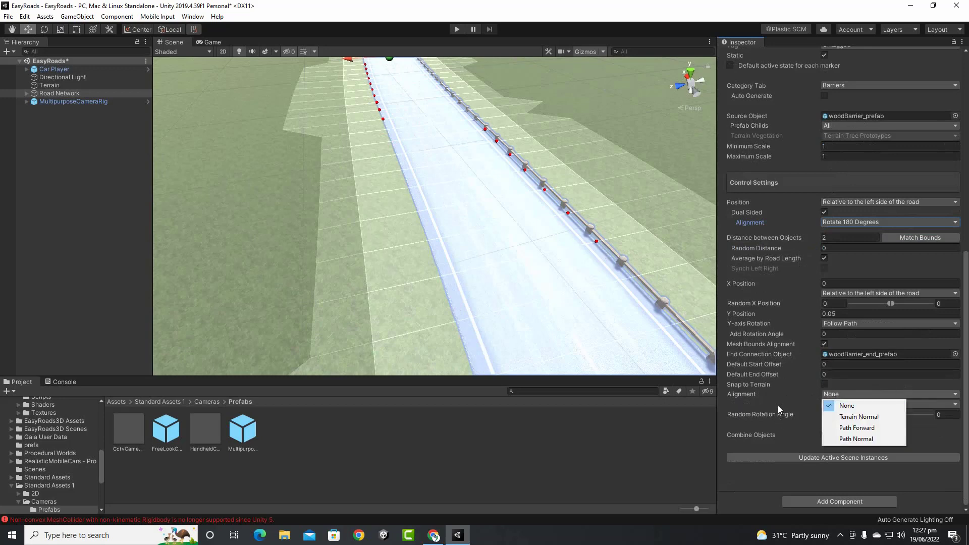
{"action": "left_click", "coordinate": [796, 404]}
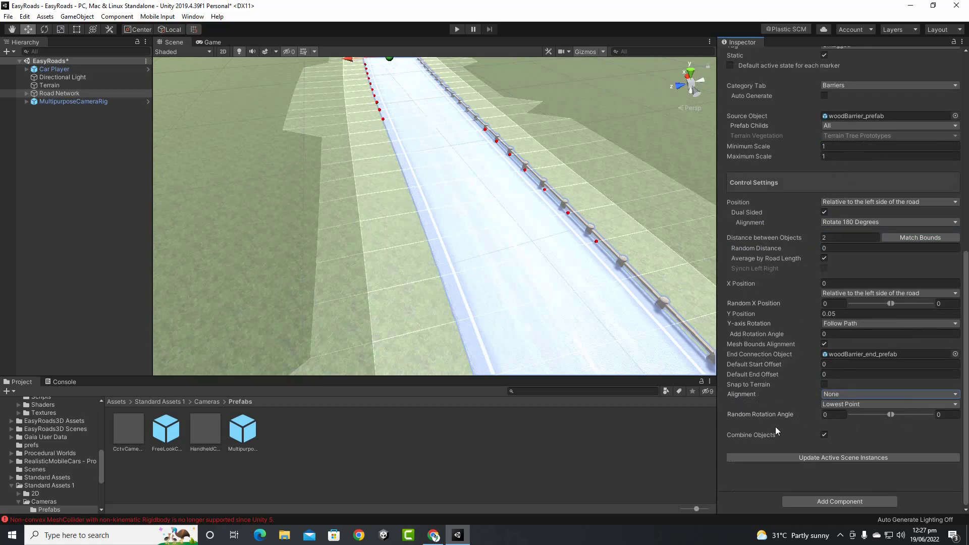
{"action": "left_click", "coordinate": [830, 285]}
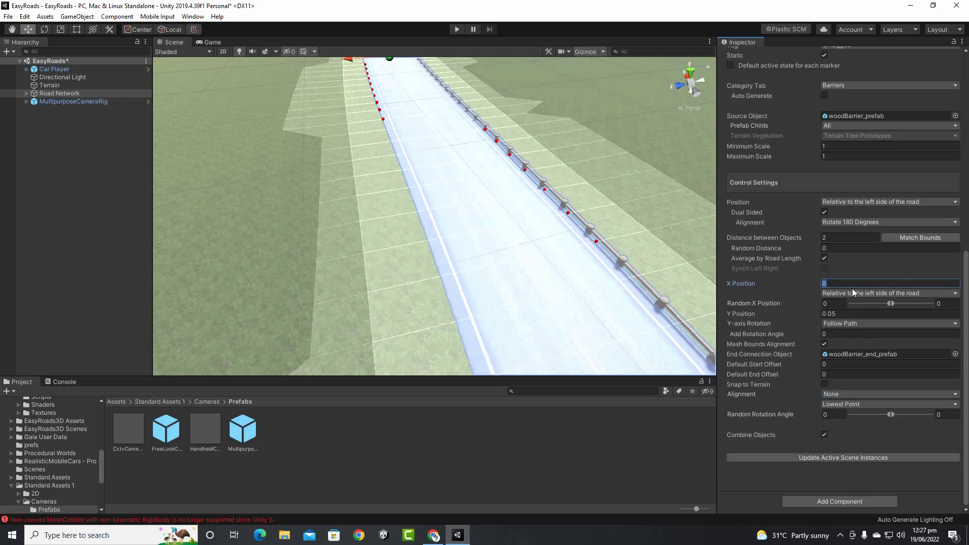
{"action": "middle_click_drag", "start_coordinate": [580, 248], "coordinate": [572, 237]}
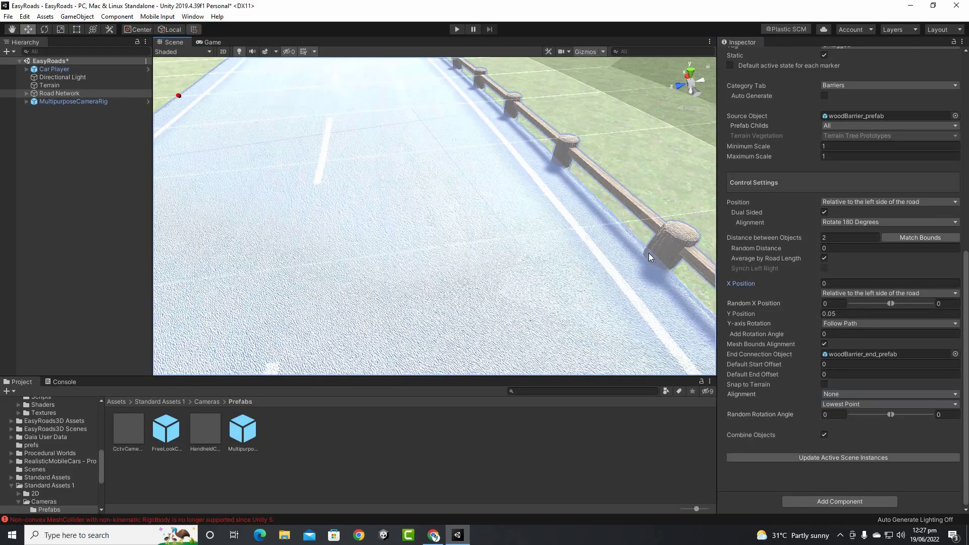
{"action": "left_click", "coordinate": [824, 248]}
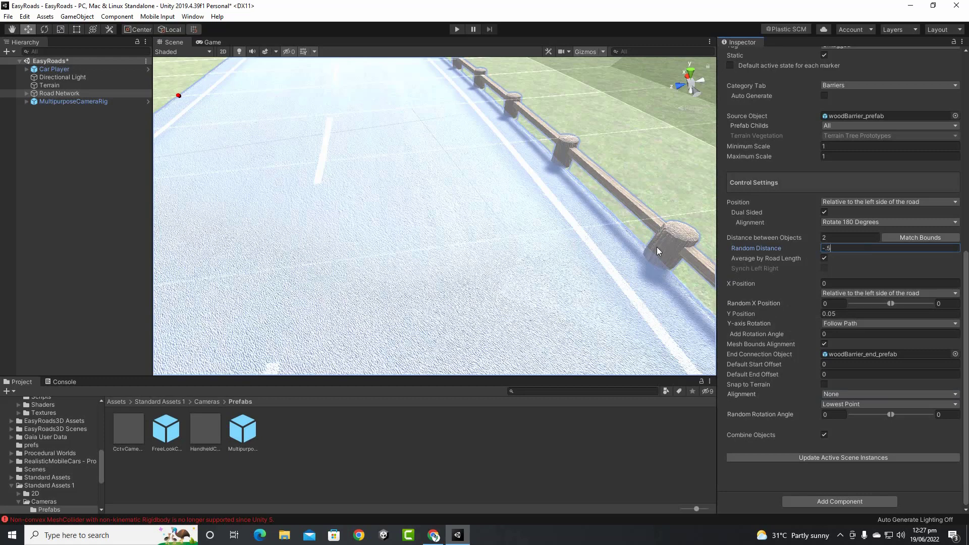
Regenerate the wood guard rail posts and reset Random Distance from -.5 to 0
{"action": "left_click", "coordinate": [795, 459]}
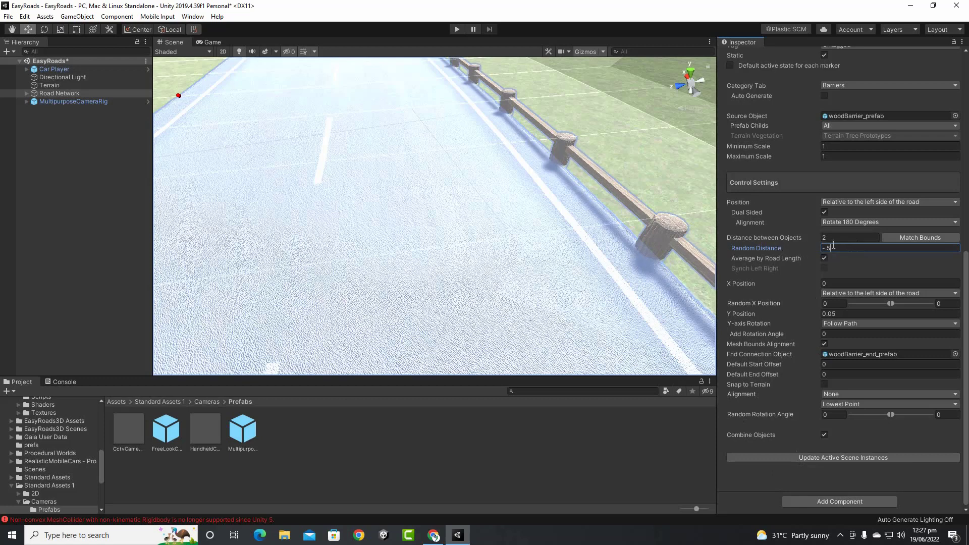
{"action": "left_click", "coordinate": [766, 249]}
{"action": "key", "text": "BackSpace"}
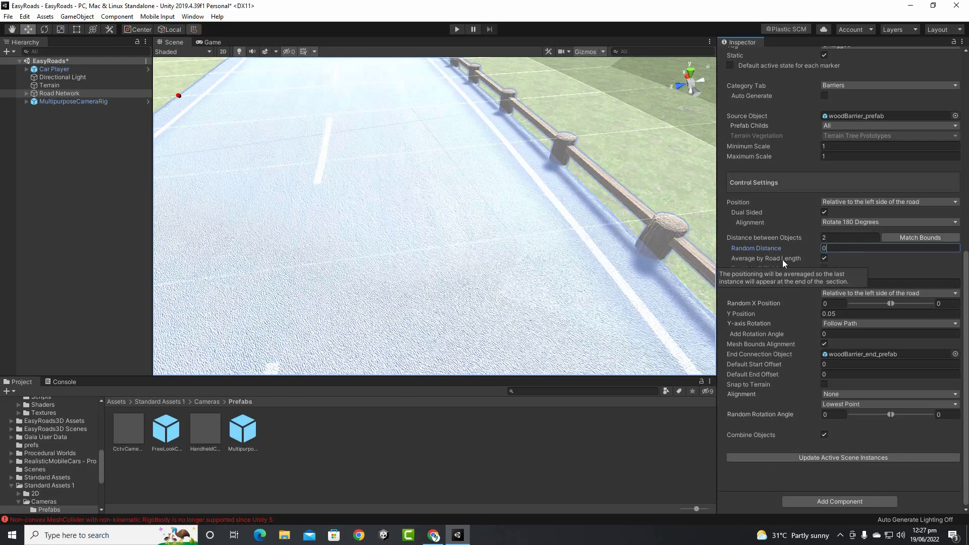
{"action": "left_click", "coordinate": [834, 303]}
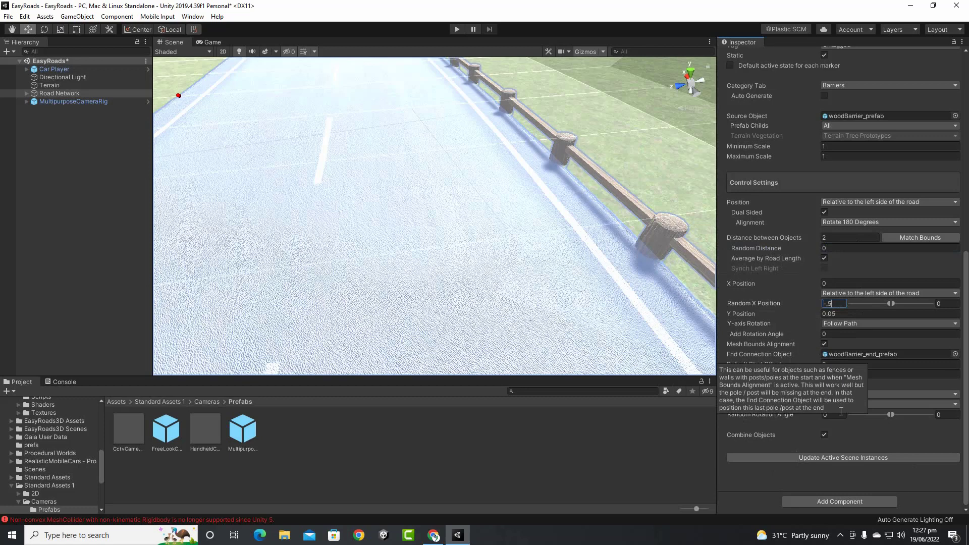
Rebuild the fence with a -0.5 Random X Position and inspect the offset posts
{"action": "left_click", "coordinate": [842, 458]}
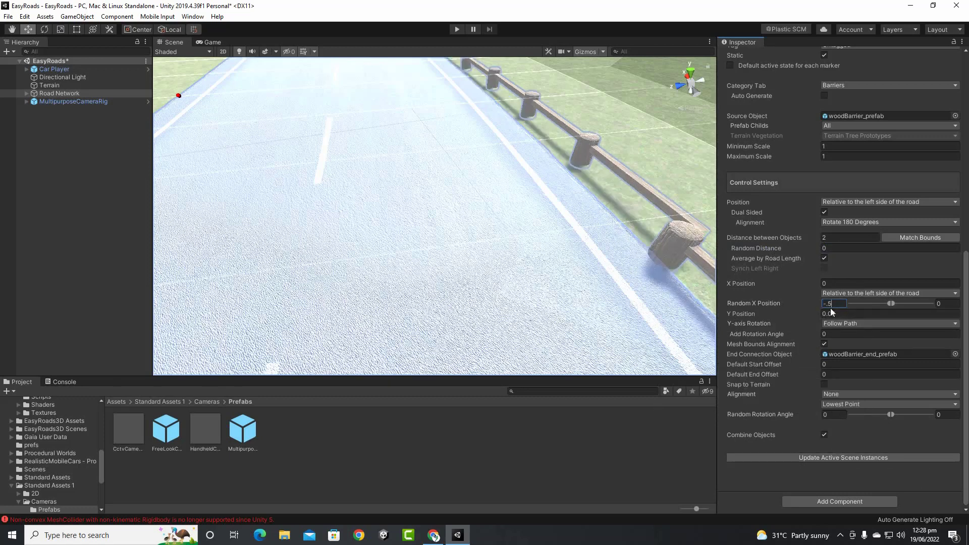
{"action": "middle_click_drag", "start_coordinate": [598, 214], "coordinate": [669, 207]}
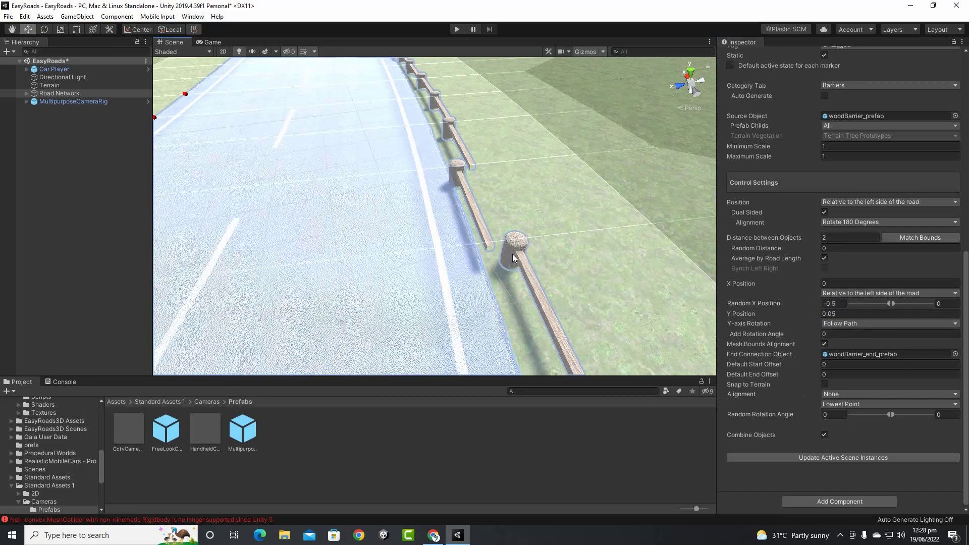
{"action": "middle_click_drag", "start_coordinate": [515, 167], "coordinate": [539, 177]}
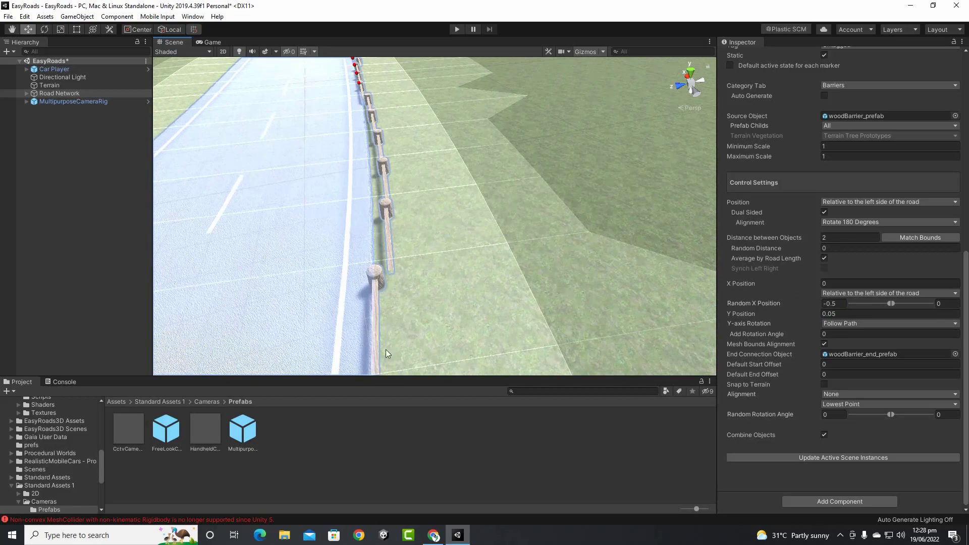
{"action": "middle_click_drag", "start_coordinate": [417, 307], "coordinate": [549, 197]}
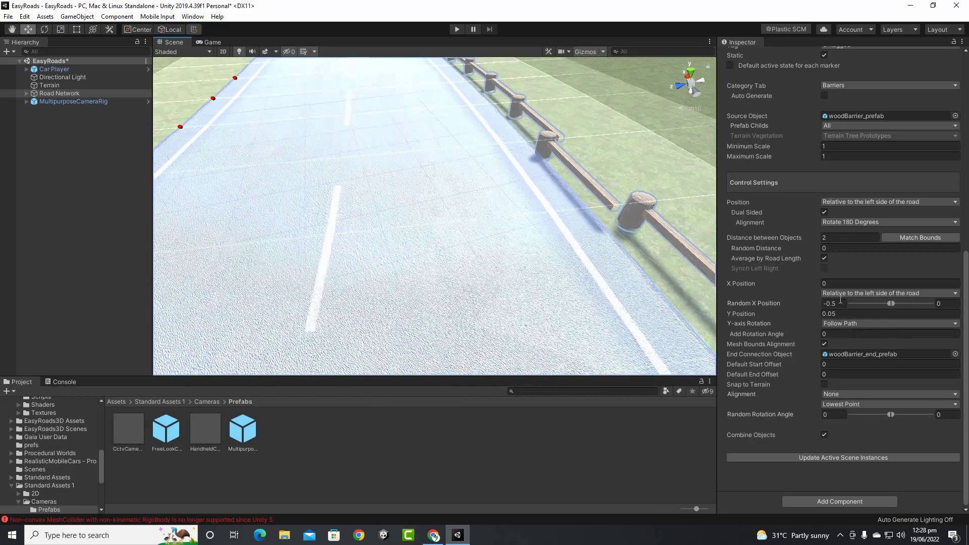
Reset Random X Position to 0 and rebuild the straight, evenly spaced guard rail
{"action": "left_click", "coordinate": [835, 304]}
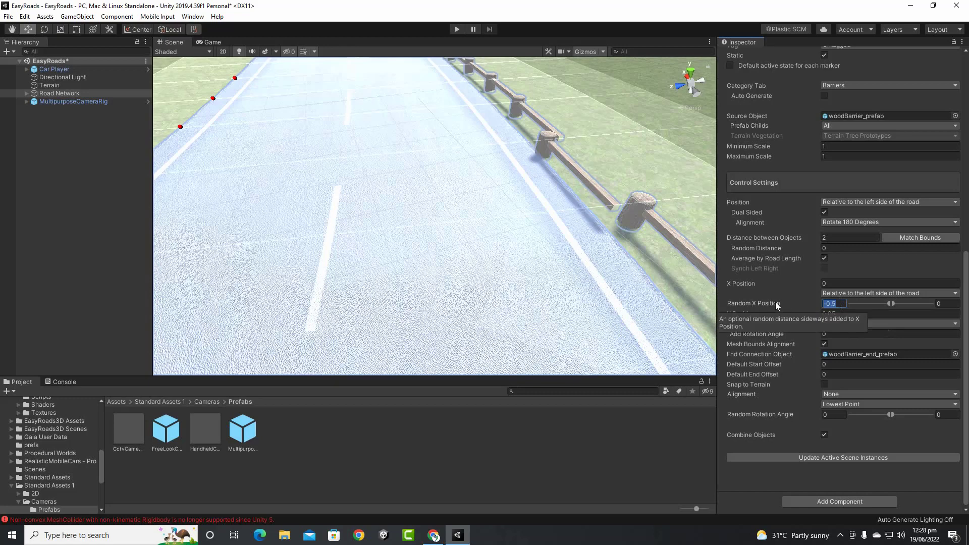
{"action": "type", "text": "0"}
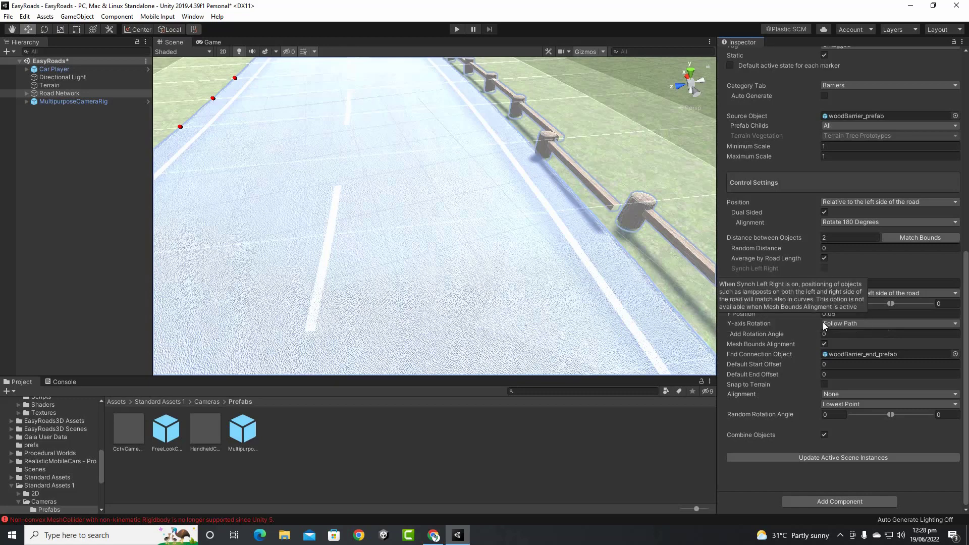
{"action": "left_click", "coordinate": [849, 459]}
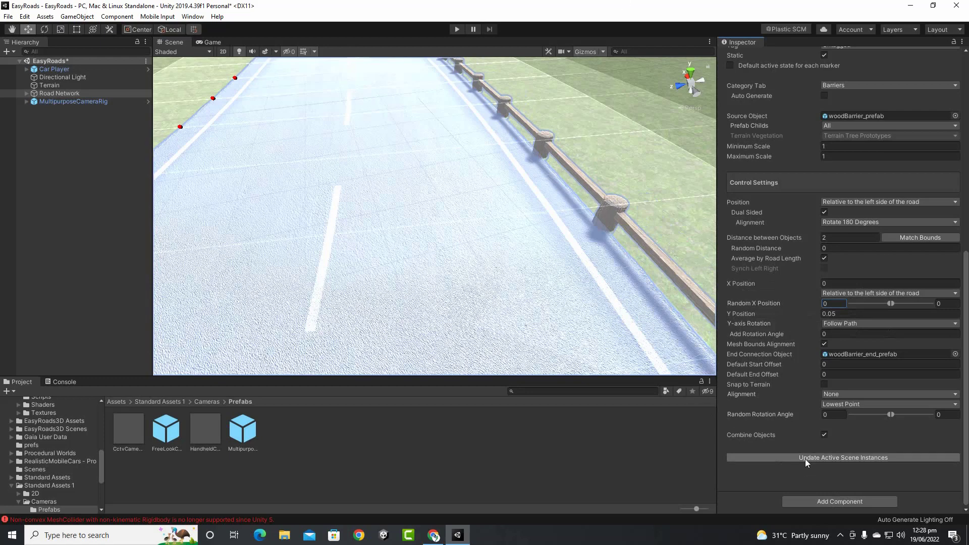
{"action": "scroll", "coordinate": [314, 283], "scroll_direction": "down", "scroll_amount": 5}
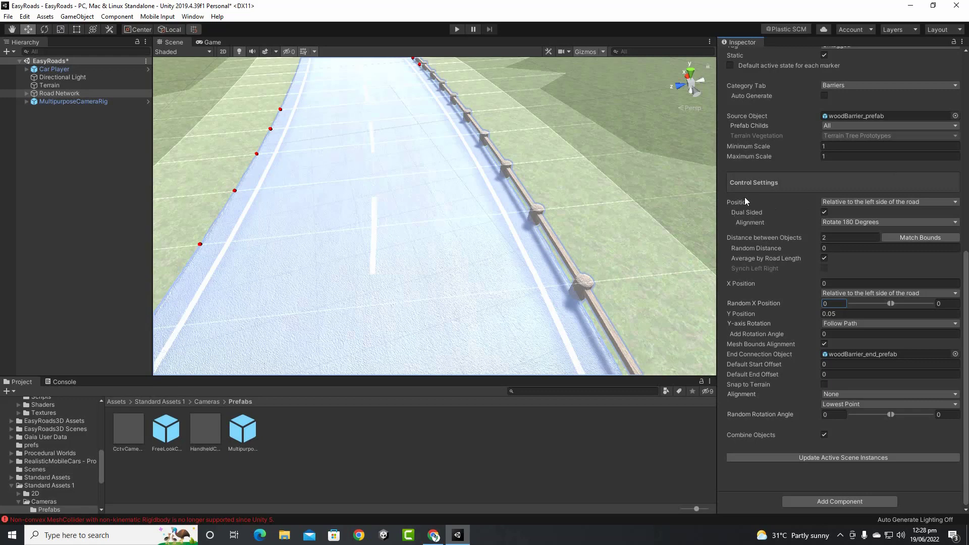
Turn on Auto Generate for Guard Rail Wood, update scene instances, and confirm the alert
{"action": "left_click", "coordinate": [824, 95]}
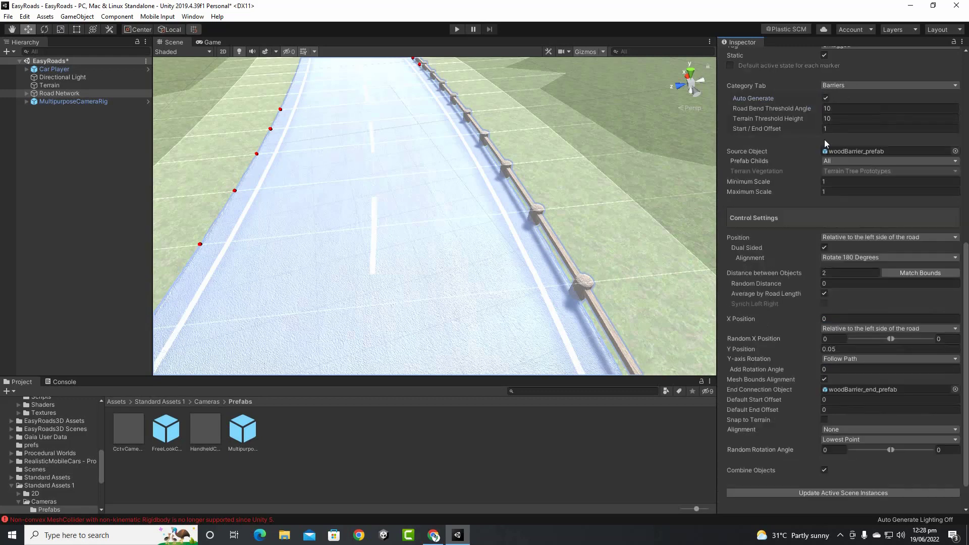
{"action": "left_click", "coordinate": [854, 493]}
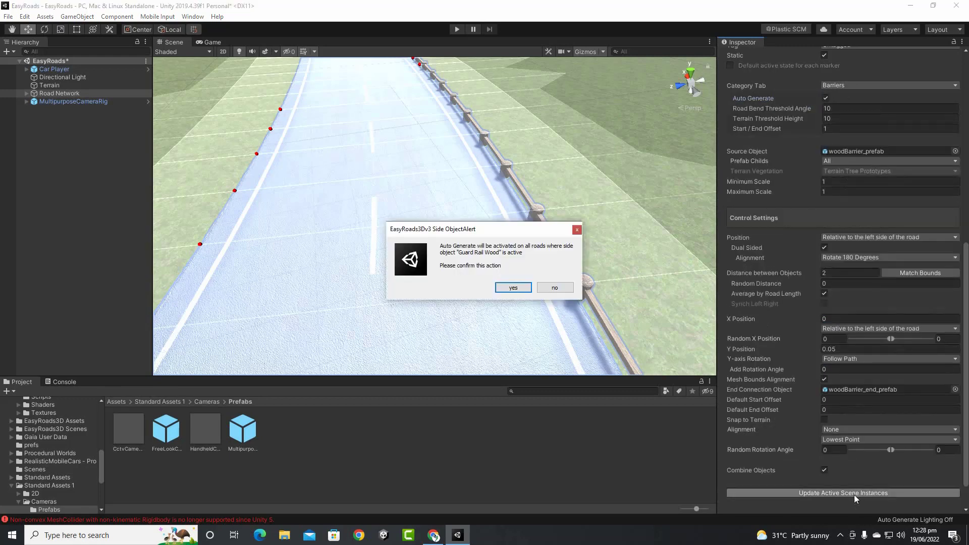
{"action": "left_click", "coordinate": [508, 287]}
{"action": "scroll", "coordinate": [491, 241], "scroll_direction": "down", "scroll_amount": 4}
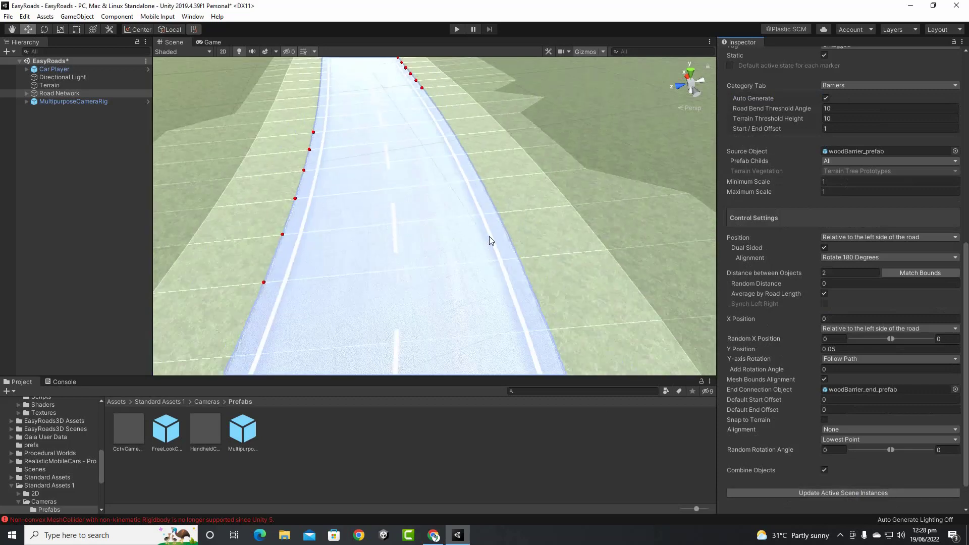
{"action": "scroll", "coordinate": [490, 241], "scroll_direction": "down", "scroll_amount": 1}
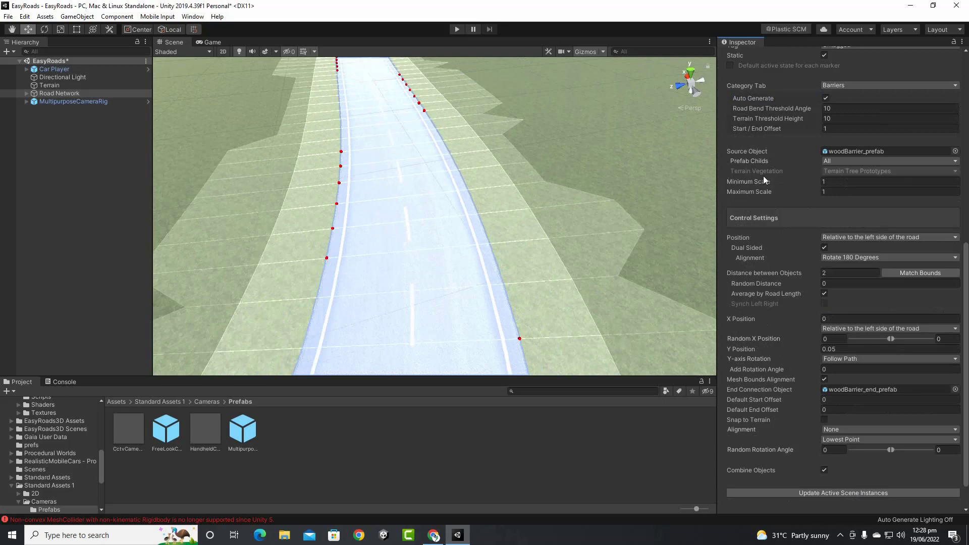
{"action": "scroll", "coordinate": [792, 176], "scroll_direction": "up", "scroll_amount": 10}
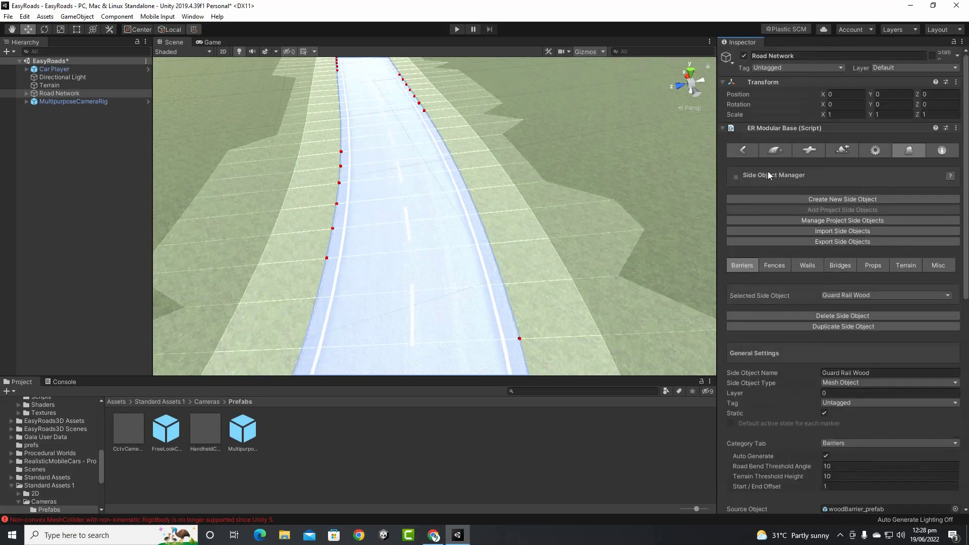
Try the Guard Rail Rock barrier on Primary Road 005, then remove it
{"action": "left_click", "coordinate": [749, 153]}
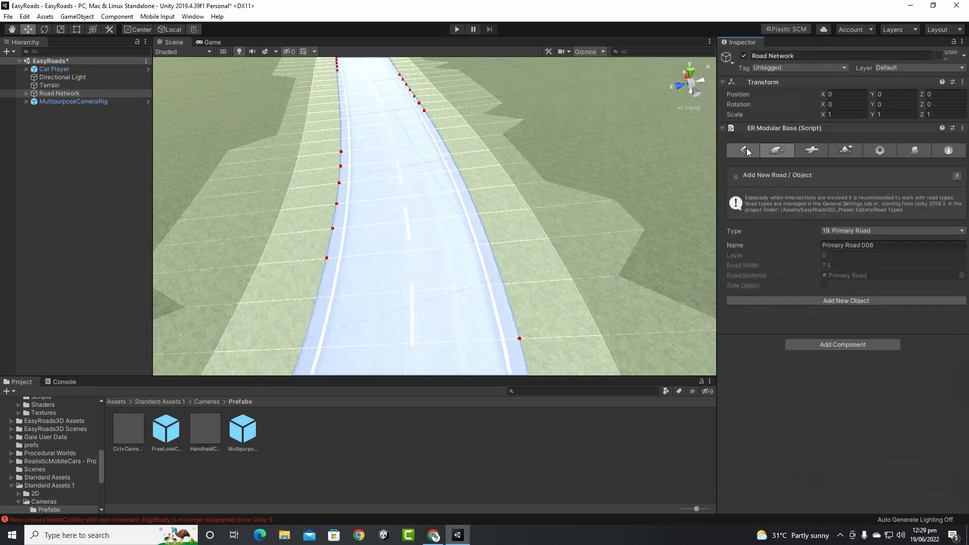
{"action": "left_click", "coordinate": [746, 148]}
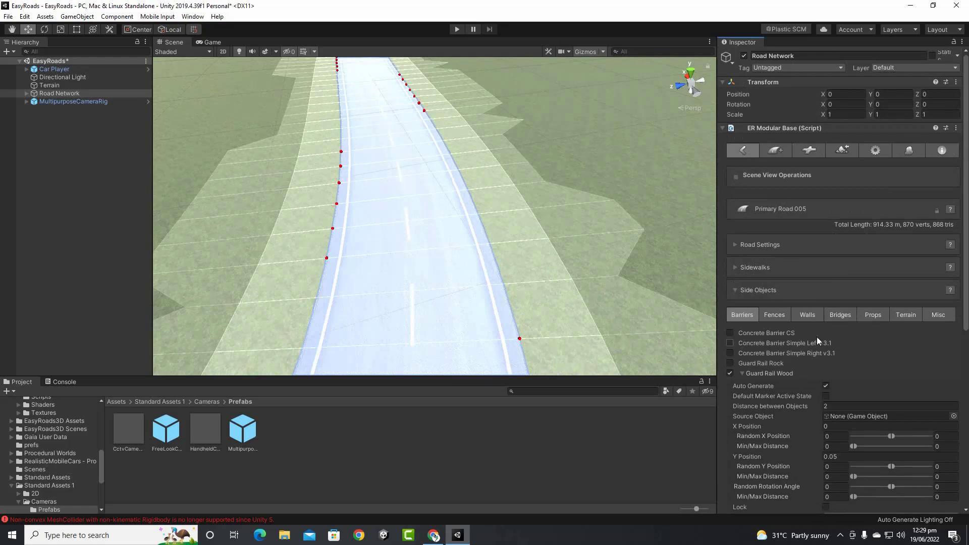
{"action": "scroll", "coordinate": [817, 340], "scroll_direction": "down", "scroll_amount": 5}
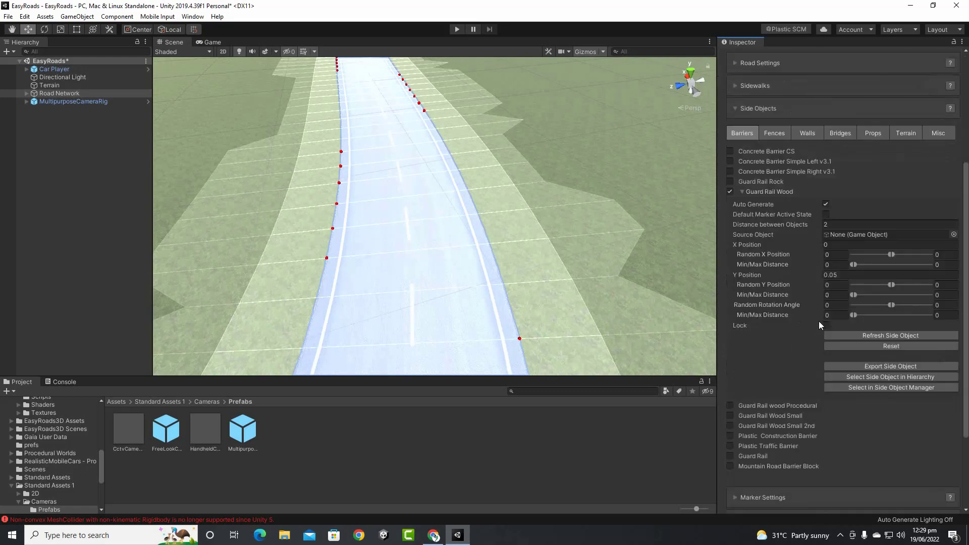
{"action": "left_click", "coordinate": [731, 184]}
{"action": "left_click", "coordinate": [731, 191]}
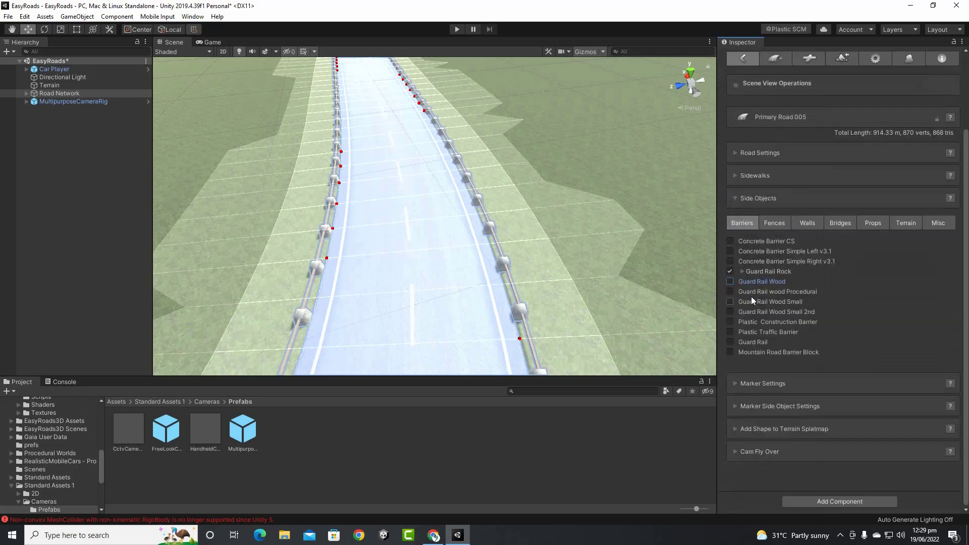
{"action": "scroll", "coordinate": [472, 260], "scroll_direction": "down", "scroll_amount": 2}
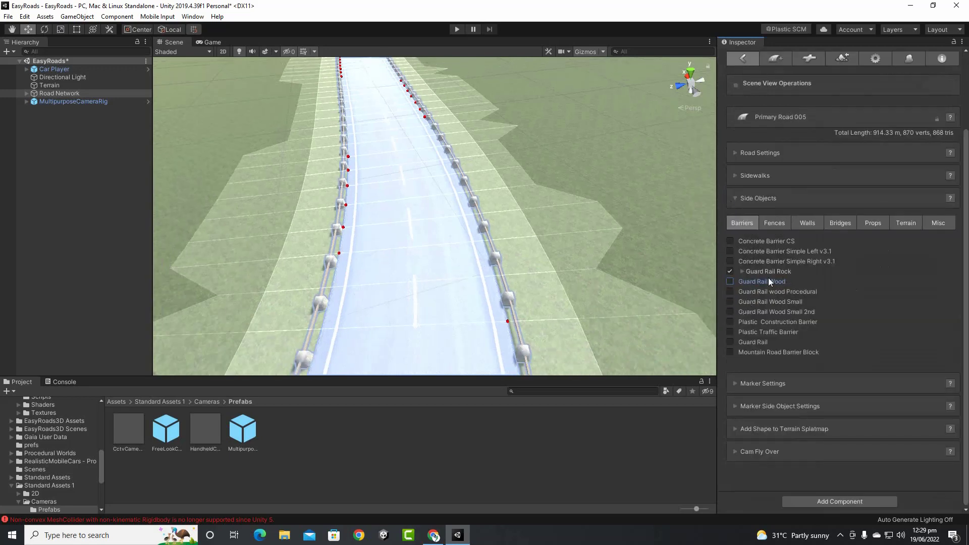
{"action": "left_click", "coordinate": [730, 271]}
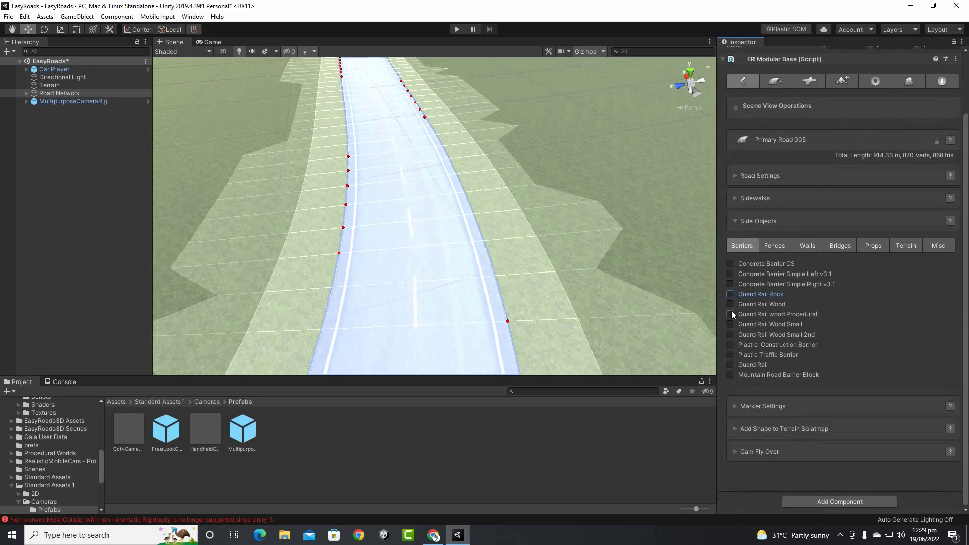
Add Guard Rail Wood, inspect the wooden rails up close, then remove it
{"action": "left_click", "coordinate": [731, 306]}
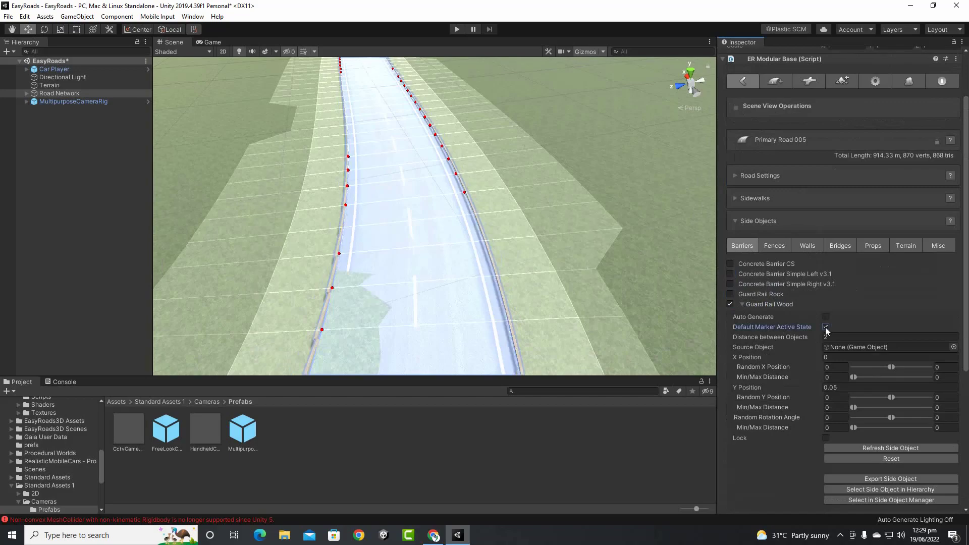
{"action": "middle_click_drag", "start_coordinate": [516, 265], "coordinate": [480, 119]}
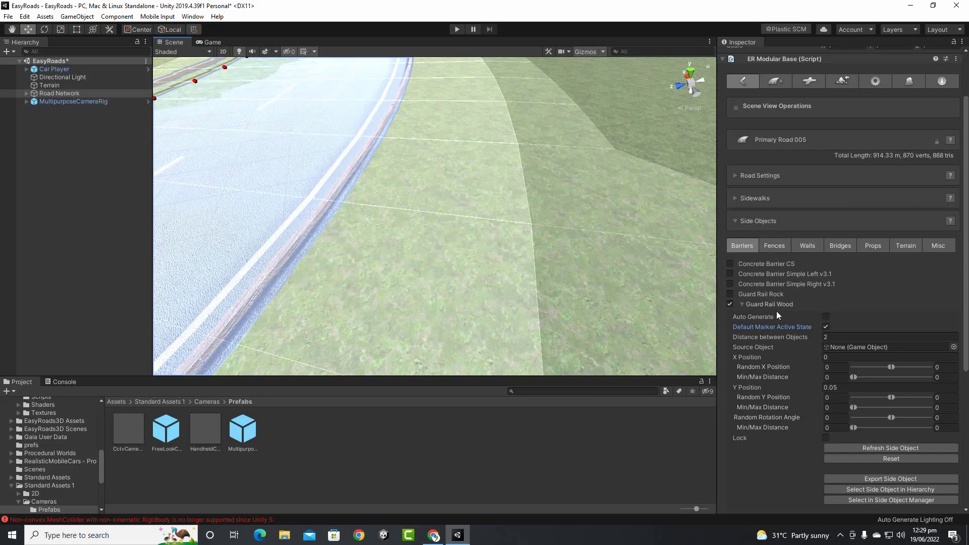
{"action": "middle_click_drag", "start_coordinate": [378, 270], "coordinate": [330, 469]}
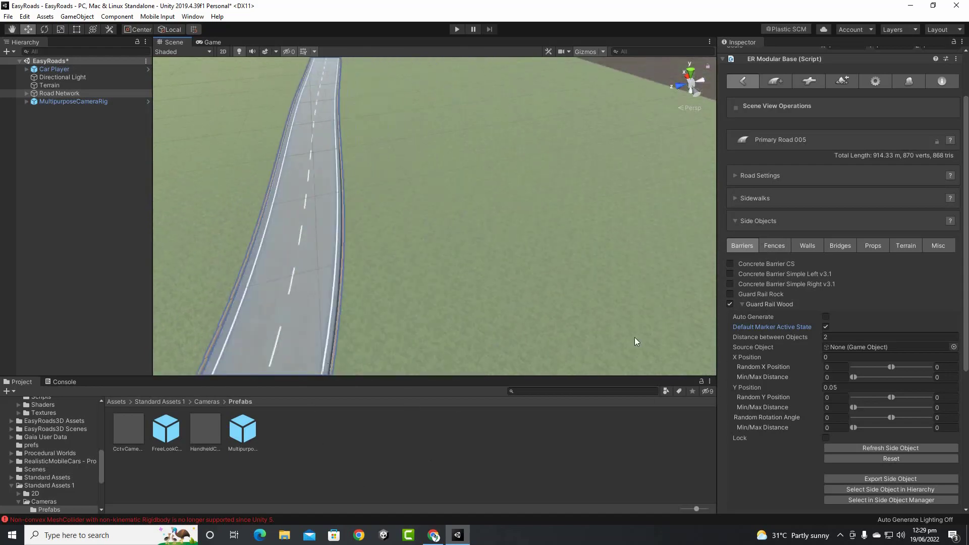
{"action": "left_click", "coordinate": [730, 304]}
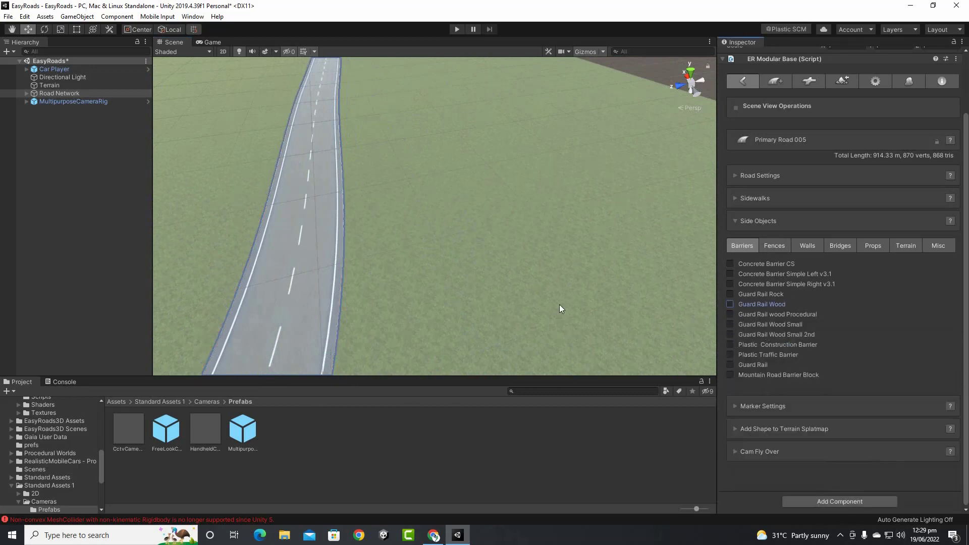
{"action": "scroll", "coordinate": [467, 241], "scroll_direction": "down", "scroll_amount": 3}
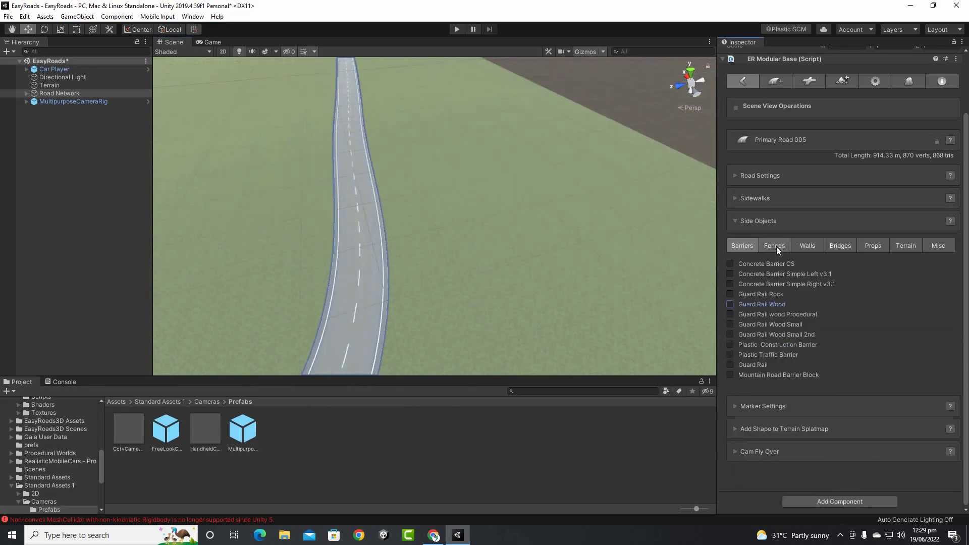
Preview the Fence wall fence along the road's curve, then remove it
{"action": "middle_click_drag", "start_coordinate": [492, 217], "coordinate": [507, 90]}
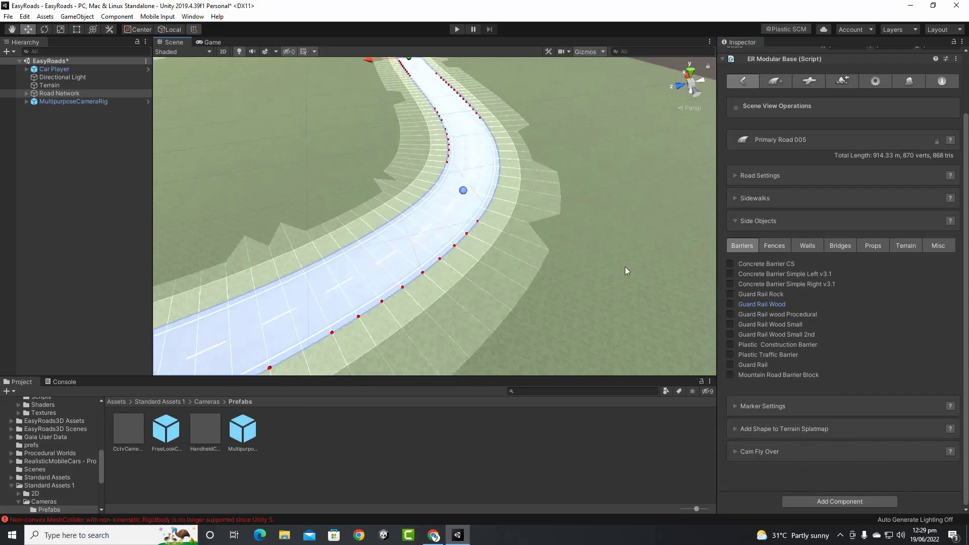
{"action": "scroll", "coordinate": [442, 206], "scroll_direction": "up", "scroll_amount": 3}
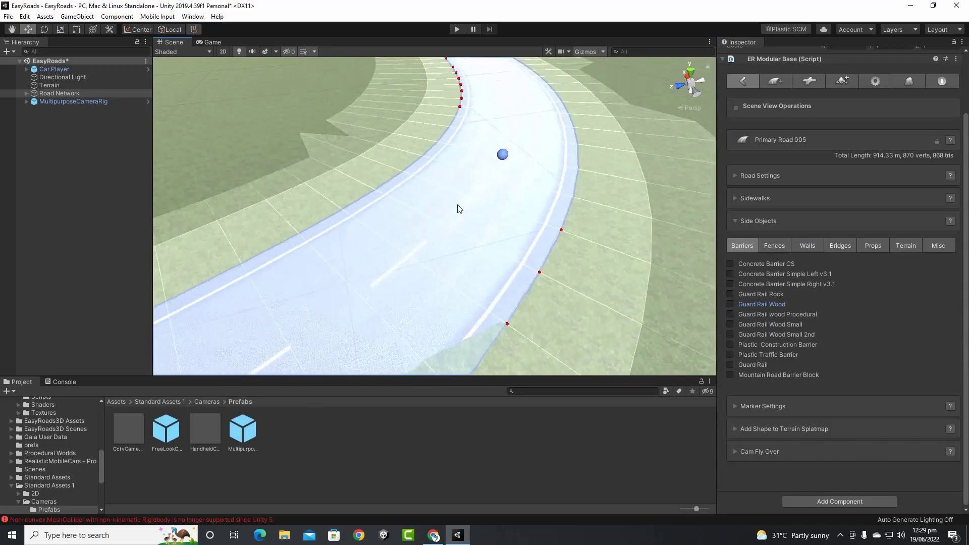
{"action": "left_click", "coordinate": [774, 249]}
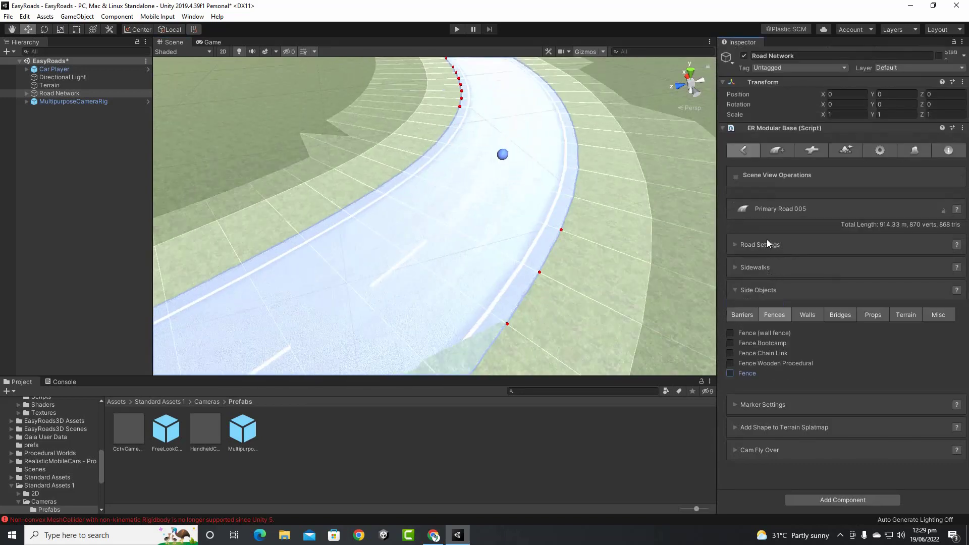
{"action": "left_click", "coordinate": [731, 333]}
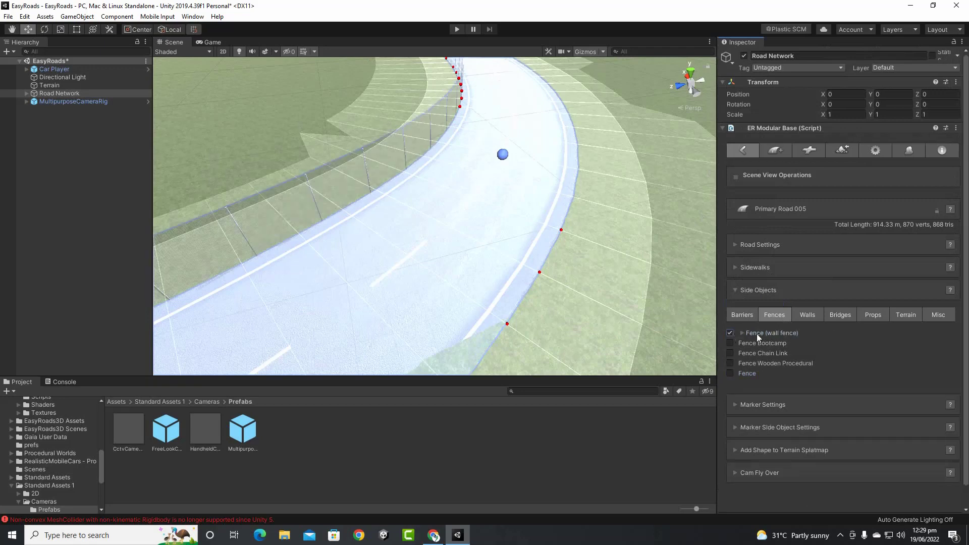
{"action": "left_click", "coordinate": [742, 332]}
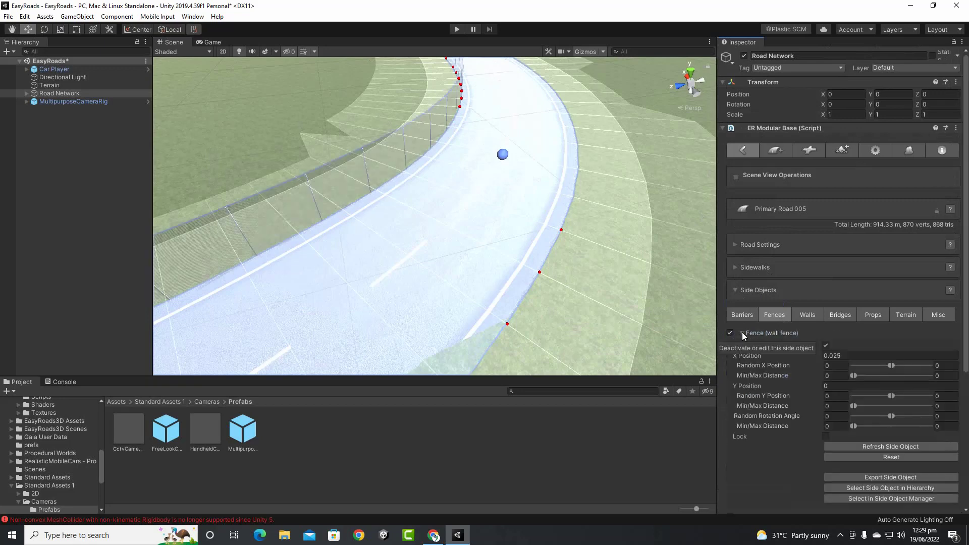
{"action": "left_click", "coordinate": [742, 332]}
{"action": "middle_click_drag", "start_coordinate": [418, 230], "coordinate": [508, 199]}
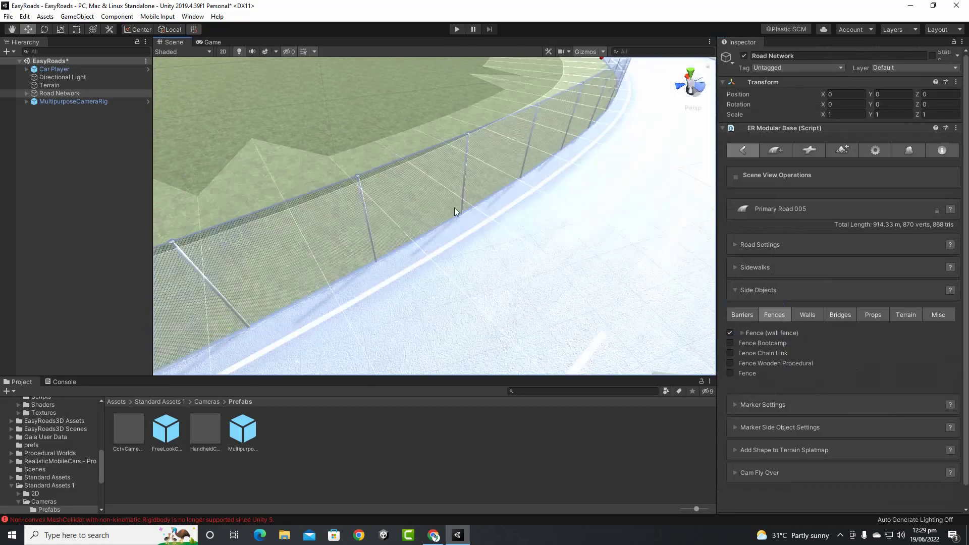
{"action": "left_click", "coordinate": [730, 333]}
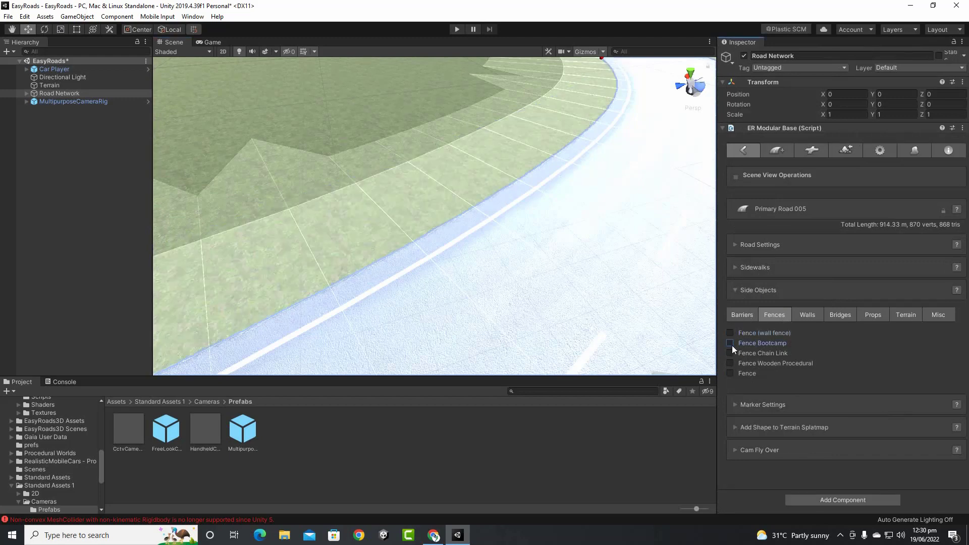
Try Fence Bootcamp along the road, then remove it
{"action": "left_click", "coordinate": [732, 345]}
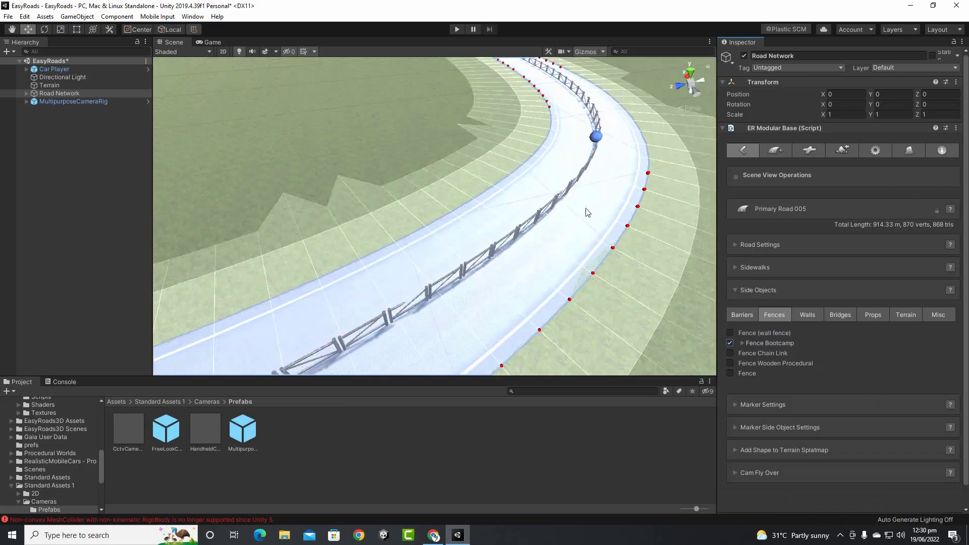
{"action": "middle_click_drag", "start_coordinate": [587, 246], "coordinate": [640, 217]}
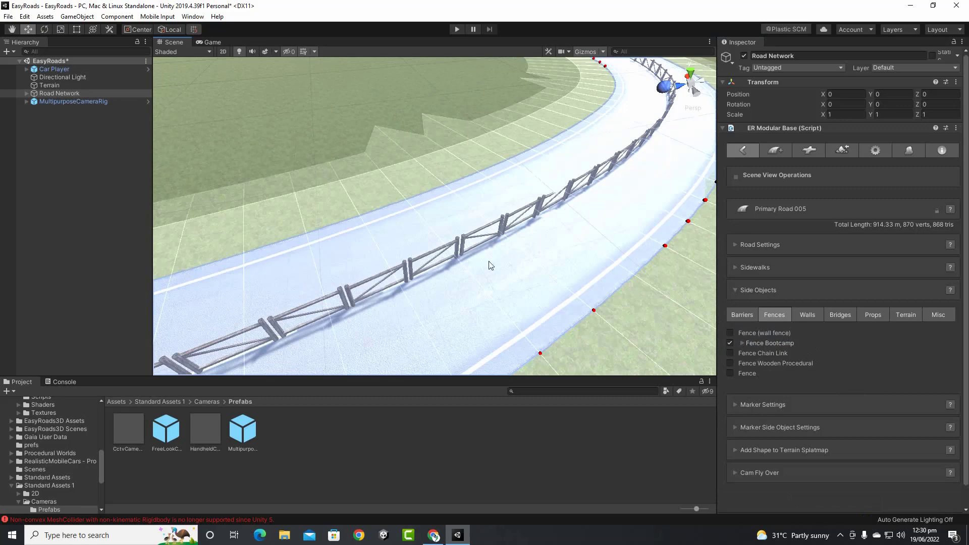
{"action": "left_click", "coordinate": [742, 344]}
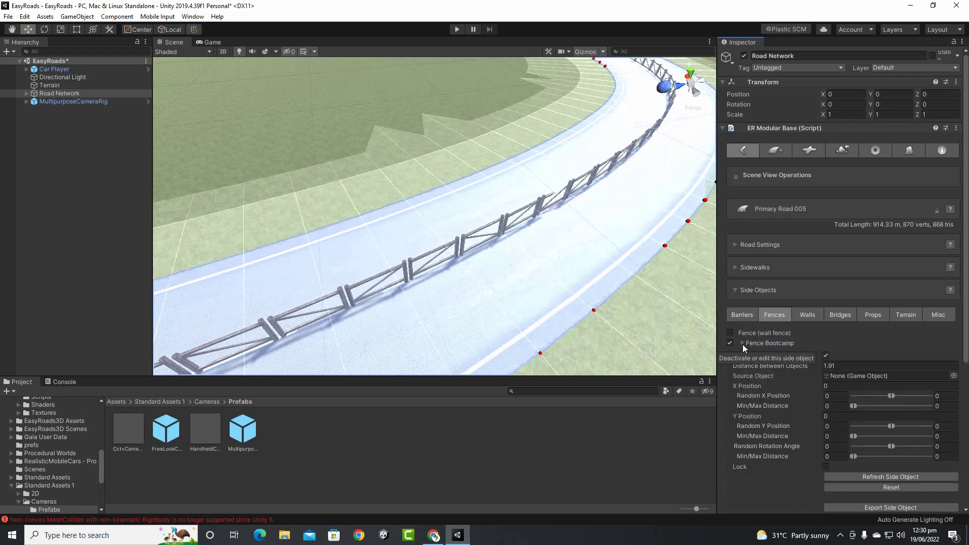
{"action": "left_click", "coordinate": [743, 343]}
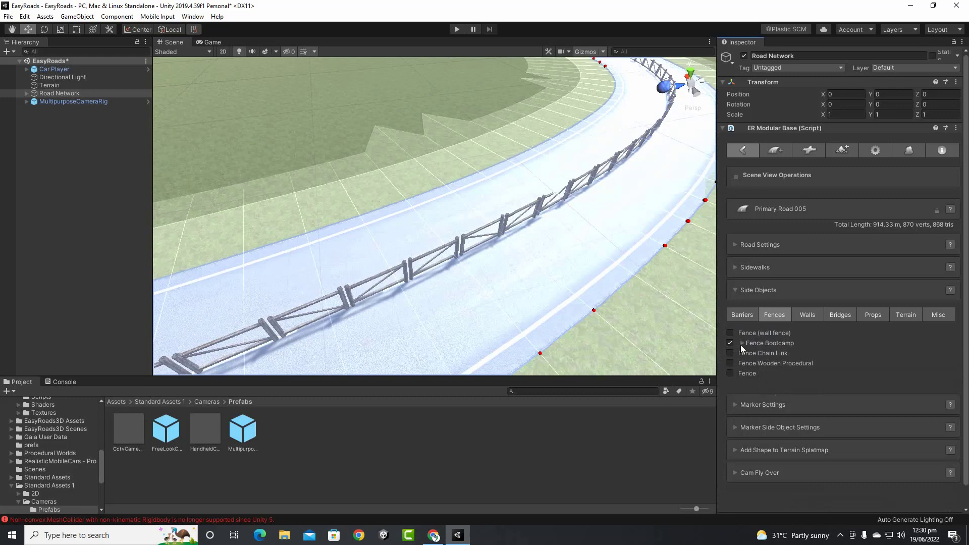
{"action": "left_click", "coordinate": [729, 343]}
Briefly try Fence Chain Link, Fence Wooden Procedural and plain Fence, then show the Walls list
{"action": "left_click", "coordinate": [730, 353]}
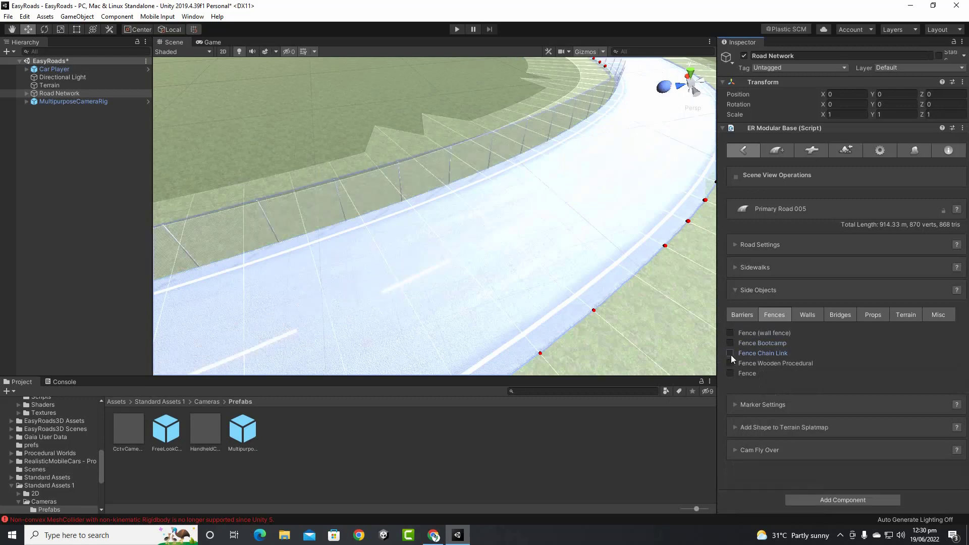
{"action": "left_click", "coordinate": [730, 353]}
{"action": "left_click", "coordinate": [730, 364]}
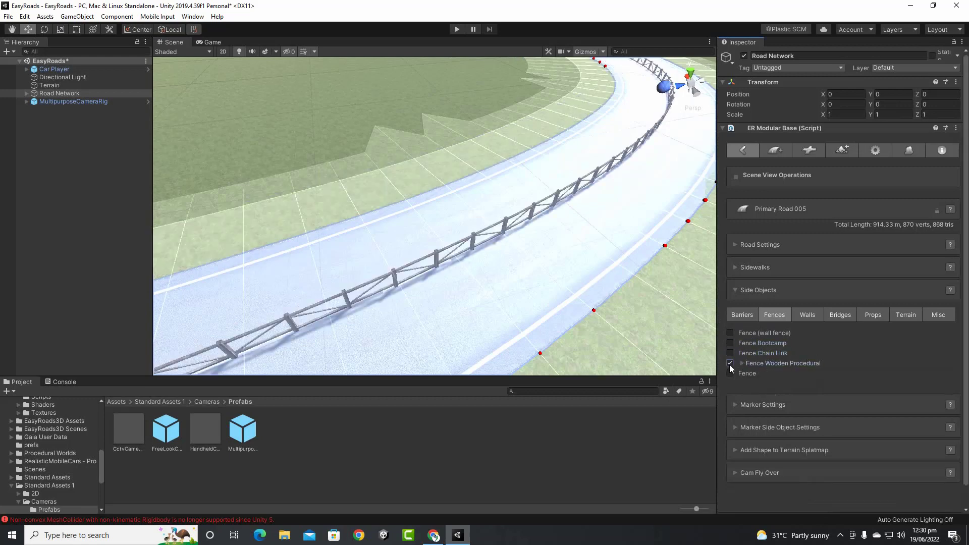
{"action": "left_click", "coordinate": [730, 364]}
{"action": "left_click", "coordinate": [730, 374]}
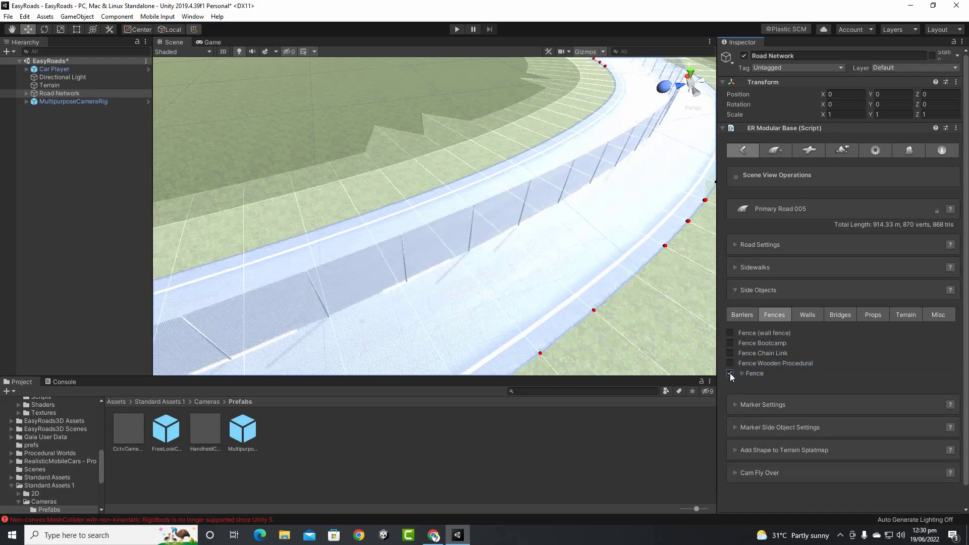
{"action": "left_click", "coordinate": [730, 373]}
{"action": "left_click", "coordinate": [808, 317]}
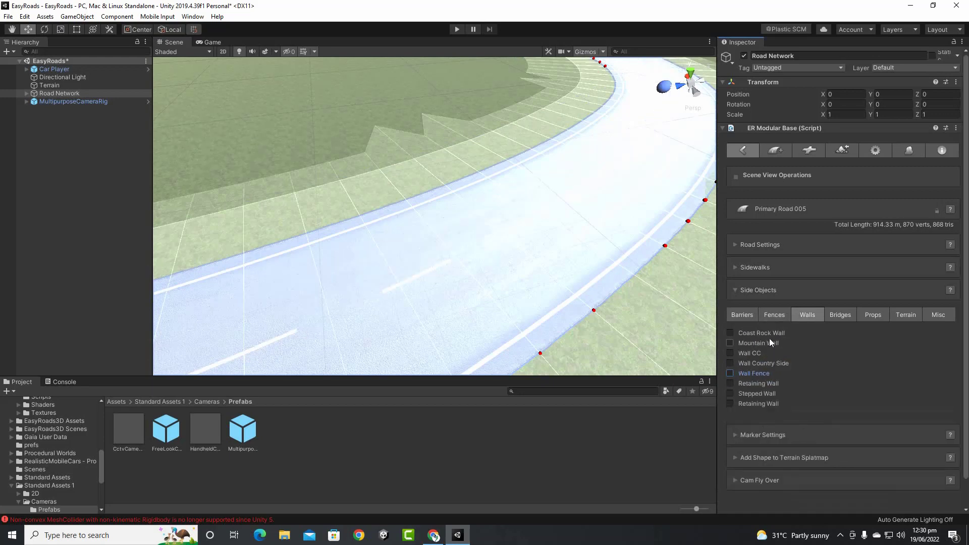
Enable Coast Rock Wall with Default Marker Active State turned on
{"action": "left_click", "coordinate": [730, 333]}
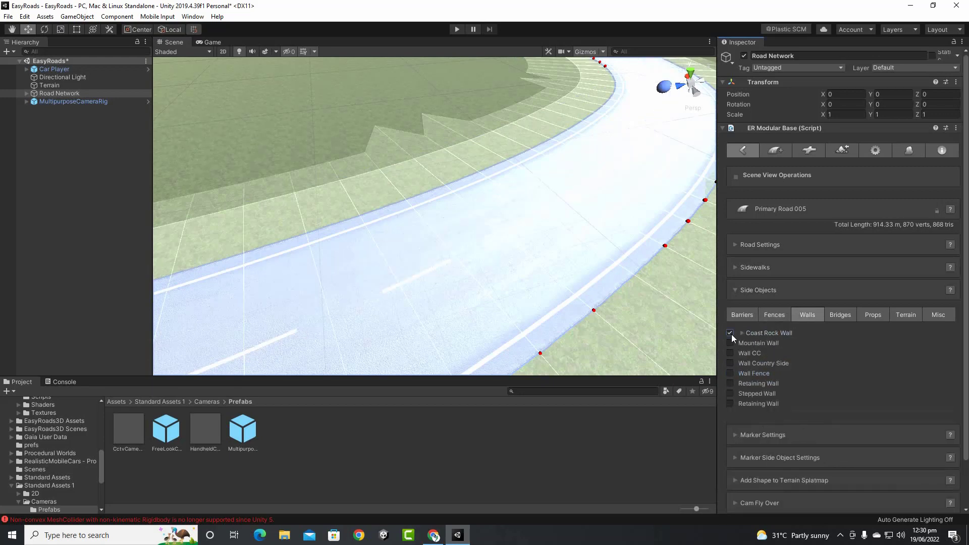
{"action": "left_click", "coordinate": [743, 333]}
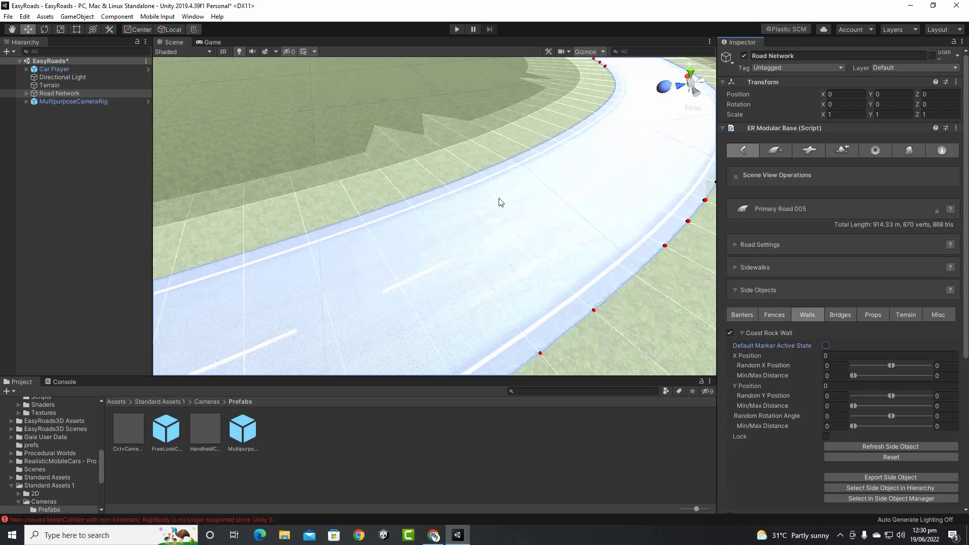
{"action": "left_click", "coordinate": [825, 347]}
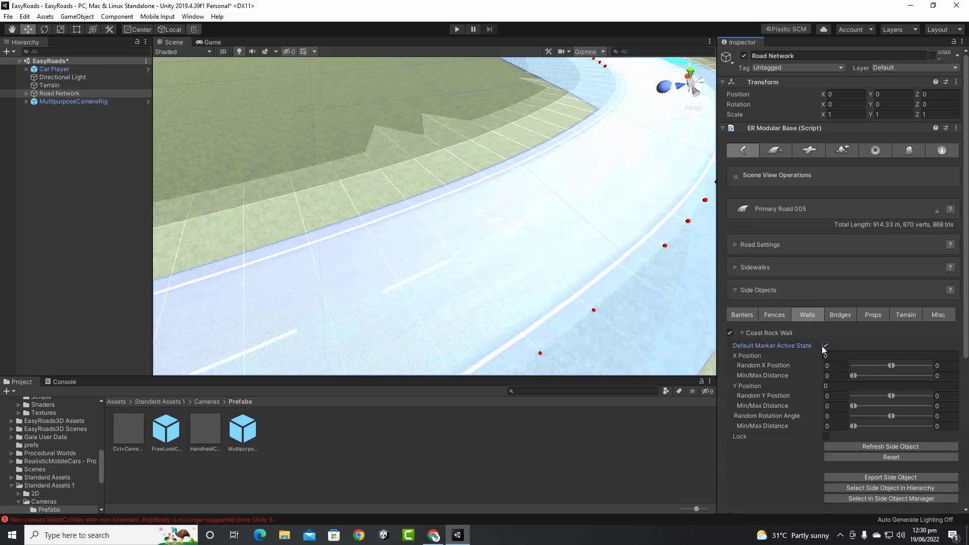
{"action": "scroll", "coordinate": [453, 242], "scroll_direction": "down", "scroll_amount": 2}
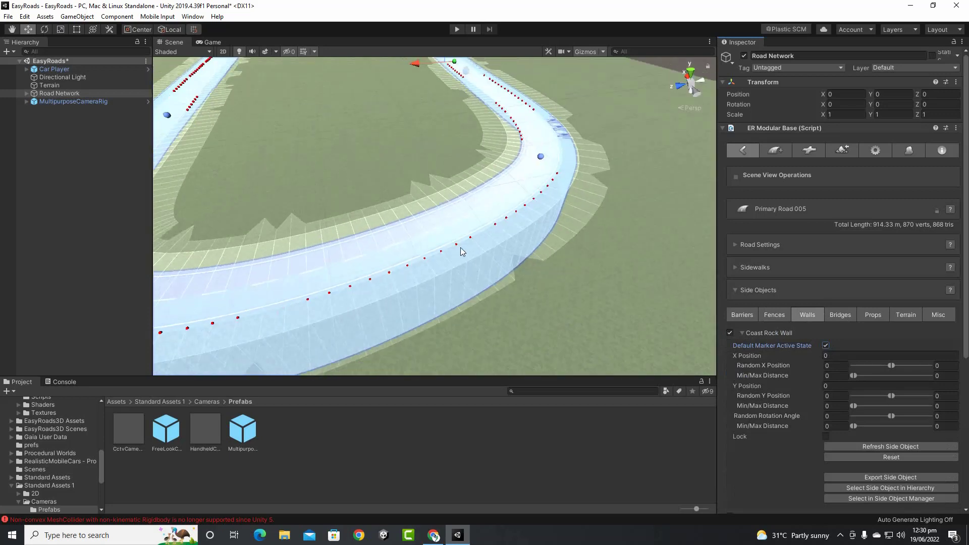
Raise a road marker into an embankment, lengthening the road to 919.44 m, then disable Coast Rock Wall's default marker state
{"action": "mouse_move", "coordinate": [491, 259]}
{"action": "left_mouse_down", "text": "alt"}
{"action": "mouse_move", "coordinate": [475, 195]}
{"action": "mouse_move", "coordinate": [424, 210]}
{"action": "mouse_move", "coordinate": [260, 206]}
{"action": "mouse_move", "coordinate": [282, 242]}
{"action": "mouse_move", "coordinate": [305, 198]}
{"action": "mouse_move", "coordinate": [327, 205]}
{"action": "left_mouse_up", "text": "alt"}
{"action": "left_click_drag", "start_coordinate": [443, 186], "coordinate": [582, 186], "text": "alt"}
{"action": "left_click_drag", "start_coordinate": [504, 183], "coordinate": [377, 334], "text": "alt"}
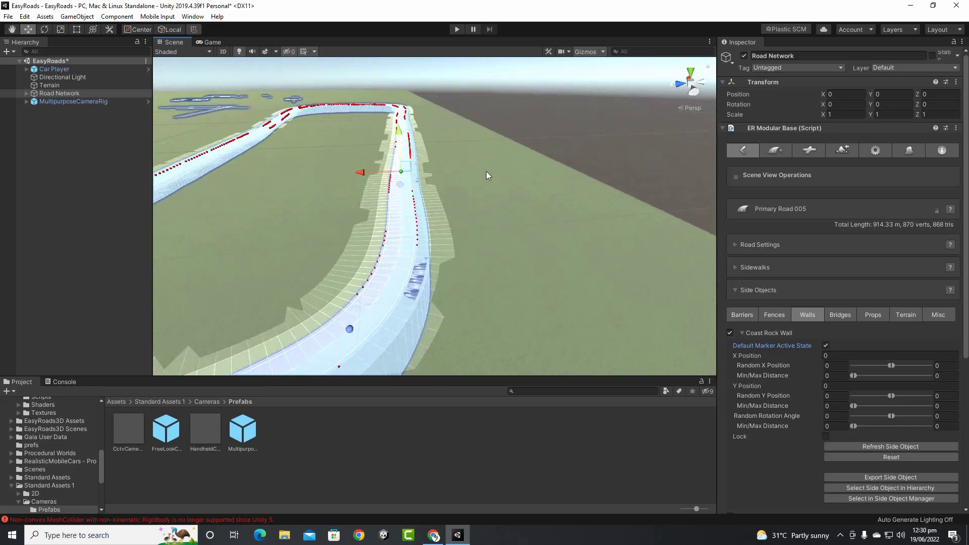
{"action": "left_click_drag", "start_coordinate": [487, 173], "coordinate": [328, 185], "text": "alt"}
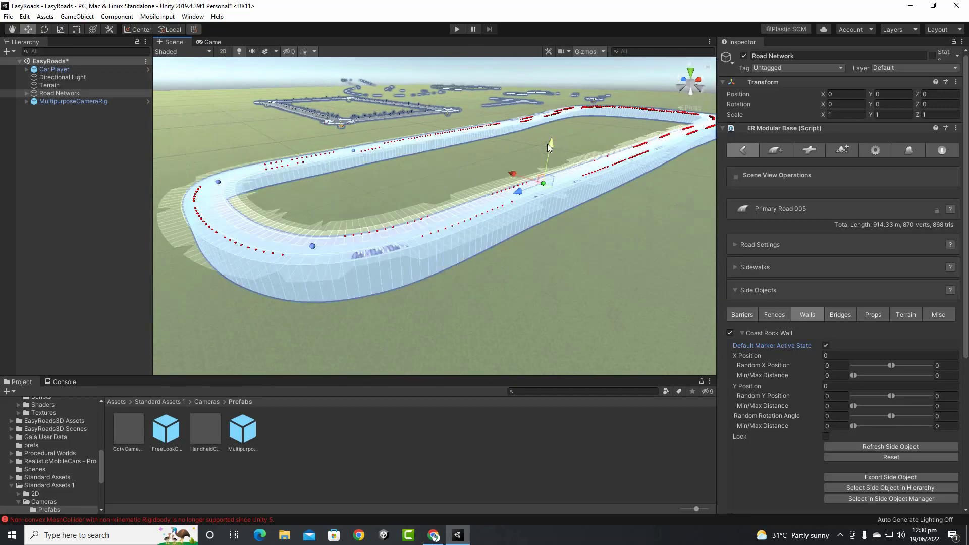
{"action": "left_click_drag", "start_coordinate": [548, 144], "coordinate": [554, 90]}
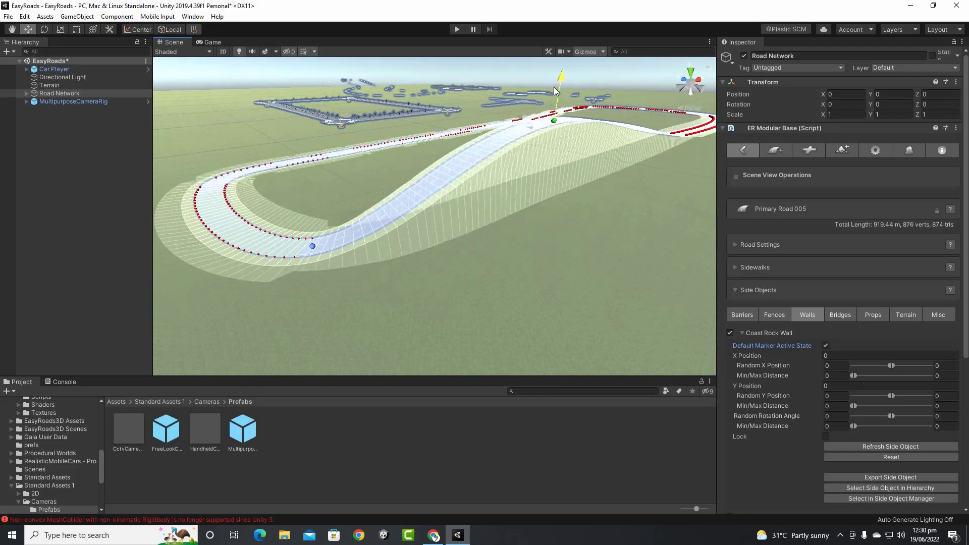
{"action": "mouse_move", "coordinate": [560, 253]}
{"action": "left_mouse_down", "text": "alt"}
{"action": "mouse_move", "coordinate": [402, 244]}
{"action": "mouse_move", "coordinate": [470, 254]}
{"action": "mouse_move", "coordinate": [416, 256]}
{"action": "mouse_move", "coordinate": [444, 238]}
{"action": "left_mouse_up", "text": "alt"}
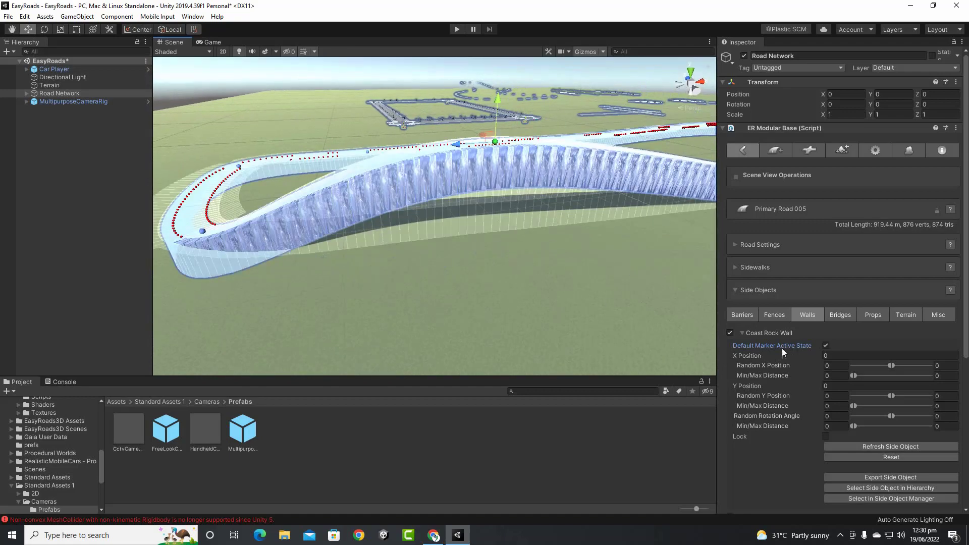
{"action": "left_click", "coordinate": [826, 345]}
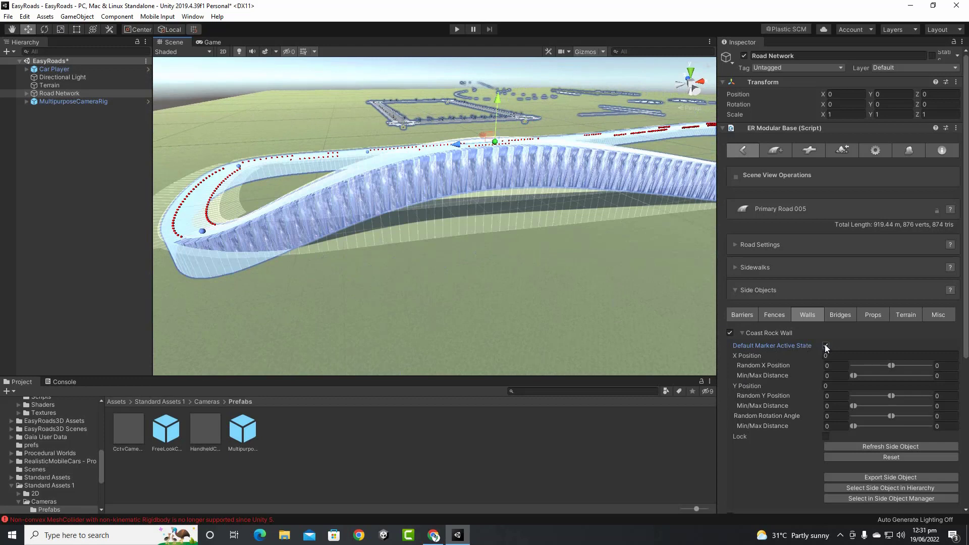
{"action": "left_click", "coordinate": [743, 334]}
Swap Coast Rock Wall for Mountain Wall, active on markers by default, and inspect it
{"action": "left_click", "coordinate": [733, 332]}
{"action": "left_click", "coordinate": [732, 343]}
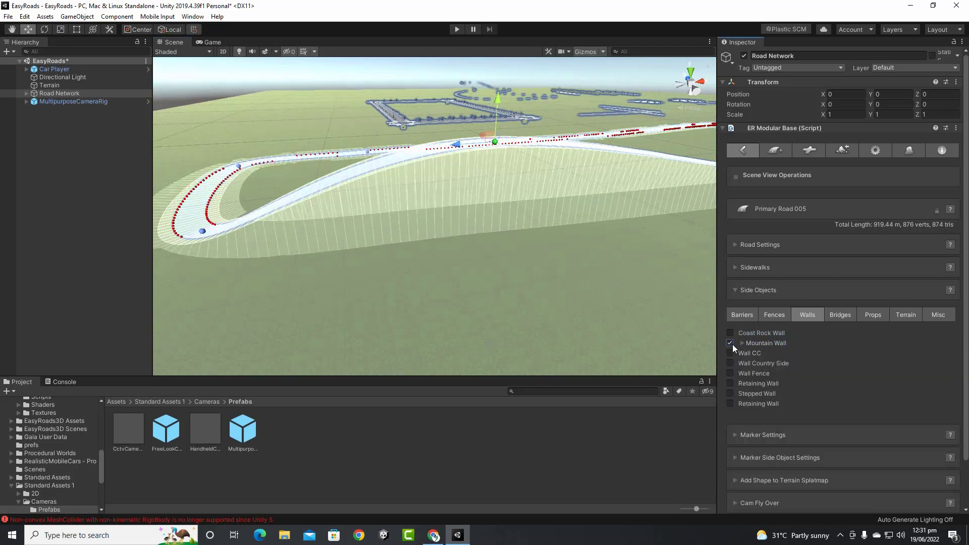
{"action": "left_click", "coordinate": [741, 343]}
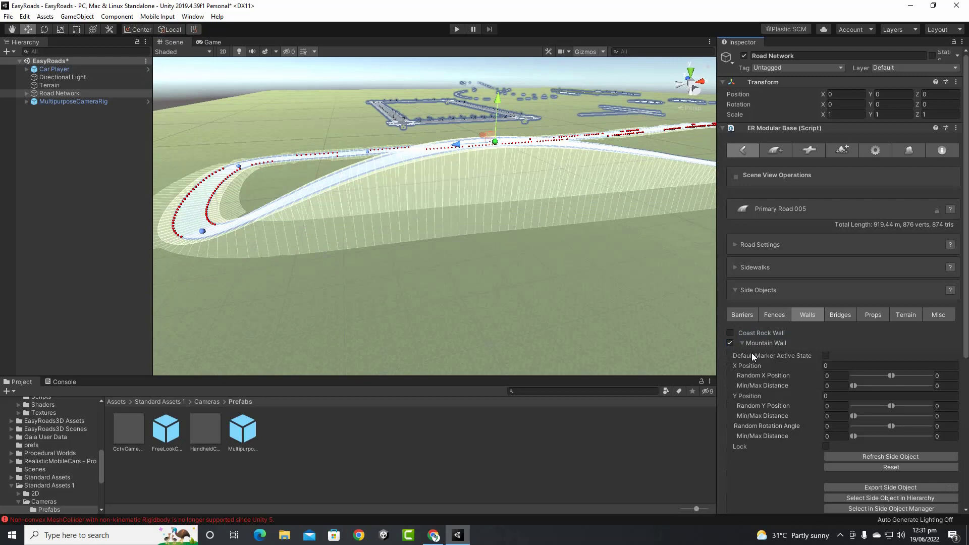
{"action": "left_click", "coordinate": [825, 356]}
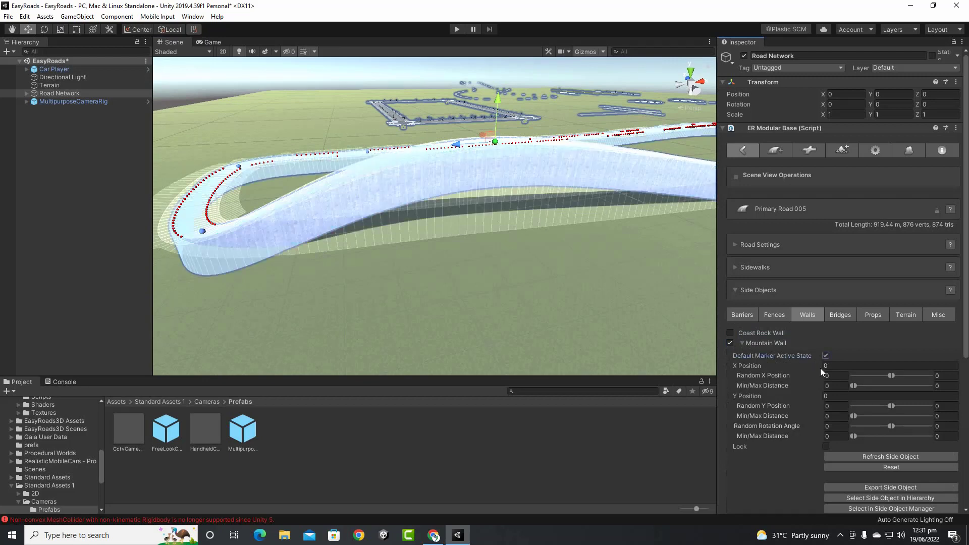
{"action": "mouse_move", "coordinate": [494, 278]}
{"action": "left_mouse_down", "text": "alt"}
{"action": "mouse_move", "coordinate": [465, 273]}
{"action": "mouse_move", "coordinate": [520, 268]}
{"action": "mouse_move", "coordinate": [510, 253]}
{"action": "mouse_move", "coordinate": [517, 211]}
{"action": "mouse_move", "coordinate": [580, 277]}
{"action": "mouse_move", "coordinate": [643, 251]}
{"action": "mouse_move", "coordinate": [507, 255]}
{"action": "left_mouse_up", "text": "alt"}
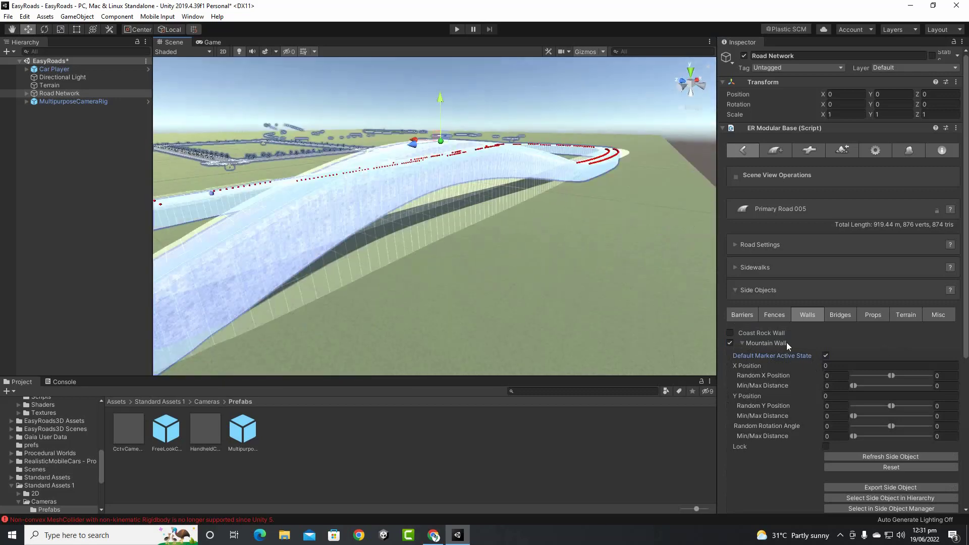
Remove Mountain Wall, try Wall CC, then clear Wall CC and Retaining Wall
{"action": "left_click", "coordinate": [730, 342]}
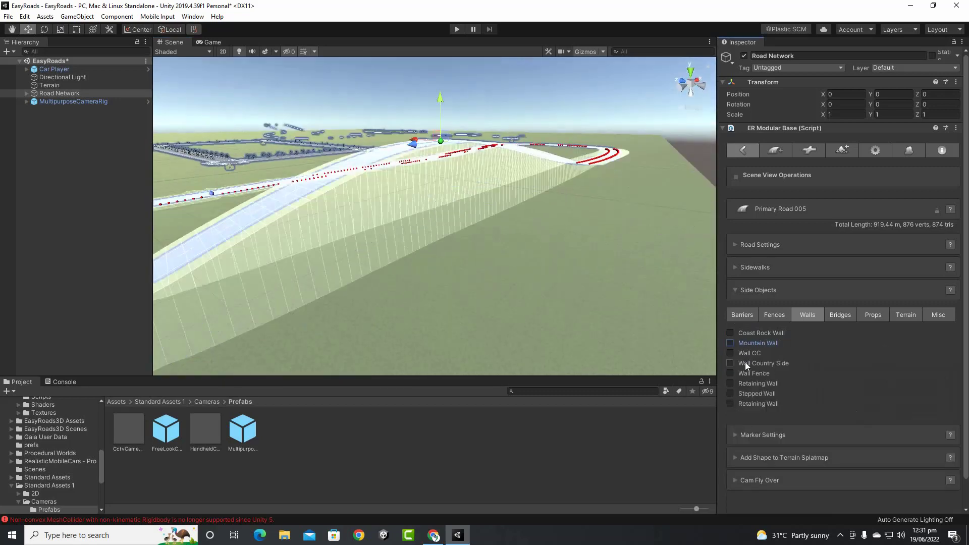
{"action": "left_click", "coordinate": [729, 353]}
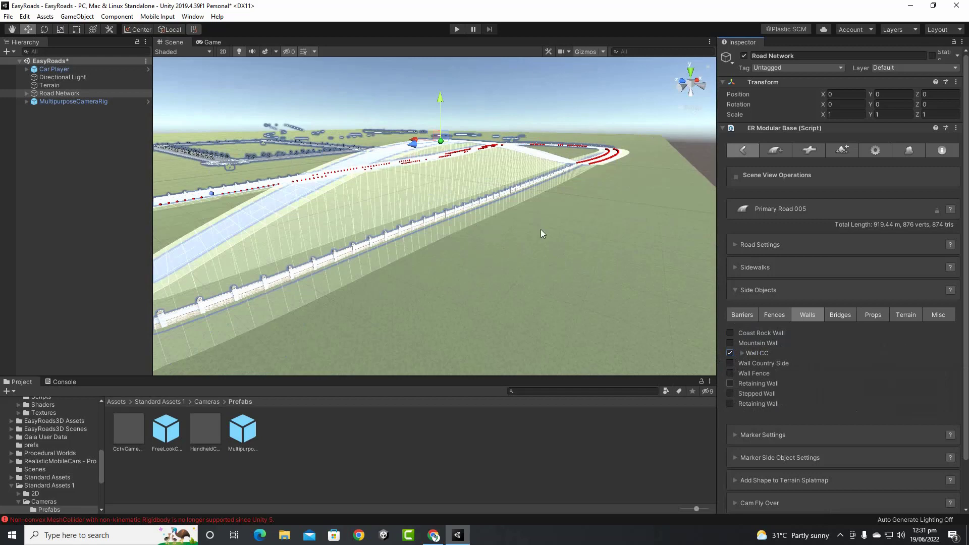
{"action": "left_click", "coordinate": [732, 354]}
{"action": "left_click", "coordinate": [731, 384]}
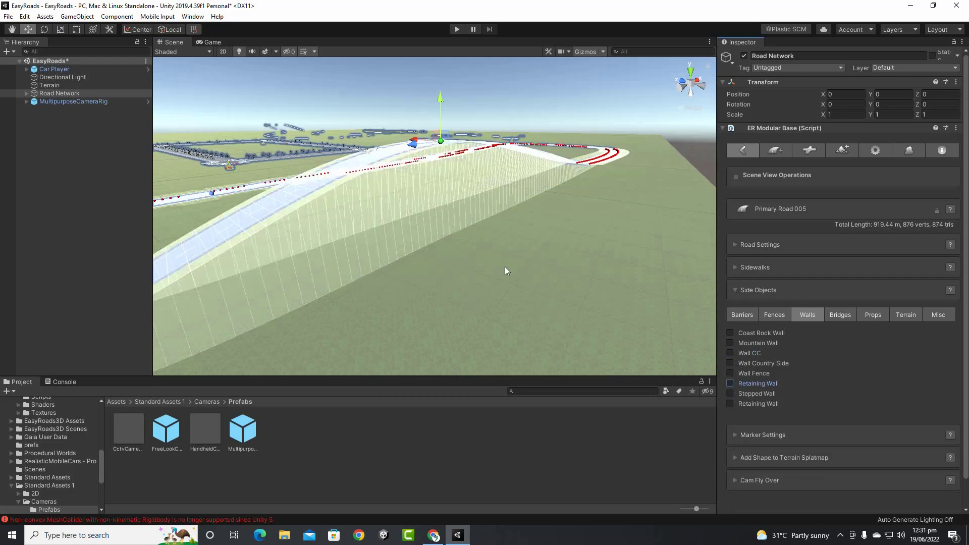
{"action": "left_click", "coordinate": [831, 314]}
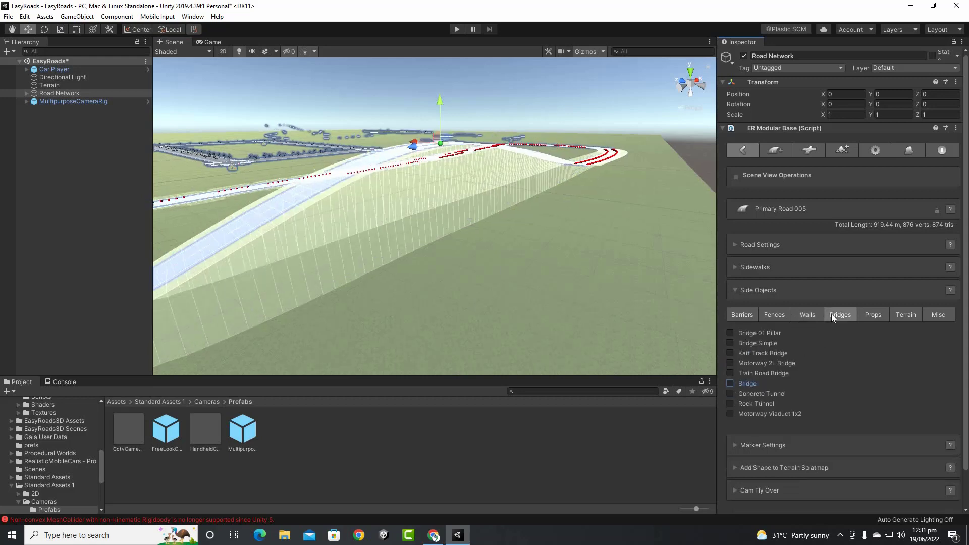
{"action": "left_click", "coordinate": [864, 316]}
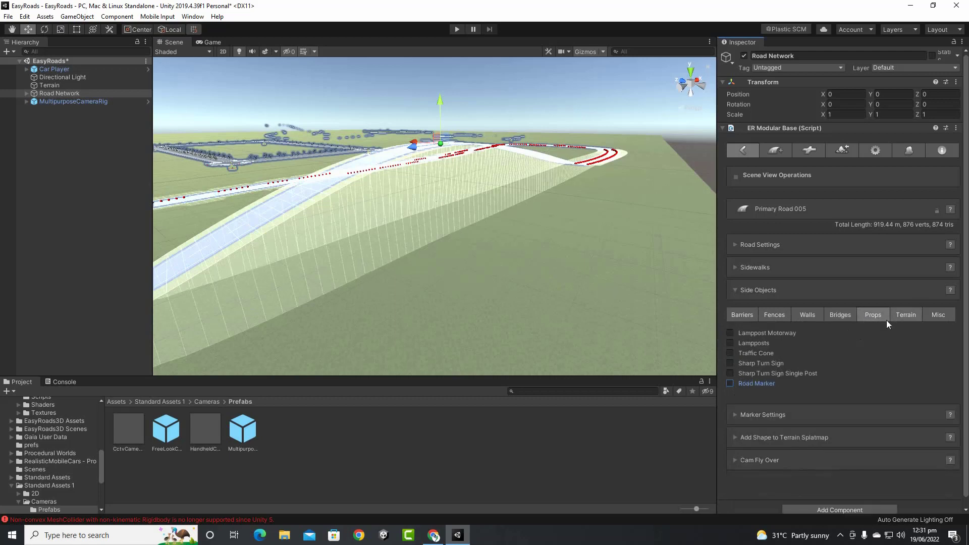
{"action": "left_click_drag", "start_coordinate": [459, 277], "coordinate": [597, 259], "text": "alt"}
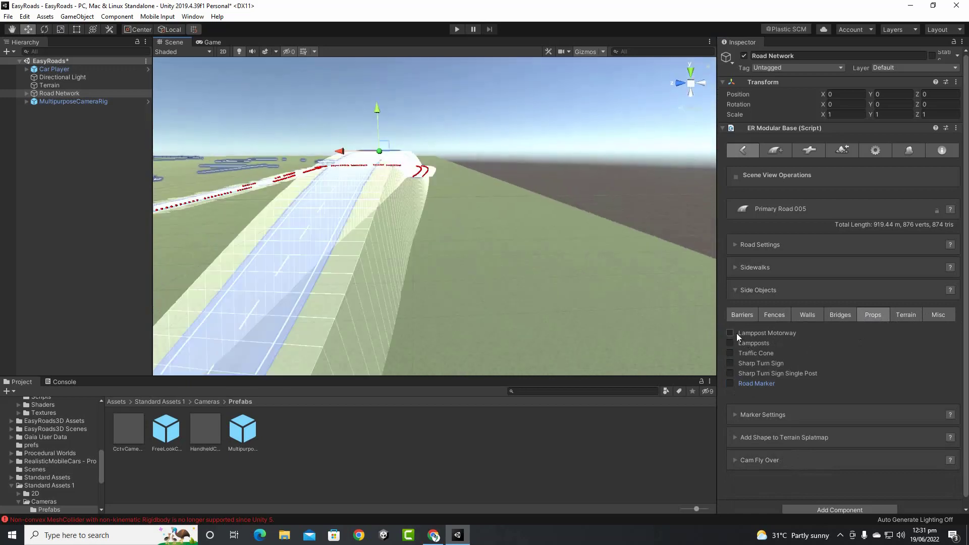
{"action": "left_click", "coordinate": [731, 332]}
{"action": "key", "text": "q"}
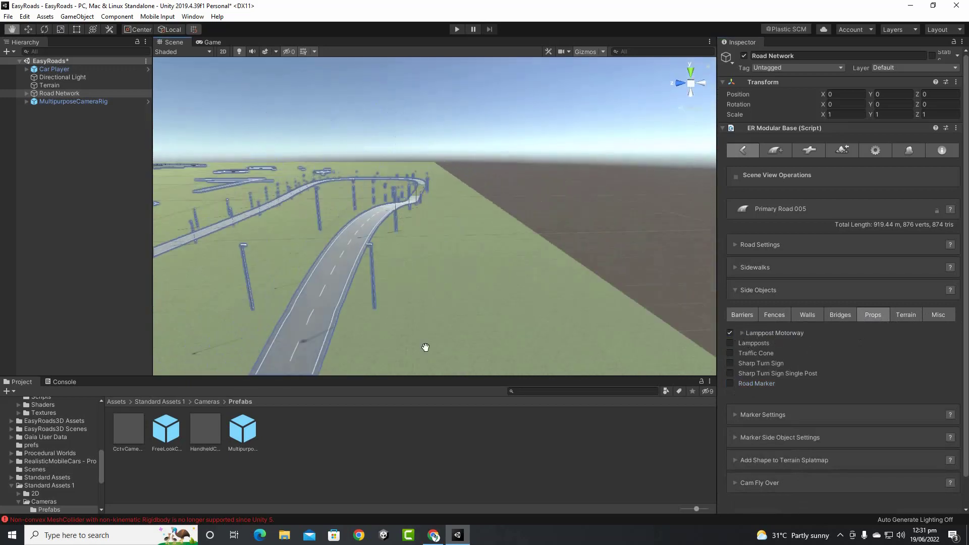
{"action": "left_click_drag", "start_coordinate": [426, 347], "coordinate": [587, 336], "text": "alt"}
{"action": "key", "text": "w"}
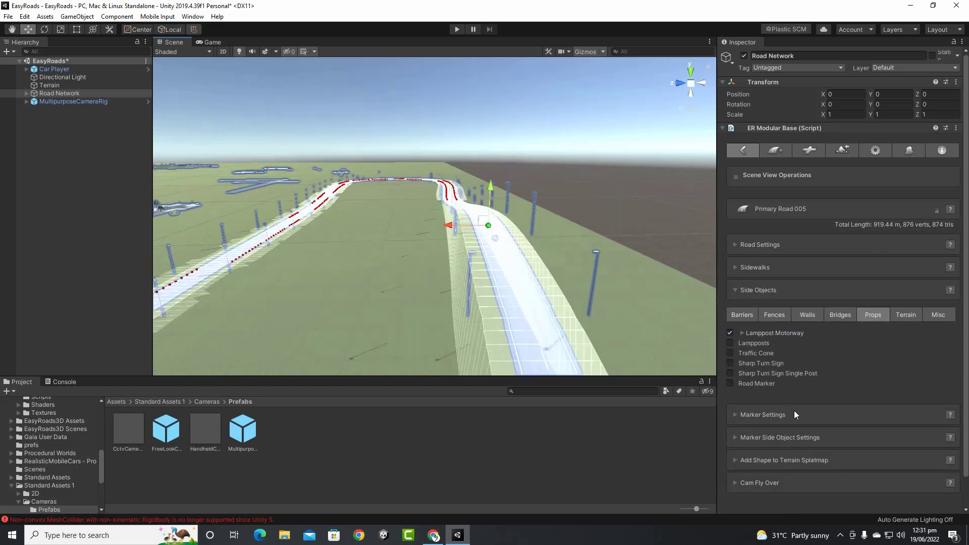
{"action": "left_click", "coordinate": [730, 343]}
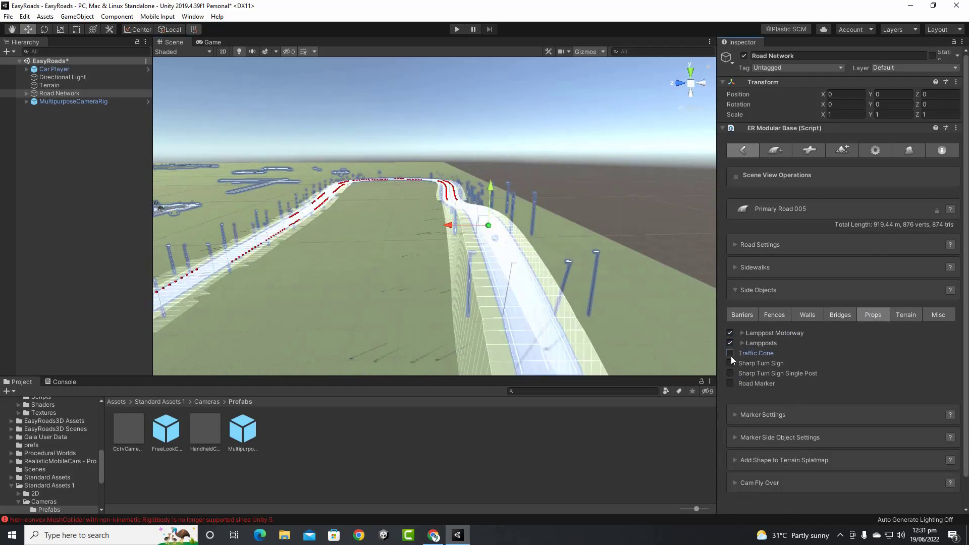
{"action": "left_click", "coordinate": [730, 353]}
{"action": "middle_click_drag", "start_coordinate": [524, 297], "coordinate": [416, 188]}
{"action": "scroll", "coordinate": [470, 251], "scroll_direction": "up", "scroll_amount": 4}
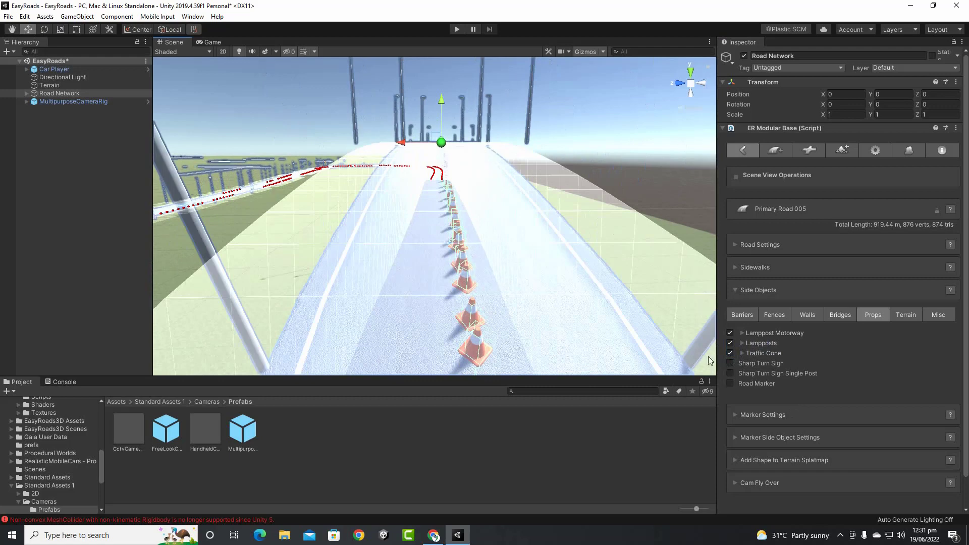
{"action": "left_click", "coordinate": [730, 353]}
{"action": "left_click", "coordinate": [730, 342]}
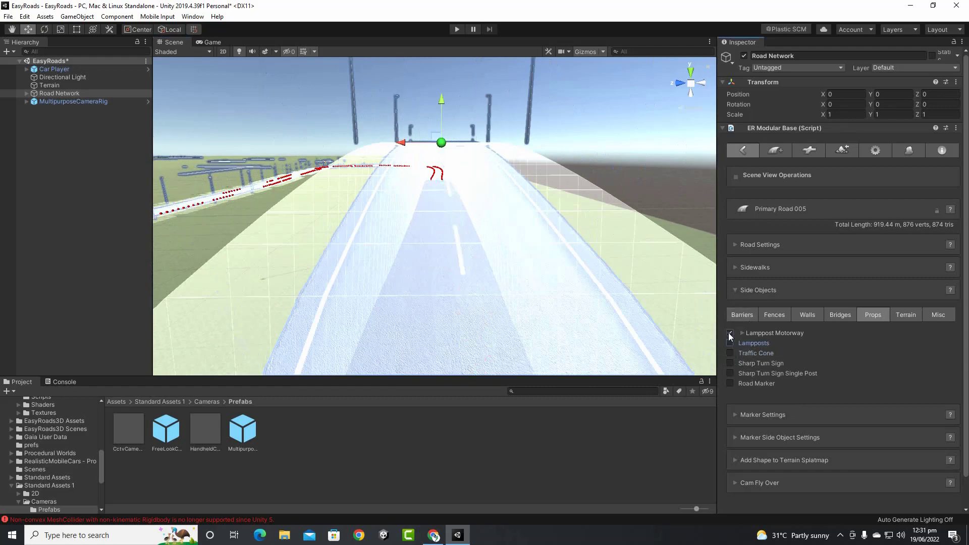
{"action": "left_click", "coordinate": [730, 333]}
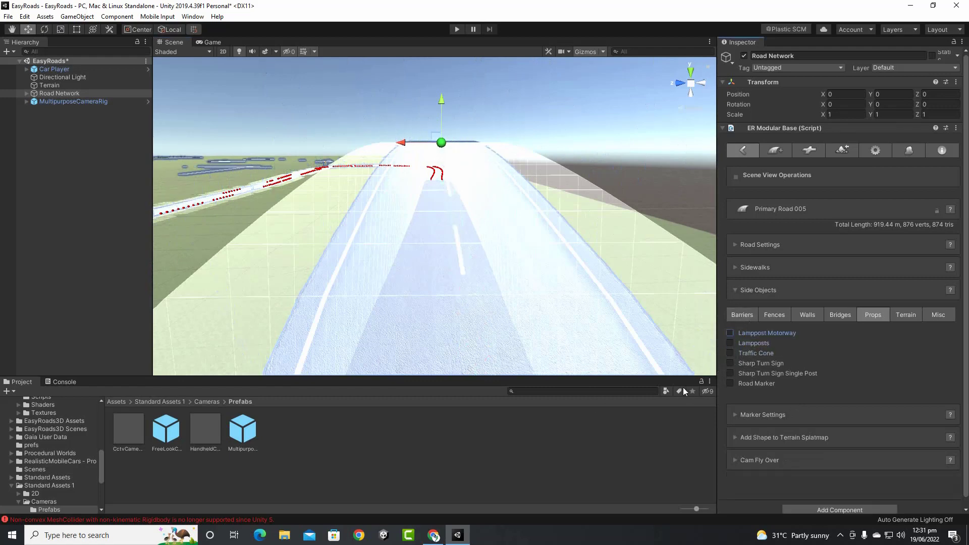
Try the Palm Trees and Palm Trees Track terrain side objects, removing each
{"action": "left_click", "coordinate": [904, 315]}
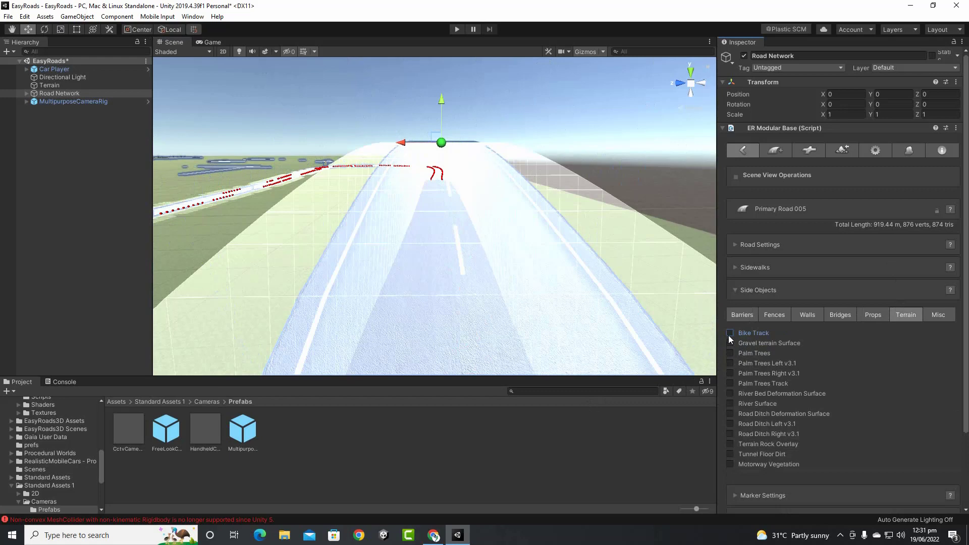
{"action": "left_click", "coordinate": [730, 353]}
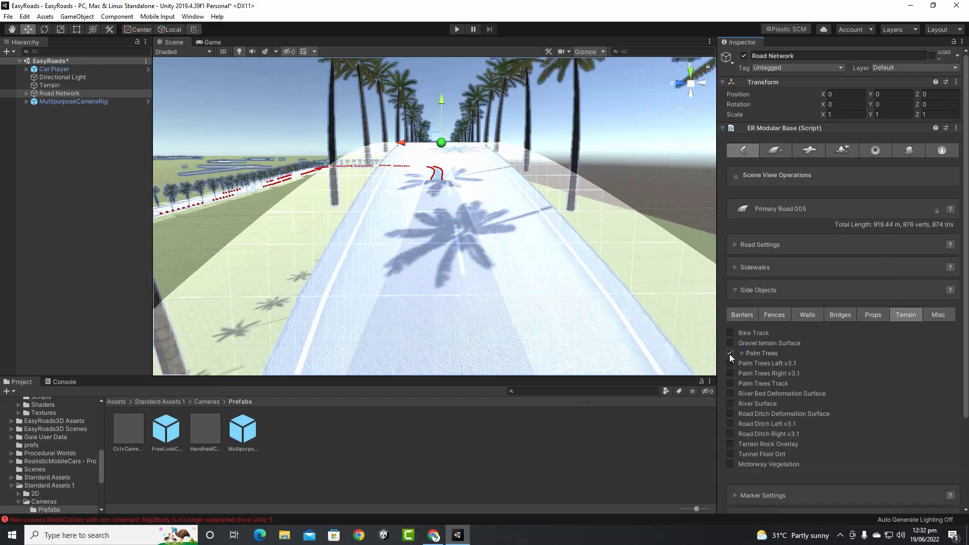
{"action": "left_click", "coordinate": [730, 353]}
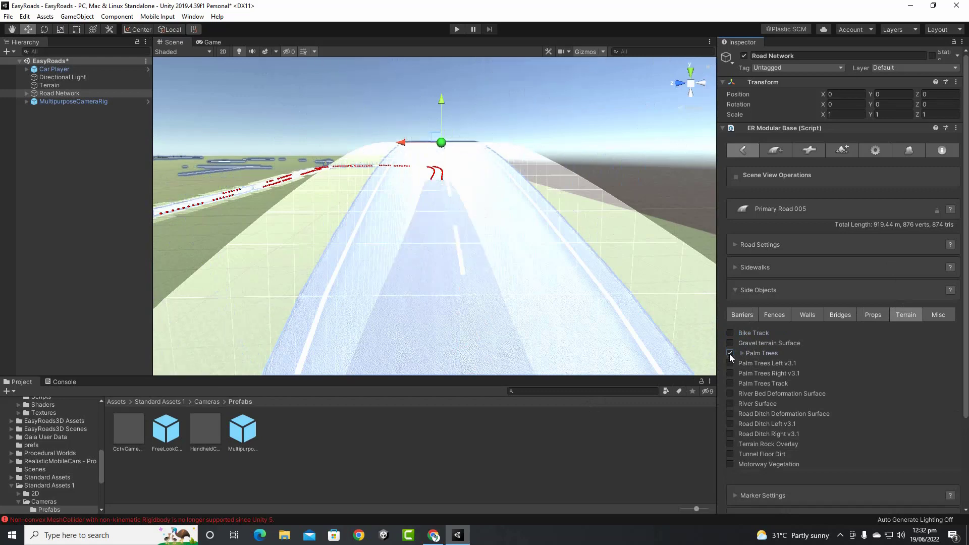
{"action": "left_click", "coordinate": [730, 384]}
{"action": "left_click", "coordinate": [729, 383]}
Try River Surface and Tunnel Floor Dirt on the road, remove both, and show the Misc list
{"action": "left_click", "coordinate": [730, 405]}
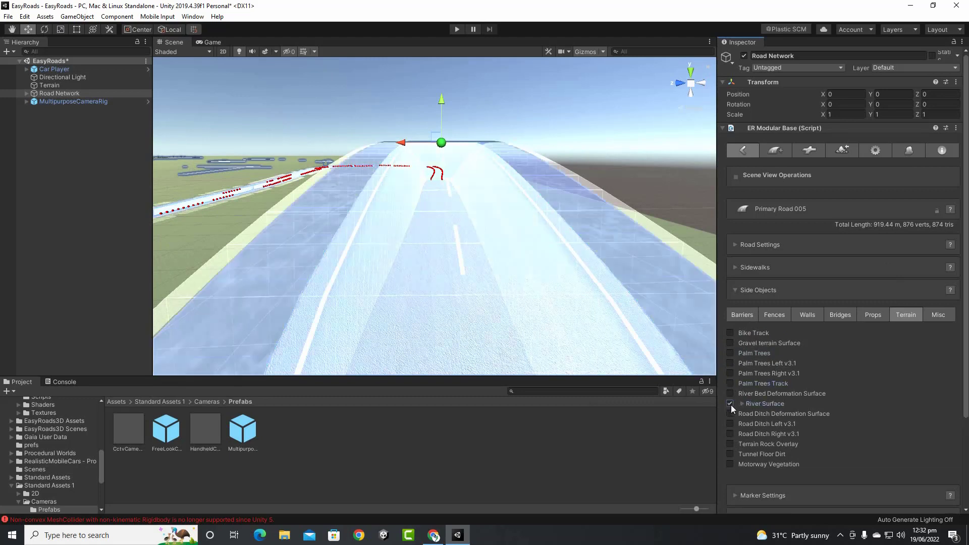
{"action": "left_click", "coordinate": [731, 405]}
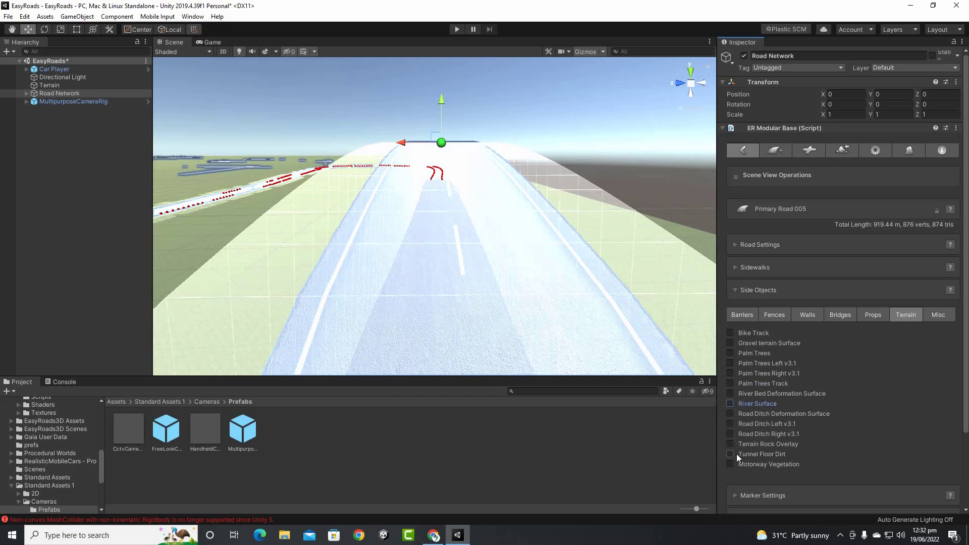
{"action": "left_click", "coordinate": [736, 455]}
{"action": "left_click", "coordinate": [730, 455]}
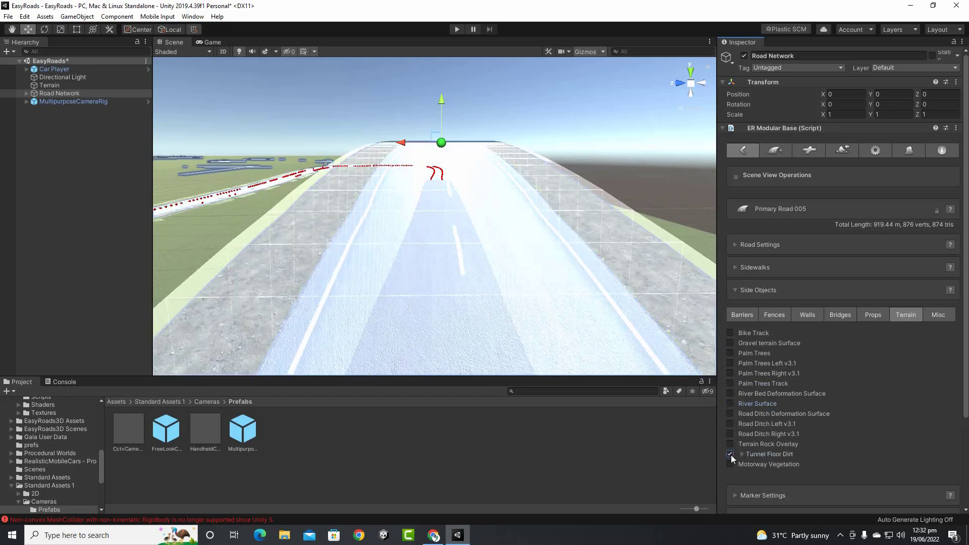
{"action": "left_click", "coordinate": [731, 454]}
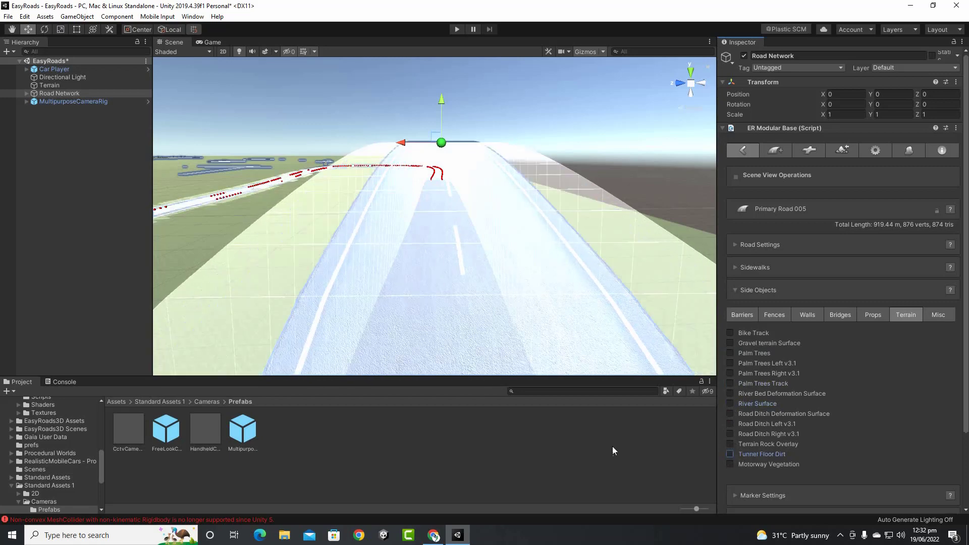
{"action": "left_click", "coordinate": [929, 320]}
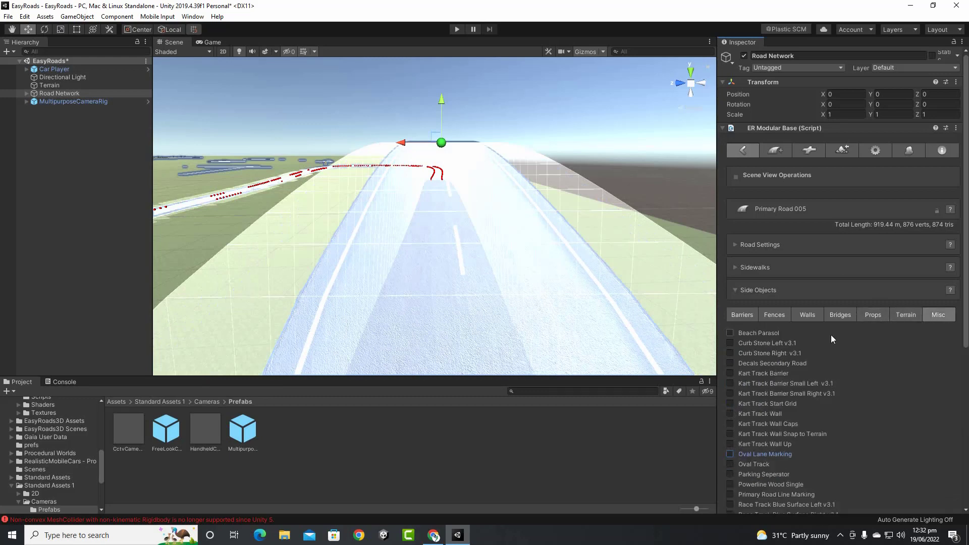
{"action": "scroll", "coordinate": [762, 350], "scroll_direction": "down", "scroll_amount": 8}
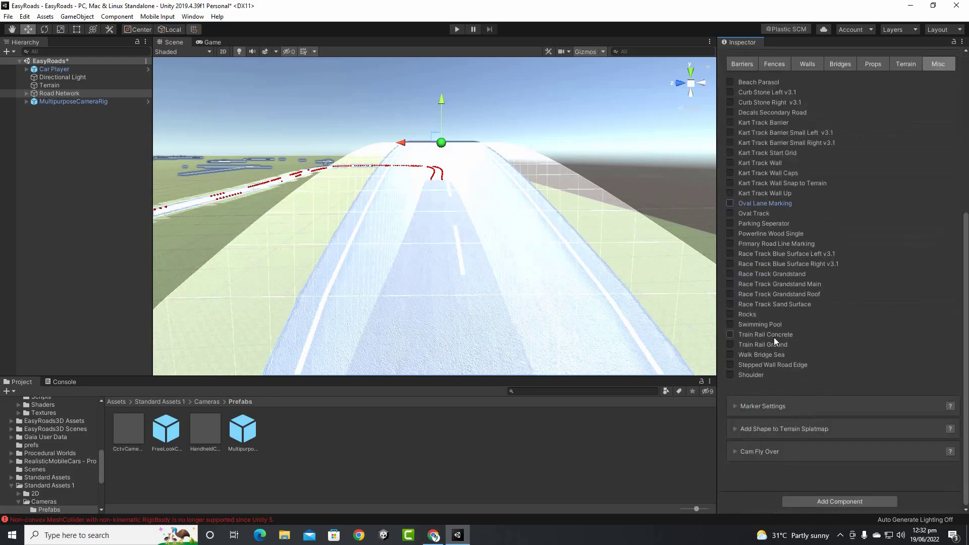
{"action": "left_click", "coordinate": [731, 375]}
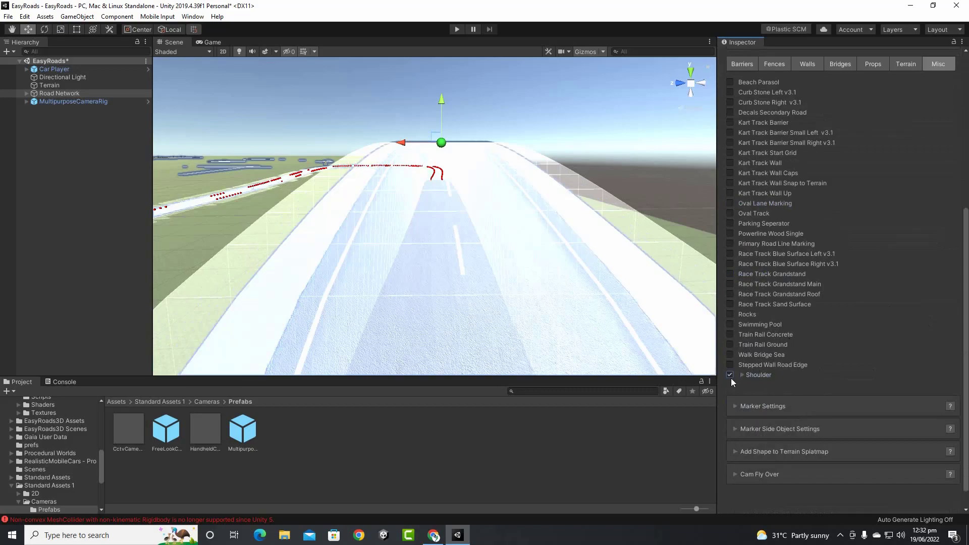
{"action": "key", "text": "q"}
{"action": "middle_click_drag", "start_coordinate": [536, 247], "coordinate": [490, 193]}
{"action": "key", "text": "w"}
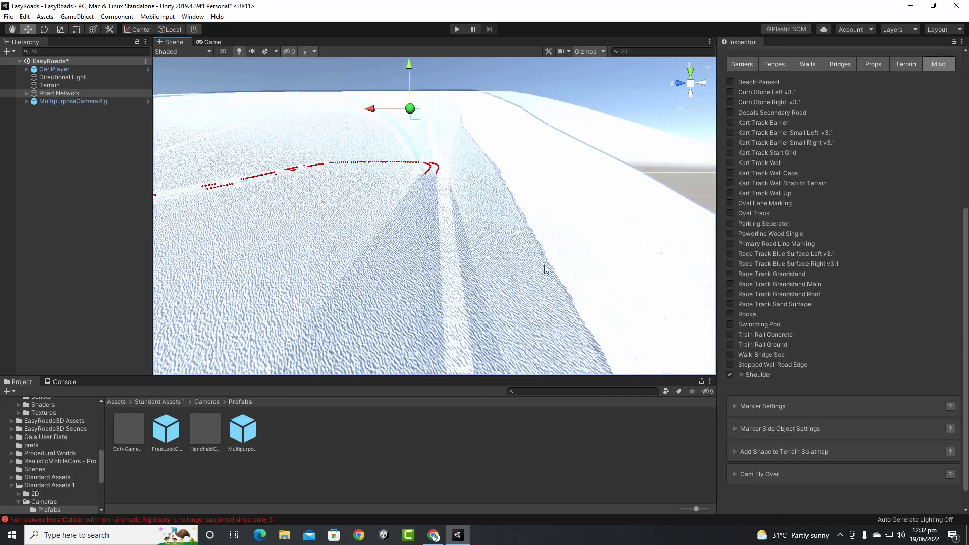
{"action": "left_click", "coordinate": [731, 374]}
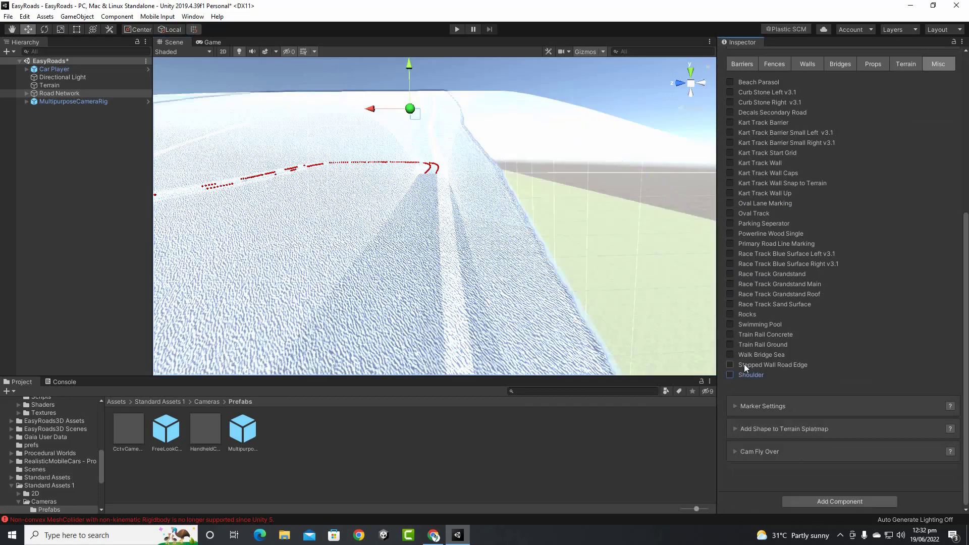
{"action": "left_click", "coordinate": [730, 355]}
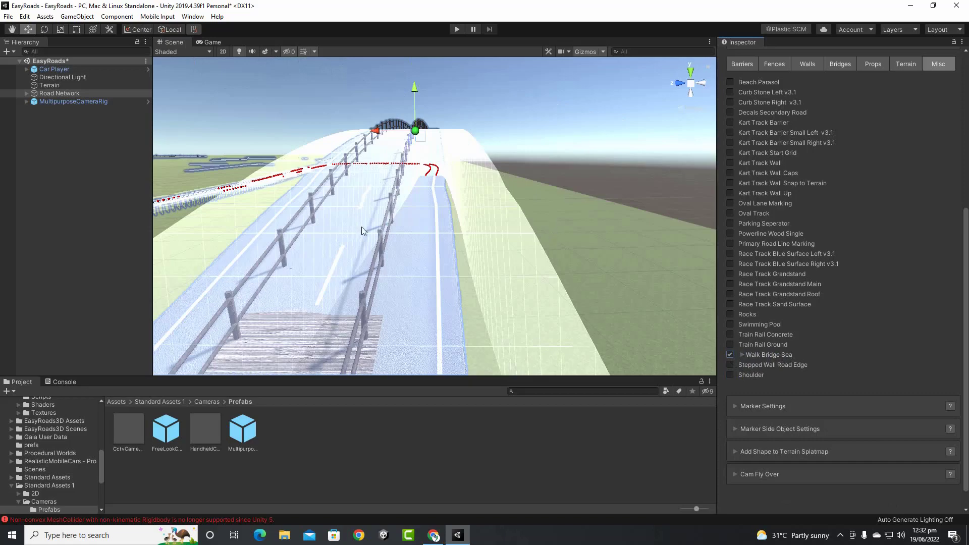
{"action": "left_click_drag", "start_coordinate": [354, 230], "coordinate": [514, 342], "text": "alt"}
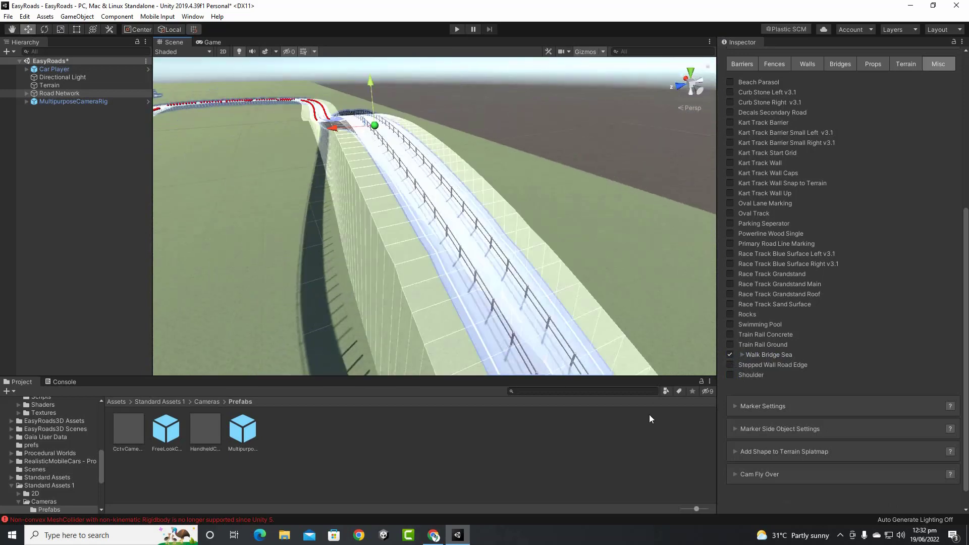
{"action": "left_click", "coordinate": [730, 355]}
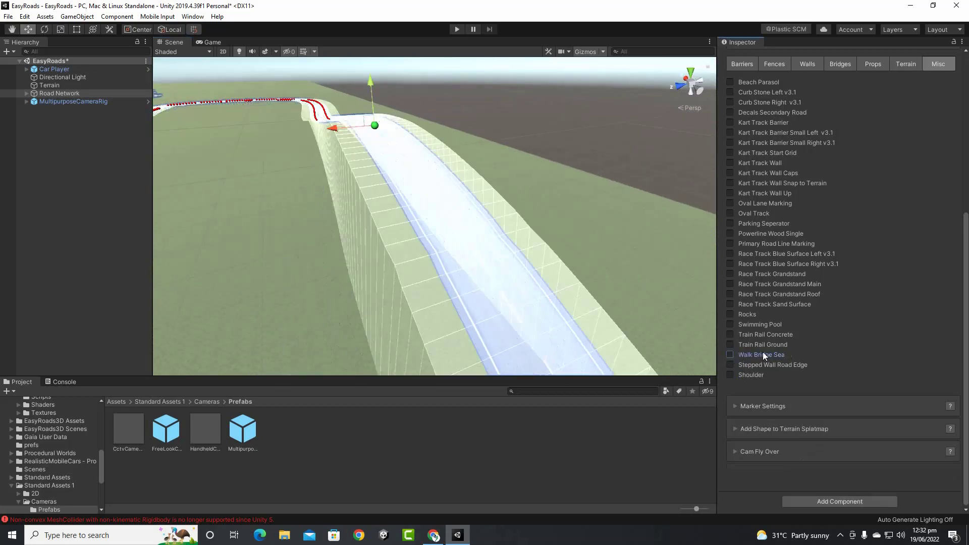
Add Rocks along the road edges with Distance between Objects set to 1.15
{"action": "left_click", "coordinate": [730, 314]}
{"action": "mouse_move", "coordinate": [586, 296]}
{"action": "left_mouse_down", "text": "alt"}
{"action": "mouse_move", "coordinate": [472, 268]}
{"action": "mouse_move", "coordinate": [411, 271]}
{"action": "mouse_move", "coordinate": [436, 267]}
{"action": "left_mouse_up", "text": "alt"}
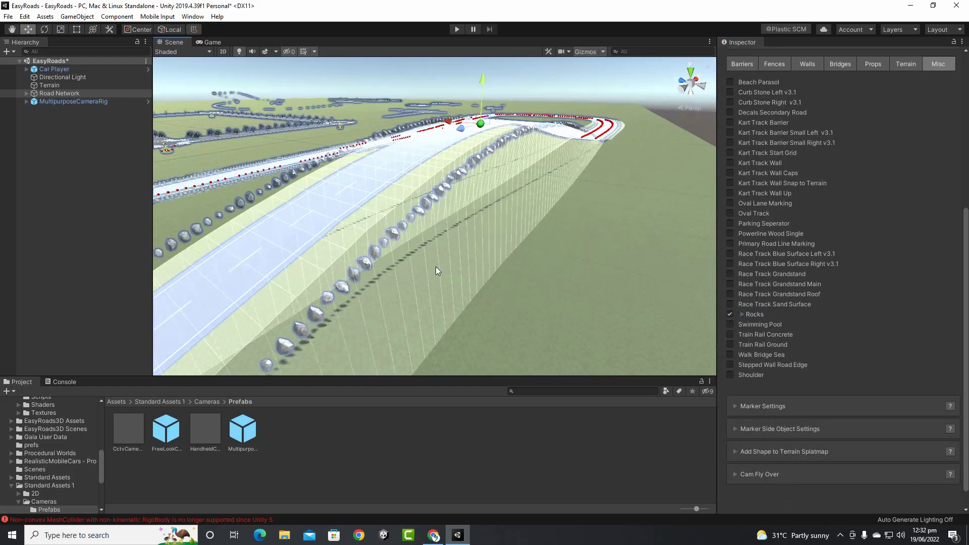
{"action": "left_click_drag", "start_coordinate": [705, 326], "coordinate": [518, 215], "text": "alt"}
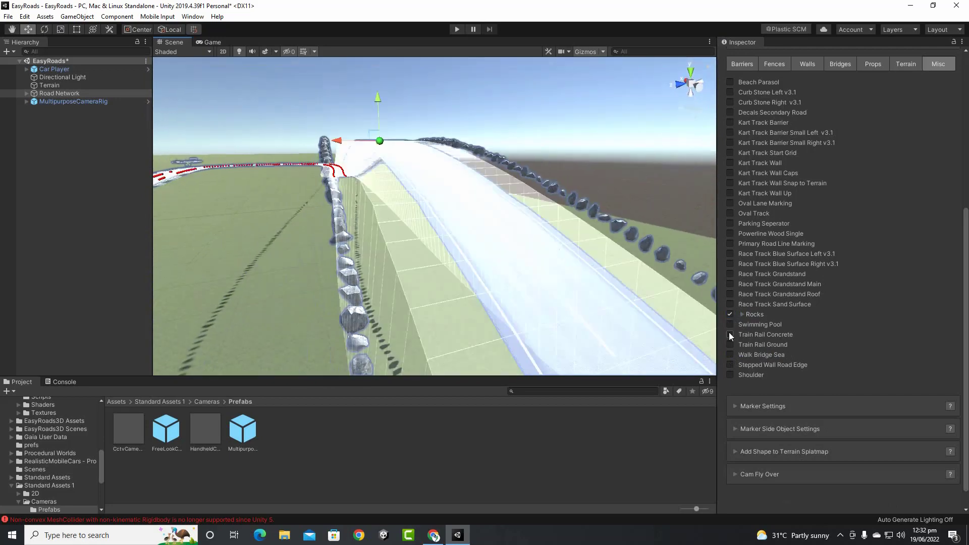
{"action": "left_click", "coordinate": [743, 314]}
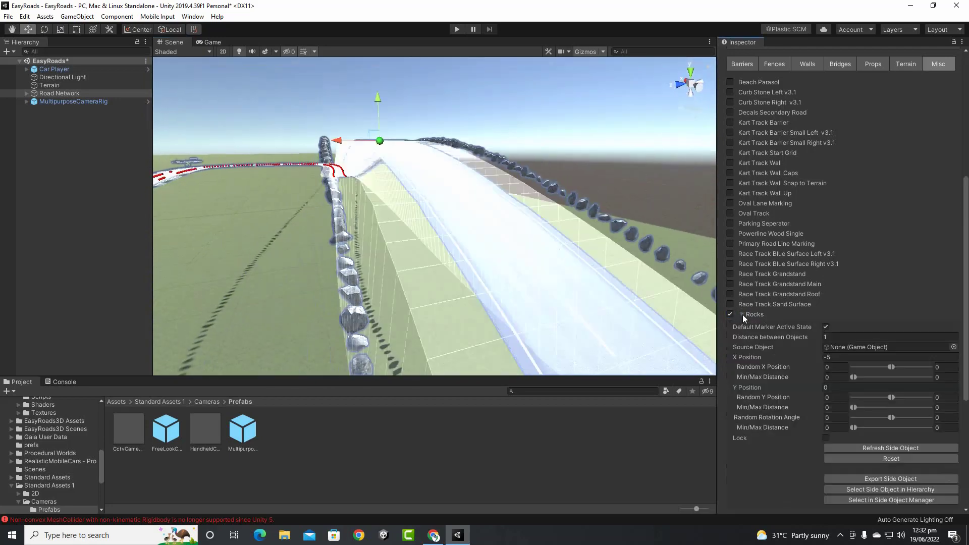
{"action": "left_click", "coordinate": [821, 334]}
{"action": "type", "text": "1.15"}
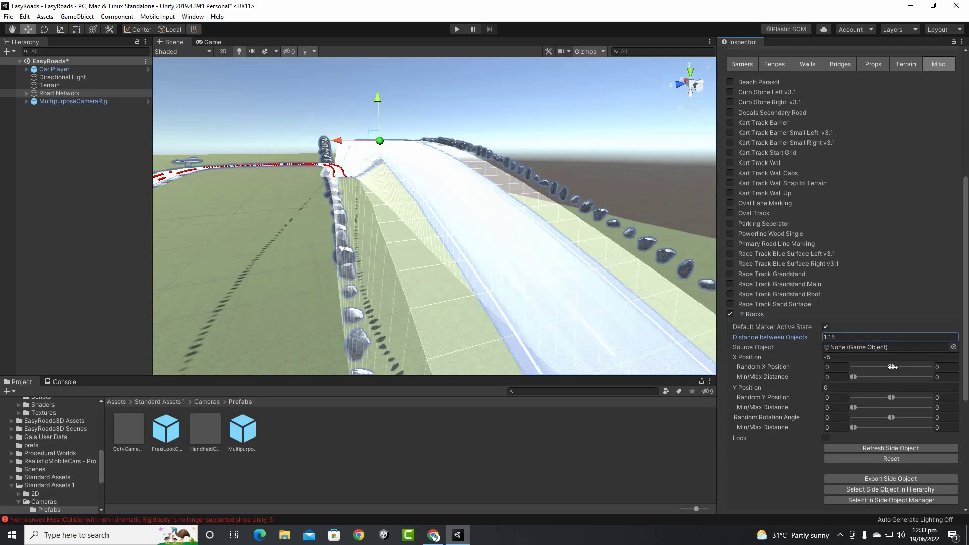
Randomize the rocks' sideways and vertical positions along the road
{"action": "left_click_drag", "start_coordinate": [894, 367], "coordinate": [909, 367]}
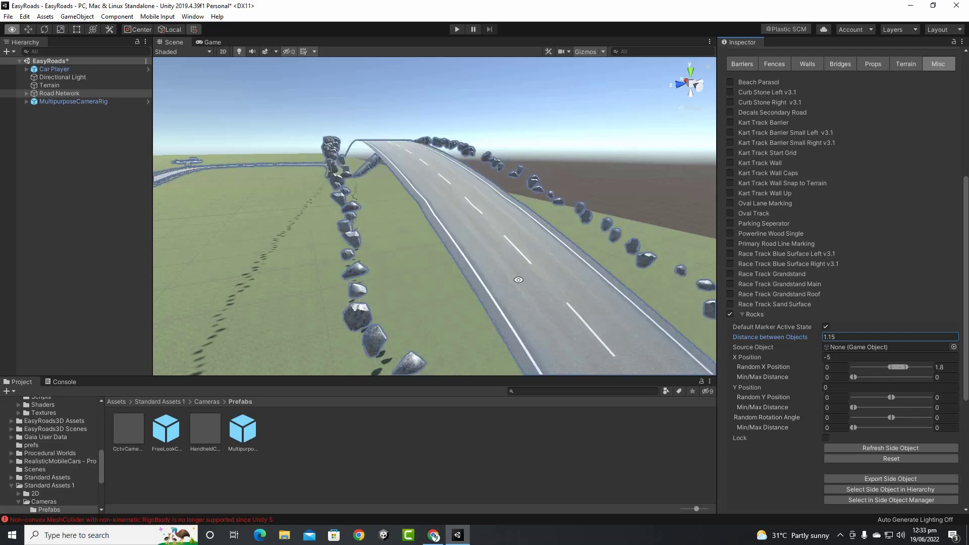
{"action": "left_click_drag", "start_coordinate": [519, 279], "coordinate": [452, 250], "text": "alt"}
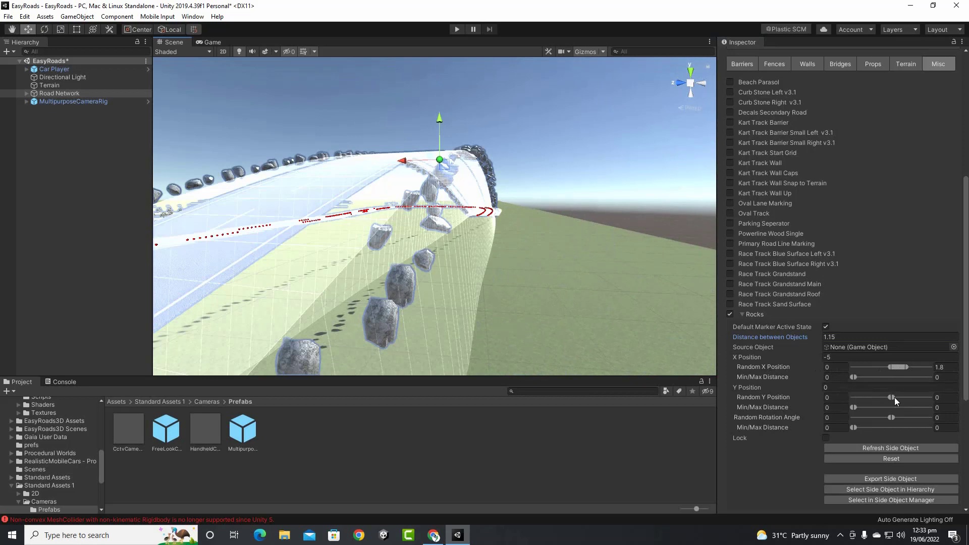
{"action": "left_click_drag", "start_coordinate": [894, 397], "coordinate": [904, 396]}
{"action": "left_click_drag", "start_coordinate": [444, 262], "coordinate": [543, 315], "text": "alt"}
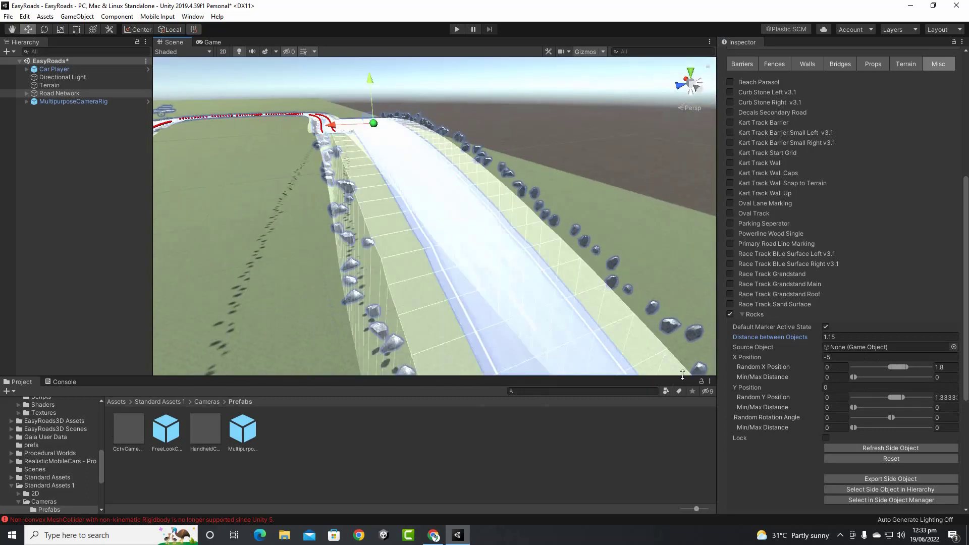
Remove the Rocks side object, leaving the raised road surface clear
{"action": "left_click", "coordinate": [730, 314]}
{"action": "scroll", "coordinate": [899, 292], "scroll_direction": "up", "scroll_amount": 3}
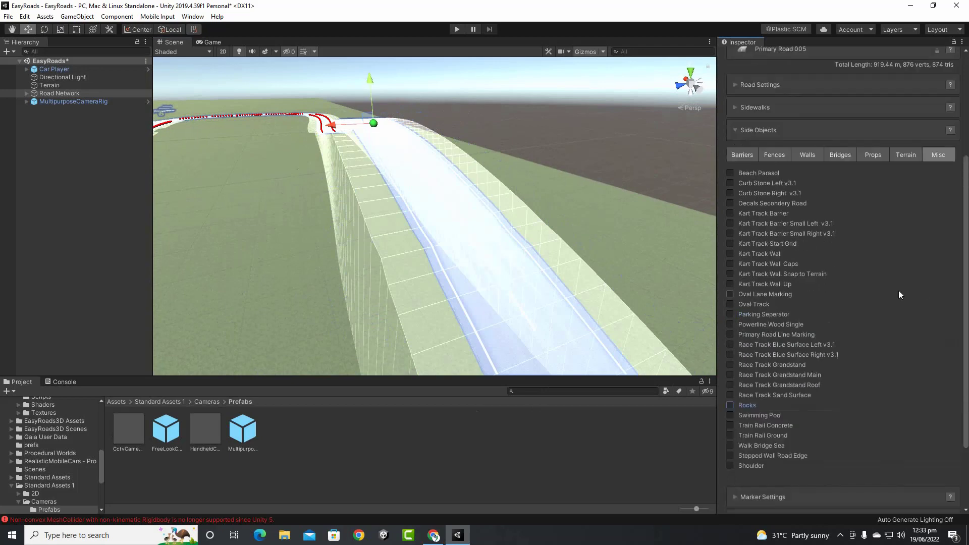
{"action": "scroll", "coordinate": [894, 301], "scroll_direction": "up", "scroll_amount": 5}
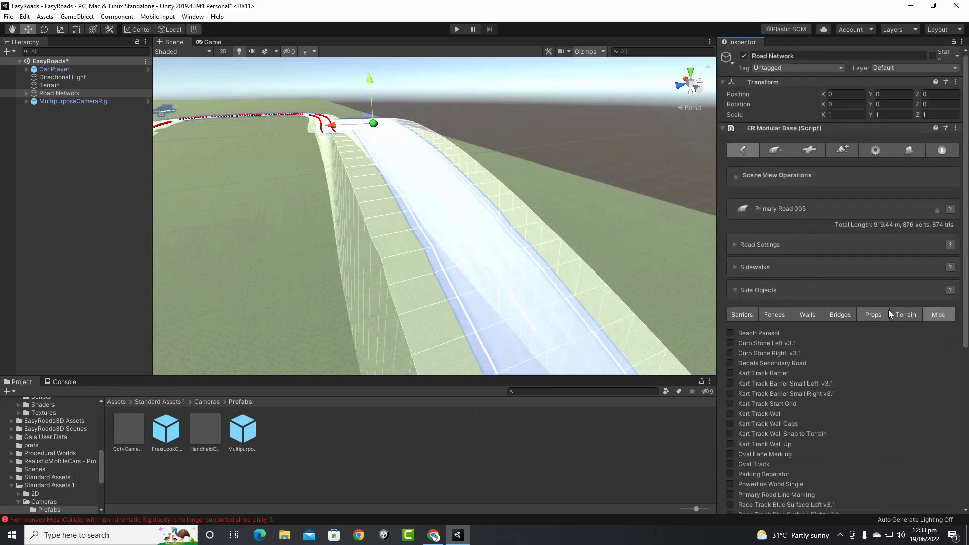
{"action": "left_click_drag", "start_coordinate": [433, 196], "coordinate": [443, 204], "text": "alt"}
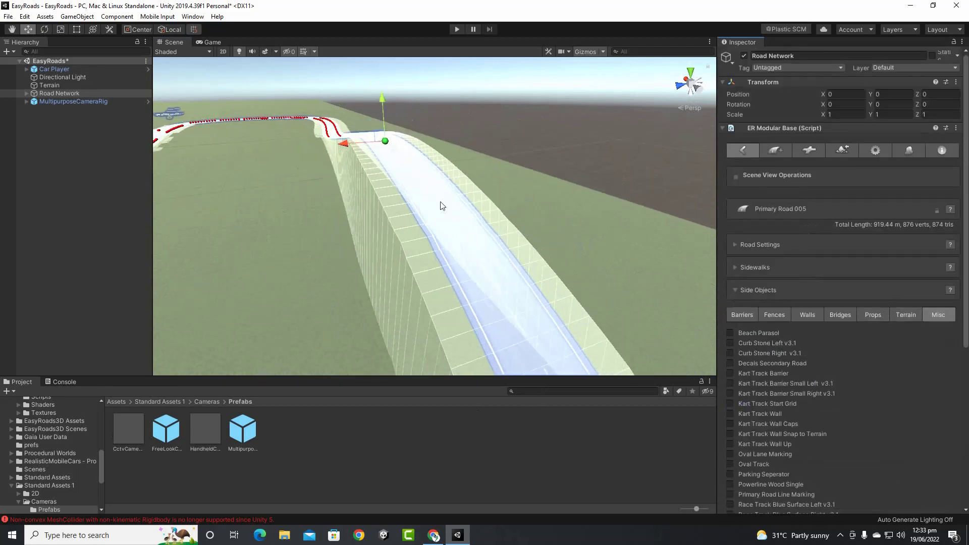
Enable Bridge Simple on the curved raised road, active on all markers by default
{"action": "left_click", "coordinate": [838, 315]}
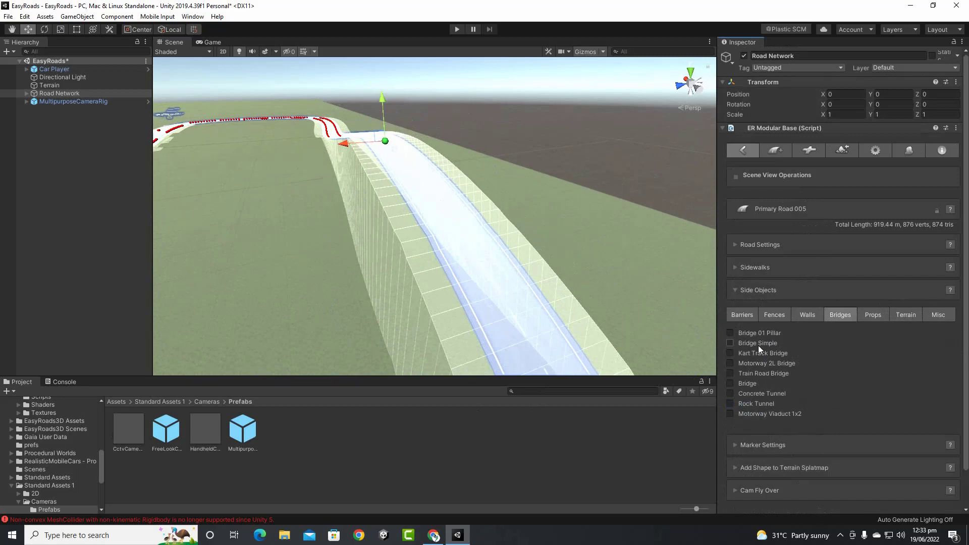
{"action": "left_click_drag", "start_coordinate": [649, 313], "coordinate": [433, 273], "text": "alt"}
{"action": "middle_click_drag", "start_coordinate": [502, 265], "coordinate": [490, 263]}
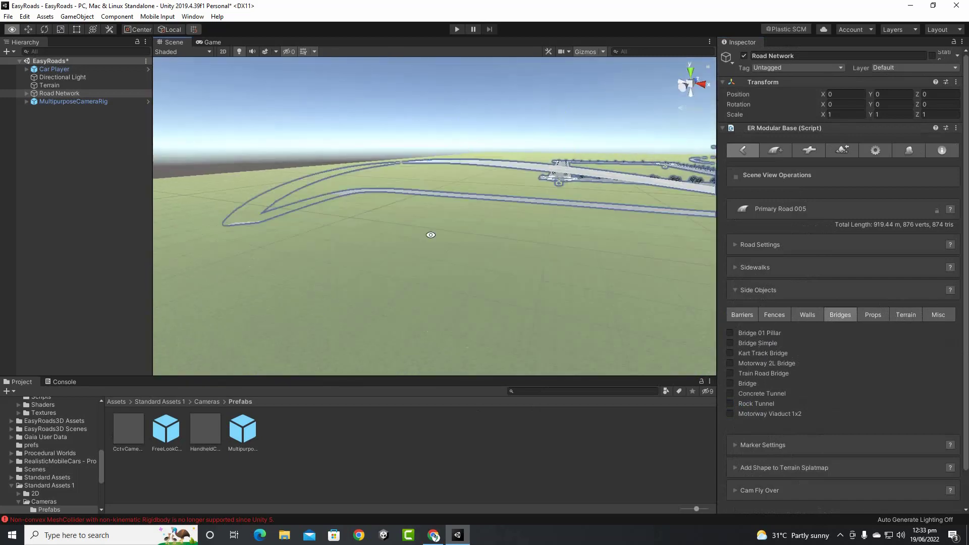
{"action": "left_click_drag", "start_coordinate": [430, 236], "coordinate": [522, 323], "text": "alt"}
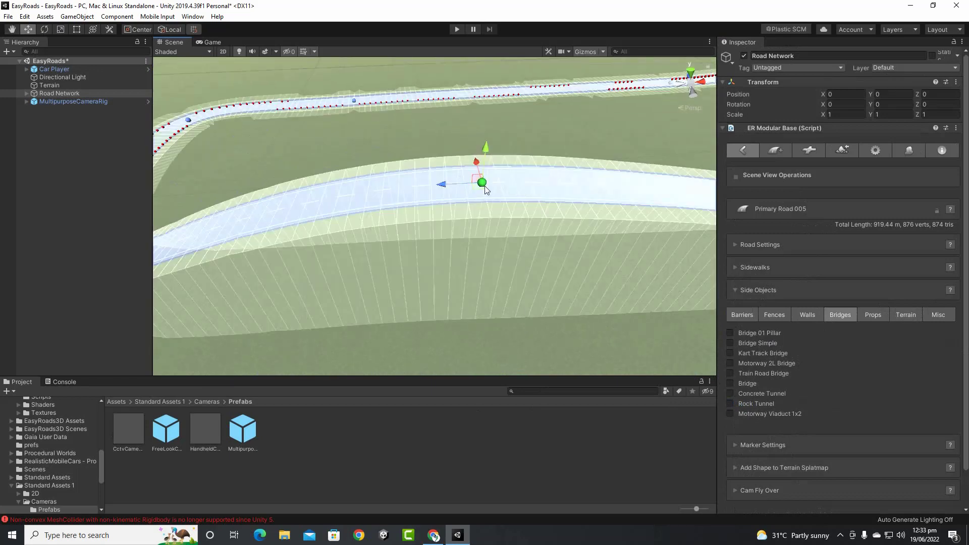
{"action": "left_click_drag", "start_coordinate": [481, 194], "coordinate": [551, 231], "text": "alt"}
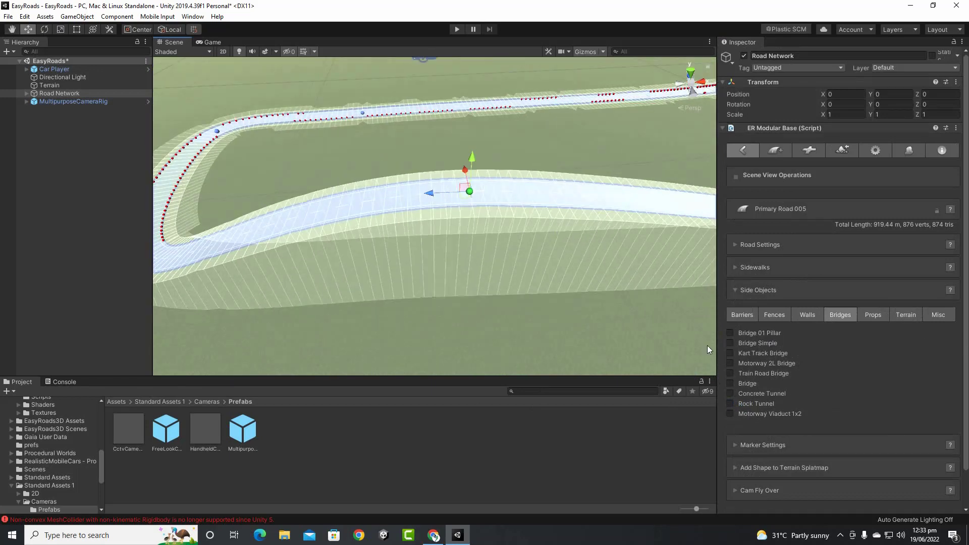
{"action": "left_click", "coordinate": [731, 343]}
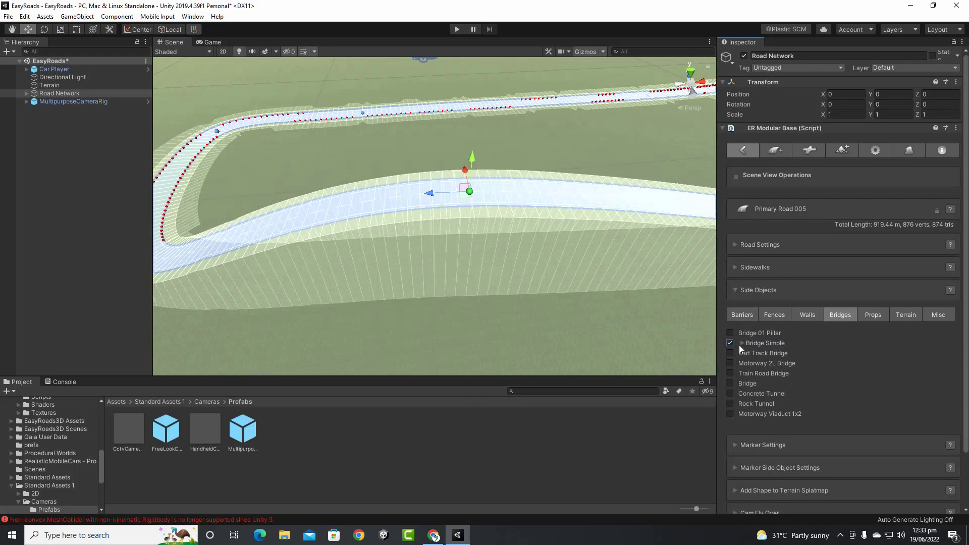
{"action": "left_click", "coordinate": [741, 343]}
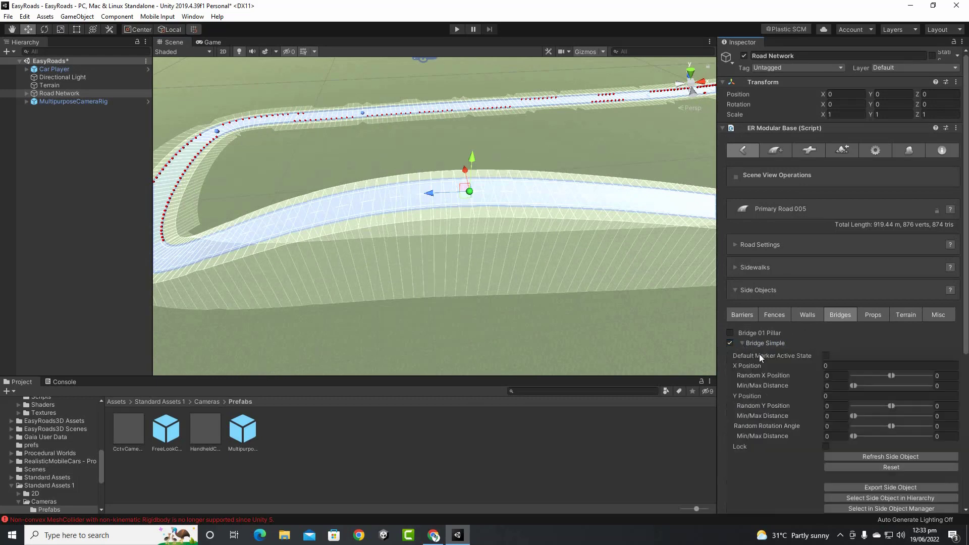
{"action": "left_click", "coordinate": [827, 355]}
Inspect the new bridge pillars along the raised road, then open the road network build settings
{"action": "scroll", "coordinate": [555, 261], "scroll_direction": "down", "scroll_amount": 4}
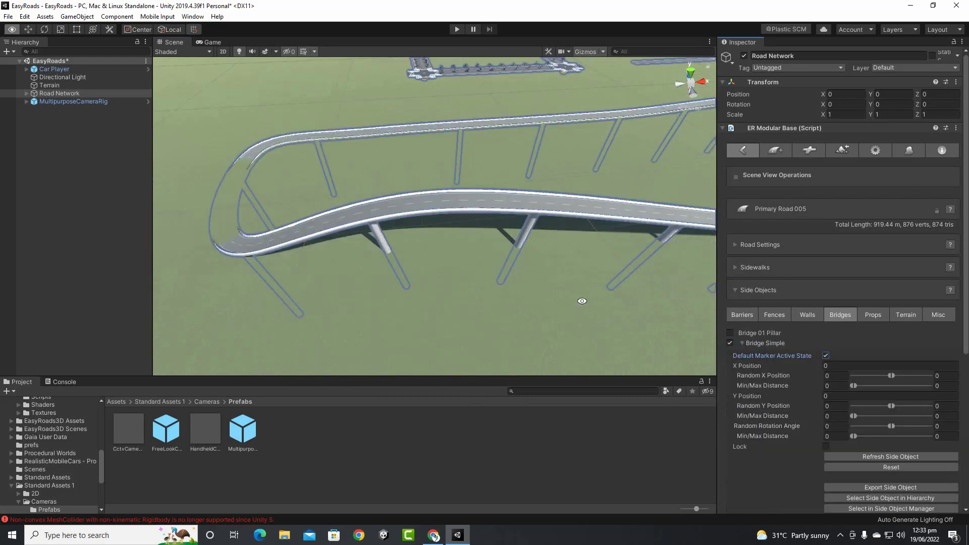
{"action": "left_click_drag", "start_coordinate": [582, 301], "coordinate": [617, 266], "text": "alt"}
{"action": "middle_click_drag", "start_coordinate": [617, 266], "coordinate": [197, 267]}
{"action": "middle_click_drag", "start_coordinate": [484, 280], "coordinate": [669, 277]}
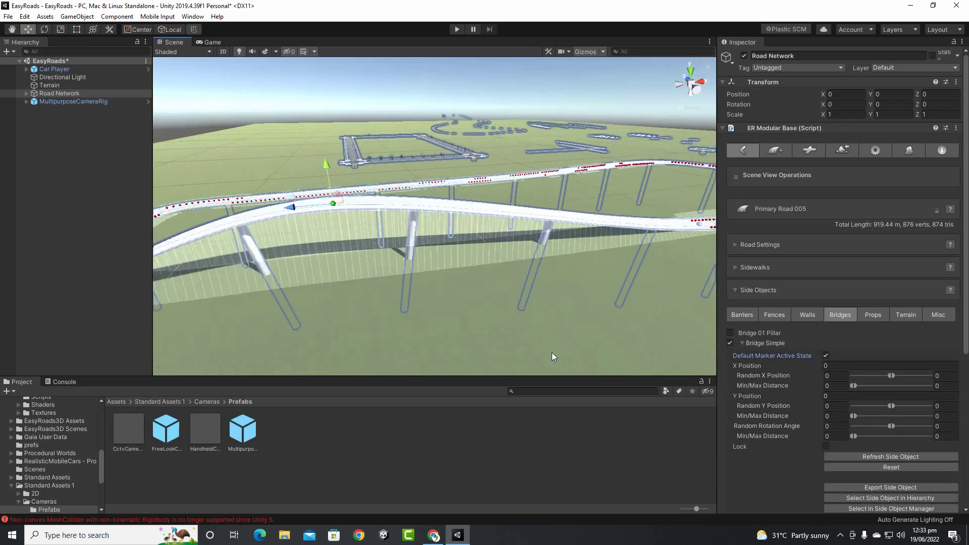
{"action": "left_click", "coordinate": [848, 150]}
Build the terrain around the bridged road, then return the network to Edit Mode and the road settings
{"action": "left_click", "coordinate": [847, 335]}
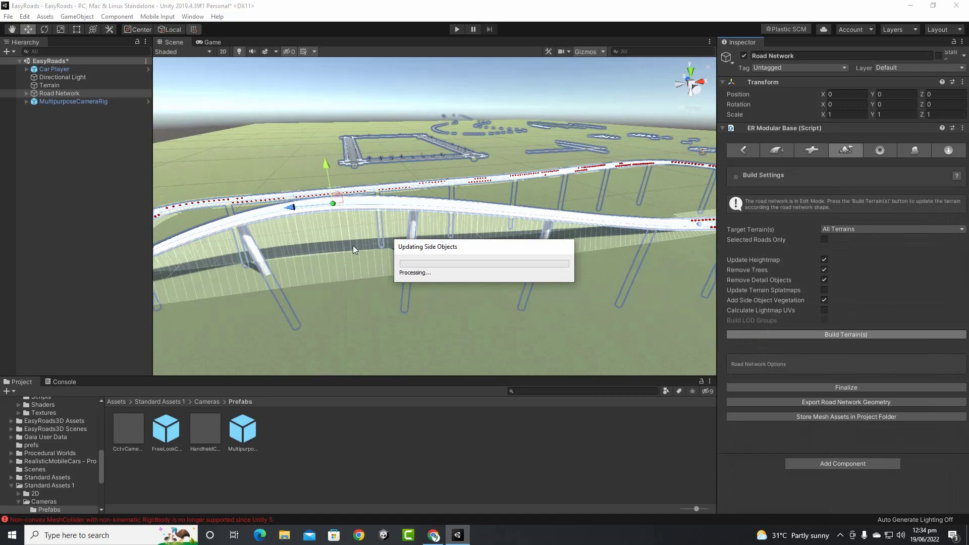
{"action": "left_click_drag", "start_coordinate": [353, 246], "coordinate": [433, 249], "text": "alt"}
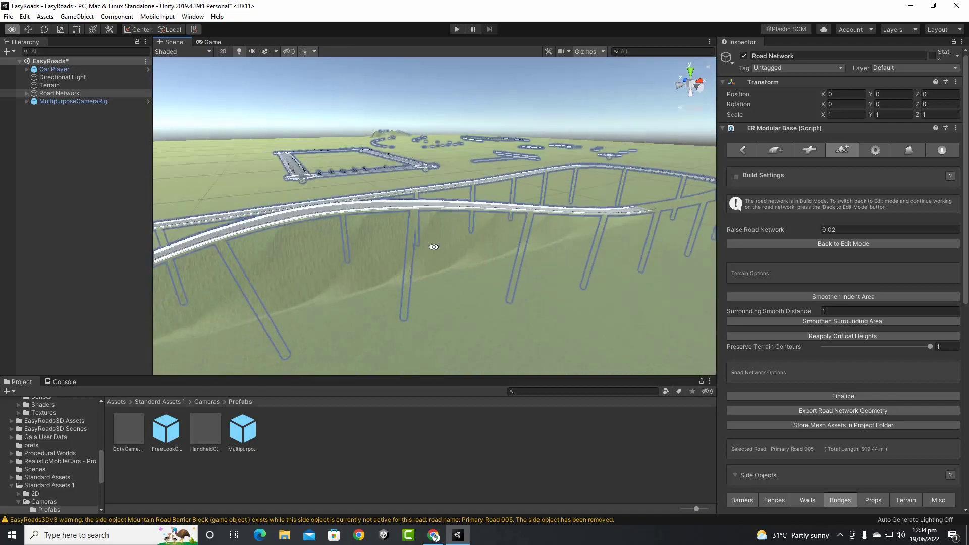
{"action": "left_click", "coordinate": [792, 244]}
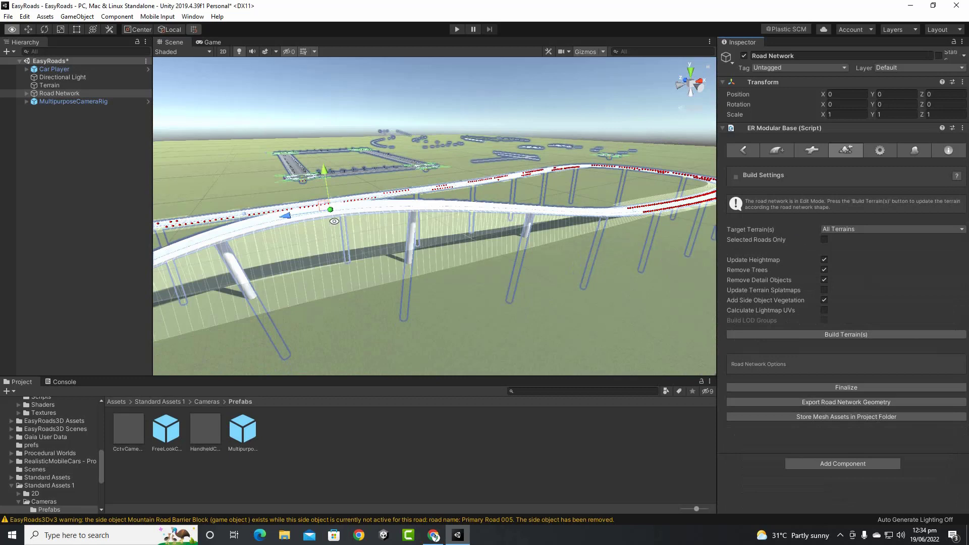
{"action": "left_click_drag", "start_coordinate": [375, 218], "coordinate": [336, 225], "text": "alt"}
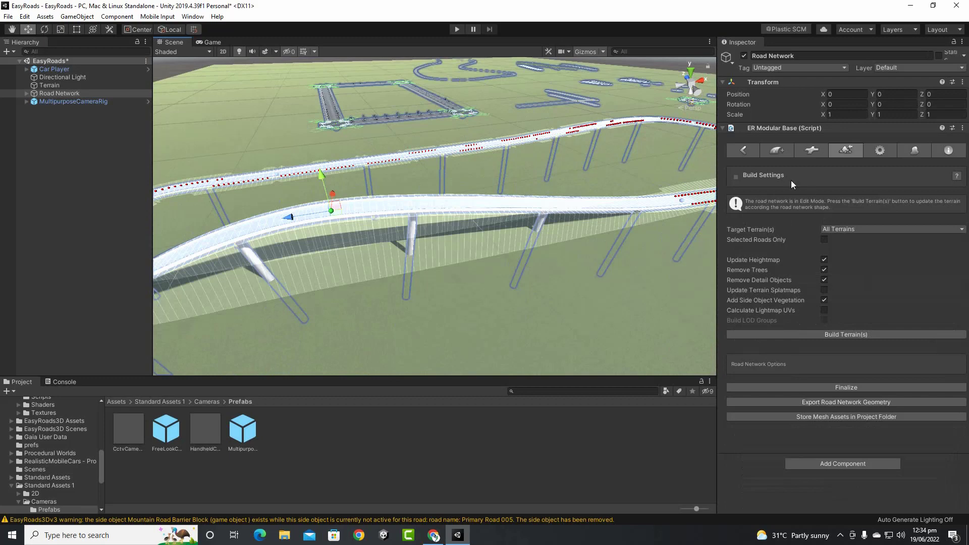
{"action": "left_click", "coordinate": [746, 150]}
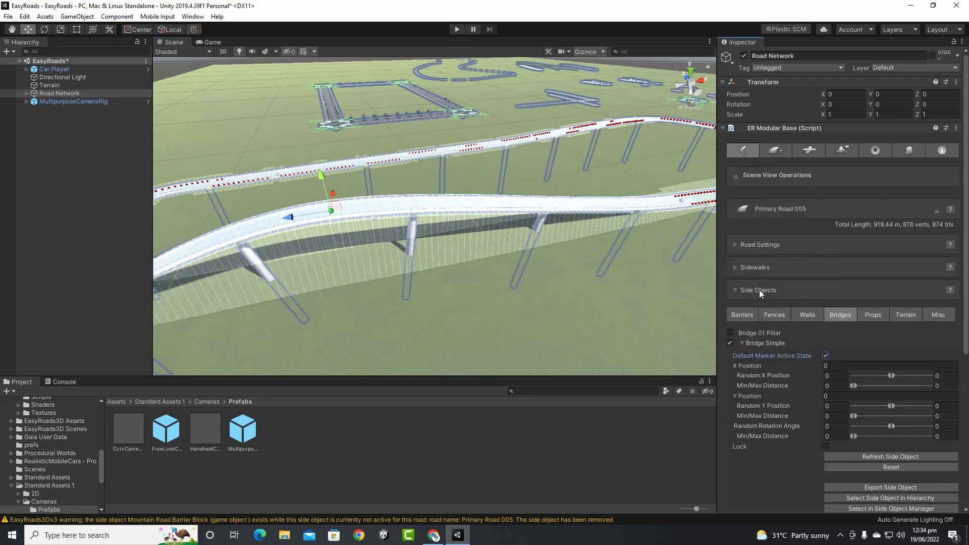
Collapse the side objects, expand the marker settings, and turn on No Terrain Deformation for this marker
{"action": "left_click", "coordinate": [737, 291]}
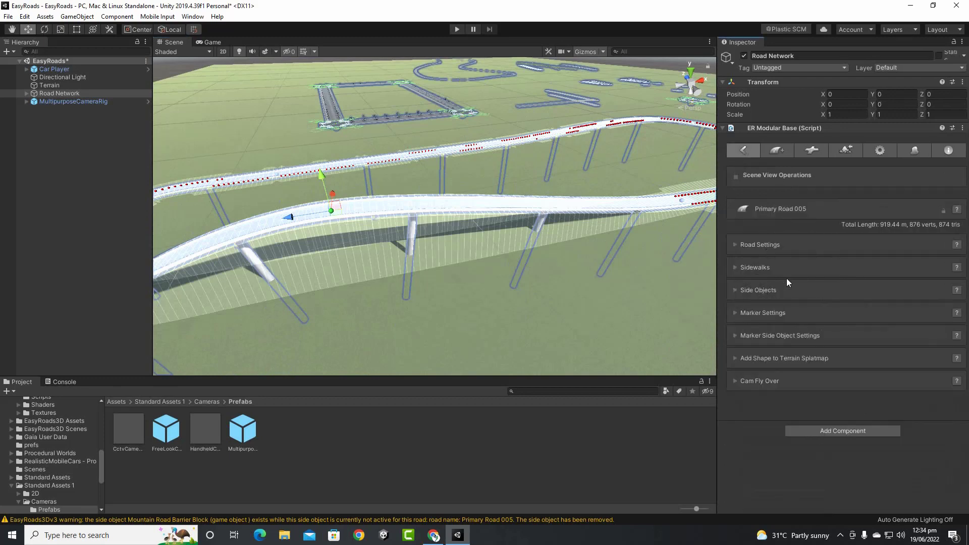
{"action": "left_click", "coordinate": [736, 313]}
{"action": "scroll", "coordinate": [801, 307], "scroll_direction": "down", "scroll_amount": 8}
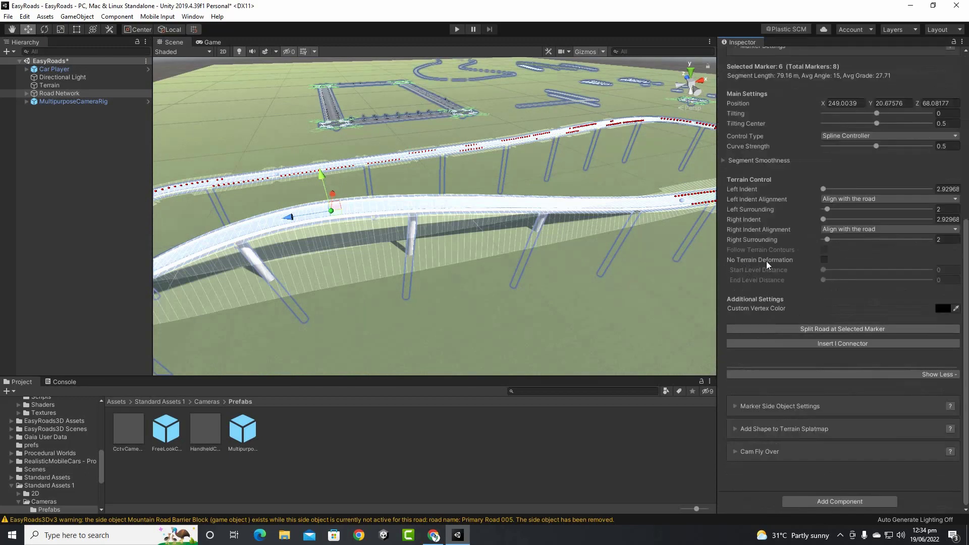
{"action": "left_click", "coordinate": [824, 260]}
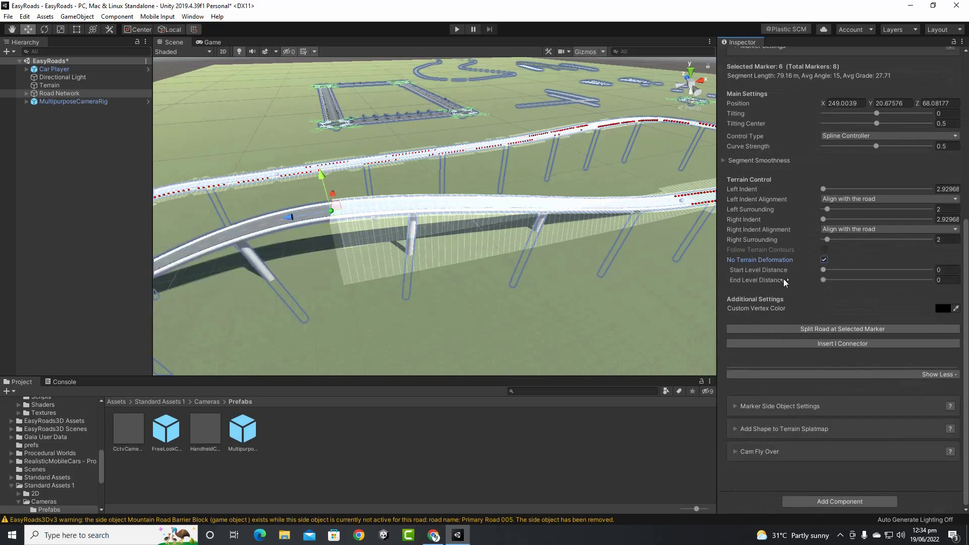
Raise marker 7 to about 19.4 and marker 5 above ground, with No Terrain Deformation on marker 5
{"action": "middle_click_drag", "start_coordinate": [339, 233], "coordinate": [402, 199]}
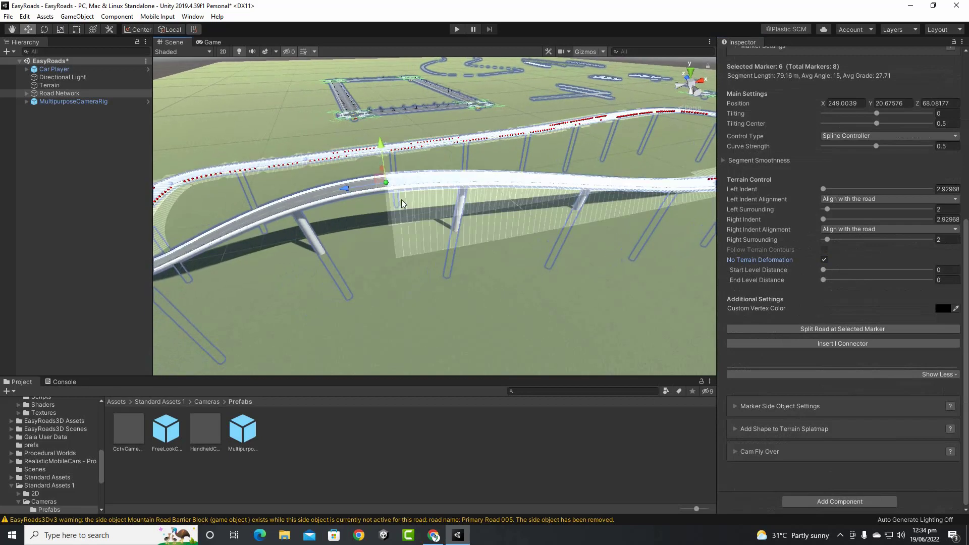
{"action": "middle_click_drag", "start_coordinate": [293, 263], "coordinate": [341, 199]}
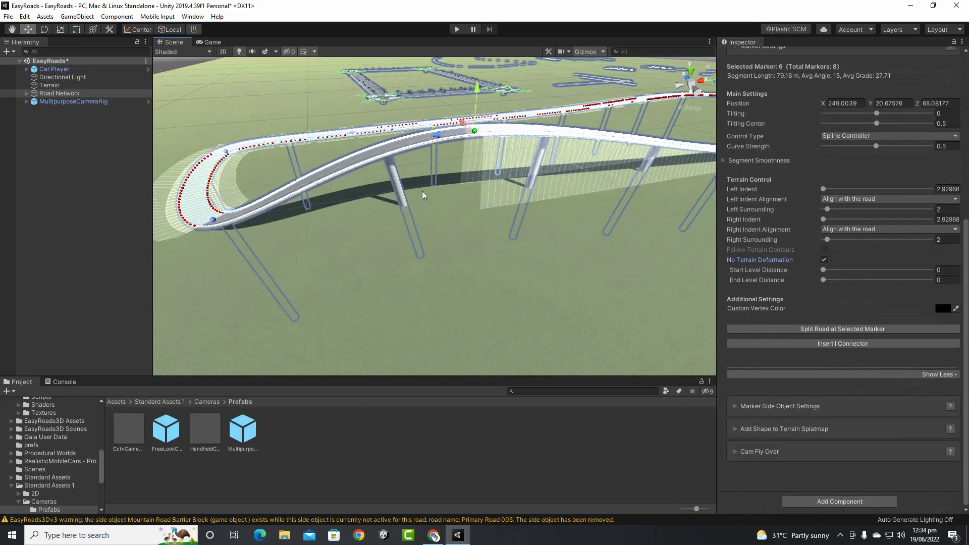
{"action": "left_click", "coordinate": [212, 220]}
{"action": "left_click_drag", "start_coordinate": [194, 186], "coordinate": [204, 147]}
{"action": "left_click", "coordinate": [213, 220]}
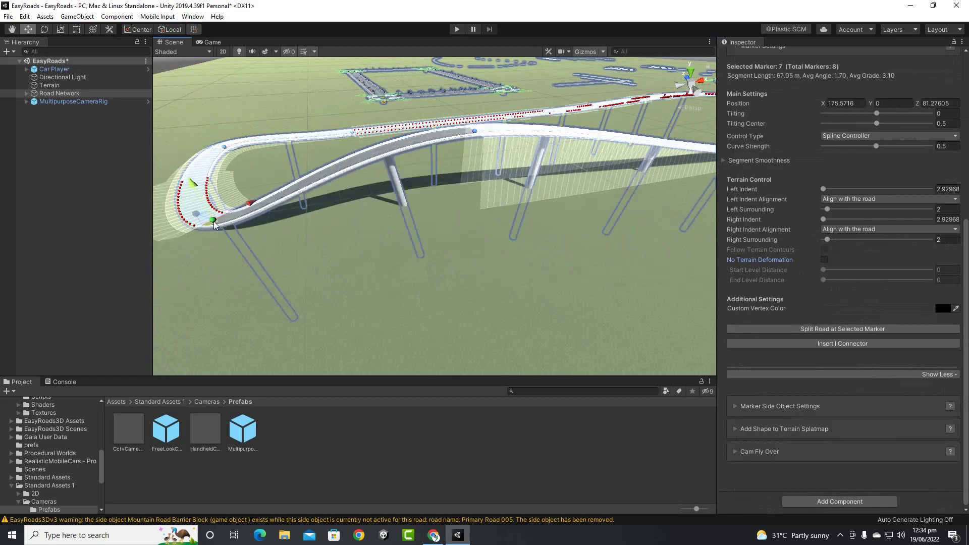
{"action": "mouse_move", "coordinate": [196, 198]}
{"action": "left_mouse_down"}
{"action": "mouse_move", "coordinate": [190, 167]}
{"action": "mouse_move", "coordinate": [220, 96]}
{"action": "left_mouse_up"}
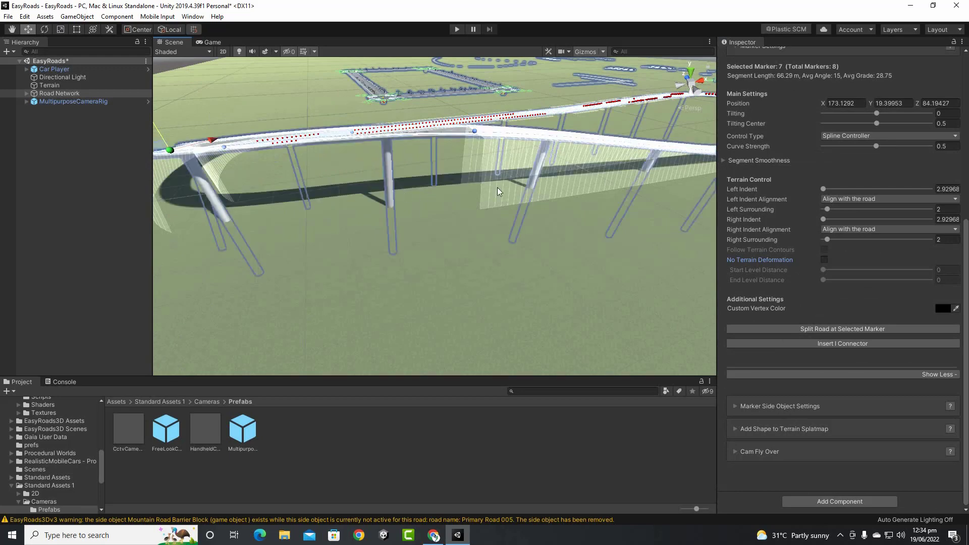
{"action": "mouse_move", "coordinate": [497, 192]}
{"action": "middle_mouse_down"}
{"action": "mouse_move", "coordinate": [398, 200]}
{"action": "mouse_move", "coordinate": [257, 244]}
{"action": "middle_mouse_up"}
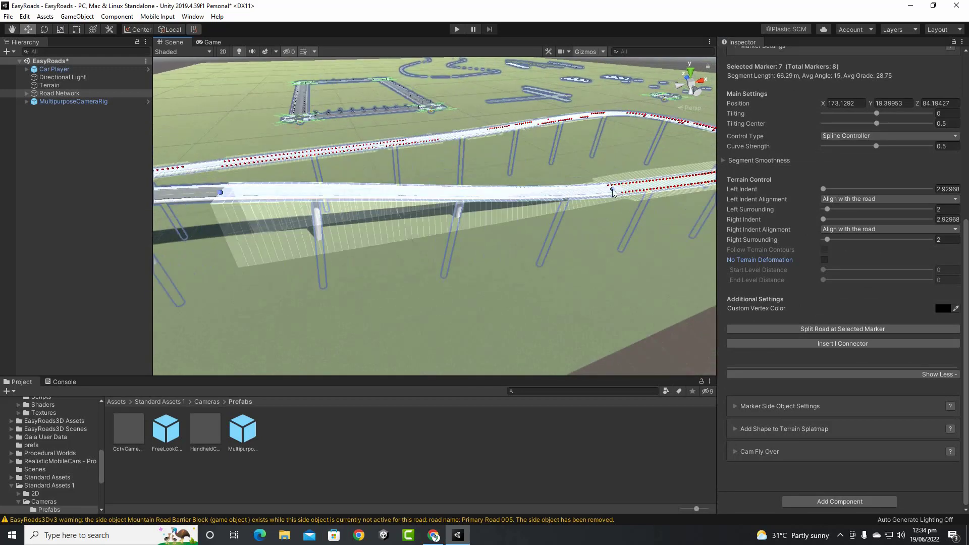
{"action": "mouse_move", "coordinate": [613, 191]}
{"action": "left_mouse_down"}
{"action": "mouse_move", "coordinate": [632, 150]}
{"action": "mouse_move", "coordinate": [634, 101]}
{"action": "left_mouse_up"}
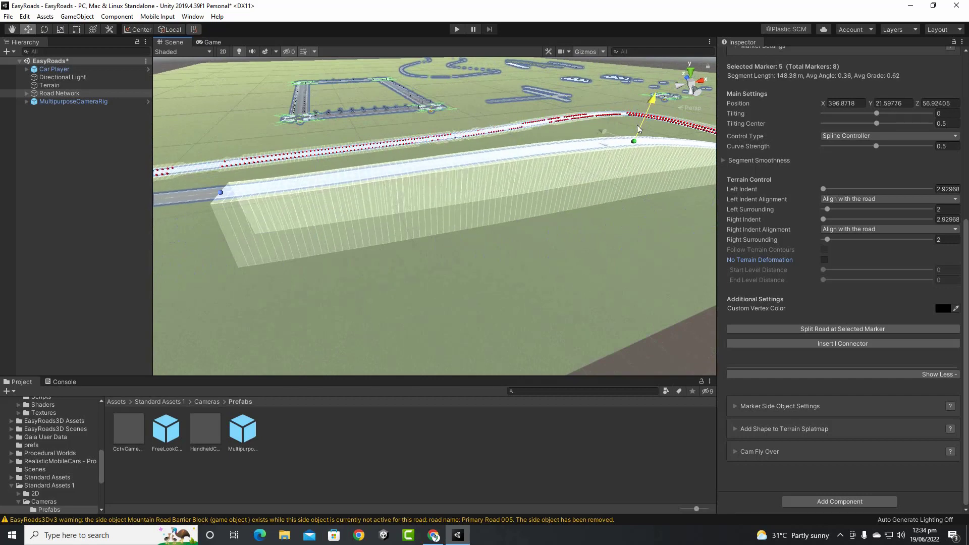
{"action": "left_click", "coordinate": [825, 260]}
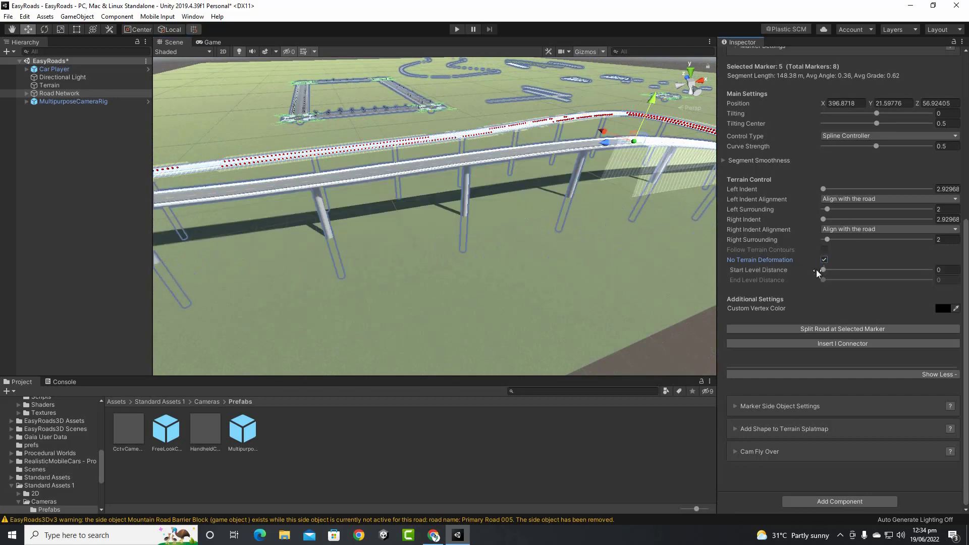
Turn on No Terrain Deformation for the marker at the road's left end
{"action": "scroll", "coordinate": [511, 217], "scroll_direction": "down", "scroll_amount": 6}
{"action": "middle_click_drag", "start_coordinate": [299, 253], "coordinate": [435, 234]}
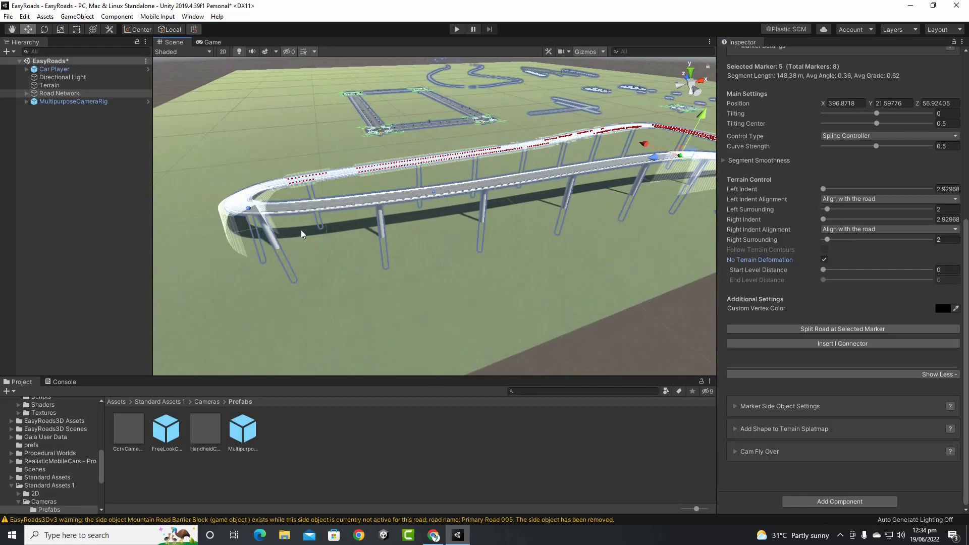
{"action": "left_click", "coordinate": [249, 208]}
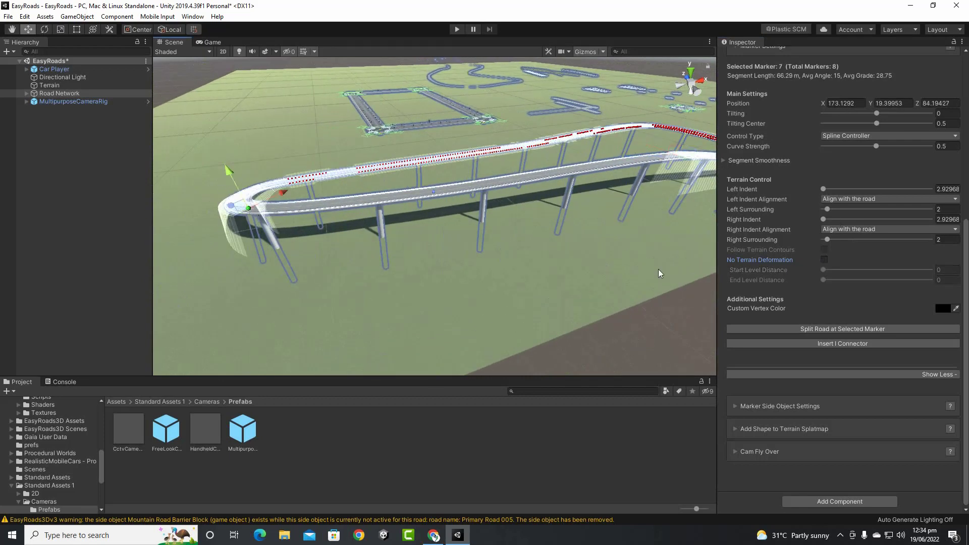
{"action": "left_click", "coordinate": [825, 259]}
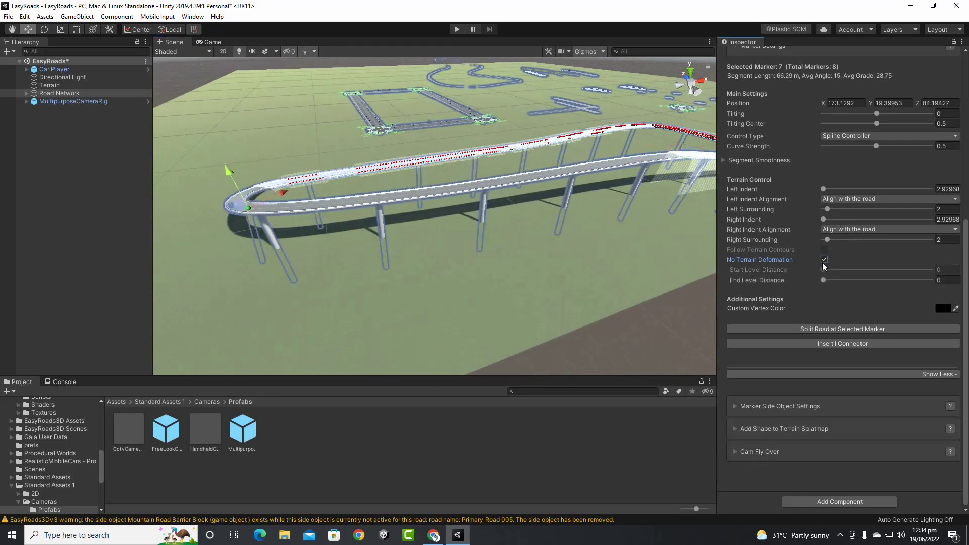
{"action": "left_click", "coordinate": [824, 259]}
{"action": "left_click", "coordinate": [825, 260]}
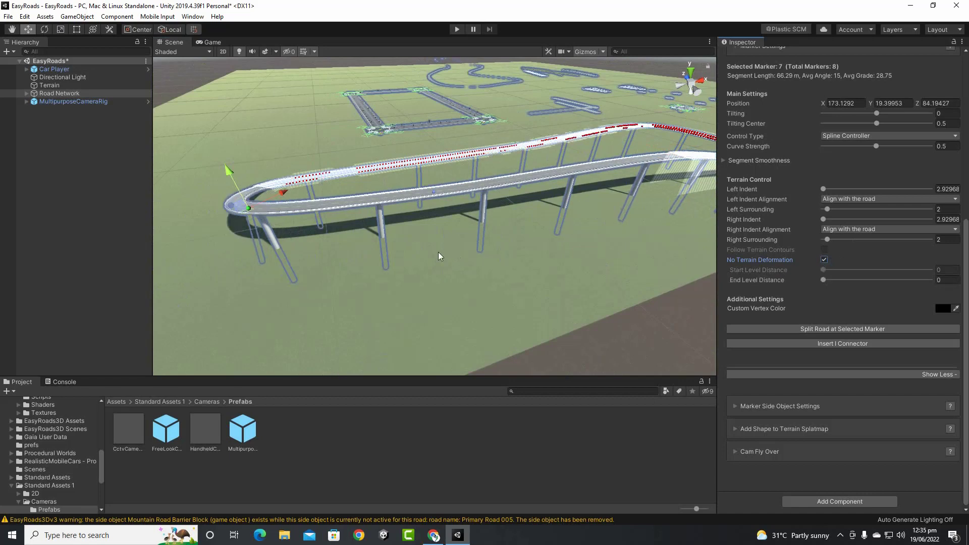
Show the terrain Build Settings tab of ER Modular Base
{"action": "left_click_drag", "start_coordinate": [439, 257], "coordinate": [495, 289], "text": "alt"}
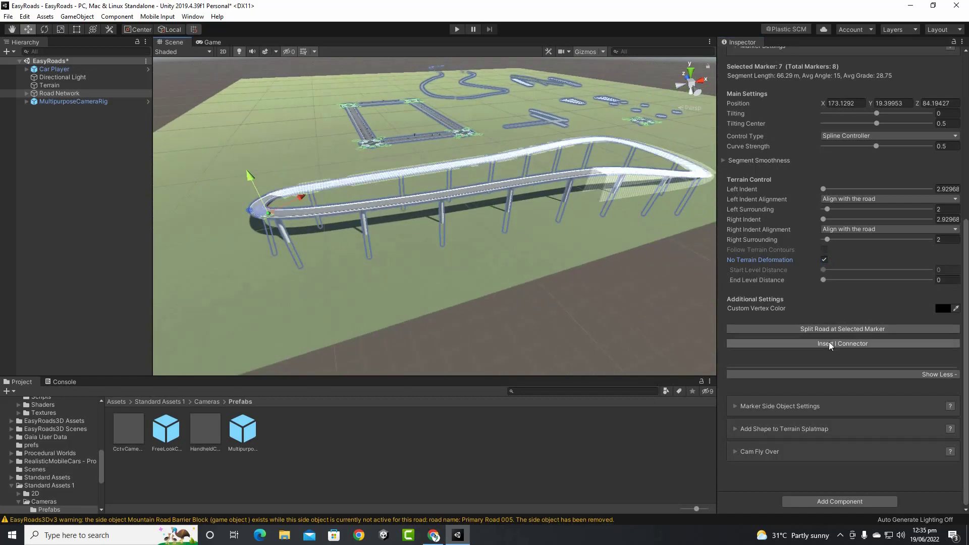
{"action": "scroll", "coordinate": [841, 314], "scroll_direction": "up", "scroll_amount": 5}
{"action": "left_click", "coordinate": [842, 150]}
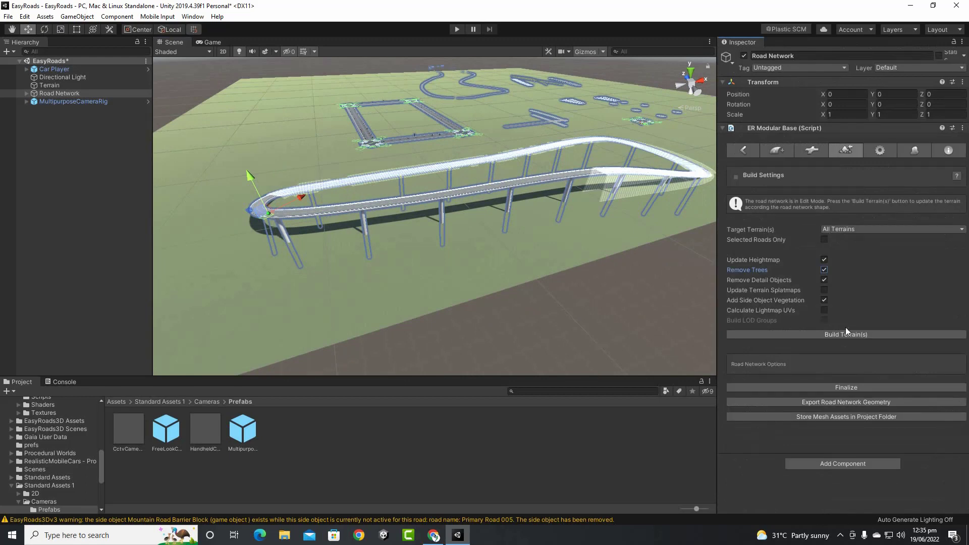
Run Build Terrain(s), orbit around the viaduct and embankment to inspect it, then go back to Edit Mode
{"action": "left_click", "coordinate": [847, 334]}
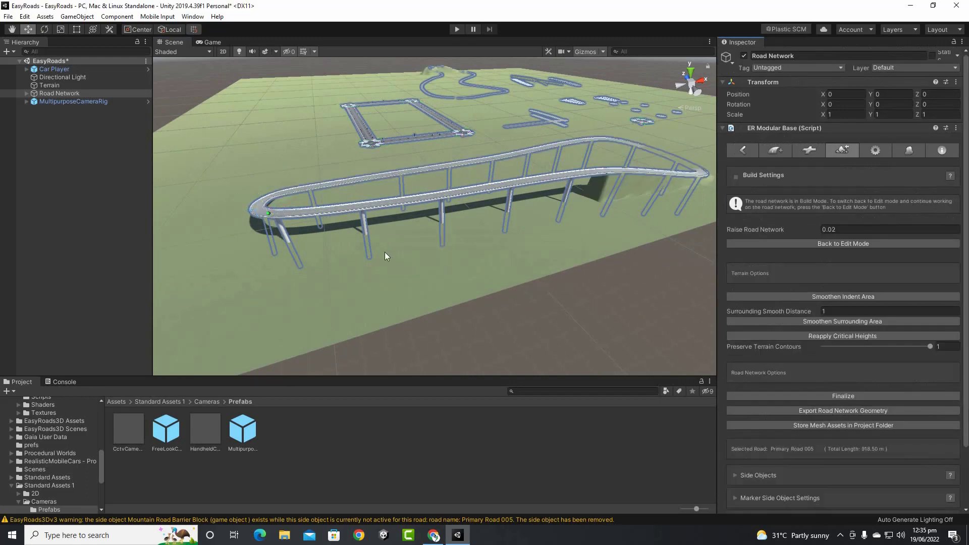
{"action": "scroll", "coordinate": [385, 253], "scroll_direction": "up", "scroll_amount": 2}
{"action": "left_click_drag", "start_coordinate": [473, 253], "coordinate": [693, 182], "text": "alt"}
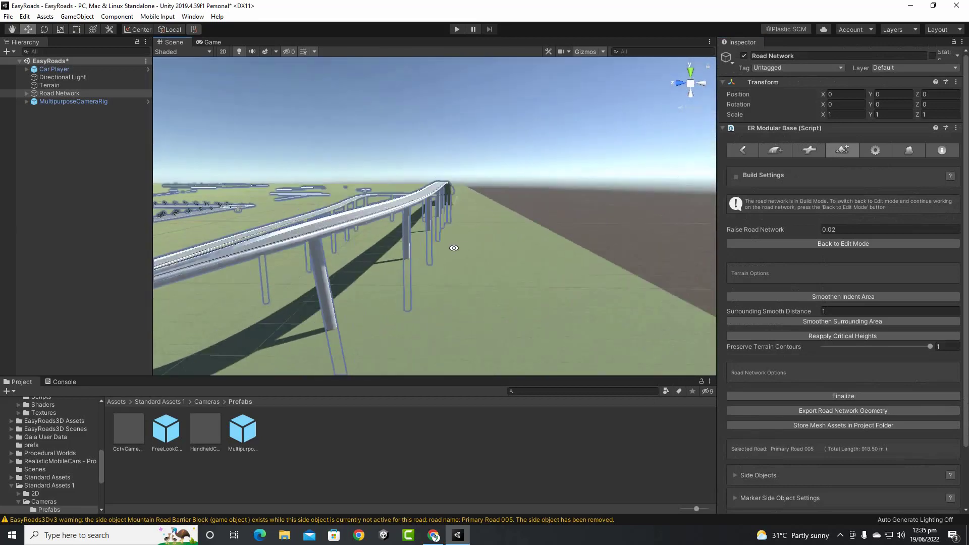
{"action": "scroll", "coordinate": [419, 275], "scroll_direction": "down", "scroll_amount": 3}
{"action": "middle_click_drag", "start_coordinate": [386, 302], "coordinate": [548, 250]}
{"action": "left_click_drag", "start_coordinate": [374, 225], "coordinate": [626, 271], "text": "alt"}
{"action": "middle_click_drag", "start_coordinate": [623, 269], "coordinate": [498, 277]}
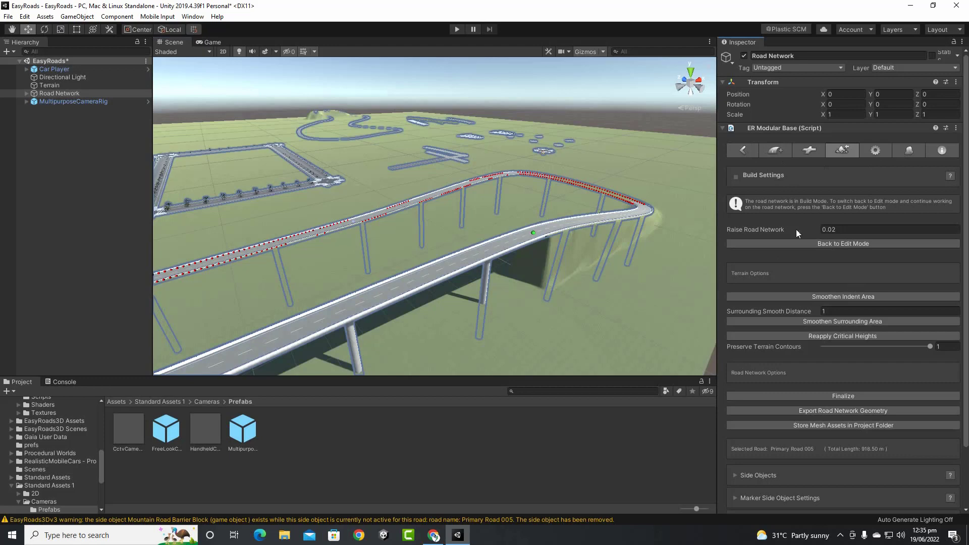
{"action": "left_click", "coordinate": [808, 243]}
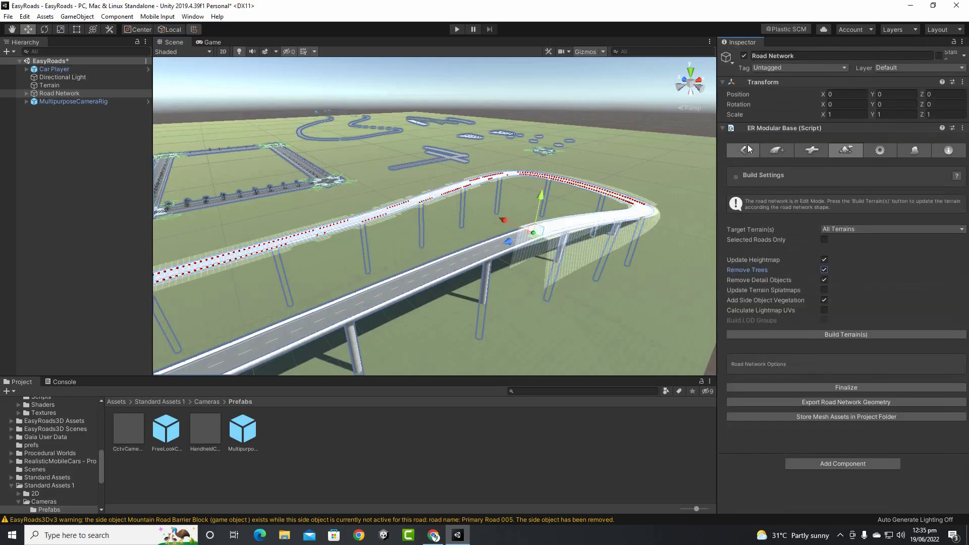
Expand the road's Bridges side objects and disable the Bridge Simple pillars
{"action": "left_click", "coordinate": [747, 150]}
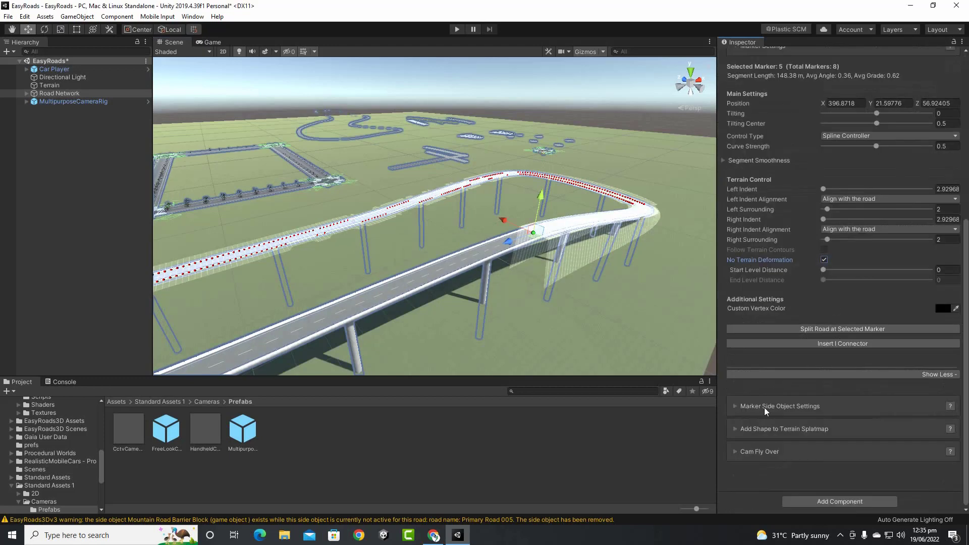
{"action": "scroll", "coordinate": [773, 328], "scroll_direction": "up", "scroll_amount": 6}
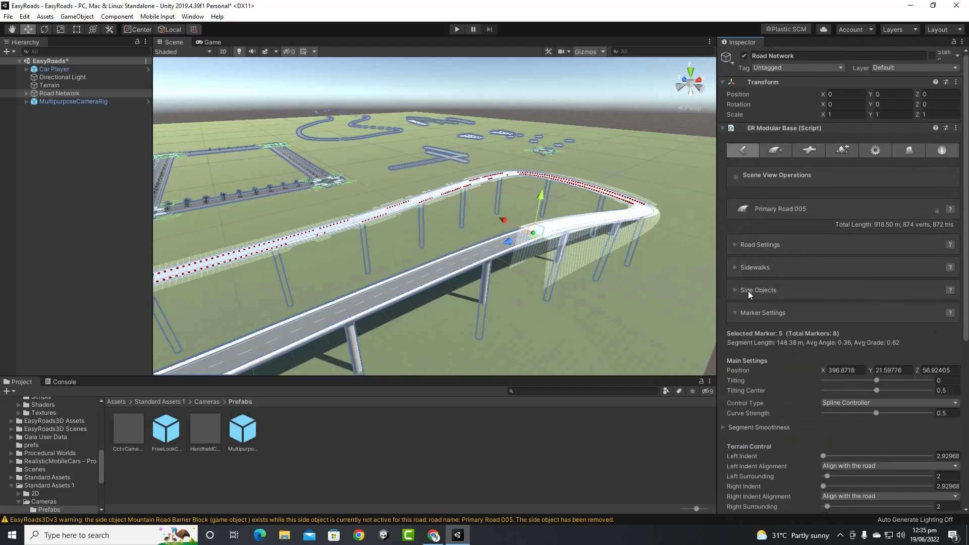
{"action": "left_click", "coordinate": [737, 290]}
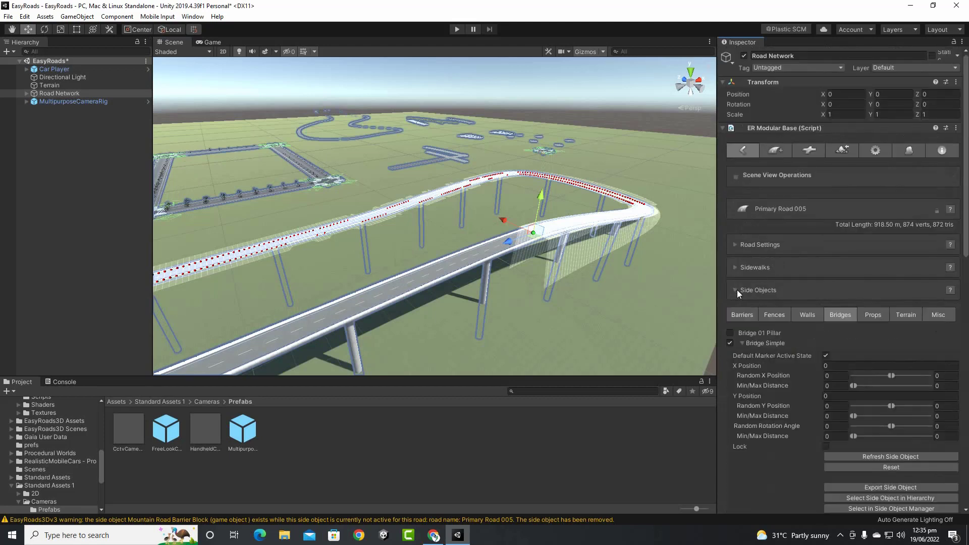
{"action": "scroll", "coordinate": [838, 313], "scroll_direction": "down", "scroll_amount": 5}
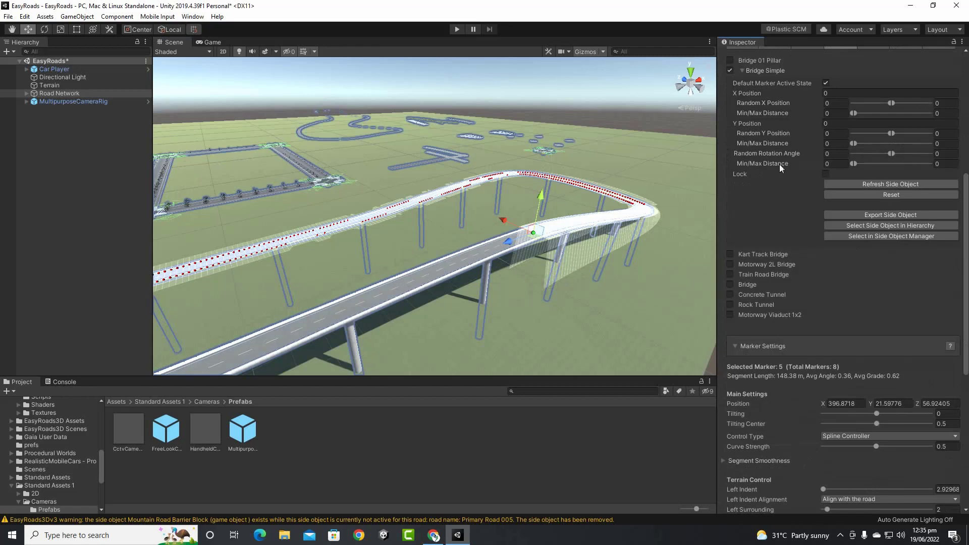
{"action": "left_click", "coordinate": [730, 71]}
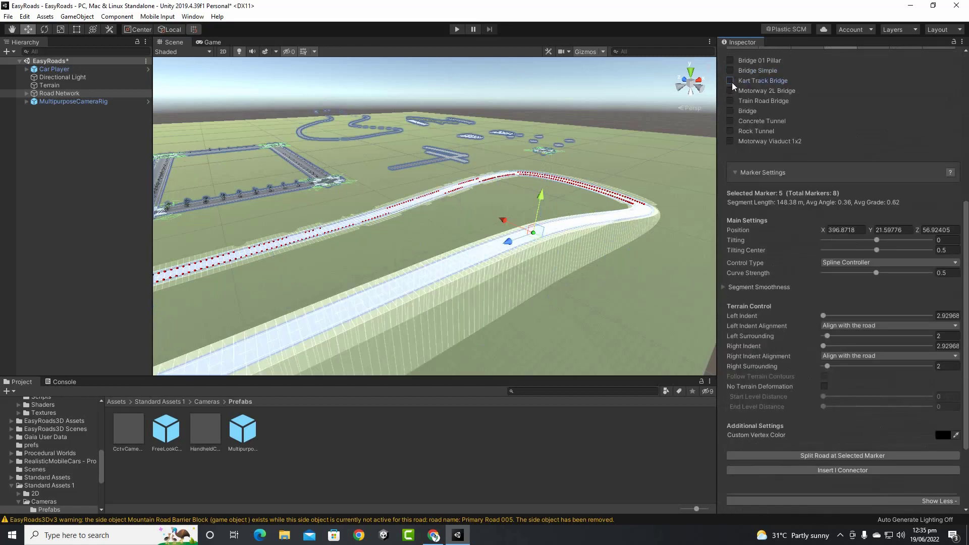
Enable Kart Track Bridge, active on markers by default, preview it, then disable it again
{"action": "left_click", "coordinate": [732, 82]}
{"action": "left_click", "coordinate": [742, 80]}
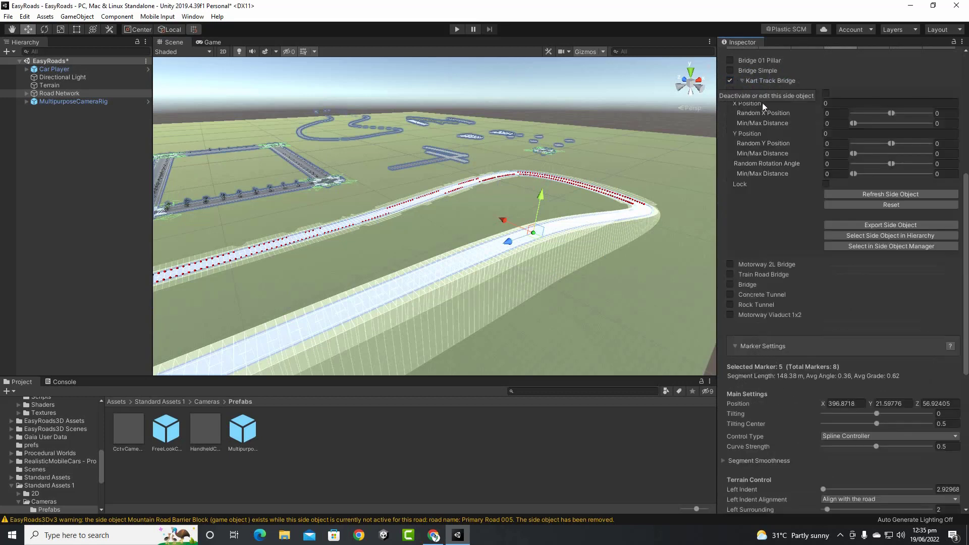
{"action": "left_click", "coordinate": [826, 93]}
{"action": "mouse_move", "coordinate": [494, 305]}
{"action": "left_mouse_down", "text": "alt"}
{"action": "mouse_move", "coordinate": [471, 266]}
{"action": "mouse_move", "coordinate": [541, 268]}
{"action": "left_mouse_up", "text": "alt"}
{"action": "scroll", "coordinate": [462, 266], "scroll_direction": "up", "scroll_amount": 6}
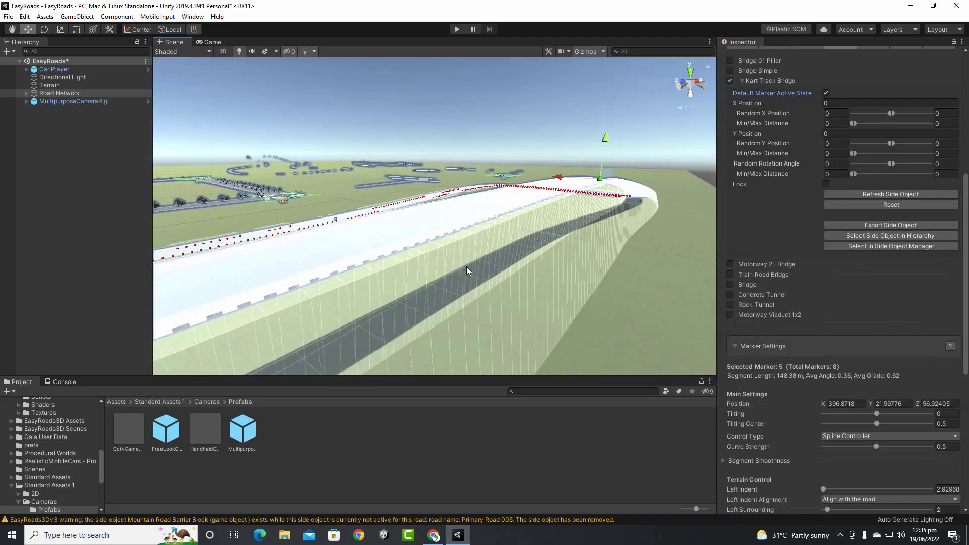
{"action": "left_click_drag", "start_coordinate": [470, 268], "coordinate": [551, 268], "text": "alt"}
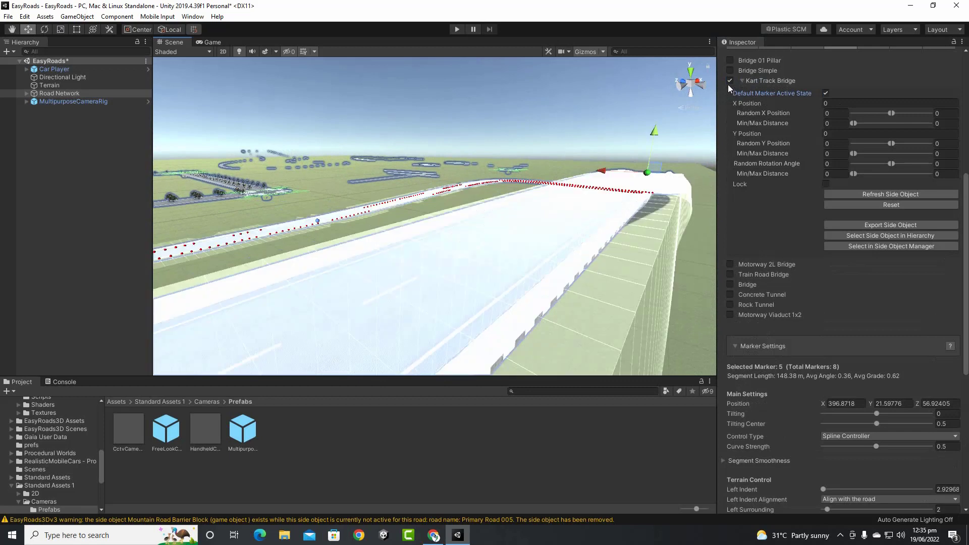
{"action": "left_click", "coordinate": [729, 81]}
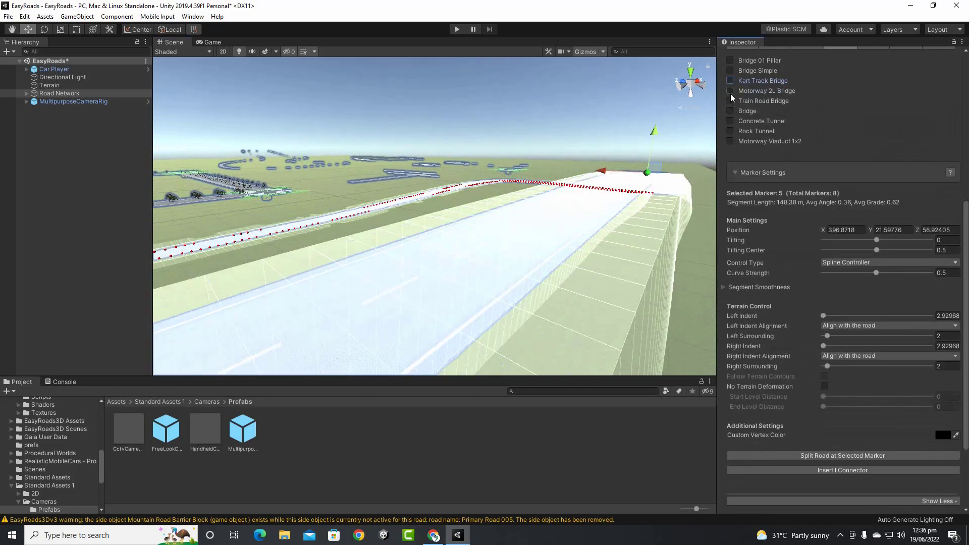
{"action": "left_click", "coordinate": [730, 91]}
{"action": "left_click", "coordinate": [742, 91]}
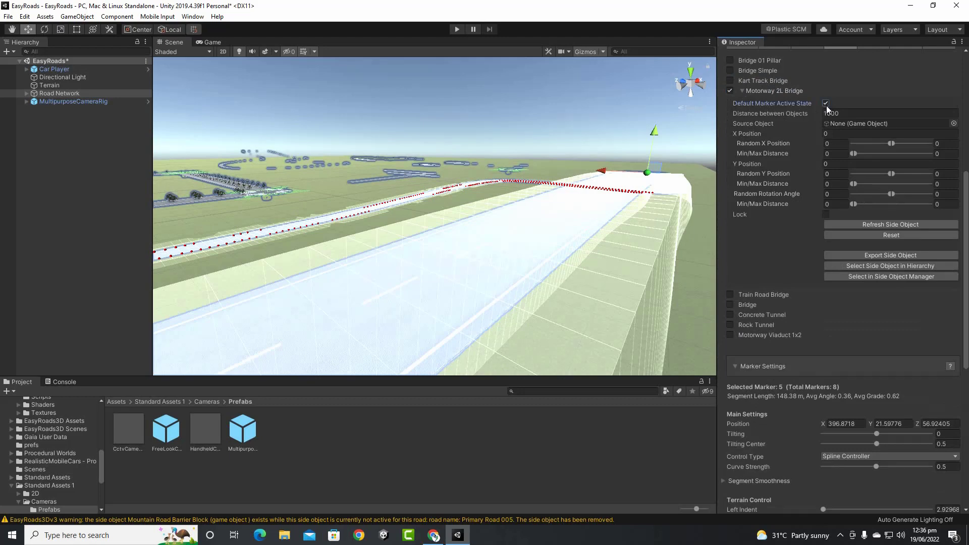
{"action": "scroll", "coordinate": [560, 254], "scroll_direction": "down", "scroll_amount": 3}
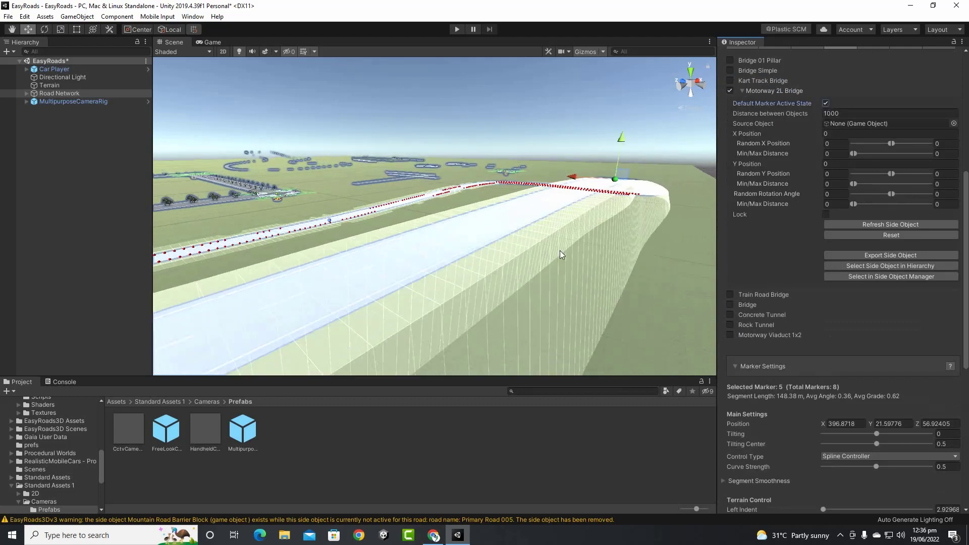
{"action": "mouse_move", "coordinate": [560, 255]}
{"action": "left_mouse_down", "text": "alt"}
{"action": "mouse_move", "coordinate": [522, 240]}
{"action": "mouse_move", "coordinate": [508, 268]}
{"action": "mouse_move", "coordinate": [607, 217]}
{"action": "mouse_move", "coordinate": [567, 239]}
{"action": "mouse_move", "coordinate": [543, 268]}
{"action": "mouse_move", "coordinate": [370, 290]}
{"action": "mouse_move", "coordinate": [502, 281]}
{"action": "left_mouse_up", "text": "alt"}
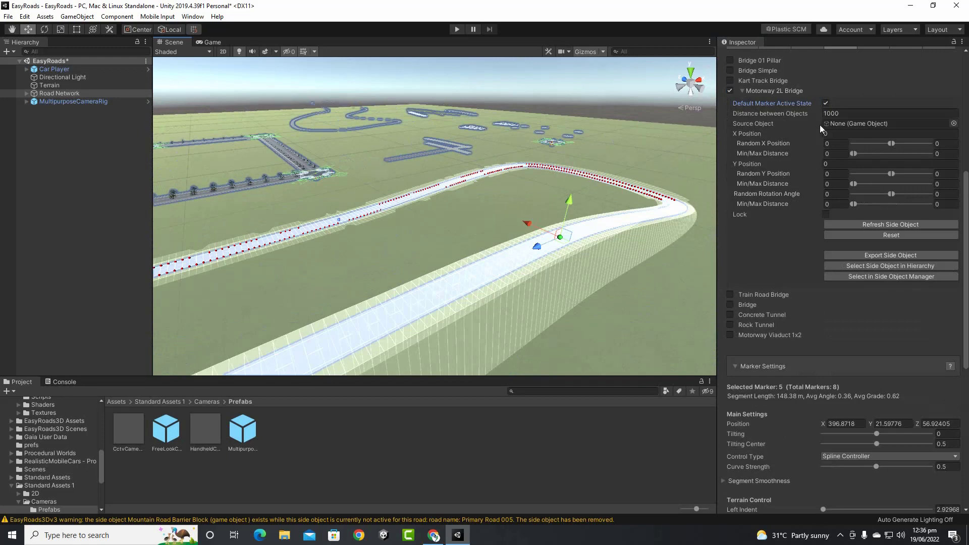
{"action": "left_click", "coordinate": [826, 103]}
{"action": "left_click", "coordinate": [730, 91]}
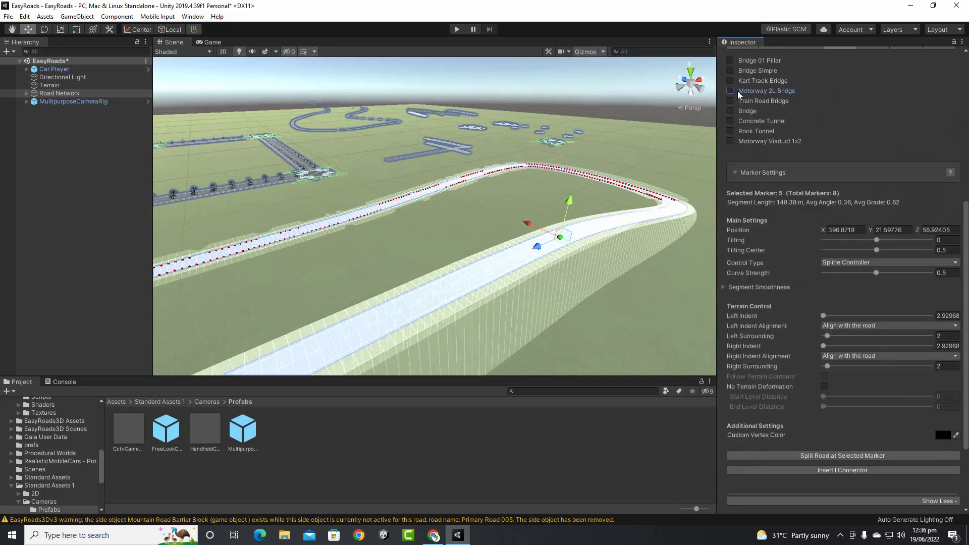
{"action": "left_click", "coordinate": [731, 123]}
{"action": "left_click", "coordinate": [742, 121]}
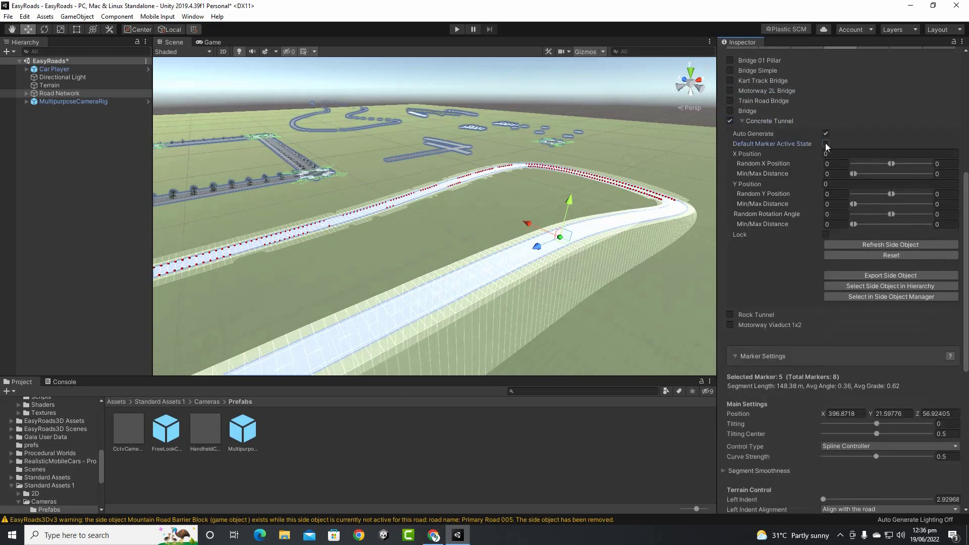
{"action": "left_click_drag", "start_coordinate": [493, 285], "coordinate": [568, 233], "text": "alt"}
{"action": "scroll", "coordinate": [568, 233], "scroll_direction": "down", "scroll_amount": 5}
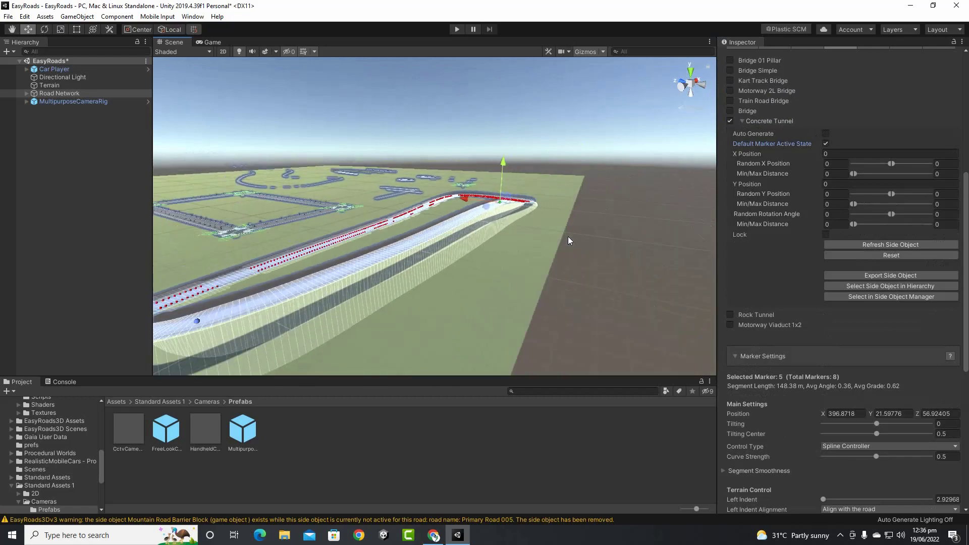
{"action": "middle_click_drag", "start_coordinate": [569, 234], "coordinate": [312, 397]}
{"action": "scroll", "coordinate": [492, 263], "scroll_direction": "up", "scroll_amount": 5}
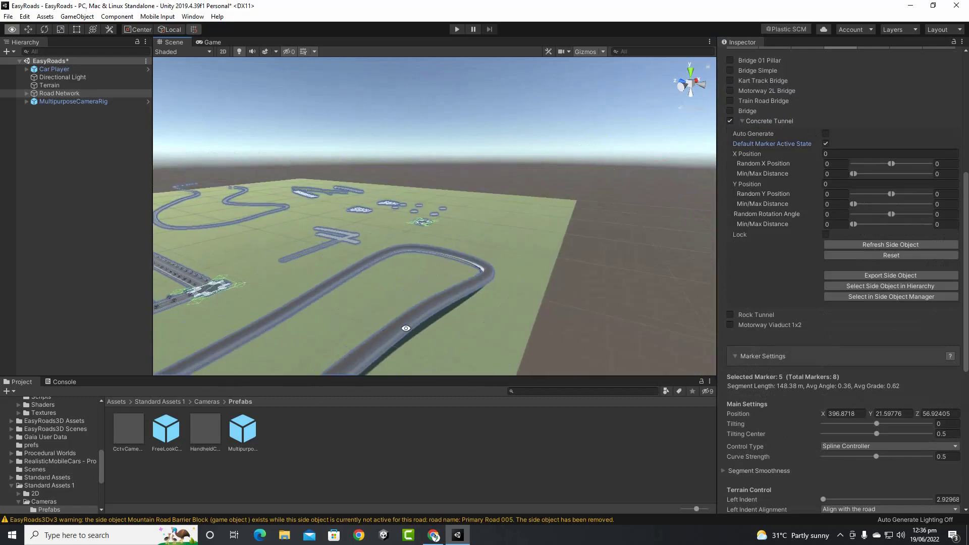
{"action": "left_click_drag", "start_coordinate": [481, 320], "coordinate": [552, 279], "text": "alt"}
{"action": "scroll", "coordinate": [552, 280], "scroll_direction": "down", "scroll_amount": 4}
{"action": "middle_click_drag", "start_coordinate": [495, 317], "coordinate": [535, 297]}
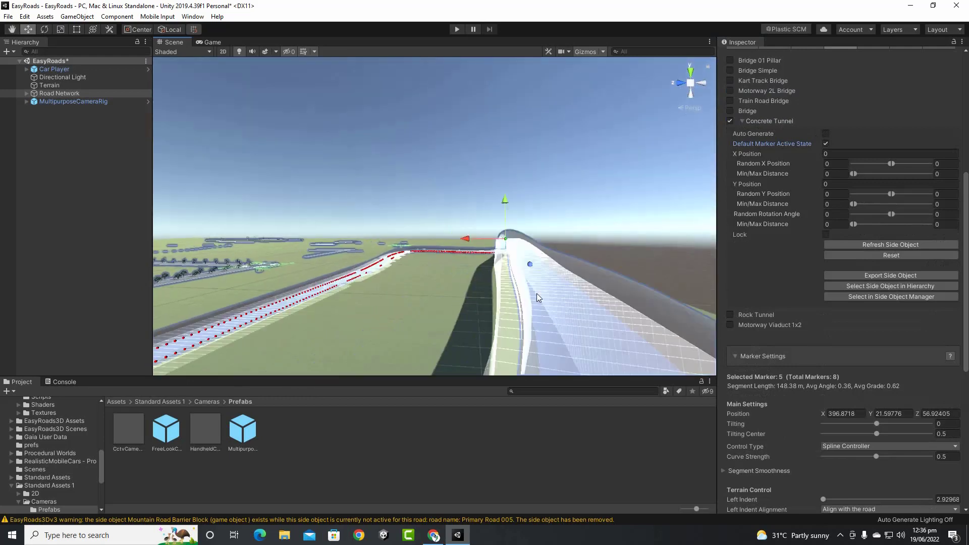
{"action": "scroll", "coordinate": [536, 297], "scroll_direction": "down", "scroll_amount": 4}
{"action": "mouse_move", "coordinate": [483, 320]}
{"action": "left_mouse_down", "text": "alt"}
{"action": "mouse_move", "coordinate": [504, 310]}
{"action": "mouse_move", "coordinate": [444, 336]}
{"action": "mouse_move", "coordinate": [404, 331]}
{"action": "left_mouse_up", "text": "alt"}
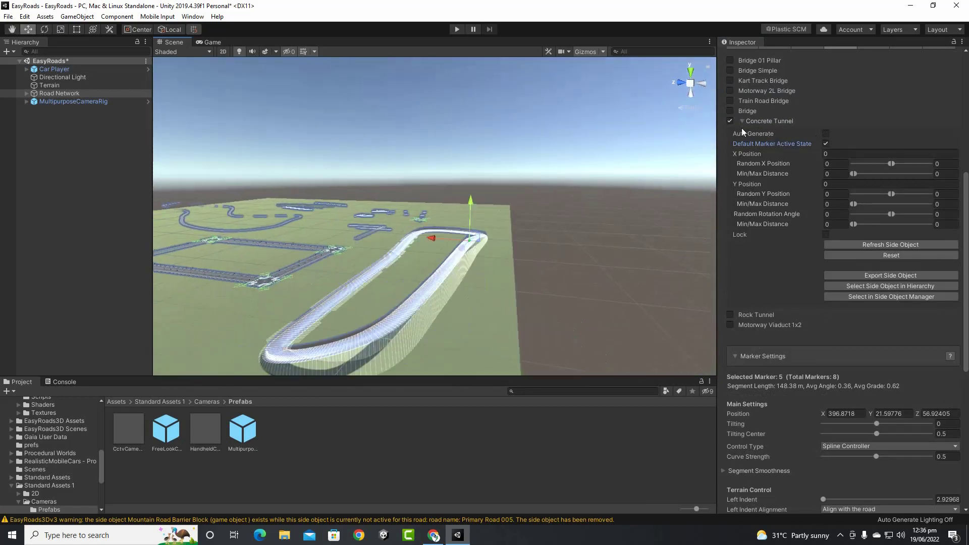
{"action": "left_click", "coordinate": [730, 121]}
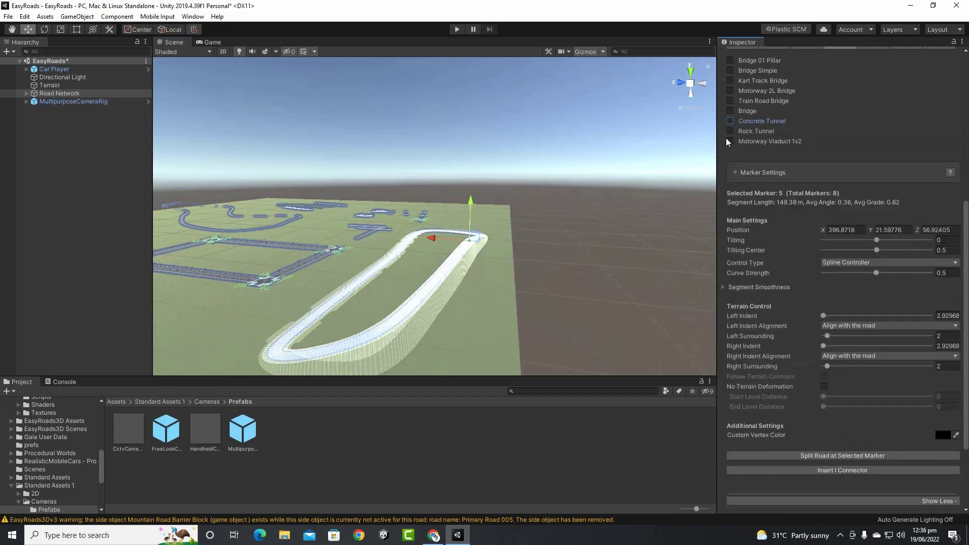
{"action": "left_click", "coordinate": [731, 131]}
{"action": "left_click", "coordinate": [826, 153]}
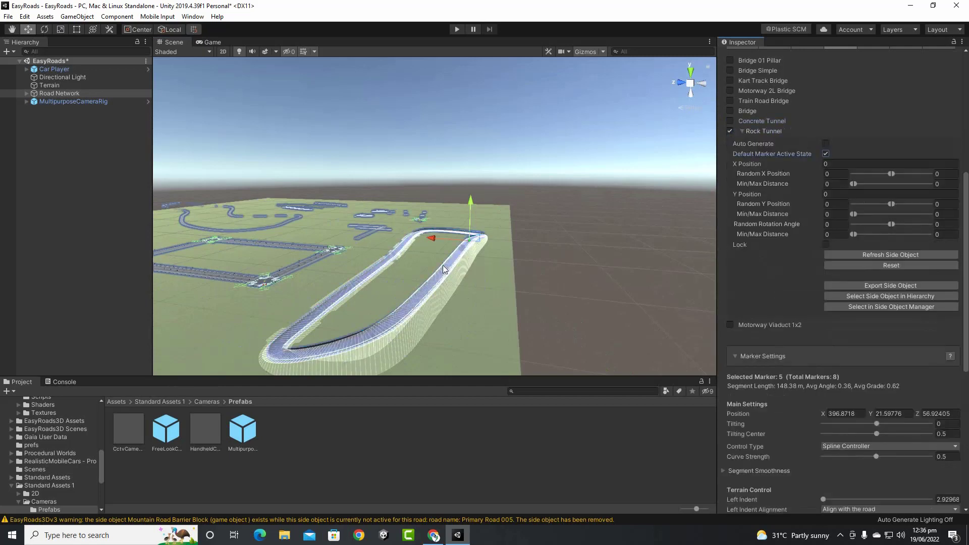
{"action": "scroll", "coordinate": [444, 307], "scroll_direction": "up", "scroll_amount": 8}
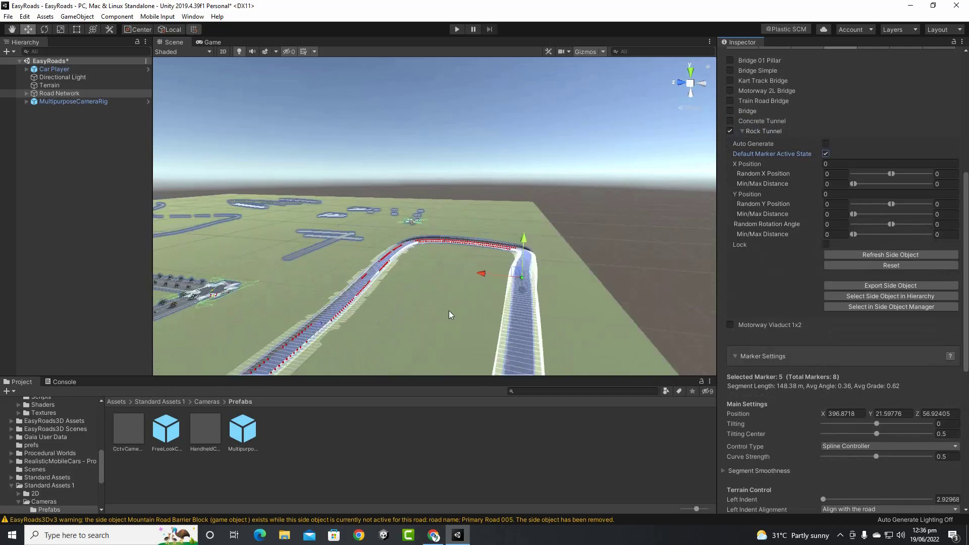
{"action": "left_click_drag", "start_coordinate": [528, 305], "coordinate": [323, 290], "text": "alt"}
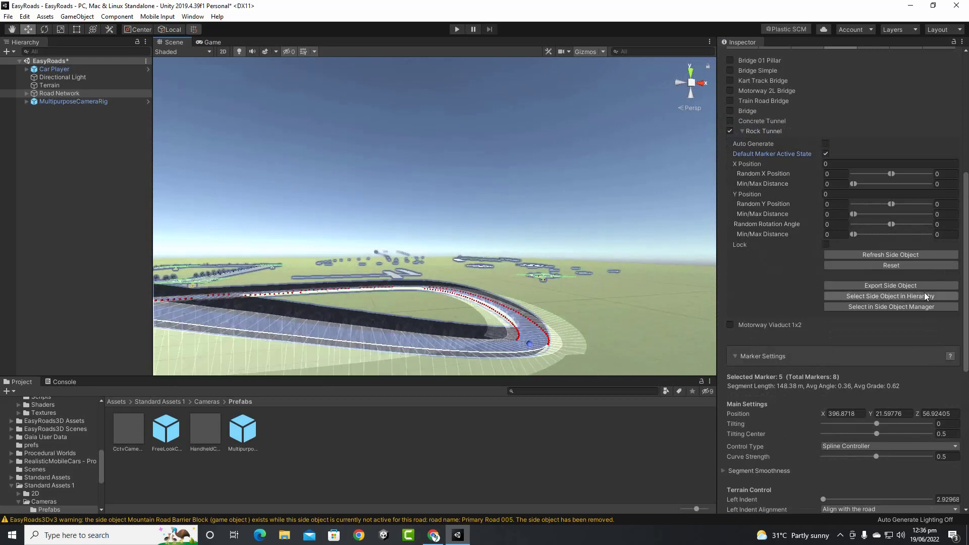
{"action": "left_click", "coordinate": [826, 154]}
{"action": "left_click", "coordinate": [731, 132]}
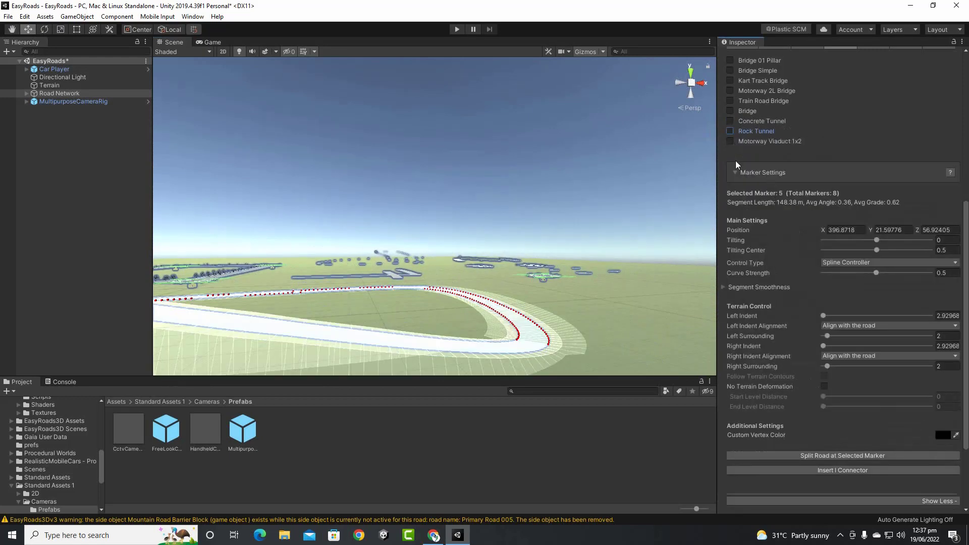
Enable the Motorway Viaduct 1x2 side object and orbit to view the walled viaduct from above
{"action": "left_click", "coordinate": [731, 141]}
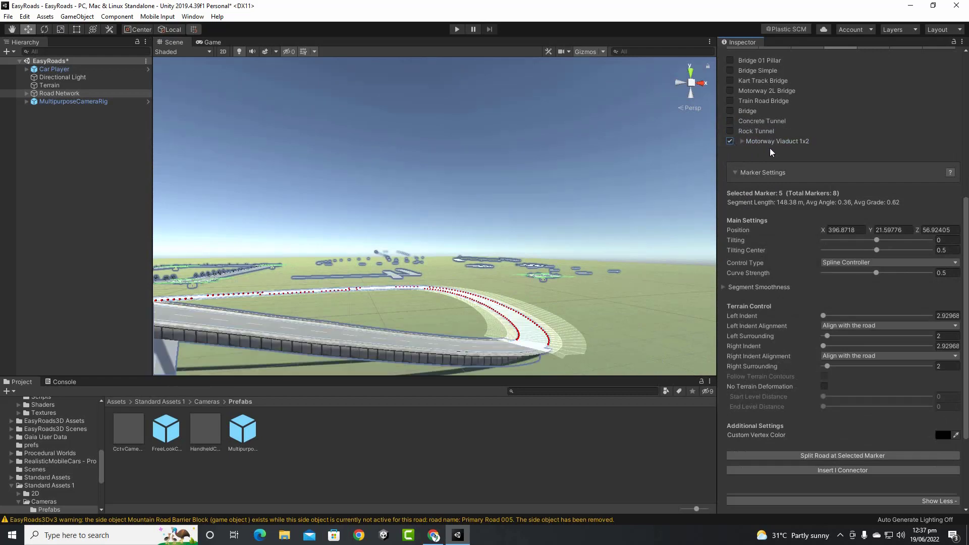
{"action": "scroll", "coordinate": [453, 280], "scroll_direction": "down", "scroll_amount": 3}
{"action": "mouse_move", "coordinate": [457, 325]}
{"action": "left_mouse_down", "text": "alt"}
{"action": "mouse_move", "coordinate": [307, 342]}
{"action": "mouse_move", "coordinate": [297, 366]}
{"action": "mouse_move", "coordinate": [628, 327]}
{"action": "mouse_move", "coordinate": [564, 311]}
{"action": "left_mouse_up", "text": "alt"}
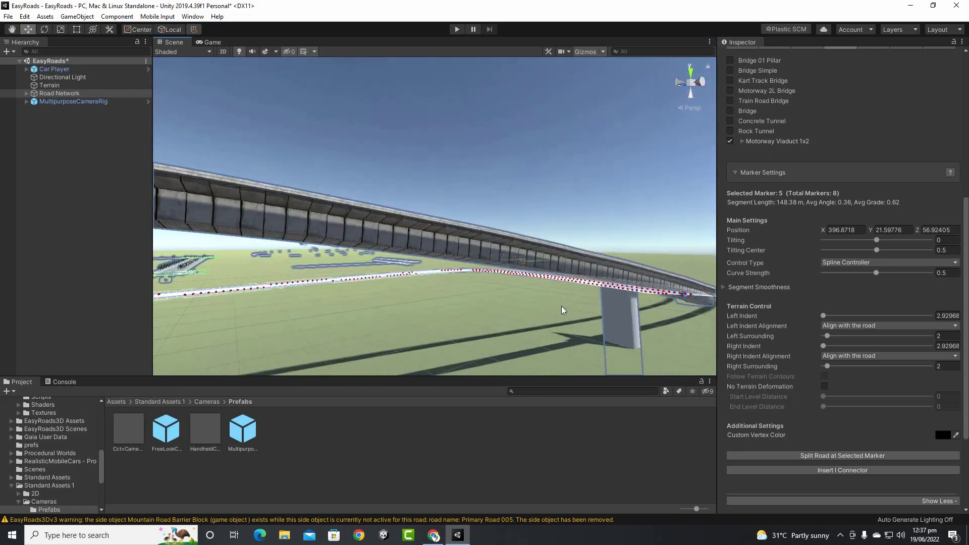
{"action": "scroll", "coordinate": [563, 310], "scroll_direction": "down", "scroll_amount": 5}
{"action": "left_click_drag", "start_coordinate": [505, 327], "coordinate": [395, 288], "text": "alt"}
{"action": "middle_click_drag", "start_coordinate": [396, 288], "coordinate": [574, 288]}
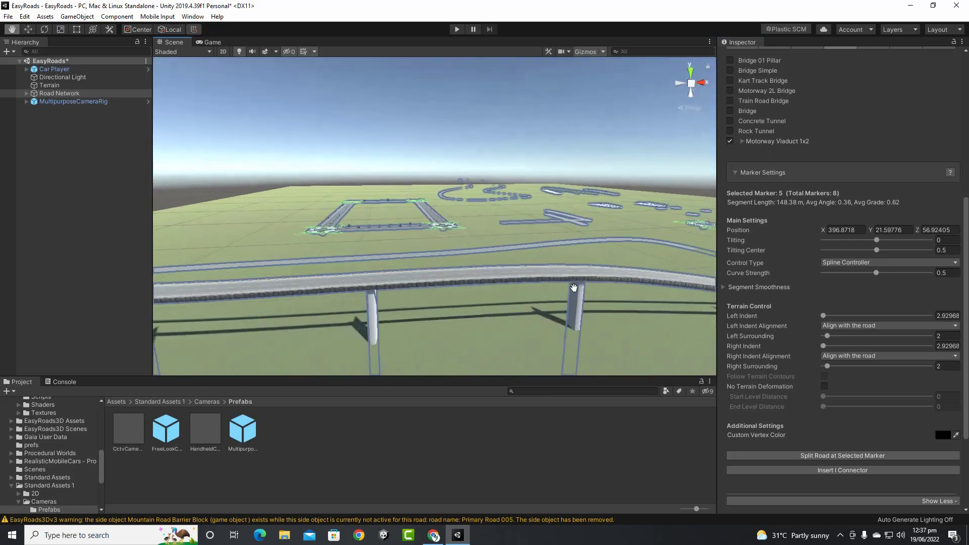
{"action": "mouse_move", "coordinate": [575, 287]}
{"action": "left_mouse_down", "text": "alt"}
{"action": "mouse_move", "coordinate": [556, 312]}
{"action": "mouse_move", "coordinate": [412, 325]}
{"action": "left_mouse_up", "text": "alt"}
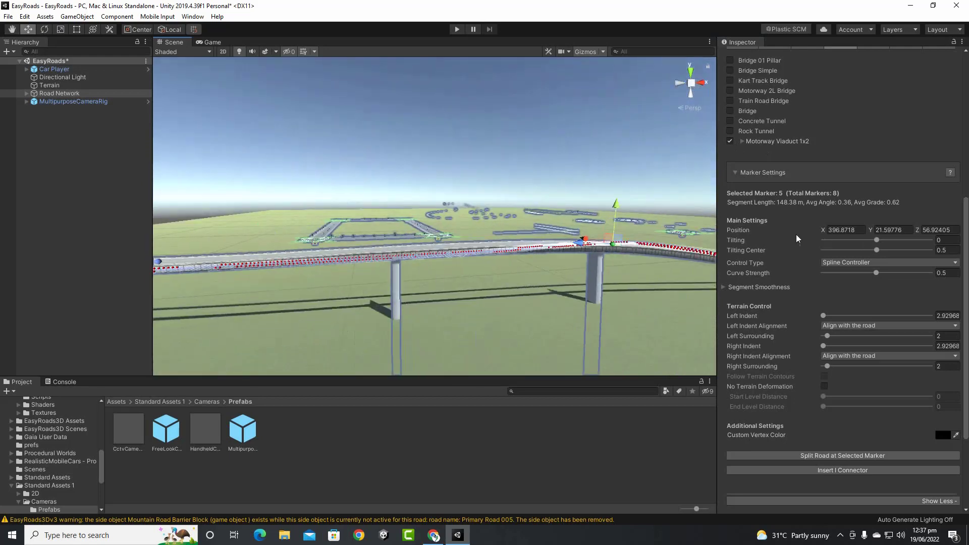
{"action": "left_click_drag", "start_coordinate": [711, 243], "coordinate": [476, 233], "text": "alt"}
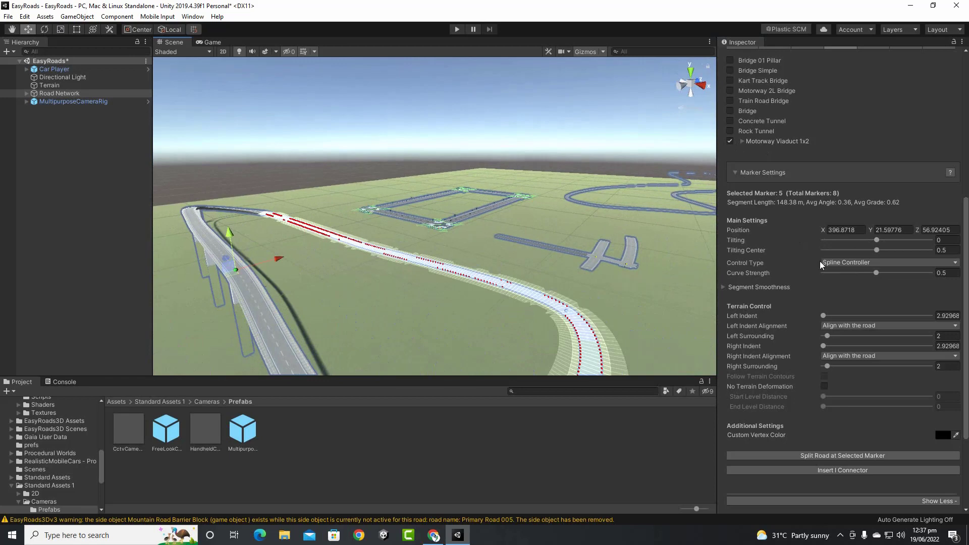
{"action": "scroll", "coordinate": [821, 260], "scroll_direction": "down", "scroll_amount": 5}
{"action": "scroll", "coordinate": [827, 256], "scroll_direction": "up", "scroll_amount": 10}
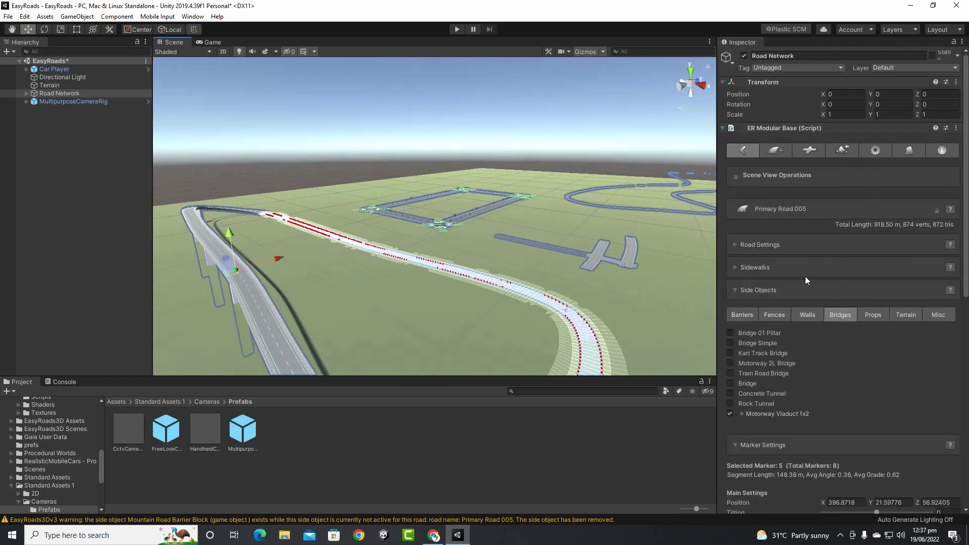
{"action": "left_click", "coordinate": [782, 151]}
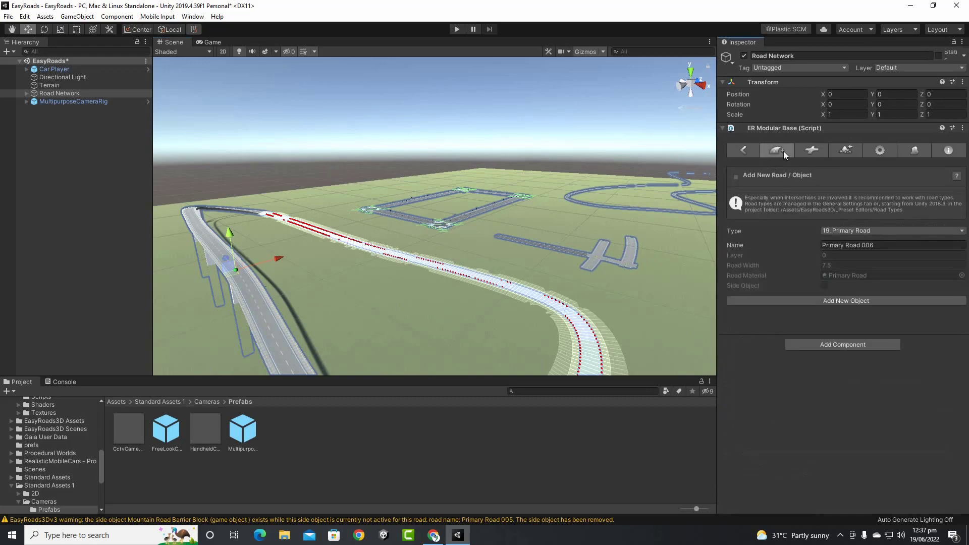
{"action": "left_click", "coordinate": [887, 153]}
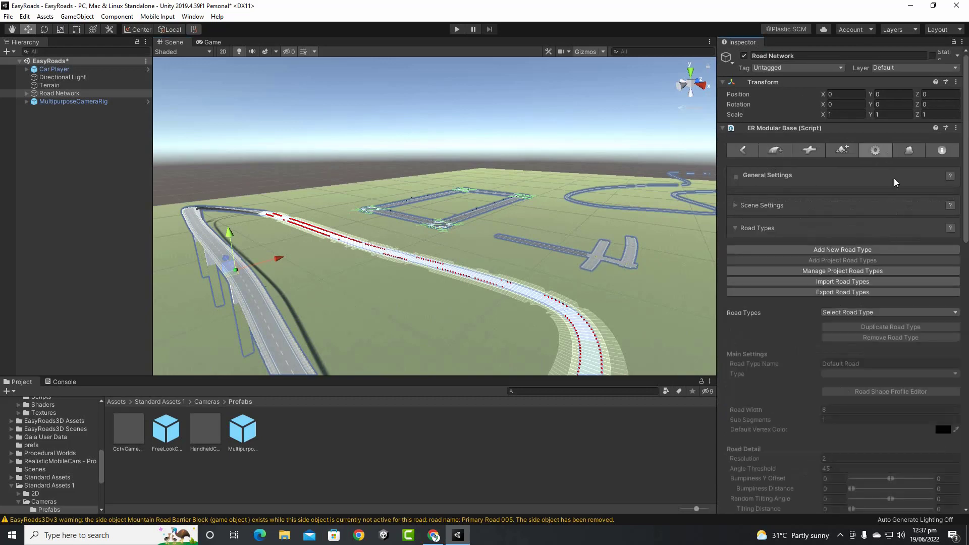
{"action": "left_click", "coordinate": [909, 151]}
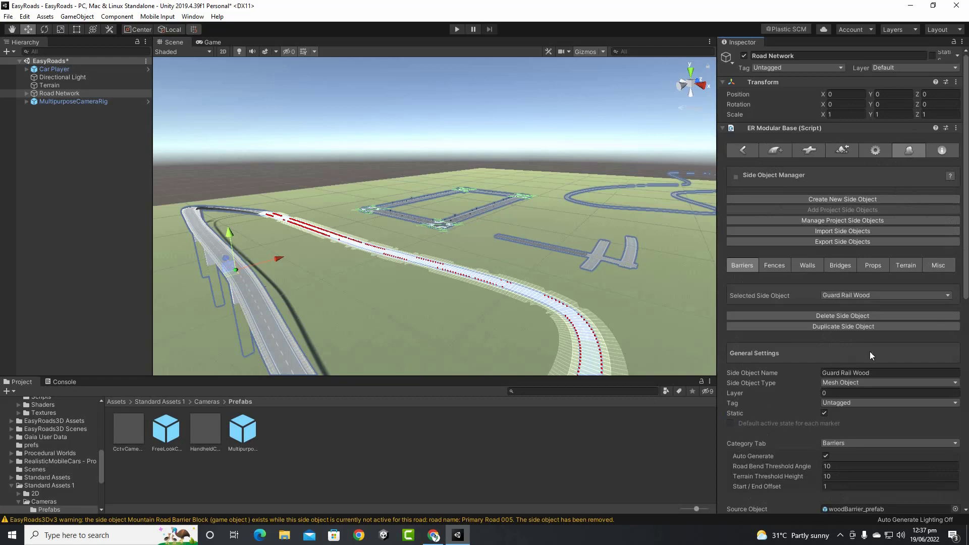
{"action": "left_click", "coordinate": [764, 156]}
{"action": "left_click", "coordinate": [748, 150]}
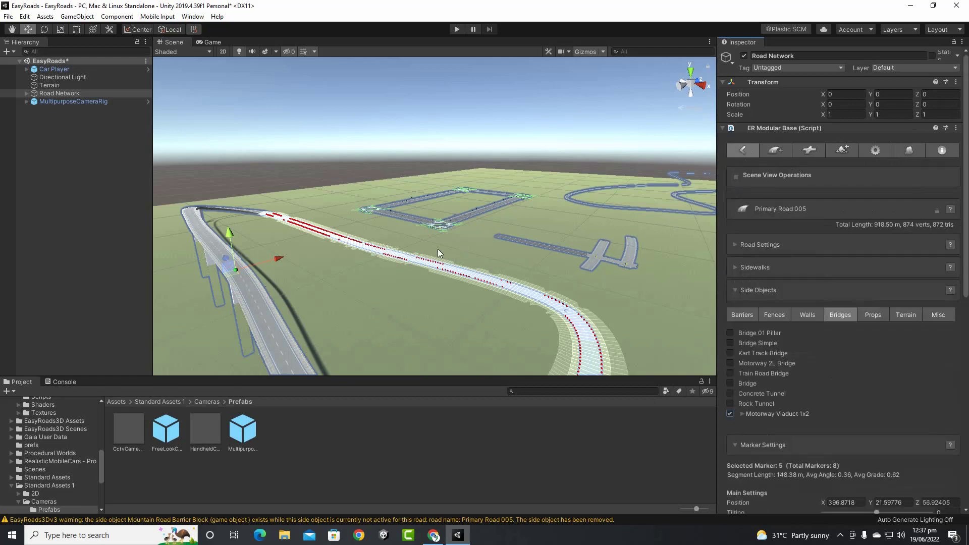
{"action": "scroll", "coordinate": [752, 253], "scroll_direction": "down", "scroll_amount": 10}
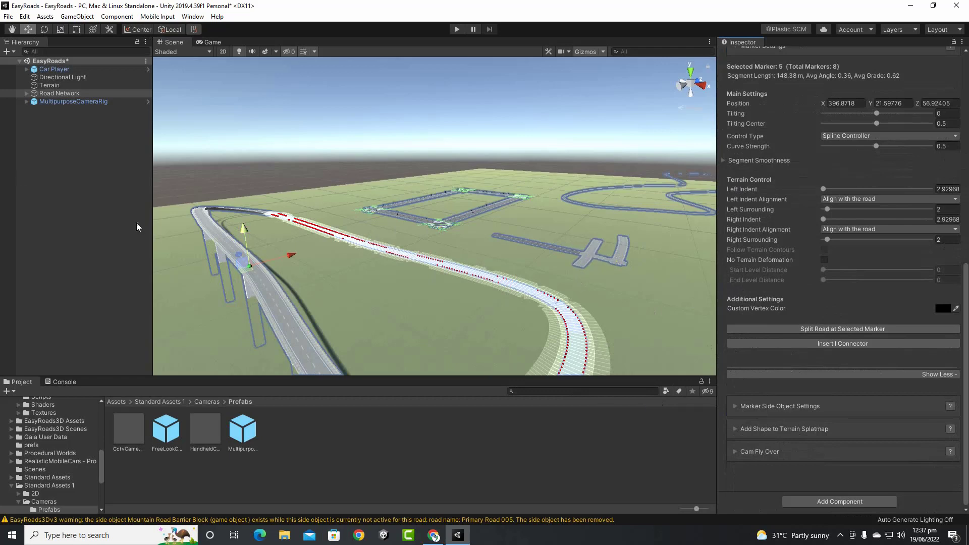
{"action": "left_click", "coordinate": [67, 93]}
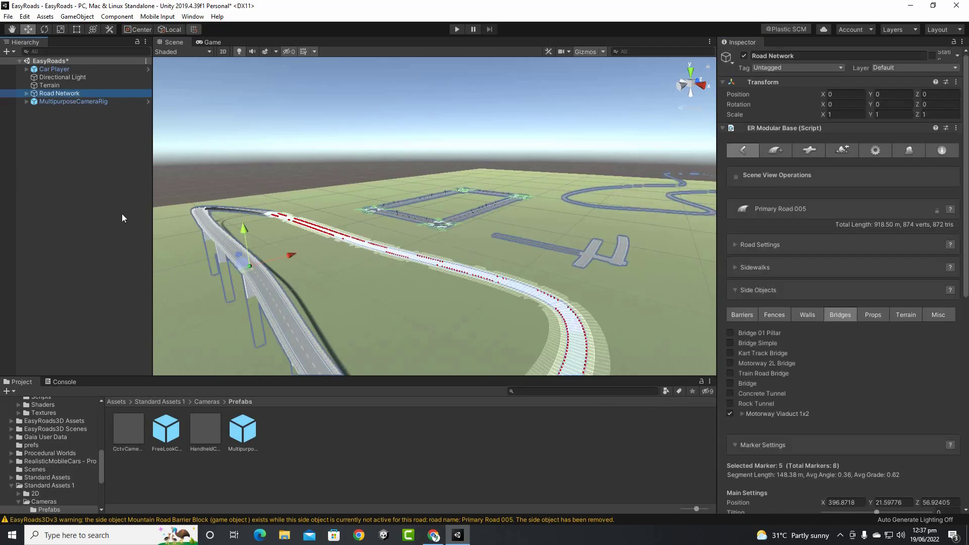
Delete the Road Network and create a new EasyRoads3D Road Network, accepting both preset imports
{"action": "key", "text": "Delete"}
{"action": "right_click", "coordinate": [69, 126]}
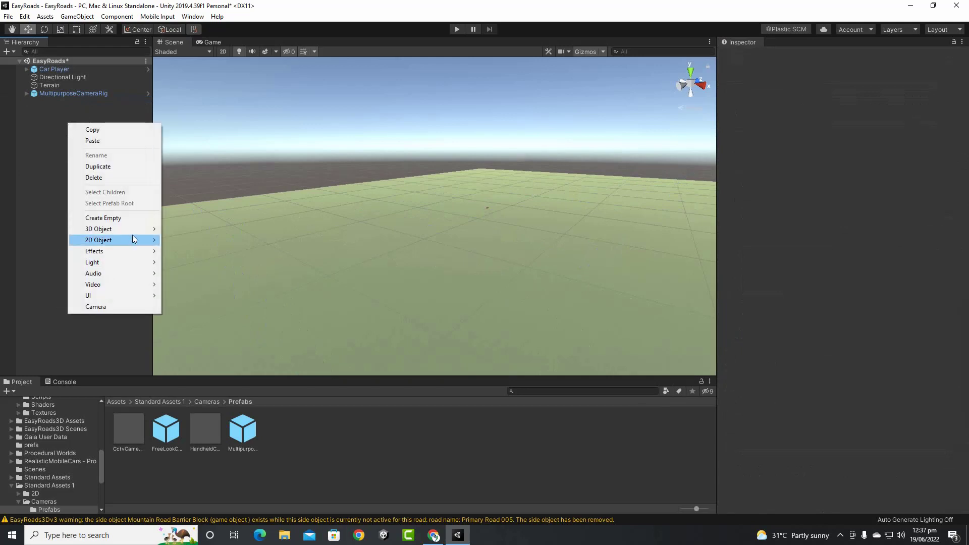
{"action": "mouse_move", "coordinate": [132, 230]}
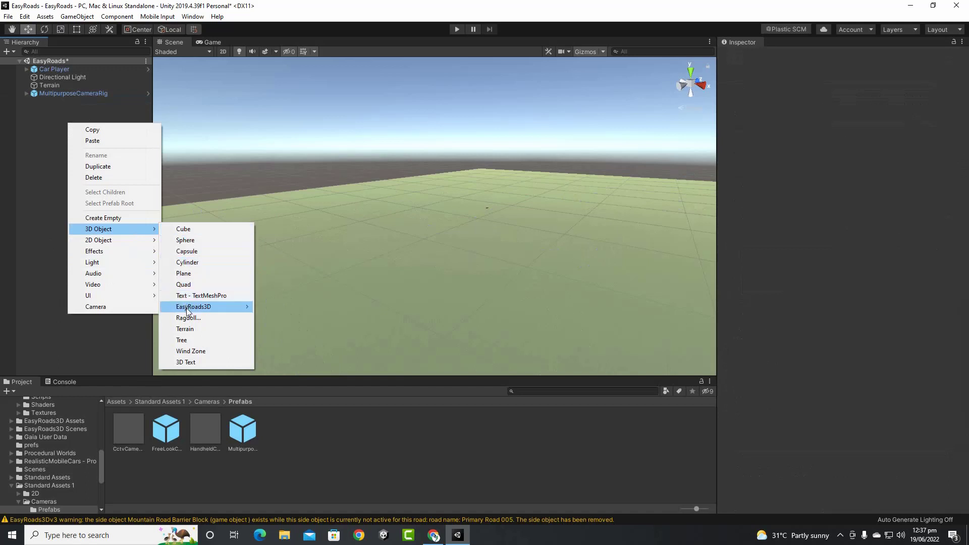
{"action": "mouse_move", "coordinate": [194, 307]}
{"action": "left_click", "coordinate": [316, 307]}
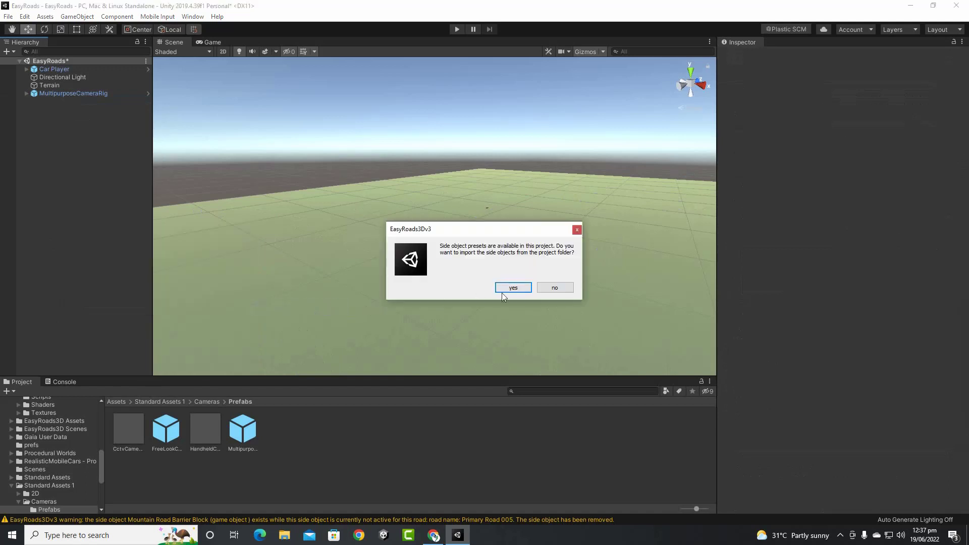
{"action": "left_click", "coordinate": [503, 292]}
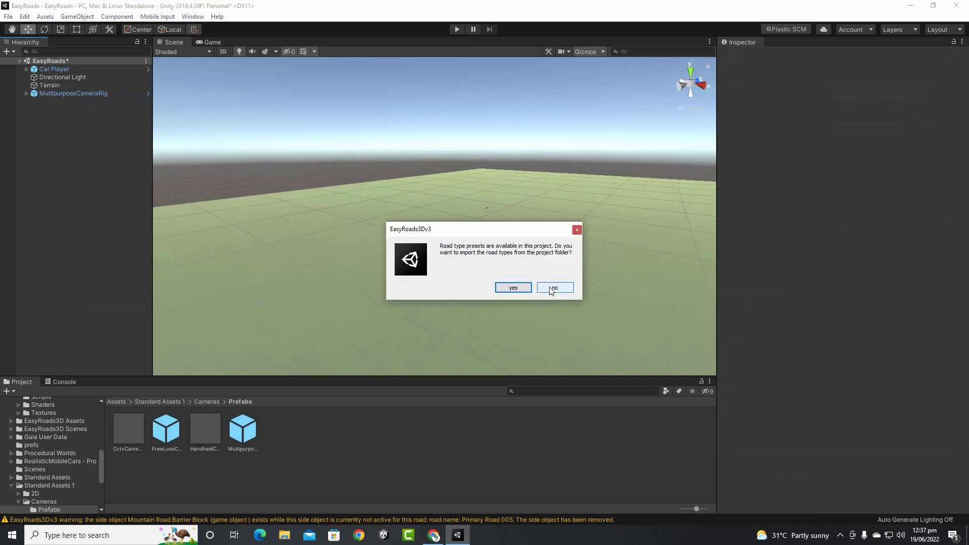
{"action": "left_click", "coordinate": [520, 290]}
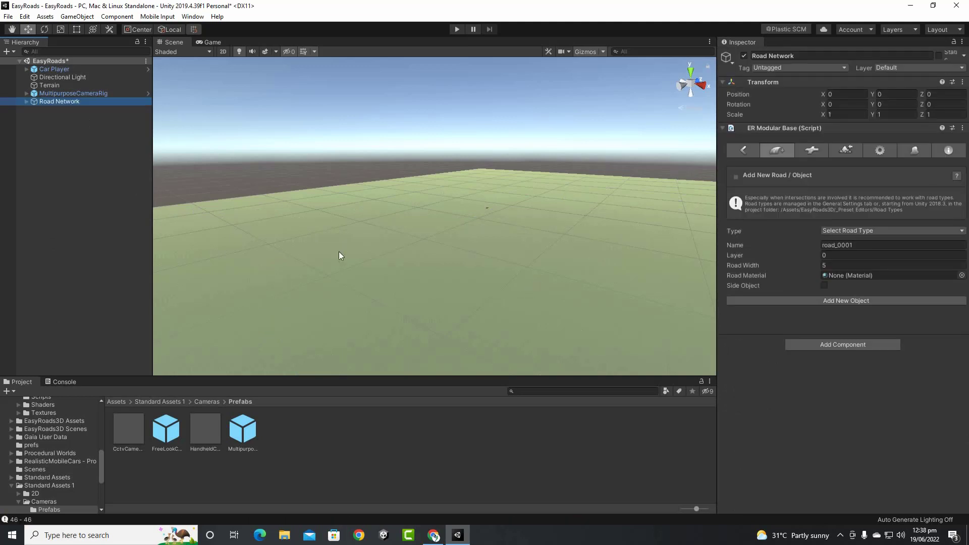
Select Car Player, frame it with F, and orbit around the red car
{"action": "scroll", "coordinate": [340, 253], "scroll_direction": "down", "scroll_amount": 5}
{"action": "middle_click_drag", "start_coordinate": [435, 221], "coordinate": [512, 192]}
{"action": "scroll", "coordinate": [407, 260], "scroll_direction": "up", "scroll_amount": 4}
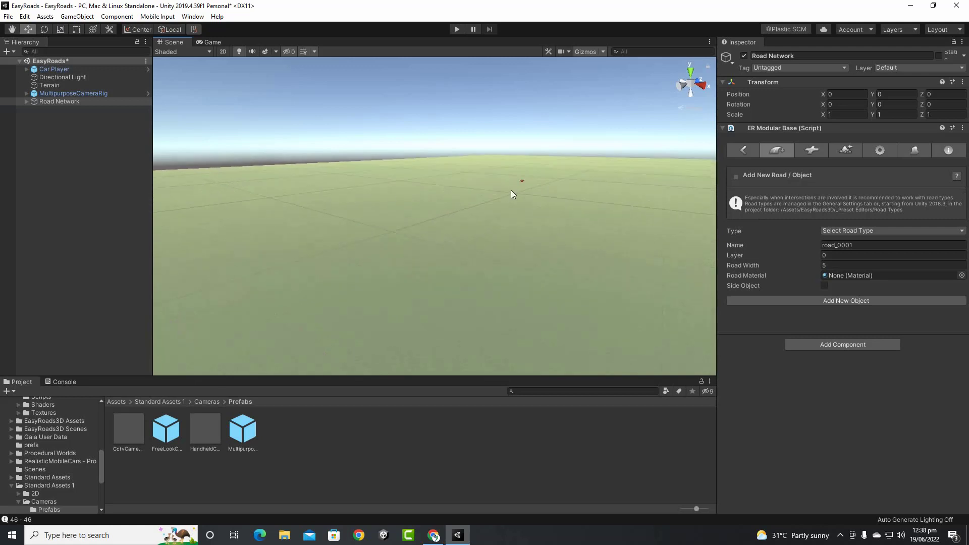
{"action": "left_click", "coordinate": [81, 70]}
{"action": "key", "text": "f"}
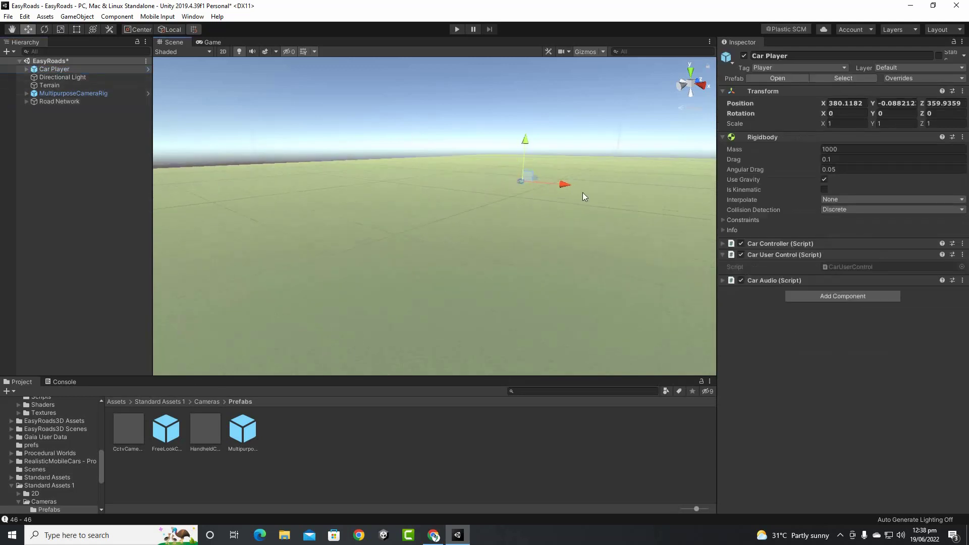
{"action": "left_click_drag", "start_coordinate": [455, 250], "coordinate": [331, 325], "text": "alt"}
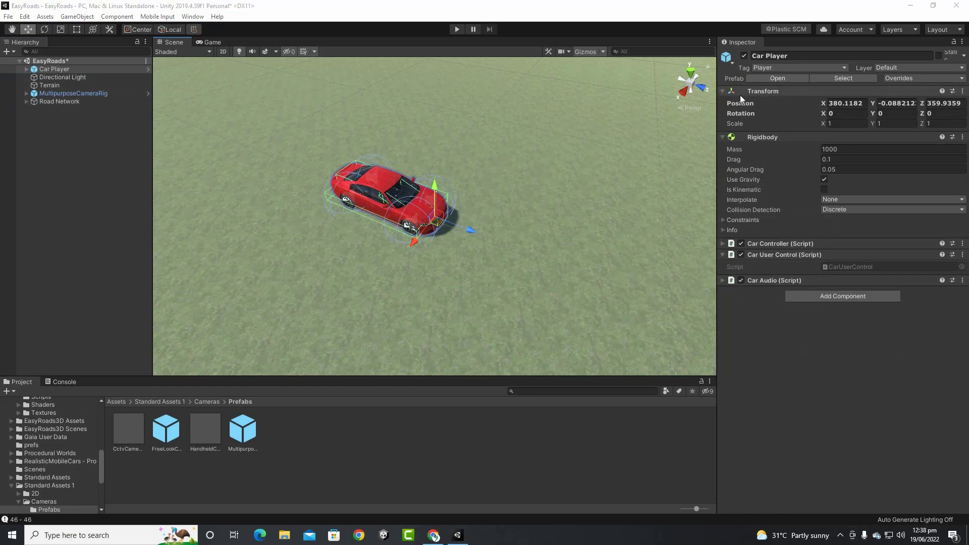
Set the new Road Network's road type to Motorway 2x2 and add a new road
{"action": "left_click", "coordinate": [54, 101]}
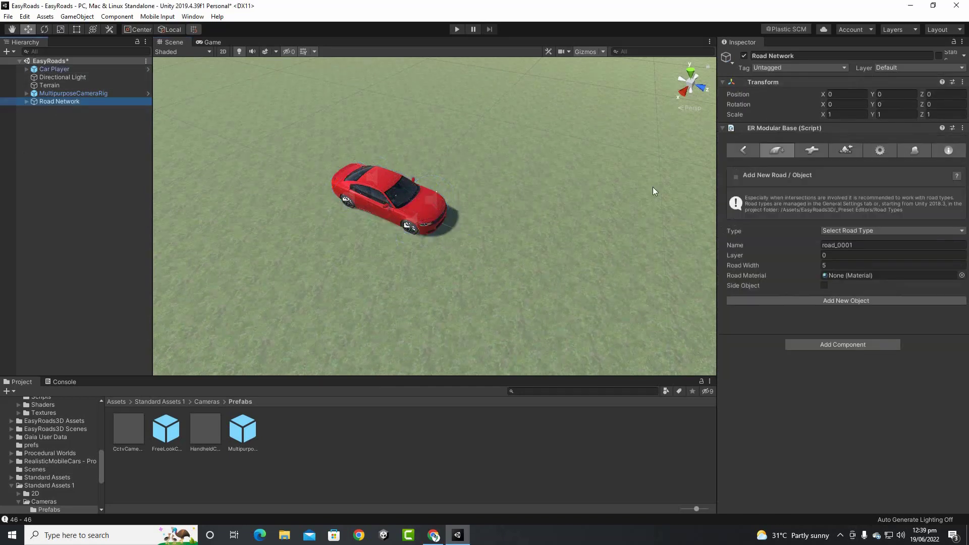
{"action": "left_click", "coordinate": [854, 231]}
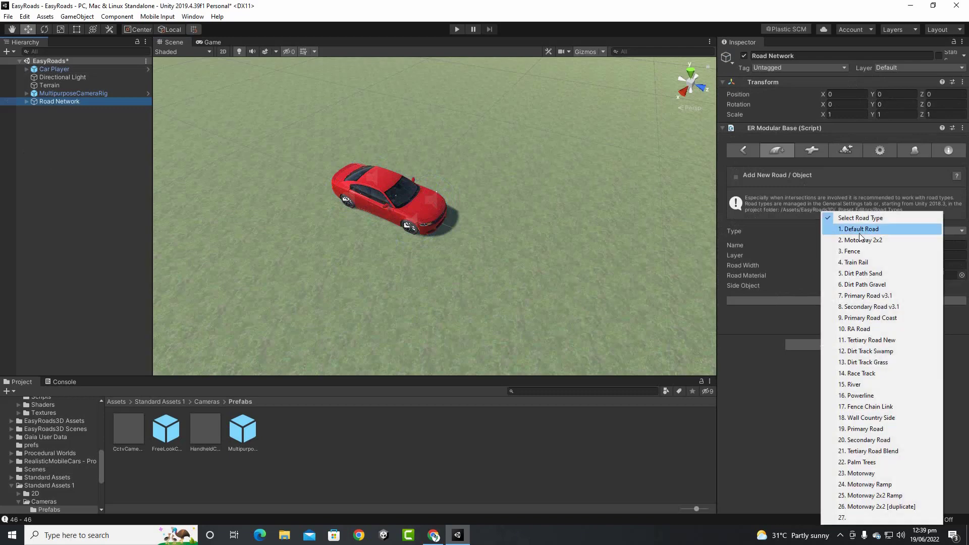
{"action": "left_click", "coordinate": [861, 240]}
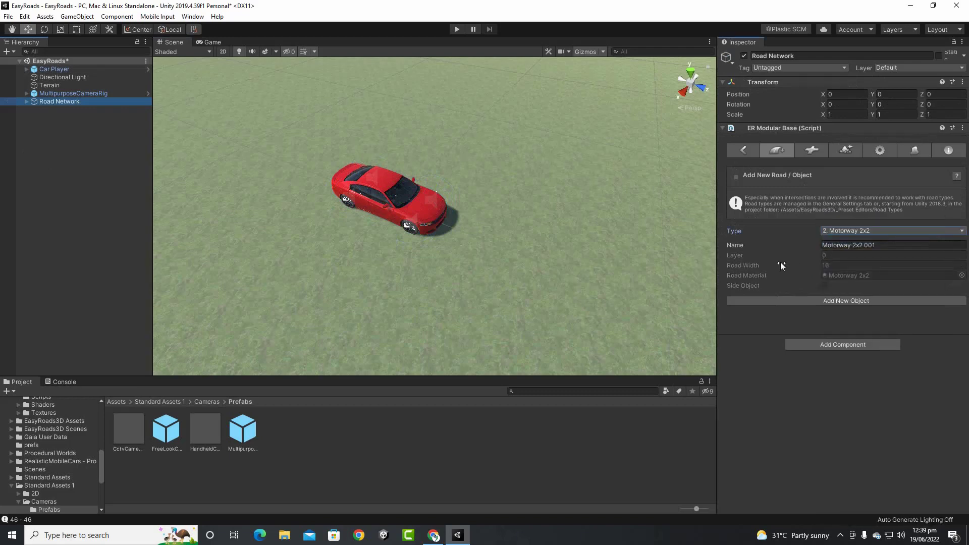
{"action": "left_click", "coordinate": [879, 302]}
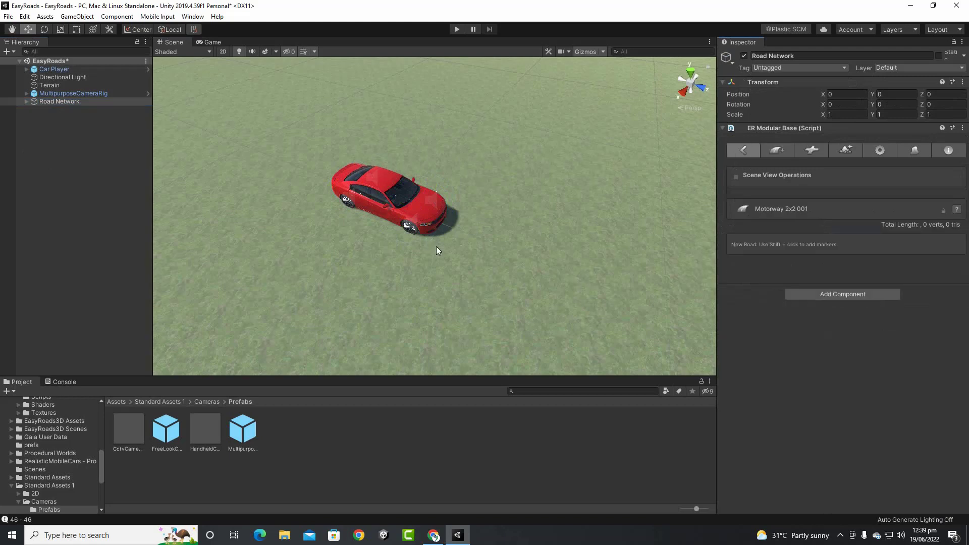
Lay a short Motorway 2x2 stretch with markers placed beside the car
{"action": "scroll", "coordinate": [437, 251], "scroll_direction": "down", "scroll_amount": 2}
{"action": "middle_click_drag", "start_coordinate": [500, 270], "coordinate": [396, 272]}
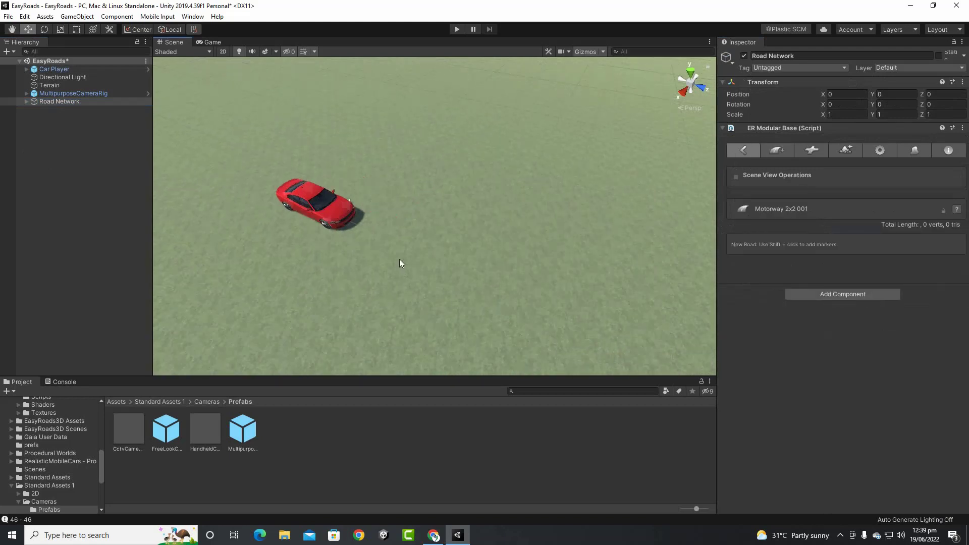
{"action": "scroll", "coordinate": [275, 215], "scroll_direction": "down", "scroll_amount": 3}
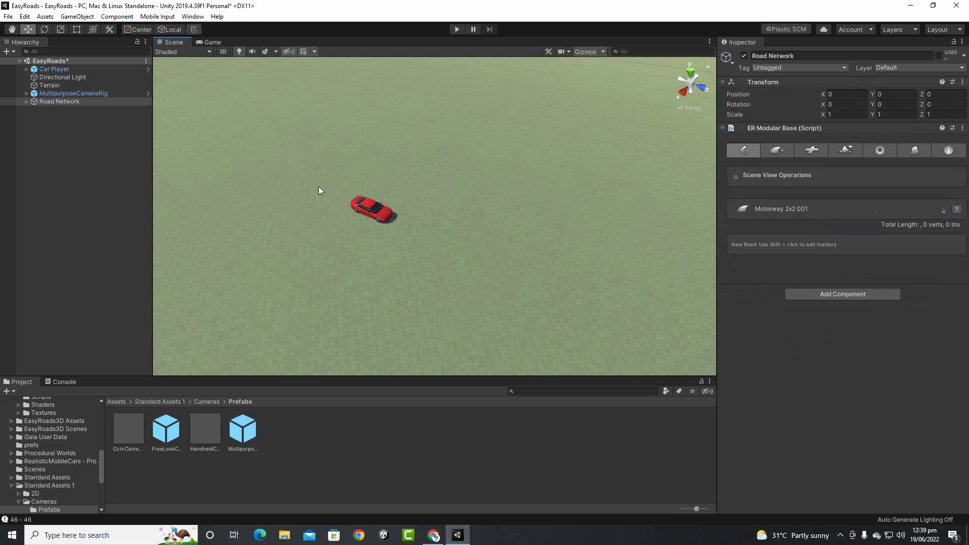
{"action": "left_click", "coordinate": [319, 187], "text": "shift"}
{"action": "left_click", "coordinate": [545, 270], "text": "shift"}
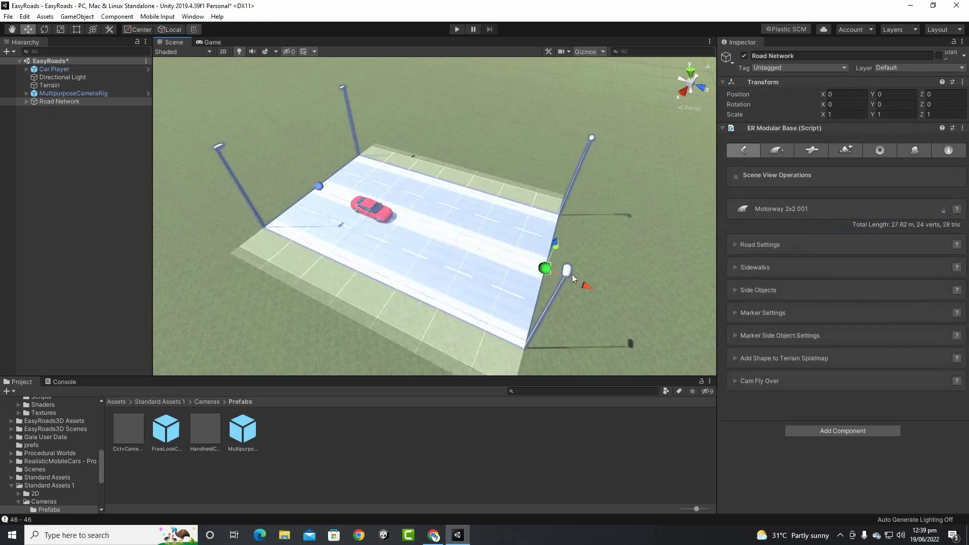
{"action": "middle_click_drag", "start_coordinate": [619, 315], "coordinate": [374, 268]}
{"action": "scroll", "coordinate": [374, 269], "scroll_direction": "down", "scroll_amount": 3}
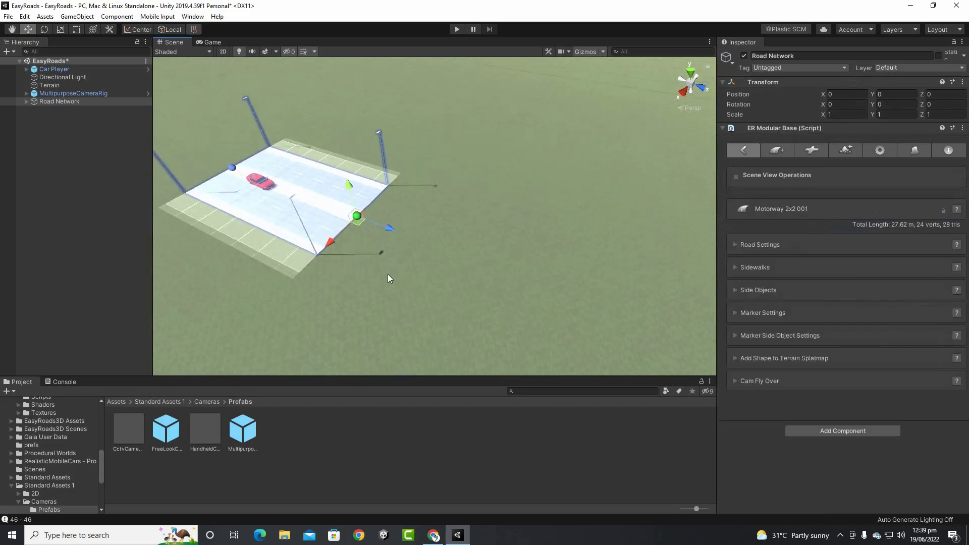
{"action": "middle_click_drag", "start_coordinate": [518, 292], "coordinate": [514, 293]}
{"action": "scroll", "coordinate": [387, 279], "scroll_direction": "up", "scroll_amount": 3}
{"action": "left_click", "coordinate": [387, 279], "text": "shift"}
{"action": "scroll", "coordinate": [454, 288], "scroll_direction": "up", "scroll_amount": 4}
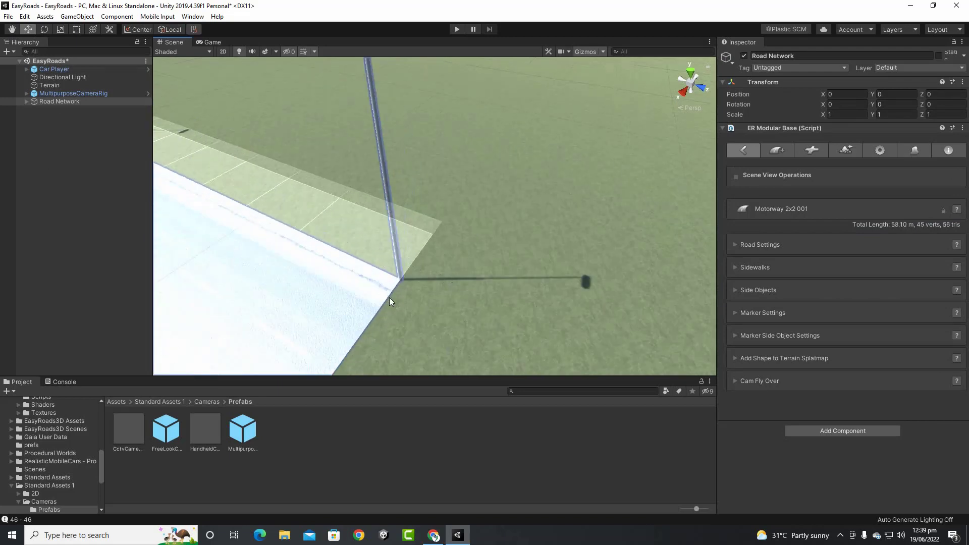
Undo the last road extension, frame the road piece, and delete the Road Network
{"action": "key", "text": "ctrl+z"}
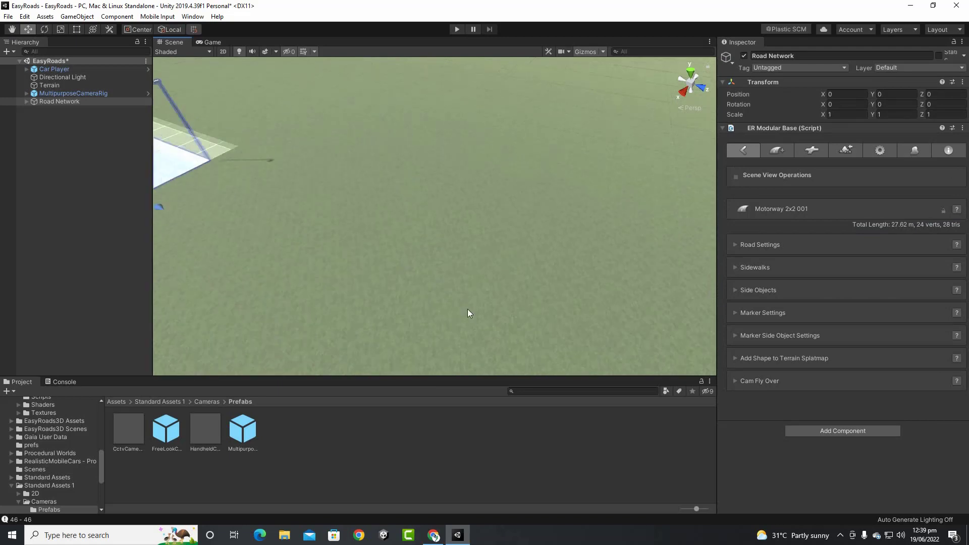
{"action": "key", "text": "f"}
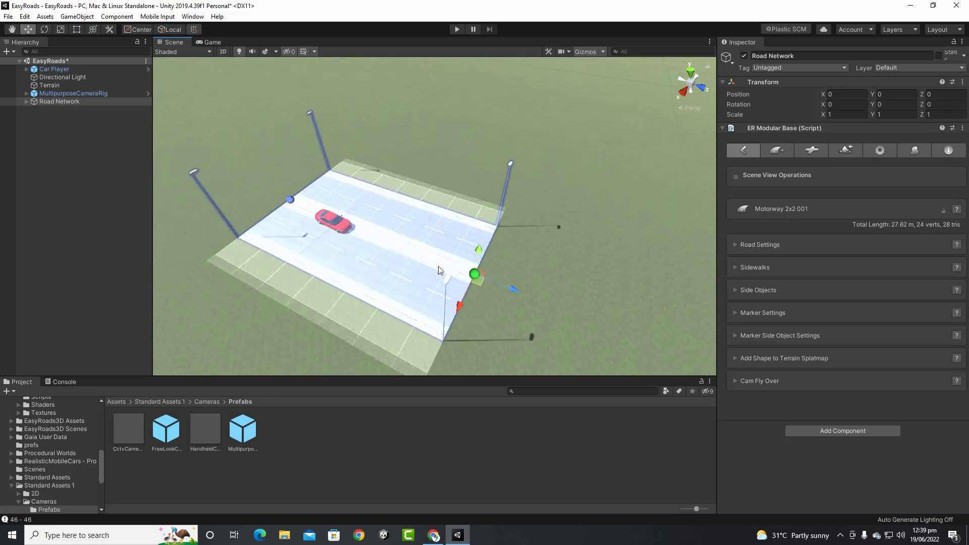
{"action": "key", "text": "Delete"}
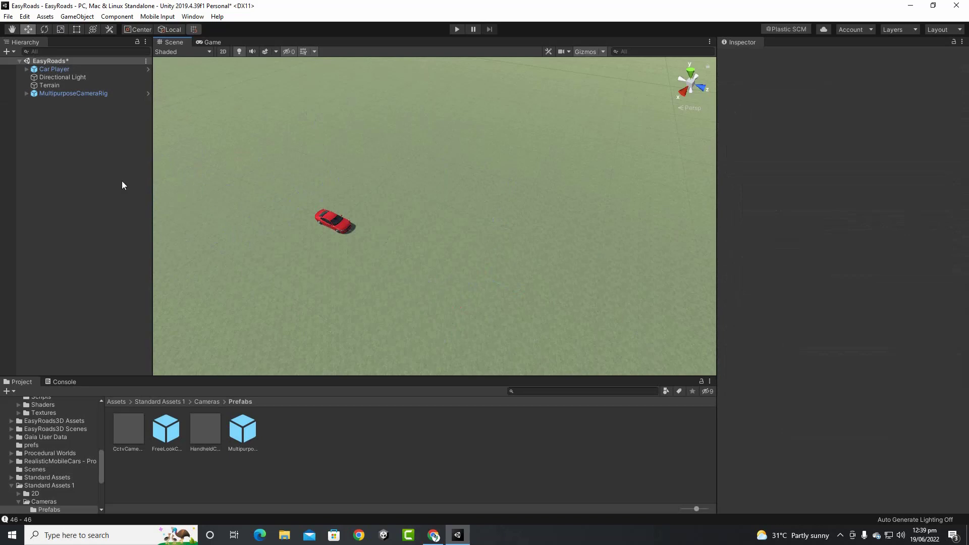
Create a new EasyRoads3D Road Network, accepting both preset import prompts
{"action": "right_click", "coordinate": [56, 135]}
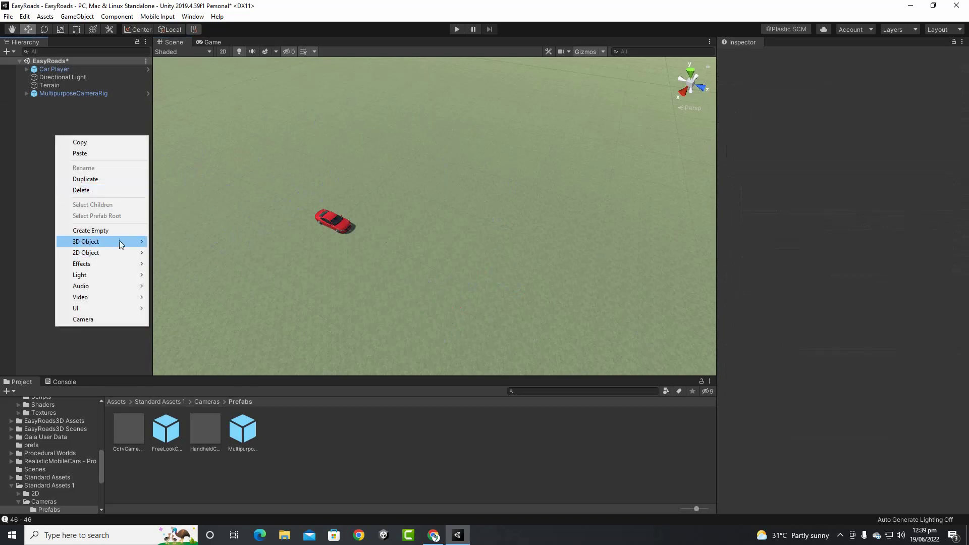
{"action": "mouse_move", "coordinate": [122, 245]}
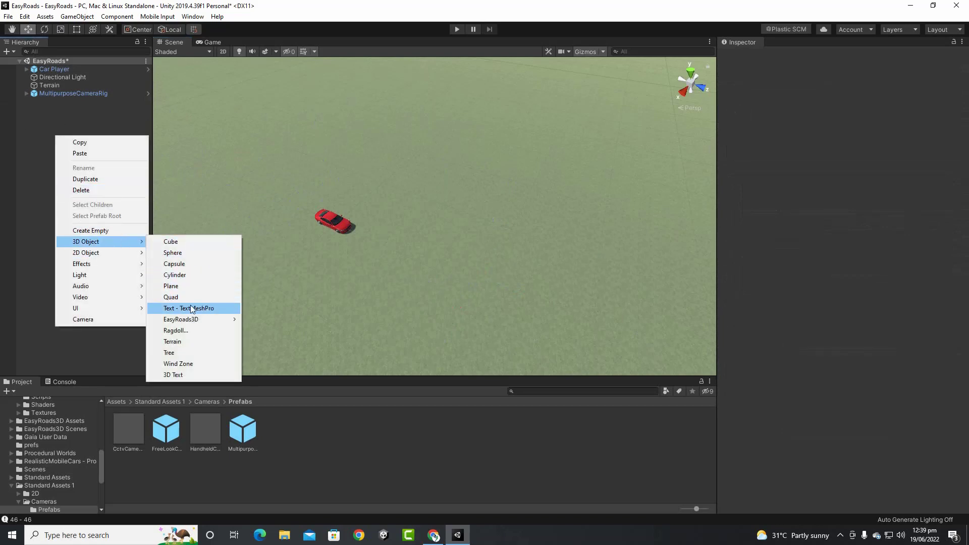
{"action": "mouse_move", "coordinate": [195, 321]}
{"action": "left_click", "coordinate": [265, 321]}
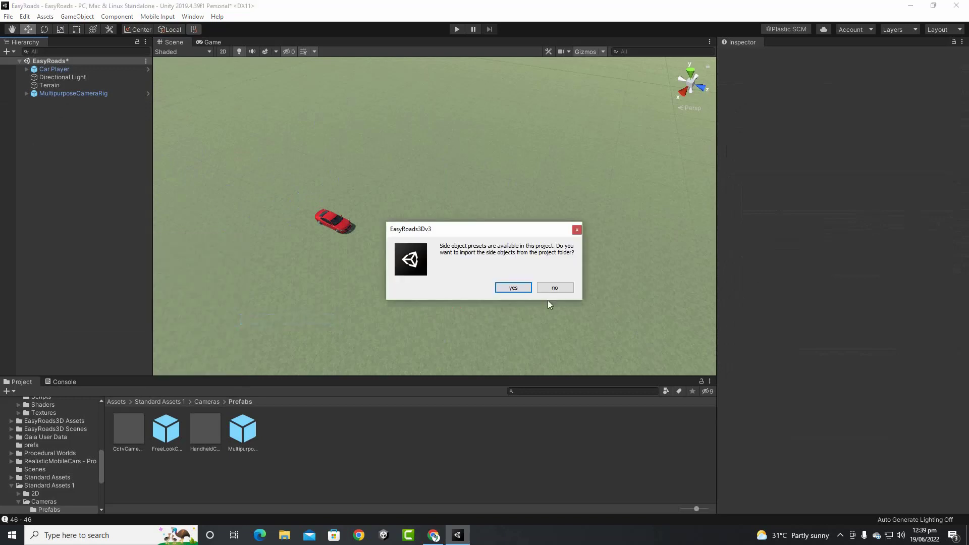
{"action": "left_click", "coordinate": [513, 288]}
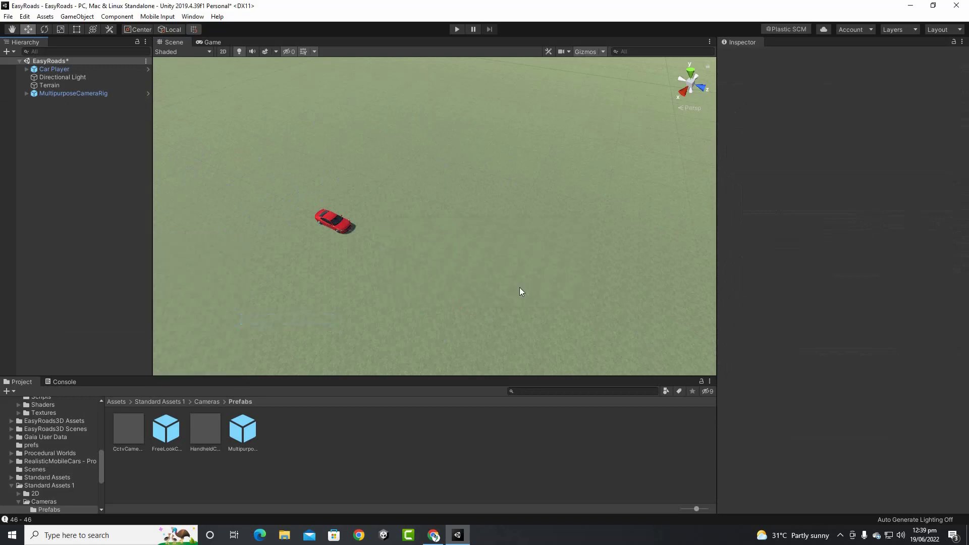
{"action": "left_click", "coordinate": [519, 286]}
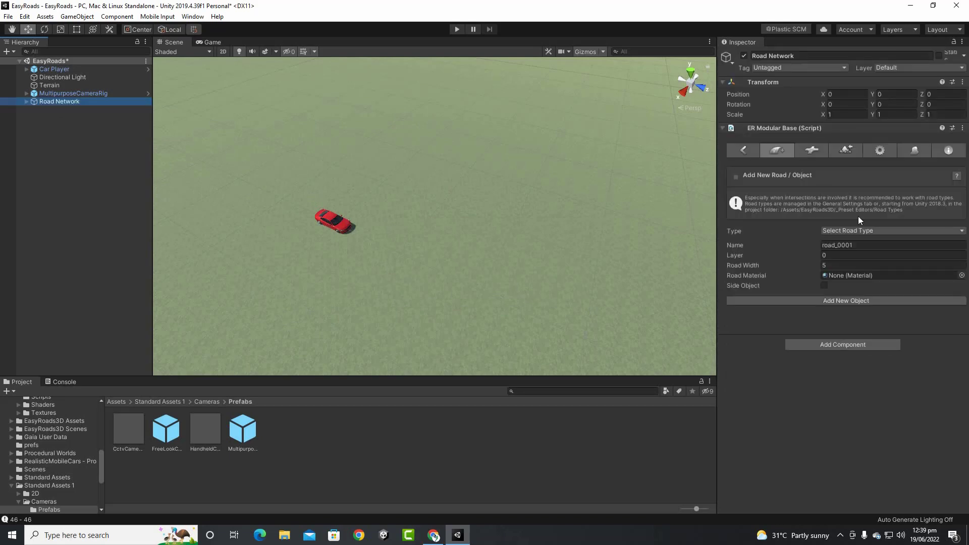
Add Default Road 001 and place its first two markers beside the car
{"action": "left_click", "coordinate": [862, 232]}
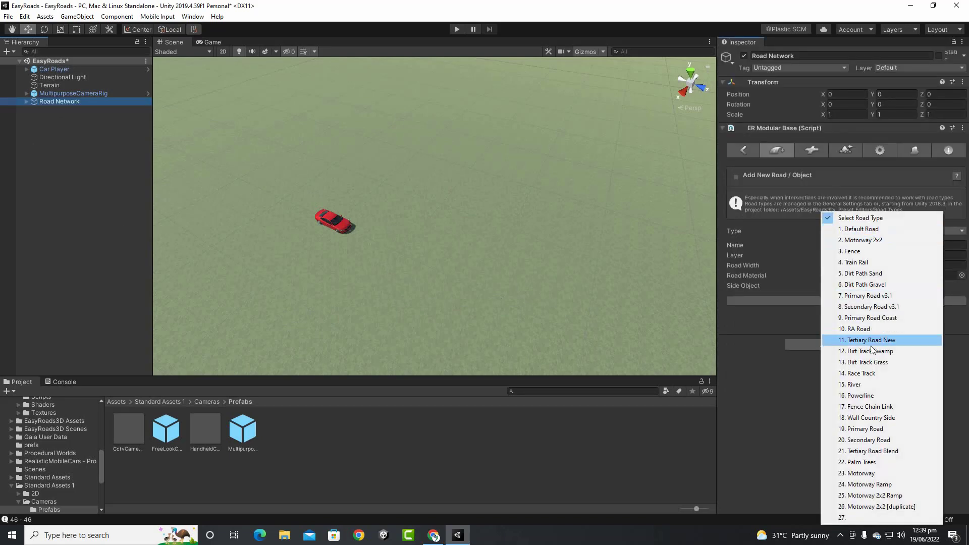
{"action": "left_click", "coordinate": [861, 229]}
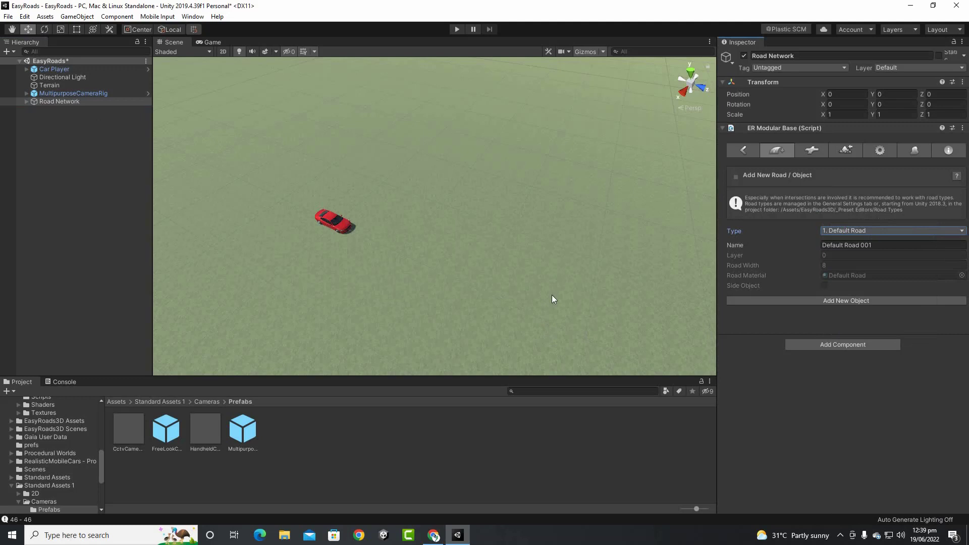
{"action": "left_click", "coordinate": [816, 303]}
{"action": "scroll", "coordinate": [338, 217], "scroll_direction": "down", "scroll_amount": 2}
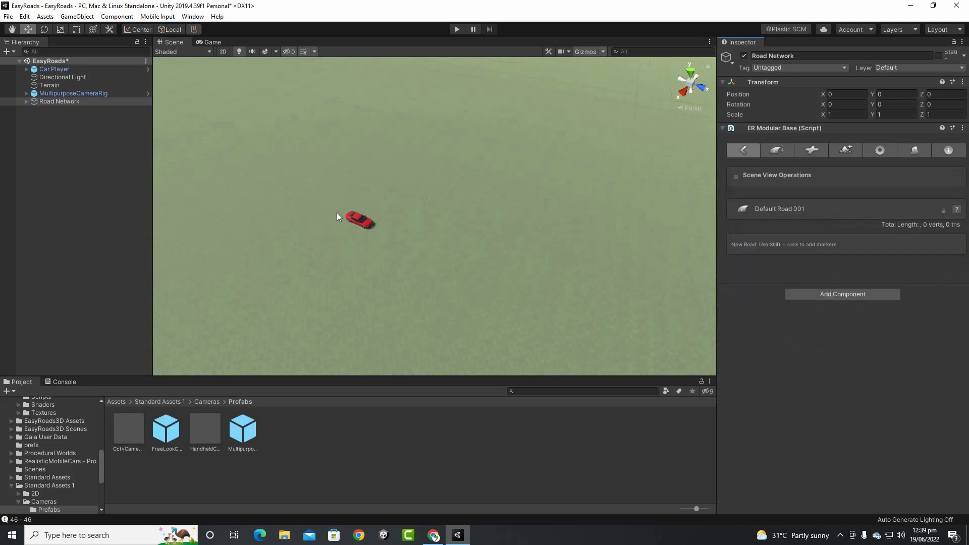
{"action": "left_click", "coordinate": [316, 196], "text": "shift"}
{"action": "left_click", "coordinate": [462, 263], "text": "shift"}
{"action": "middle_click_drag", "start_coordinate": [595, 334], "coordinate": [419, 294]}
Extend Default Road 001 past 191.03 m and curve it into a U-shaped bend
{"action": "scroll", "coordinate": [399, 281], "scroll_direction": "down", "scroll_amount": 3}
{"action": "left_click", "coordinate": [482, 304], "text": "shift"}
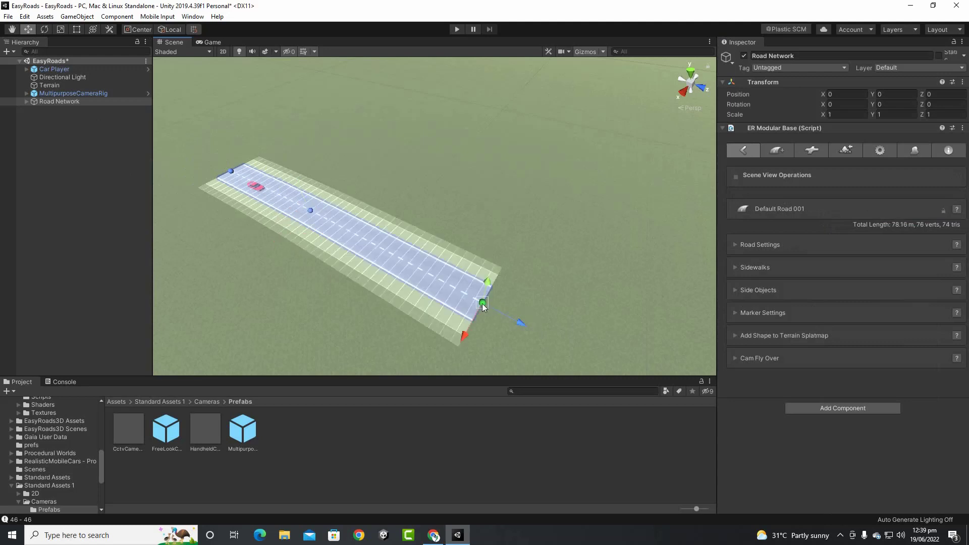
{"action": "scroll", "coordinate": [490, 301], "scroll_direction": "down", "scroll_amount": 2}
{"action": "middle_click_drag", "start_coordinate": [498, 298], "coordinate": [402, 270]}
{"action": "scroll", "coordinate": [397, 272], "scroll_direction": "down", "scroll_amount": 9}
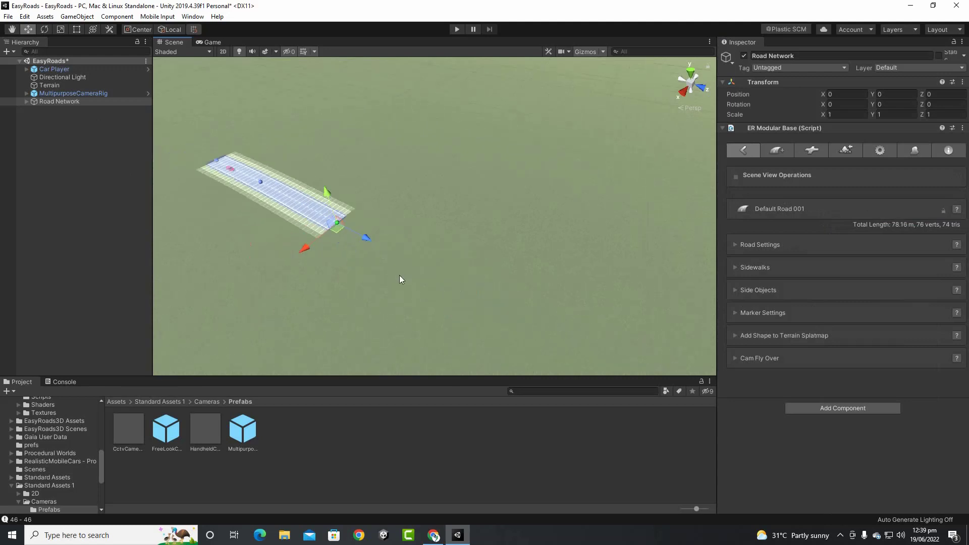
{"action": "middle_click_drag", "start_coordinate": [494, 290], "coordinate": [453, 281]}
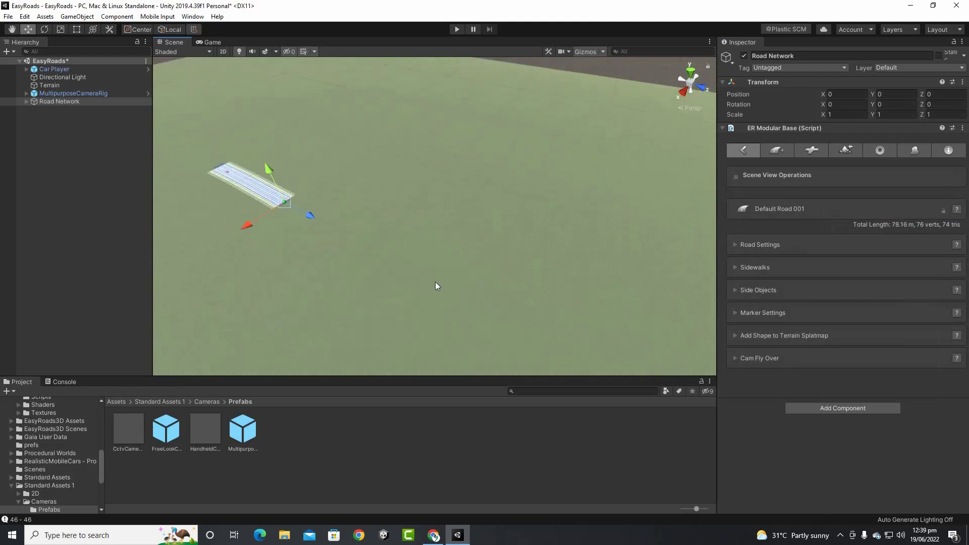
{"action": "left_click", "coordinate": [437, 263], "text": "shift"}
{"action": "left_click", "coordinate": [560, 224], "text": "shift"}
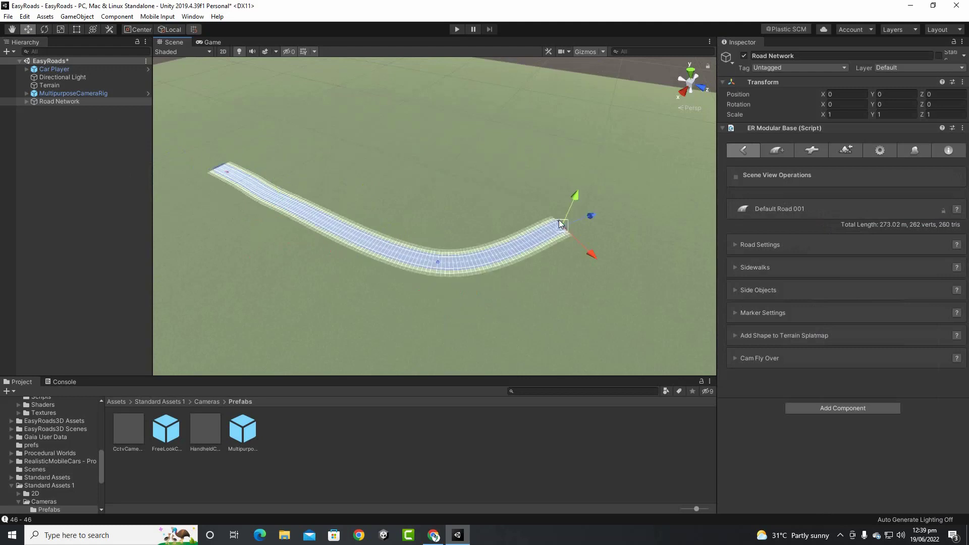
{"action": "left_click", "coordinate": [560, 149], "text": "shift"}
{"action": "left_click", "coordinate": [471, 103], "text": "shift"}
Add markers around the top and left side, then join the end onto the first marker
{"action": "left_click", "coordinate": [393, 81], "text": "shift"}
{"action": "middle_click_drag", "start_coordinate": [351, 96], "coordinate": [414, 196]}
{"action": "left_click", "coordinate": [373, 147], "text": "shift"}
{"action": "left_click", "coordinate": [284, 167], "text": "shift"}
{"action": "left_click", "coordinate": [270, 188], "text": "shift"}
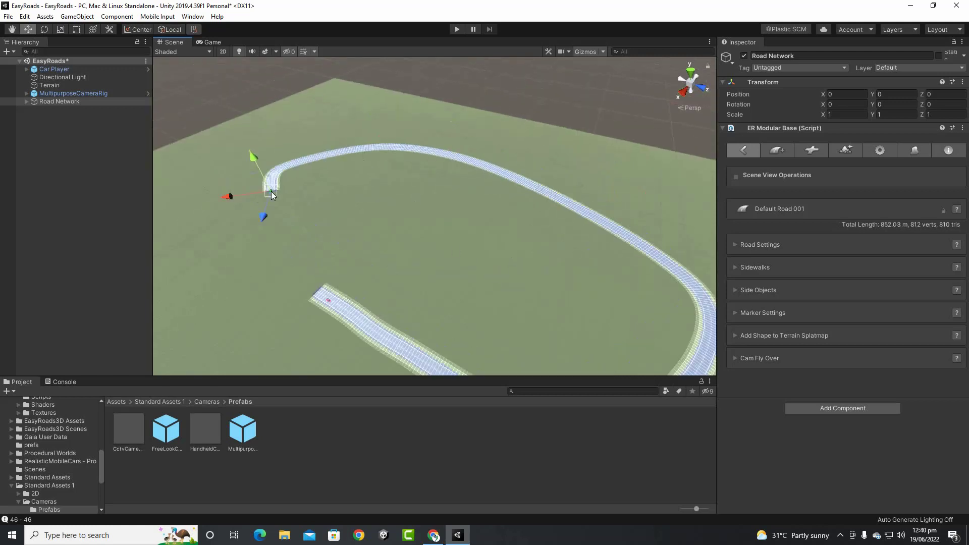
{"action": "left_click", "coordinate": [273, 232], "text": "shift"}
{"action": "left_click", "coordinate": [287, 260], "text": "shift"}
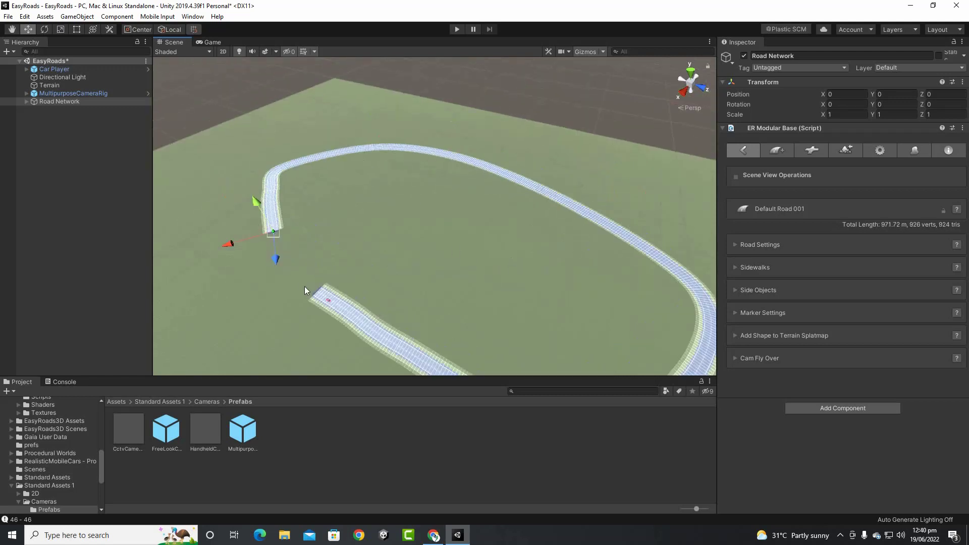
{"action": "left_click", "coordinate": [304, 286], "text": "shift"}
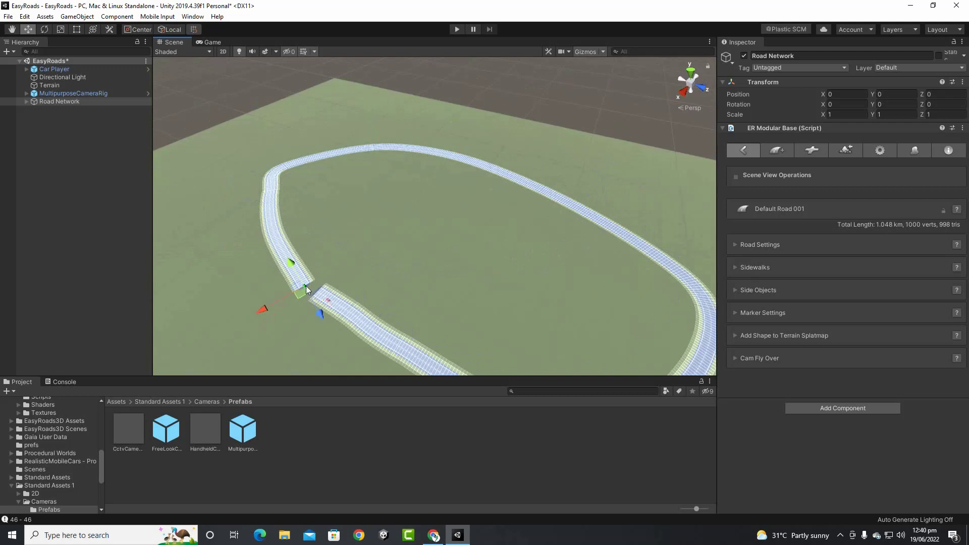
{"action": "left_click_drag", "start_coordinate": [306, 285], "coordinate": [319, 295]}
{"action": "left_click", "coordinate": [298, 308]}
{"action": "scroll", "coordinate": [395, 266], "scroll_direction": "down", "scroll_amount": 4}
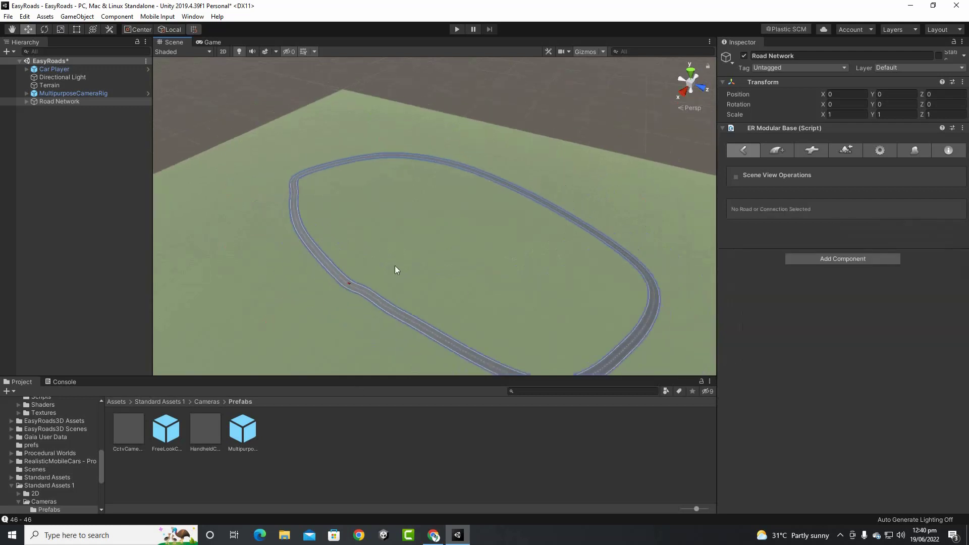
Select Default Road 001 and raise a marker on the right curve onto an embankment
{"action": "middle_click_drag", "start_coordinate": [474, 282], "coordinate": [445, 262]}
{"action": "scroll", "coordinate": [324, 296], "scroll_direction": "up", "scroll_amount": 3}
{"action": "middle_click_drag", "start_coordinate": [453, 298], "coordinate": [448, 240]}
{"action": "left_click", "coordinate": [503, 308]}
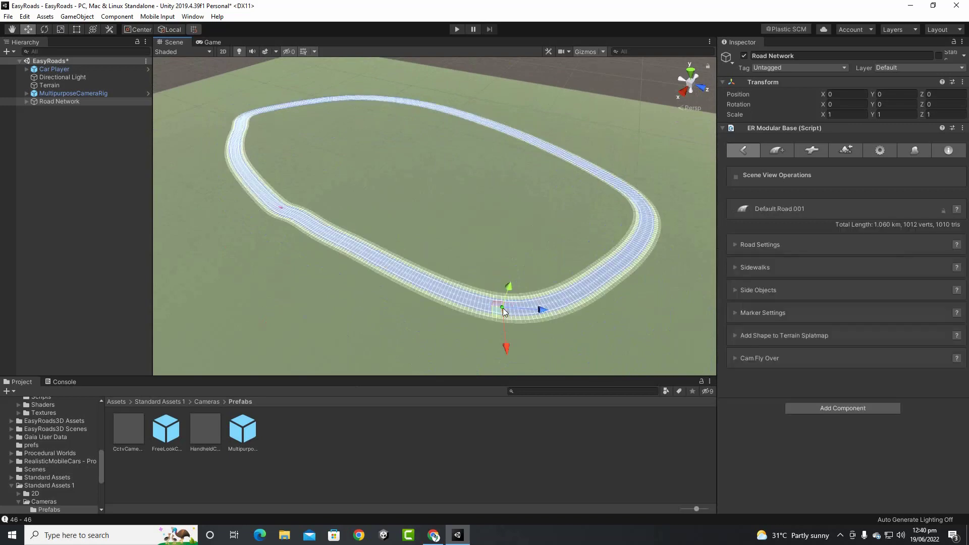
{"action": "middle_click_drag", "start_coordinate": [609, 296], "coordinate": [520, 284]}
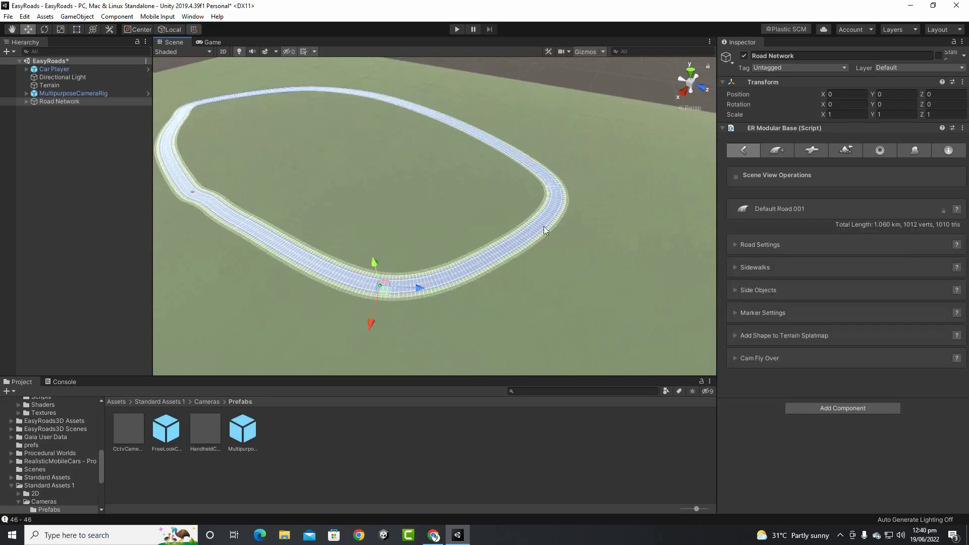
{"action": "left_click", "coordinate": [557, 198]}
{"action": "left_click_drag", "start_coordinate": [570, 162], "coordinate": [577, 133]}
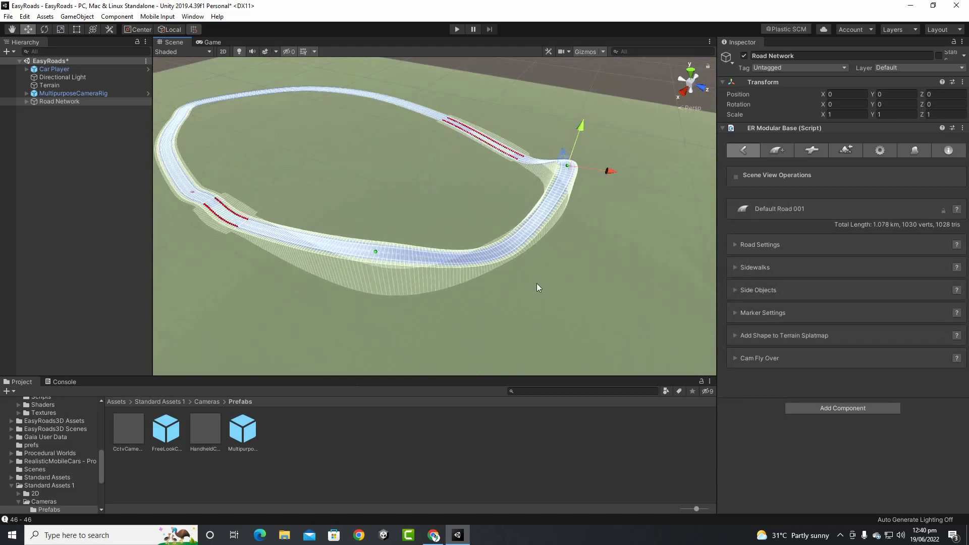
Raise the near-curve marker, then lift the front marker's road section slightly higher
{"action": "scroll", "coordinate": [537, 283], "scroll_direction": "up", "scroll_amount": 3}
{"action": "left_click", "coordinate": [529, 260]}
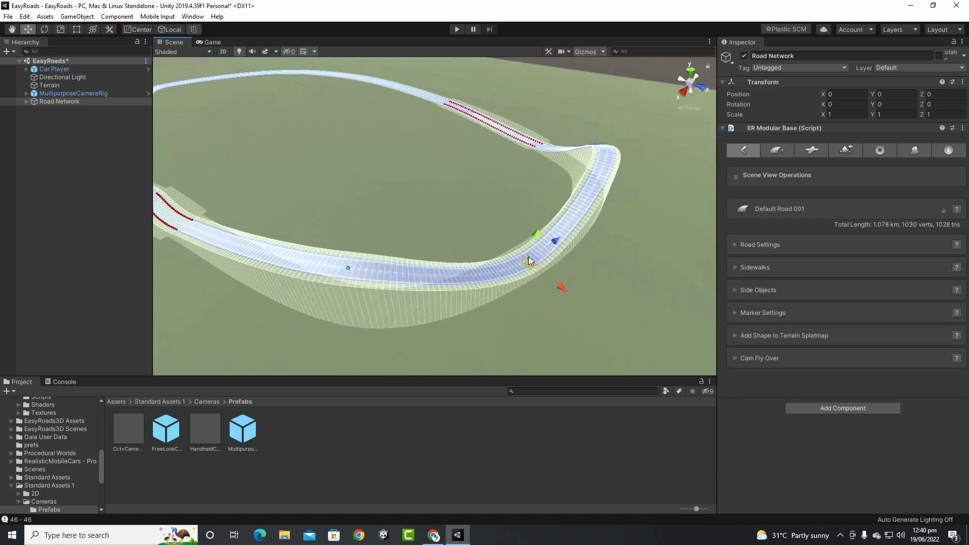
{"action": "left_click_drag", "start_coordinate": [537, 234], "coordinate": [540, 199]}
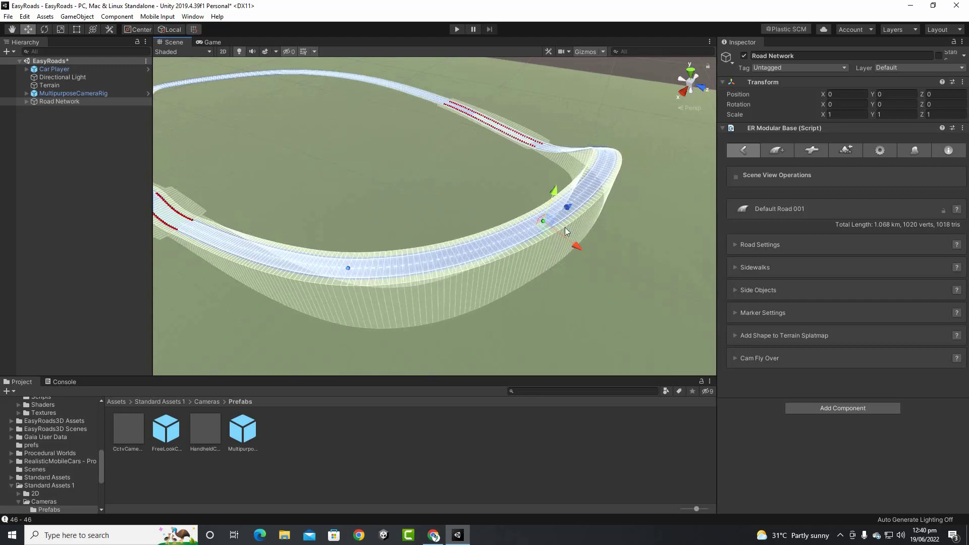
{"action": "middle_click_drag", "start_coordinate": [559, 270], "coordinate": [429, 249]}
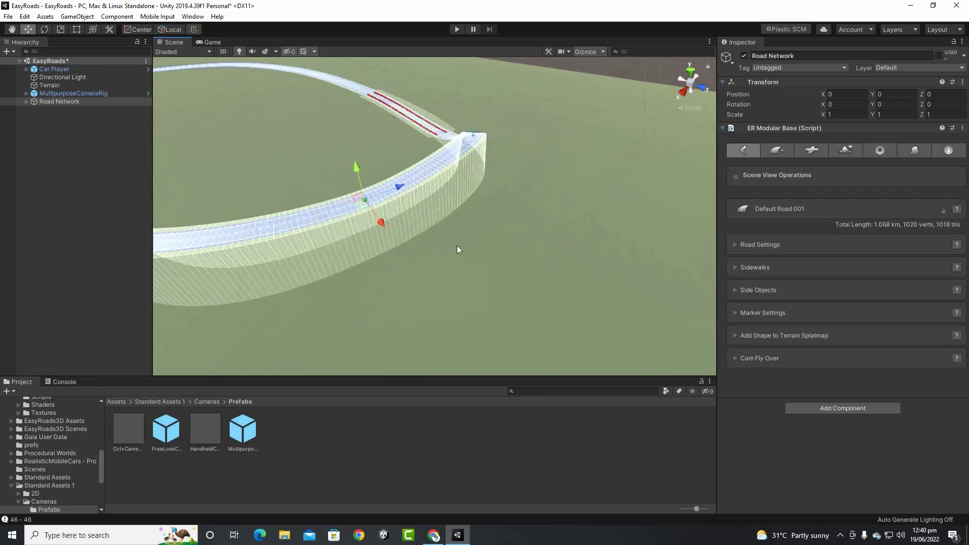
{"action": "left_click_drag", "start_coordinate": [471, 243], "coordinate": [347, 221], "text": "alt"}
{"action": "middle_click_drag", "start_coordinate": [395, 233], "coordinate": [445, 214]}
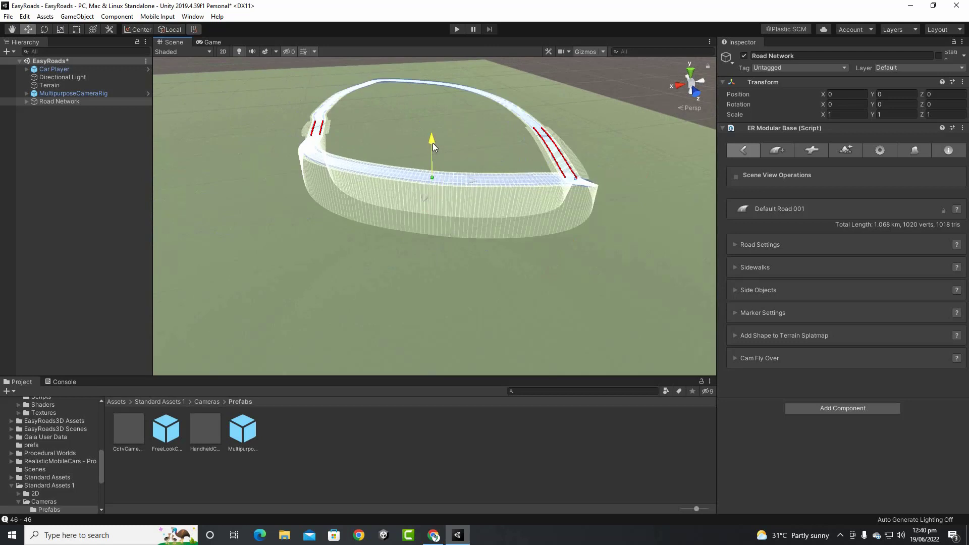
{"action": "left_click_drag", "start_coordinate": [433, 143], "coordinate": [432, 139]}
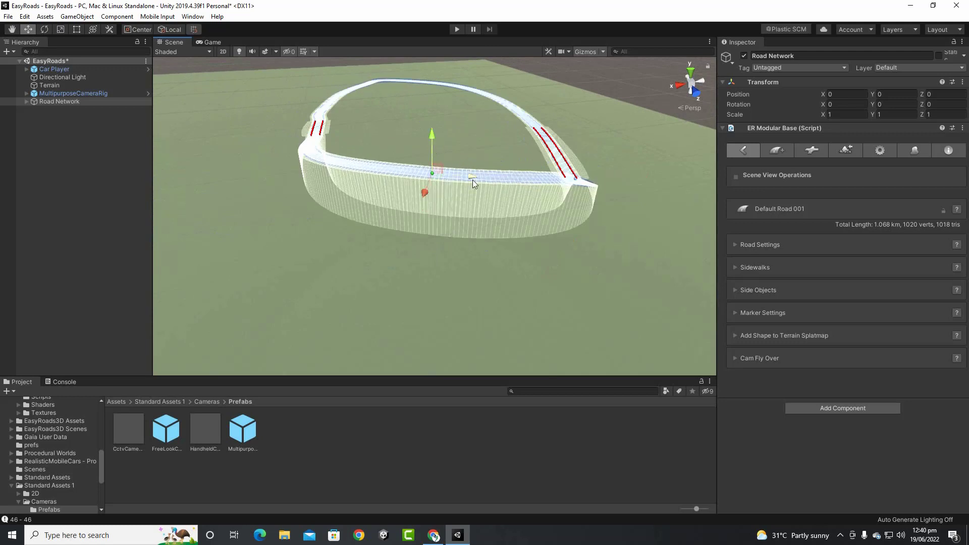
Expand the selected marker's settings and briefly show the segment smoothness options
{"action": "left_click", "coordinate": [737, 314]}
{"action": "scroll", "coordinate": [854, 349], "scroll_direction": "down", "scroll_amount": 3}
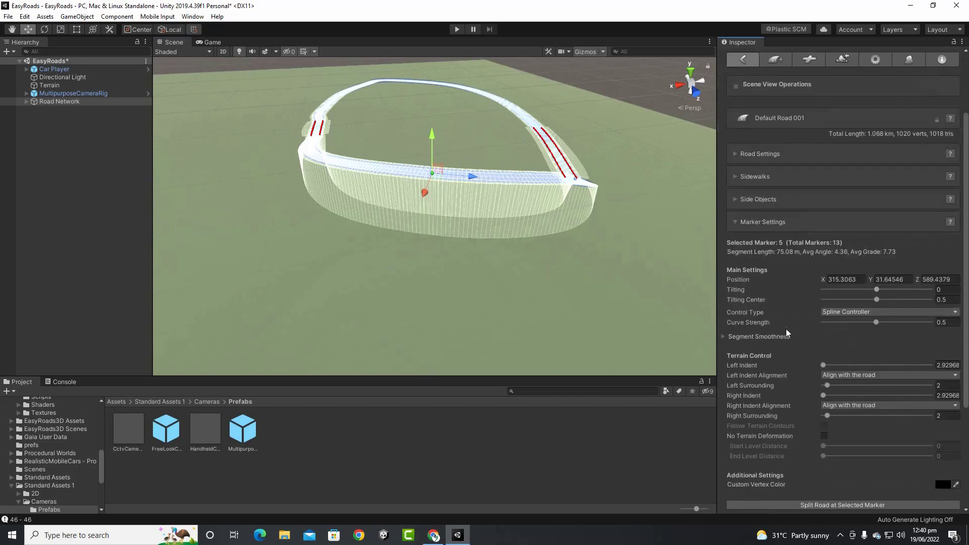
{"action": "left_click", "coordinate": [723, 335]}
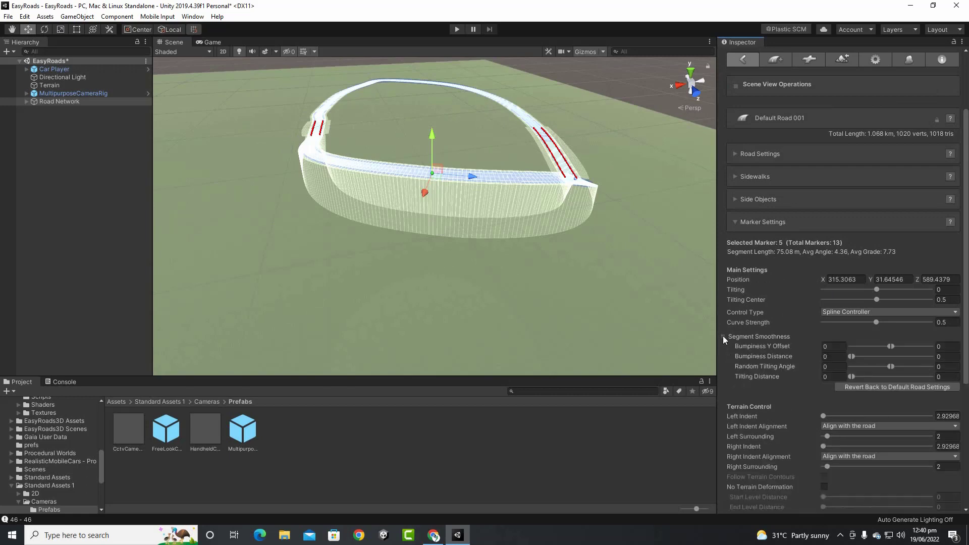
{"action": "left_click", "coordinate": [723, 335]}
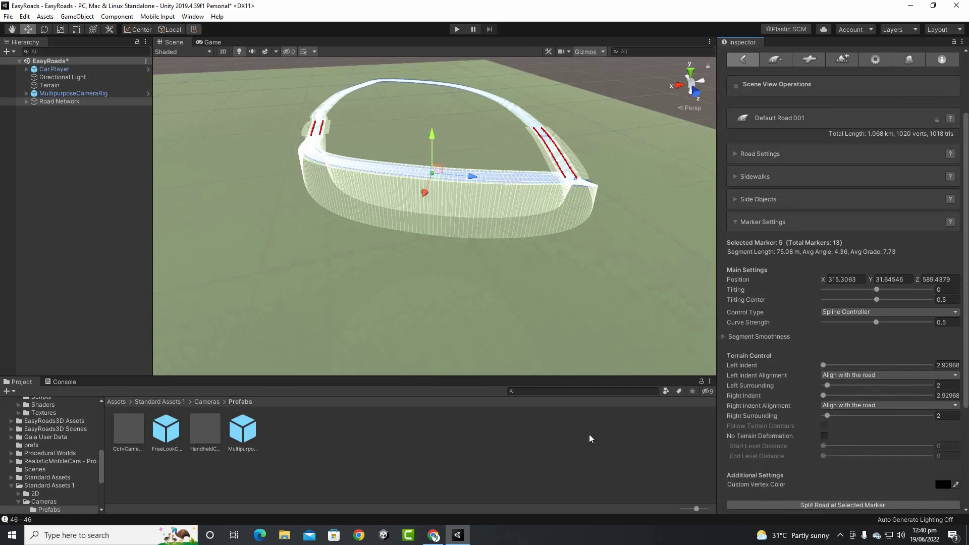
{"action": "scroll", "coordinate": [747, 444], "scroll_direction": "down", "scroll_amount": 8}
{"action": "scroll", "coordinate": [548, 337], "scroll_direction": "up", "scroll_amount": 2}
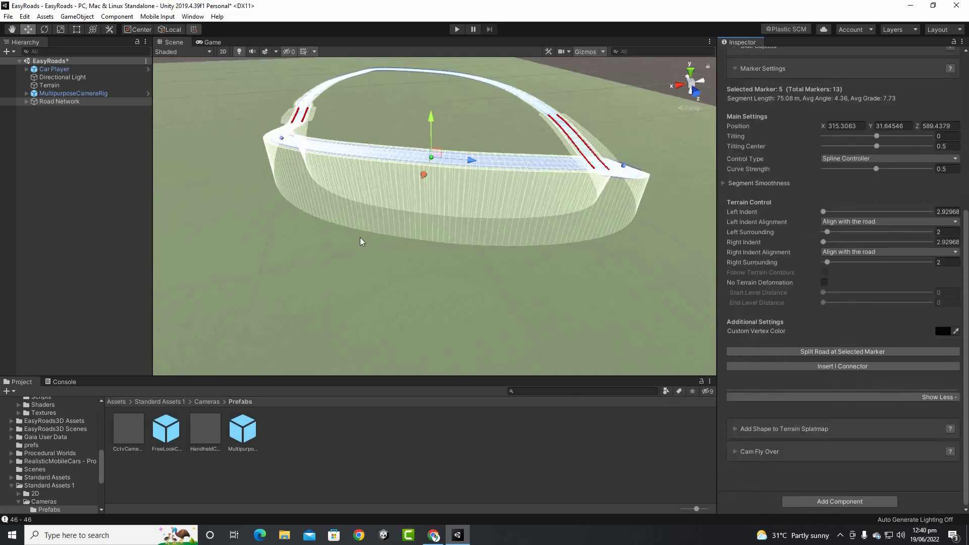
Select marker 7 and adjust its height to about 3.6
{"action": "key", "text": "alt"}
{"action": "left_click_drag", "start_coordinate": [347, 162], "coordinate": [542, 201], "text": "alt"}
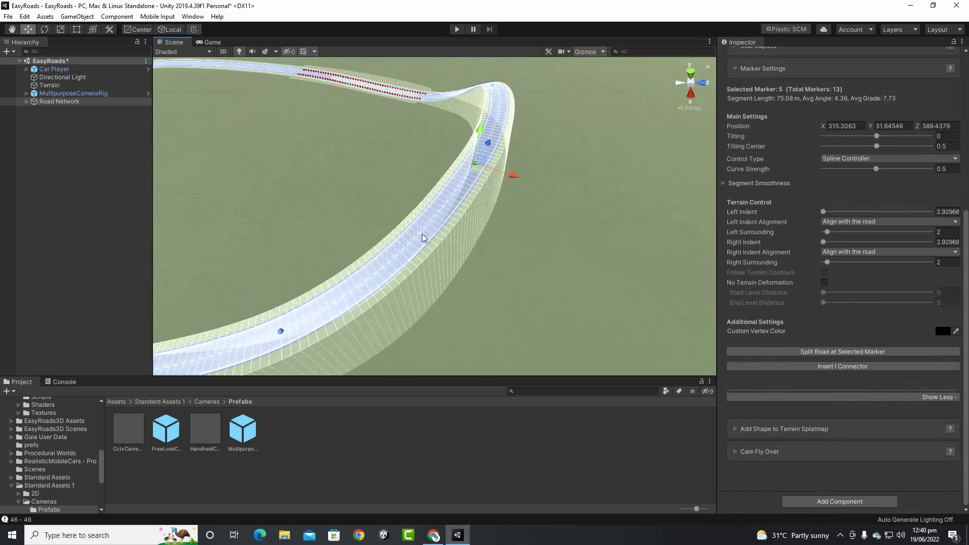
{"action": "left_click_drag", "start_coordinate": [473, 195], "coordinate": [454, 202], "text": "alt"}
{"action": "left_click_drag", "start_coordinate": [563, 249], "coordinate": [454, 201], "text": "alt"}
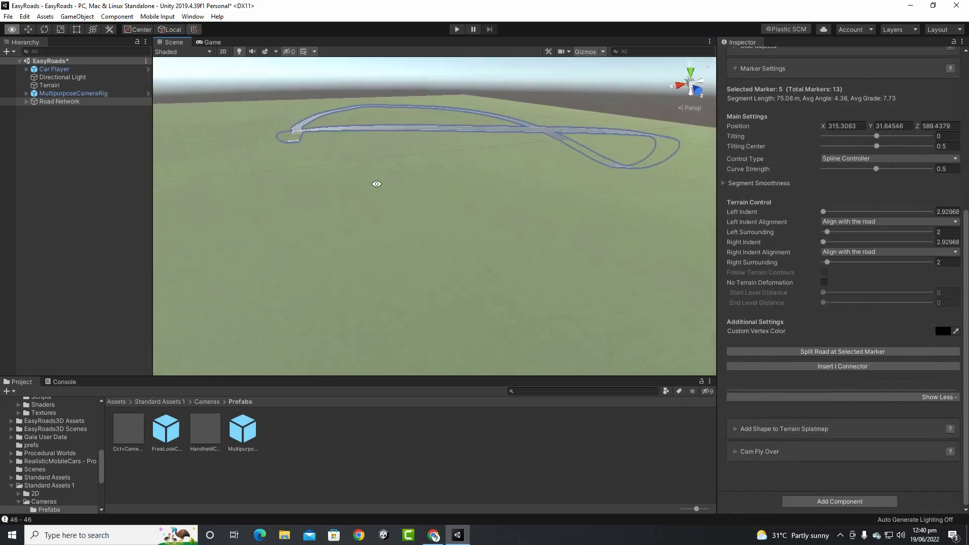
{"action": "key", "text": "alt"}
{"action": "left_click_drag", "start_coordinate": [337, 301], "coordinate": [429, 308], "text": "alt"}
{"action": "left_click", "coordinate": [421, 294]}
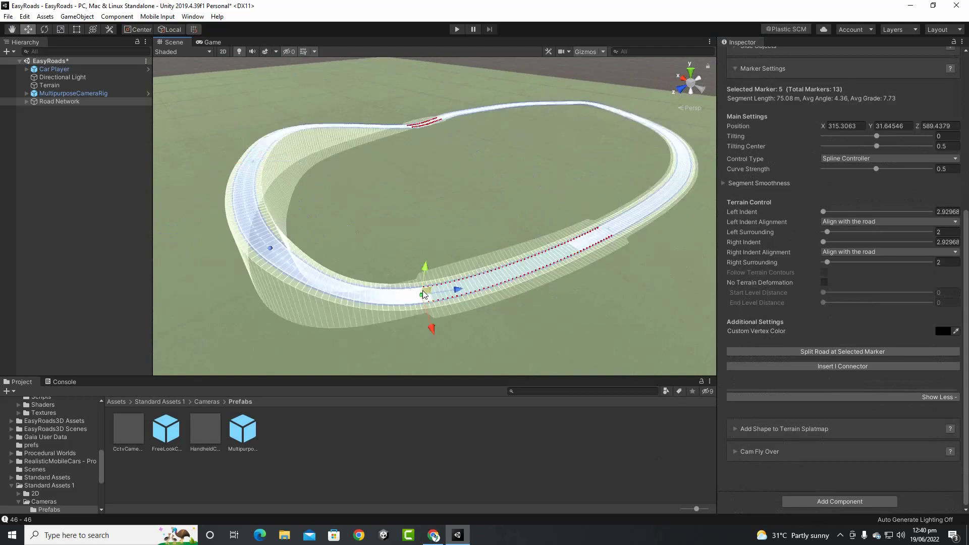
{"action": "left_click_drag", "start_coordinate": [426, 259], "coordinate": [426, 256]}
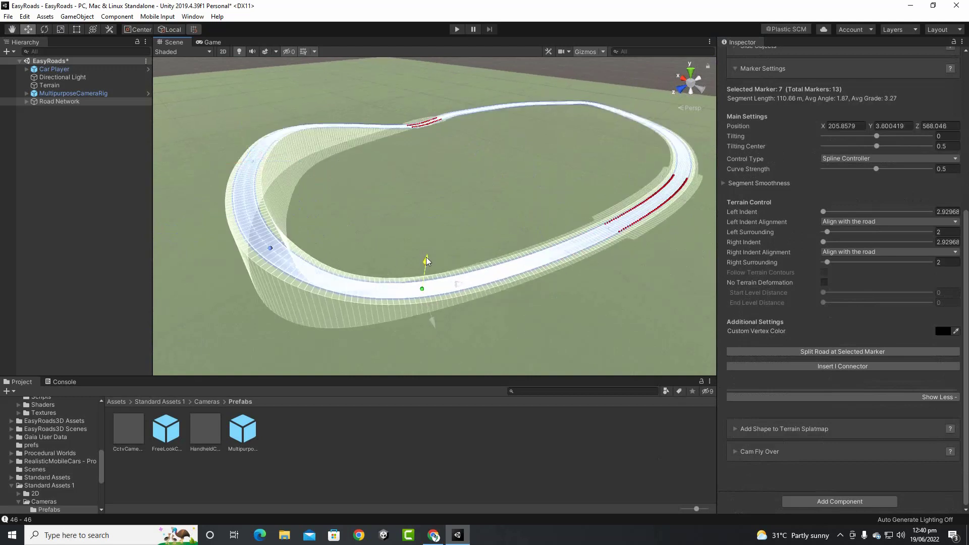
{"action": "key", "text": "super"}
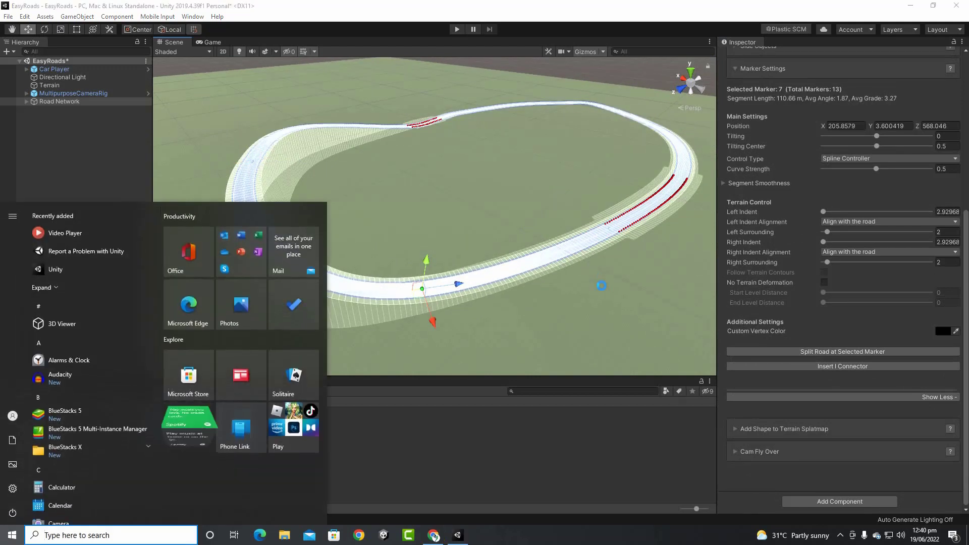
{"action": "left_click", "coordinate": [617, 282]}
{"action": "mouse_move", "coordinate": [617, 282]}
{"action": "middle_mouse_down"}
{"action": "mouse_move", "coordinate": [603, 282]}
{"action": "mouse_move", "coordinate": [545, 440]}
{"action": "middle_mouse_up"}
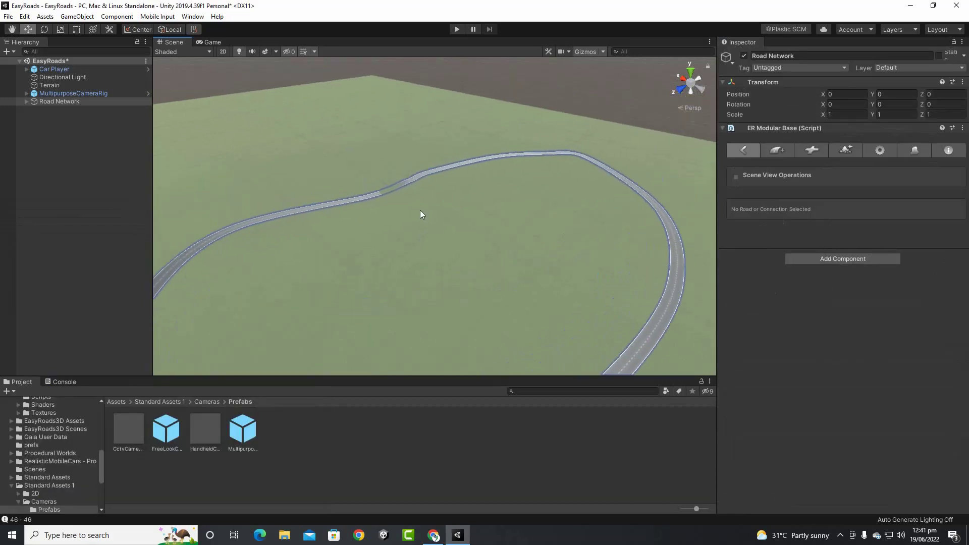
{"action": "left_click", "coordinate": [394, 189]}
{"action": "scroll", "coordinate": [390, 191], "scroll_direction": "up", "scroll_amount": 2}
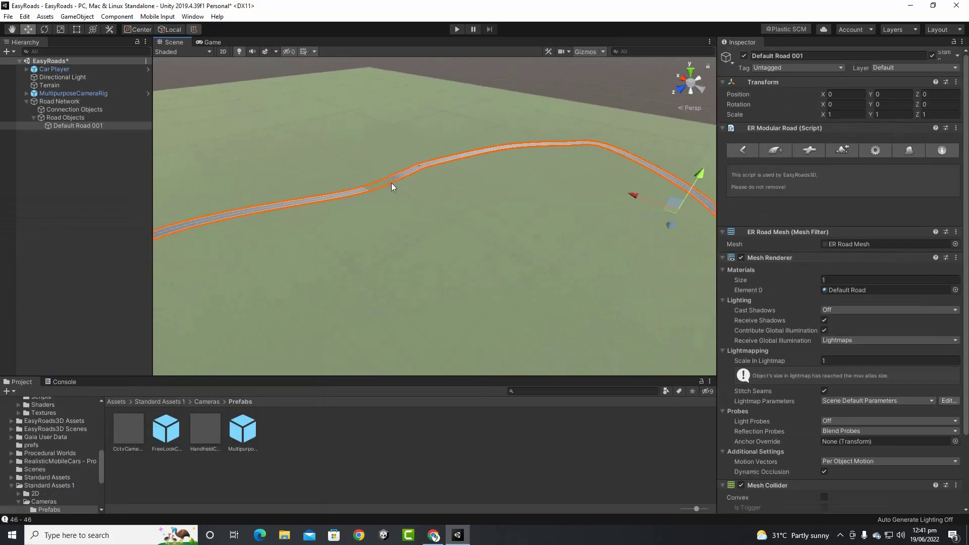
{"action": "middle_click_drag", "start_coordinate": [391, 183], "coordinate": [477, 277]}
{"action": "scroll", "coordinate": [505, 295], "scroll_direction": "up", "scroll_amount": 6}
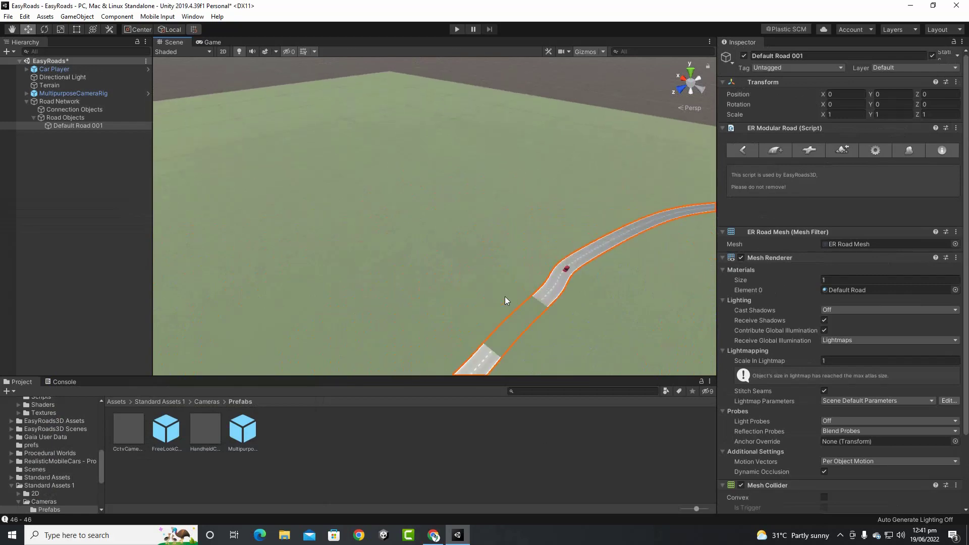
{"action": "middle_click_drag", "start_coordinate": [519, 327], "coordinate": [483, 255]}
{"action": "left_click", "coordinate": [449, 234]}
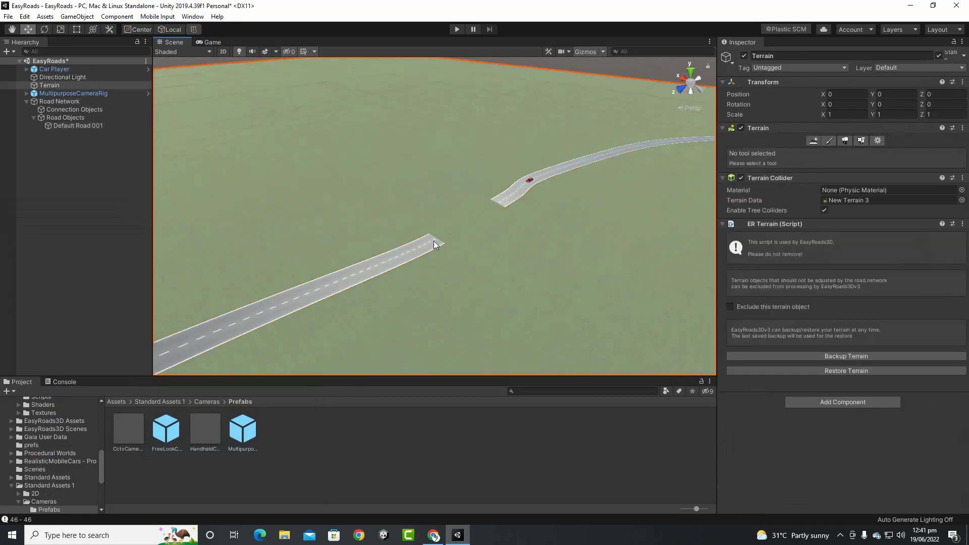
{"action": "left_click", "coordinate": [421, 248]}
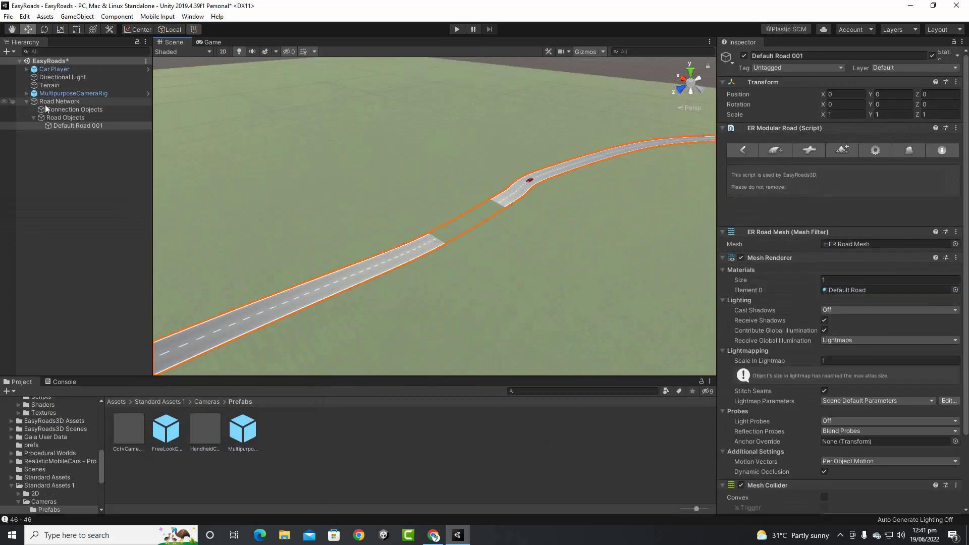
{"action": "left_click", "coordinate": [59, 102]}
{"action": "scroll", "coordinate": [469, 238], "scroll_direction": "up", "scroll_amount": 3}
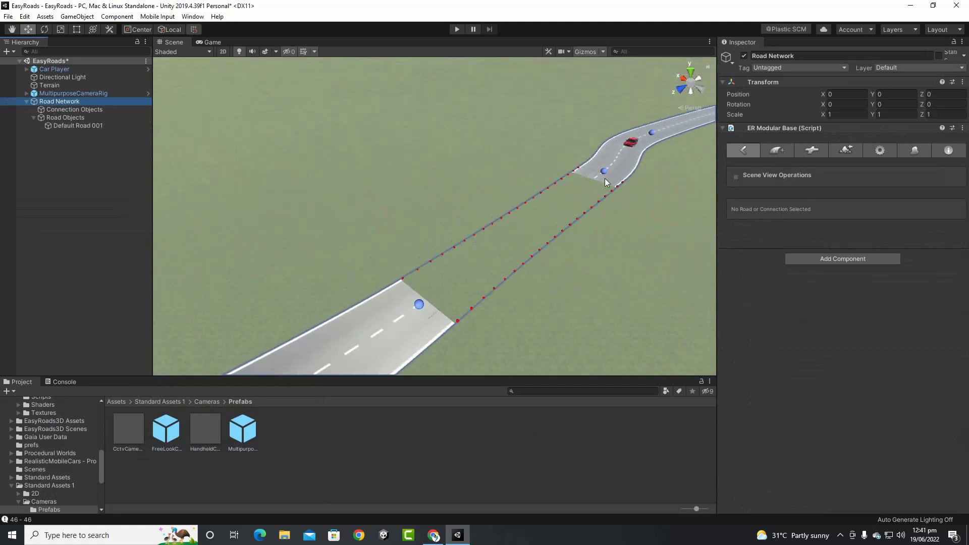
Reposition a road marker sideways and raise it to about 2.94 height
{"action": "left_click", "coordinate": [604, 172]}
{"action": "left_click_drag", "start_coordinate": [614, 133], "coordinate": [613, 335]}
{"action": "mouse_move", "coordinate": [589, 191]}
{"action": "left_mouse_down"}
{"action": "mouse_move", "coordinate": [480, 259]}
{"action": "mouse_move", "coordinate": [493, 261]}
{"action": "mouse_move", "coordinate": [533, 122]}
{"action": "left_mouse_up"}
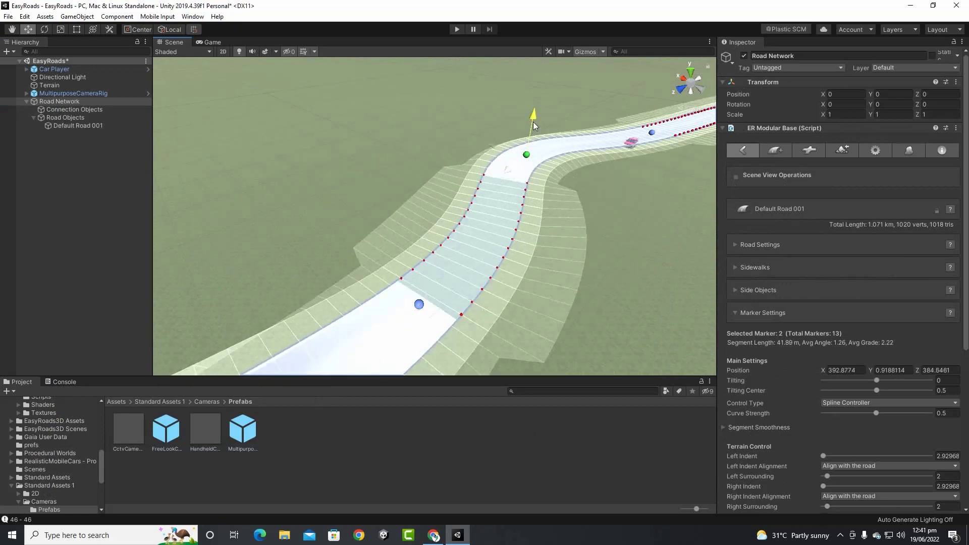
{"action": "left_click_drag", "start_coordinate": [422, 275], "coordinate": [420, 253]}
Select marker 2 and shift it along the X axis
{"action": "scroll", "coordinate": [454, 275], "scroll_direction": "down", "scroll_amount": 3}
{"action": "scroll", "coordinate": [454, 275], "scroll_direction": "down", "scroll_amount": 3}
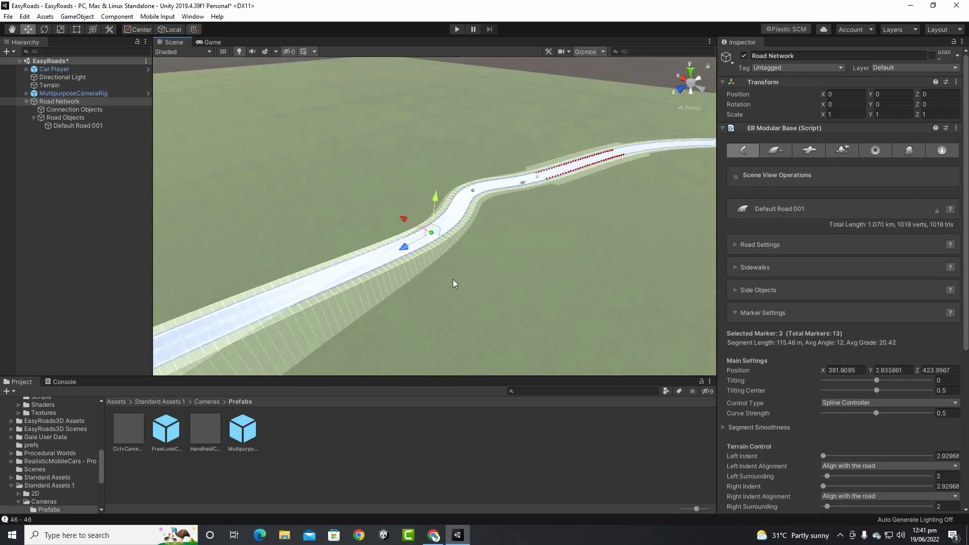
{"action": "middle_click_drag", "start_coordinate": [522, 301], "coordinate": [364, 314]}
{"action": "scroll", "coordinate": [393, 287], "scroll_direction": "down", "scroll_amount": 3}
{"action": "scroll", "coordinate": [392, 288], "scroll_direction": "down", "scroll_amount": 3}
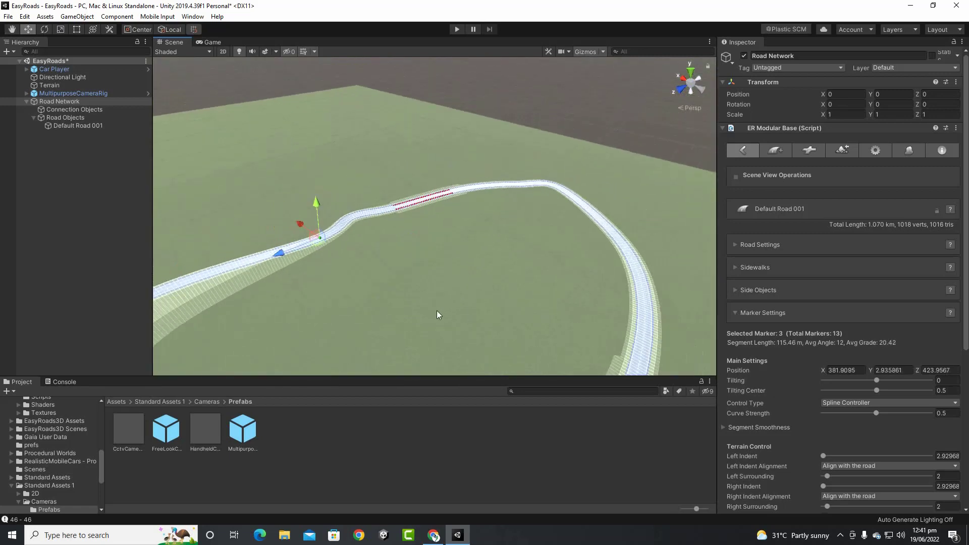
{"action": "scroll", "coordinate": [441, 306], "scroll_direction": "down", "scroll_amount": 3}
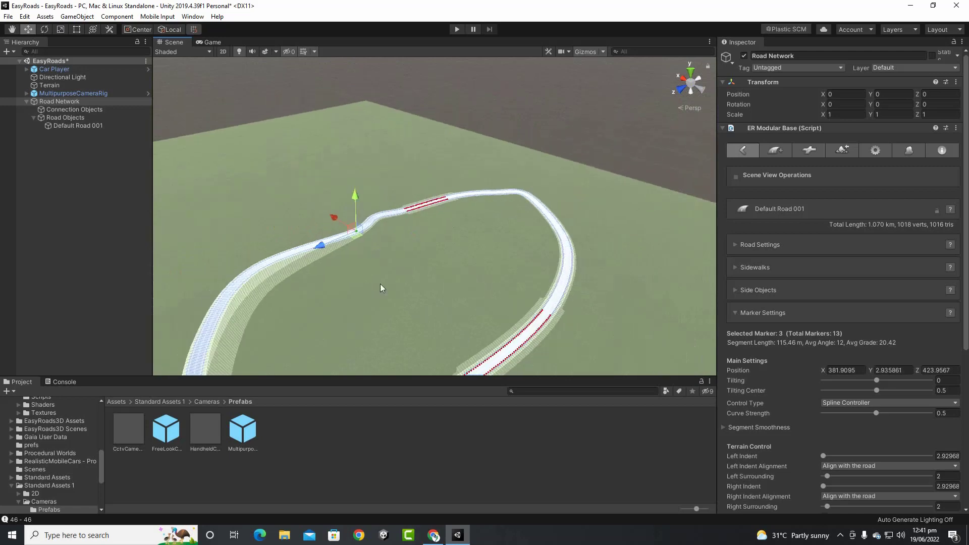
{"action": "scroll", "coordinate": [366, 263], "scroll_direction": "down", "scroll_amount": 4}
{"action": "mouse_move", "coordinate": [499, 292]}
{"action": "left_mouse_down", "text": "alt"}
{"action": "mouse_move", "coordinate": [173, 268]}
{"action": "mouse_move", "coordinate": [415, 250]}
{"action": "mouse_move", "coordinate": [256, 271]}
{"action": "left_mouse_up", "text": "alt"}
{"action": "scroll", "coordinate": [434, 202], "scroll_direction": "up", "scroll_amount": 5}
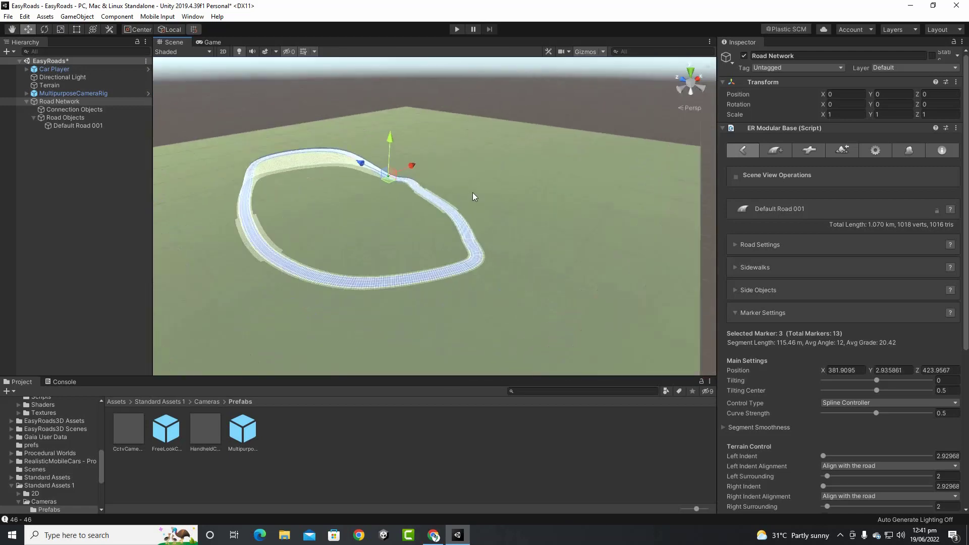
{"action": "scroll", "coordinate": [414, 170], "scroll_direction": "up", "scroll_amount": 5}
{"action": "middle_click_drag", "start_coordinate": [410, 182], "coordinate": [549, 271]}
{"action": "scroll", "coordinate": [520, 253], "scroll_direction": "up", "scroll_amount": 5}
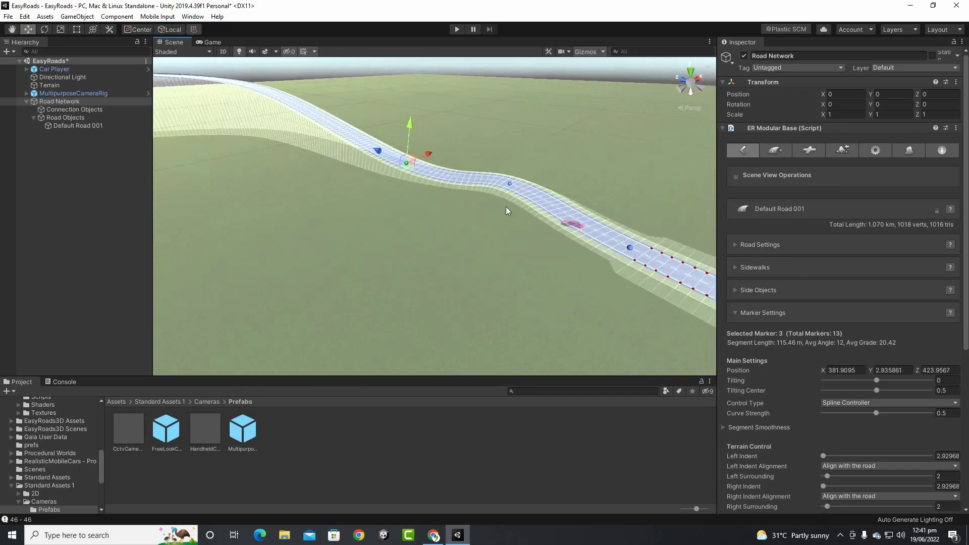
{"action": "left_click", "coordinate": [509, 184]}
{"action": "left_click_drag", "start_coordinate": [523, 179], "coordinate": [511, 192]}
Add a new marker on the road, bringing the loop to 14 markers
{"action": "mouse_move", "coordinate": [561, 250]}
{"action": "left_mouse_down", "text": "alt"}
{"action": "mouse_move", "coordinate": [549, 256]}
{"action": "mouse_move", "coordinate": [399, 226]}
{"action": "left_mouse_up", "text": "alt"}
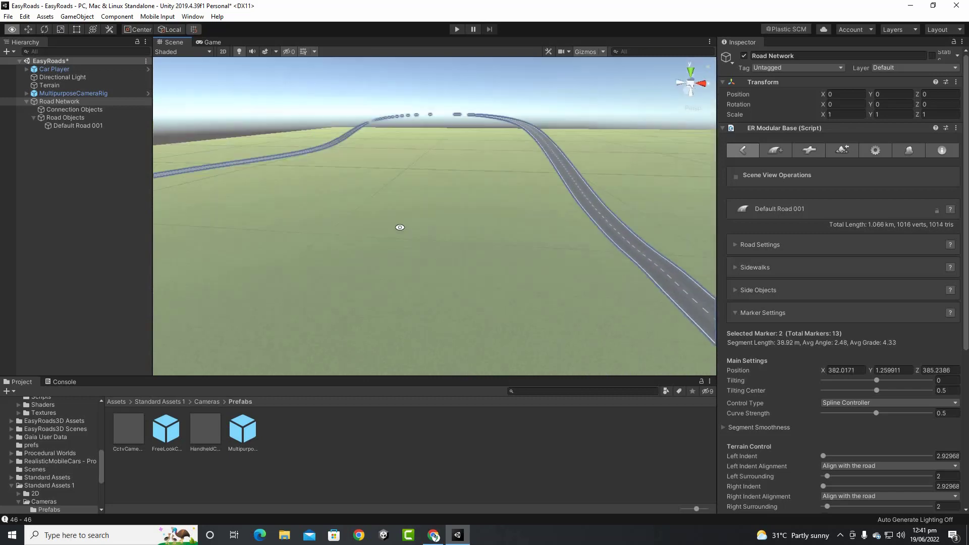
{"action": "middle_click_drag", "start_coordinate": [626, 273], "coordinate": [532, 268]}
{"action": "scroll", "coordinate": [436, 265], "scroll_direction": "down", "scroll_amount": 3}
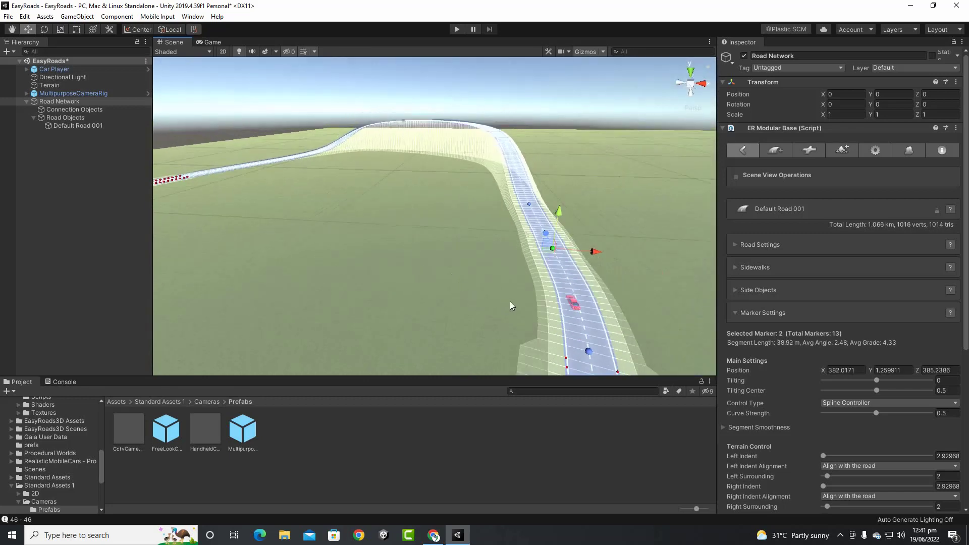
{"action": "left_click_drag", "start_coordinate": [512, 303], "coordinate": [436, 357], "text": "alt"}
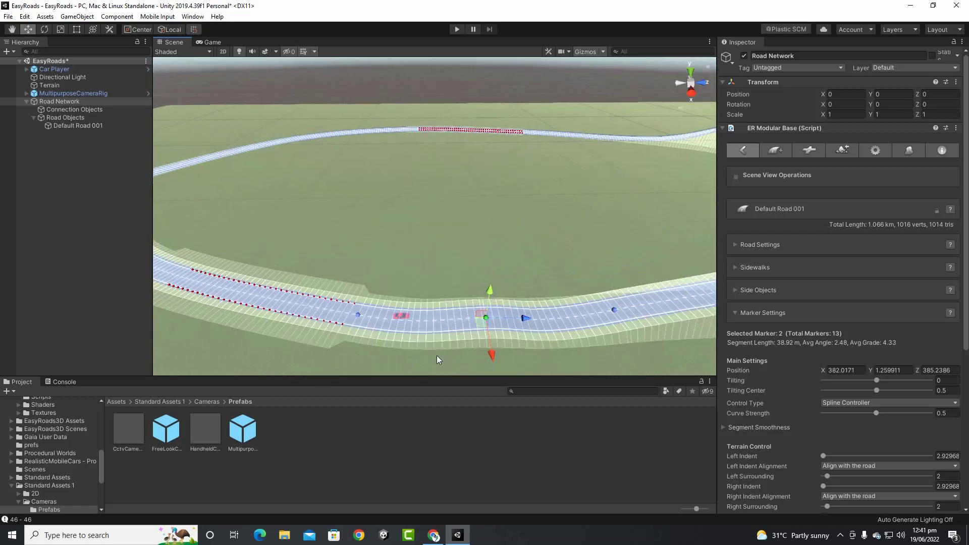
{"action": "scroll", "coordinate": [439, 356], "scroll_direction": "up", "scroll_amount": 3}
{"action": "middle_click_drag", "start_coordinate": [444, 356], "coordinate": [396, 301]}
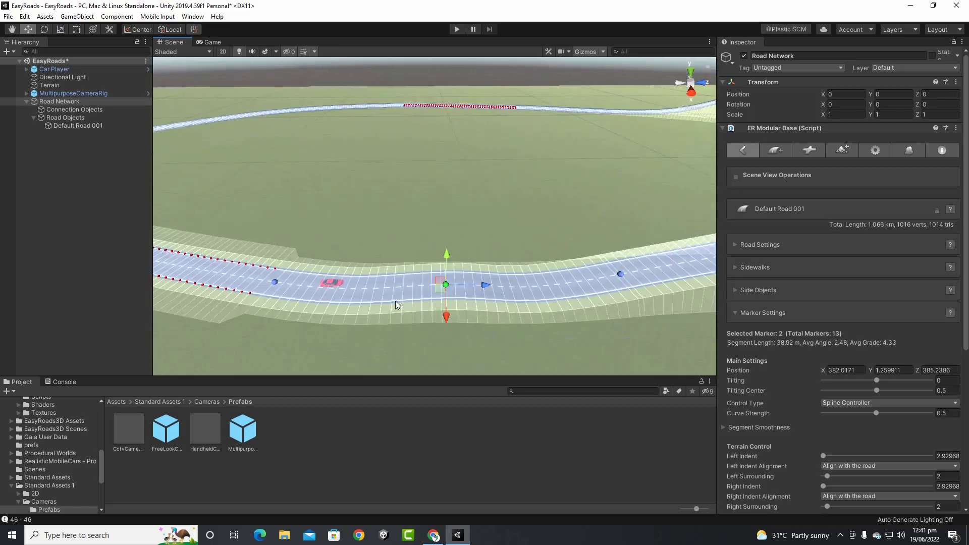
{"action": "left_click", "coordinate": [274, 283]}
{"action": "middle_click_drag", "start_coordinate": [520, 299], "coordinate": [399, 308]}
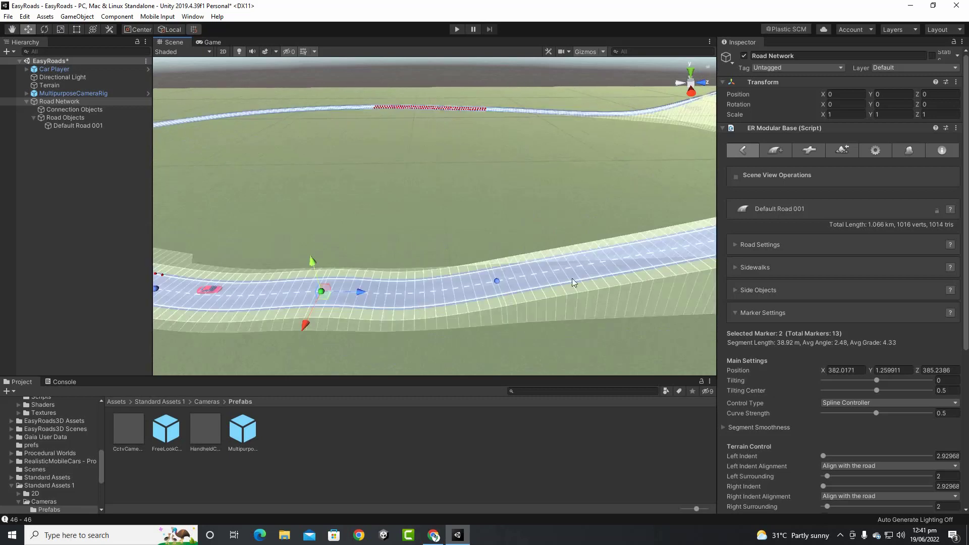
{"action": "mouse_move", "coordinate": [572, 280]}
{"action": "middle_mouse_down"}
{"action": "mouse_move", "coordinate": [390, 297]}
{"action": "mouse_move", "coordinate": [262, 342]}
{"action": "mouse_move", "coordinate": [446, 277]}
{"action": "middle_mouse_up"}
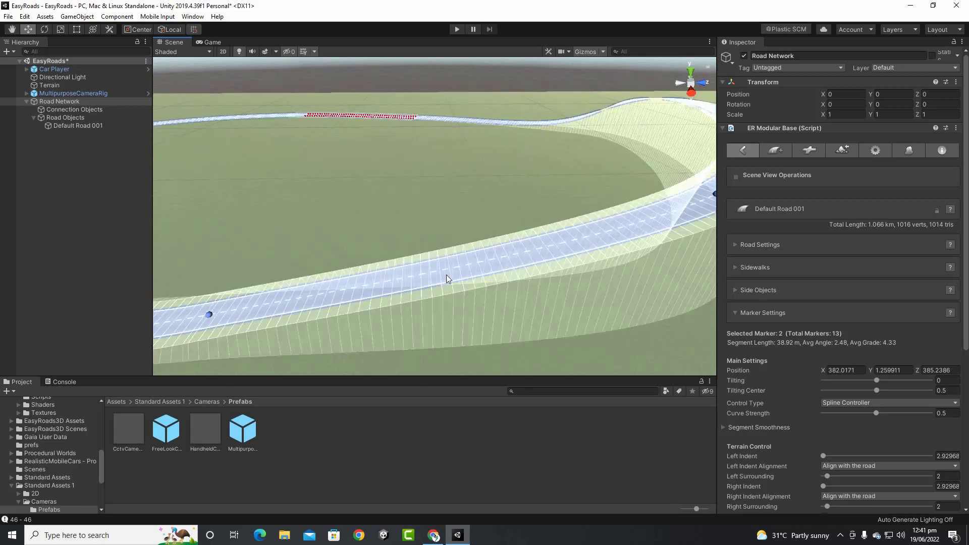
{"action": "left_click", "coordinate": [502, 262], "text": "ctrl+shift"}
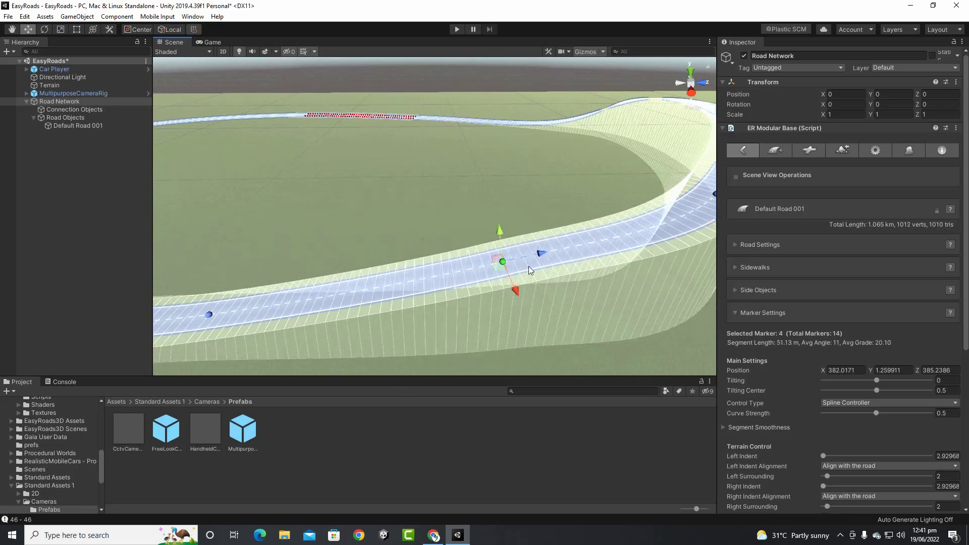
Reselect marker 2 on Default Road 001
{"action": "scroll", "coordinate": [422, 259], "scroll_direction": "down", "scroll_amount": 4}
{"action": "middle_click_drag", "start_coordinate": [382, 267], "coordinate": [473, 250]}
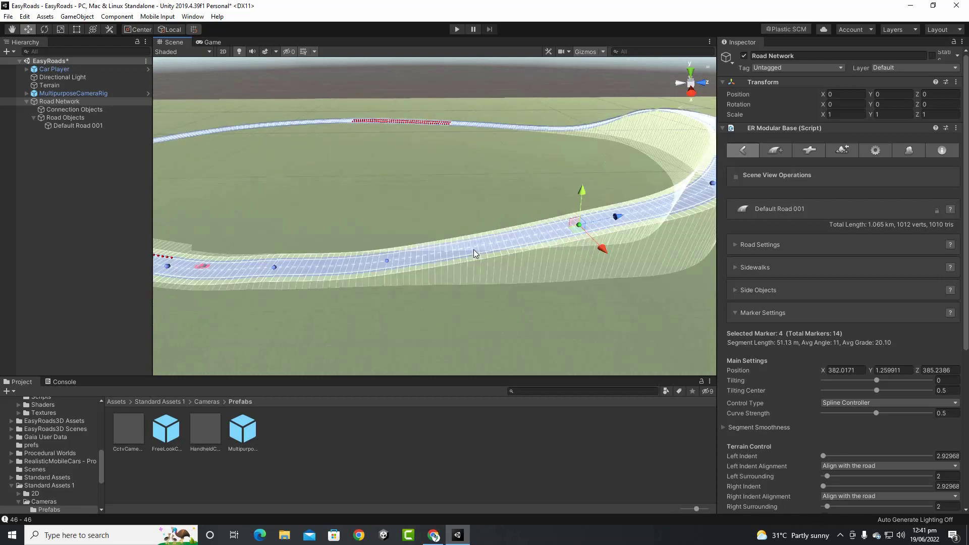
{"action": "left_click", "coordinate": [274, 266]}
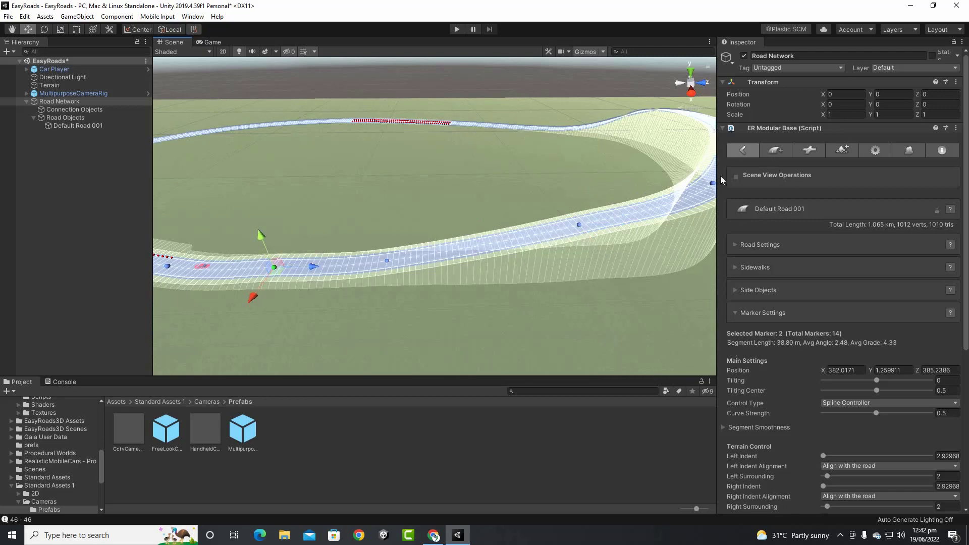
{"action": "scroll", "coordinate": [782, 355], "scroll_direction": "down", "scroll_amount": 6}
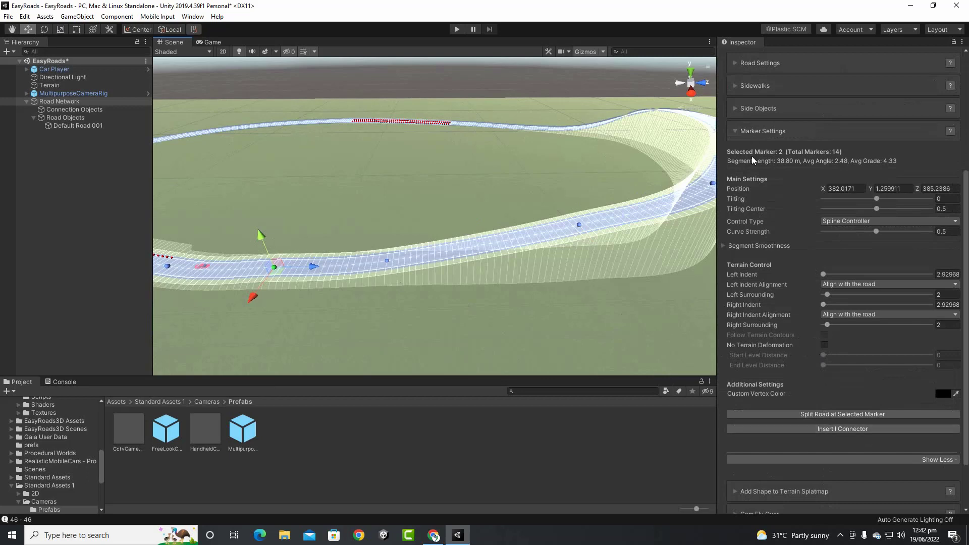
Insert a connector at marker 2, then select the first marker of Default Road 001_2
{"action": "left_click", "coordinate": [822, 430]}
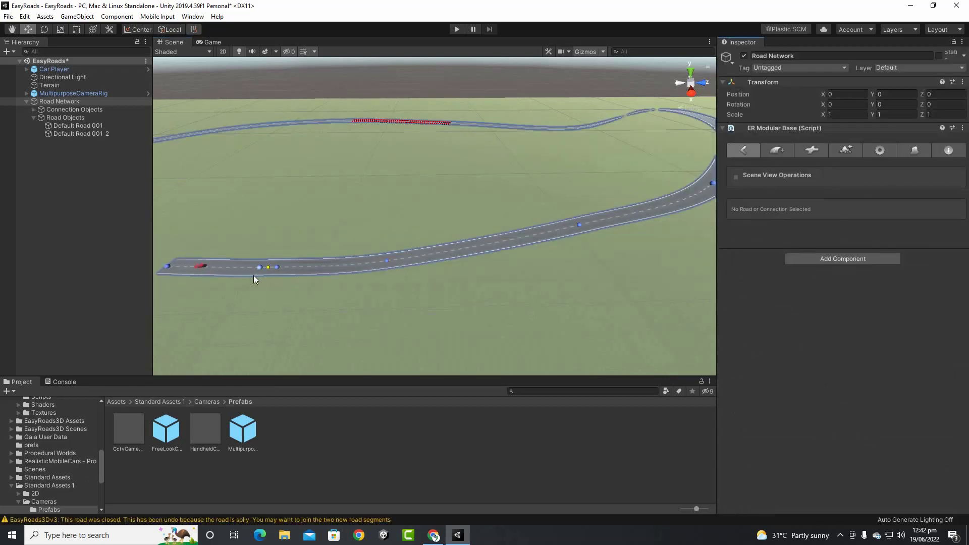
{"action": "middle_click_drag", "start_coordinate": [277, 280], "coordinate": [405, 278]}
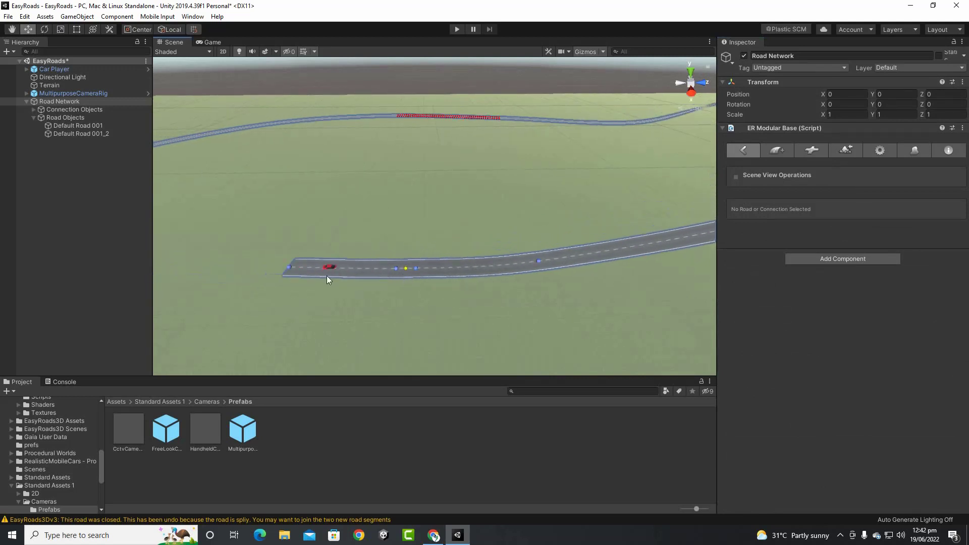
{"action": "left_click", "coordinate": [396, 271]}
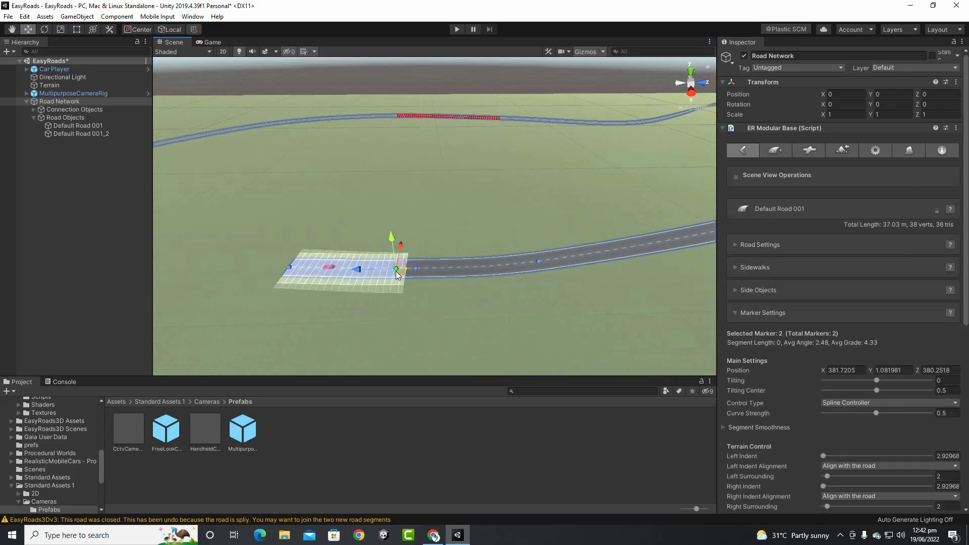
{"action": "left_click", "coordinate": [420, 271]}
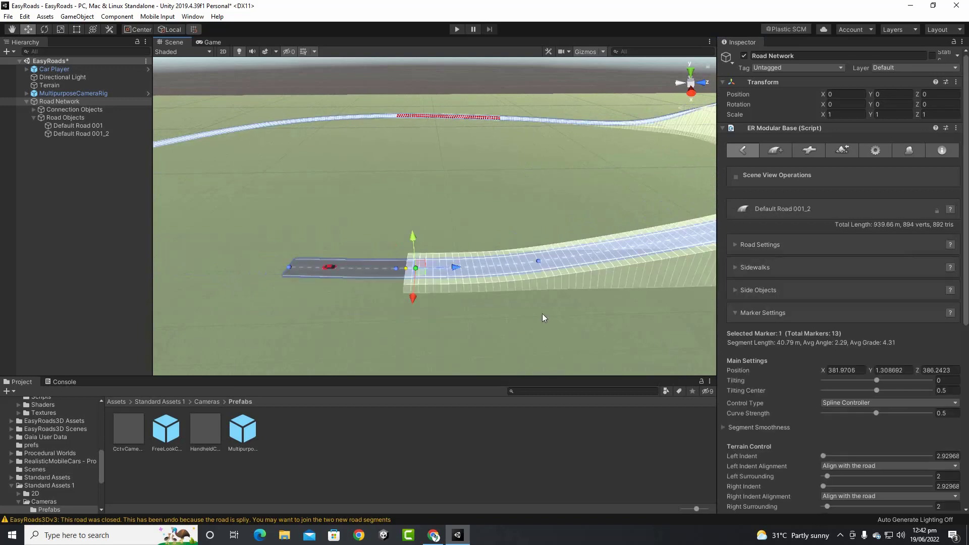
Split the elevated curve at marker 3 with an I connector, creating Default Road 001_2_2
{"action": "middle_click_drag", "start_coordinate": [542, 313], "coordinate": [293, 335]}
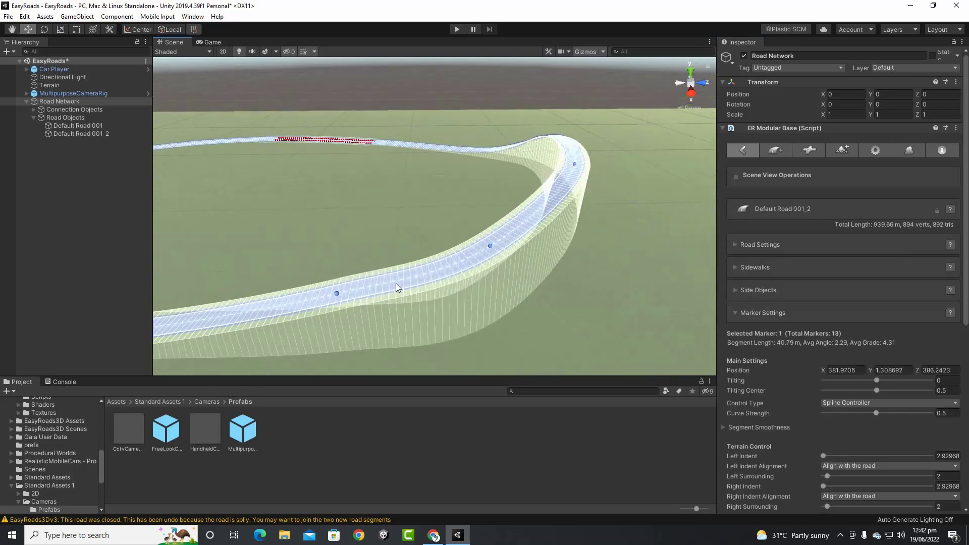
{"action": "middle_click_drag", "start_coordinate": [396, 283], "coordinate": [509, 211]}
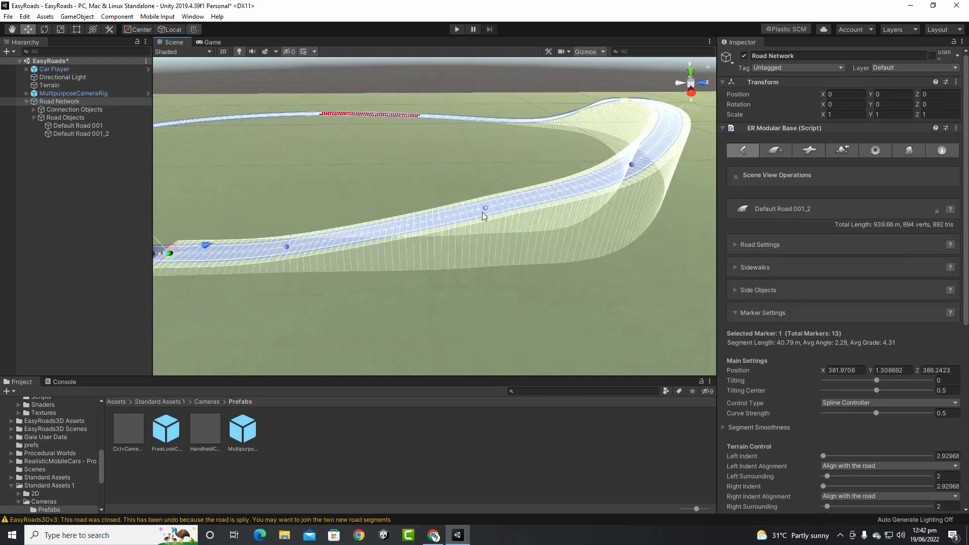
{"action": "left_click", "coordinate": [485, 208]}
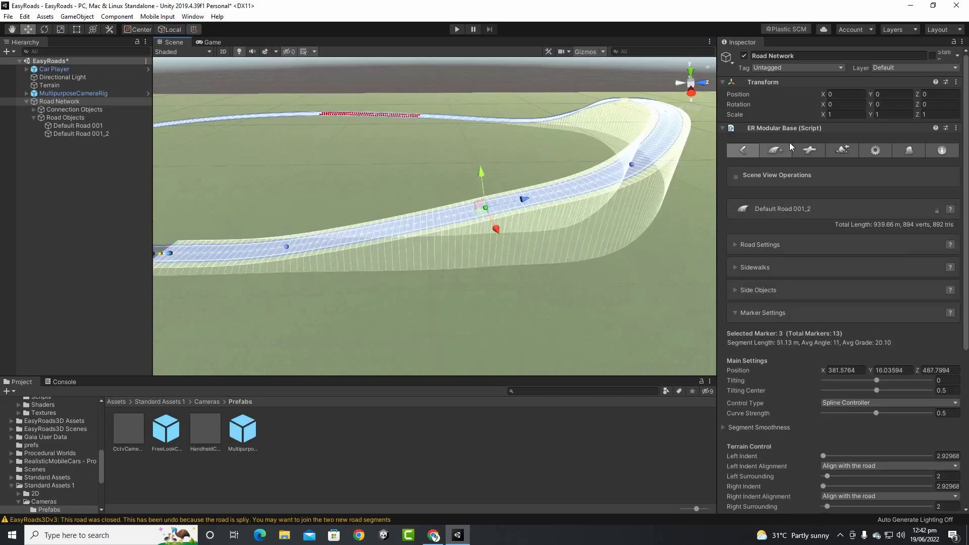
{"action": "scroll", "coordinate": [835, 282], "scroll_direction": "down", "scroll_amount": 5}
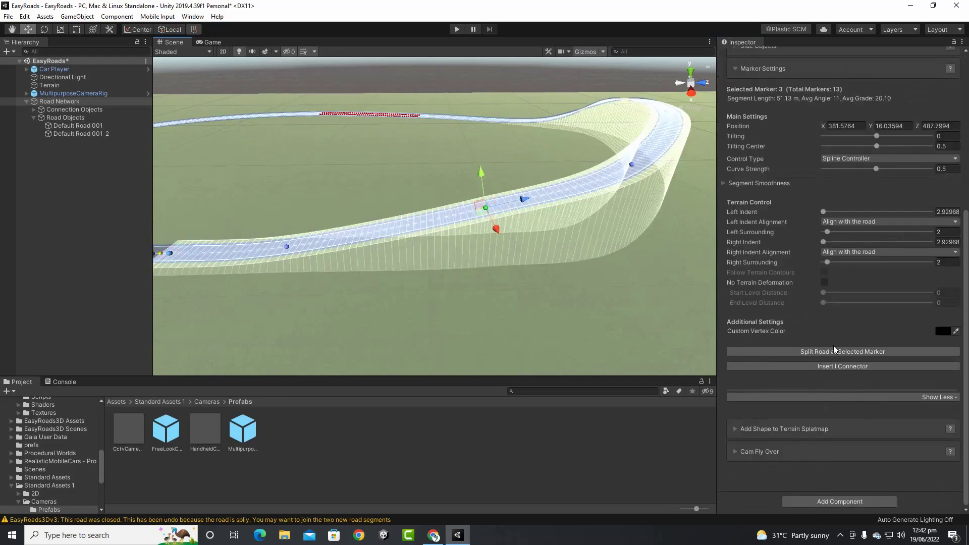
{"action": "left_click", "coordinate": [831, 365]}
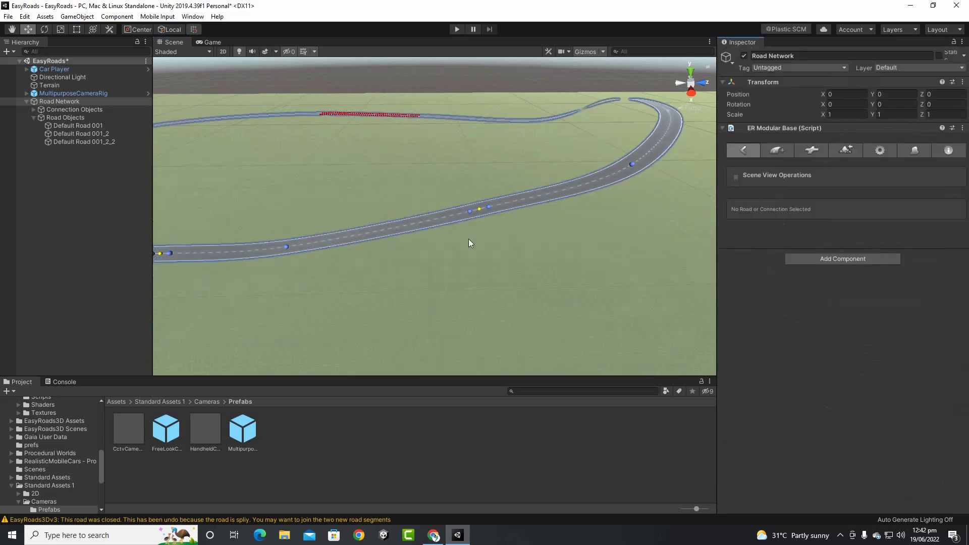
Enable the Shoulder side object on Default Road 001_2 for raised concrete edges on both sides
{"action": "middle_click_drag", "start_coordinate": [470, 240], "coordinate": [410, 307]}
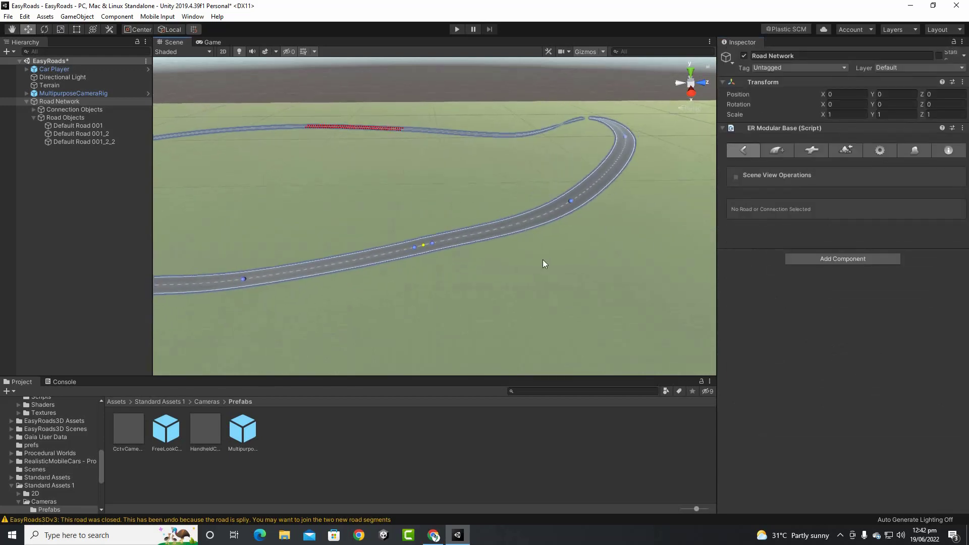
{"action": "middle_click_drag", "start_coordinate": [311, 269], "coordinate": [485, 241]}
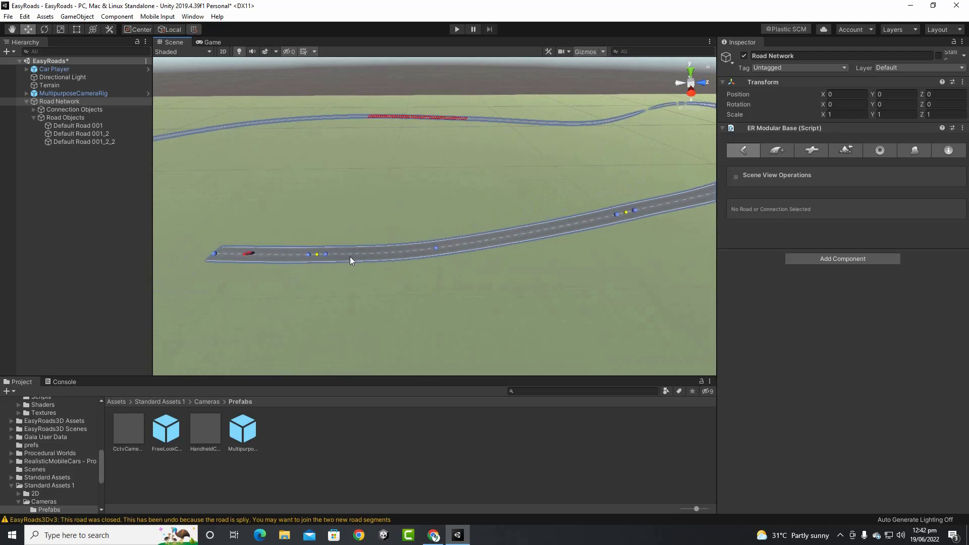
{"action": "left_click", "coordinate": [328, 254]}
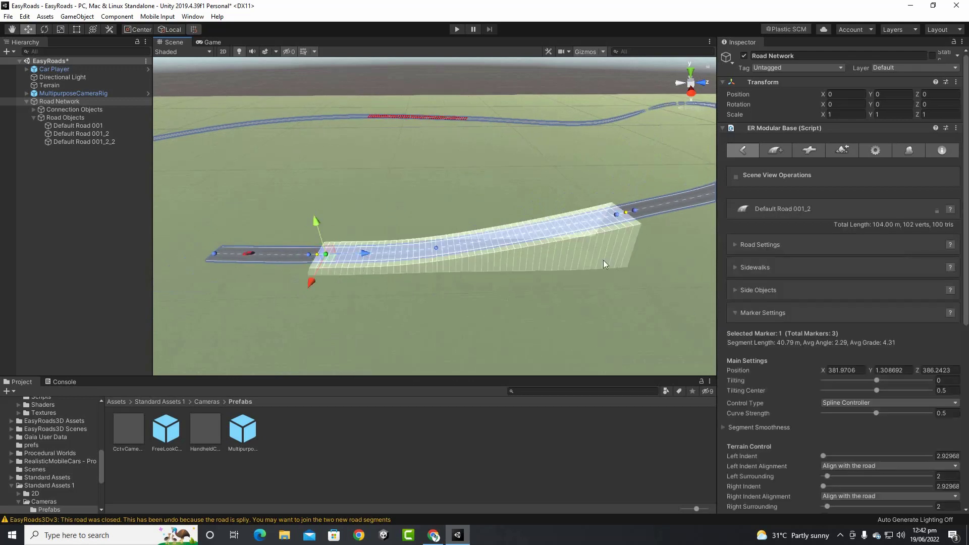
{"action": "left_click", "coordinate": [737, 290]}
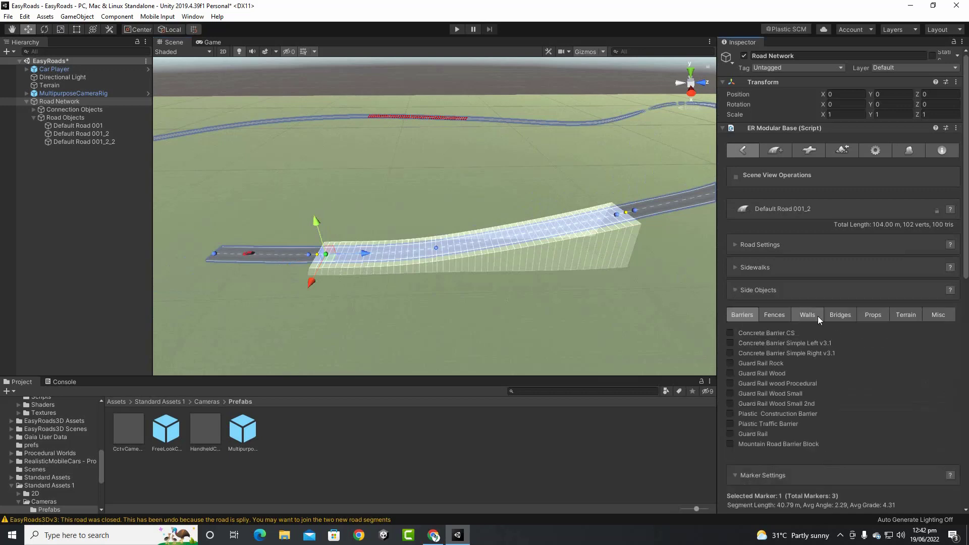
{"action": "left_click", "coordinate": [937, 316]}
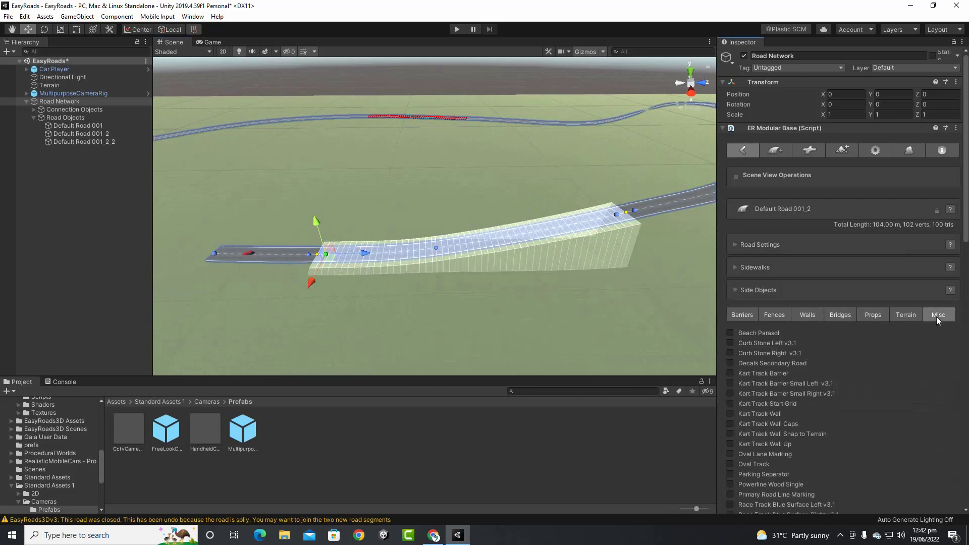
{"action": "scroll", "coordinate": [544, 245], "scroll_direction": "up", "scroll_amount": 5}
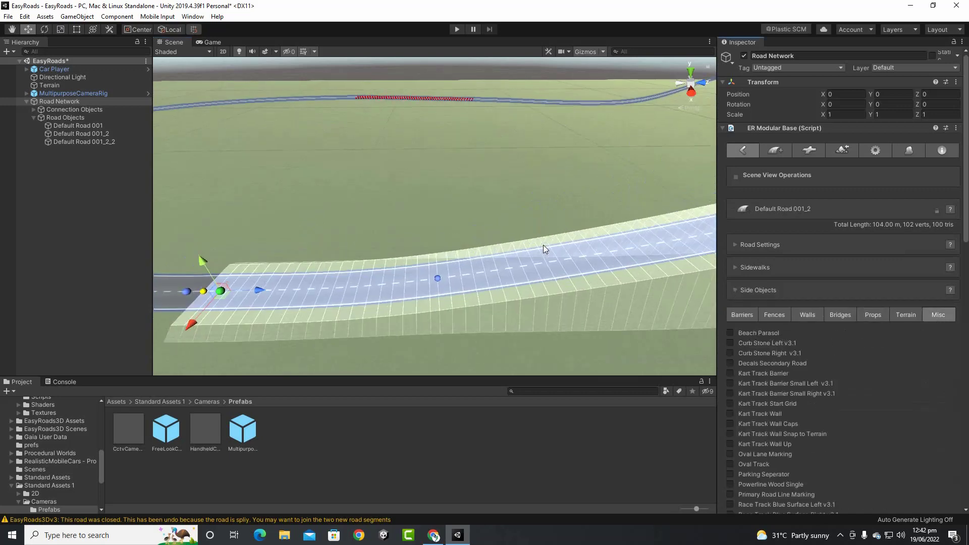
{"action": "scroll", "coordinate": [816, 420], "scroll_direction": "down", "scroll_amount": 10}
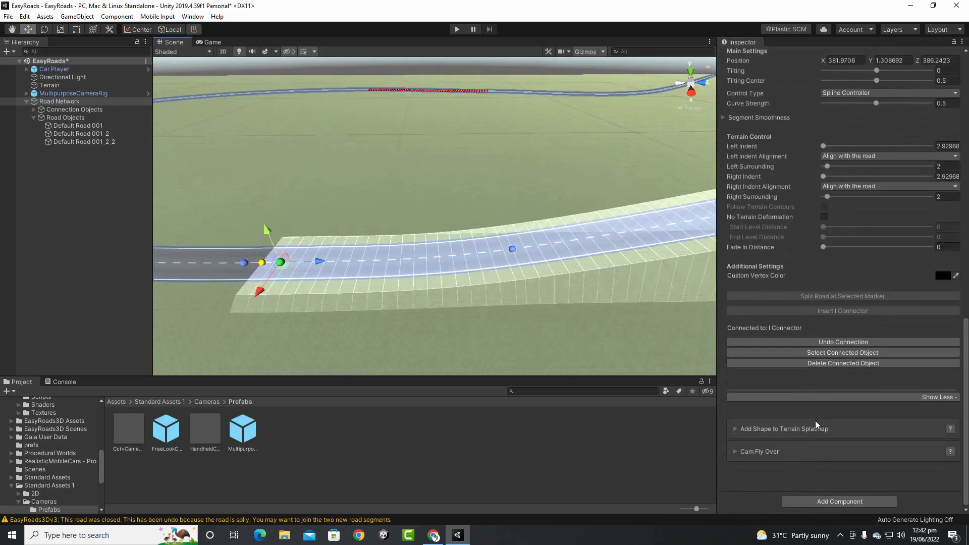
{"action": "scroll", "coordinate": [760, 194], "scroll_direction": "up", "scroll_amount": 3}
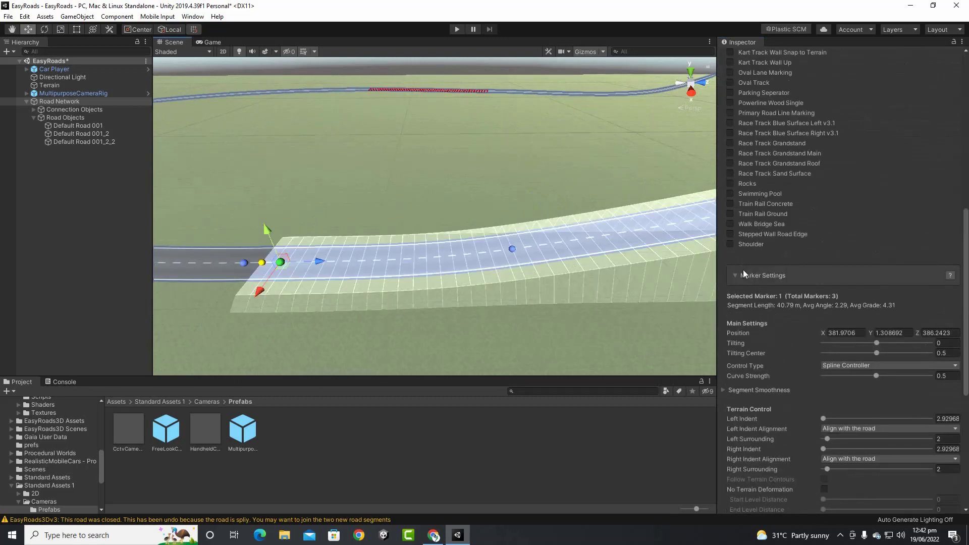
{"action": "left_click", "coordinate": [732, 244]}
{"action": "scroll", "coordinate": [480, 273], "scroll_direction": "up", "scroll_amount": 4}
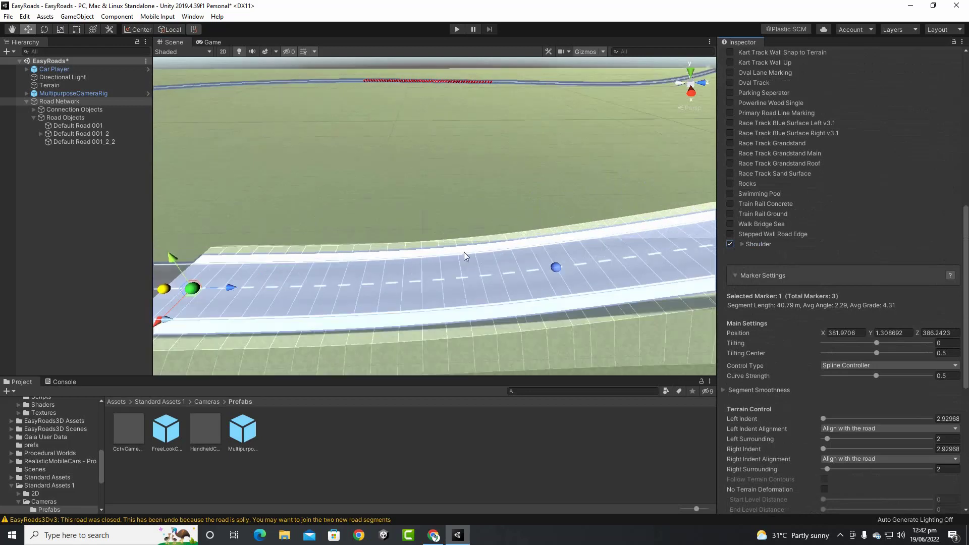
{"action": "mouse_move", "coordinate": [532, 290]}
{"action": "middle_mouse_down"}
{"action": "mouse_move", "coordinate": [642, 268]}
{"action": "mouse_move", "coordinate": [612, 288]}
{"action": "mouse_move", "coordinate": [335, 290]}
{"action": "mouse_move", "coordinate": [32, 378]}
{"action": "mouse_move", "coordinate": [111, 329]}
{"action": "mouse_move", "coordinate": [195, 319]}
{"action": "middle_mouse_up"}
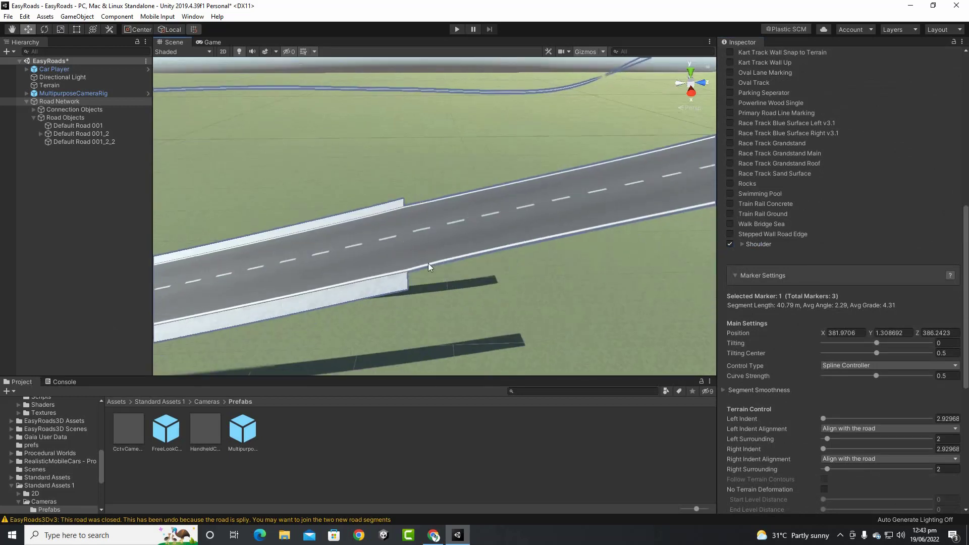
{"action": "scroll", "coordinate": [429, 266], "scroll_direction": "down", "scroll_amount": 3}
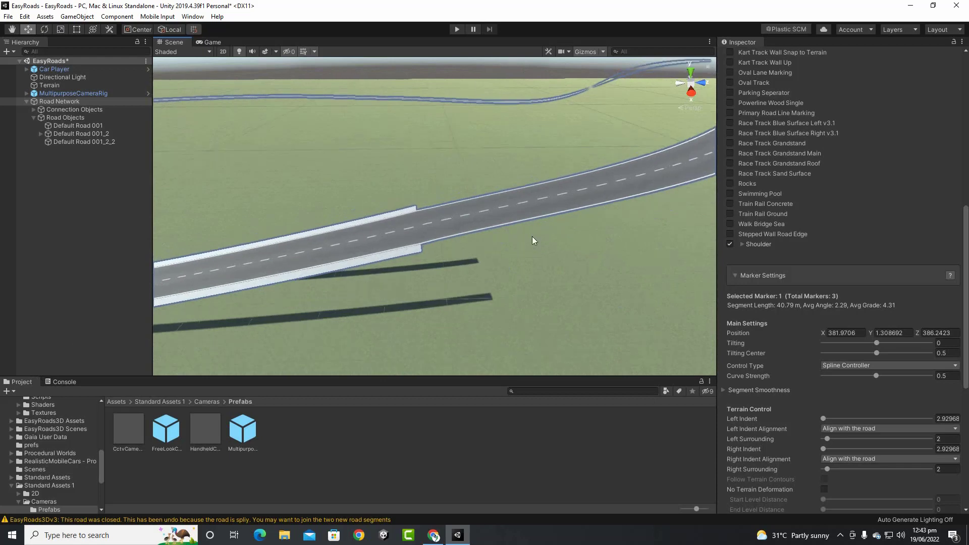
Insert an I connector at marker 2 of Default Road 001_2_2, splitting off Default Road 001_2_2_2
{"action": "left_click", "coordinate": [517, 201]}
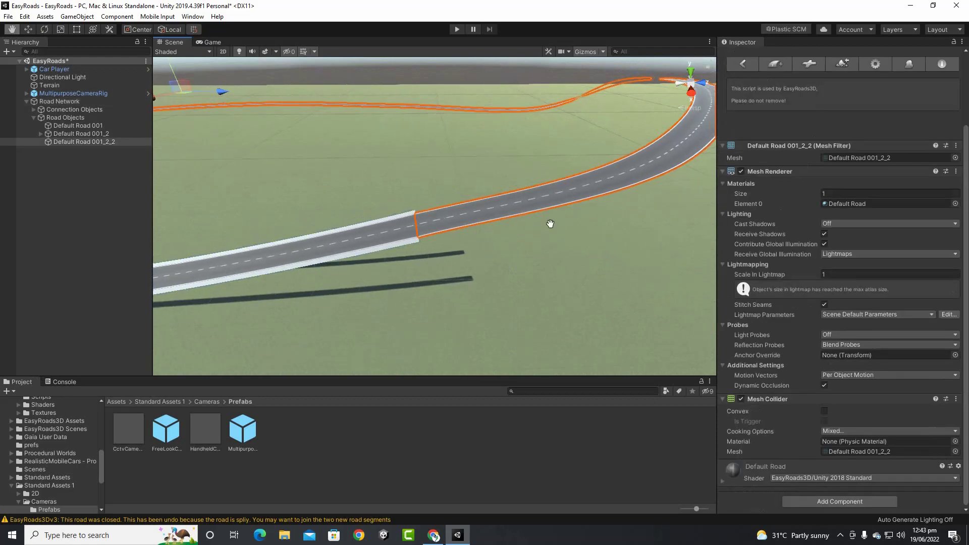
{"action": "middle_click_drag", "start_coordinate": [517, 202], "coordinate": [510, 274]}
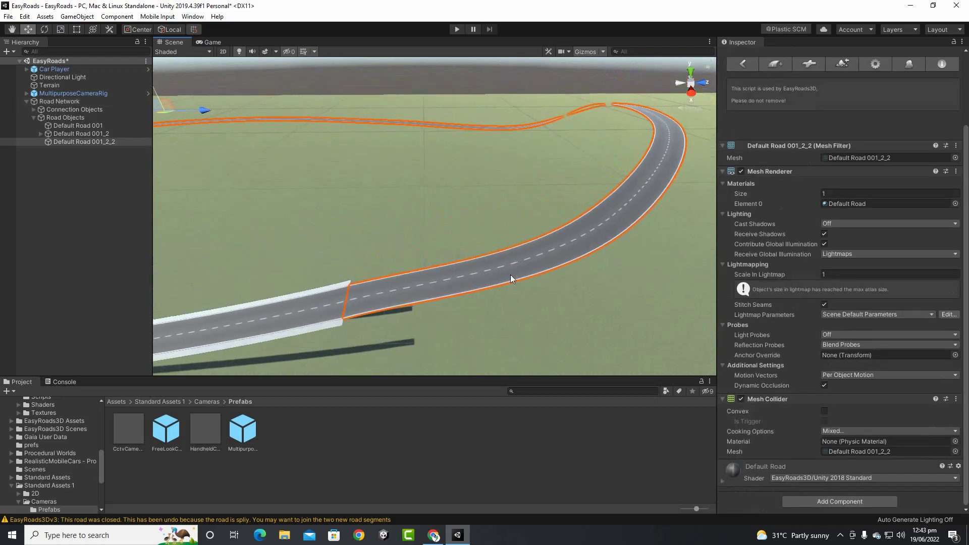
{"action": "left_click", "coordinate": [312, 303]}
{"action": "left_click", "coordinate": [55, 100]}
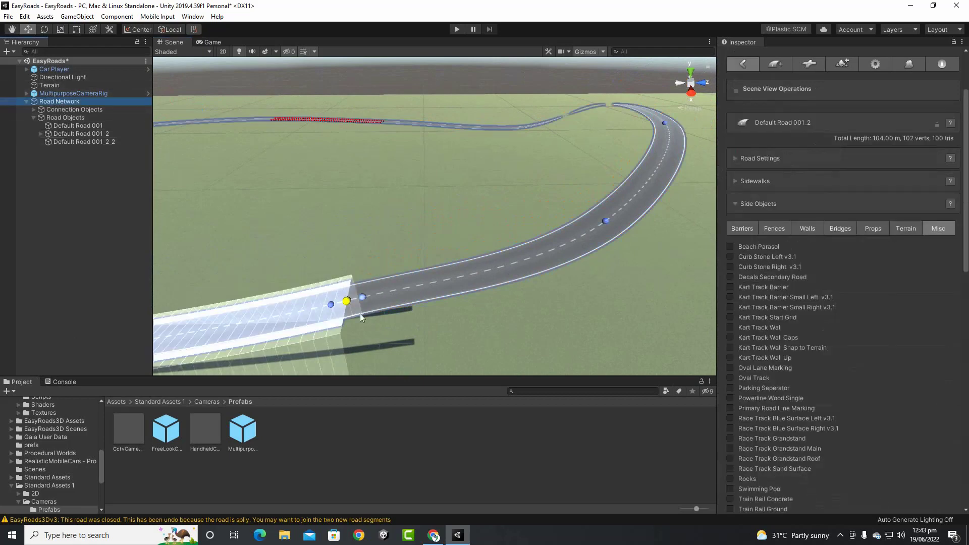
{"action": "left_click", "coordinate": [608, 221]}
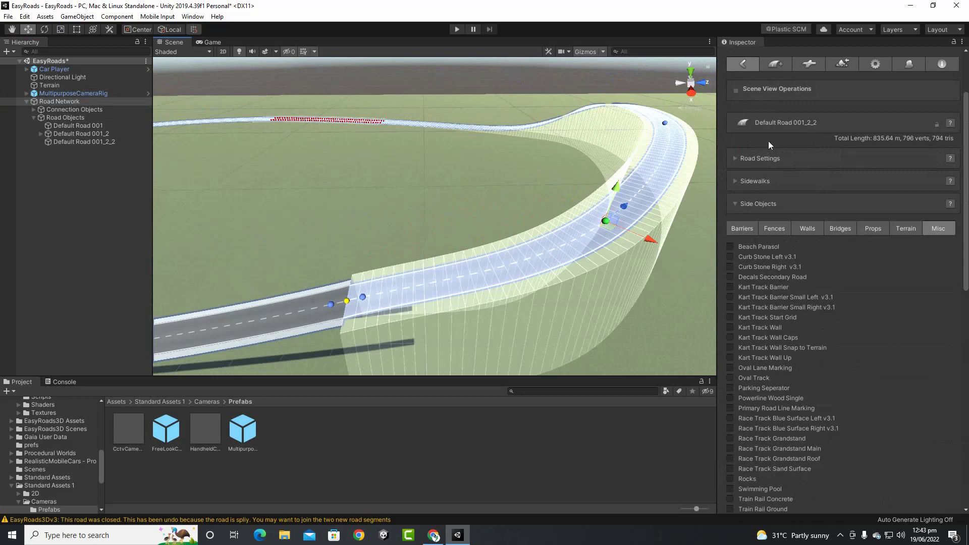
{"action": "left_click", "coordinate": [743, 204]}
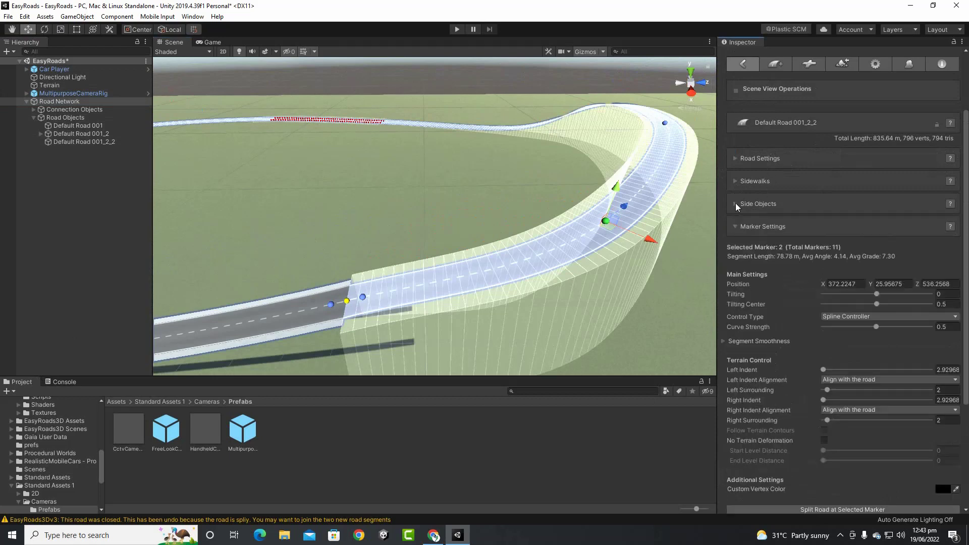
{"action": "scroll", "coordinate": [840, 322], "scroll_direction": "down", "scroll_amount": 6}
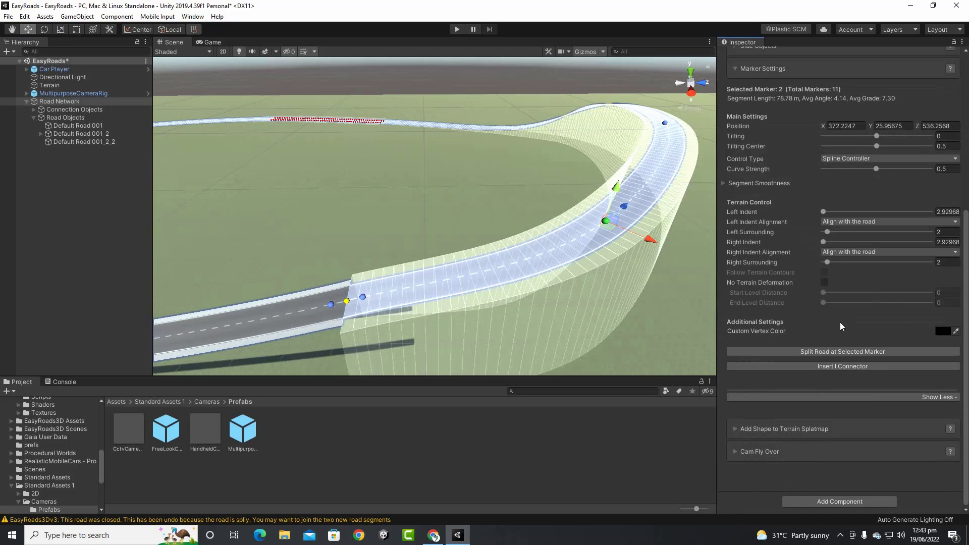
{"action": "left_click", "coordinate": [849, 367]}
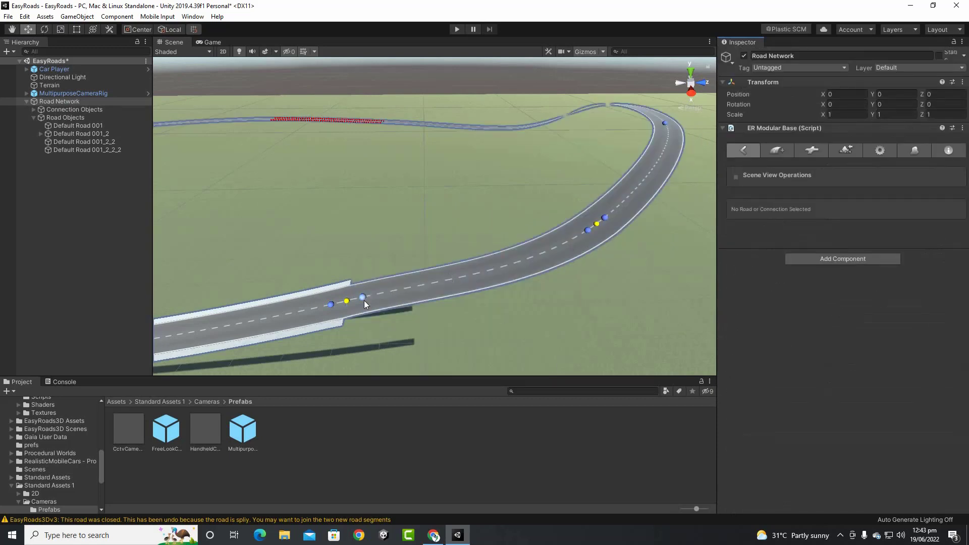
Add Concrete Barrier CS to the 51.10 m Default Road 001_2_2 with Default Marker Active State on
{"action": "left_click", "coordinate": [363, 299]}
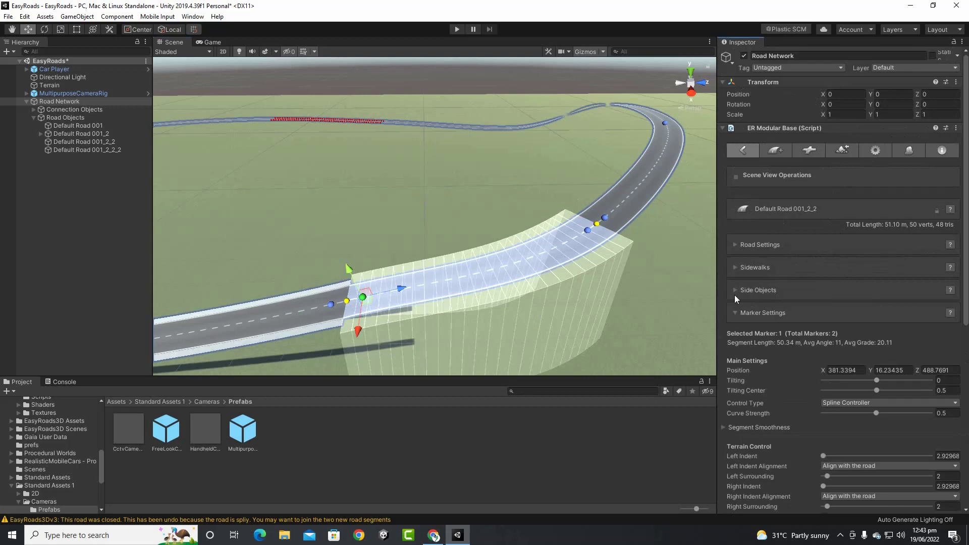
{"action": "left_click", "coordinate": [752, 290]}
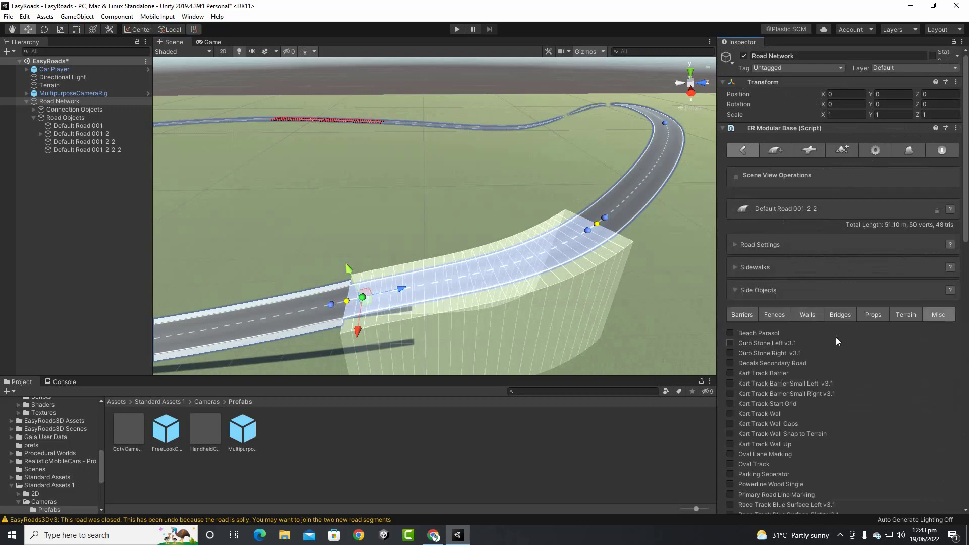
{"action": "left_click", "coordinate": [742, 318]}
{"action": "scroll", "coordinate": [861, 359], "scroll_direction": "down", "scroll_amount": 4}
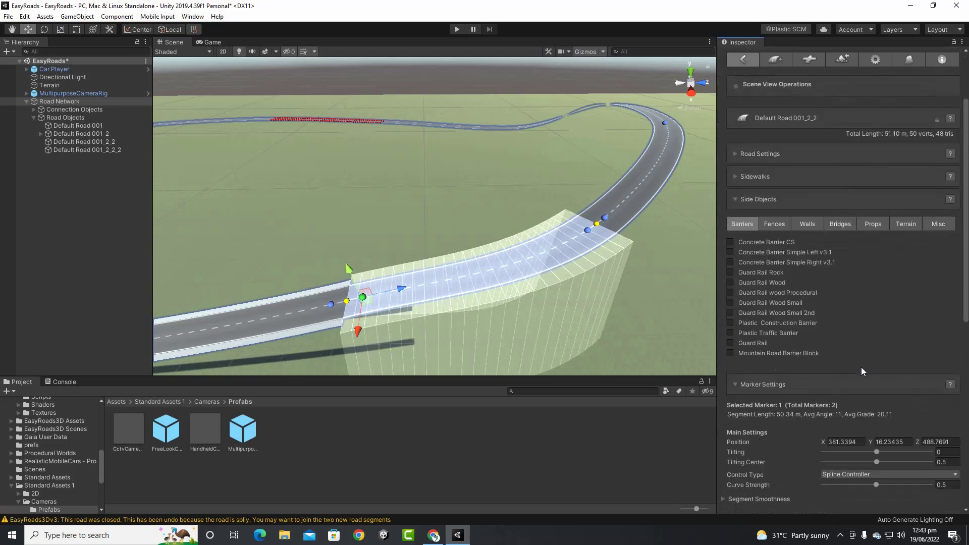
{"action": "left_click", "coordinate": [732, 152]}
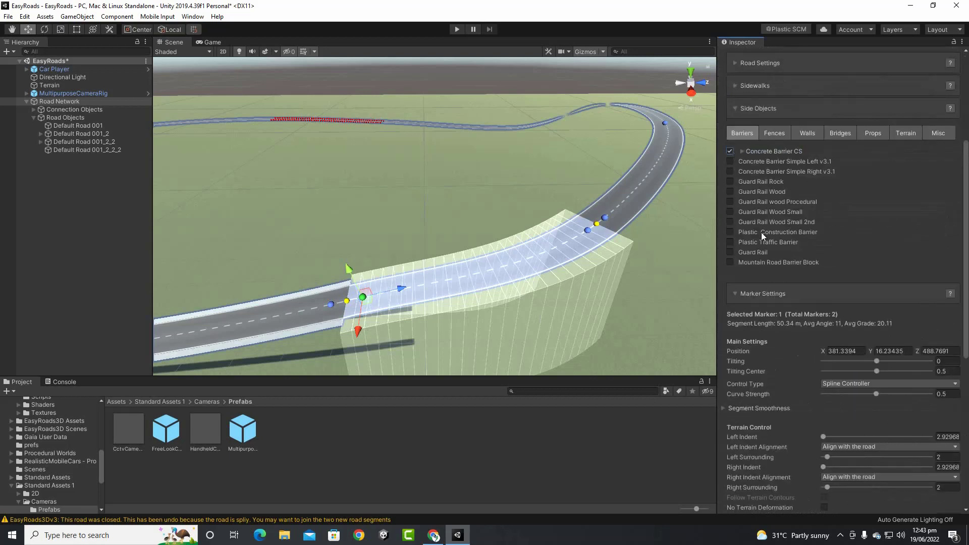
{"action": "left_click", "coordinate": [742, 151]}
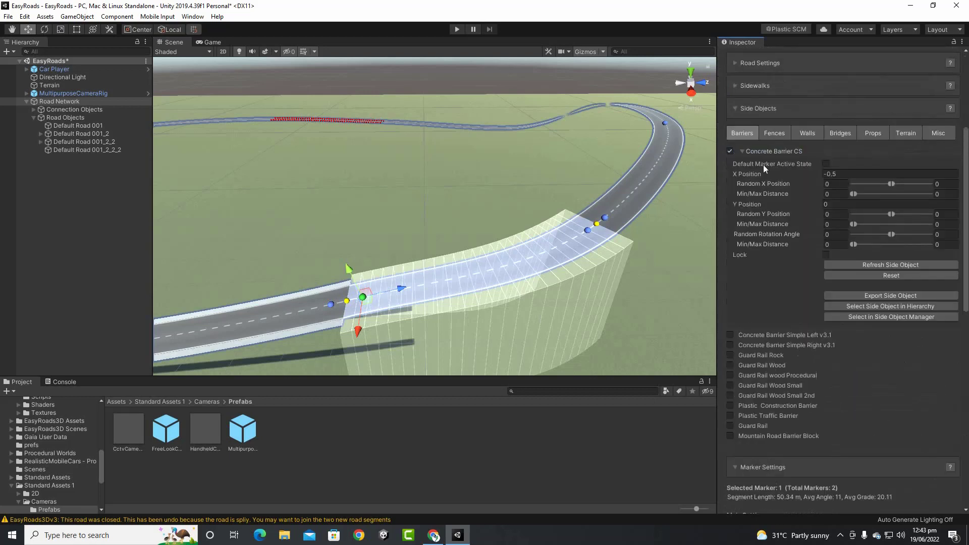
{"action": "left_click", "coordinate": [826, 164]}
{"action": "mouse_move", "coordinate": [551, 268]}
{"action": "middle_mouse_down"}
{"action": "mouse_move", "coordinate": [411, 268]}
{"action": "mouse_move", "coordinate": [502, 229]}
{"action": "mouse_move", "coordinate": [521, 196]}
{"action": "mouse_move", "coordinate": [353, 298]}
{"action": "middle_mouse_up"}
{"action": "scroll", "coordinate": [370, 208], "scroll_direction": "up", "scroll_amount": 3}
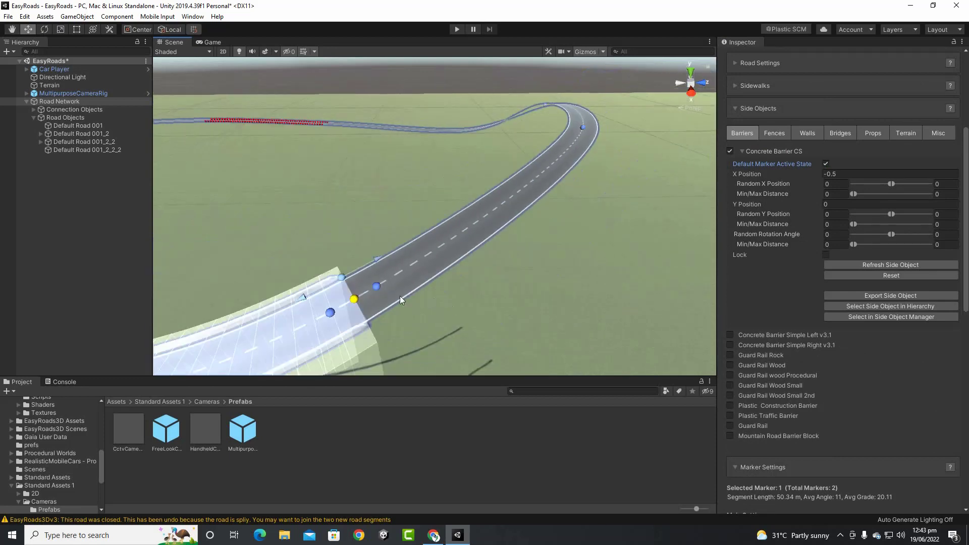
{"action": "left_click", "coordinate": [376, 286]}
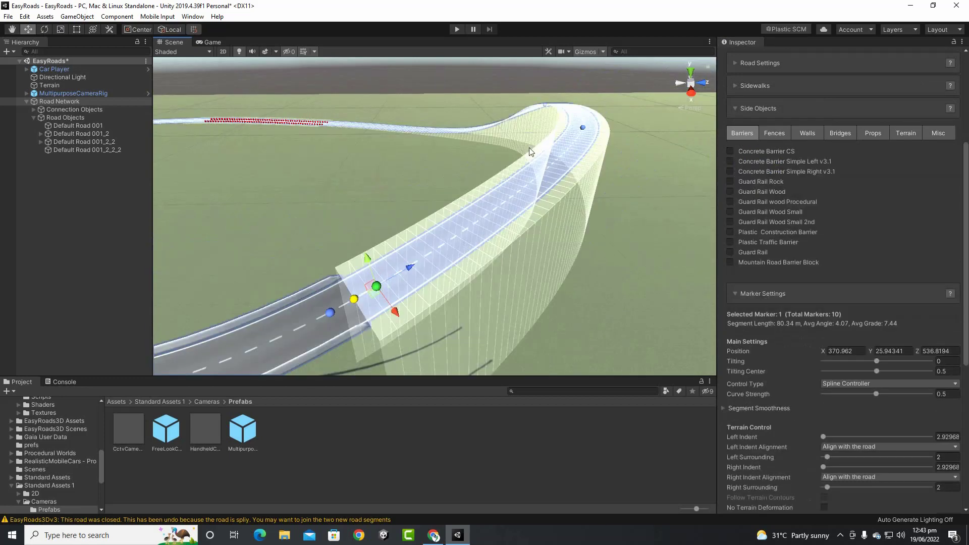
Insert an I connector at marker 3 of Default Road 001_2_2_2, creating Default Road 001_2_2_2_2
{"action": "mouse_move", "coordinate": [543, 242]}
{"action": "left_mouse_down", "text": "alt"}
{"action": "mouse_move", "coordinate": [534, 288]}
{"action": "mouse_move", "coordinate": [282, 286]}
{"action": "mouse_move", "coordinate": [384, 245]}
{"action": "left_mouse_up", "text": "alt"}
{"action": "middle_click_drag", "start_coordinate": [574, 275], "coordinate": [242, 247]}
{"action": "left_click", "coordinate": [482, 239]}
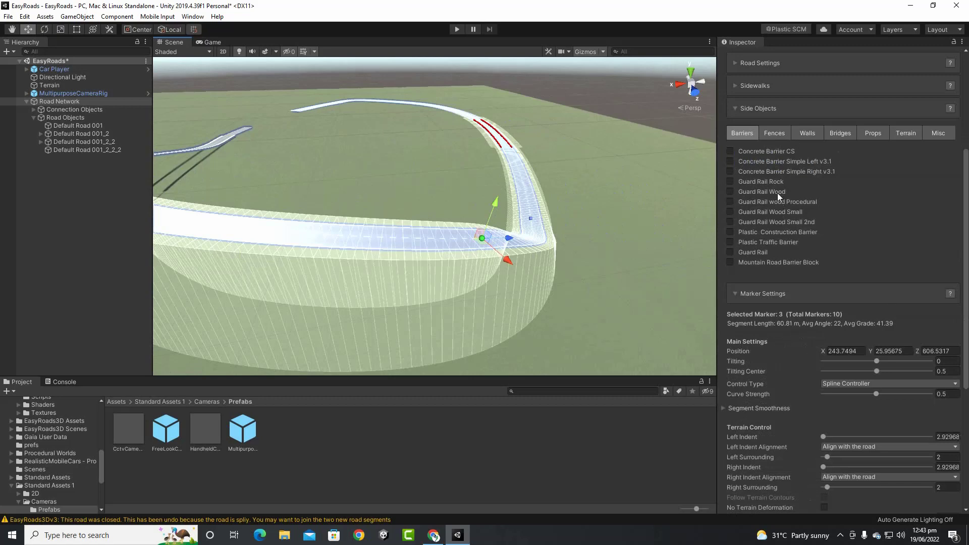
{"action": "scroll", "coordinate": [768, 139], "scroll_direction": "up", "scroll_amount": 5}
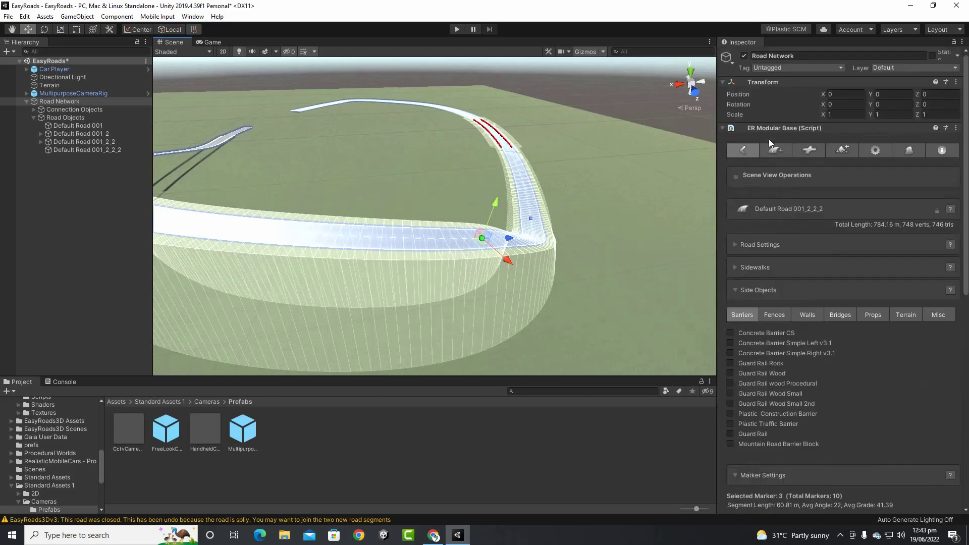
{"action": "left_click", "coordinate": [740, 290]}
{"action": "scroll", "coordinate": [828, 292], "scroll_direction": "down", "scroll_amount": 6}
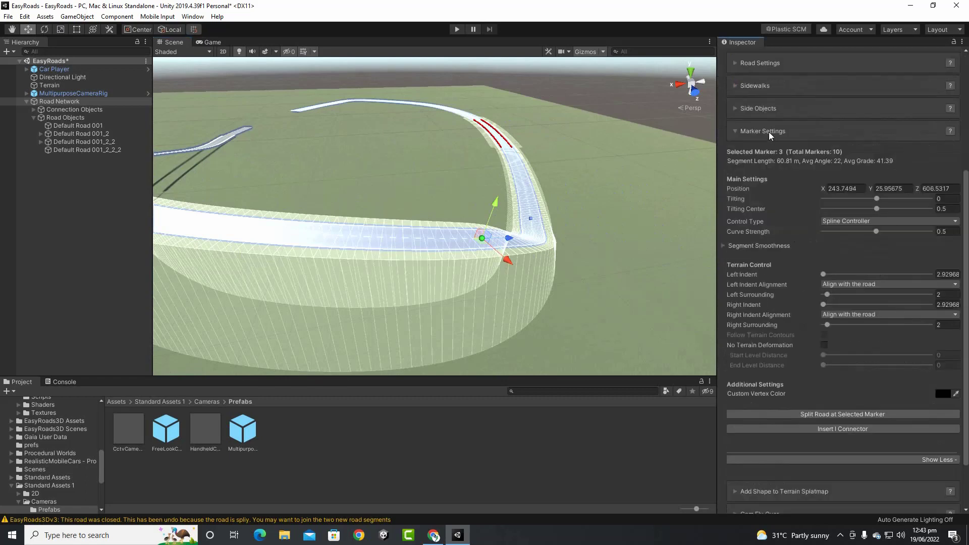
{"action": "left_click", "coordinate": [822, 429]}
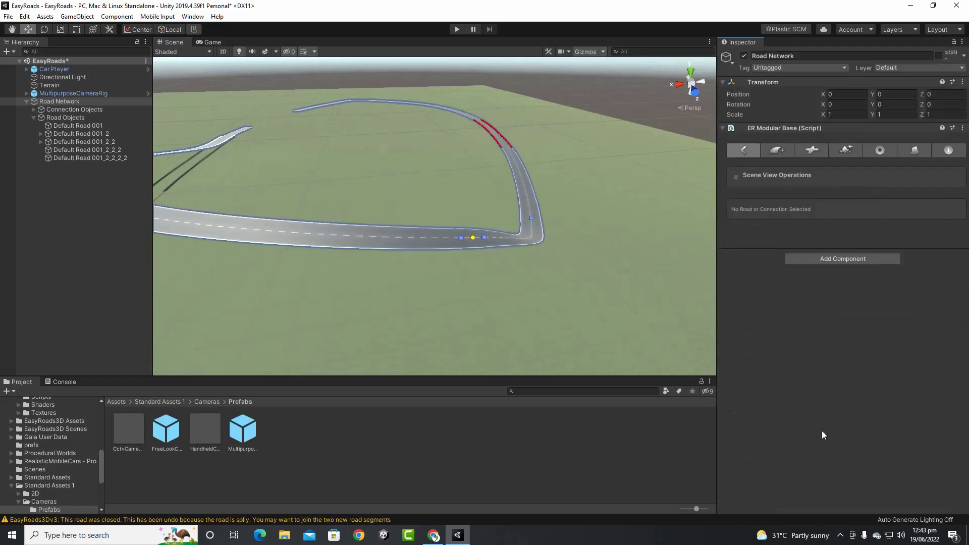
Put Bridge Simple supports under the 153.44 m Default Road 001_2_2_2, active at markers by default
{"action": "left_click", "coordinate": [449, 239]}
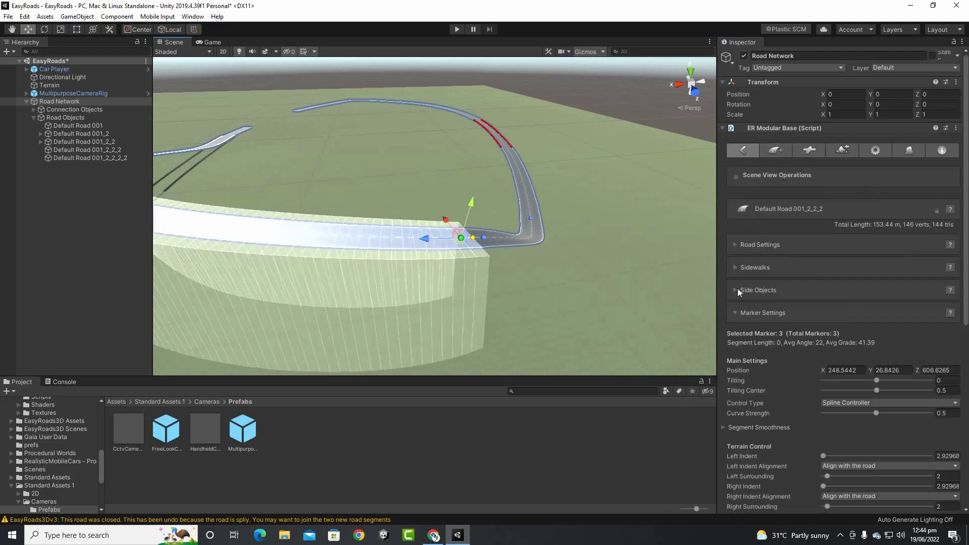
{"action": "left_click", "coordinate": [752, 289]}
{"action": "left_click", "coordinate": [842, 320]}
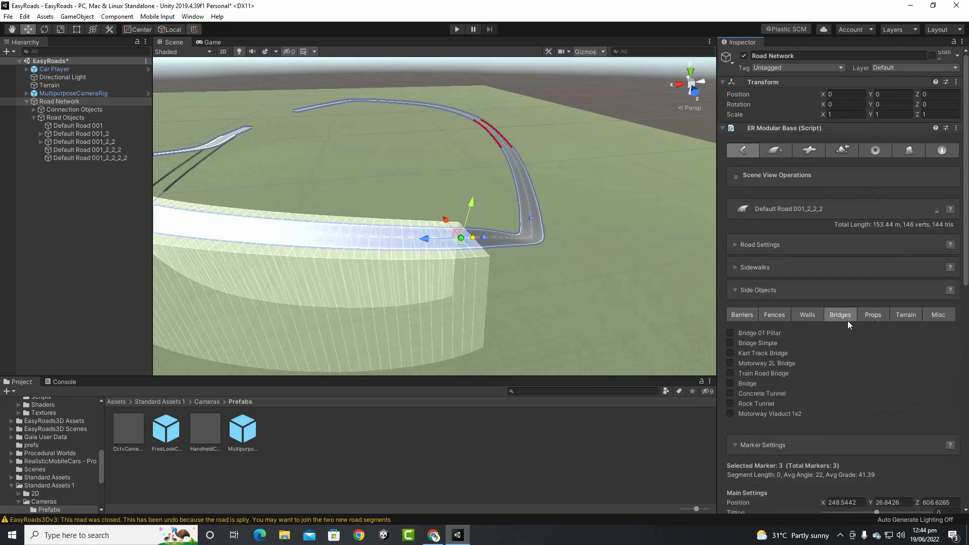
{"action": "left_click", "coordinate": [730, 344]}
{"action": "left_click", "coordinate": [742, 343]}
{"action": "left_click", "coordinate": [824, 356]}
{"action": "scroll", "coordinate": [436, 247], "scroll_direction": "down", "scroll_amount": 5}
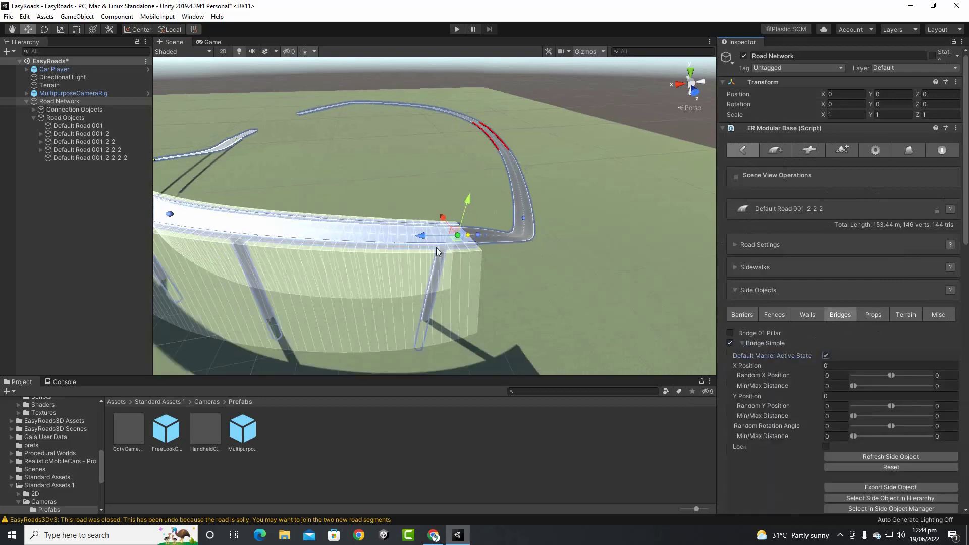
{"action": "left_click_drag", "start_coordinate": [538, 283], "coordinate": [470, 319], "text": "alt"}
{"action": "left_click_drag", "start_coordinate": [556, 301], "coordinate": [527, 261], "text": "alt"}
{"action": "scroll", "coordinate": [528, 262], "scroll_direction": "up", "scroll_amount": 2}
{"action": "middle_click_drag", "start_coordinate": [528, 259], "coordinate": [429, 259]}
{"action": "scroll", "coordinate": [430, 260], "scroll_direction": "up", "scroll_amount": 2}
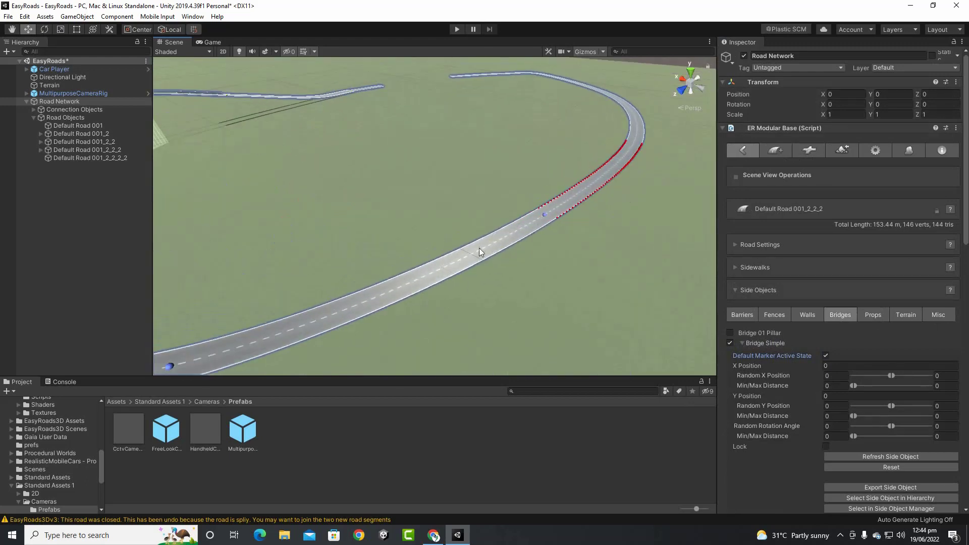
Insert a connector at a marker further along, splitting off Default Road 001_2_2_2_2_2
{"action": "left_click", "coordinate": [544, 213]}
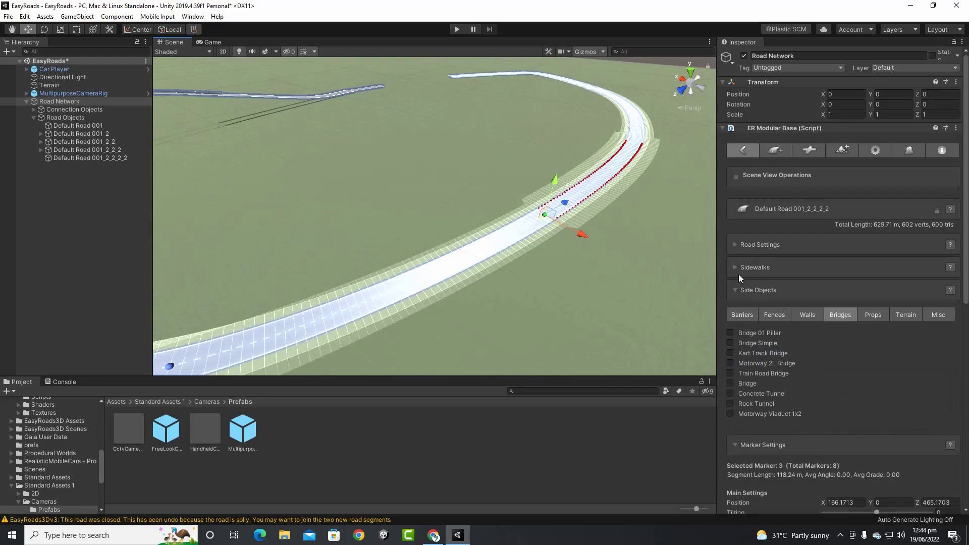
{"action": "scroll", "coordinate": [757, 259], "scroll_direction": "down", "scroll_amount": 7}
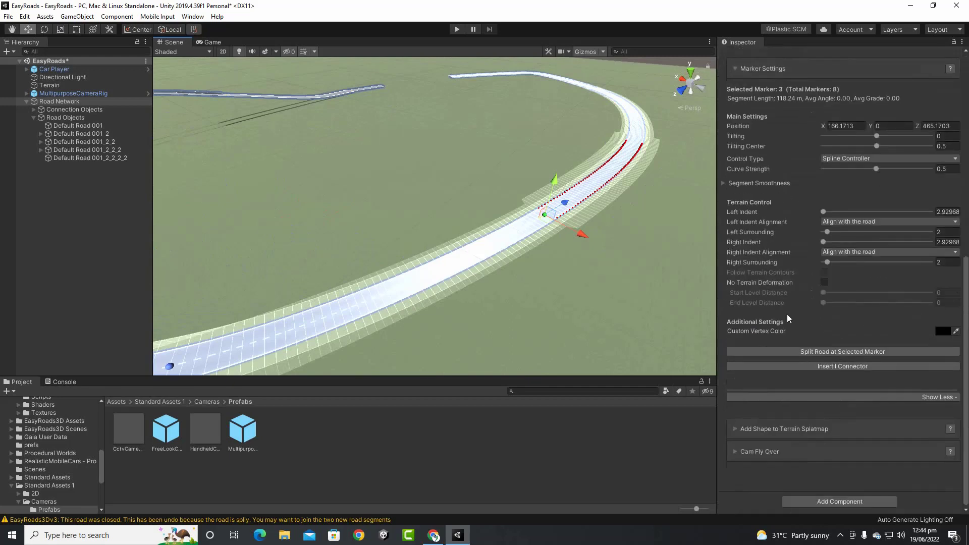
{"action": "left_click", "coordinate": [824, 368]}
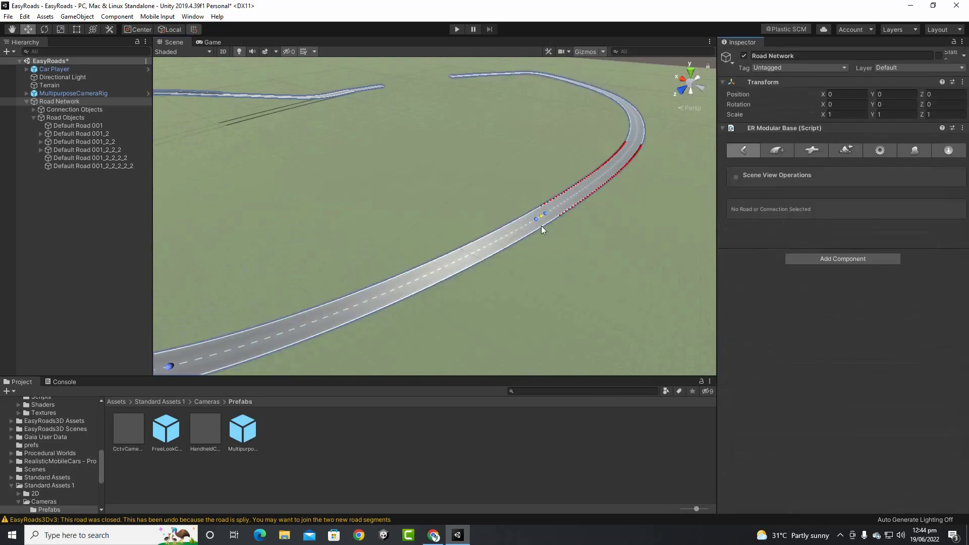
{"action": "left_click", "coordinate": [539, 224]}
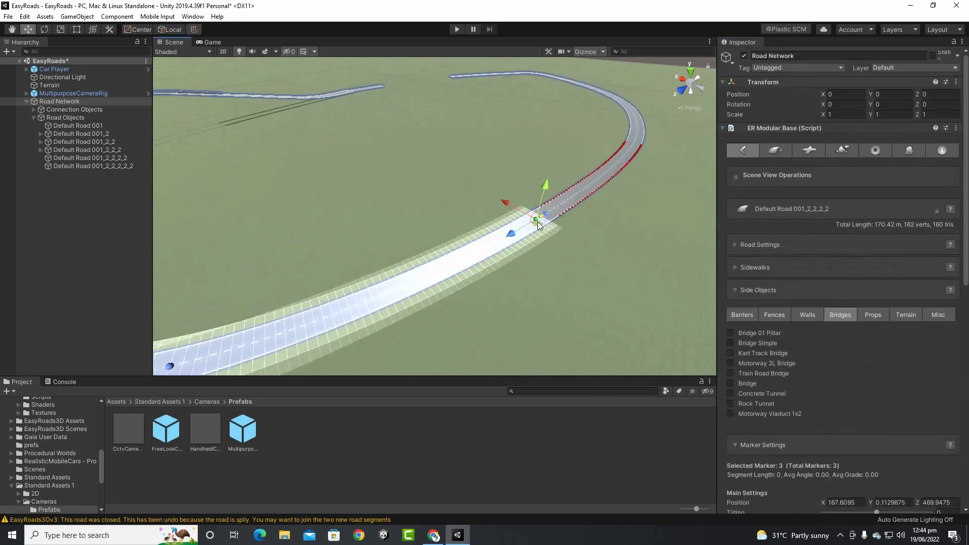
Check the new section's barriers and the Road Objects list, including Default Road 001_2, then reselect Road Network
{"action": "left_click", "coordinate": [742, 315]}
{"action": "key", "text": "q"}
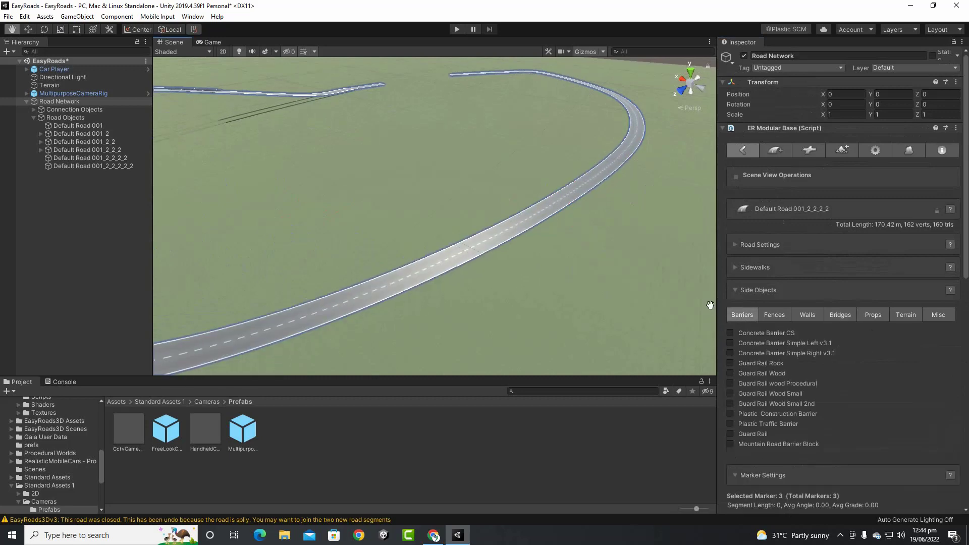
{"action": "middle_click_drag", "start_coordinate": [710, 305], "coordinate": [746, 271]}
{"action": "left_click", "coordinate": [538, 208]}
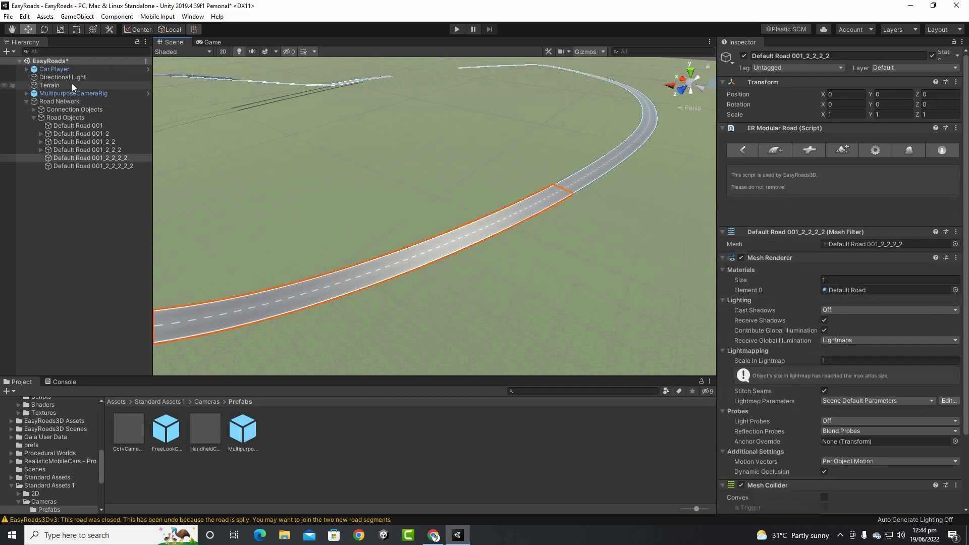
{"action": "left_click", "coordinate": [66, 117]}
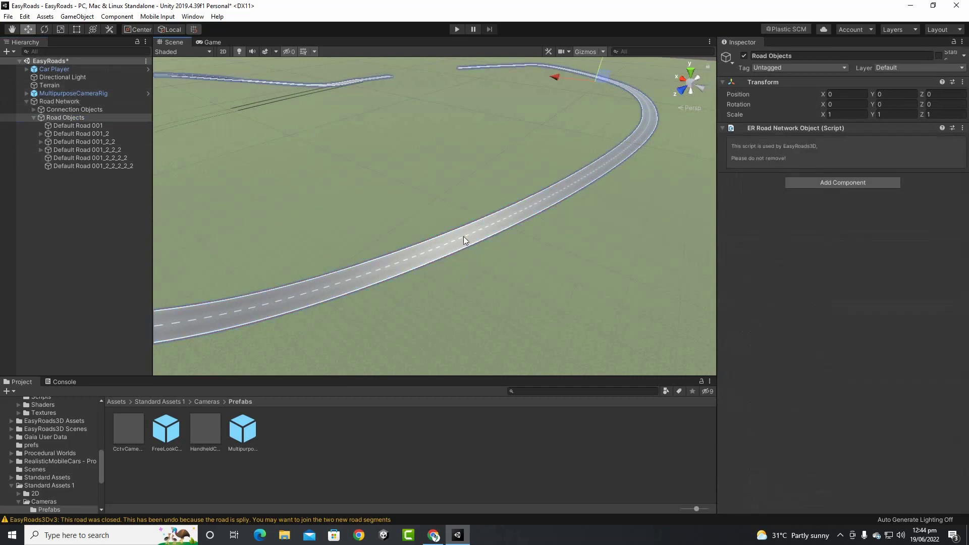
{"action": "left_click", "coordinate": [85, 134]}
{"action": "left_click", "coordinate": [79, 117]}
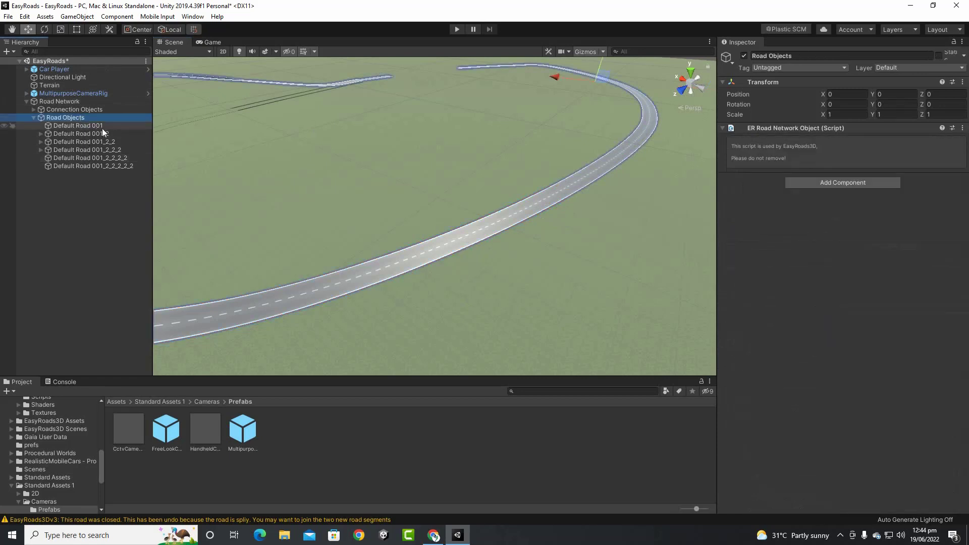
{"action": "left_click", "coordinate": [80, 102]}
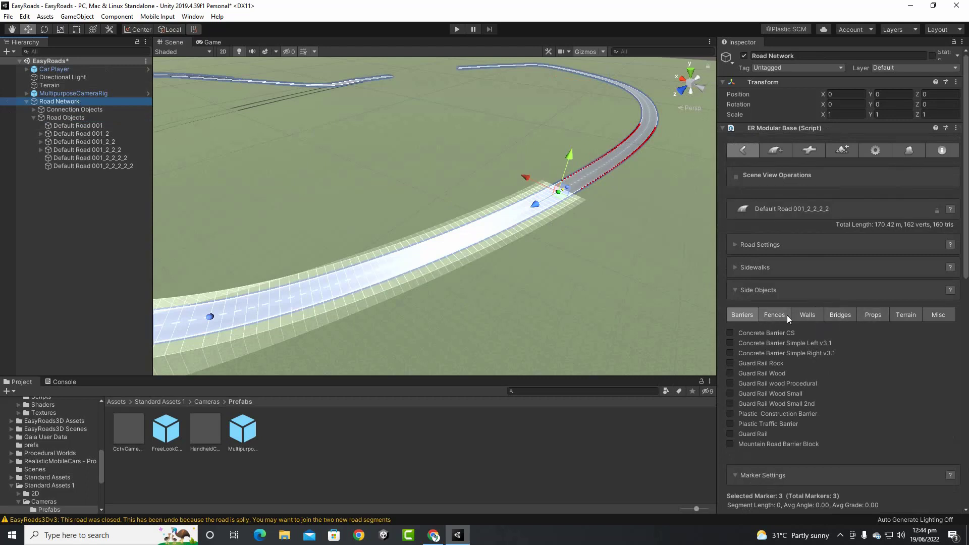
Add a Rock Tunnel to the 170.42 m section with Default Marker Active State enabled
{"action": "left_click", "coordinate": [833, 315]}
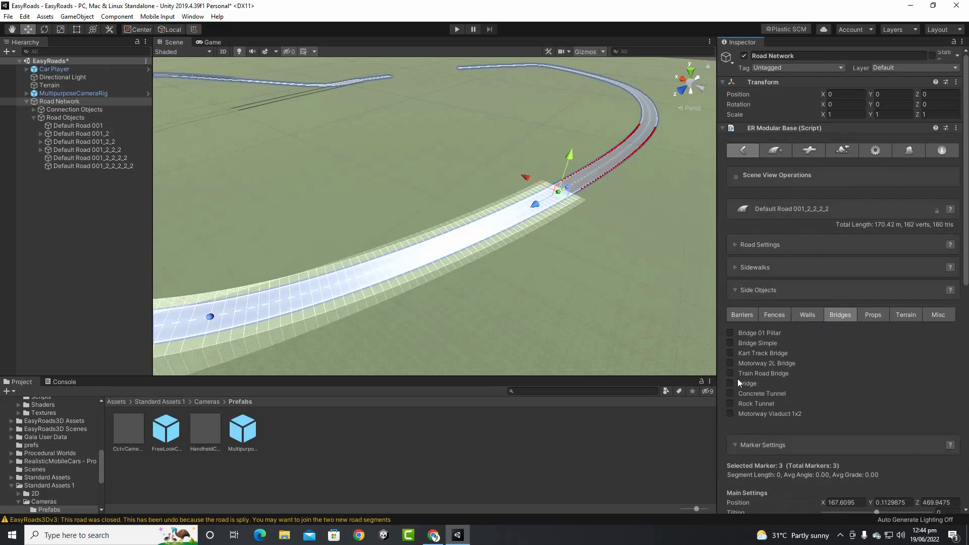
{"action": "left_click", "coordinate": [730, 394]}
{"action": "left_click", "coordinate": [731, 395]}
{"action": "left_click", "coordinate": [731, 404]}
{"action": "left_click", "coordinate": [742, 405]}
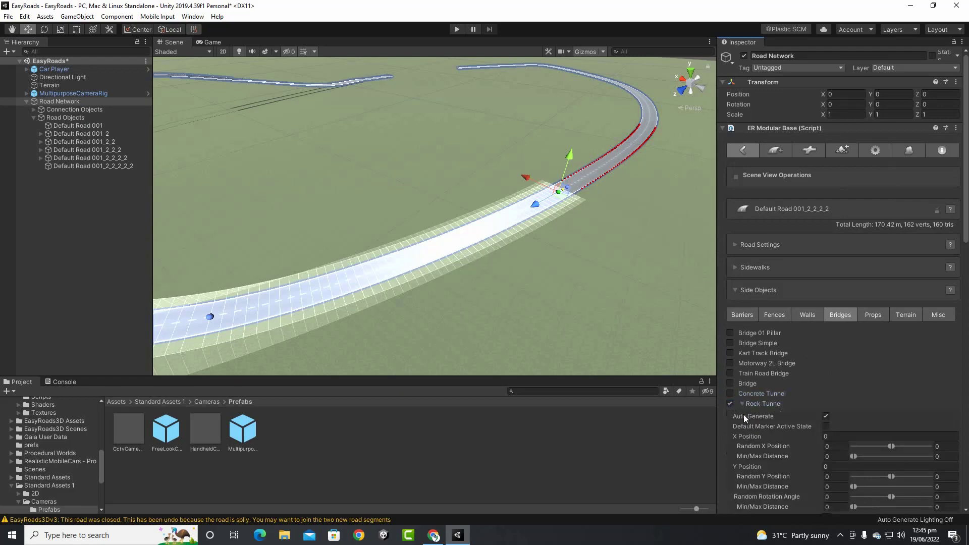
{"action": "left_click", "coordinate": [828, 427]}
{"action": "scroll", "coordinate": [580, 303], "scroll_direction": "down", "scroll_amount": 3}
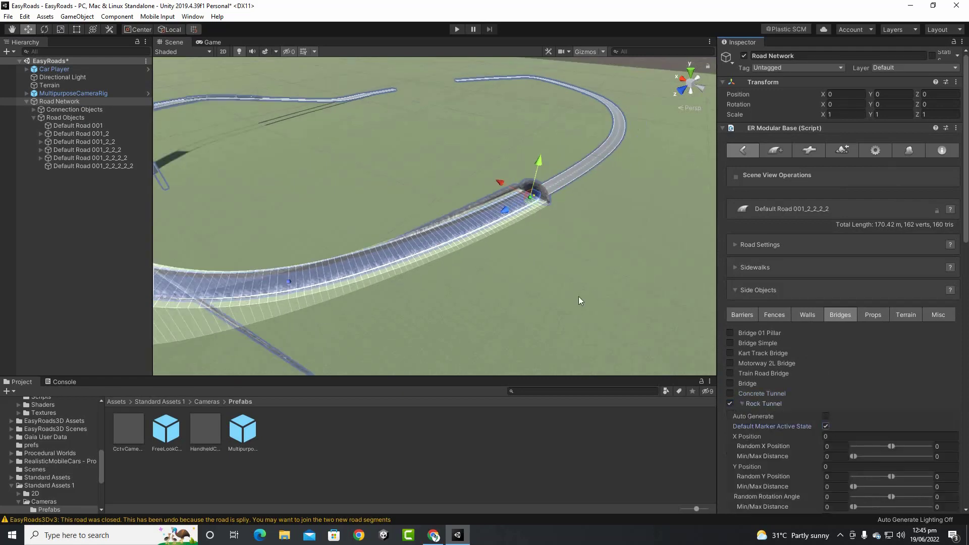
Inspect the rock tunnel from several angles, then also enable Concrete Tunnel on the section
{"action": "mouse_move", "coordinate": [579, 296]}
{"action": "middle_mouse_down"}
{"action": "mouse_move", "coordinate": [618, 281]}
{"action": "mouse_move", "coordinate": [827, 283]}
{"action": "middle_mouse_up"}
{"action": "left_click_drag", "start_coordinate": [495, 321], "coordinate": [632, 293], "text": "alt"}
{"action": "scroll", "coordinate": [552, 195], "scroll_direction": "up", "scroll_amount": 5}
{"action": "middle_click_drag", "start_coordinate": [551, 195], "coordinate": [499, 232]}
{"action": "left_click_drag", "start_coordinate": [498, 232], "coordinate": [344, 387], "text": "alt"}
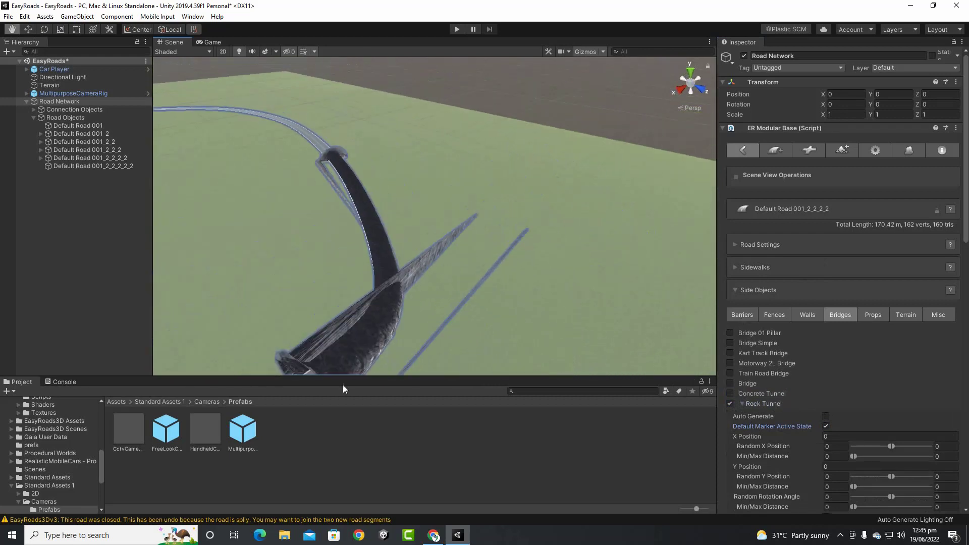
{"action": "mouse_move", "coordinate": [447, 297]}
{"action": "left_mouse_down", "text": "alt"}
{"action": "mouse_move", "coordinate": [406, 356]}
{"action": "mouse_move", "coordinate": [318, 331]}
{"action": "left_mouse_up", "text": "alt"}
{"action": "scroll", "coordinate": [424, 301], "scroll_direction": "up", "scroll_amount": 3}
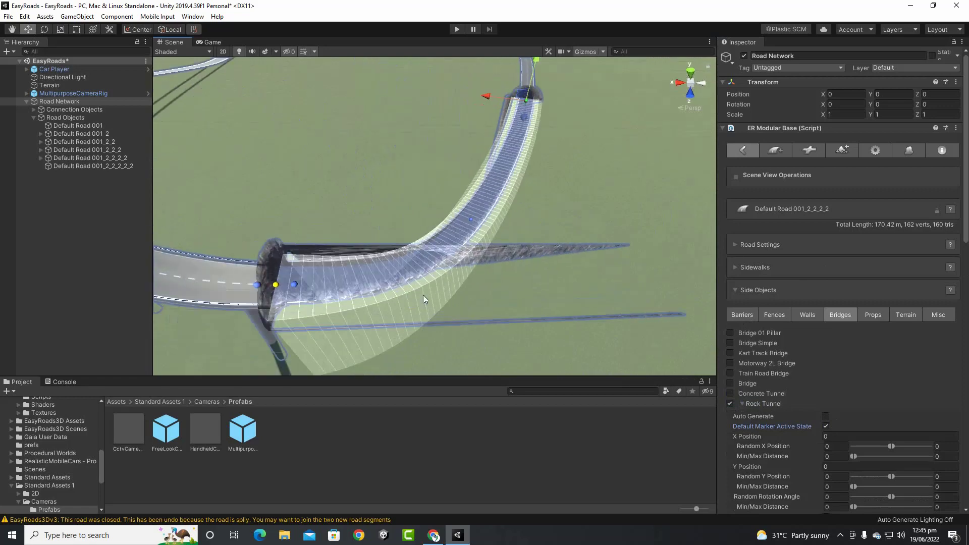
{"action": "left_click_drag", "start_coordinate": [514, 269], "coordinate": [433, 238], "text": "alt"}
{"action": "mouse_move", "coordinate": [433, 238]}
{"action": "middle_mouse_down"}
{"action": "mouse_move", "coordinate": [286, 342]}
{"action": "mouse_move", "coordinate": [126, 431]}
{"action": "mouse_move", "coordinate": [114, 462]}
{"action": "middle_mouse_up"}
{"action": "mouse_move", "coordinate": [496, 241]}
{"action": "middle_mouse_down"}
{"action": "mouse_move", "coordinate": [357, 381]}
{"action": "mouse_move", "coordinate": [584, 225]}
{"action": "mouse_move", "coordinate": [671, 180]}
{"action": "middle_mouse_up"}
{"action": "left_click", "coordinate": [730, 394]}
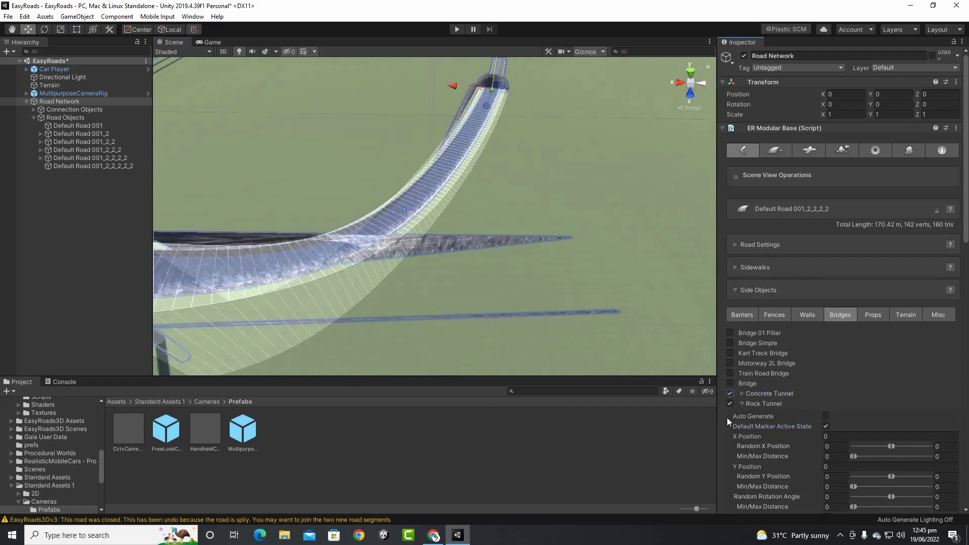
{"action": "left_click", "coordinate": [730, 403]}
{"action": "left_click", "coordinate": [742, 394]}
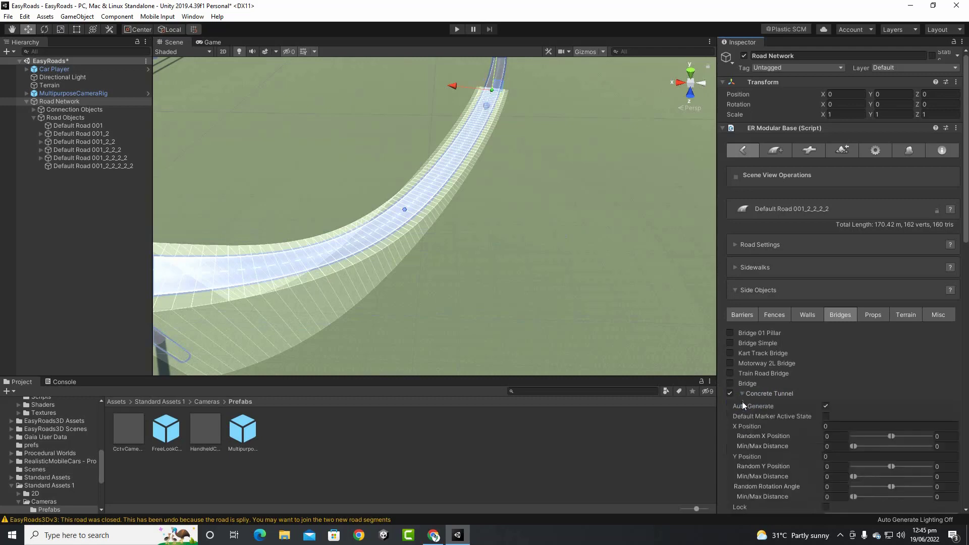
{"action": "left_click", "coordinate": [826, 417]}
{"action": "mouse_move", "coordinate": [431, 238]}
{"action": "left_mouse_down", "text": "alt"}
{"action": "mouse_move", "coordinate": [507, 269]}
{"action": "mouse_move", "coordinate": [444, 277]}
{"action": "mouse_move", "coordinate": [543, 166]}
{"action": "mouse_move", "coordinate": [411, 283]}
{"action": "mouse_move", "coordinate": [536, 171]}
{"action": "mouse_move", "coordinate": [408, 278]}
{"action": "mouse_move", "coordinate": [505, 184]}
{"action": "mouse_move", "coordinate": [671, 197]}
{"action": "mouse_move", "coordinate": [666, 255]}
{"action": "mouse_move", "coordinate": [650, 275]}
{"action": "mouse_move", "coordinate": [645, 184]}
{"action": "mouse_move", "coordinate": [662, 290]}
{"action": "mouse_move", "coordinate": [530, 410]}
{"action": "mouse_move", "coordinate": [275, 281]}
{"action": "mouse_move", "coordinate": [320, 273]}
{"action": "mouse_move", "coordinate": [481, 285]}
{"action": "mouse_move", "coordinate": [426, 301]}
{"action": "left_mouse_up", "text": "alt"}
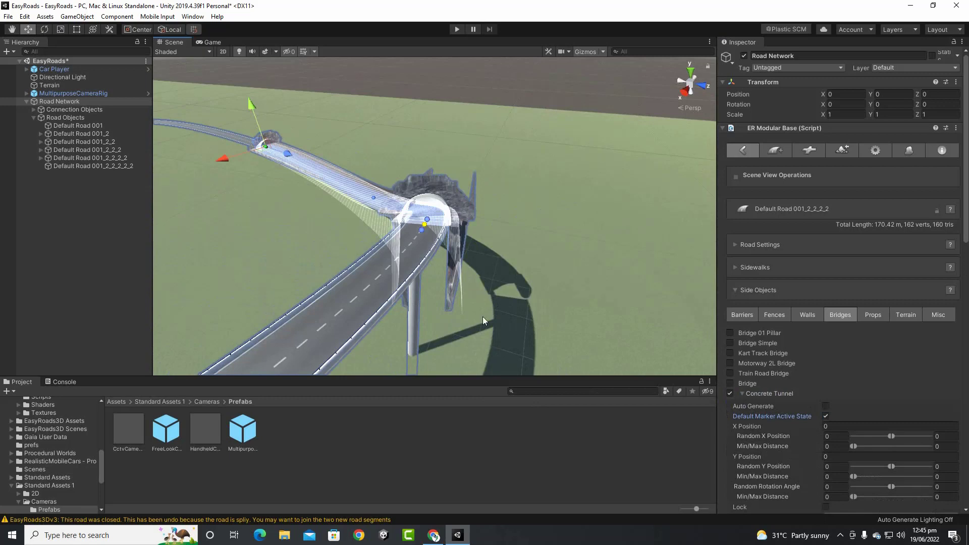
{"action": "scroll", "coordinate": [502, 247], "scroll_direction": "up", "scroll_amount": 3}
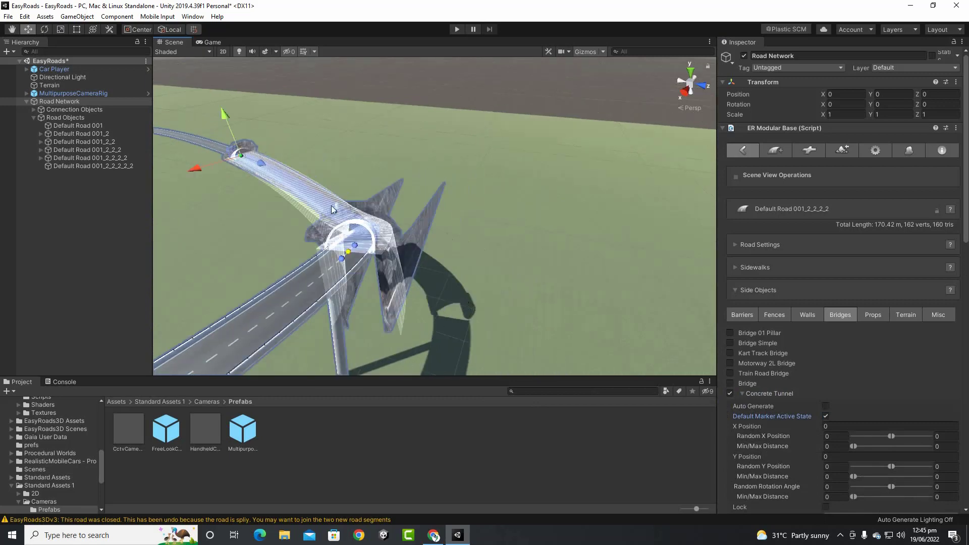
{"action": "left_click_drag", "start_coordinate": [452, 244], "coordinate": [354, 258], "text": "alt"}
{"action": "scroll", "coordinate": [323, 253], "scroll_direction": "up", "scroll_amount": 9}
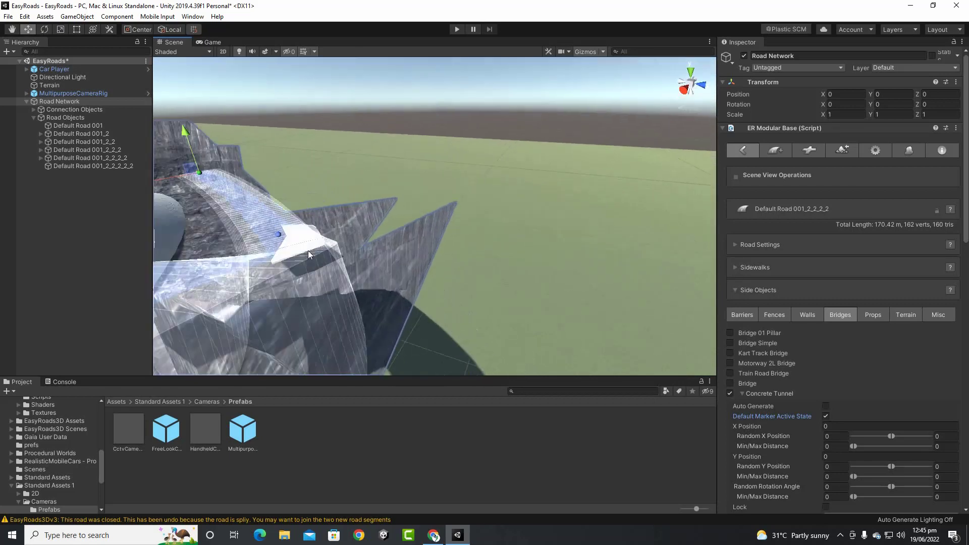
{"action": "middle_click_drag", "start_coordinate": [308, 251], "coordinate": [457, 256]}
{"action": "scroll", "coordinate": [368, 255], "scroll_direction": "up", "scroll_amount": 7}
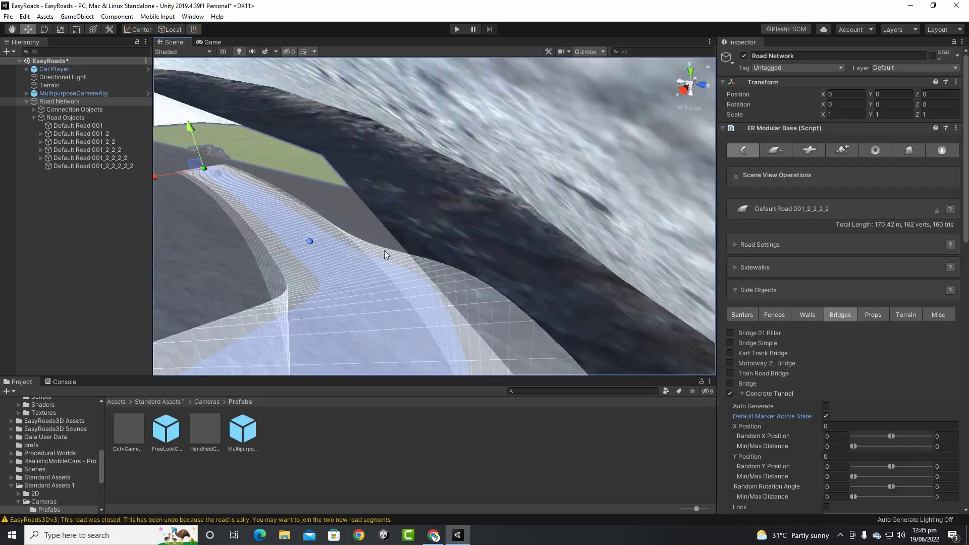
{"action": "middle_click_drag", "start_coordinate": [384, 251], "coordinate": [268, 397]}
{"action": "scroll", "coordinate": [340, 253], "scroll_direction": "up", "scroll_amount": 6}
{"action": "scroll", "coordinate": [337, 248], "scroll_direction": "up", "scroll_amount": 6}
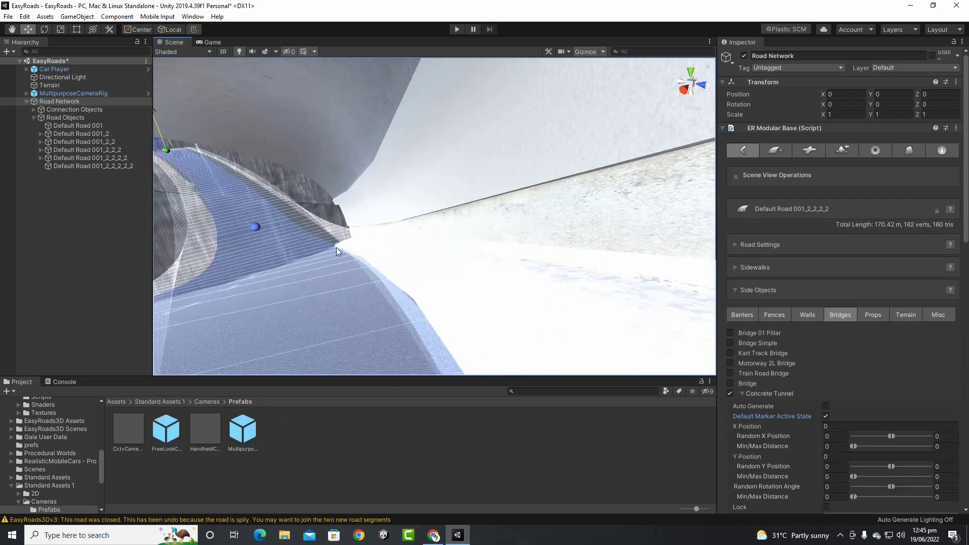
{"action": "middle_click_drag", "start_coordinate": [287, 240], "coordinate": [446, 313]}
{"action": "scroll", "coordinate": [446, 313], "scroll_direction": "down", "scroll_amount": 10}
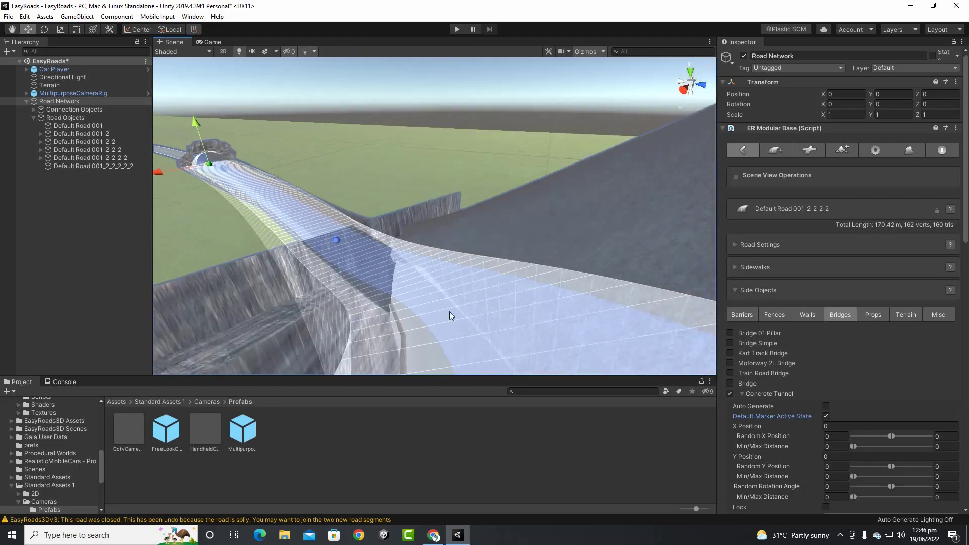
{"action": "mouse_move", "coordinate": [456, 329]}
{"action": "left_mouse_down", "text": "alt"}
{"action": "mouse_move", "coordinate": [460, 342]}
{"action": "mouse_move", "coordinate": [412, 314]}
{"action": "left_mouse_up", "text": "alt"}
{"action": "left_click", "coordinate": [390, 286]}
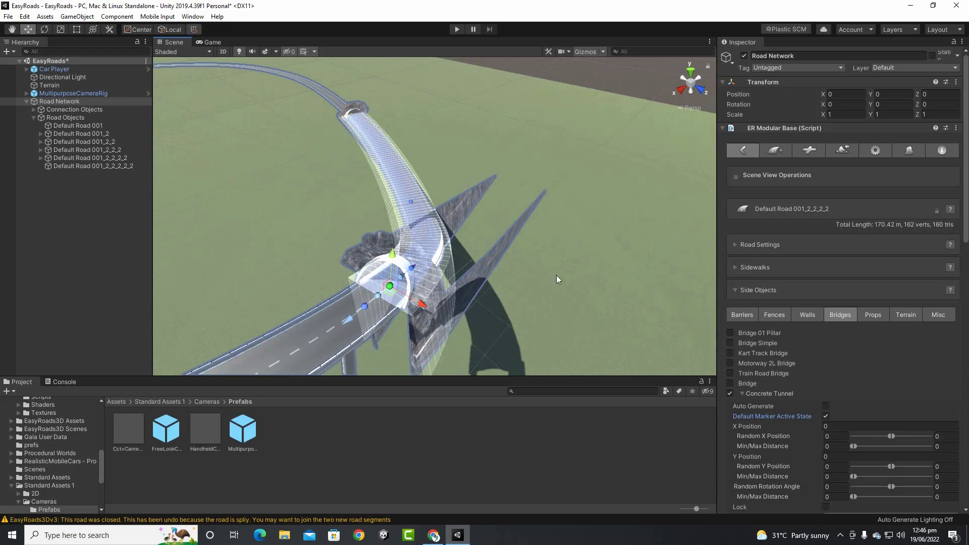
{"action": "scroll", "coordinate": [835, 328], "scroll_direction": "down", "scroll_amount": 3}
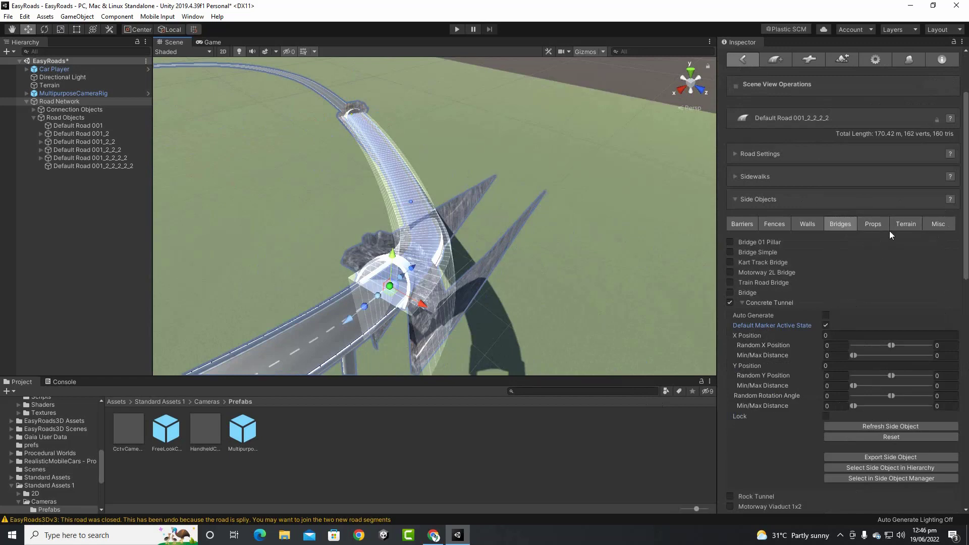
Replace Concrete Tunnel with Motorway Viaduct 1x2, keeping Auto Generate on and default marker pillars off
{"action": "left_click", "coordinate": [730, 303]}
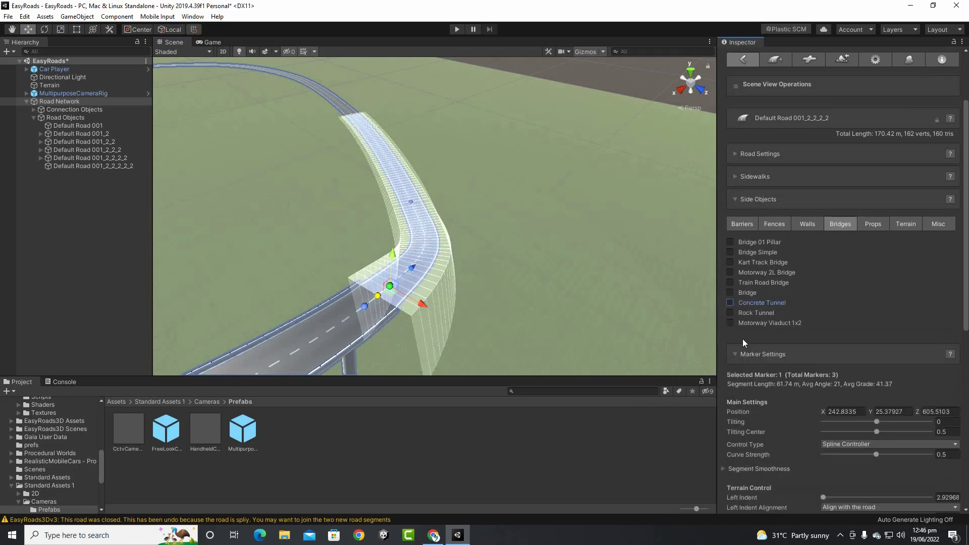
{"action": "left_click", "coordinate": [731, 323]}
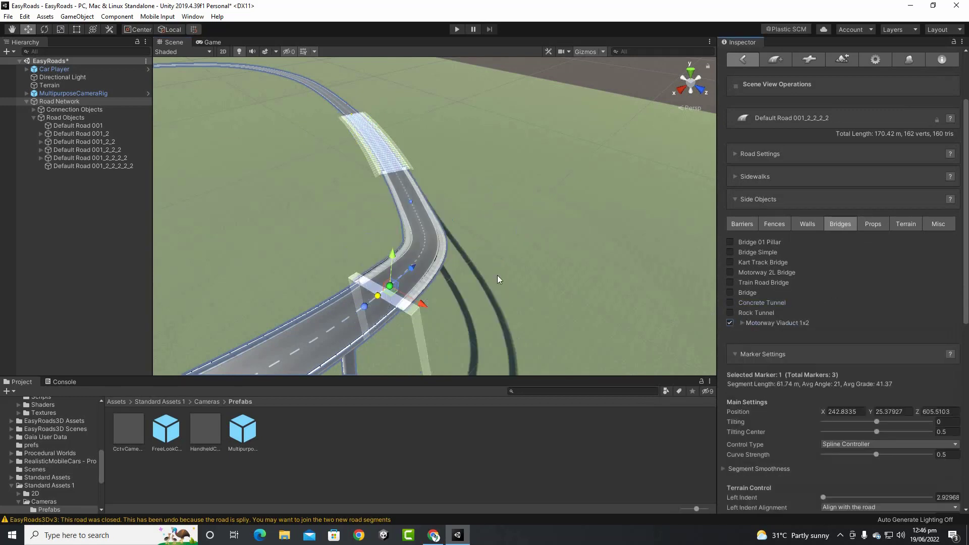
{"action": "left_click_drag", "start_coordinate": [497, 276], "coordinate": [510, 251], "text": "alt"}
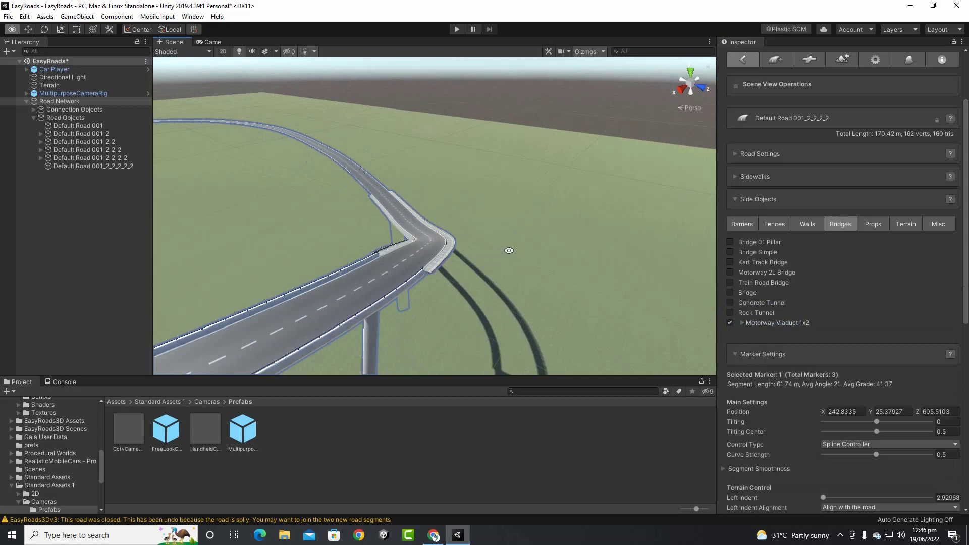
{"action": "left_click", "coordinate": [744, 323]}
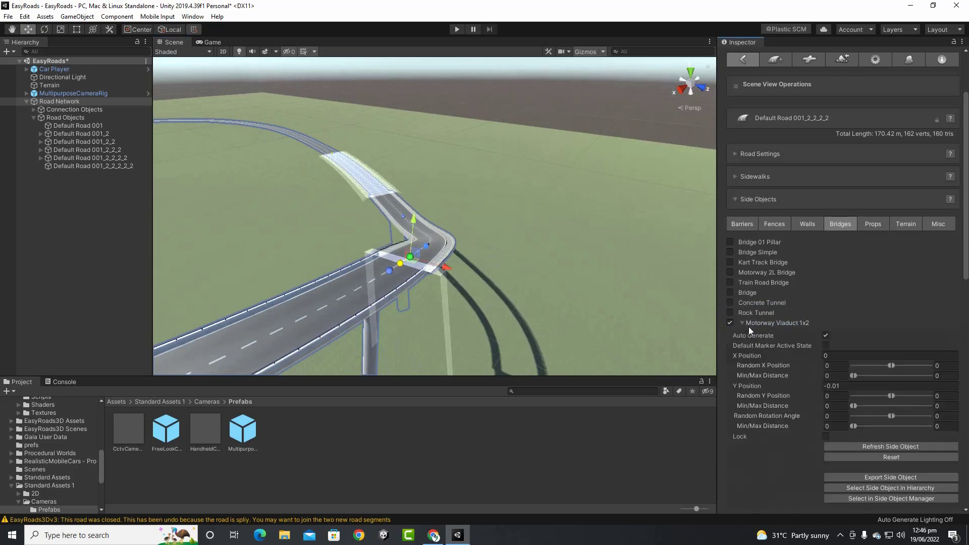
{"action": "left_click", "coordinate": [825, 347]}
{"action": "left_click", "coordinate": [824, 338]}
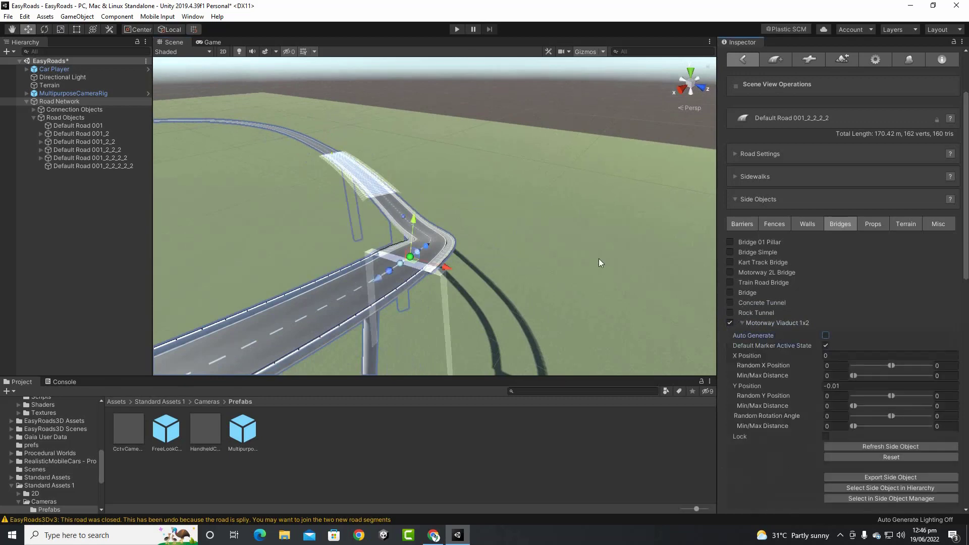
{"action": "left_click", "coordinate": [831, 337]}
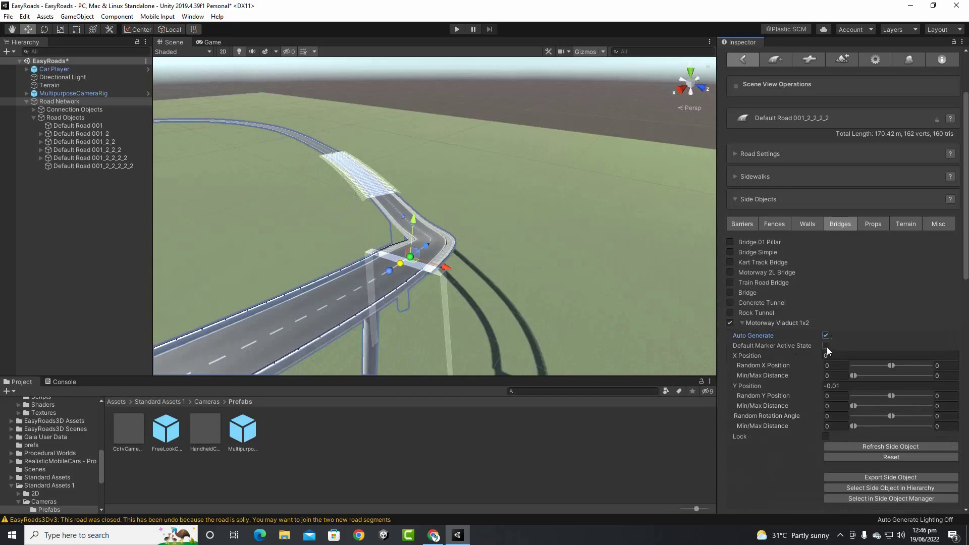
{"action": "left_click", "coordinate": [827, 347]}
{"action": "mouse_move", "coordinate": [537, 230]}
{"action": "left_mouse_down", "text": "alt"}
{"action": "mouse_move", "coordinate": [506, 275]}
{"action": "mouse_move", "coordinate": [365, 258]}
{"action": "left_mouse_up", "text": "alt"}
{"action": "middle_click_drag", "start_coordinate": [549, 236], "coordinate": [435, 306]}
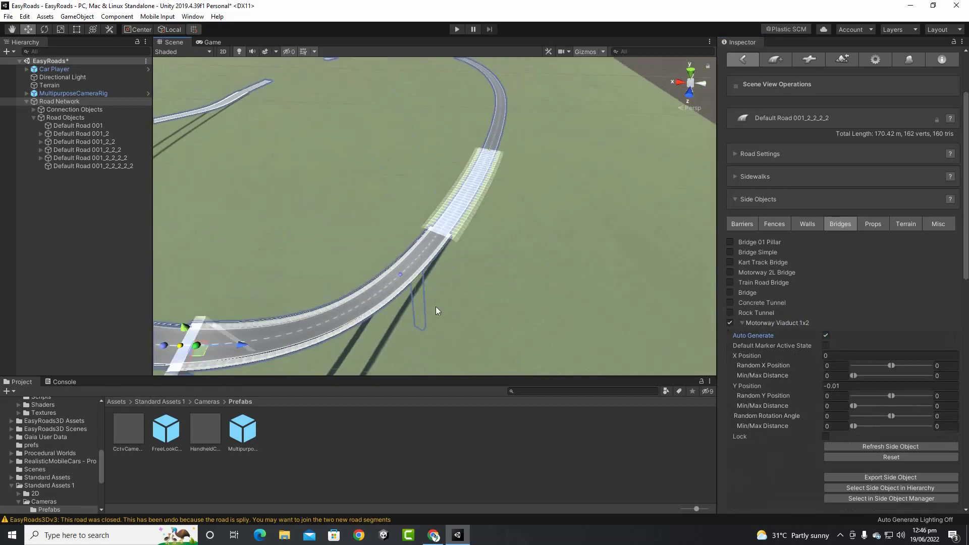
{"action": "scroll", "coordinate": [442, 233], "scroll_direction": "up", "scroll_amount": 3}
{"action": "scroll", "coordinate": [439, 242], "scroll_direction": "up", "scroll_amount": 2}
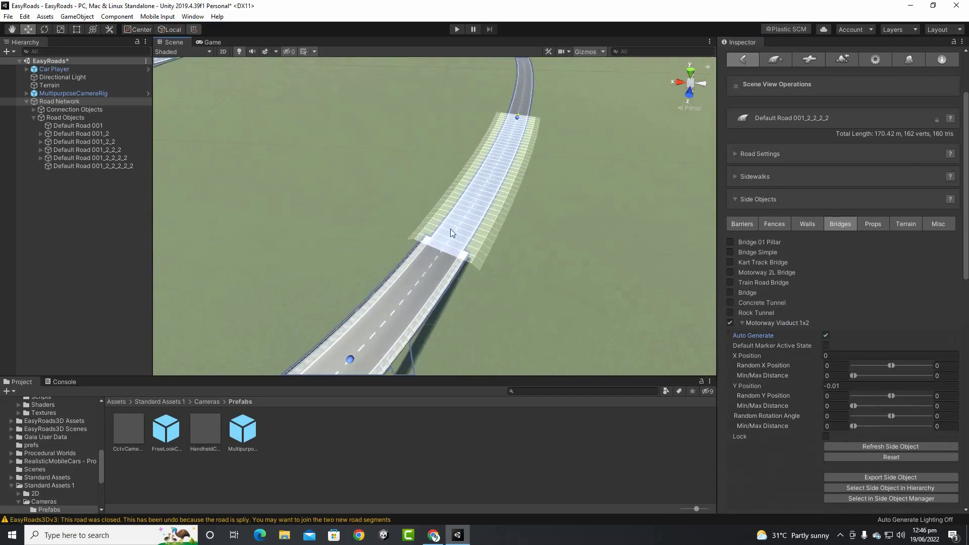
Survey the elevated road from Road Network, then reselect the viaduct road segment
{"action": "left_click", "coordinate": [91, 100]}
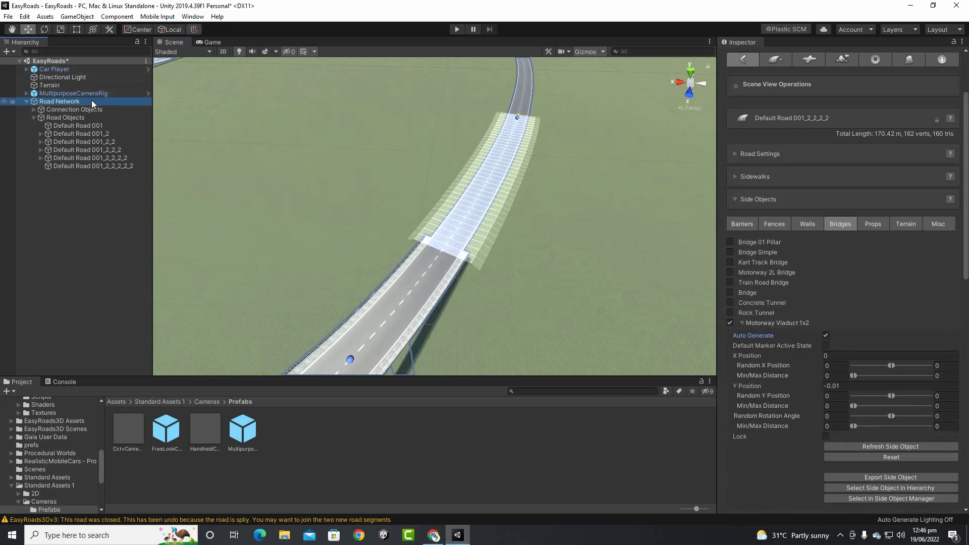
{"action": "left_click", "coordinate": [456, 254]}
{"action": "left_click_drag", "start_coordinate": [566, 300], "coordinate": [313, 302], "text": "alt"}
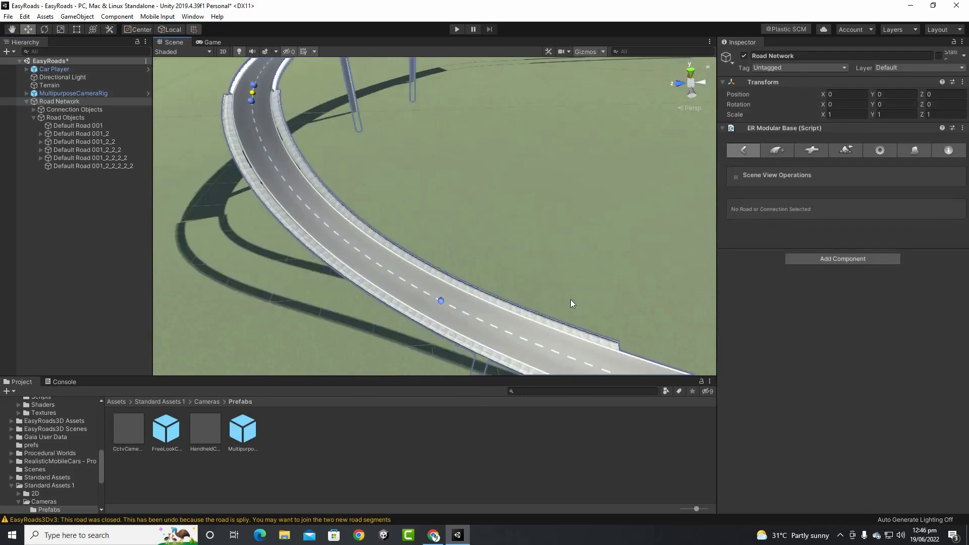
{"action": "mouse_move", "coordinate": [570, 303]}
{"action": "middle_mouse_down"}
{"action": "mouse_move", "coordinate": [409, 106]}
{"action": "mouse_move", "coordinate": [391, 105]}
{"action": "middle_mouse_up"}
{"action": "scroll", "coordinate": [391, 167], "scroll_direction": "down", "scroll_amount": 6}
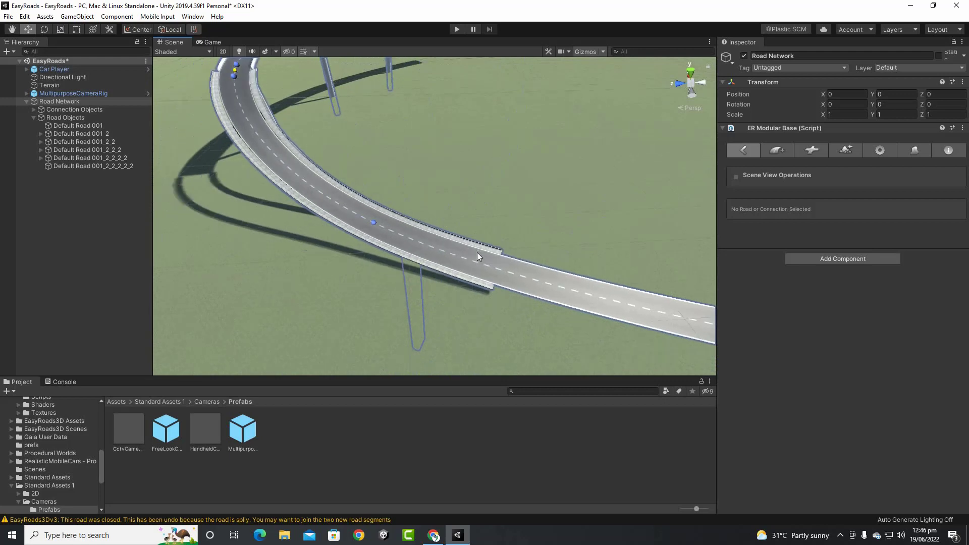
{"action": "mouse_move", "coordinate": [537, 285]}
{"action": "middle_mouse_down"}
{"action": "mouse_move", "coordinate": [422, 275]}
{"action": "mouse_move", "coordinate": [215, 233]}
{"action": "middle_mouse_up"}
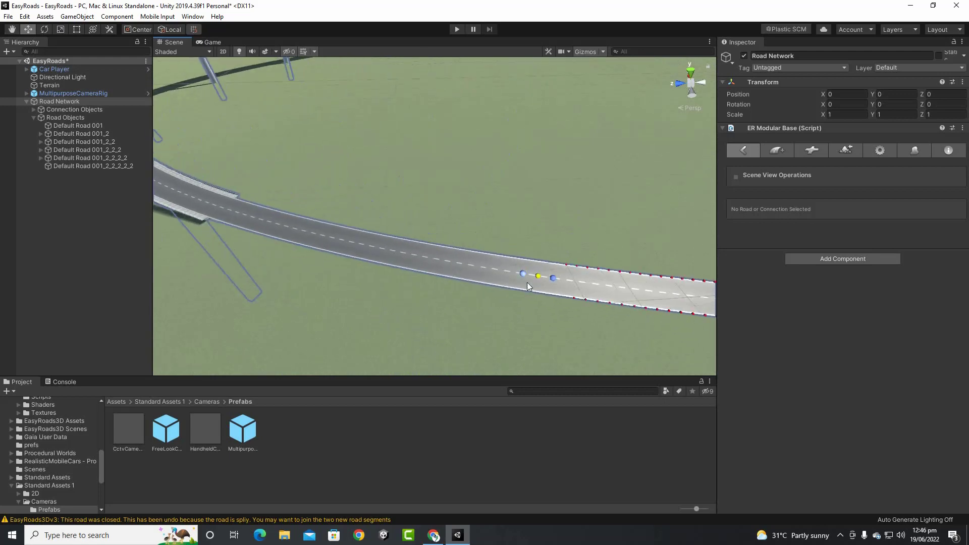
{"action": "left_click", "coordinate": [522, 275]}
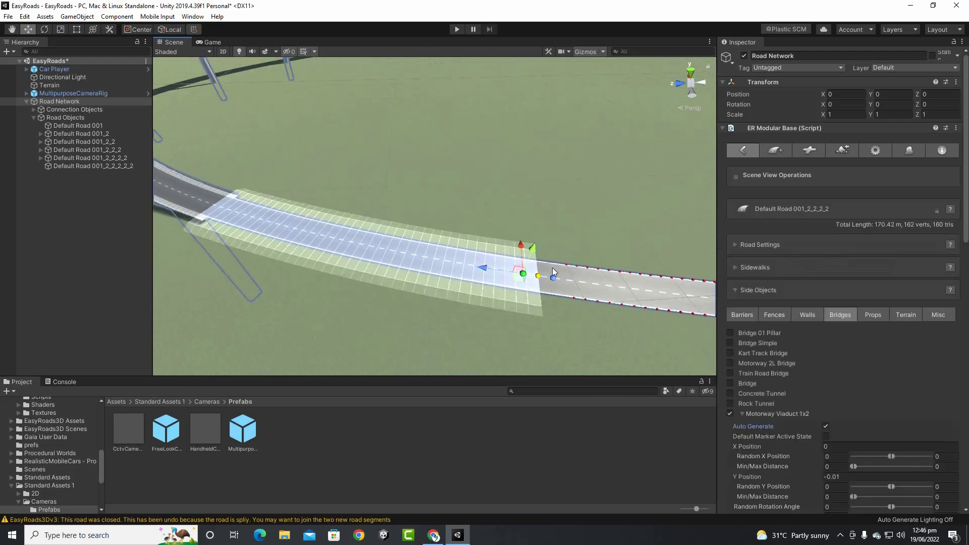
{"action": "scroll", "coordinate": [556, 289], "scroll_direction": "down", "scroll_amount": 3}
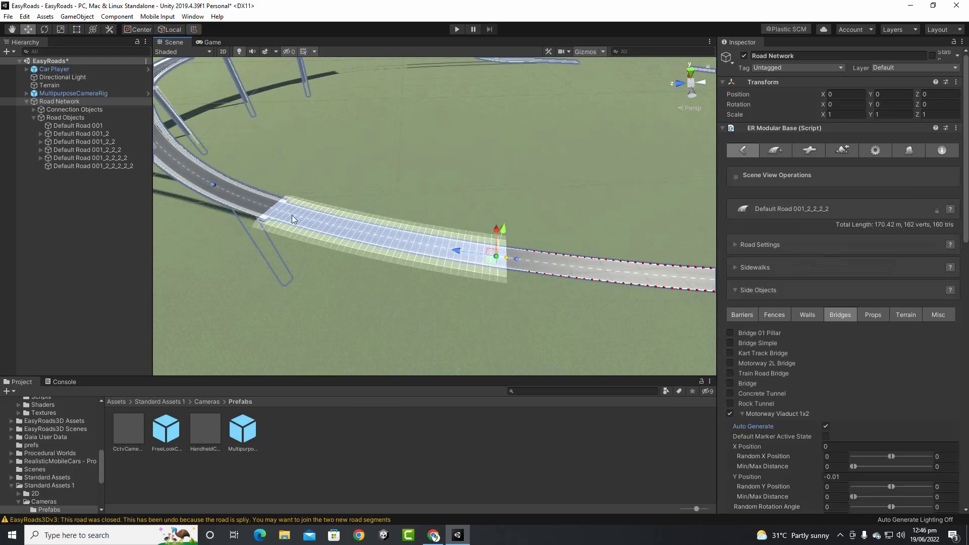
Add the Rocks side object to the 170.42 m viaduct section, after trying and removing Road Marker props
{"action": "left_click", "coordinate": [880, 320]}
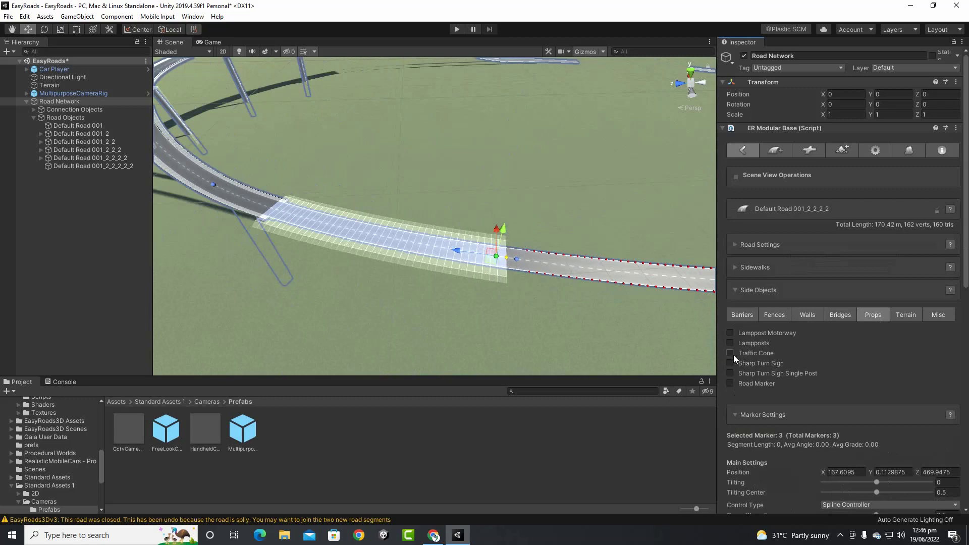
{"action": "left_click", "coordinate": [731, 384]}
{"action": "left_click", "coordinate": [731, 384]}
{"action": "left_click", "coordinate": [939, 314]}
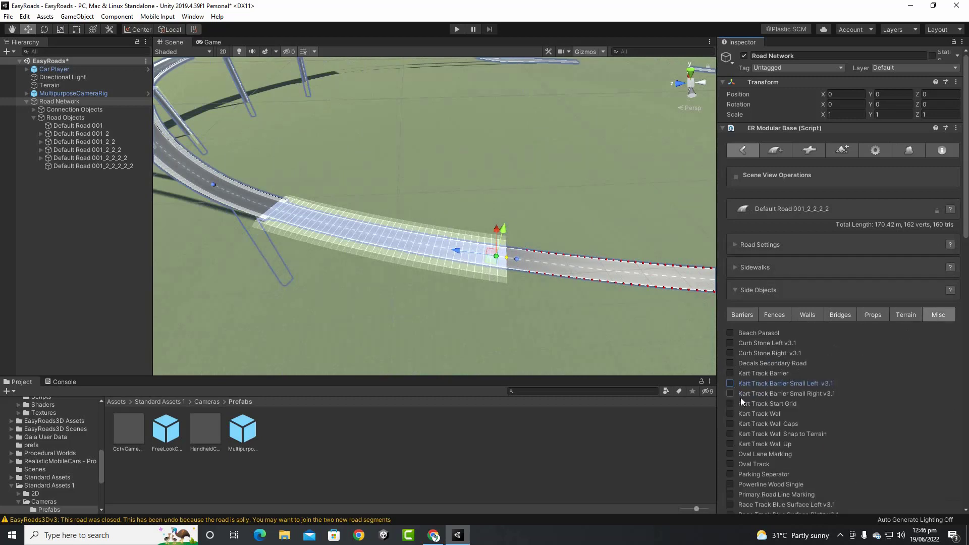
{"action": "scroll", "coordinate": [757, 349], "scroll_direction": "down", "scroll_amount": 10}
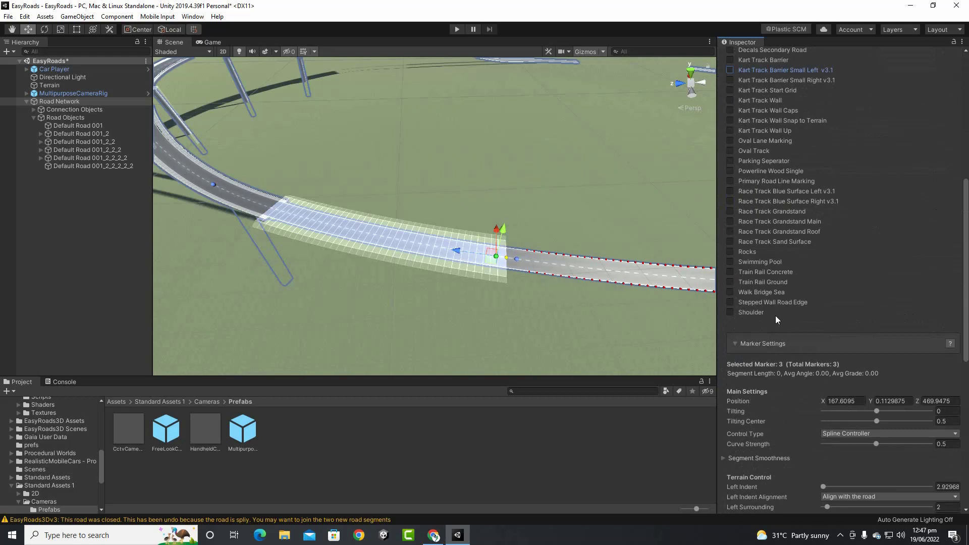
{"action": "scroll", "coordinate": [562, 337], "scroll_direction": "up", "scroll_amount": 1}
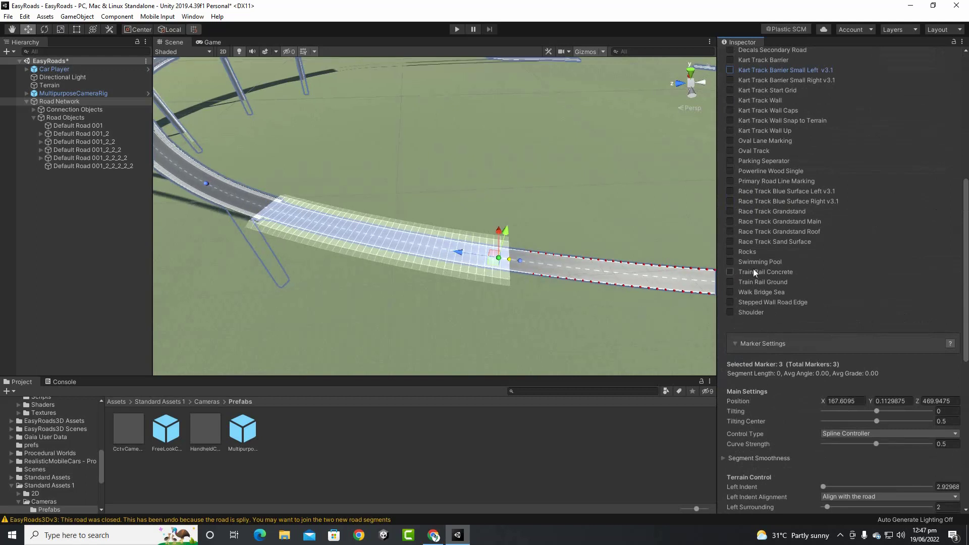
{"action": "left_click", "coordinate": [730, 252]}
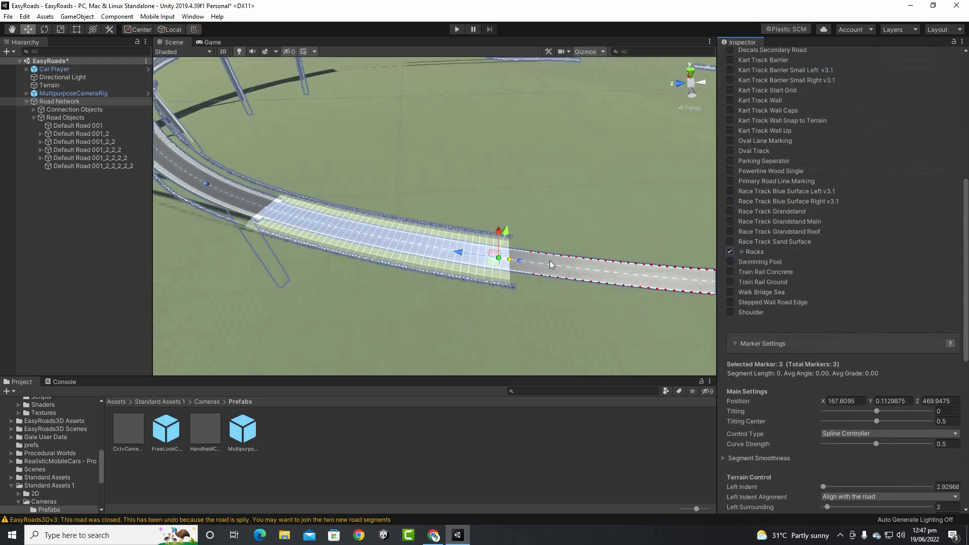
{"action": "scroll", "coordinate": [548, 258], "scroll_direction": "up", "scroll_amount": 6}
{"action": "middle_click_drag", "start_coordinate": [547, 256], "coordinate": [244, 105]}
{"action": "scroll", "coordinate": [453, 268], "scroll_direction": "down", "scroll_amount": 7}
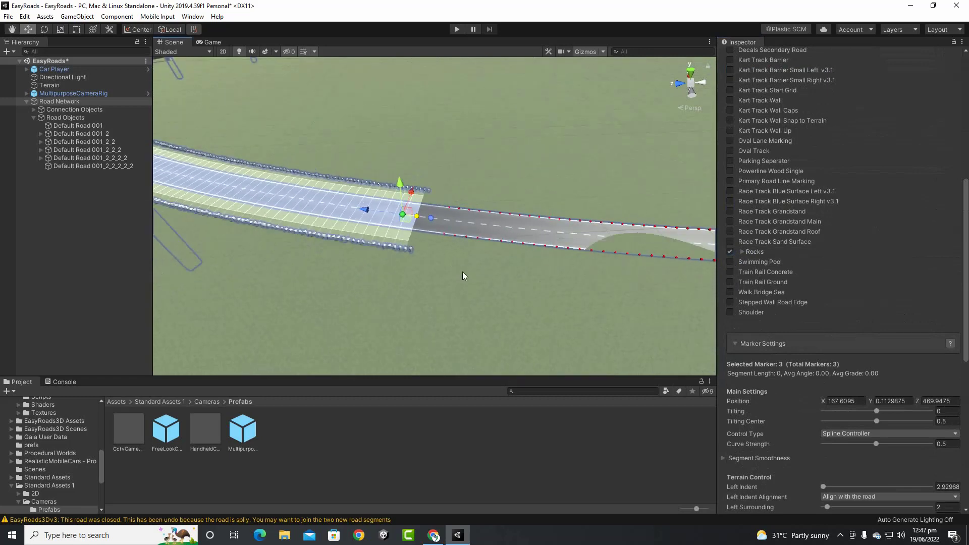
{"action": "middle_click_drag", "start_coordinate": [504, 266], "coordinate": [192, 222]}
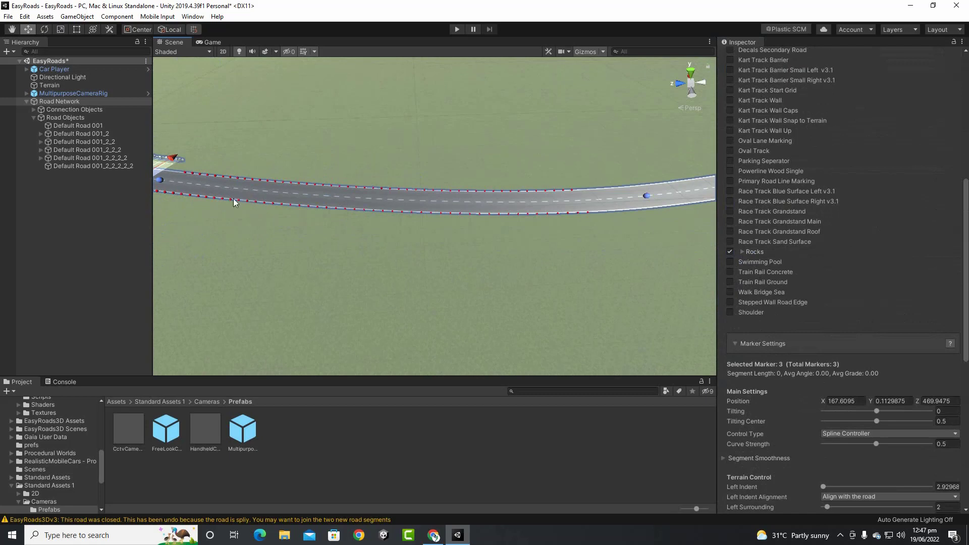
{"action": "middle_click_drag", "start_coordinate": [251, 208], "coordinate": [379, 252]}
Insert a connector at the curve's third marker, splitting off Default Road 001_2_2_2_2_2_2
{"action": "left_click", "coordinate": [261, 220]}
{"action": "left_click", "coordinate": [277, 222]}
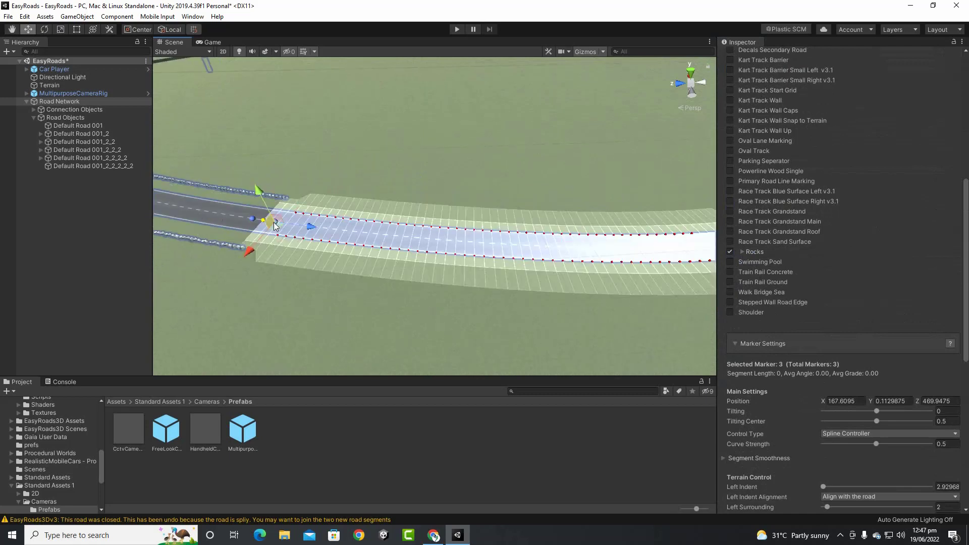
{"action": "scroll", "coordinate": [386, 244], "scroll_direction": "down", "scroll_amount": 10}
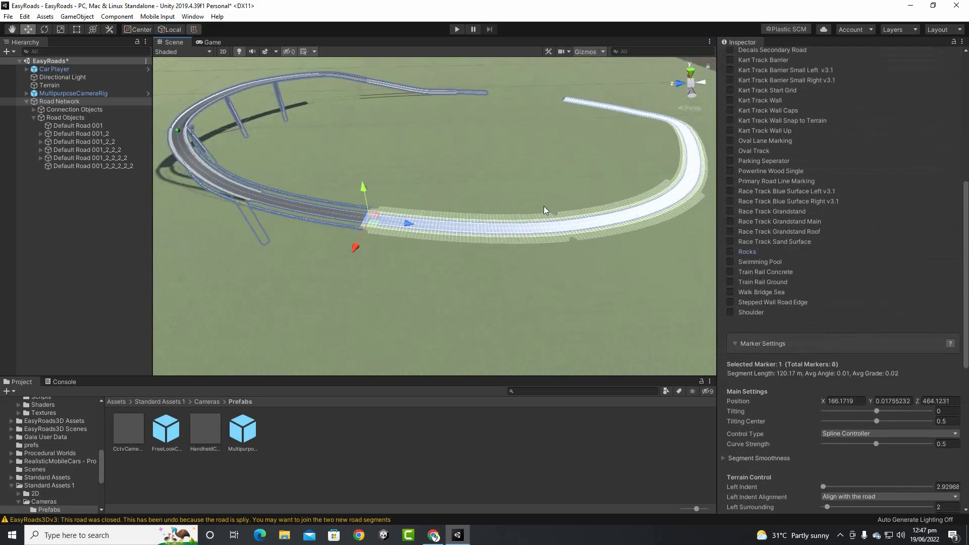
{"action": "middle_click_drag", "start_coordinate": [544, 206], "coordinate": [222, 302]}
{"action": "middle_click_drag", "start_coordinate": [456, 270], "coordinate": [595, 261]}
{"action": "scroll", "coordinate": [595, 261], "scroll_direction": "up", "scroll_amount": 3}
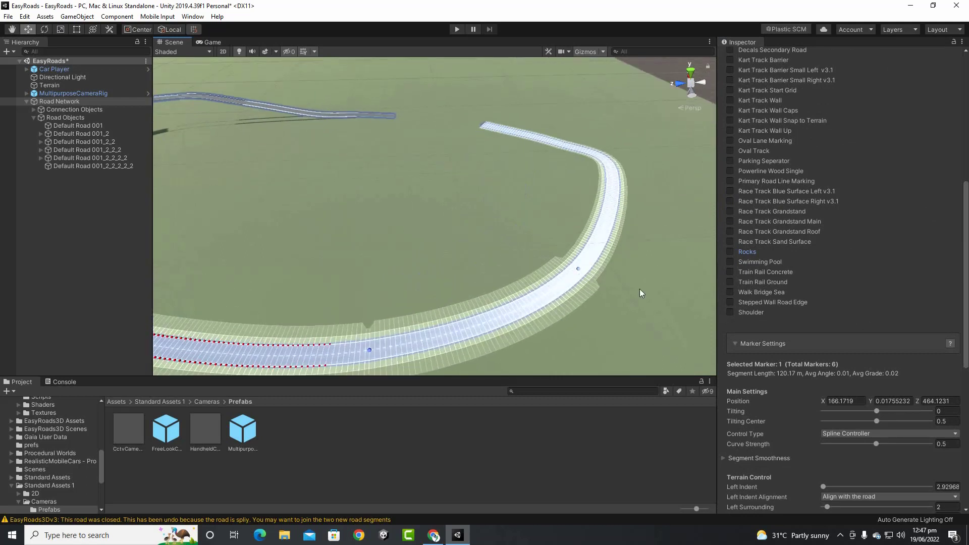
{"action": "left_click", "coordinate": [578, 270]}
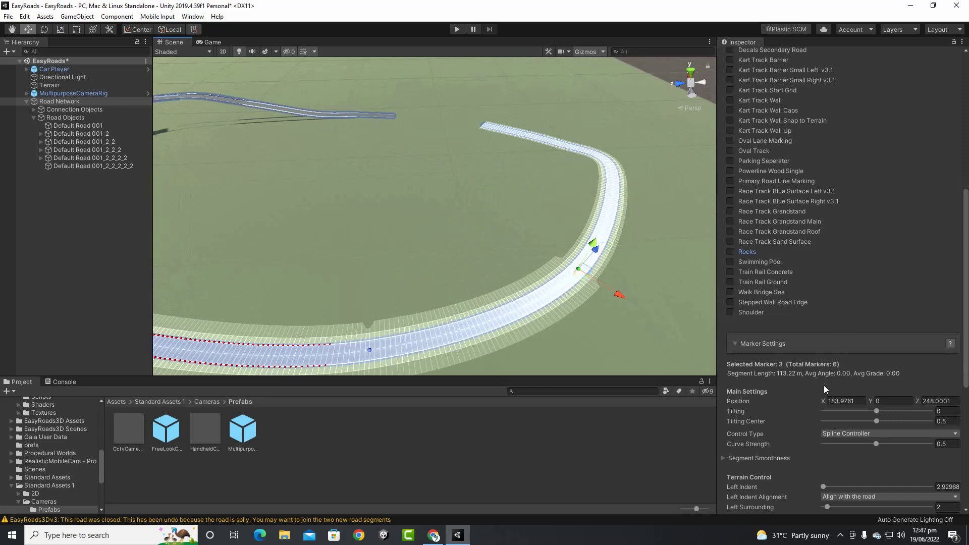
{"action": "scroll", "coordinate": [824, 386], "scroll_direction": "down", "scroll_amount": 5}
{"action": "left_click", "coordinate": [848, 368]}
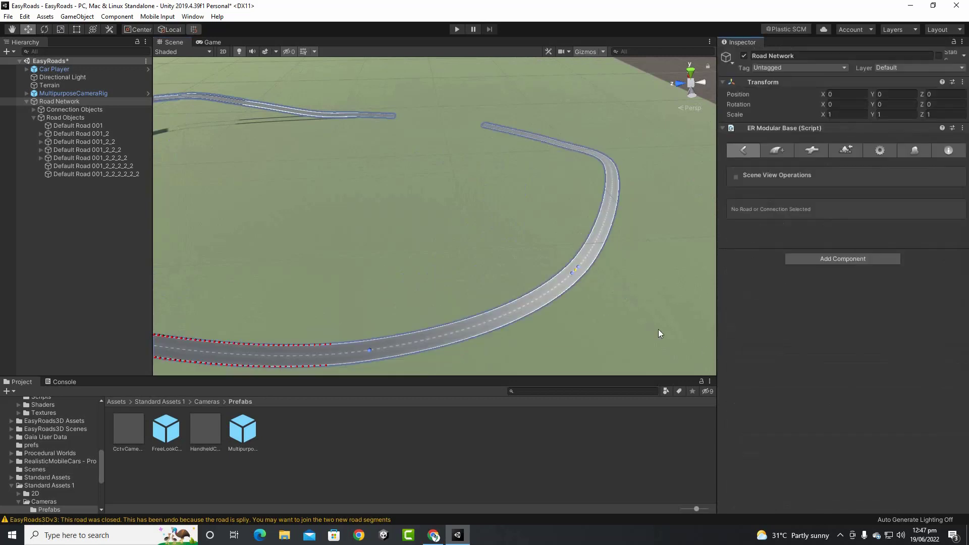
{"action": "left_click", "coordinate": [574, 276]}
Try the Oval Track side object on the road segment, toggling it on and off
{"action": "left_click", "coordinate": [570, 277]}
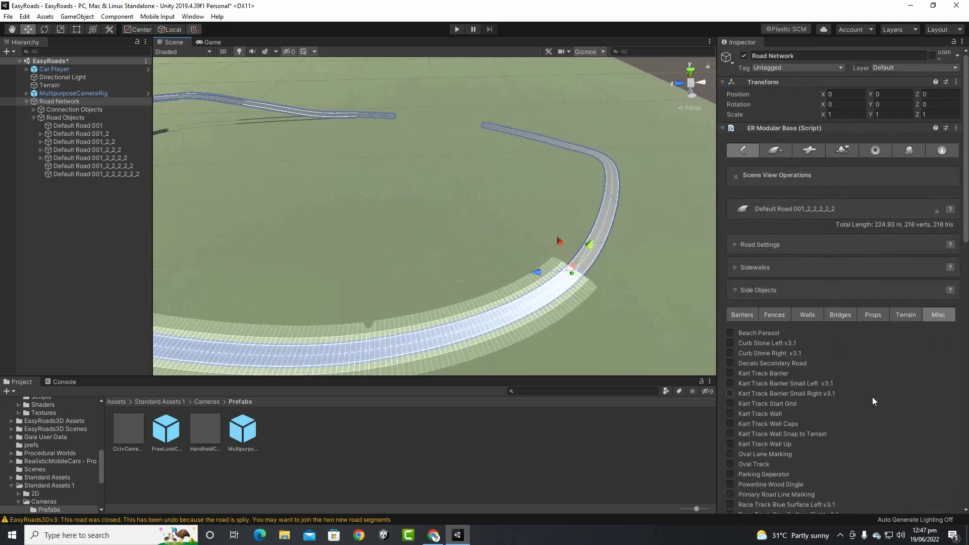
{"action": "scroll", "coordinate": [808, 402], "scroll_direction": "down", "scroll_amount": 3}
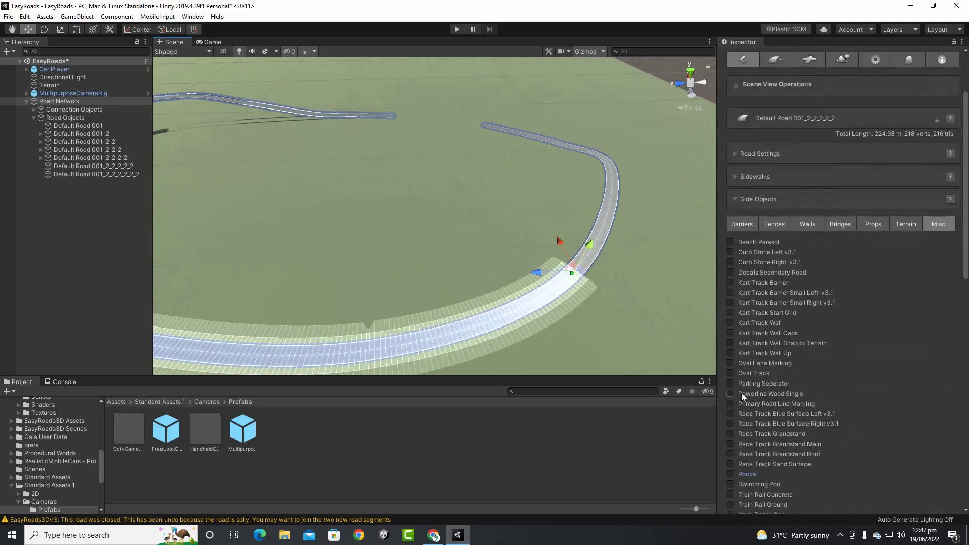
{"action": "left_click", "coordinate": [731, 373]}
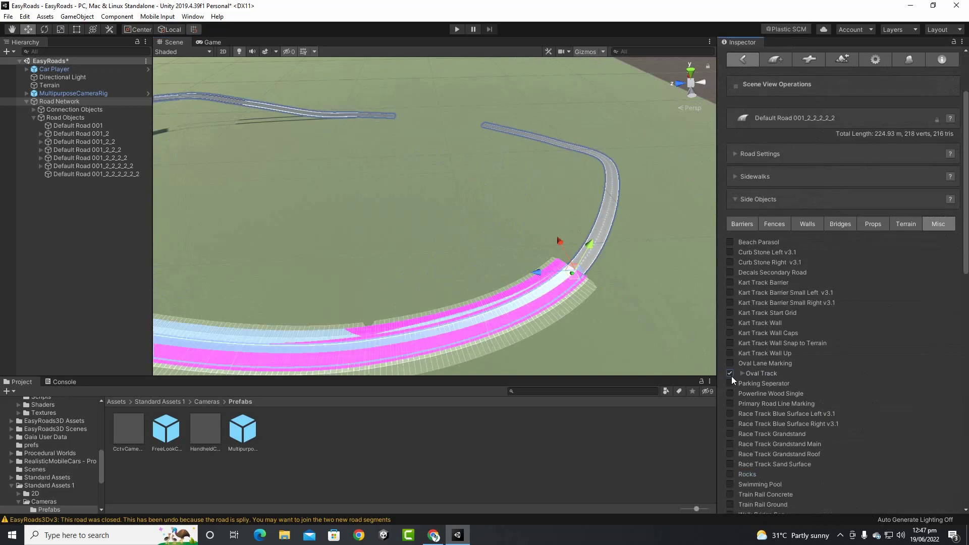
{"action": "left_click", "coordinate": [732, 376]}
{"action": "left_click", "coordinate": [732, 376]}
{"action": "left_click", "coordinate": [731, 376]}
{"action": "left_click", "coordinate": [731, 375]}
{"action": "left_click", "coordinate": [741, 375]}
{"action": "scroll", "coordinate": [767, 369], "scroll_direction": "down", "scroll_amount": 3}
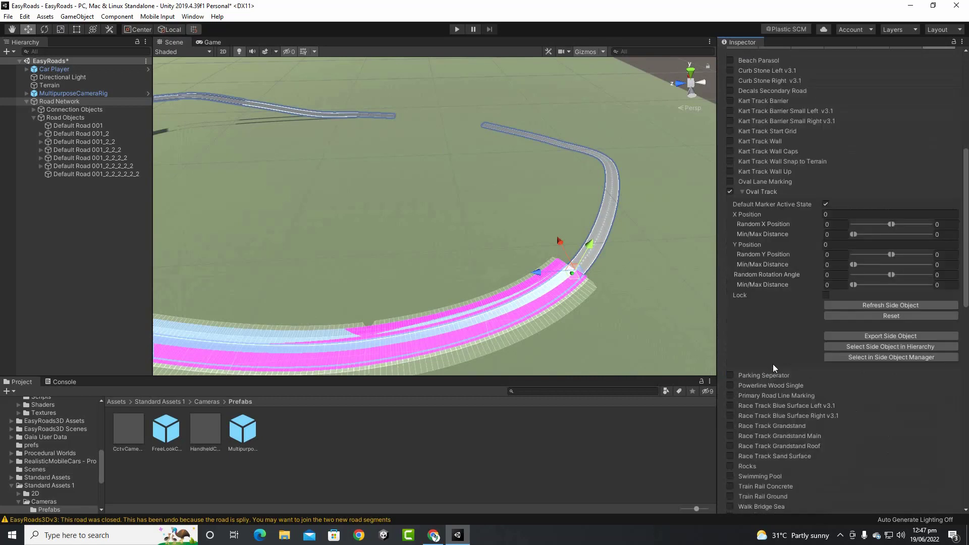
Swap Oval Track for Parking Seperator and zoom in on the tree-lined edges
{"action": "left_click", "coordinate": [730, 192]}
{"action": "left_click", "coordinate": [730, 202]}
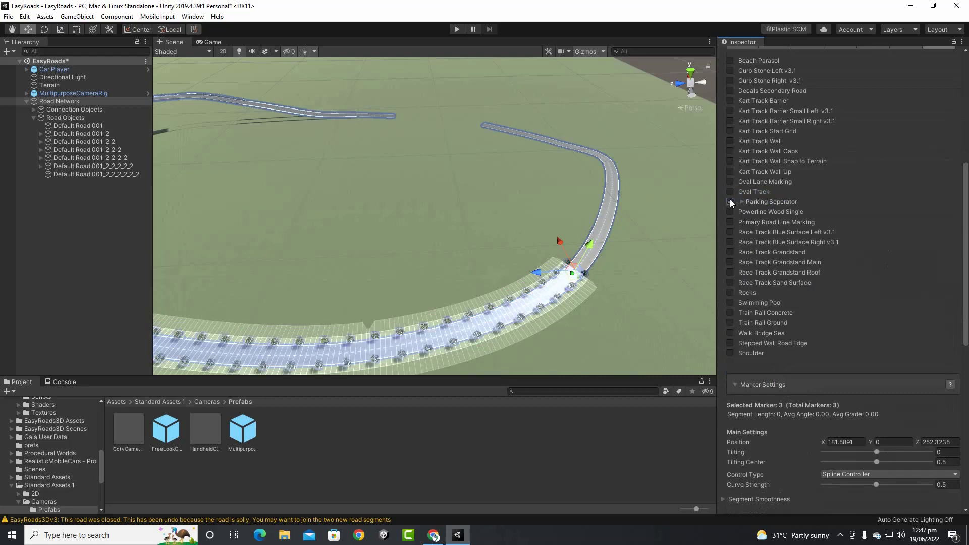
{"action": "scroll", "coordinate": [455, 331], "scroll_direction": "up", "scroll_amount": 3}
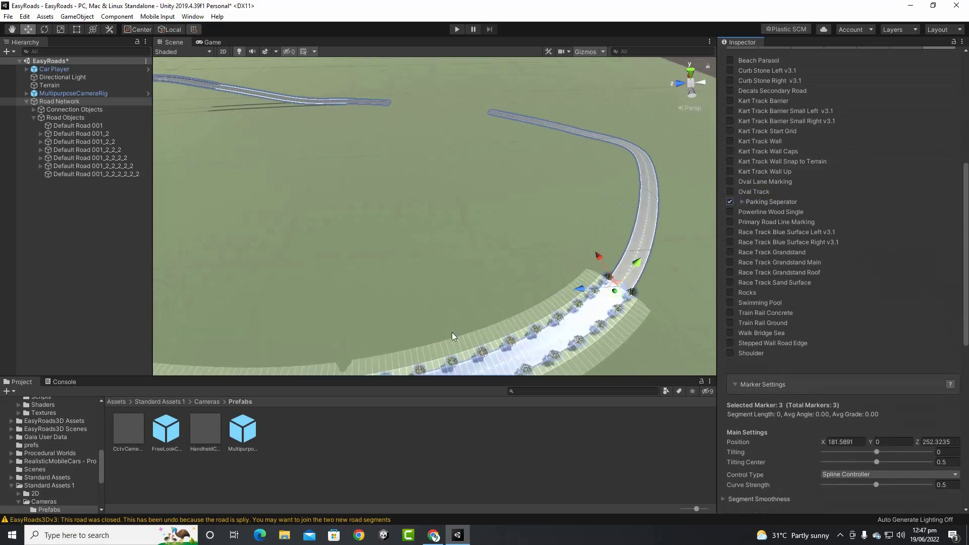
{"action": "middle_click_drag", "start_coordinate": [483, 312], "coordinate": [529, 160]}
{"action": "scroll", "coordinate": [448, 260], "scroll_direction": "up", "scroll_amount": 1}
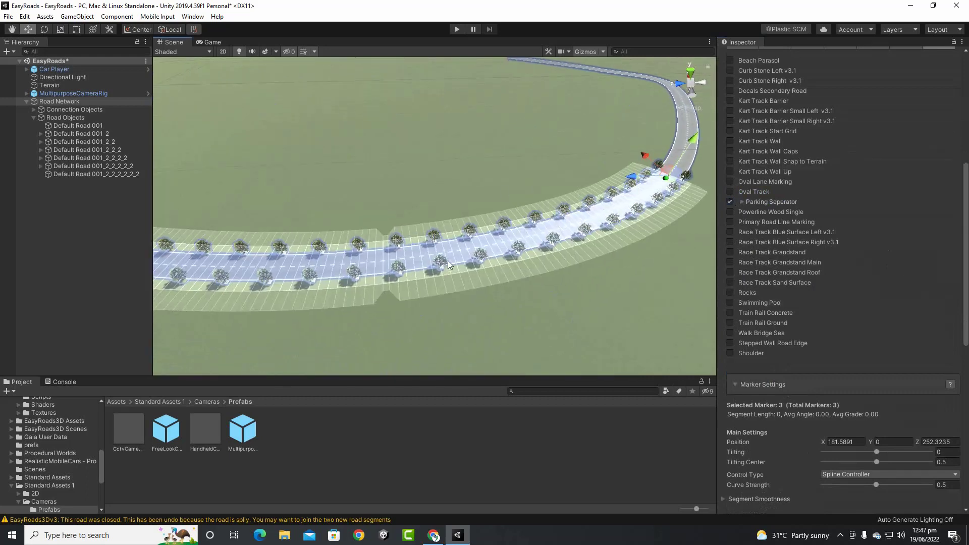
{"action": "middle_click_drag", "start_coordinate": [448, 260], "coordinate": [464, 235]}
{"action": "scroll", "coordinate": [464, 234], "scroll_direction": "up", "scroll_amount": 2}
{"action": "scroll", "coordinate": [465, 233], "scroll_direction": "up", "scroll_amount": 4}
{"action": "middle_click_drag", "start_coordinate": [484, 178], "coordinate": [504, 221]}
{"action": "scroll", "coordinate": [508, 204], "scroll_direction": "up", "scroll_amount": 2}
{"action": "scroll", "coordinate": [508, 204], "scroll_direction": "up", "scroll_amount": 4}
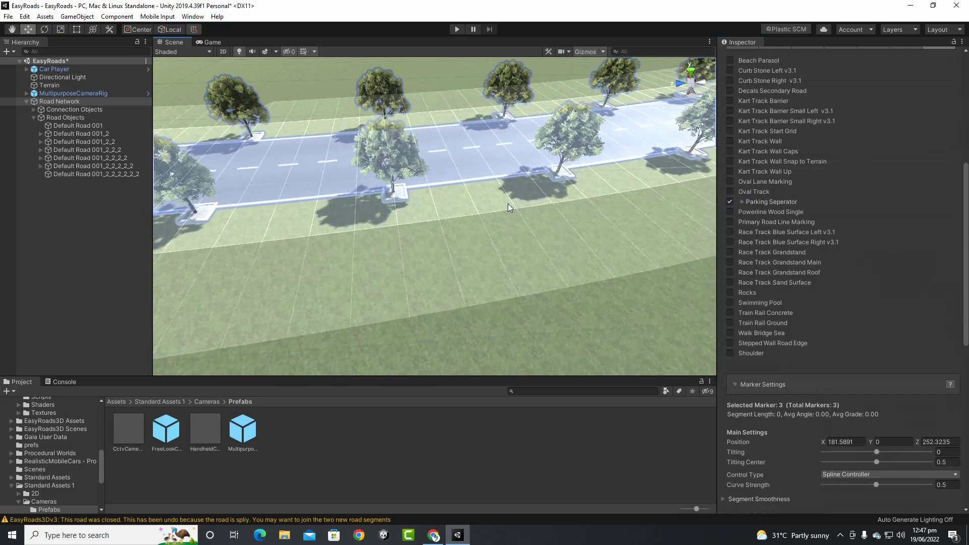
Remove Parking Seperator, briefly test Kart Track Barrier and Beach Parasol, leaving no side objects
{"action": "left_click", "coordinate": [731, 201]}
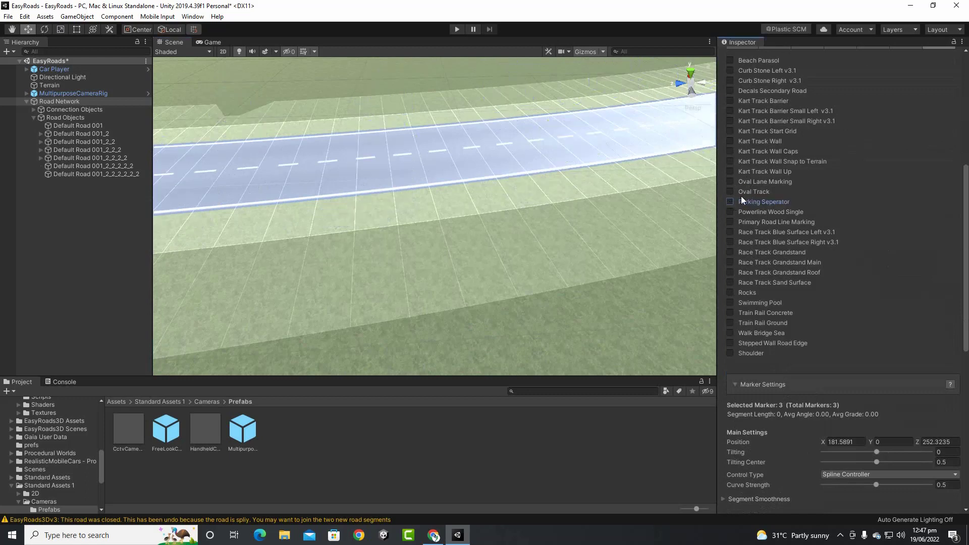
{"action": "left_click", "coordinate": [732, 102]}
{"action": "left_click", "coordinate": [729, 62]}
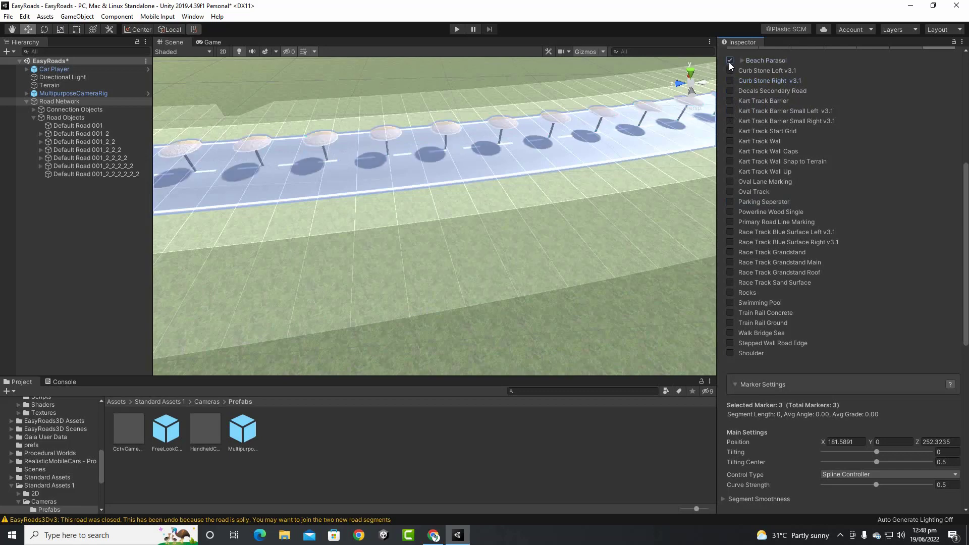
{"action": "left_click", "coordinate": [730, 63]}
{"action": "scroll", "coordinate": [752, 229], "scroll_direction": "up", "scroll_amount": 10}
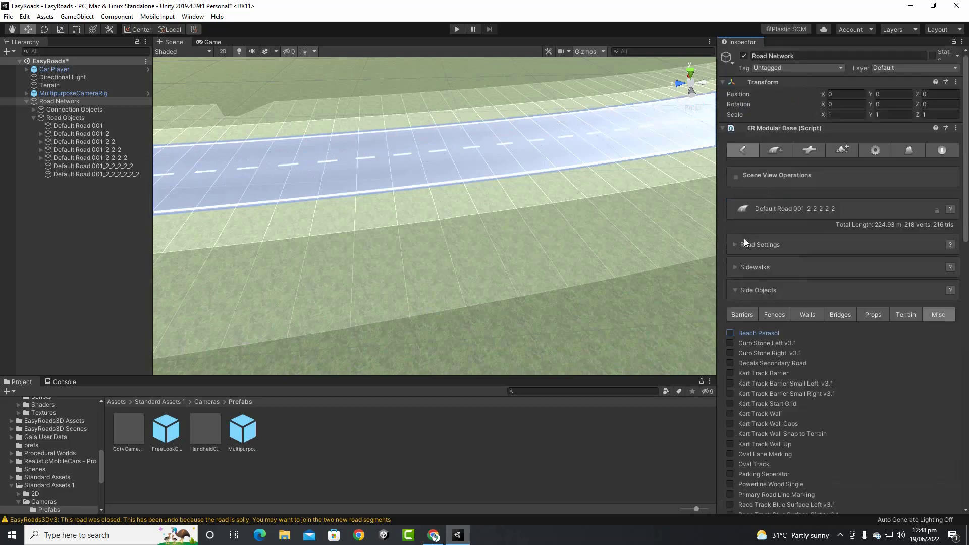
{"action": "scroll", "coordinate": [822, 313], "scroll_direction": "down", "scroll_amount": 15}
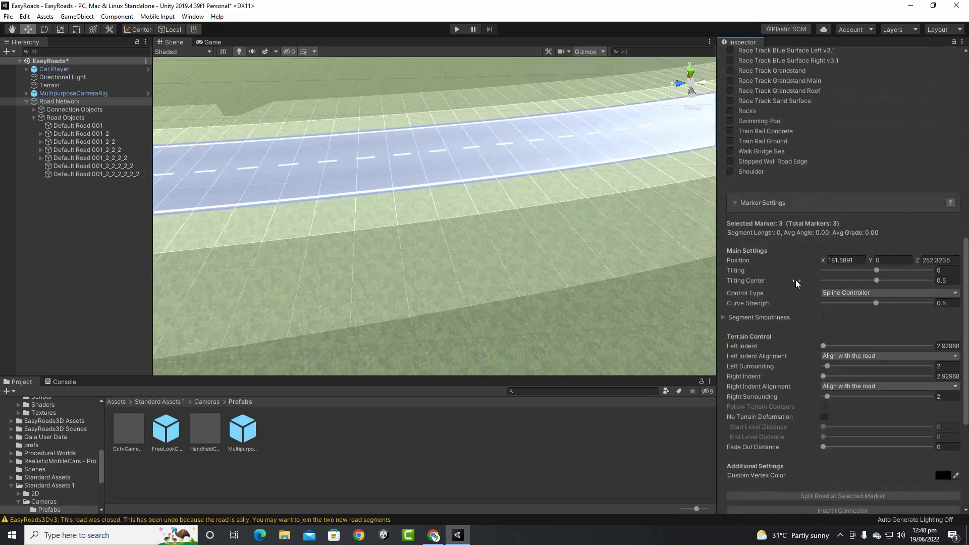
{"action": "scroll", "coordinate": [796, 279], "scroll_direction": "up", "scroll_amount": 15}
Add Lampposts from the Props side objects along the road segment
{"action": "left_click", "coordinate": [885, 315]}
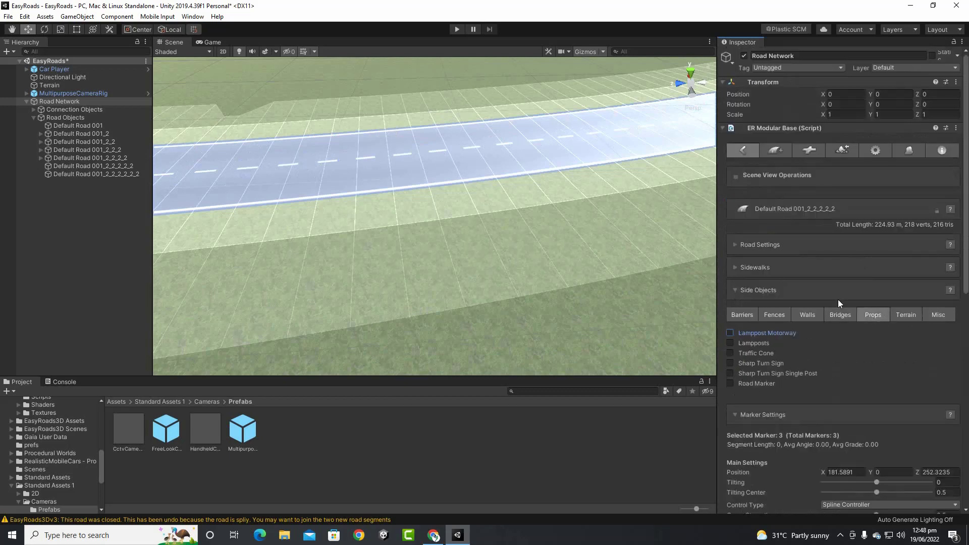
{"action": "left_click", "coordinate": [730, 343]}
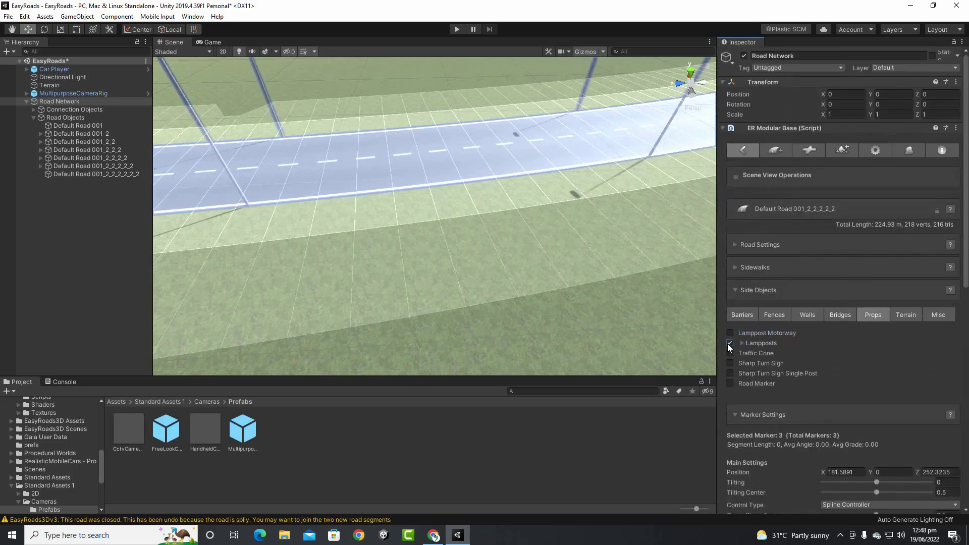
{"action": "scroll", "coordinate": [559, 250], "scroll_direction": "down", "scroll_amount": 3}
{"action": "middle_click_drag", "start_coordinate": [622, 212], "coordinate": [562, 226]}
Add Guard Rail Rock barriers along both edges of the 224.93 m segment
{"action": "left_click", "coordinate": [772, 317]}
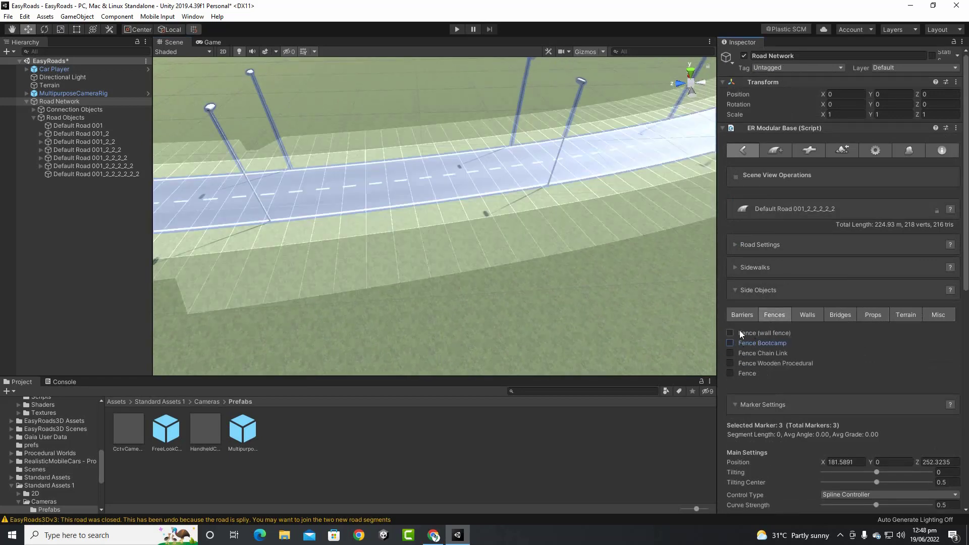
{"action": "left_click", "coordinate": [743, 315]}
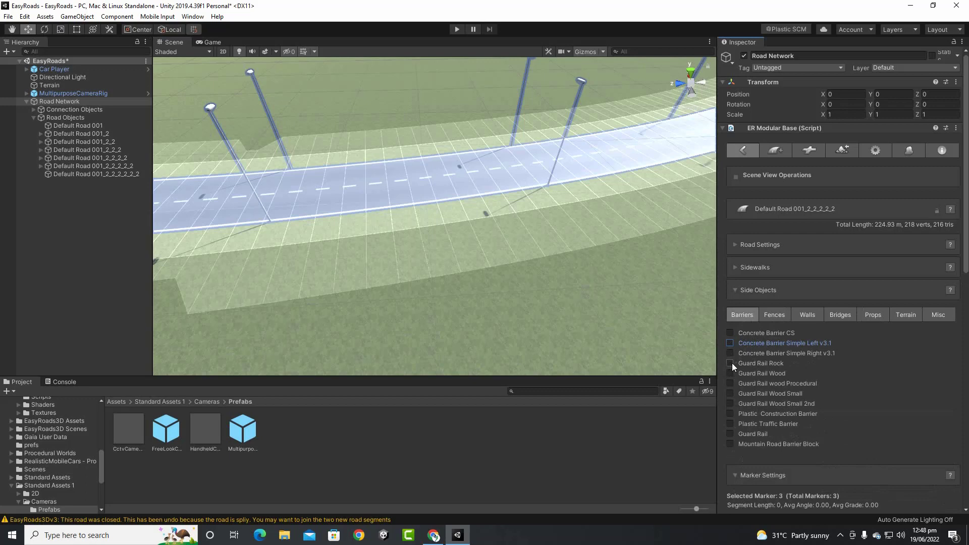
{"action": "left_click", "coordinate": [730, 363]}
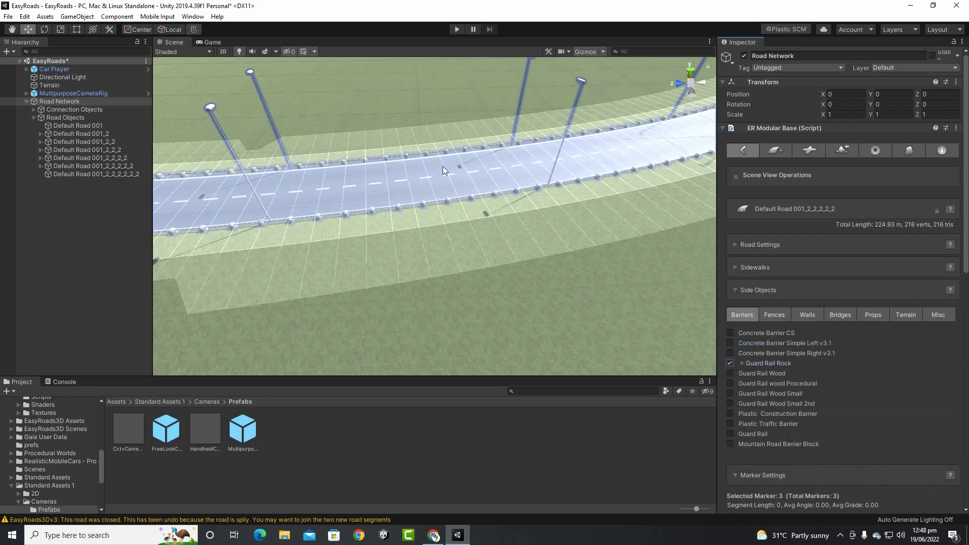
{"action": "middle_click_drag", "start_coordinate": [443, 165], "coordinate": [262, 316]}
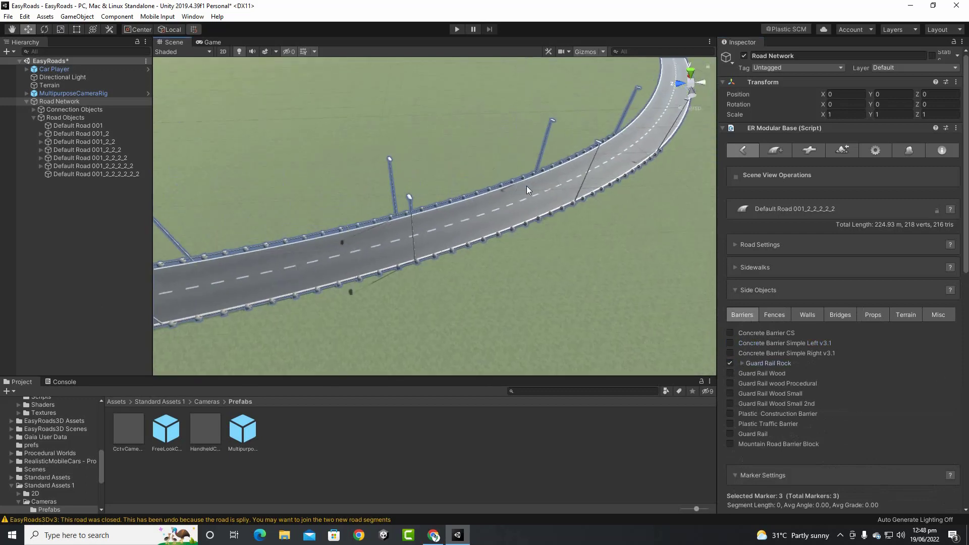
{"action": "scroll", "coordinate": [527, 190], "scroll_direction": "down", "scroll_amount": 5}
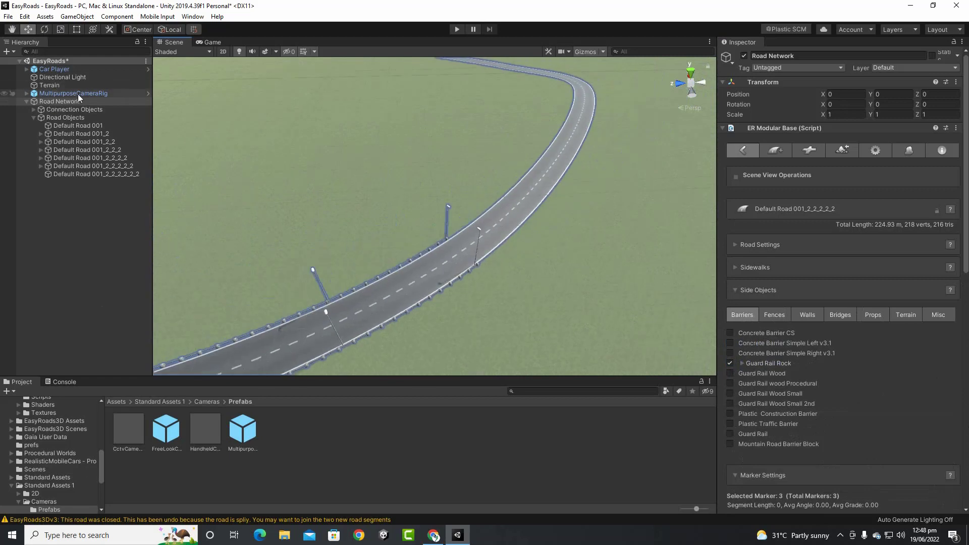
Reselect the road network in the Hierarchy and grab the road's end marker
{"action": "left_click", "coordinate": [79, 109]}
{"action": "left_click", "coordinate": [78, 119]}
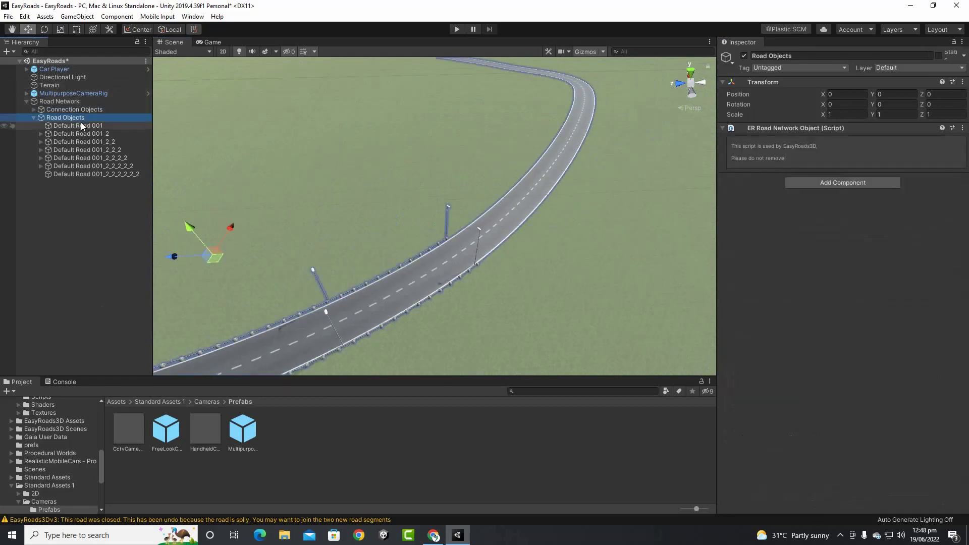
{"action": "left_click", "coordinate": [486, 256]}
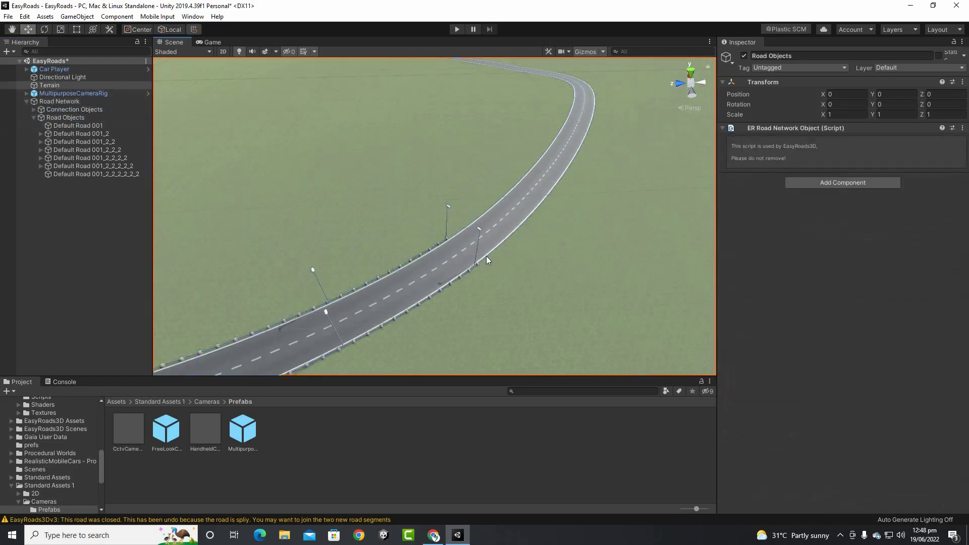
{"action": "left_click", "coordinate": [59, 100]}
{"action": "left_click_drag", "start_coordinate": [458, 258], "coordinate": [459, 259]}
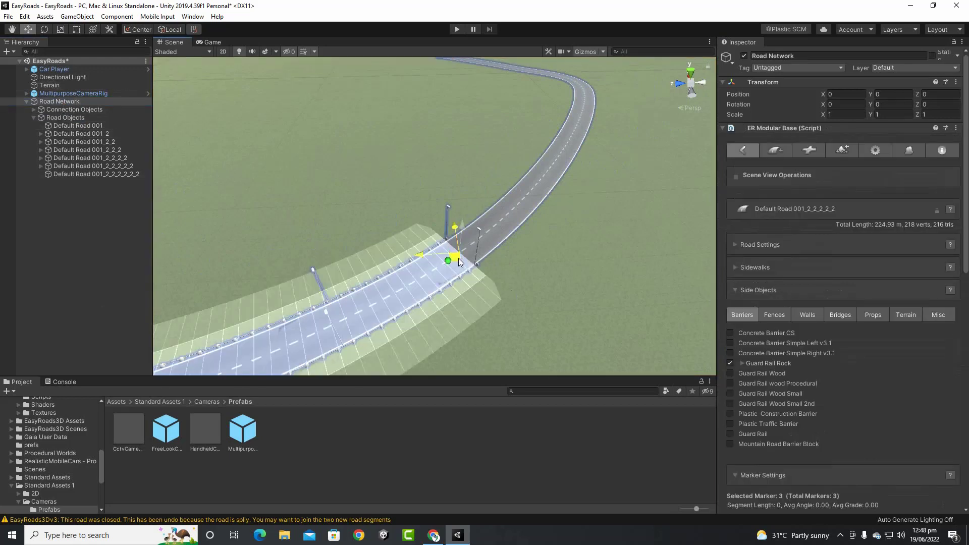
Select the marker on the adjoining 234.00 m road segment
{"action": "scroll", "coordinate": [548, 289], "scroll_direction": "up", "scroll_amount": 4}
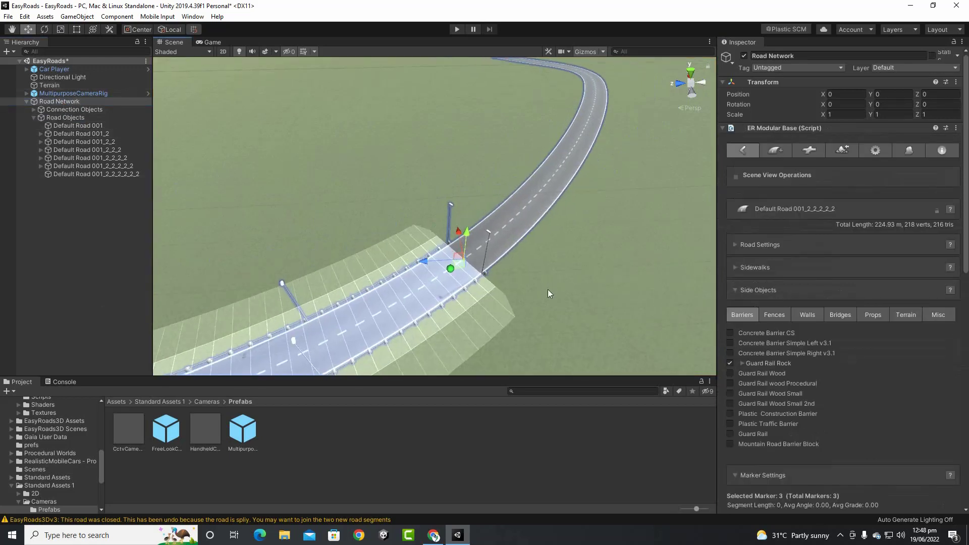
{"action": "left_click", "coordinate": [480, 258]}
{"action": "middle_click_drag", "start_coordinate": [591, 301], "coordinate": [497, 388]}
{"action": "left_click", "coordinate": [465, 277]}
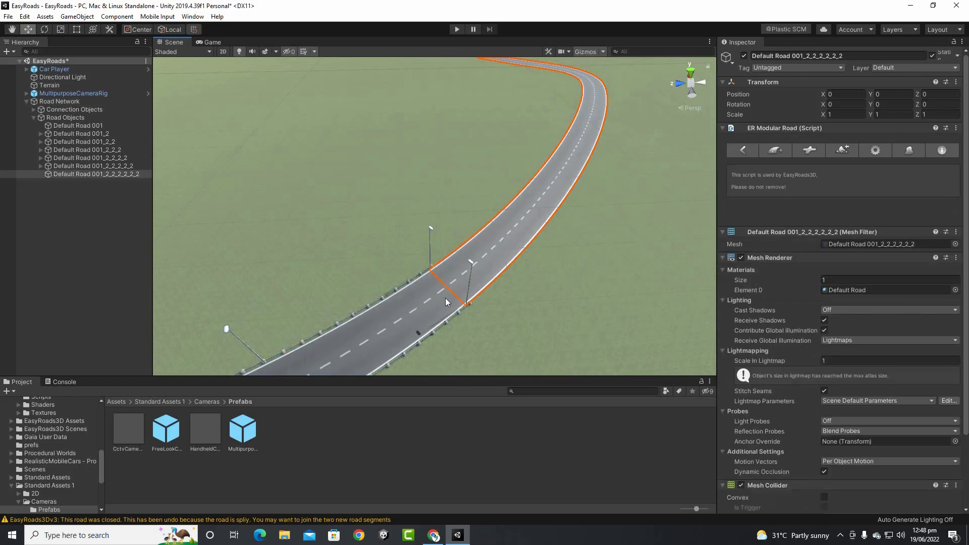
{"action": "left_click", "coordinate": [444, 299]}
{"action": "left_click", "coordinate": [57, 101]}
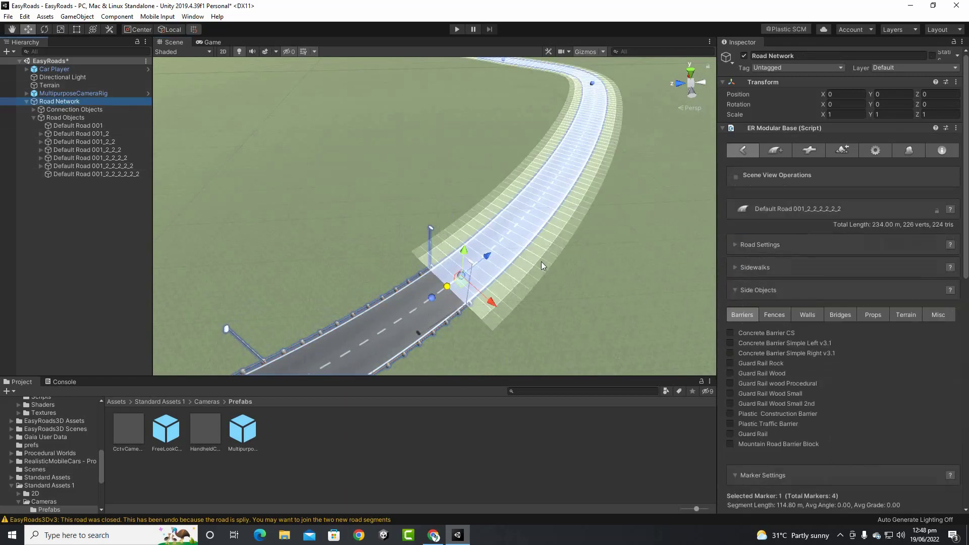
{"action": "left_click", "coordinate": [463, 278]}
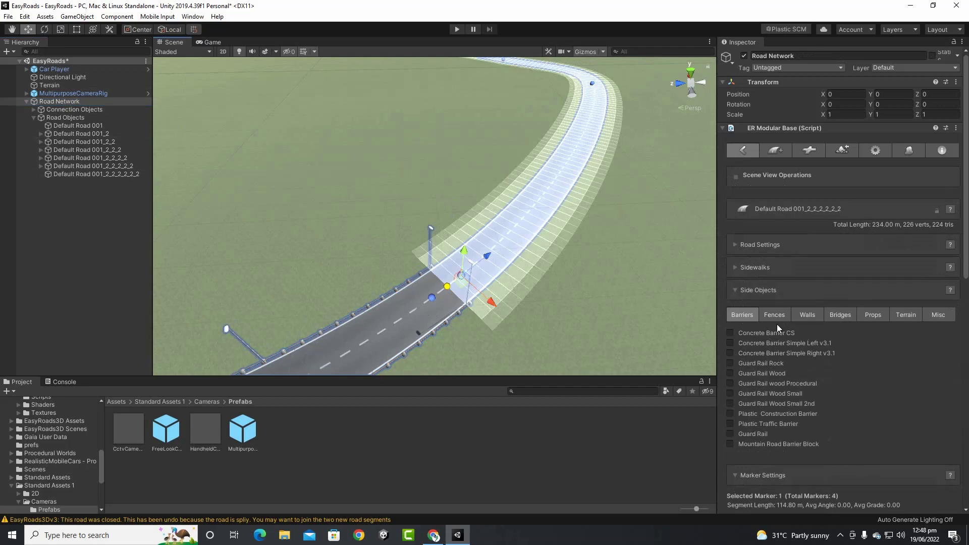
Enable the Guard Rail side object with Default Marker Active State turned on
{"action": "left_click", "coordinate": [730, 434]}
{"action": "left_click", "coordinate": [743, 435]}
{"action": "left_click", "coordinate": [826, 457]}
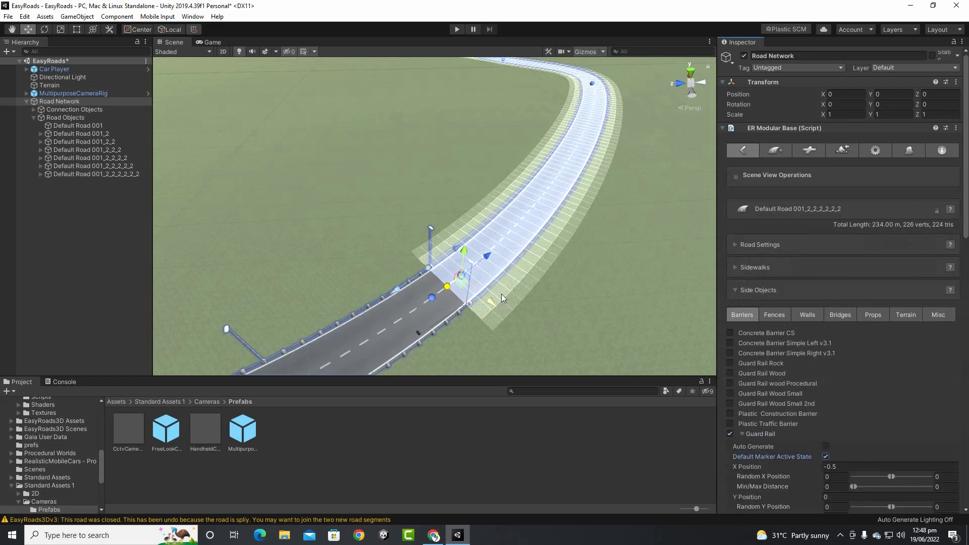
{"action": "scroll", "coordinate": [442, 159], "scroll_direction": "up", "scroll_amount": 5}
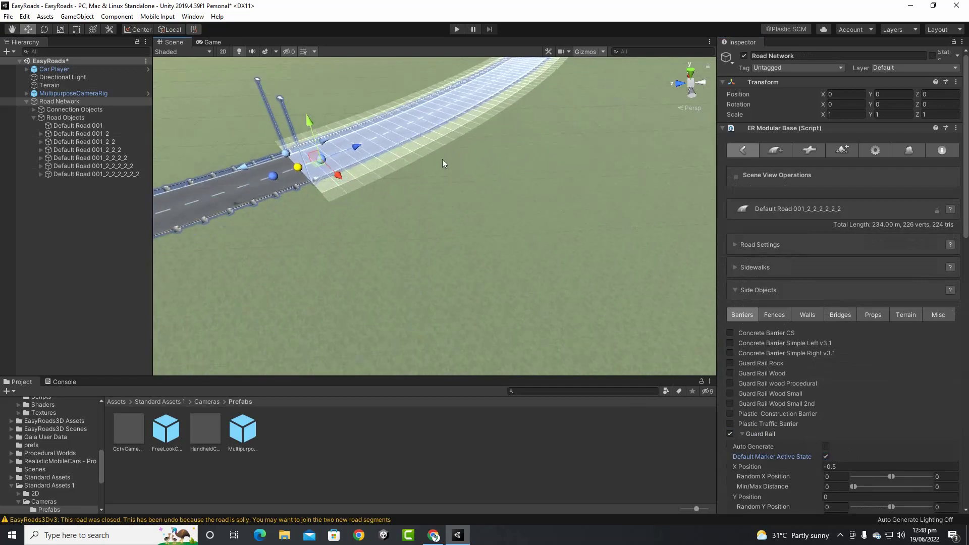
{"action": "middle_click_drag", "start_coordinate": [436, 161], "coordinate": [492, 261]}
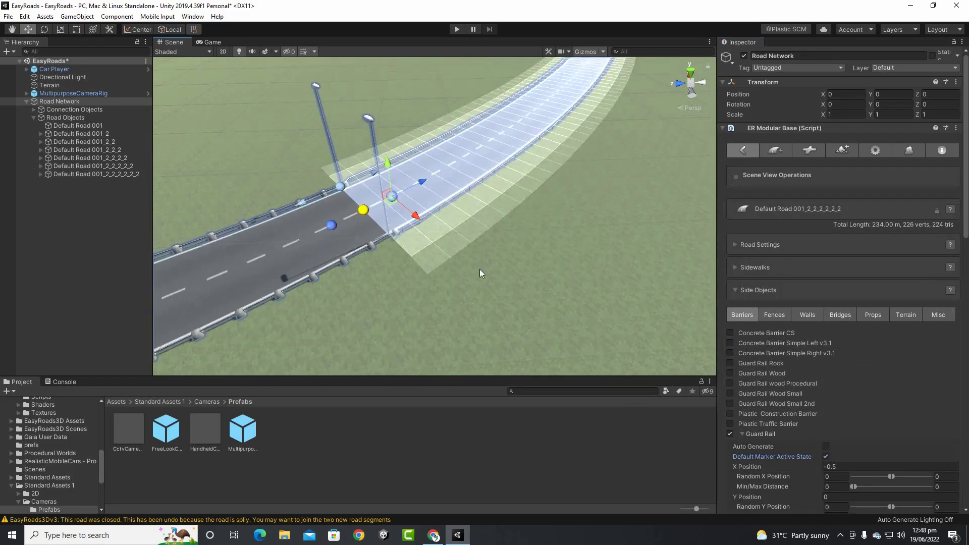
{"action": "scroll", "coordinate": [449, 282], "scroll_direction": "down", "scroll_amount": 8}
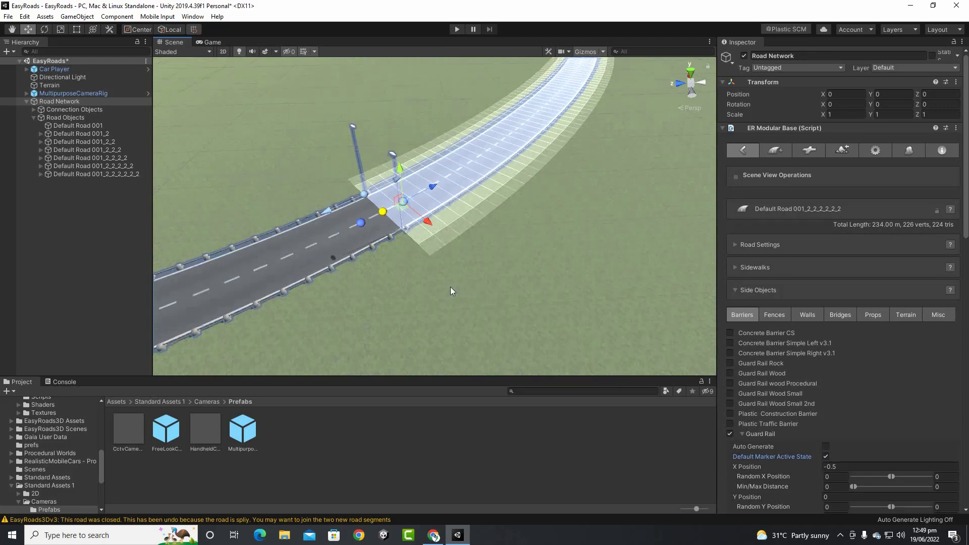
{"action": "scroll", "coordinate": [402, 281], "scroll_direction": "down", "scroll_amount": 6}
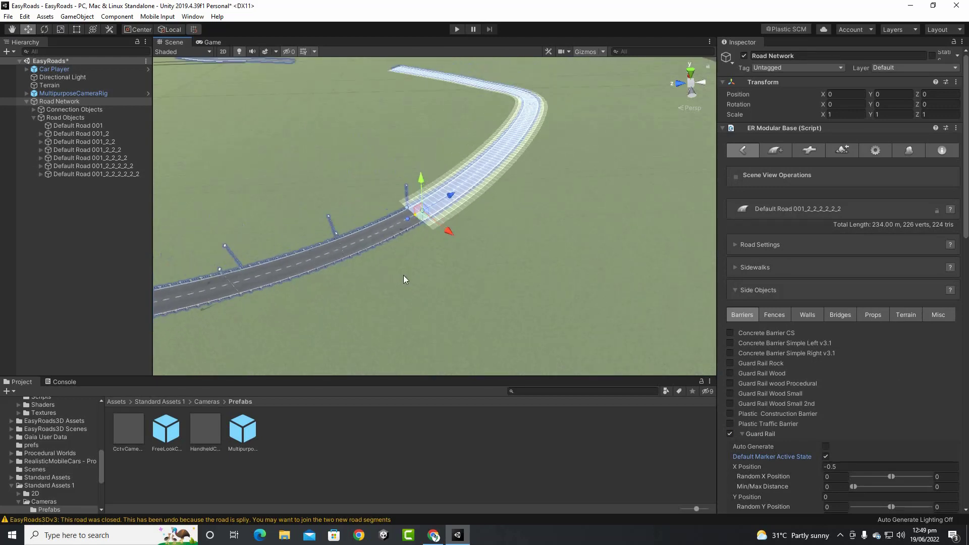
Zoom the Scene view out to frame the whole elevated loop, reaching Cam Fly Over
{"action": "middle_click_drag", "start_coordinate": [360, 197], "coordinate": [527, 383]}
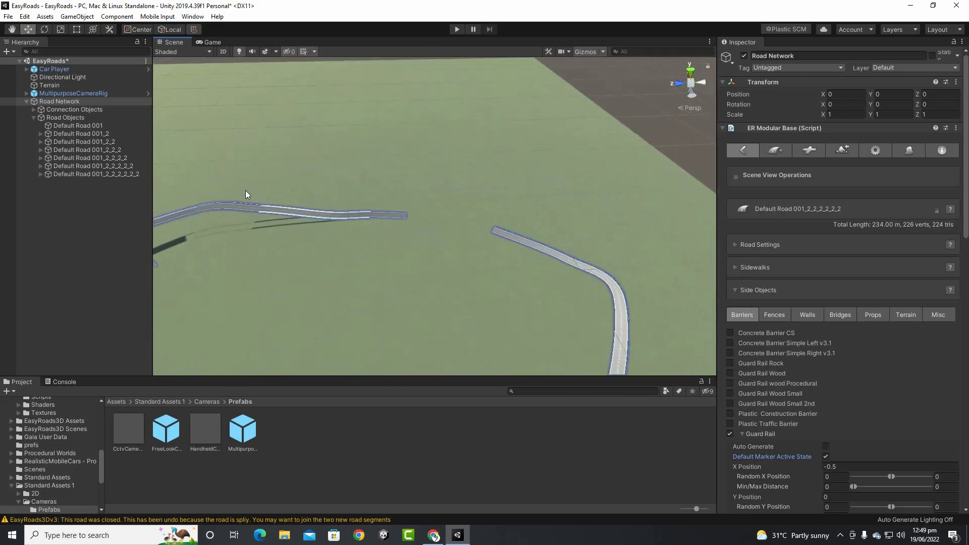
{"action": "scroll", "coordinate": [312, 253], "scroll_direction": "down", "scroll_amount": 8}
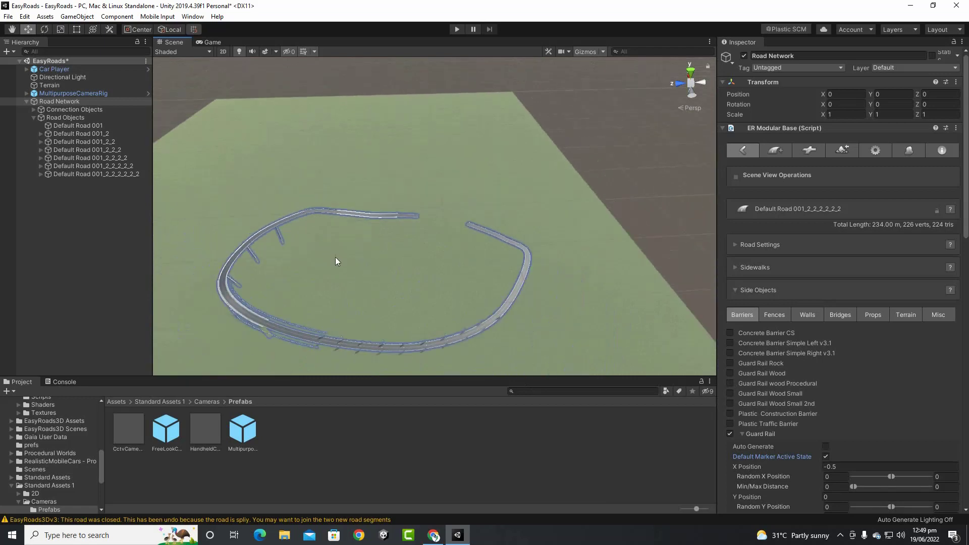
{"action": "middle_click_drag", "start_coordinate": [335, 262], "coordinate": [369, 217]}
{"action": "scroll", "coordinate": [879, 366], "scroll_direction": "down", "scroll_amount": 20}
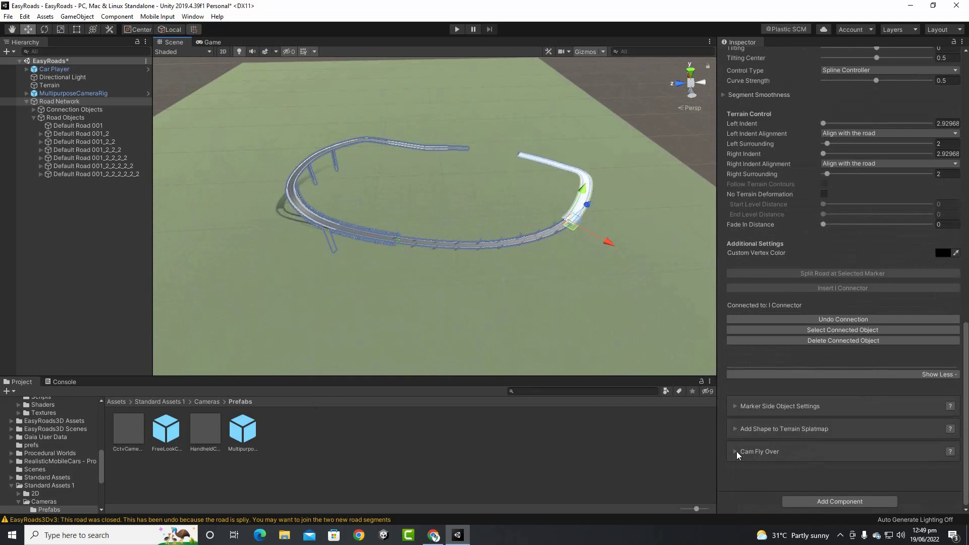
Set the Cam Fly Over position to 0.9999 to fly to the road's end
{"action": "left_click", "coordinate": [737, 452]}
{"action": "scroll", "coordinate": [837, 421], "scroll_direction": "down", "scroll_amount": 3}
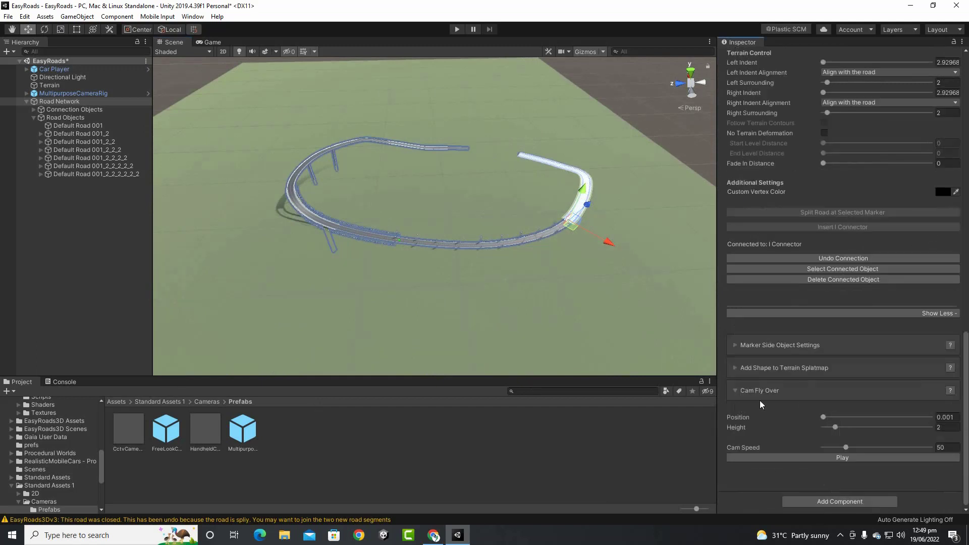
{"action": "left_click_drag", "start_coordinate": [823, 419], "coordinate": [955, 418]}
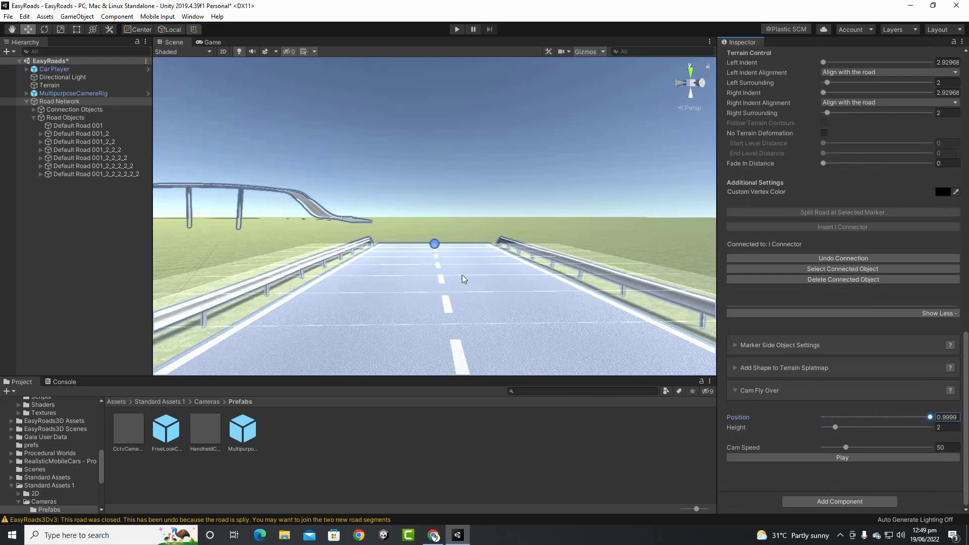
Orbit and pan the Scene view to locate the other unconnected road end
{"action": "scroll", "coordinate": [463, 279], "scroll_direction": "down", "scroll_amount": 4}
{"action": "left_click_drag", "start_coordinate": [427, 271], "coordinate": [637, 329], "text": "alt"}
{"action": "middle_click_drag", "start_coordinate": [333, 271], "coordinate": [899, 355]}
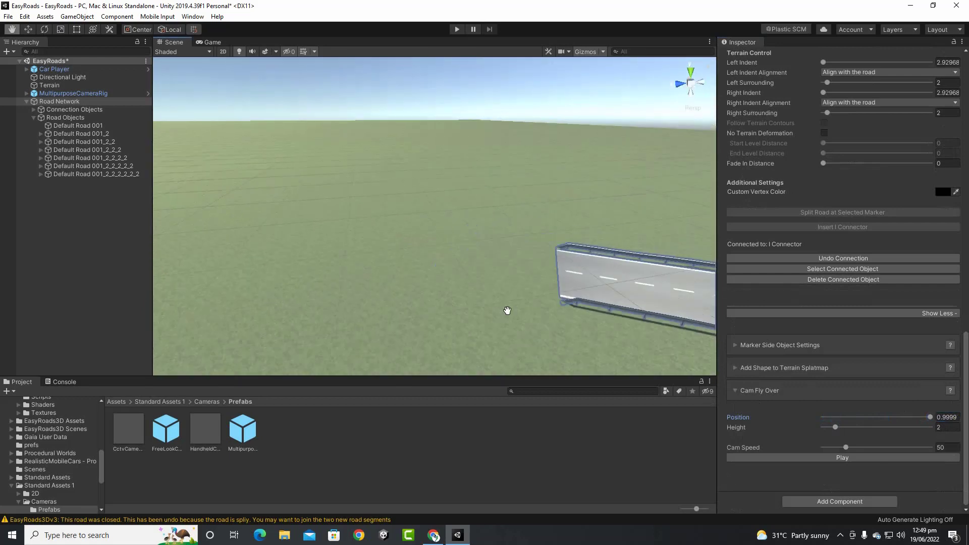
{"action": "scroll", "coordinate": [404, 272], "scroll_direction": "down", "scroll_amount": 5}
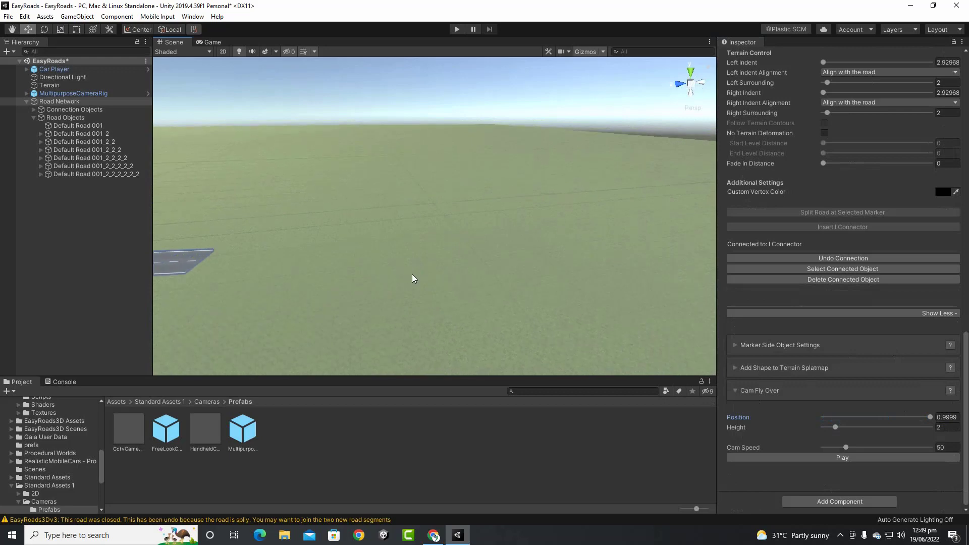
{"action": "scroll", "coordinate": [419, 282], "scroll_direction": "down", "scroll_amount": 2}
{"action": "middle_click_drag", "start_coordinate": [530, 299], "coordinate": [392, 296]}
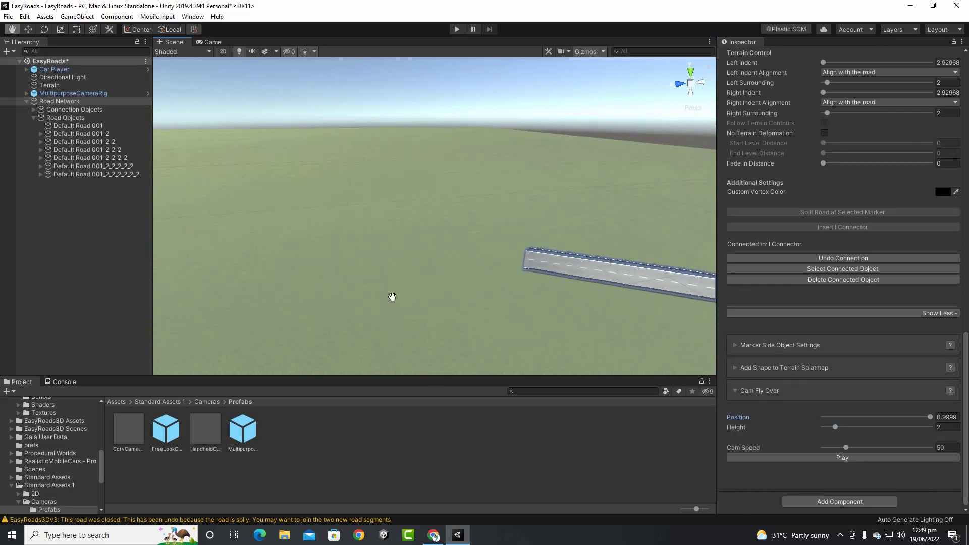
Move the open road end marker and connect it to the other road, forming a 380.64 m road
{"action": "left_click", "coordinate": [517, 260]}
{"action": "scroll", "coordinate": [470, 277], "scroll_direction": "down", "scroll_amount": 2}
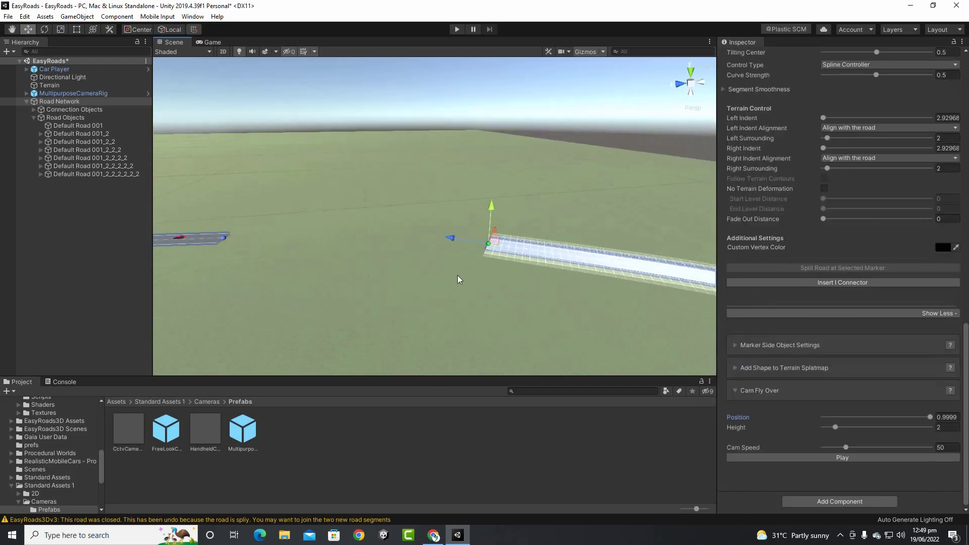
{"action": "scroll", "coordinate": [459, 279], "scroll_direction": "up", "scroll_amount": 3}
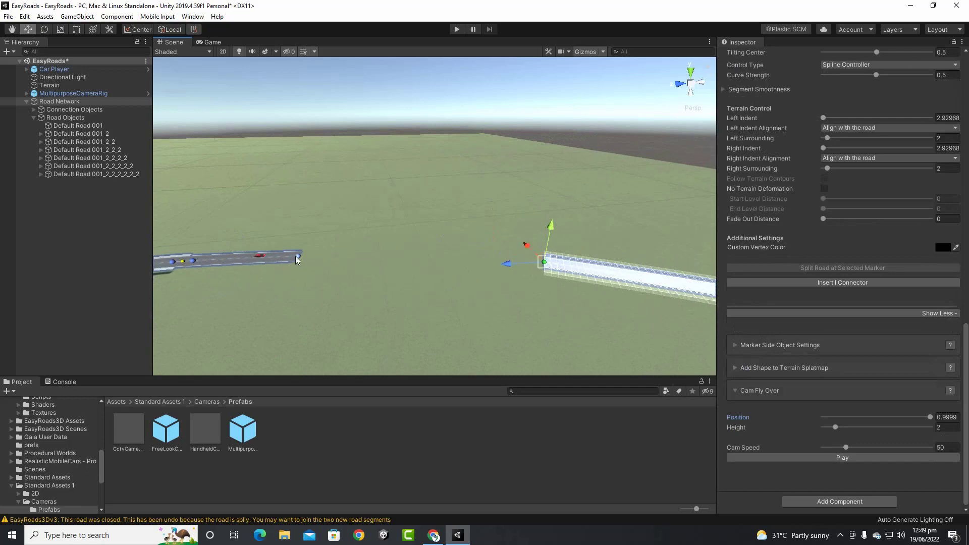
{"action": "left_click", "coordinate": [298, 257]}
{"action": "left_click", "coordinate": [544, 262]}
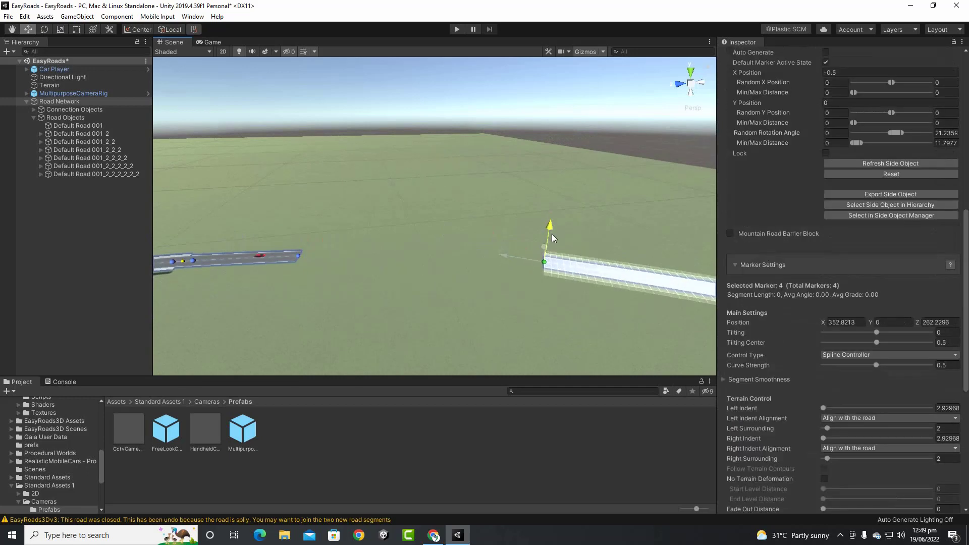
{"action": "left_click_drag", "start_coordinate": [542, 262], "coordinate": [540, 236]}
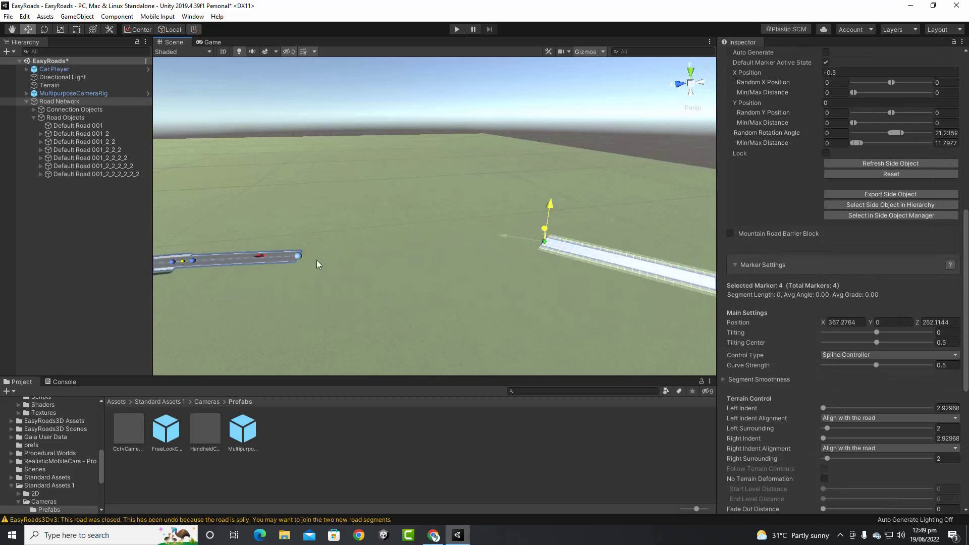
{"action": "left_click", "coordinate": [297, 257]}
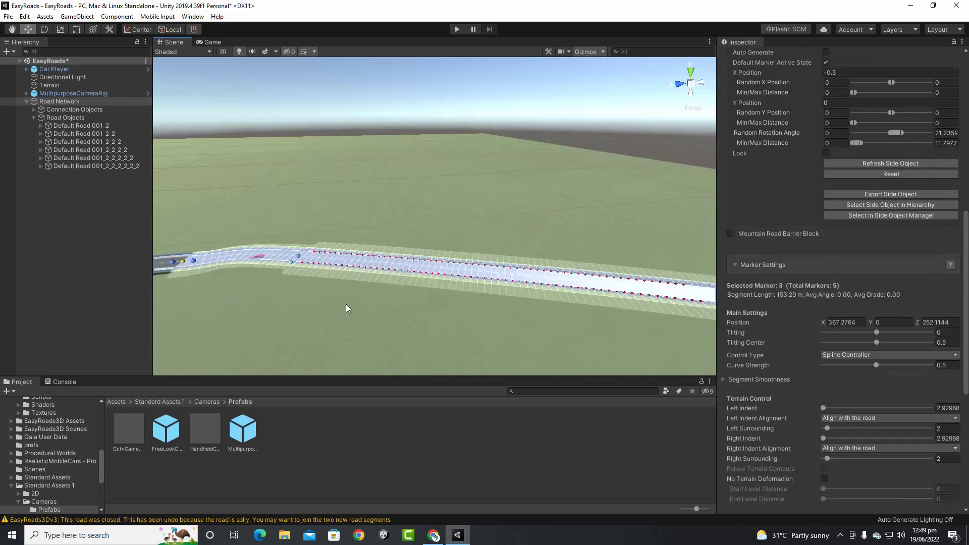
{"action": "scroll", "coordinate": [346, 305], "scroll_direction": "down", "scroll_amount": 3}
{"action": "mouse_move", "coordinate": [327, 305]}
{"action": "middle_mouse_down"}
{"action": "mouse_move", "coordinate": [429, 342]}
{"action": "mouse_move", "coordinate": [462, 340]}
{"action": "middle_mouse_up"}
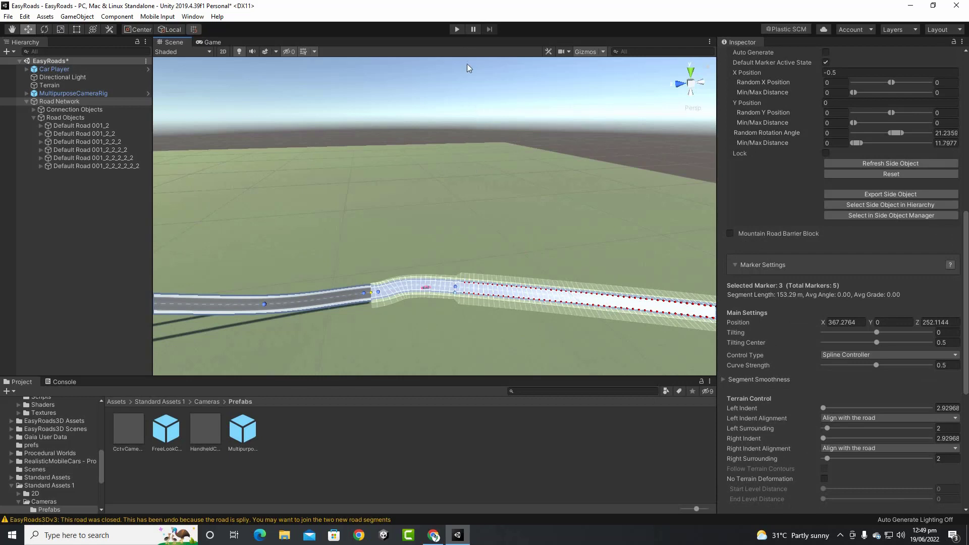
{"action": "scroll", "coordinate": [810, 290], "scroll_direction": "up", "scroll_amount": 10}
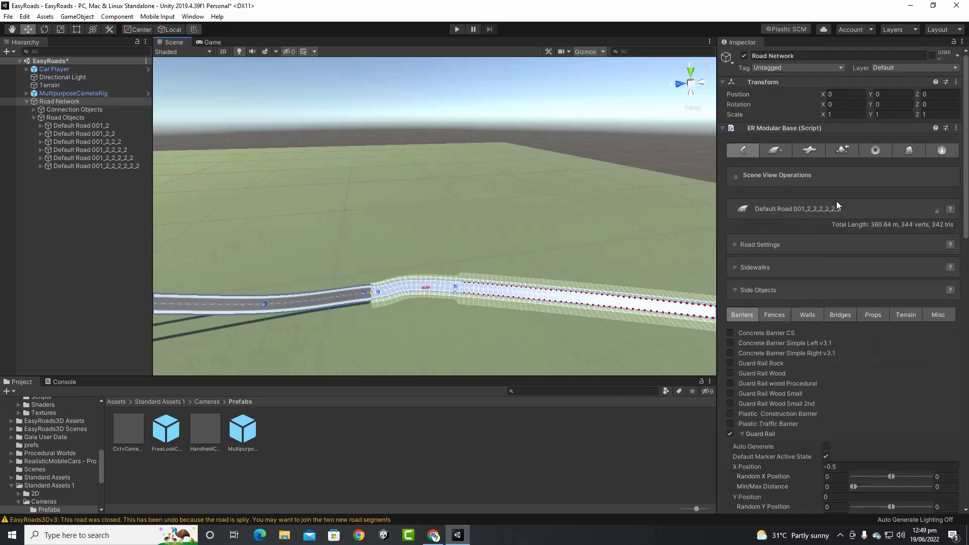
Build the road network into the terrain with Build Terrain(s) and enter Play mode
{"action": "left_click", "coordinate": [841, 152]}
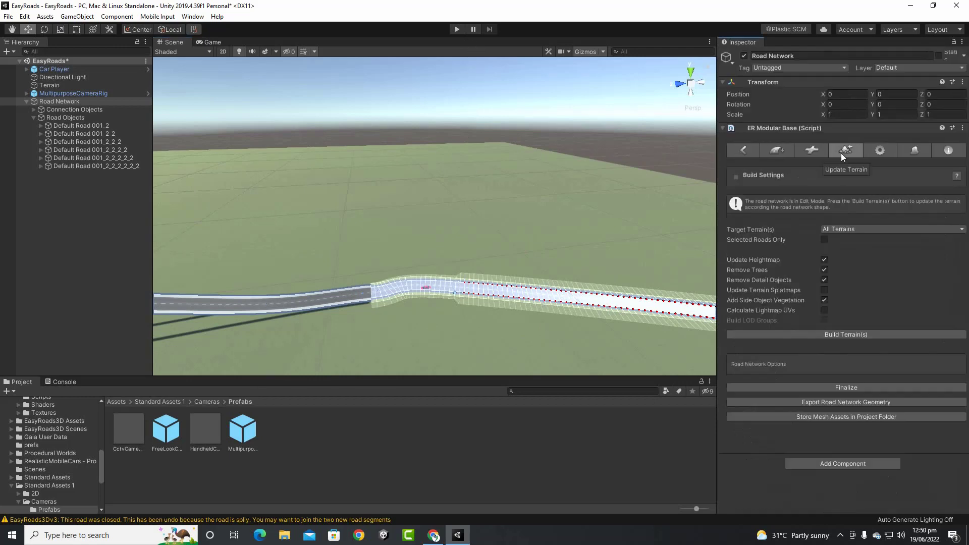
{"action": "left_click", "coordinate": [861, 334]}
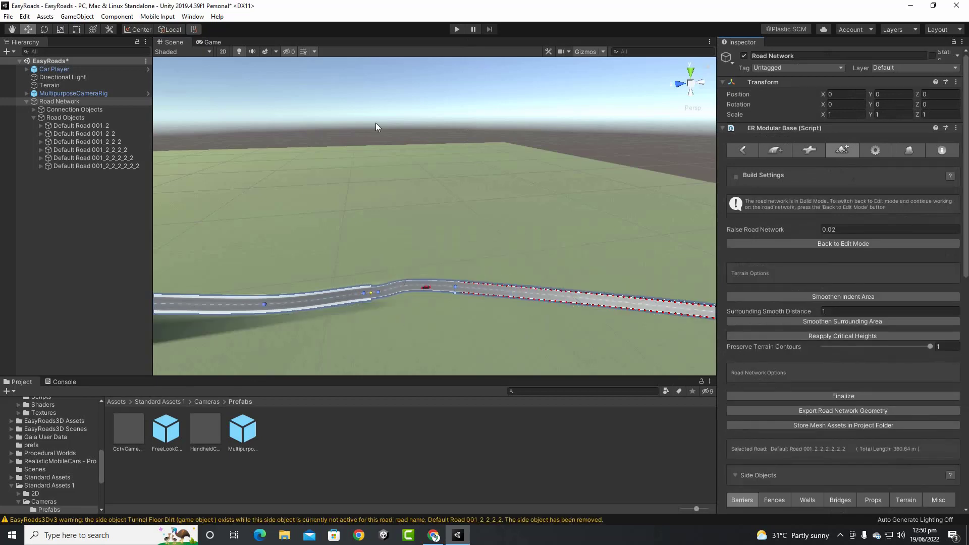
{"action": "left_click", "coordinate": [457, 29]}
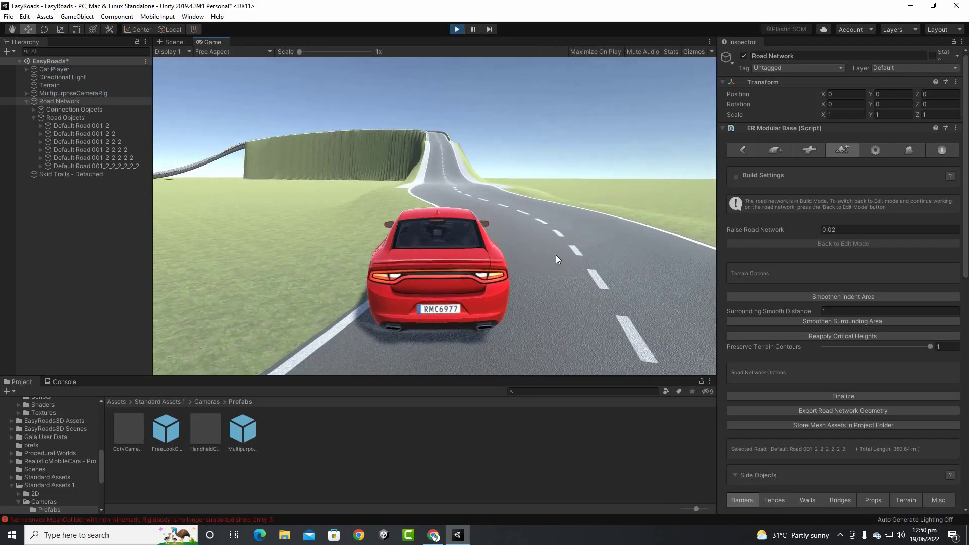
Drive the red car along the guard-railed road with the arrow keys, then stop playing
{"action": "key", "text": "Up"}
{"action": "key", "text": "Right"}
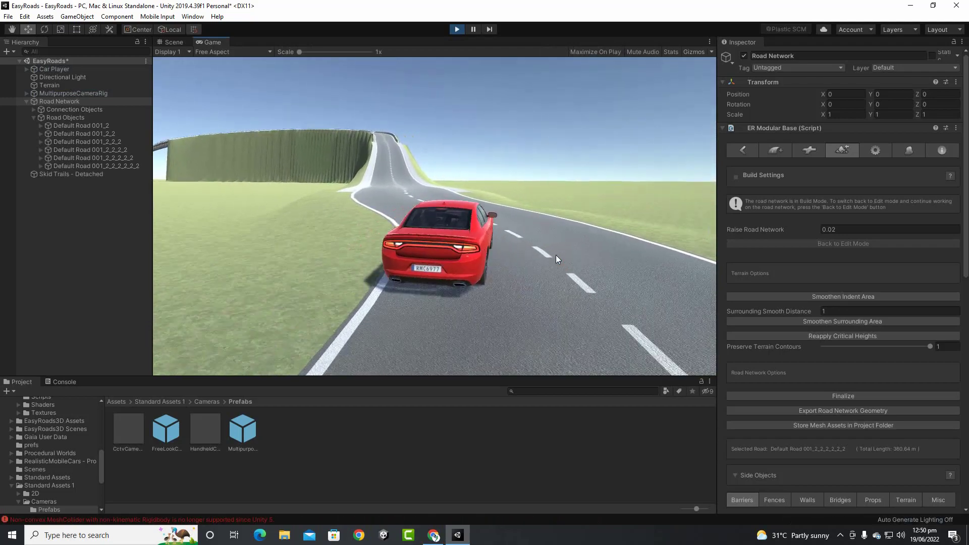
{"action": "key", "text": "Up"}
{"action": "key", "text": "Left"}
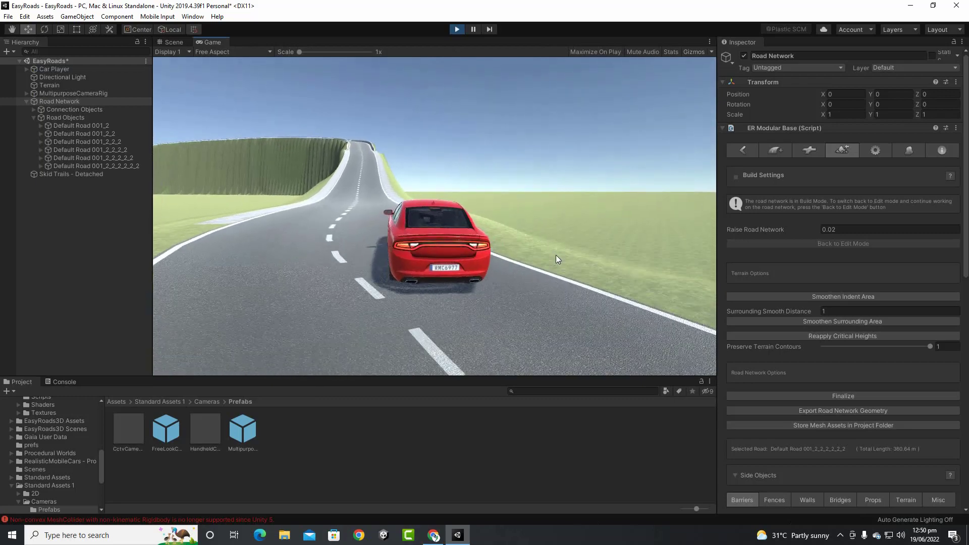
{"action": "key", "text": "Up"}
{"action": "key", "text": "Right"}
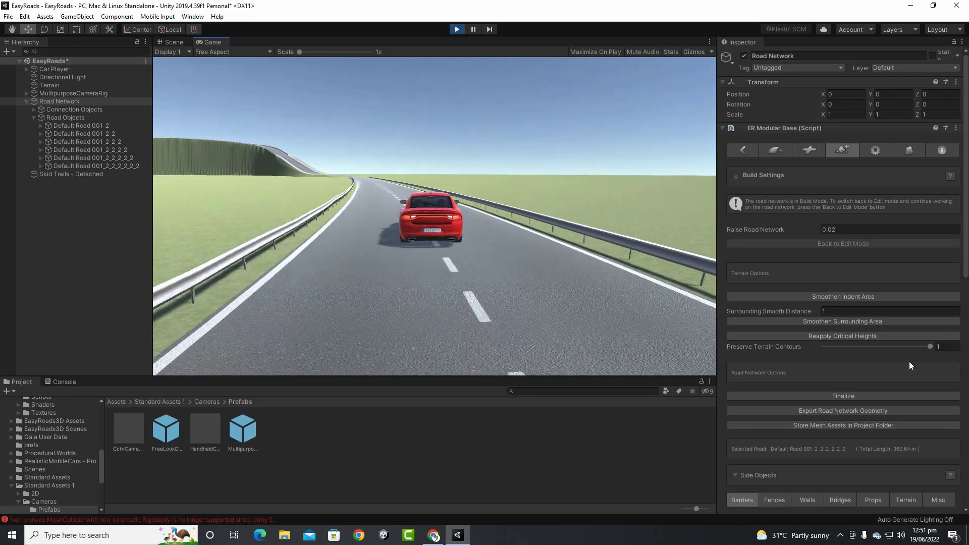
{"action": "left_click", "coordinate": [455, 32]}
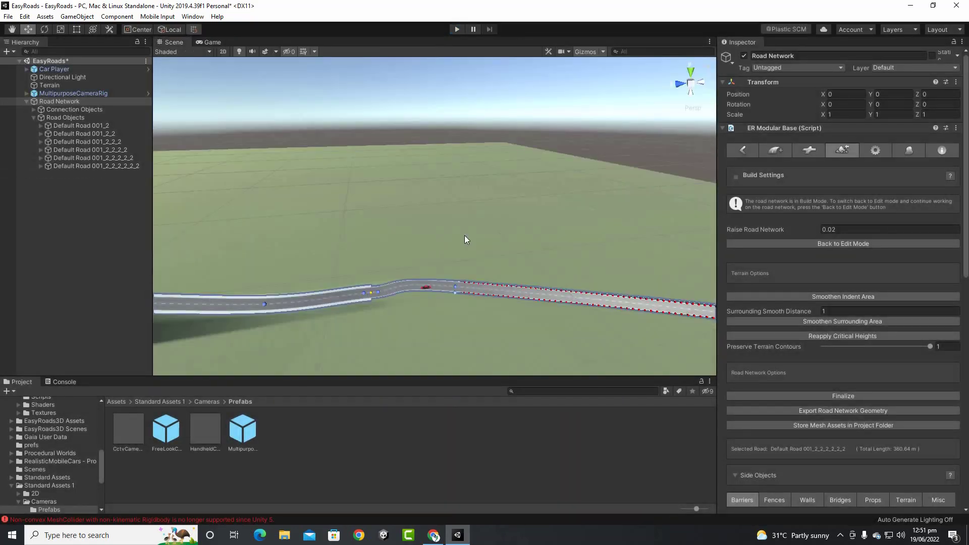
{"action": "middle_click_drag", "start_coordinate": [405, 278], "coordinate": [465, 215]}
{"action": "scroll", "coordinate": [462, 224], "scroll_direction": "down", "scroll_amount": 4}
{"action": "middle_click_drag", "start_coordinate": [430, 243], "coordinate": [385, 338]}
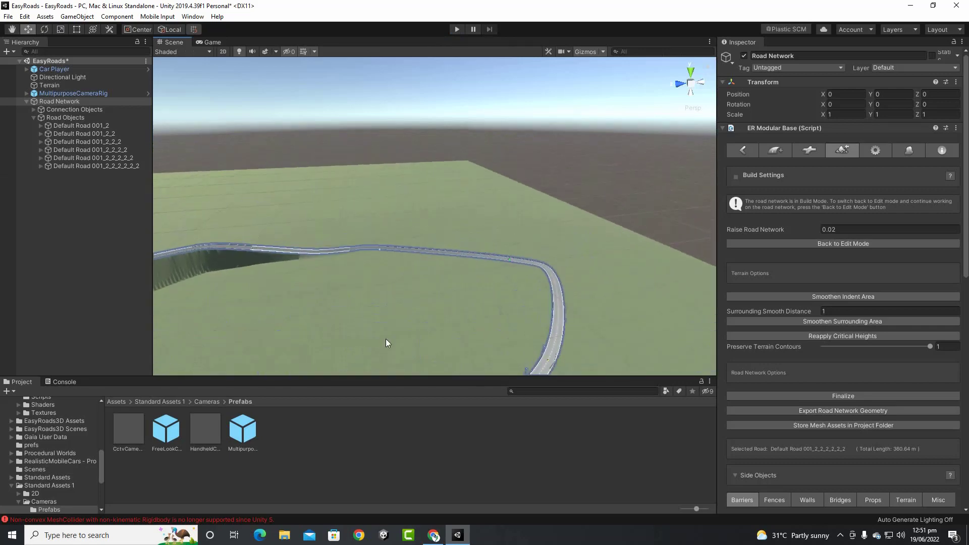
{"action": "scroll", "coordinate": [467, 288], "scroll_direction": "up", "scroll_amount": 5}
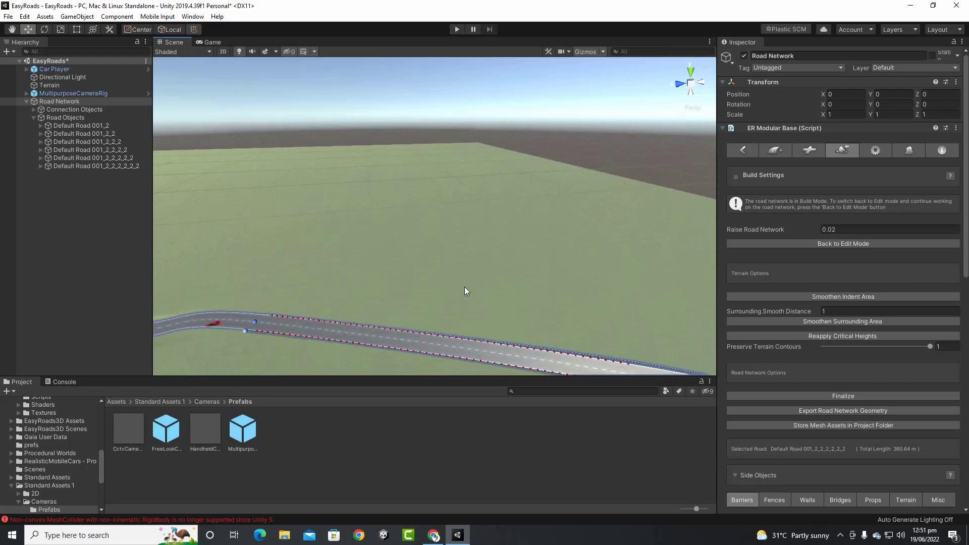
{"action": "middle_click_drag", "start_coordinate": [465, 287], "coordinate": [381, 143]}
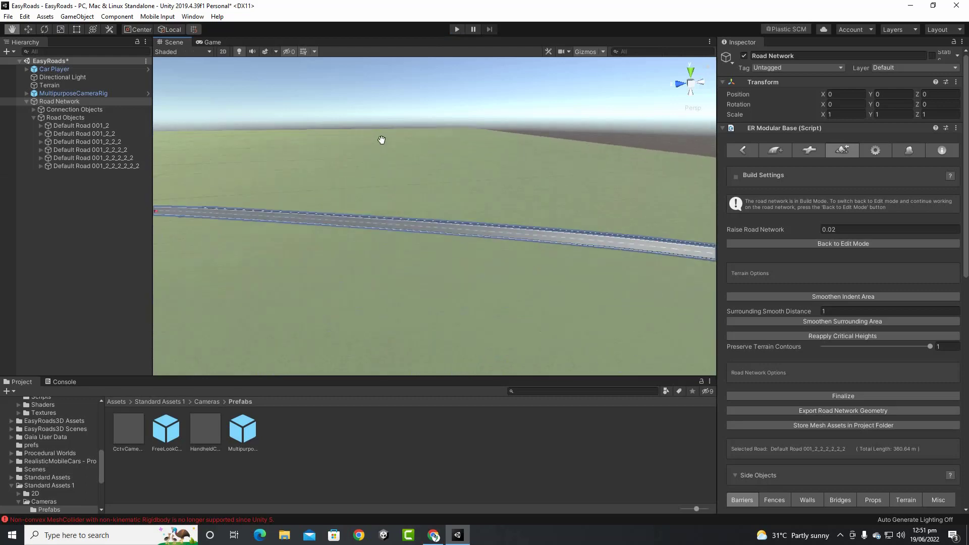
Return the road network to Edit Mode and frame the whole elevated loop in the Scene view
{"action": "left_click", "coordinate": [831, 244]}
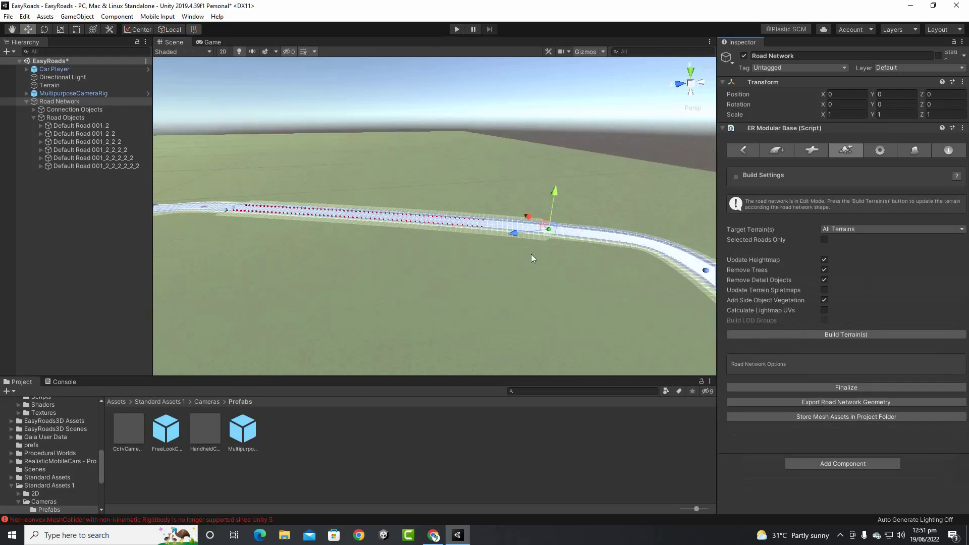
{"action": "middle_click_drag", "start_coordinate": [531, 258], "coordinate": [671, 259]}
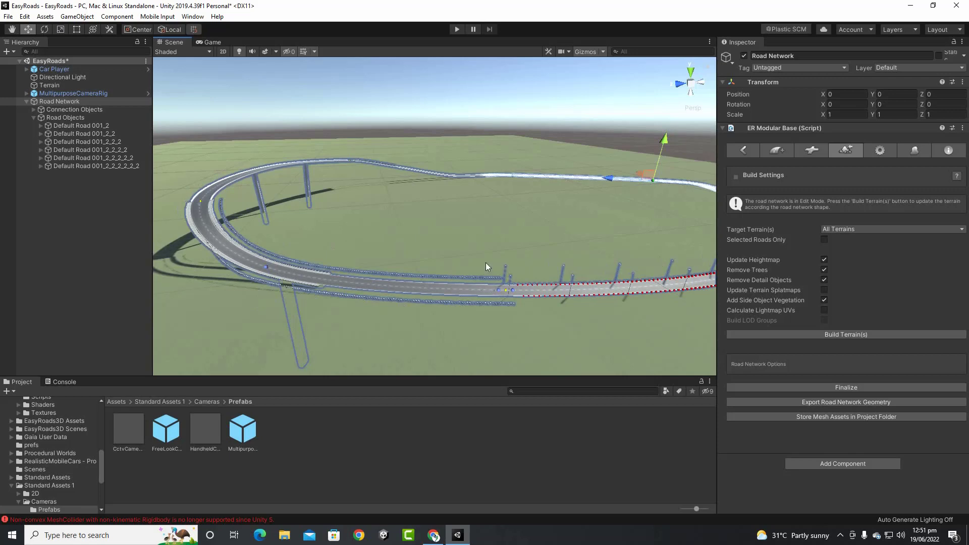
{"action": "middle_click_drag", "start_coordinate": [535, 295], "coordinate": [432, 284]}
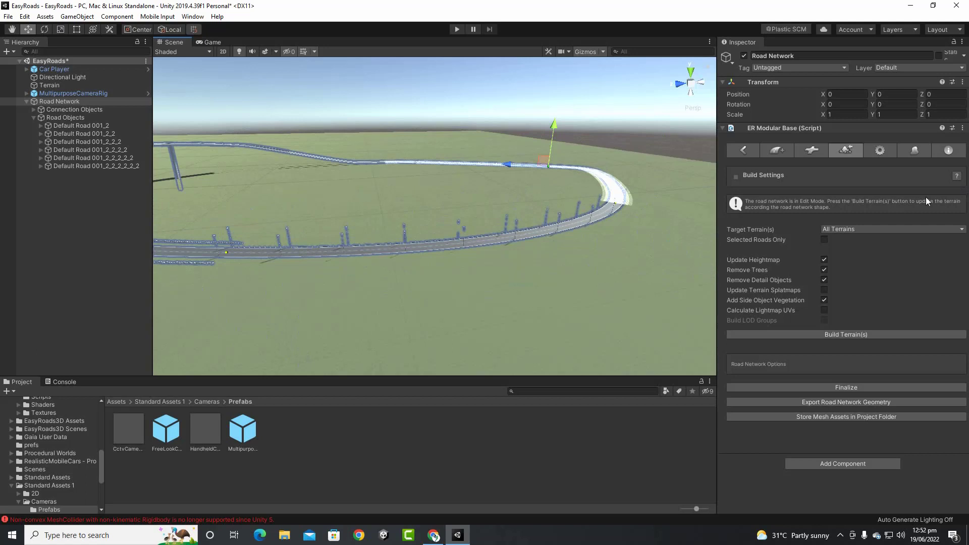
{"action": "scroll", "coordinate": [511, 164], "scroll_direction": "down", "scroll_amount": 10}
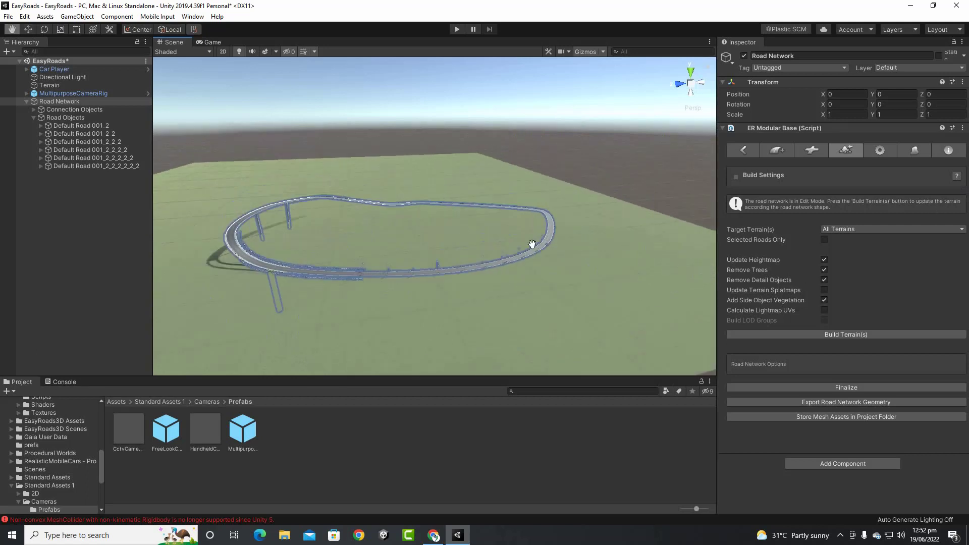